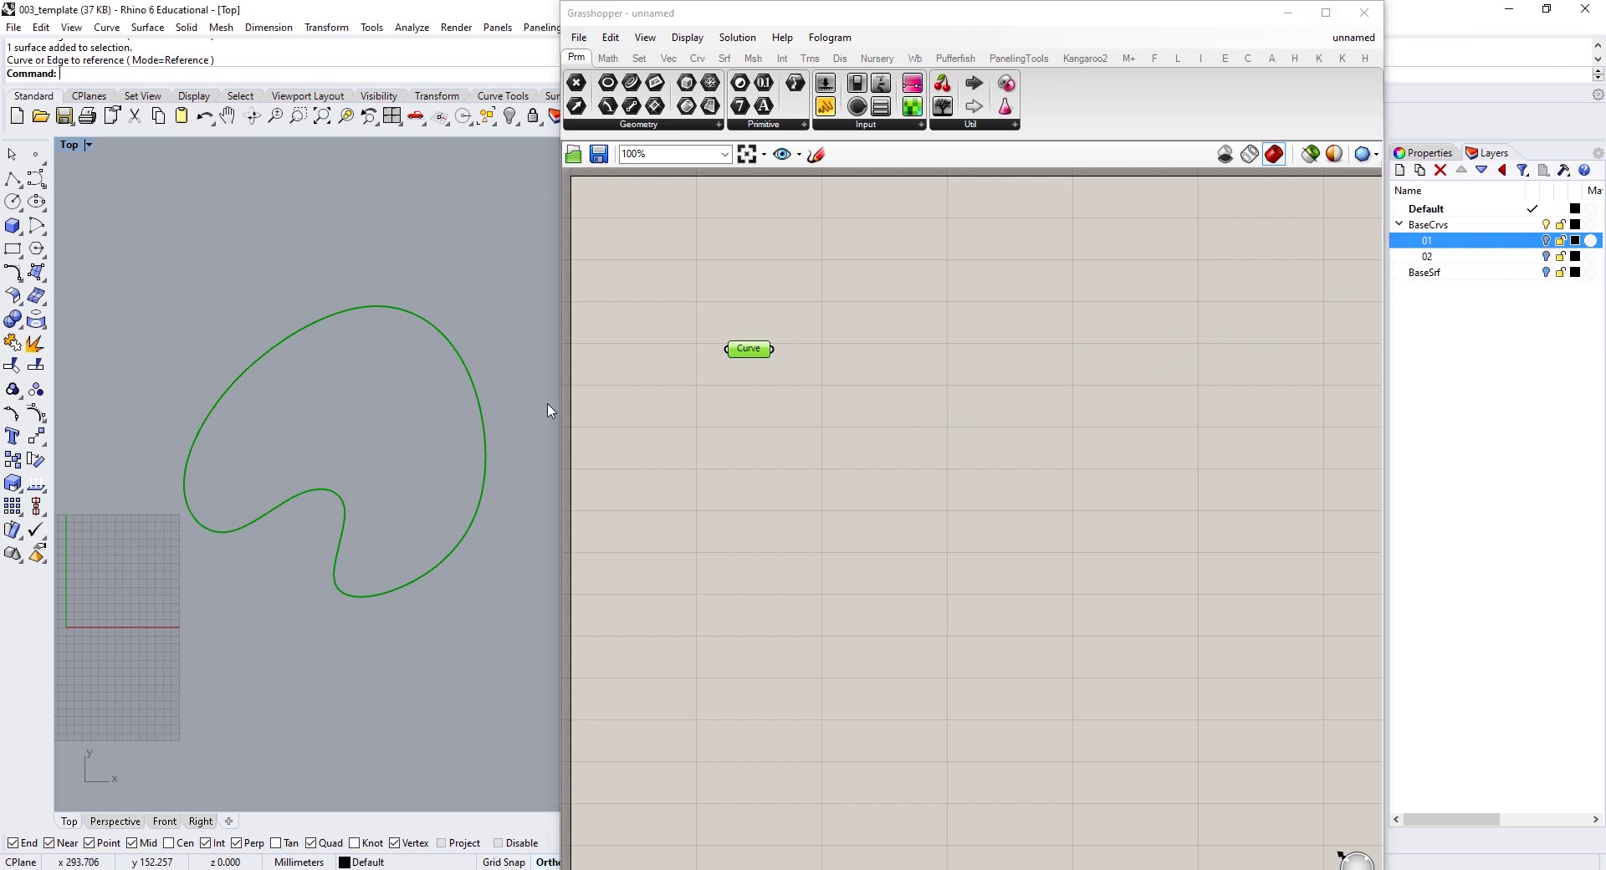
Step: Add a Divide Curve component and feed the referenced Curve parameter into its Curve input
left_click(895, 456)
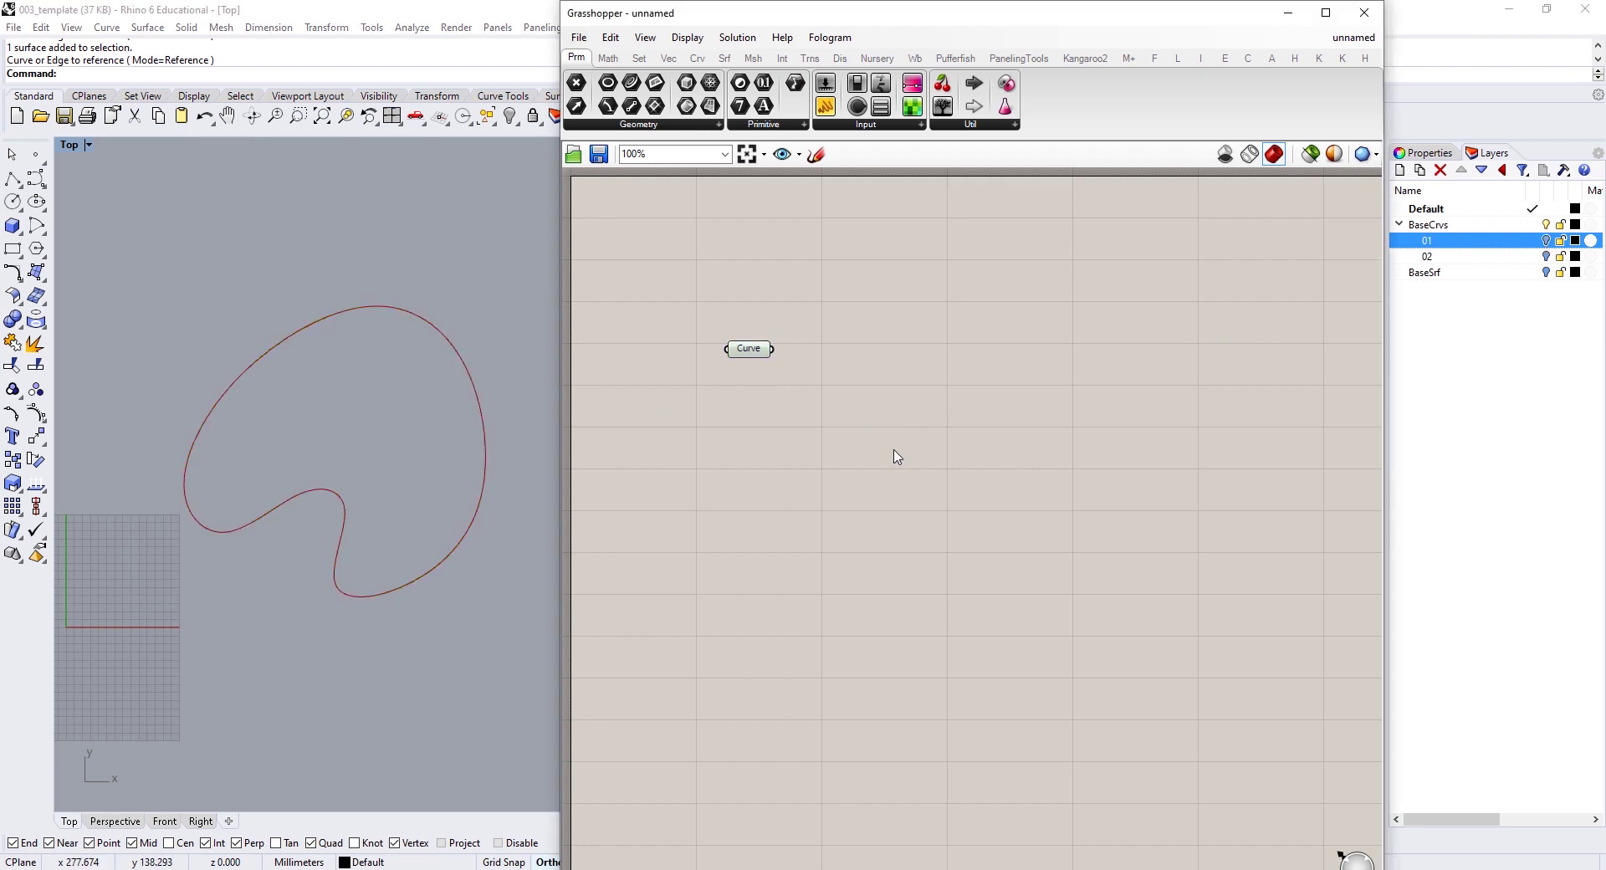
double_click(872, 398)
type("divide")
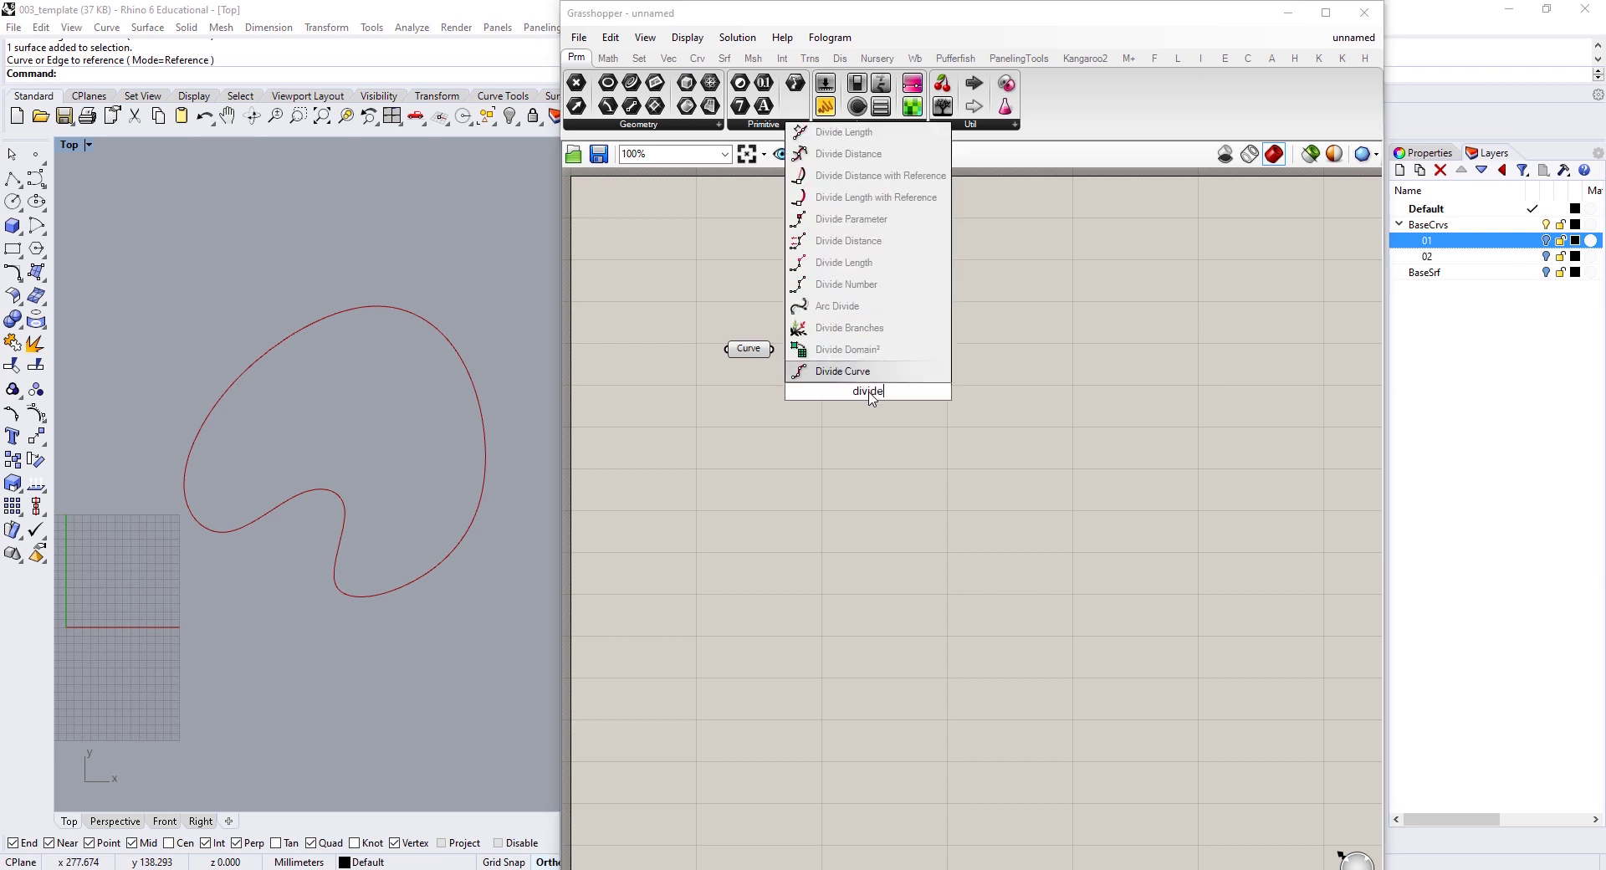
key("Return")
left_click_drag(772, 349, 811, 365)
left_click_drag(861, 377, 891, 360)
Step: Create a number slider set to 500 and connect it to the Count input of Divide Curve
double_click(716, 525)
type("500")
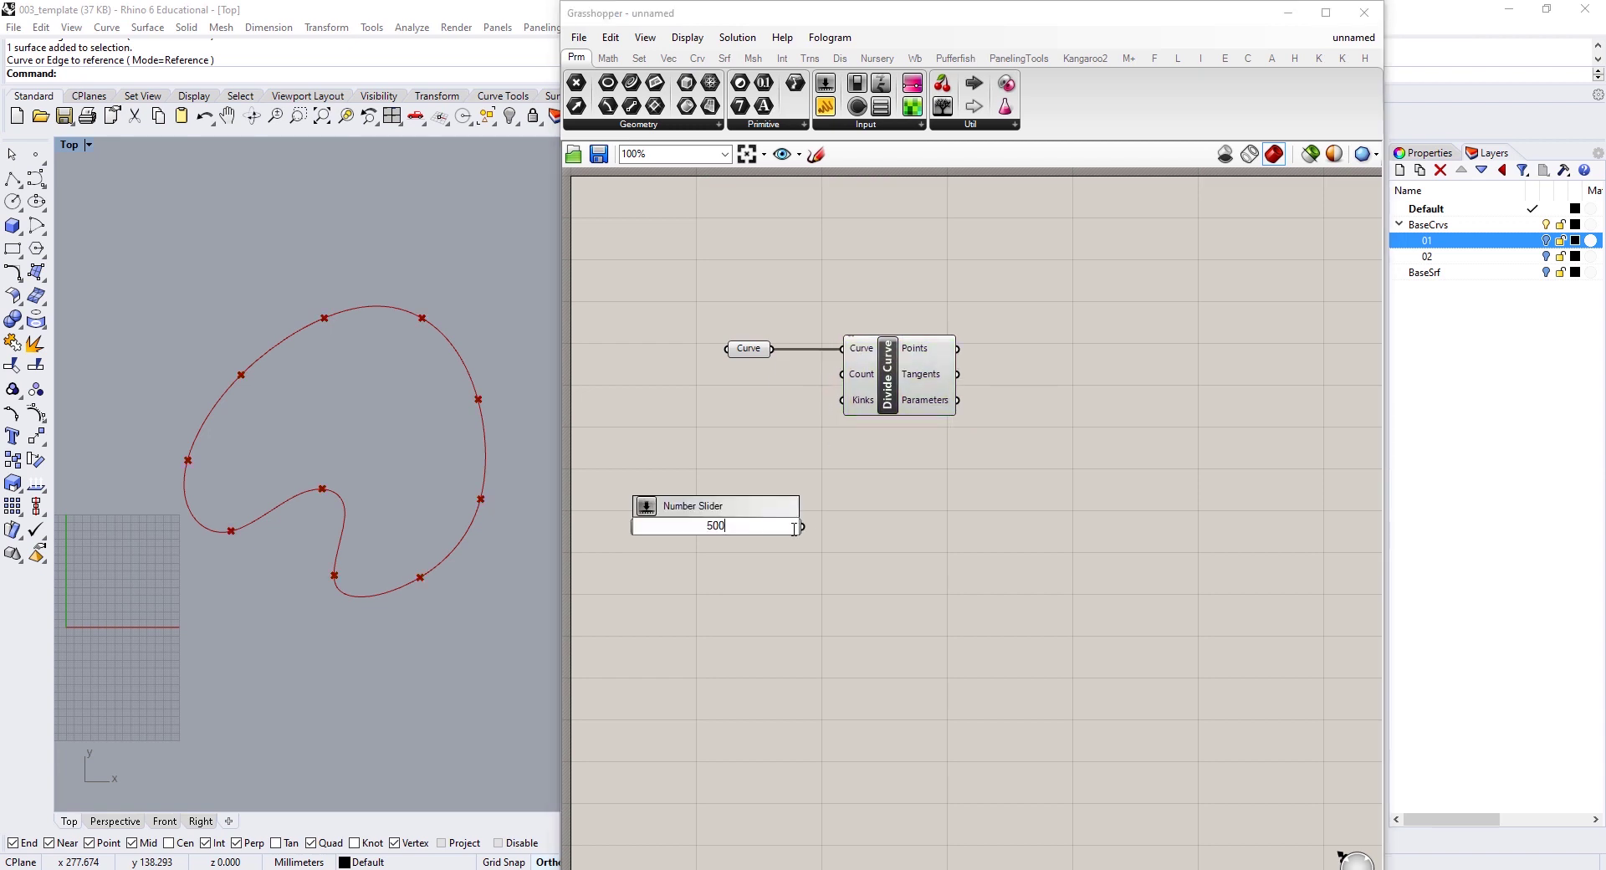
key("Return")
left_click_drag(795, 537, 841, 374)
left_click_drag(765, 411, 780, 439)
Step: Add a Line component and connect the Divide Curve points to its Start Point input
left_click(1102, 458)
double_click(1102, 459)
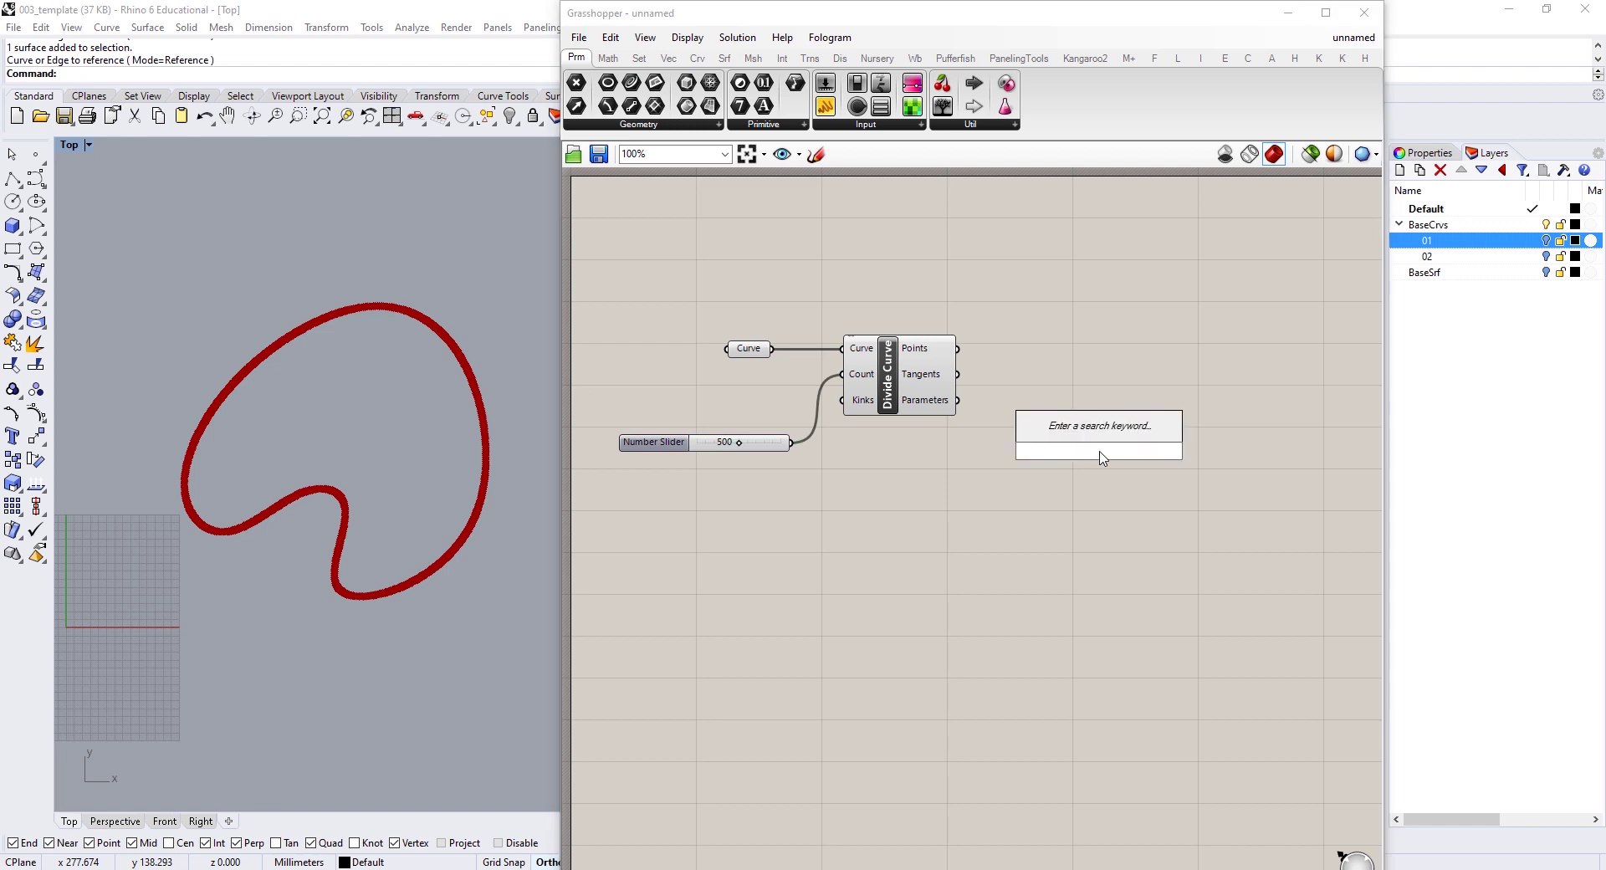
type("line")
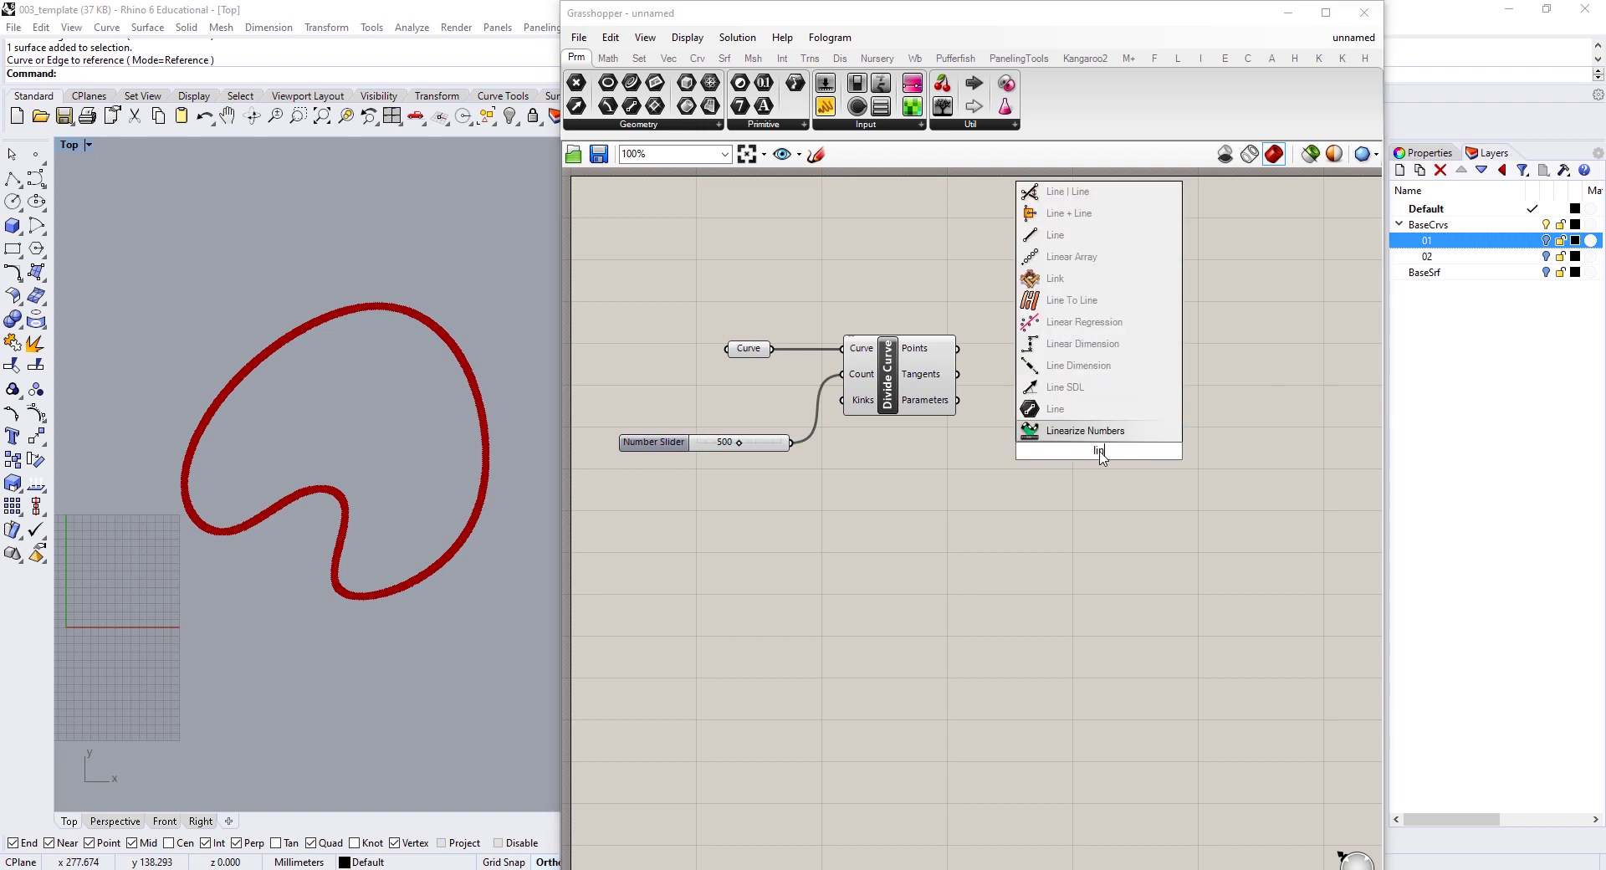
left_click(1079, 409)
left_click_drag(1125, 412, 1127, 359)
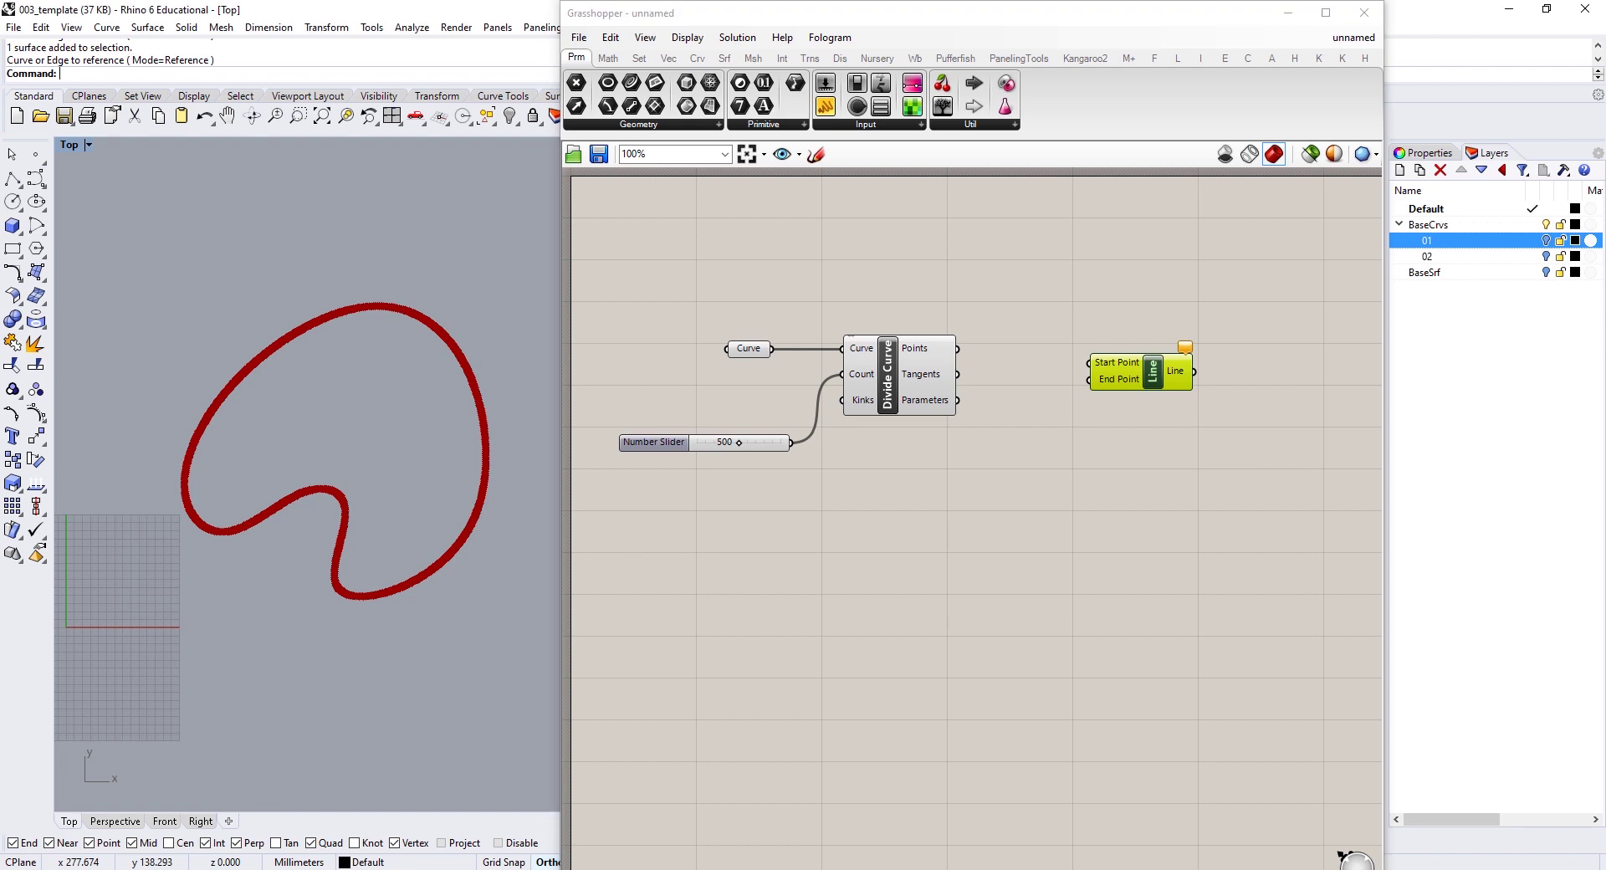
left_click_drag(958, 348, 1202, 368)
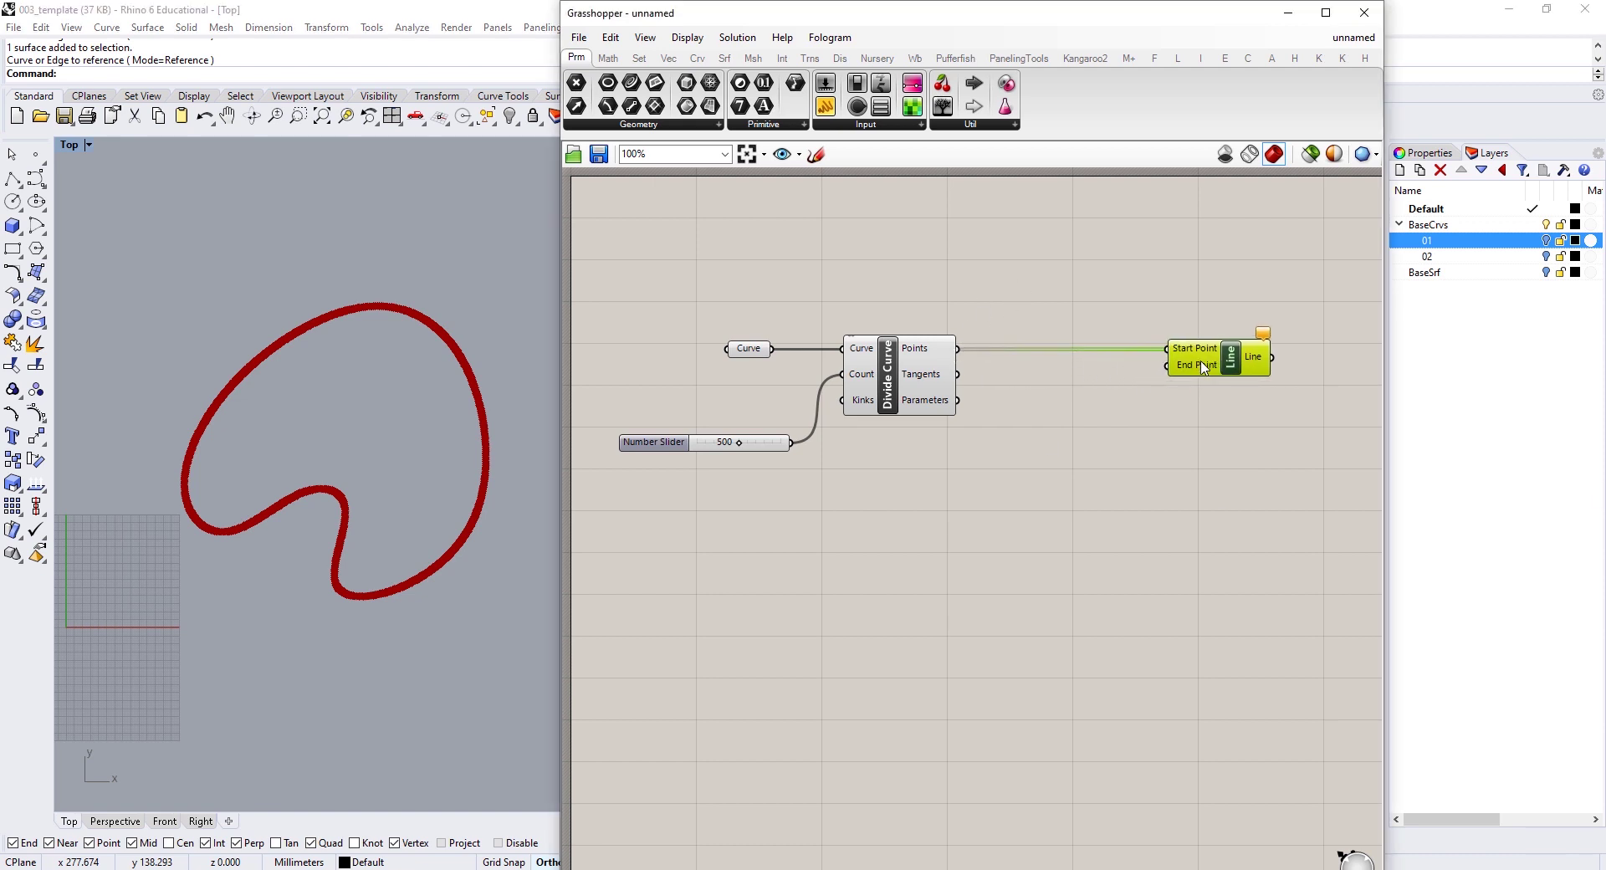
Step: Add a Shift List component fed by the division points and connect its output to the Line's End Point
double_click(982, 528)
type("shift")
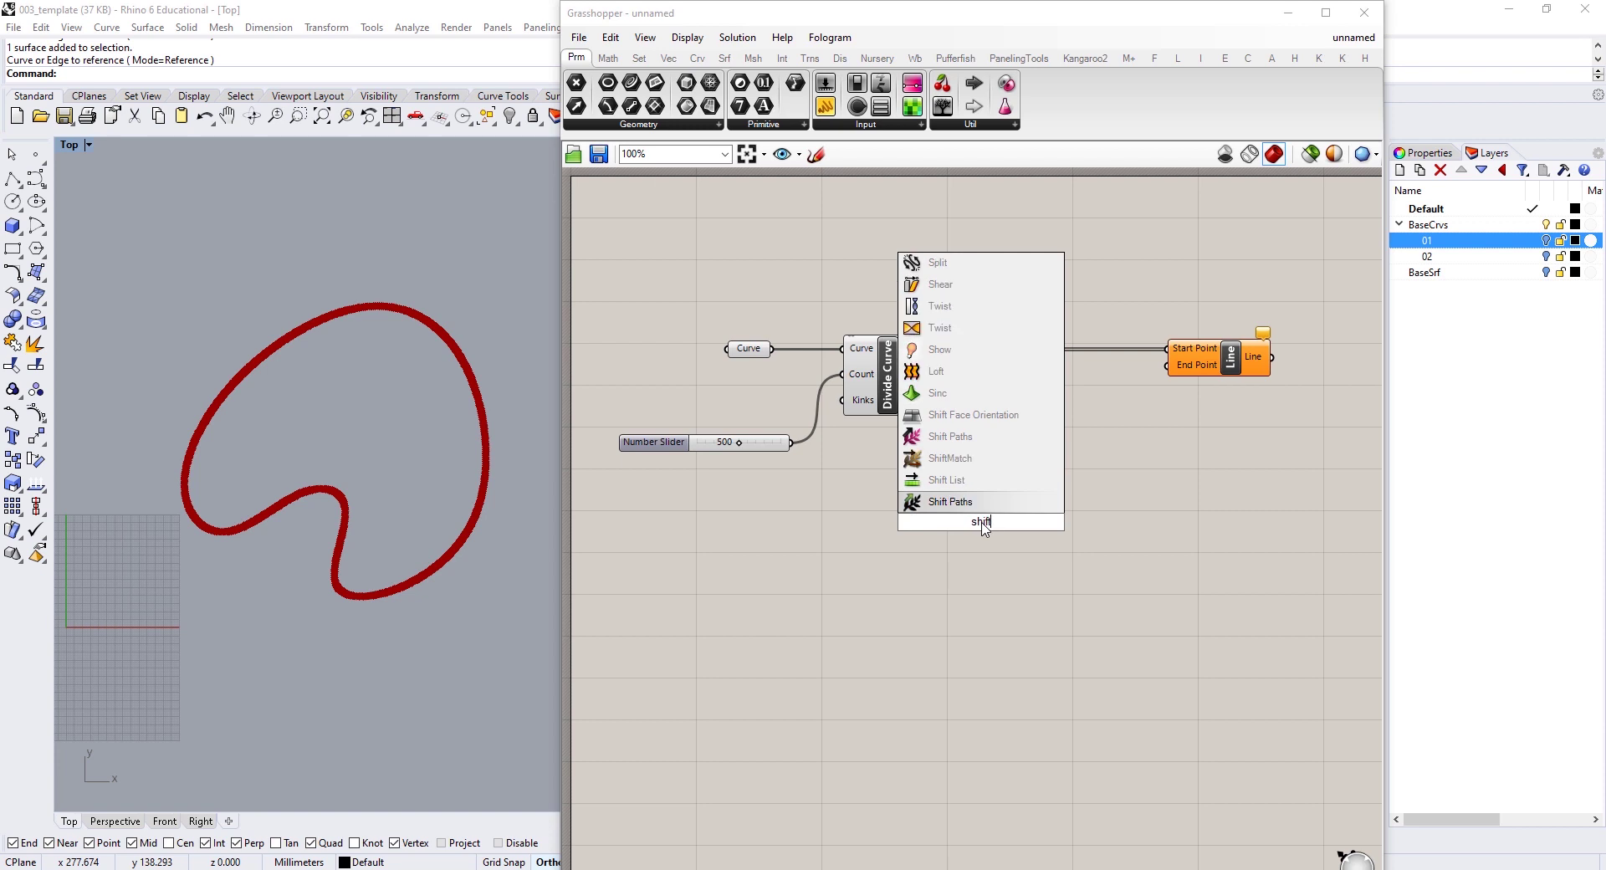
left_click(946, 480)
left_click_drag(958, 349, 1216, 359)
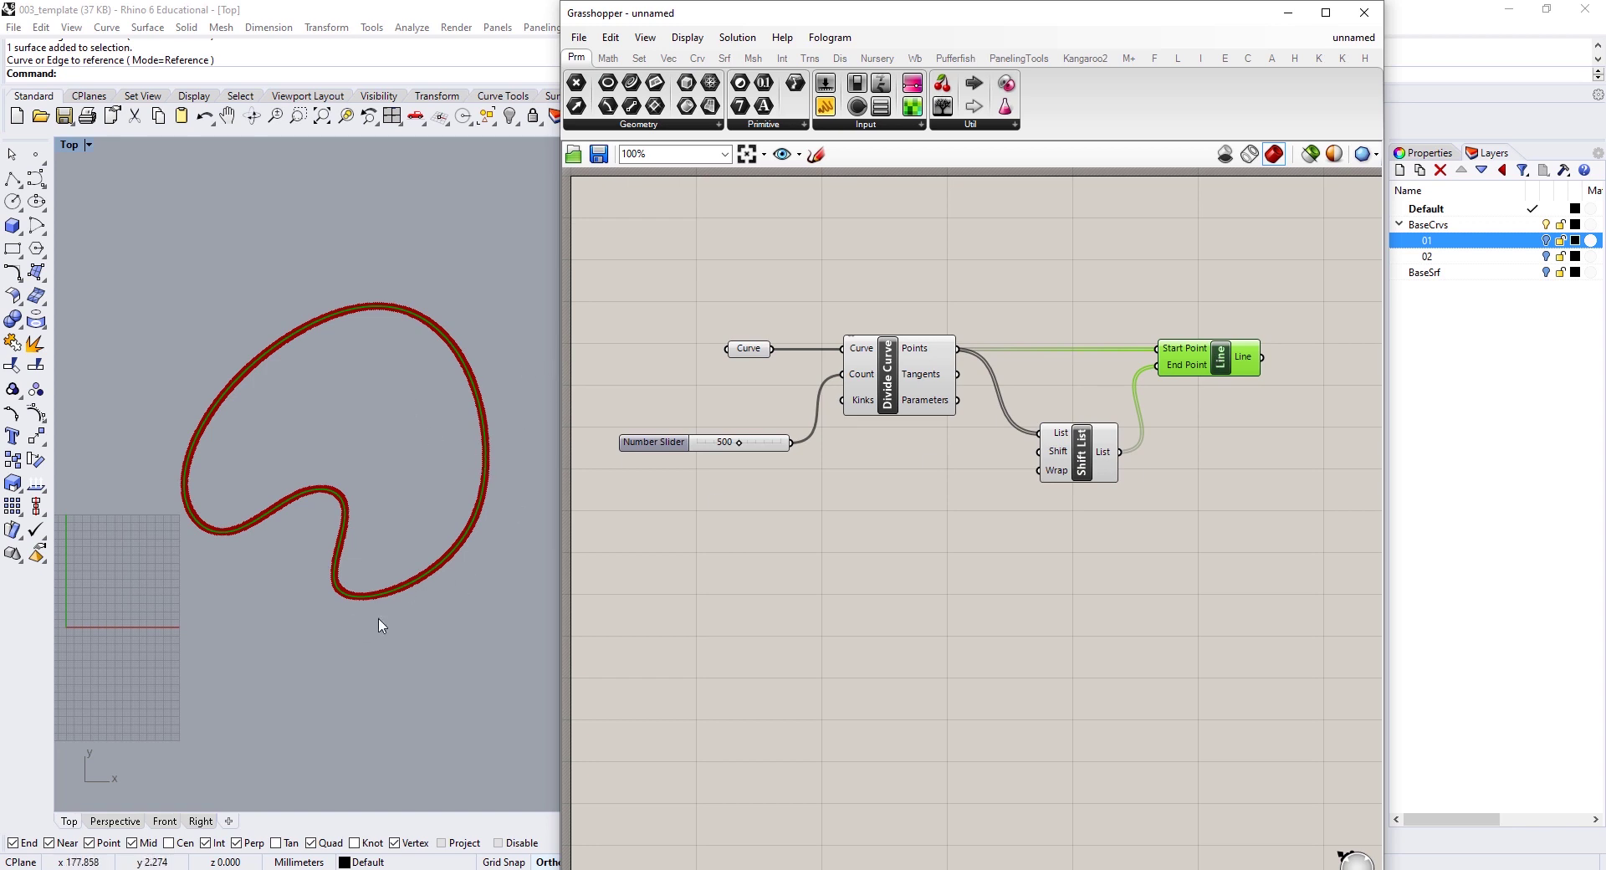
Step: Turn off the preview of the Divide Curve and Shift List components
left_click(974, 335)
left_click_drag(1108, 263, 880, 525)
right_click(953, 260)
left_click(1037, 278)
key("alt+Tab")
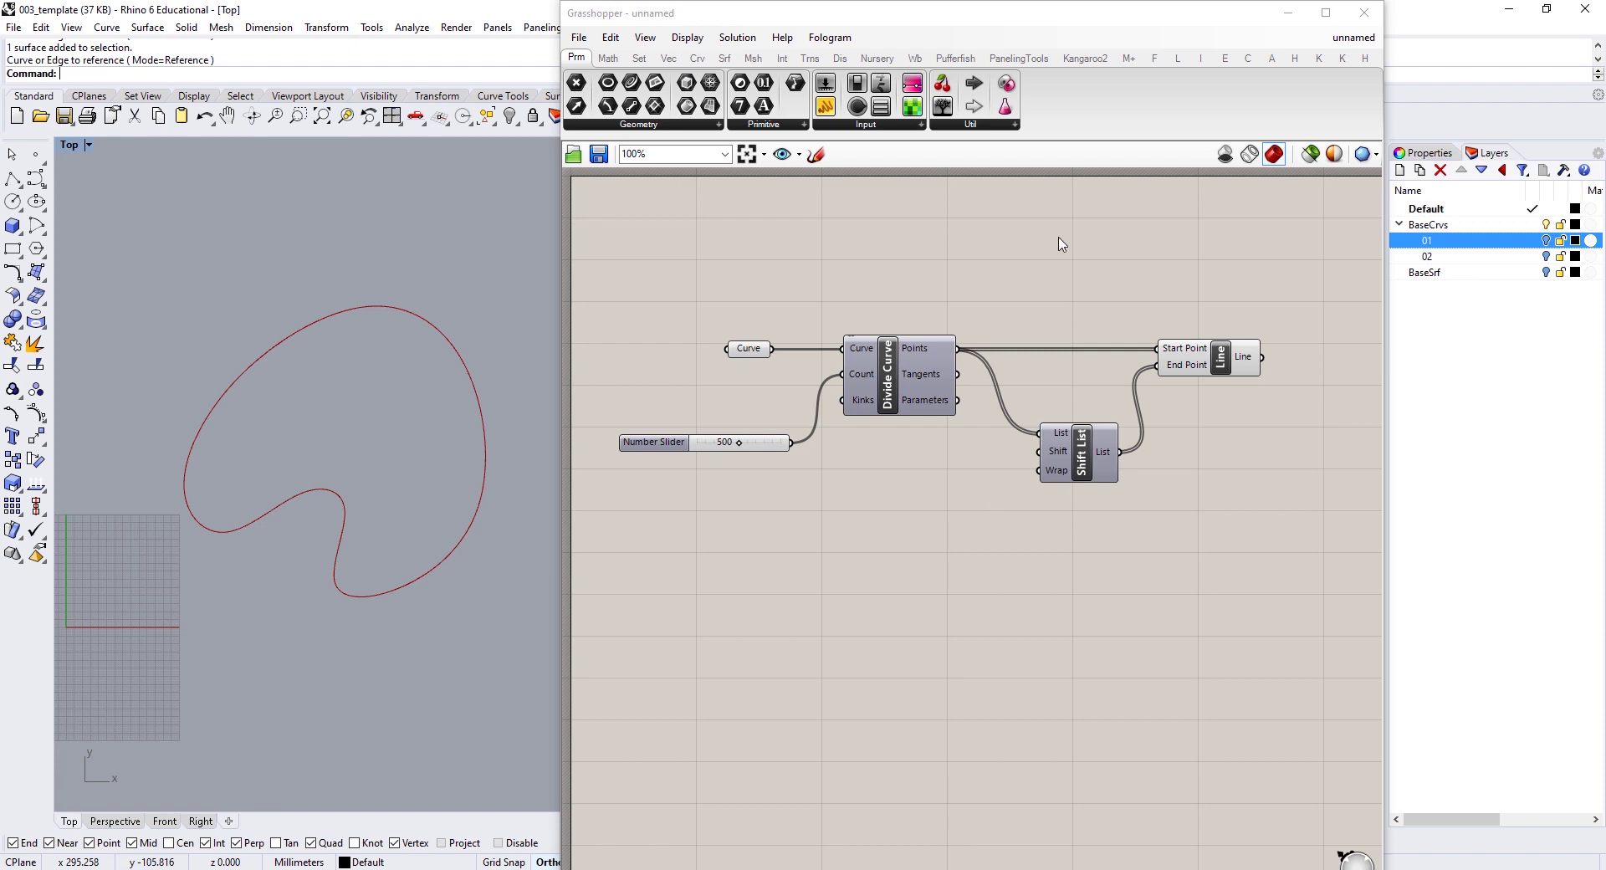
Step: Add a Kangaroo2 BouncySolver component and place it well past the Line component, leaving room for goals
left_click(1084, 60)
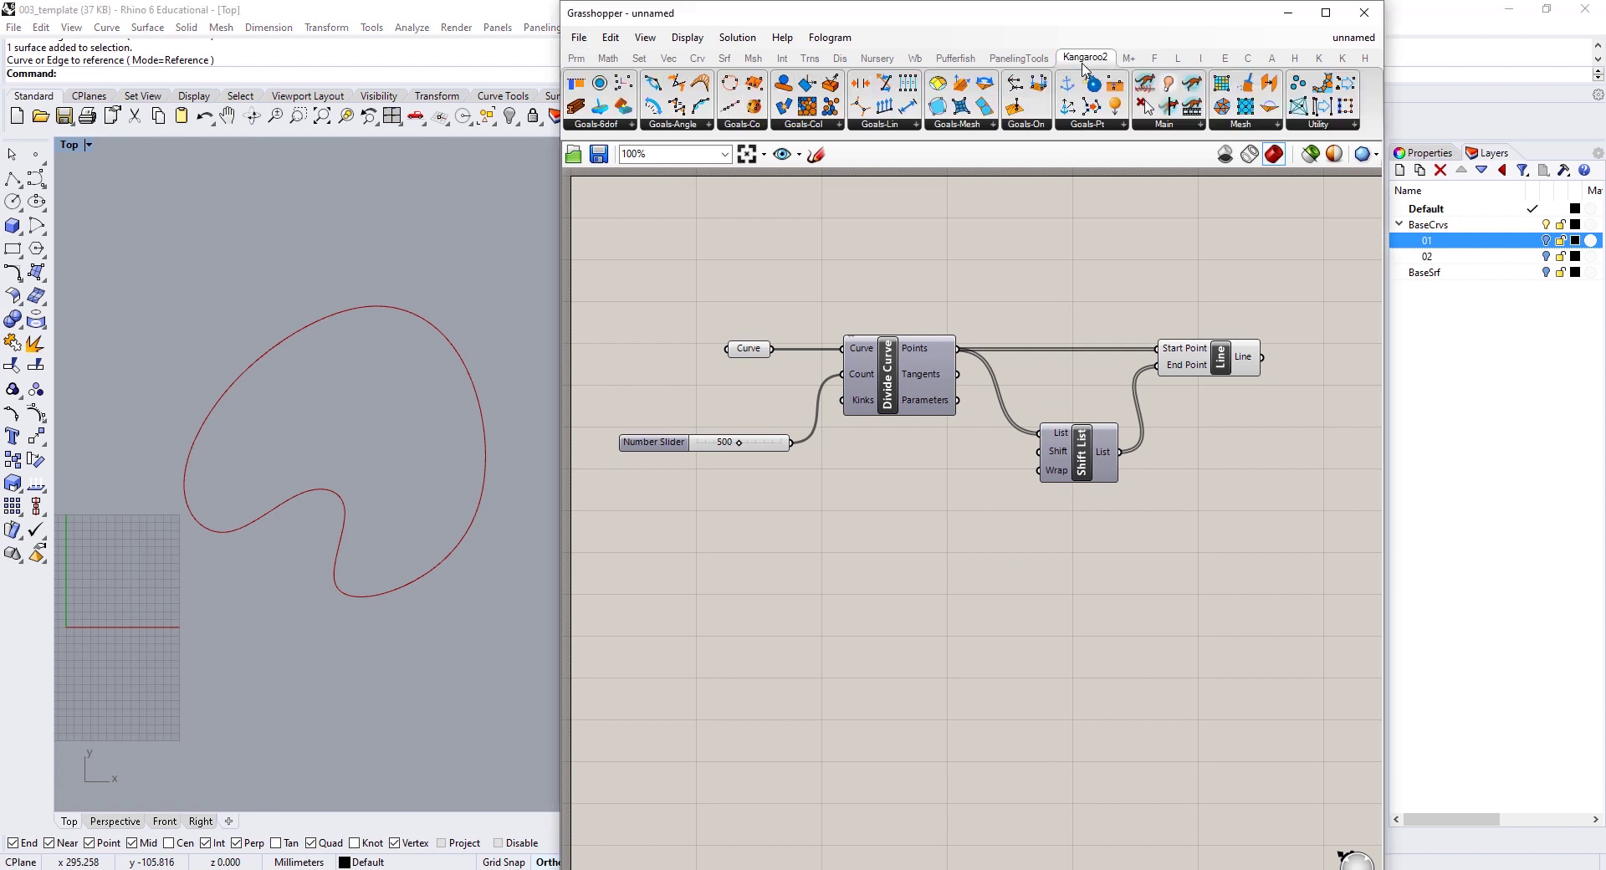
left_click(1174, 126)
left_click(1193, 156)
left_click(1258, 422)
right_click_drag(1220, 440, 842, 412)
left_click_drag(906, 401, 1366, 385)
scroll(1344, 397, "down", 3)
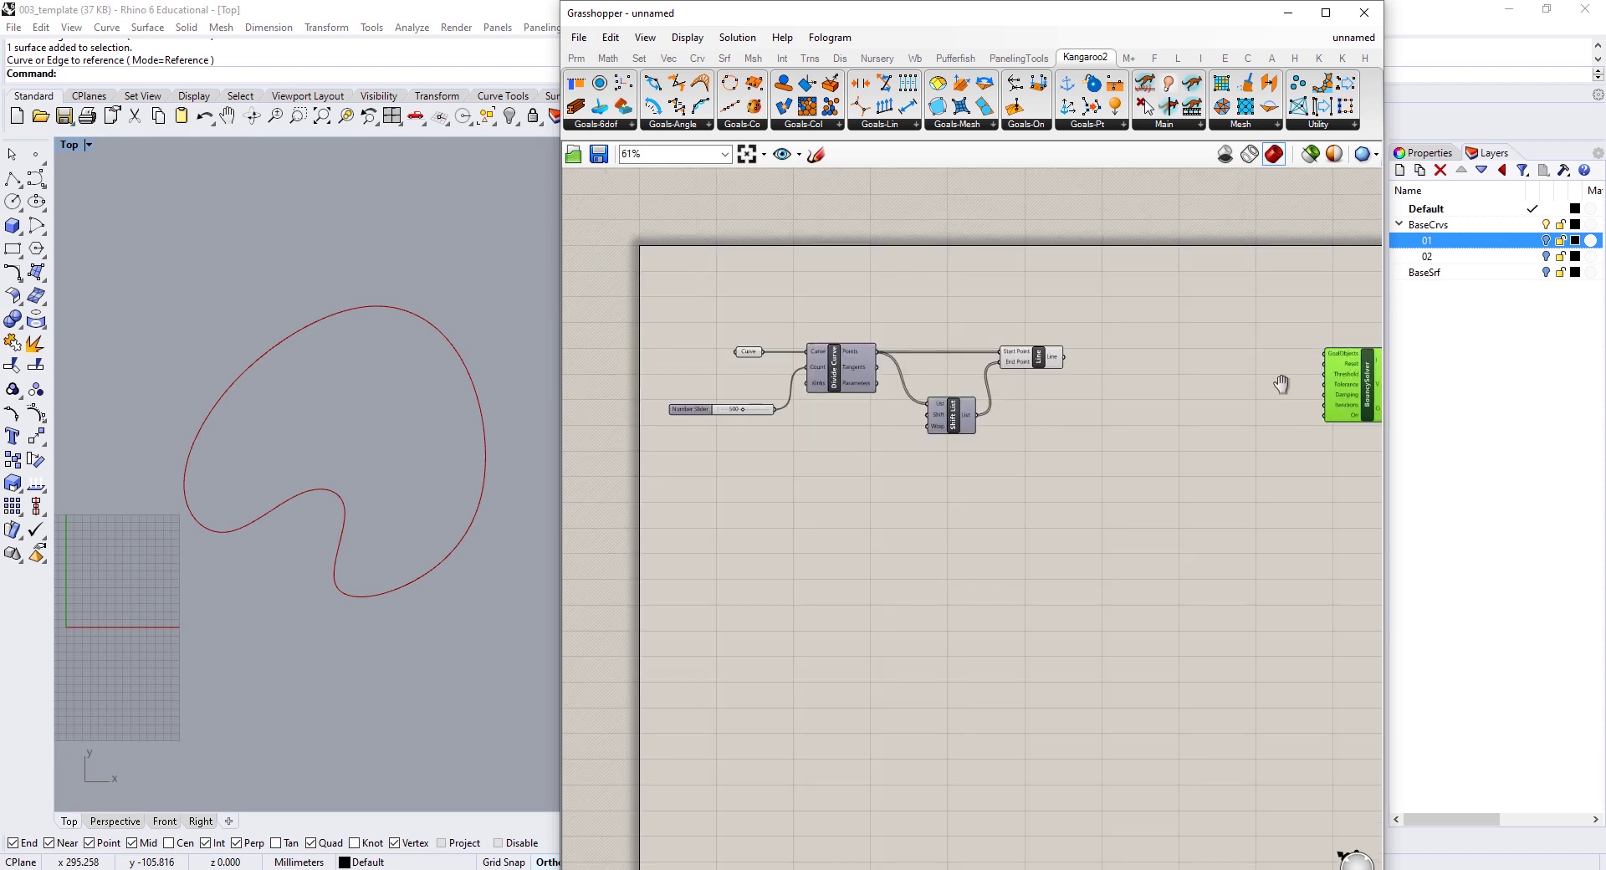
right_click_drag(1315, 381, 1103, 417)
scroll(1102, 420, "up", 2)
left_click_drag(1184, 416, 1217, 404)
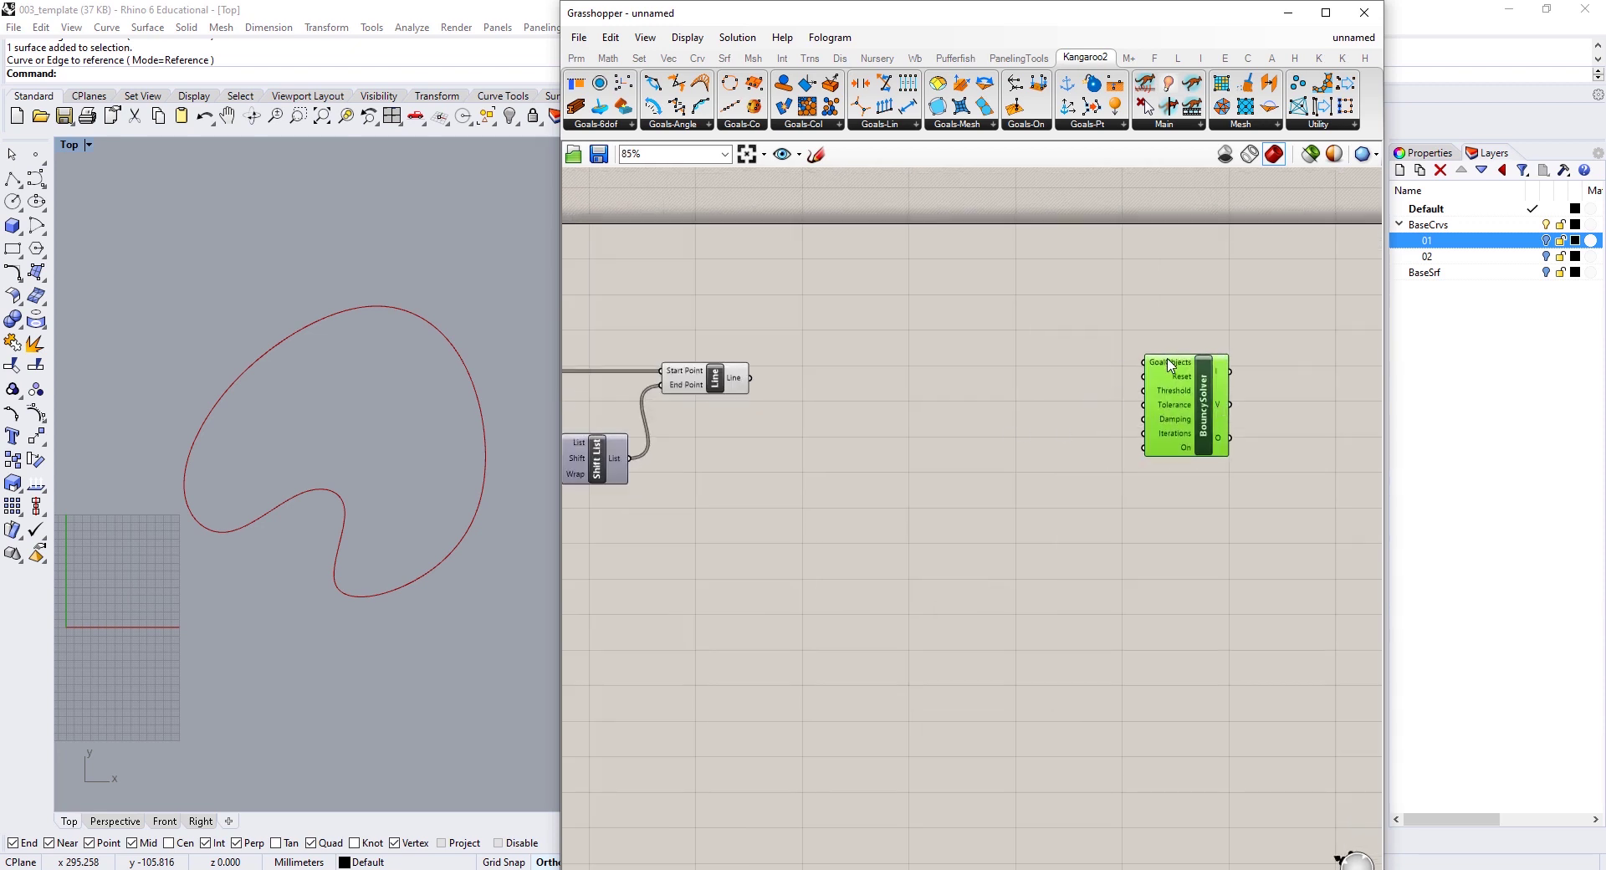
scroll(1170, 364, "up", 1)
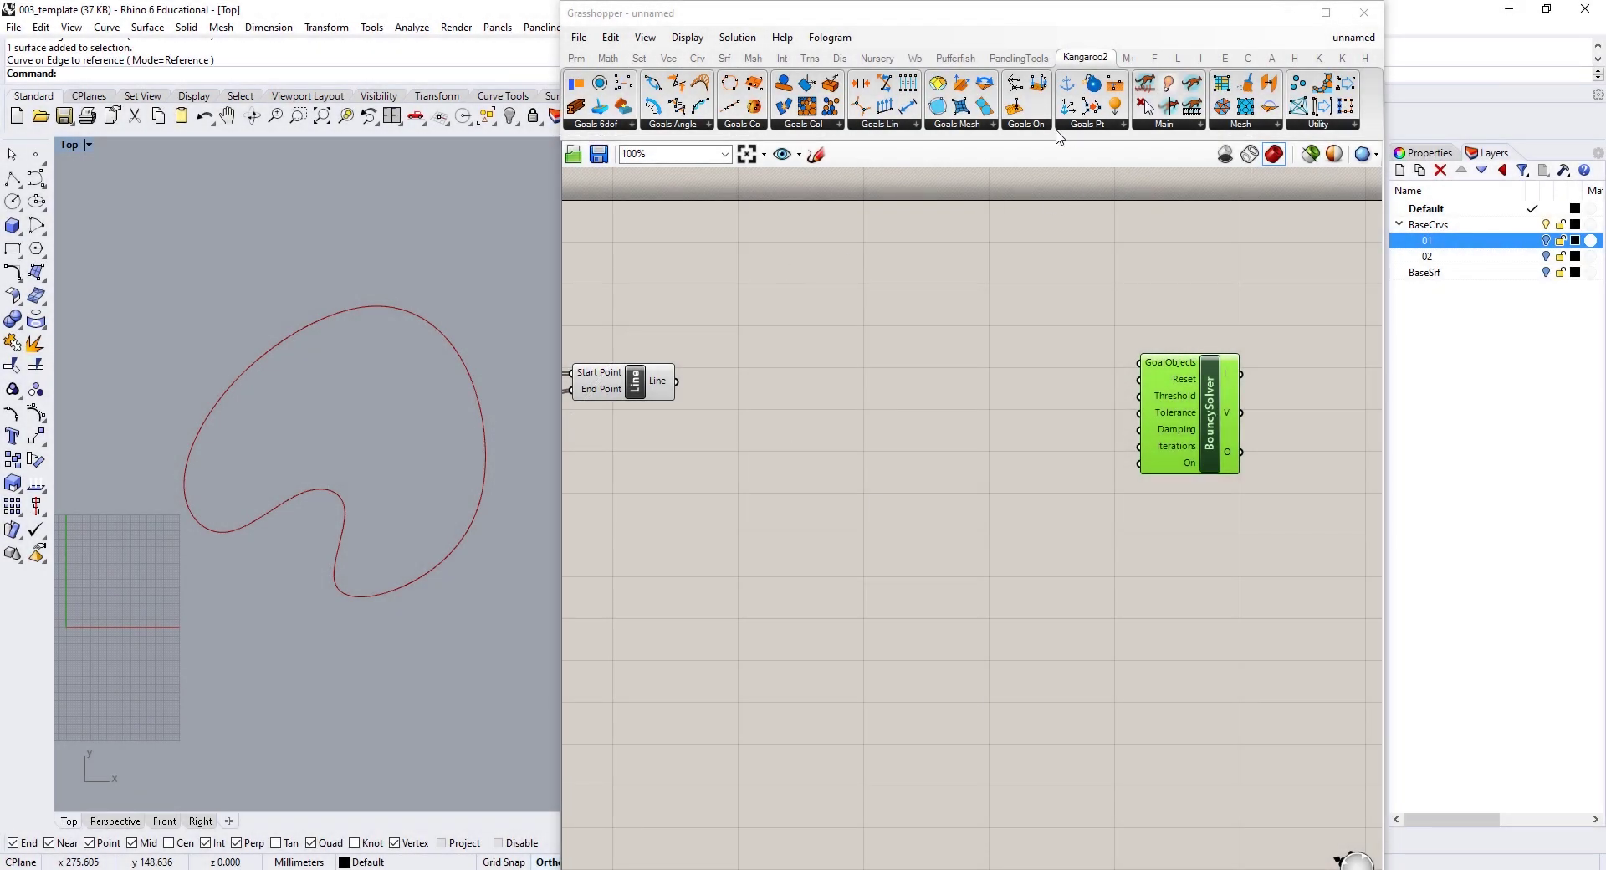
Step: Add a Kangaroo2 OnMesh goal before the solver and connect the Divide Curve points to its Points input
left_click(1027, 124)
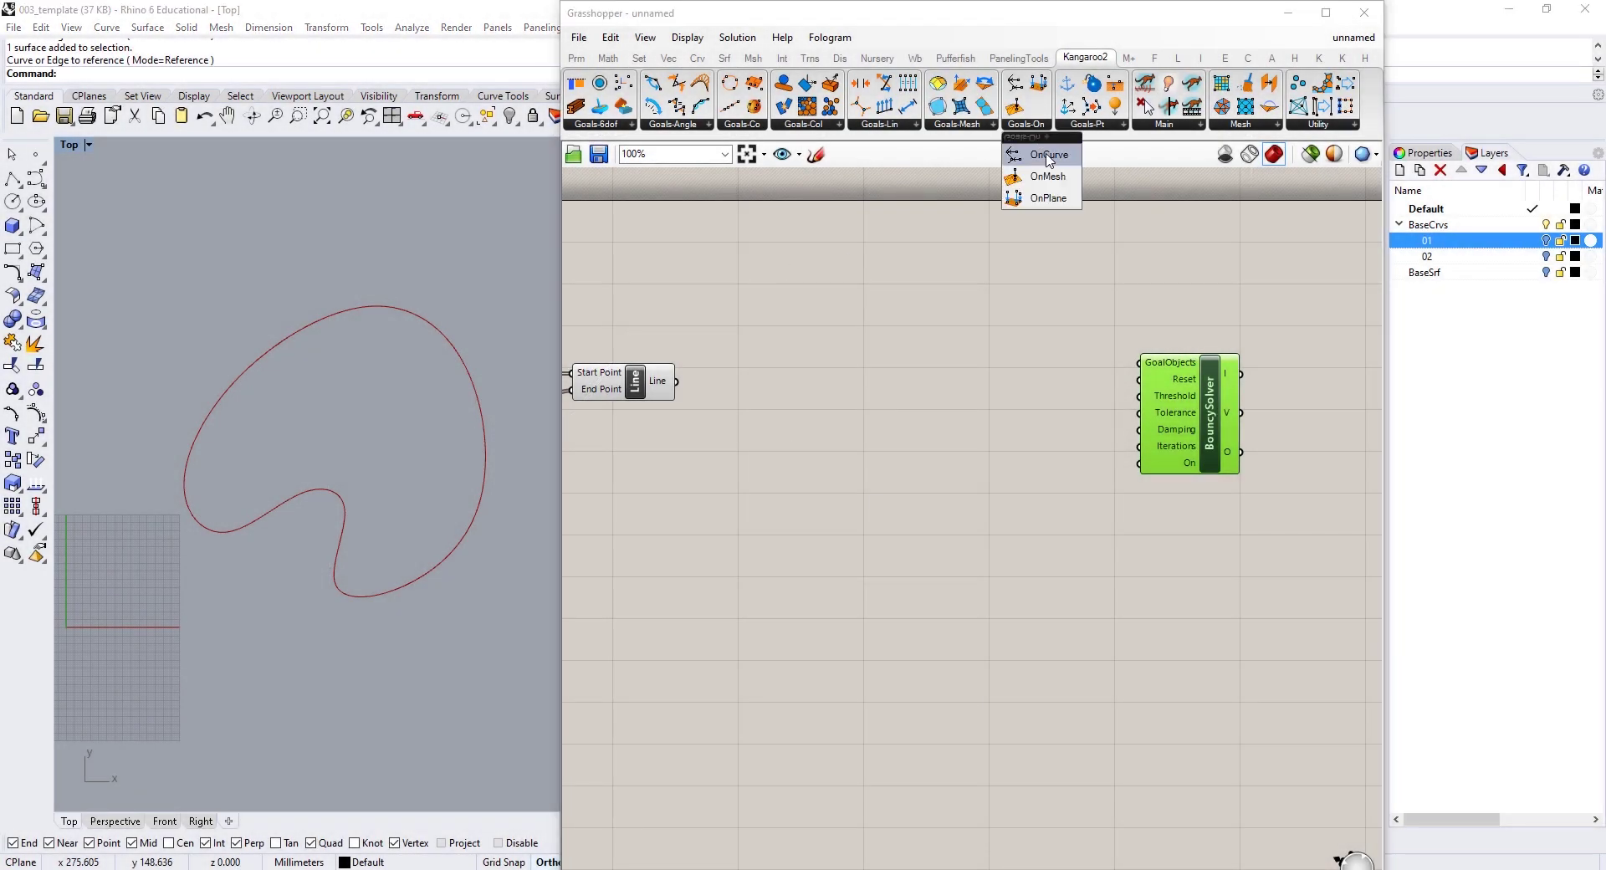
left_click_drag(1052, 180, 931, 307)
right_click_drag(771, 372, 984, 374)
scroll(984, 374, "down", 3)
left_click_drag(786, 331, 1157, 262)
scroll(1156, 286, "up", 2)
right_click_drag(1141, 252, 1020, 320)
left_click_drag(1084, 350, 1130, 344)
Step: Add a Surface parameter, show the BaseSrf layer, and reference the rectangular base surface in the parameter
double_click(841, 295)
type("srf")
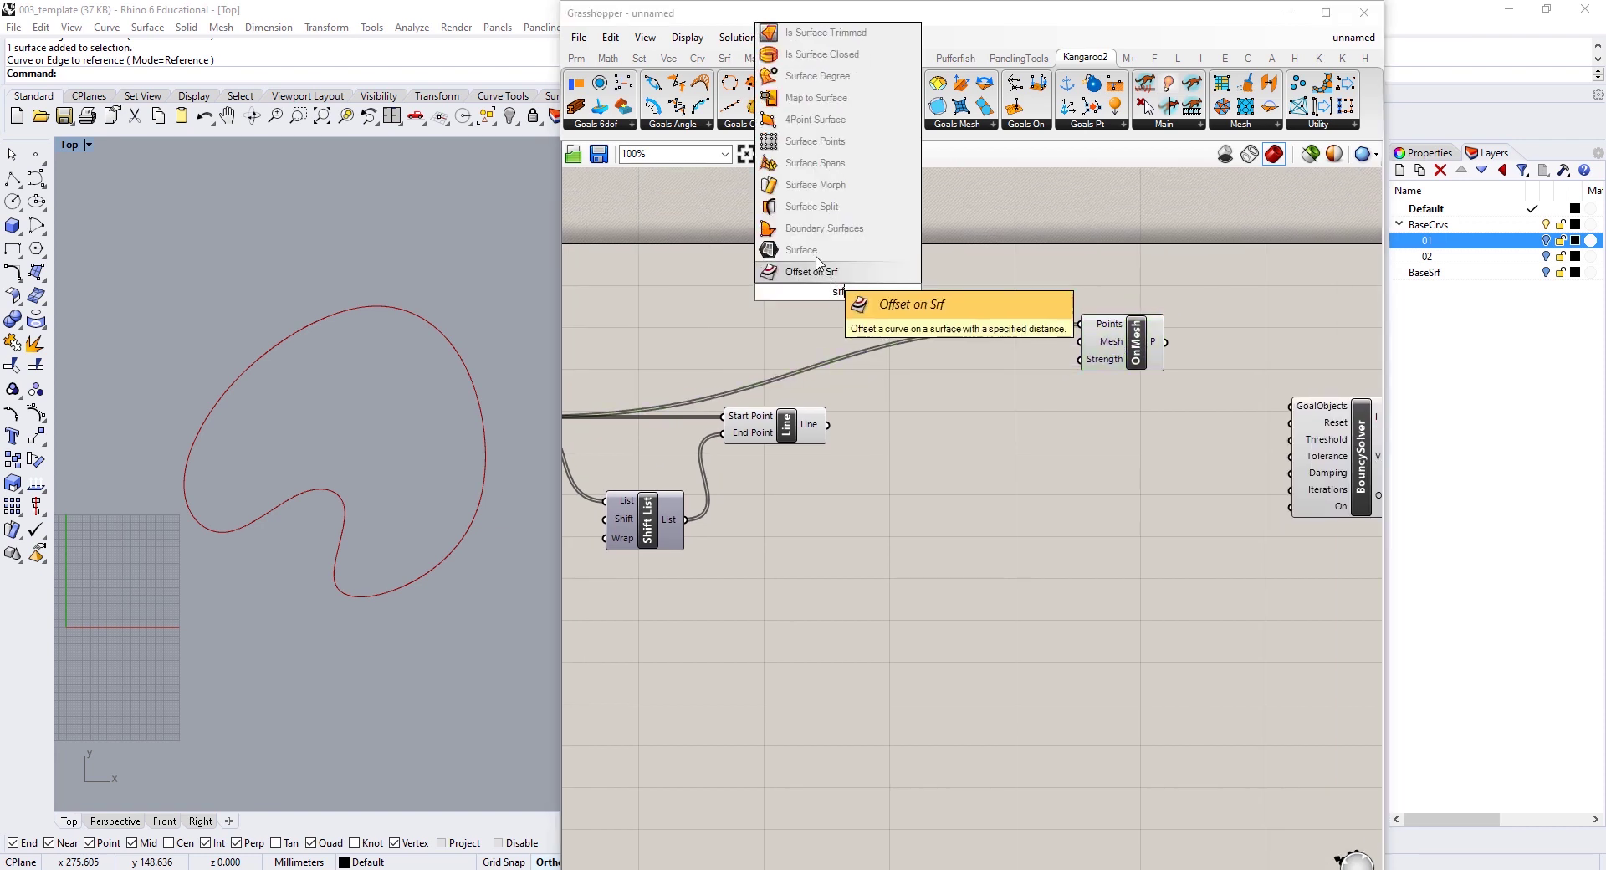
left_click(825, 251)
left_click(1545, 273)
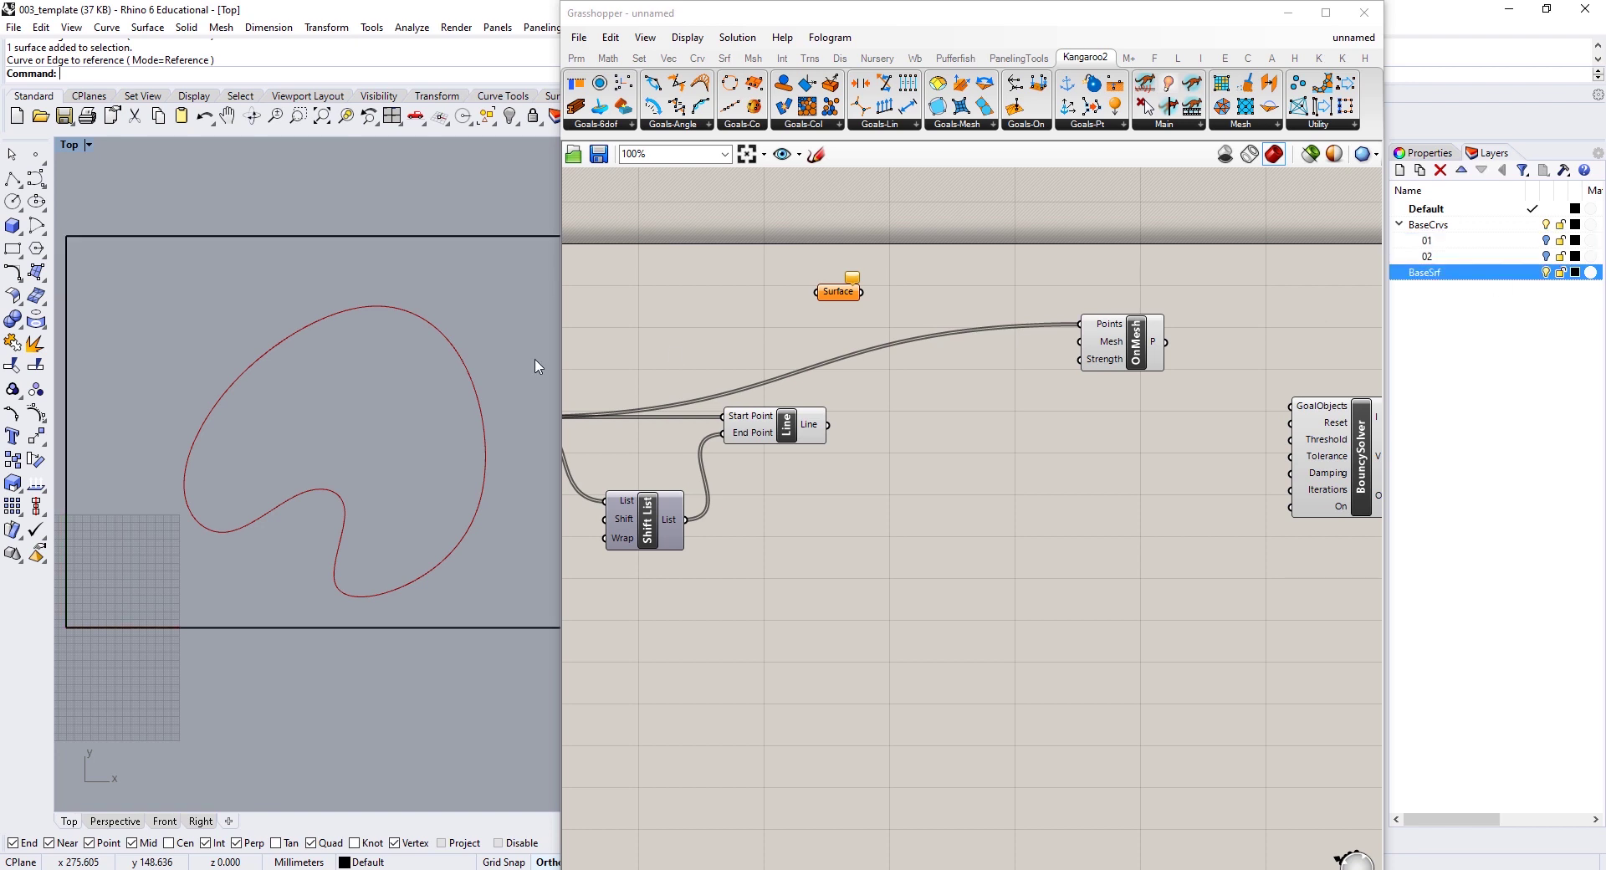
left_click(402, 237)
right_click(838, 291)
left_click(901, 521)
left_click_drag(862, 292, 747, 299)
Step: Add a Mesh Brep component that converts the base surface and feed its mesh into OnMesh's Mesh input
double_click(841, 291)
type("mesh brep")
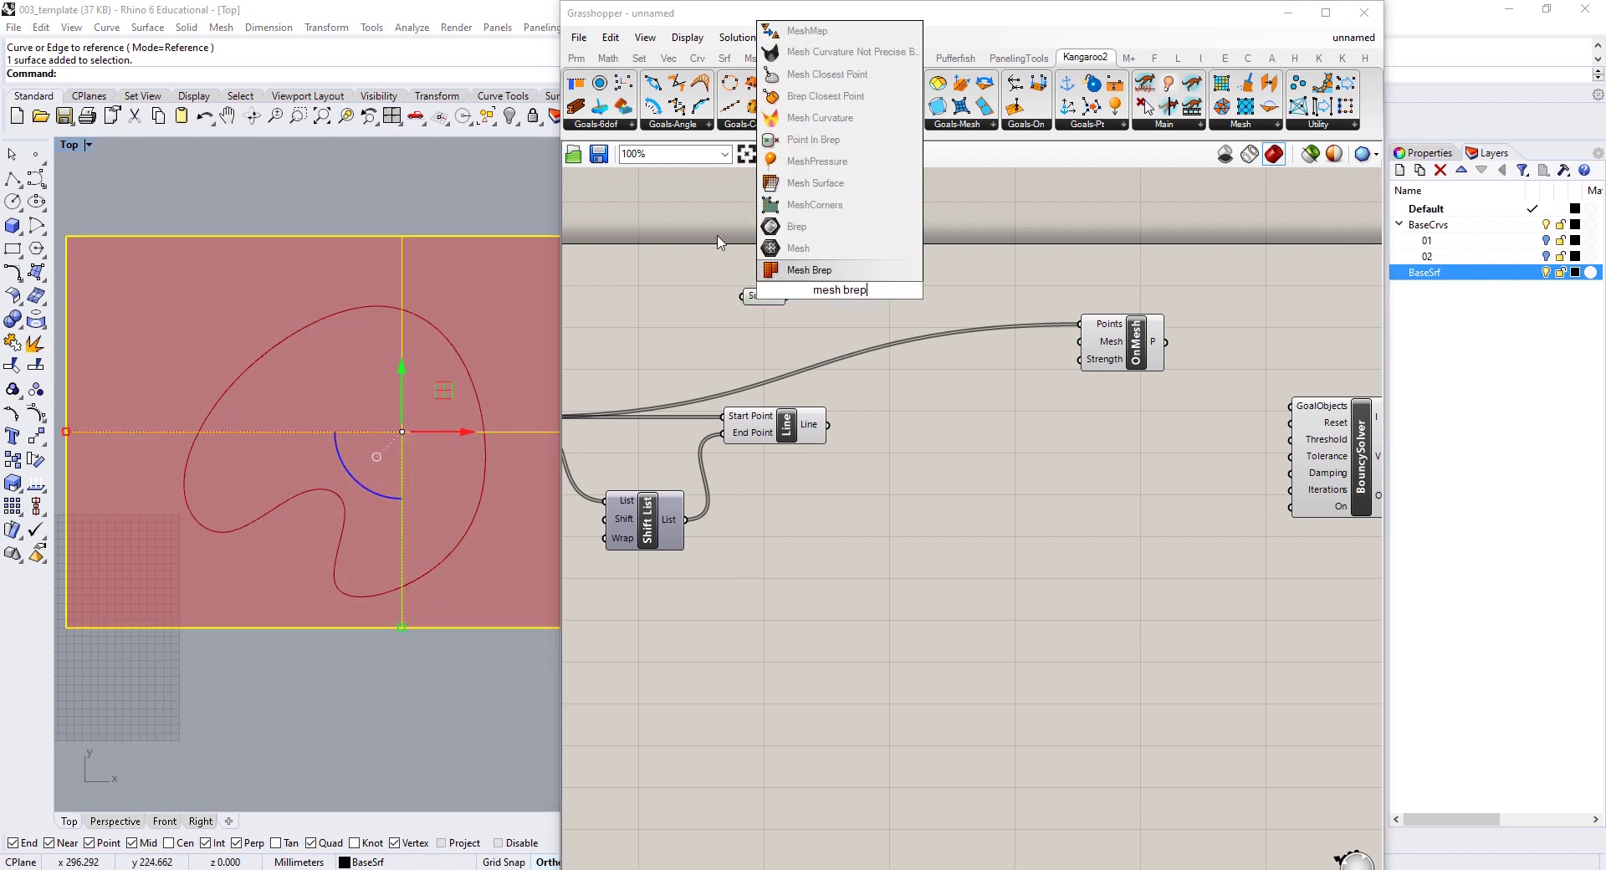
left_click(808, 270)
left_click_drag(787, 297, 1079, 341)
Step: Connect the OnMesh output to the BouncySolver's GoalObjects input and flatten that input
right_click_drag(1071, 338, 896, 328)
left_click_drag(990, 332, 1117, 396)
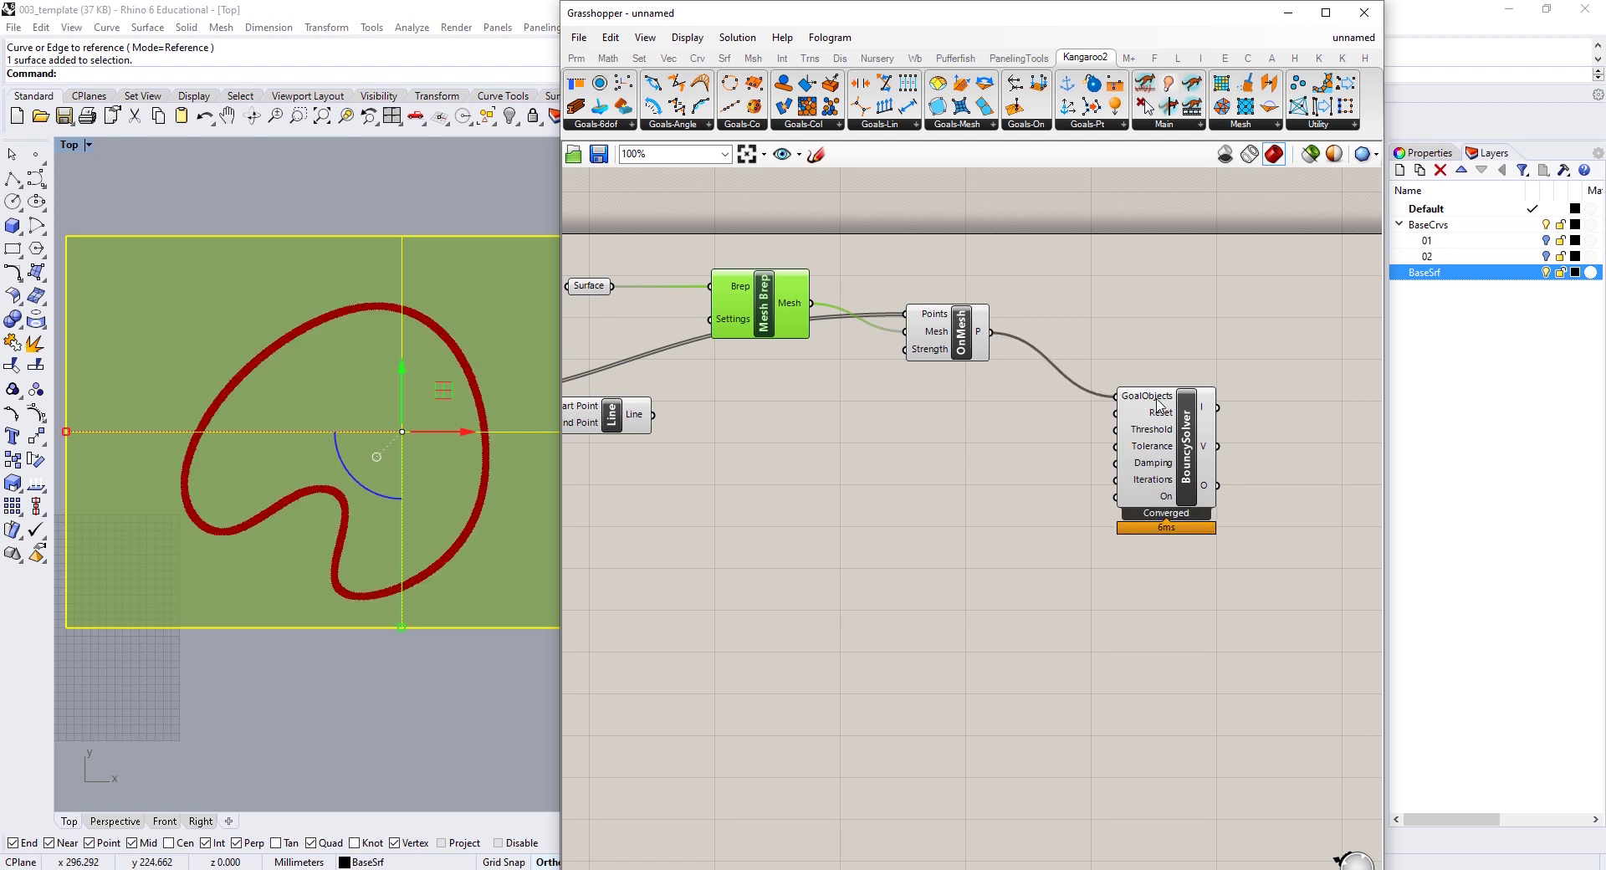
right_click(1159, 405)
left_click(1204, 529)
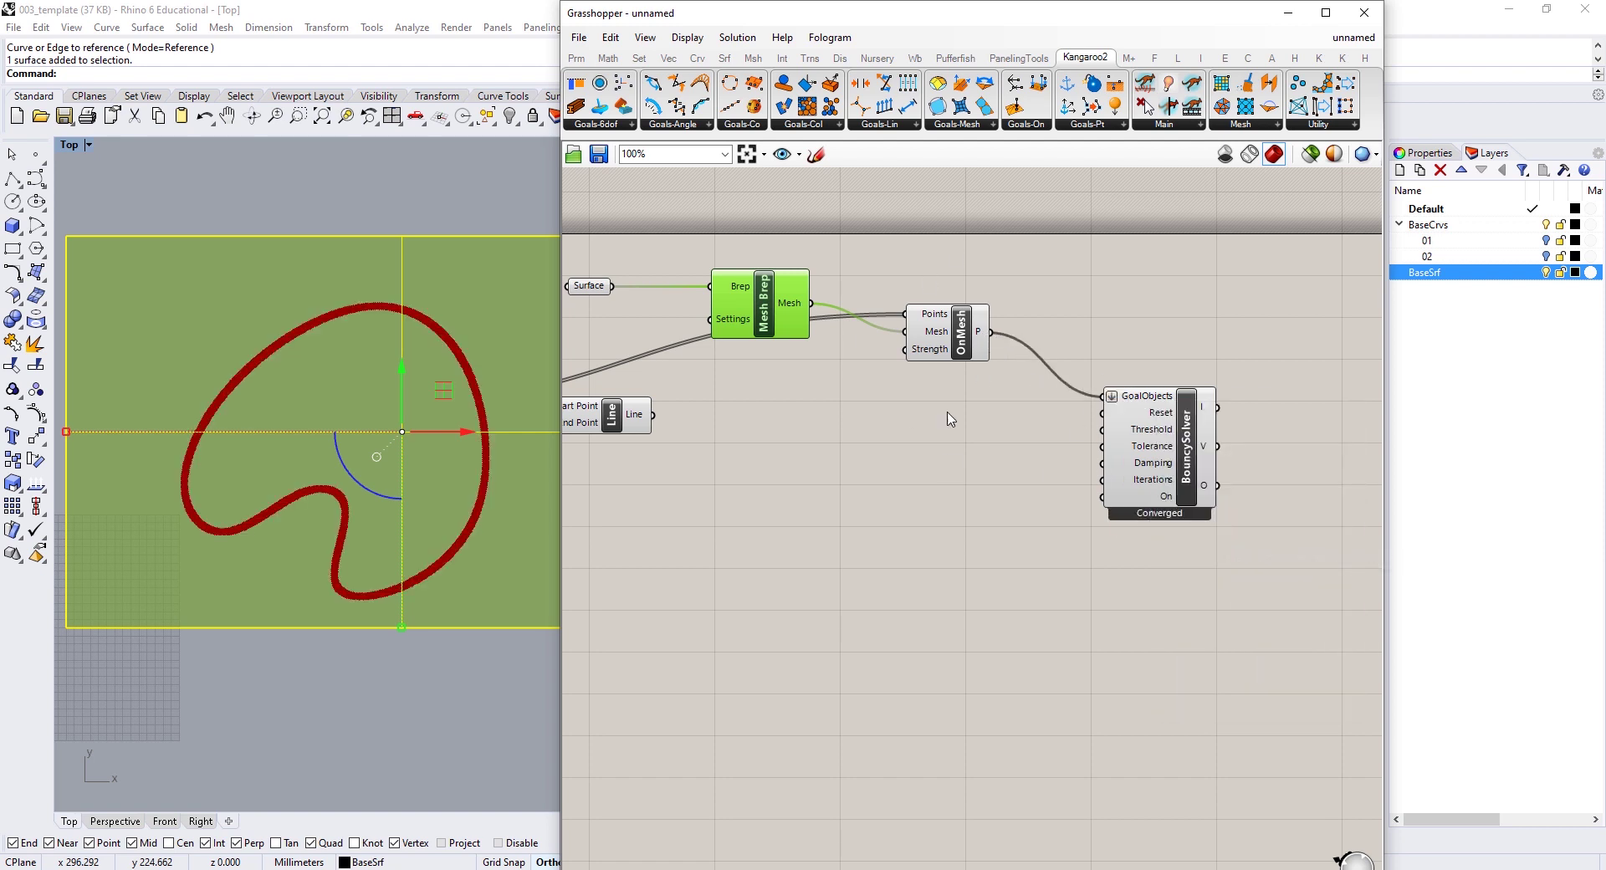
left_click(345, 698)
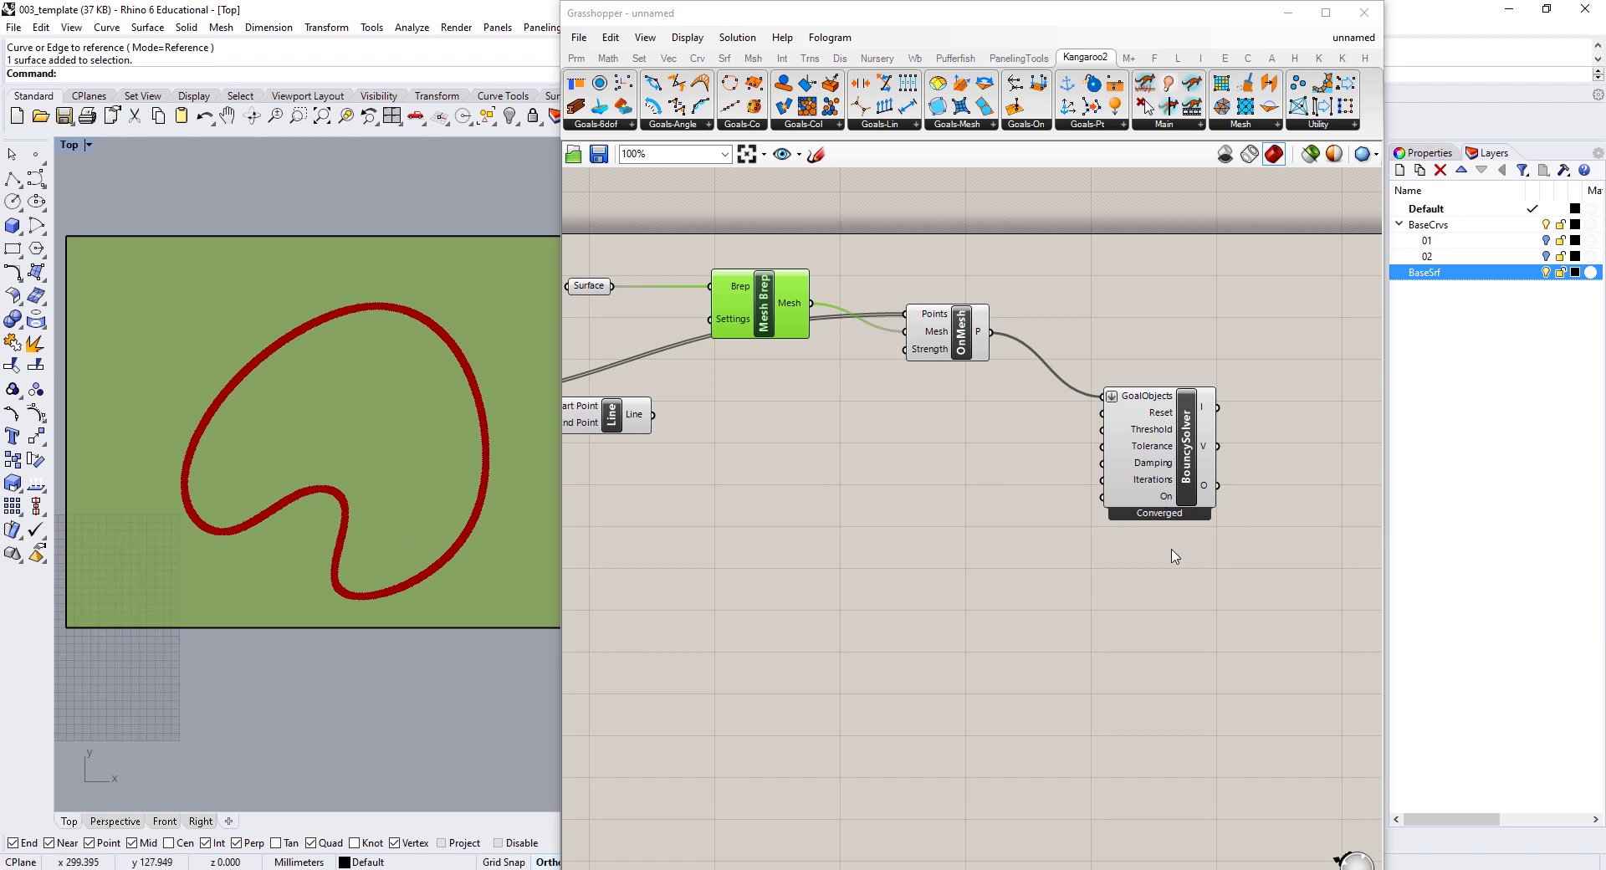
Step: Rearrange the Surface, Mesh Brep, OnMesh and BouncySolver components so they are spaced out along the canvas
scroll(910, 382, "down", 3)
left_click_drag(1161, 280, 681, 359)
left_click(1069, 418, "shift")
left_click_drag(1069, 419, 1299, 419)
left_click(1112, 415)
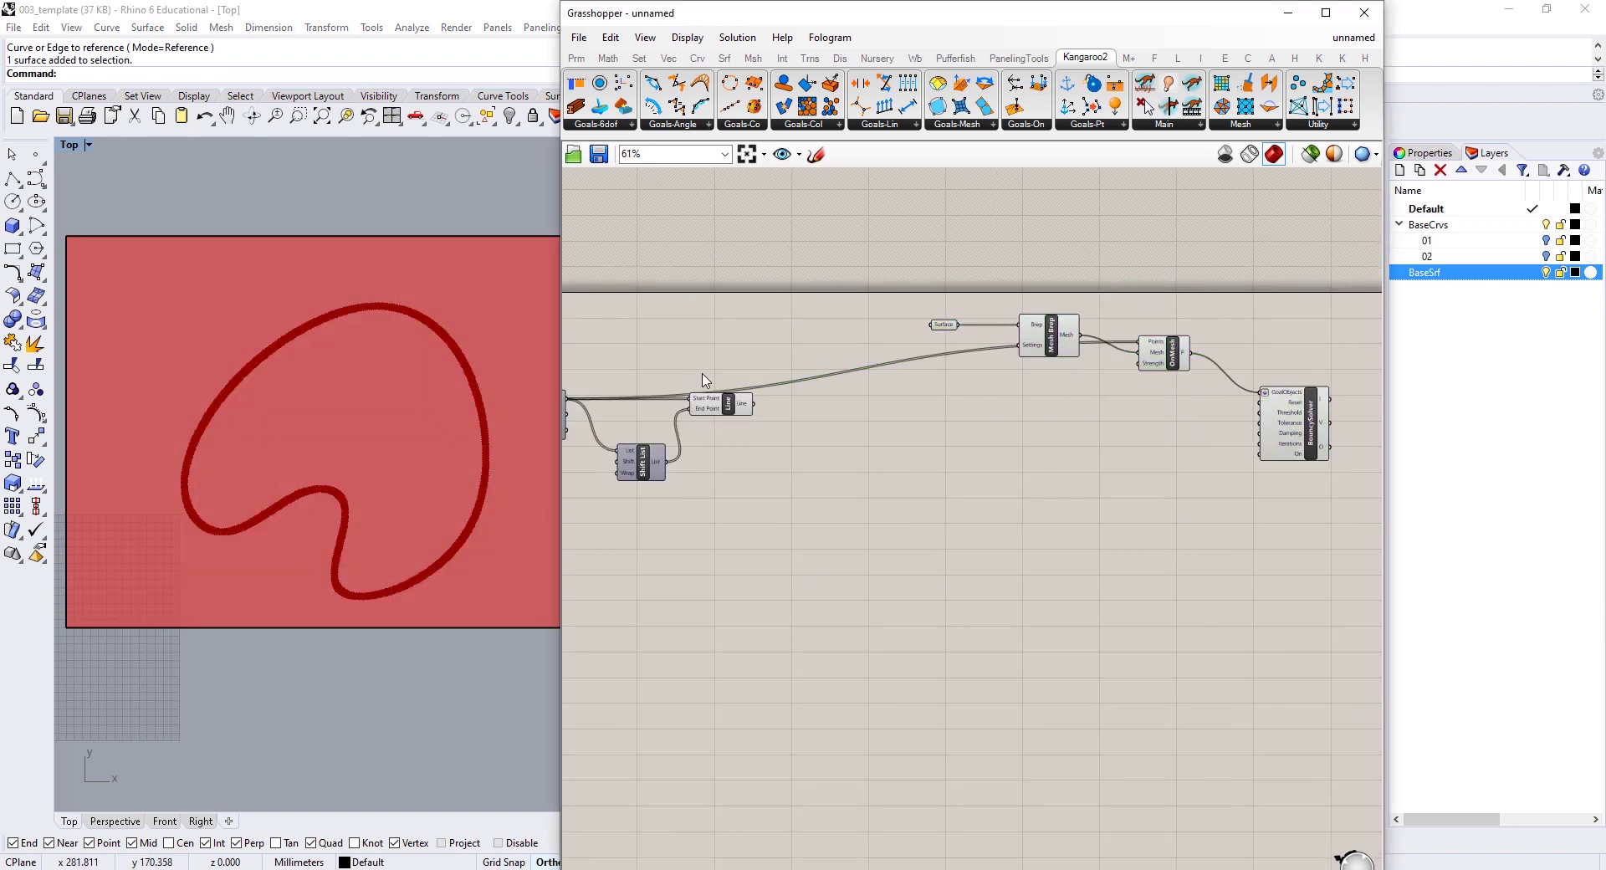
right_click_drag(1113, 416, 883, 409)
scroll(882, 409, "up", 3)
left_click_drag(1074, 226, 652, 348)
left_click_drag(1001, 231, 623, 314)
left_click_drag(783, 280, 668, 280)
right_click_drag(875, 398, 978, 408)
scroll(978, 409, "down", 5)
scroll(1046, 410, "up", 6)
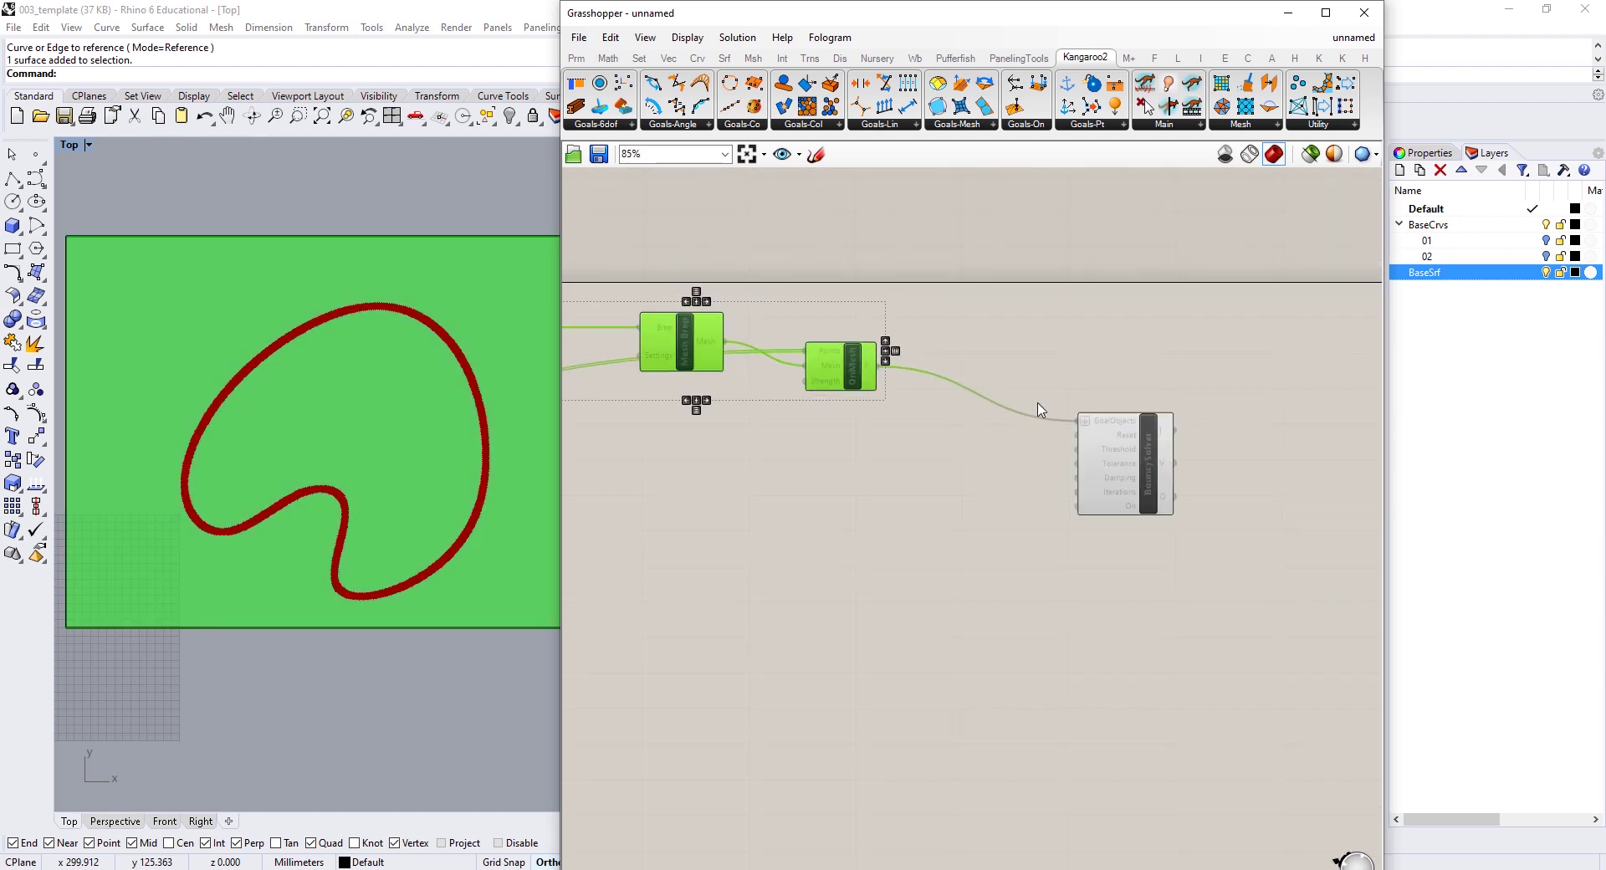
Step: Add a Button component and connect it to the BouncySolver's Reset input
left_click(1127, 448)
double_click(822, 549)
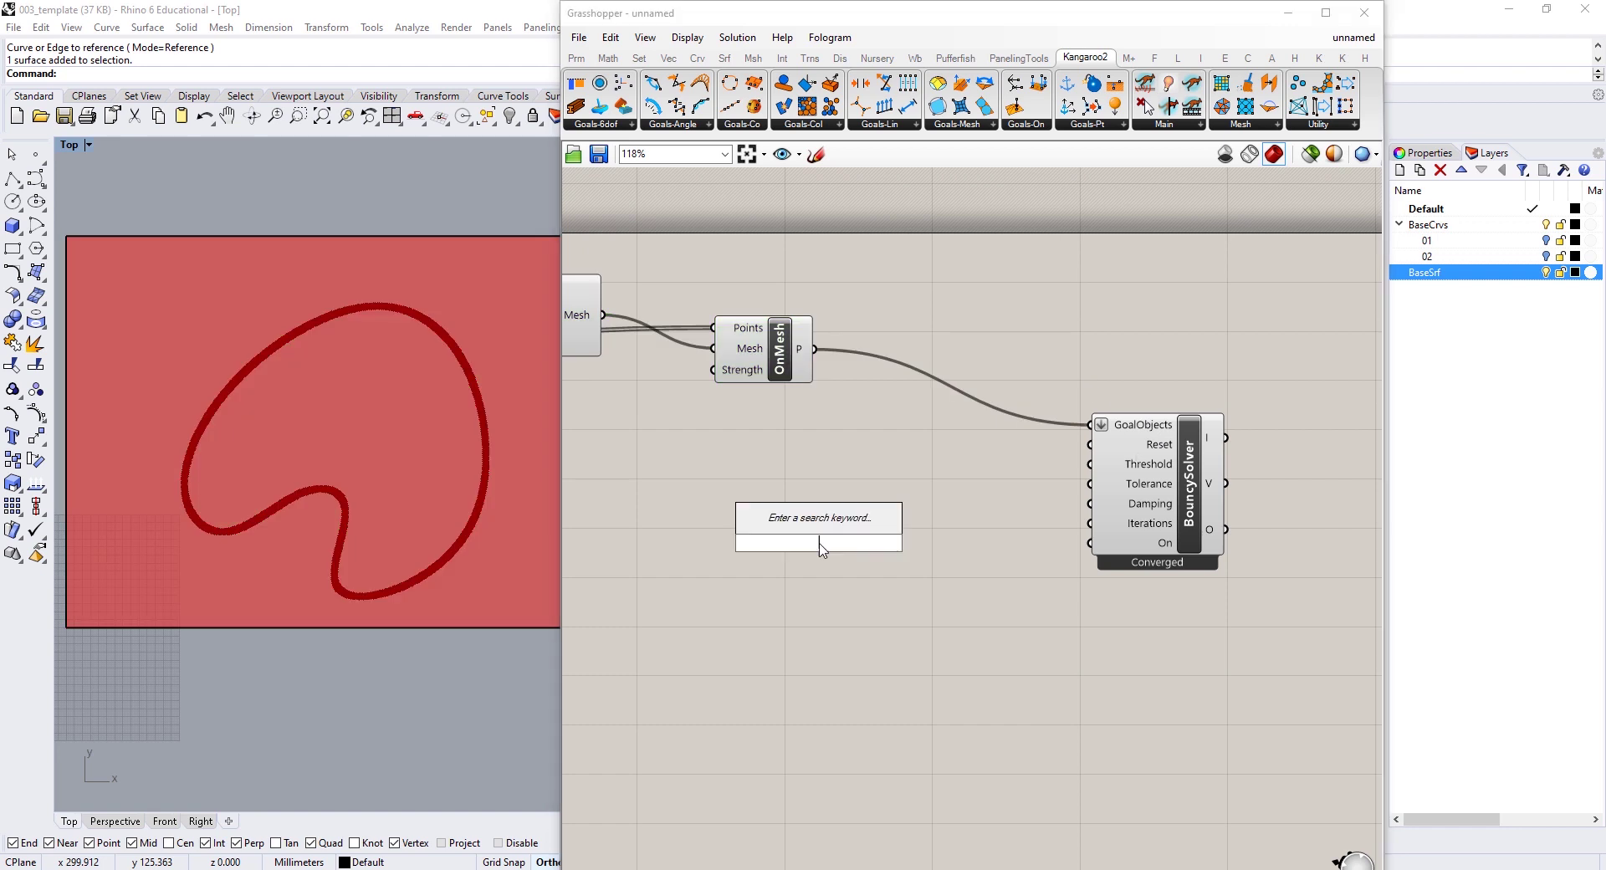
type("button")
key("Return")
left_click_drag(810, 547, 1090, 444)
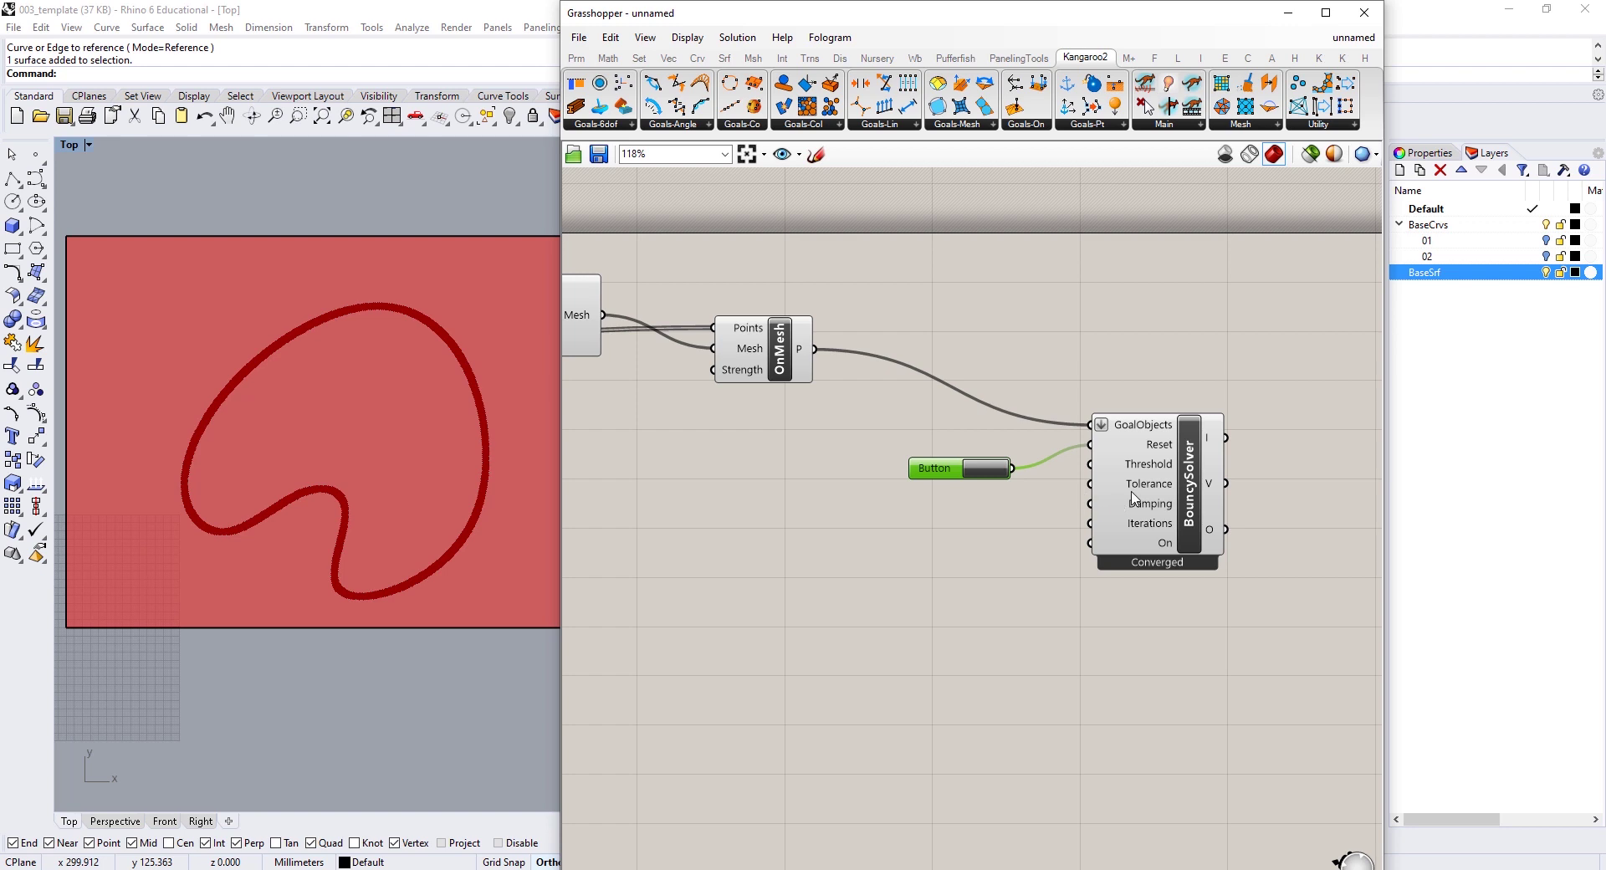
Step: Create a number slider set to 1.000 and connect it to the BouncySolver's Damping input
double_click(862, 556)
type("1")
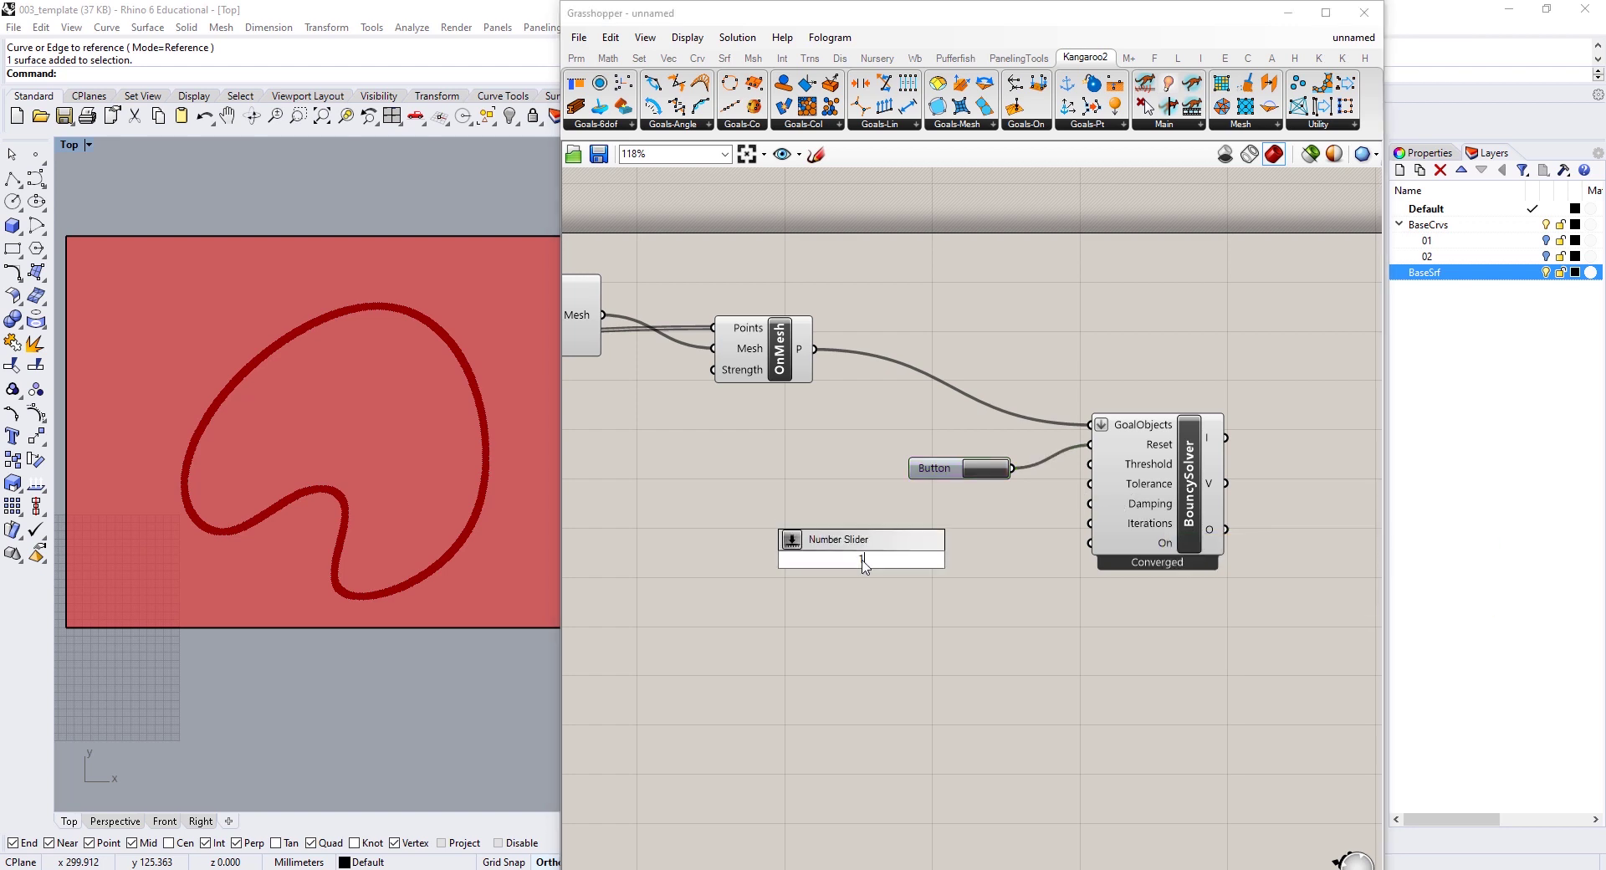
type(".0")
key("Return")
left_click_drag(862, 544, 899, 505)
left_click_drag(1012, 505, 1090, 504)
left_click_drag(937, 508, 946, 510)
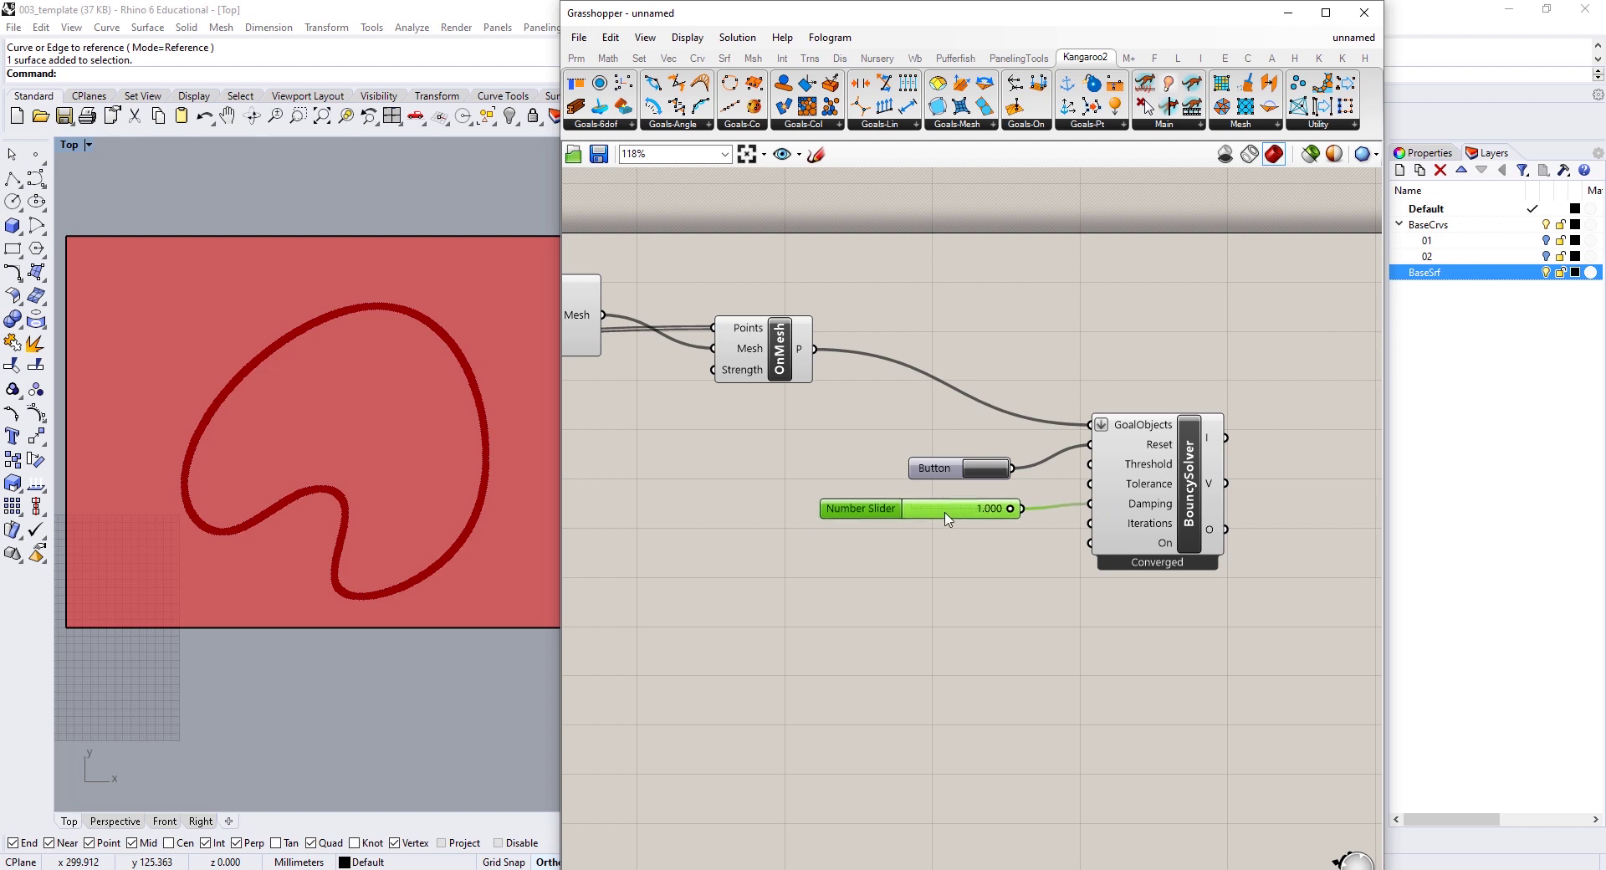
Step: Add a Boolean Toggle, connect it to the BouncySolver's On input, and leave it set to False
double_click(912, 611)
type("toggle")
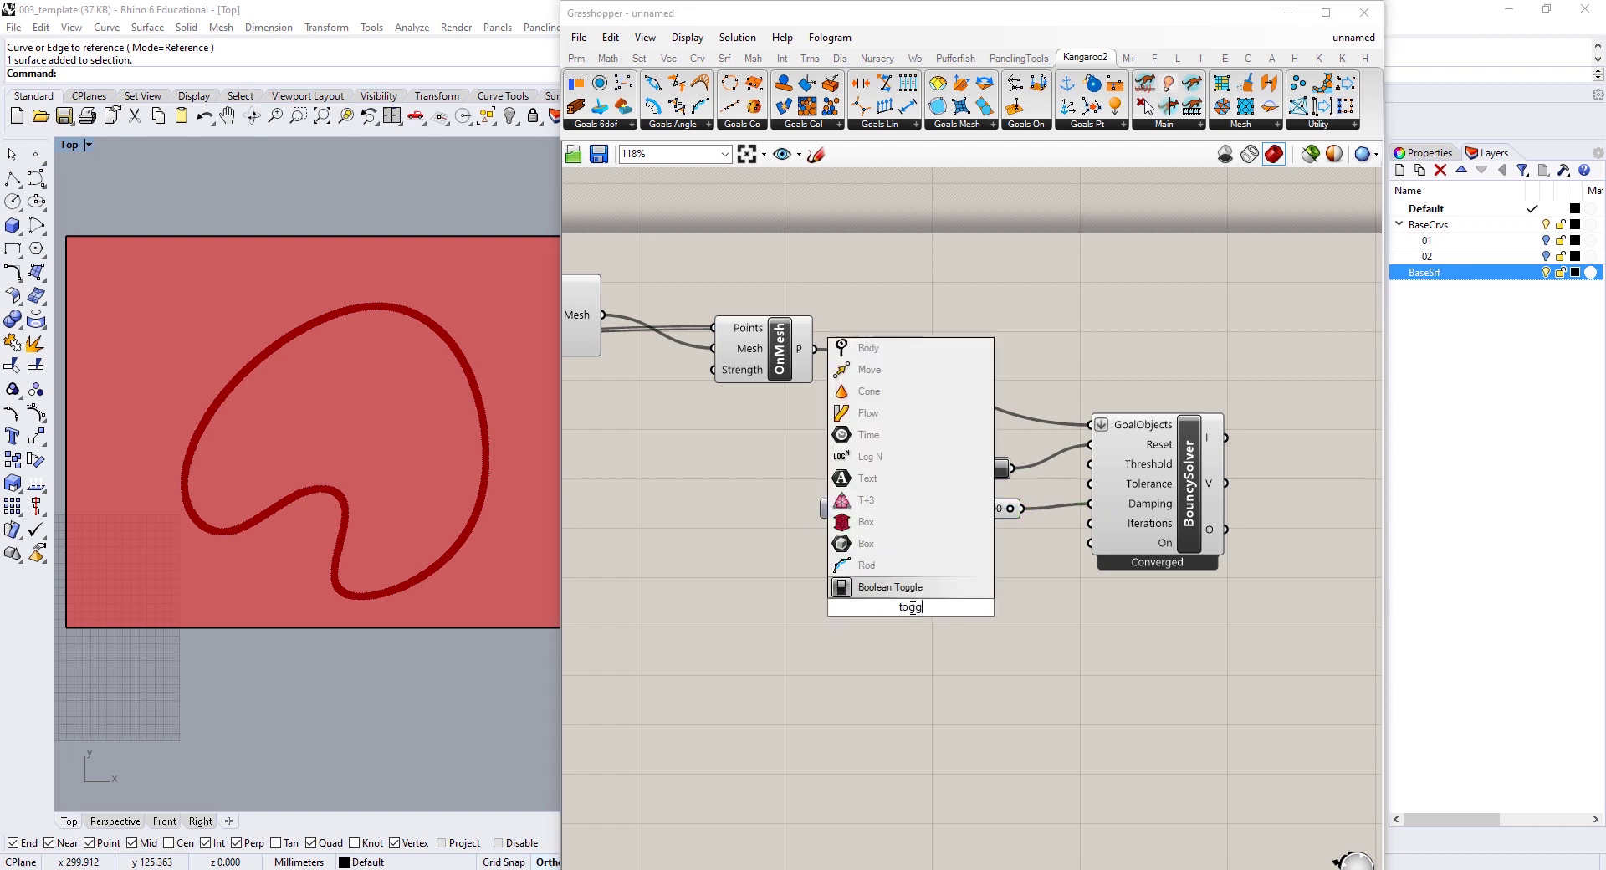
key("Return")
left_click_drag(984, 608, 1090, 543)
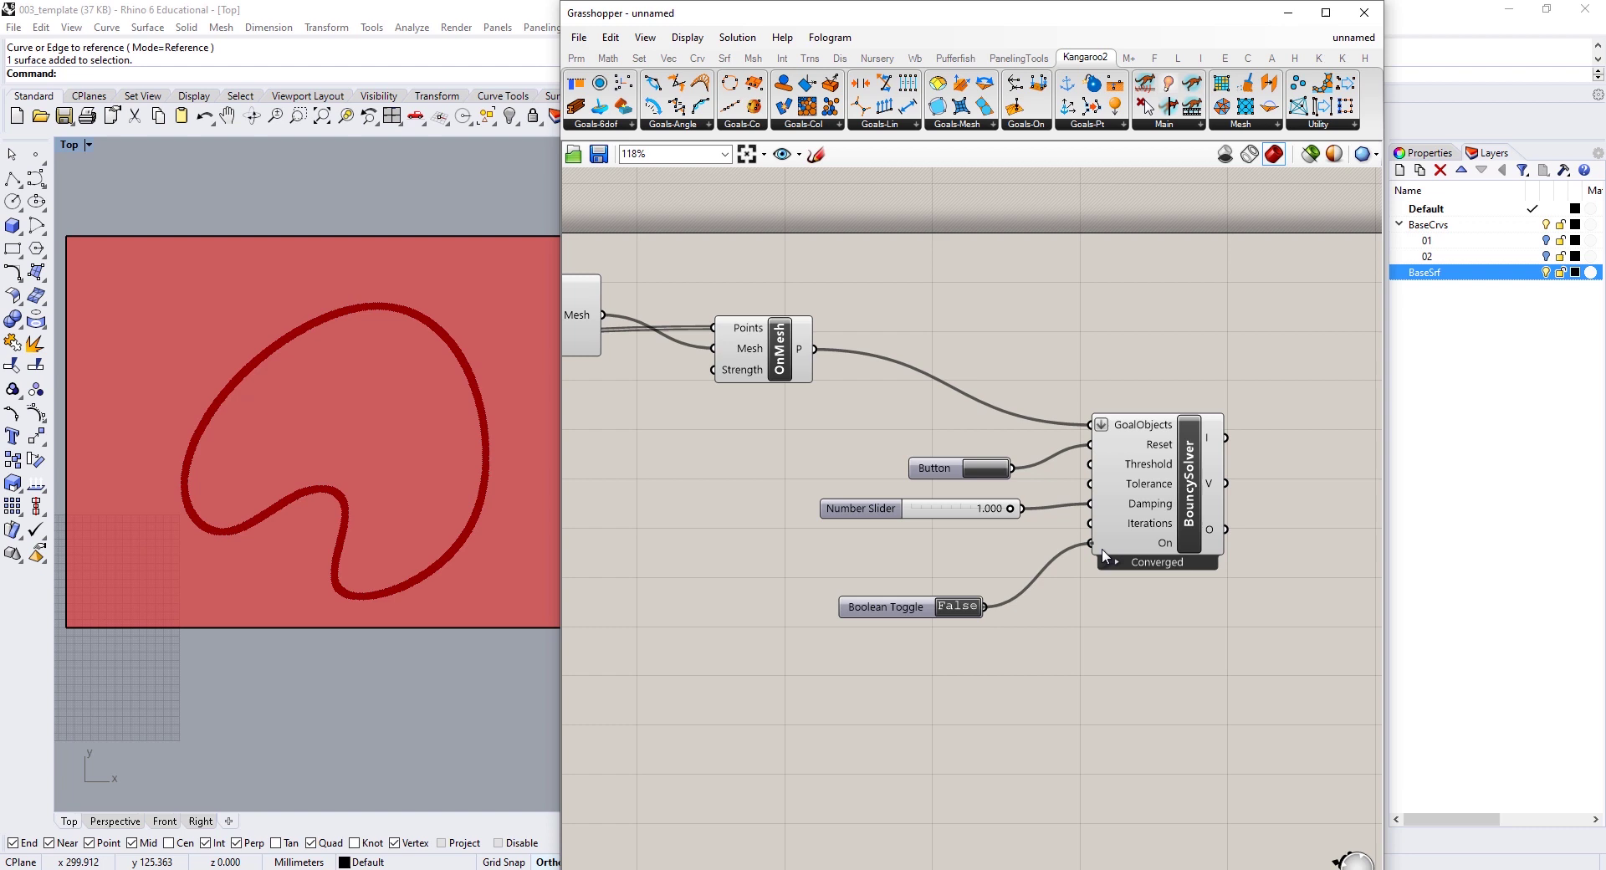
double_click(962, 610)
double_click(961, 610)
Step: Add a compact panel containing 1000 and connect it to the OnMesh goal's Strength input
right_click_drag(836, 495, 987, 497)
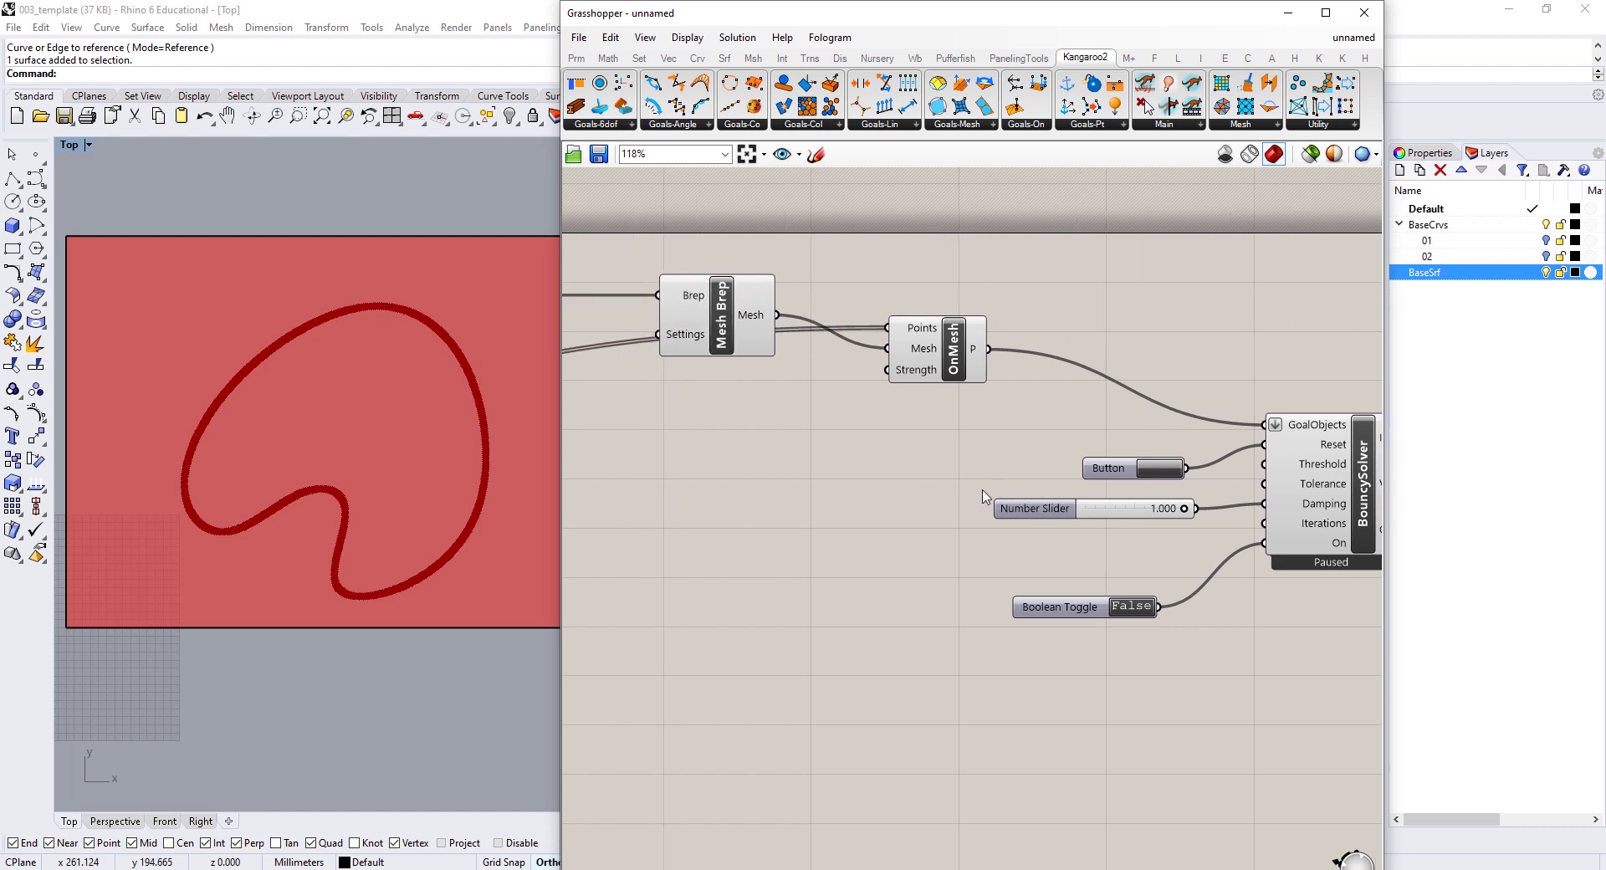
right_click_drag(828, 424, 987, 400)
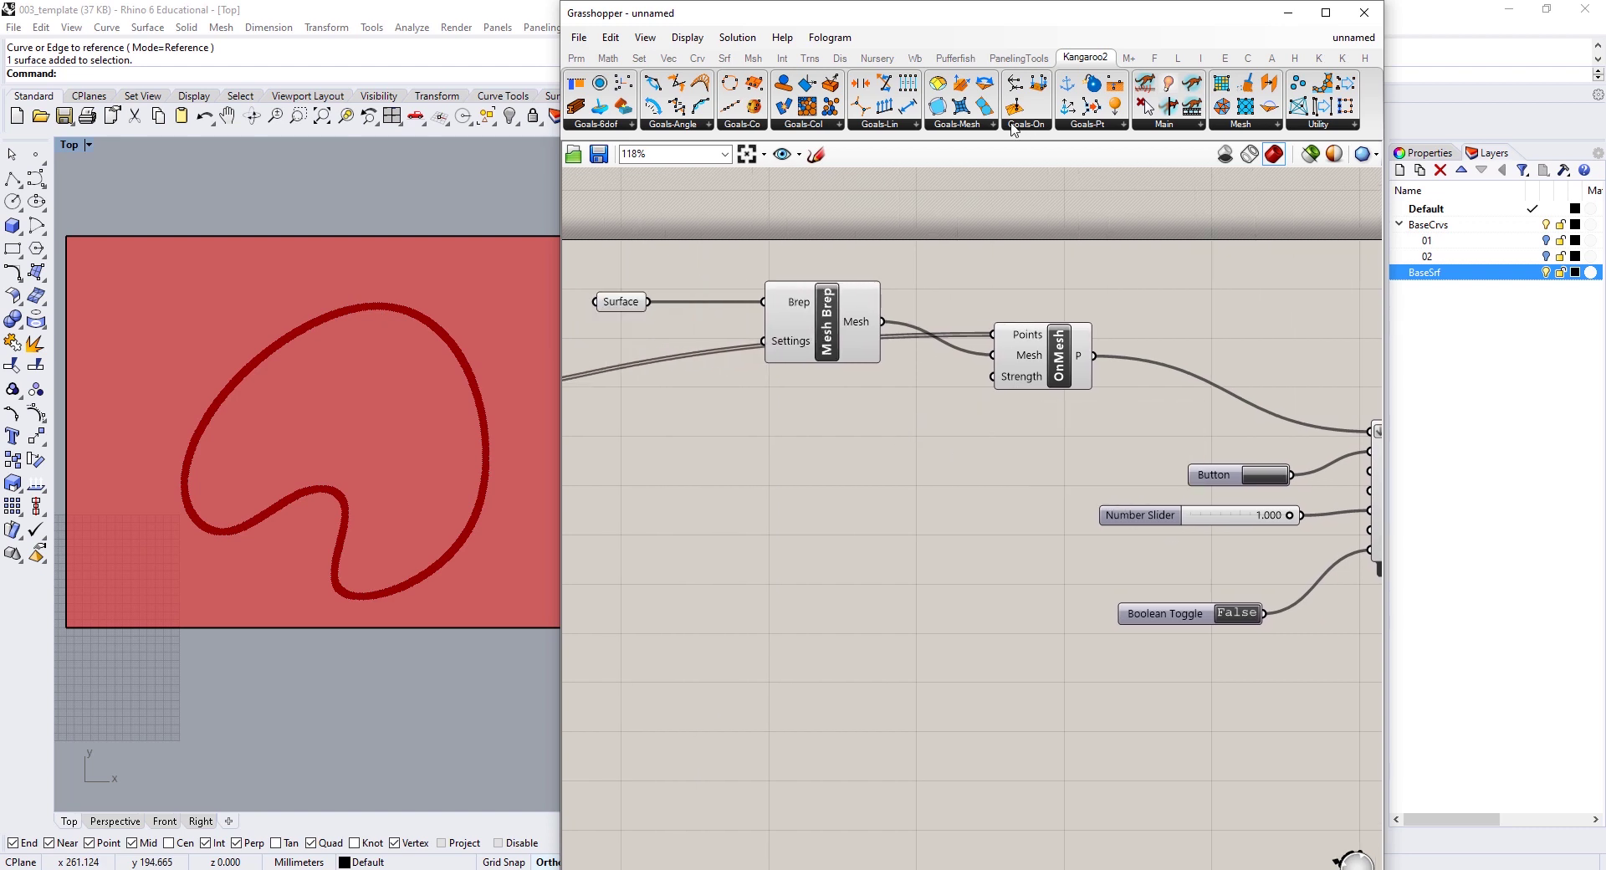
double_click(848, 471)
type("pane")
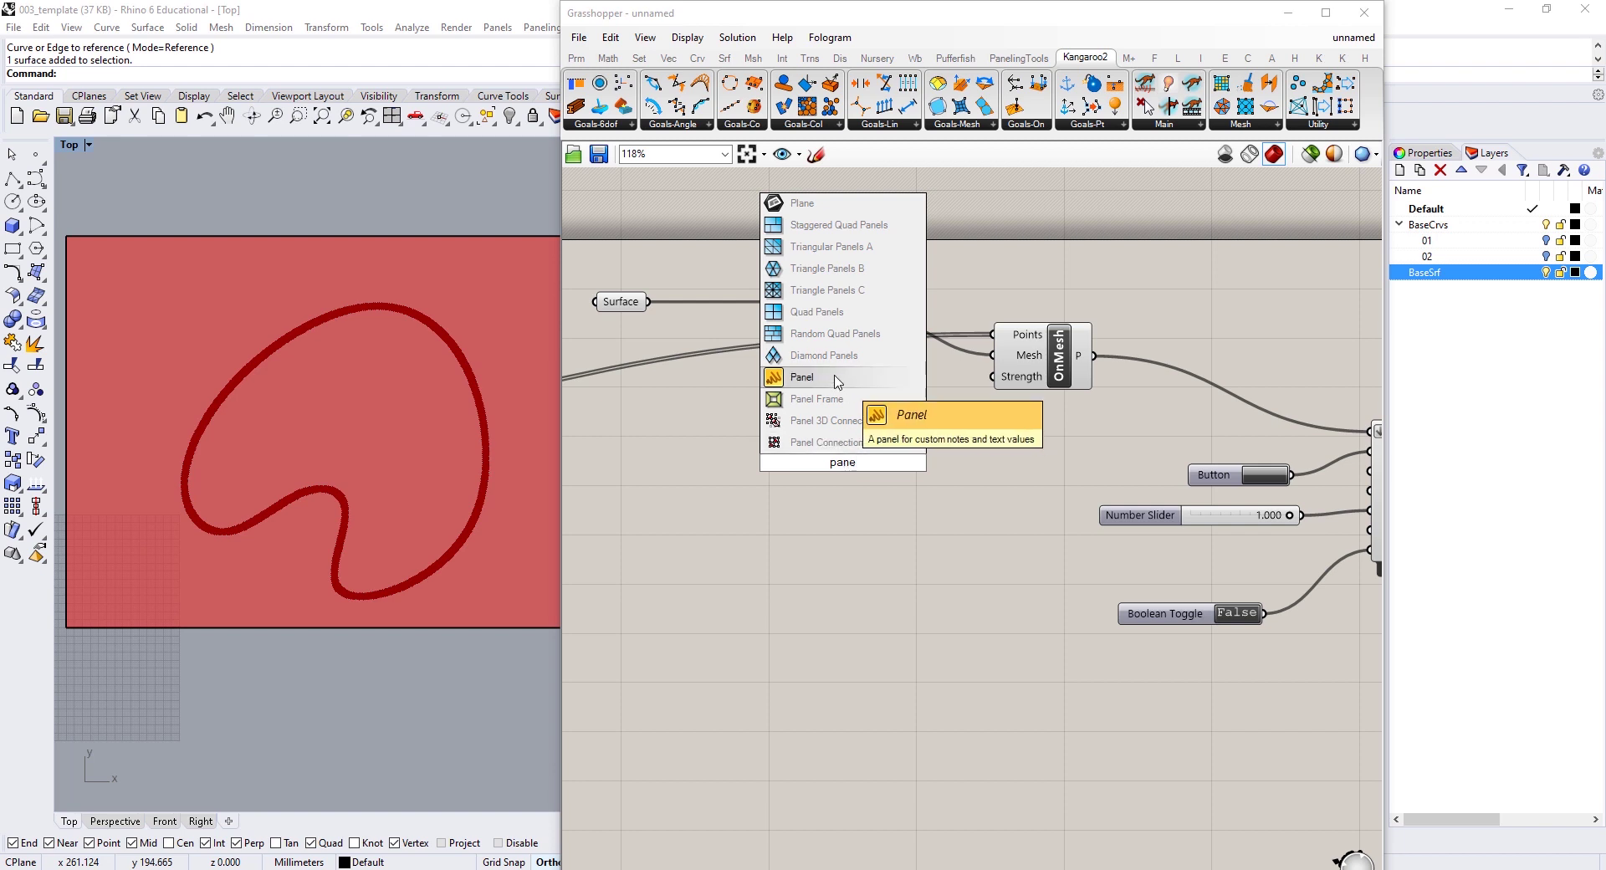
left_click(836, 378)
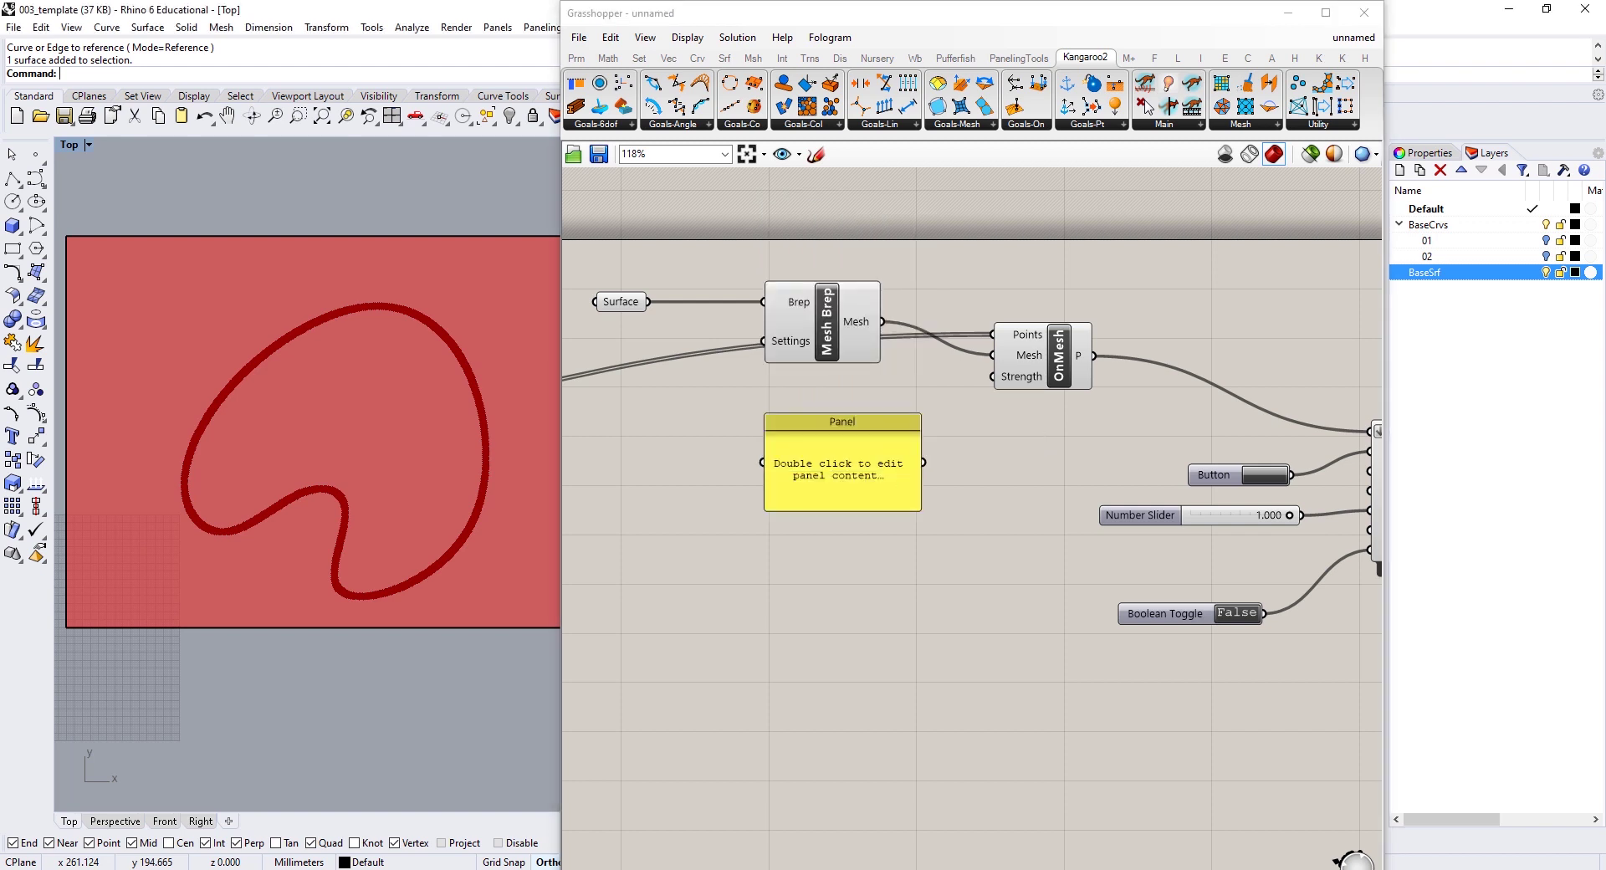
double_click(872, 480)
type("10")
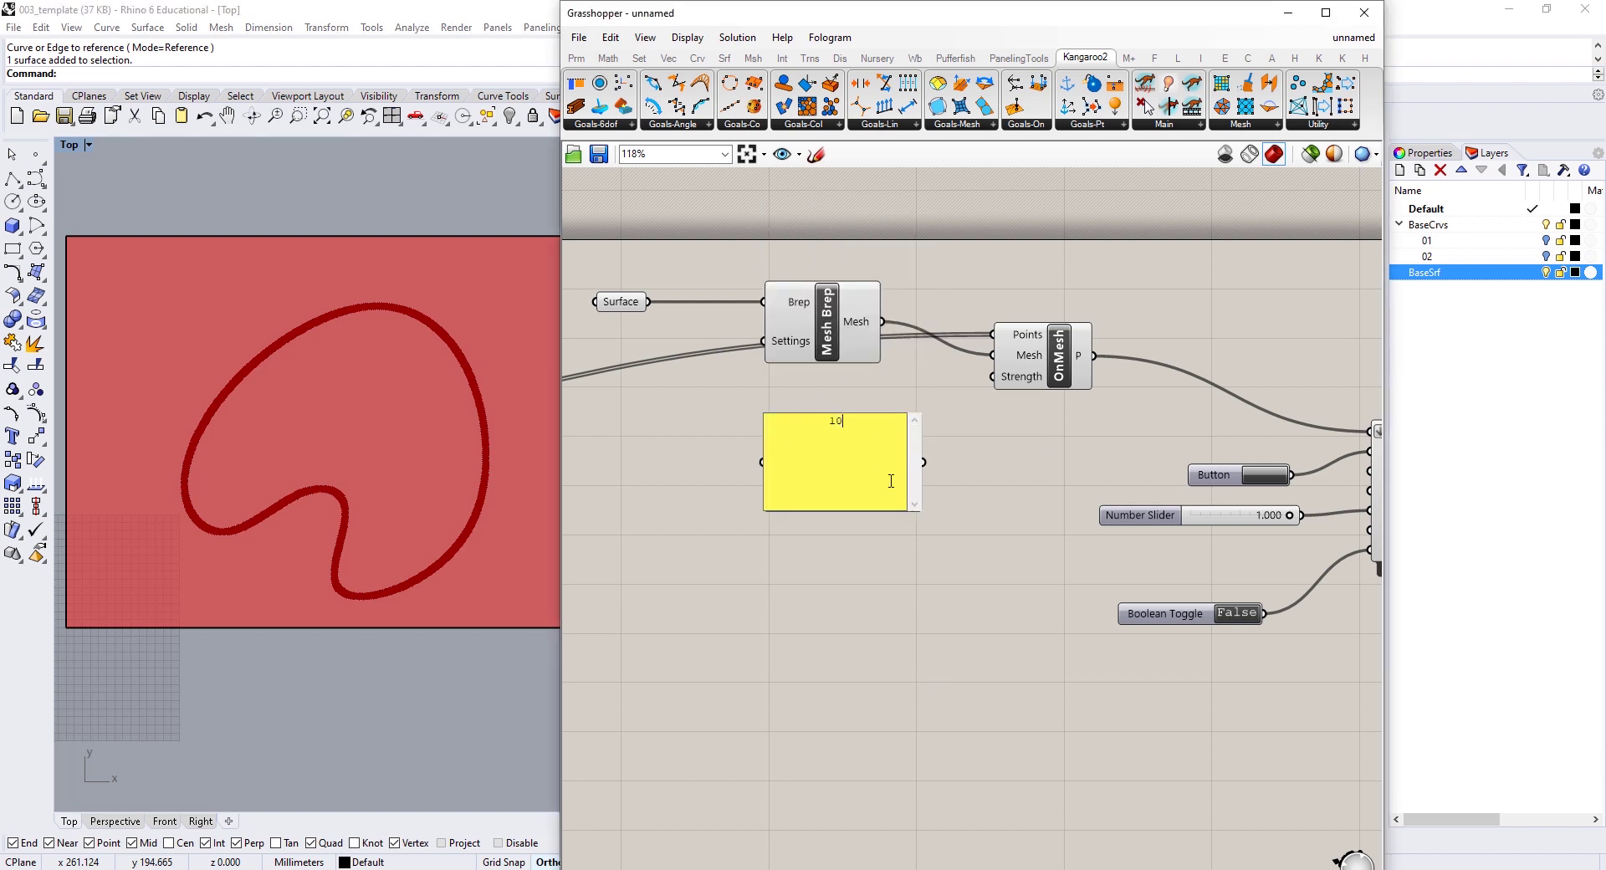
left_click(964, 577)
left_click_drag(917, 507, 867, 458)
left_click_drag(844, 441, 992, 377)
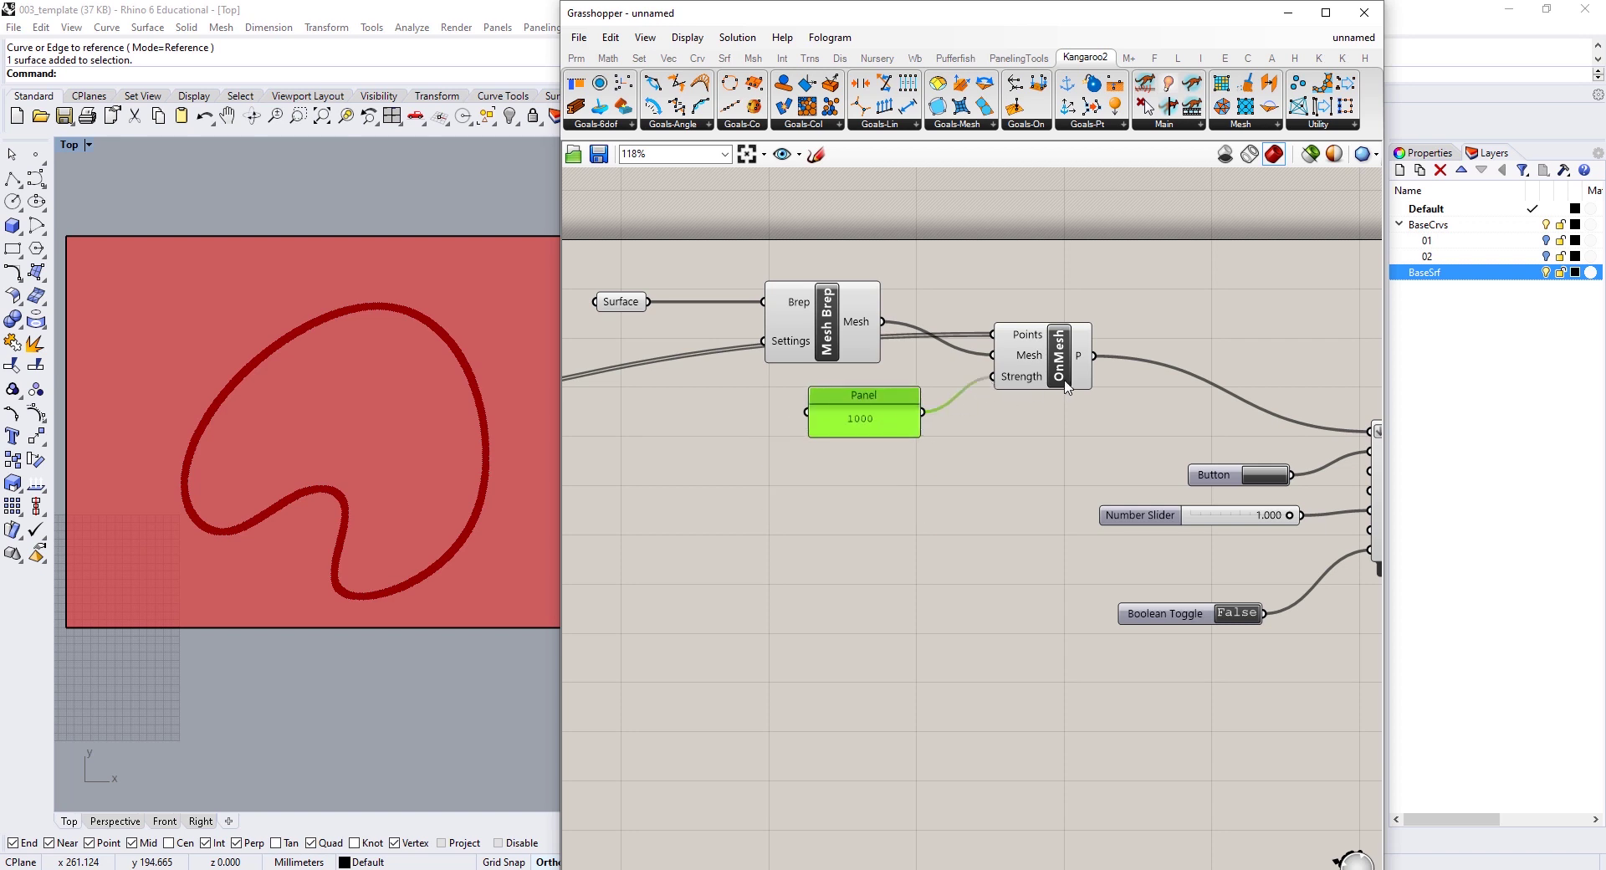
Step: Move the Surface, Mesh Brep, strength panel and OnMesh components farther away from the BouncySolver
scroll(1004, 381, "down", 2)
left_click_drag(779, 435, 710, 465)
left_click_drag(1055, 364, 1000, 361)
key("Caps_Lock")
left_click(979, 452)
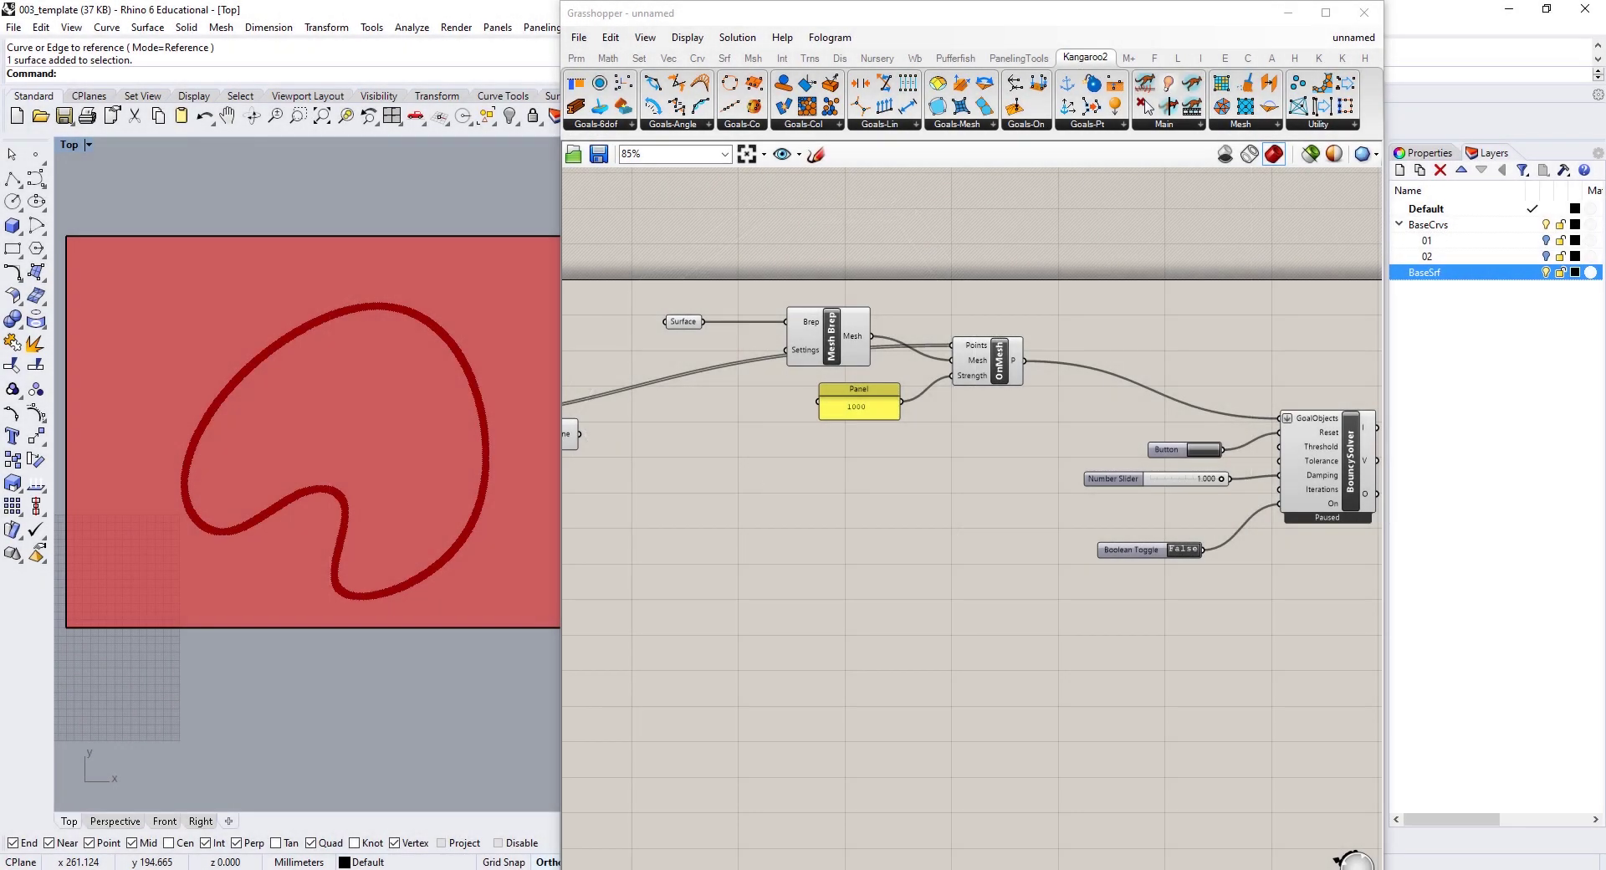
Step: Add a Kangaroo2 Length(Line) goal and connect the Line component's output to its Line input
left_click(893, 127)
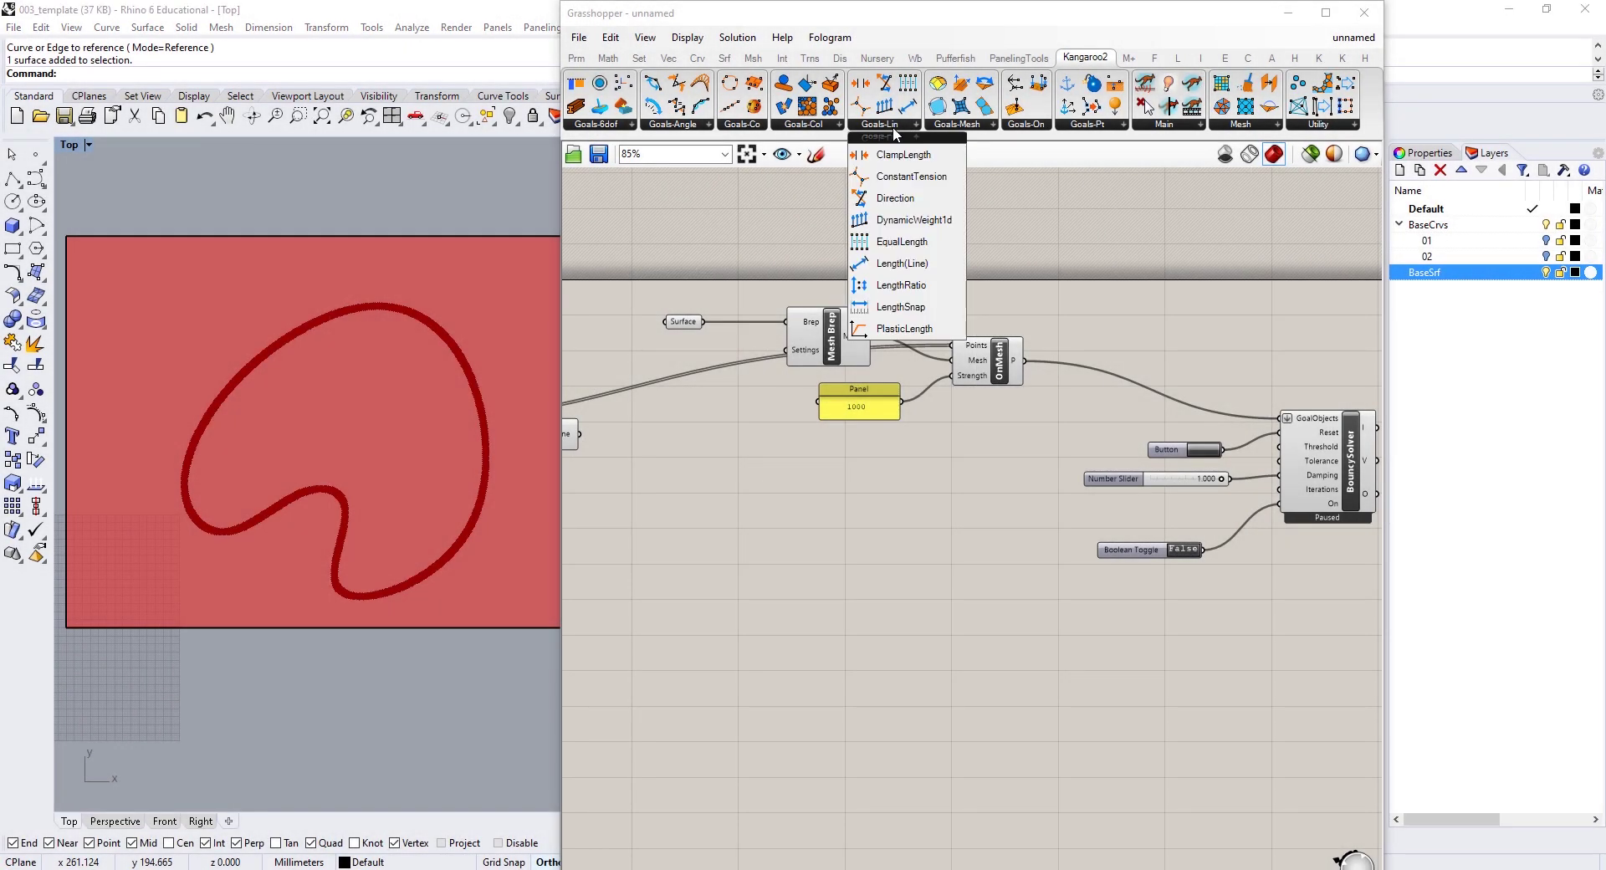
left_click(915, 263)
left_click(868, 525)
right_click_drag(636, 458, 809, 410)
left_click_drag(757, 393, 999, 454)
Step: Create a number slider set to 2.00 and connect it to the Length(Line) goal's Length input
double_click(829, 530)
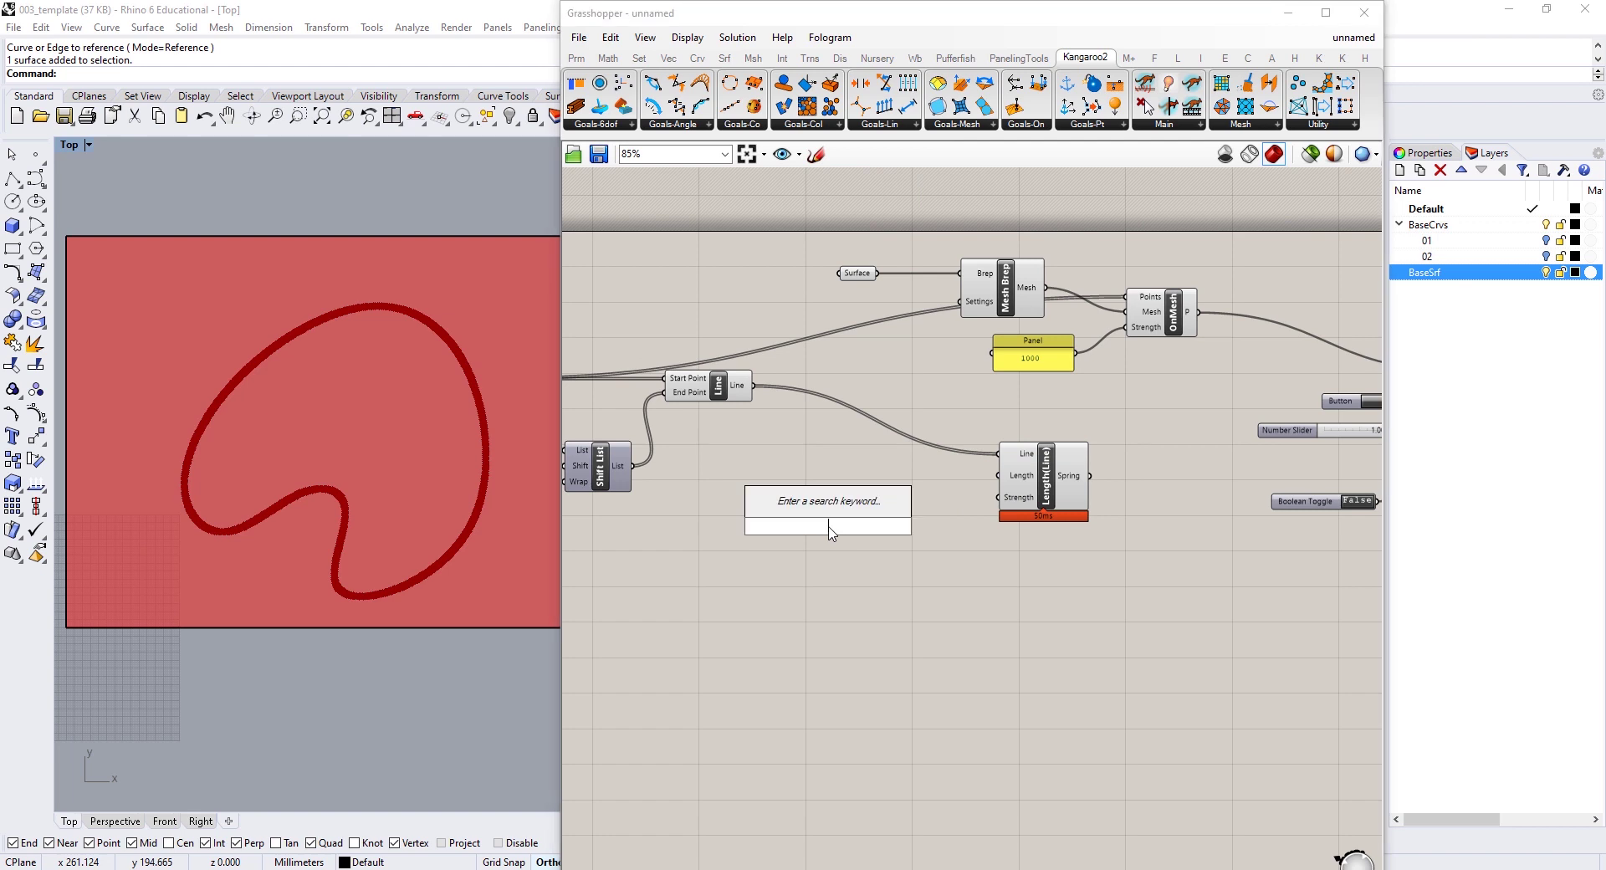
type("2.0")
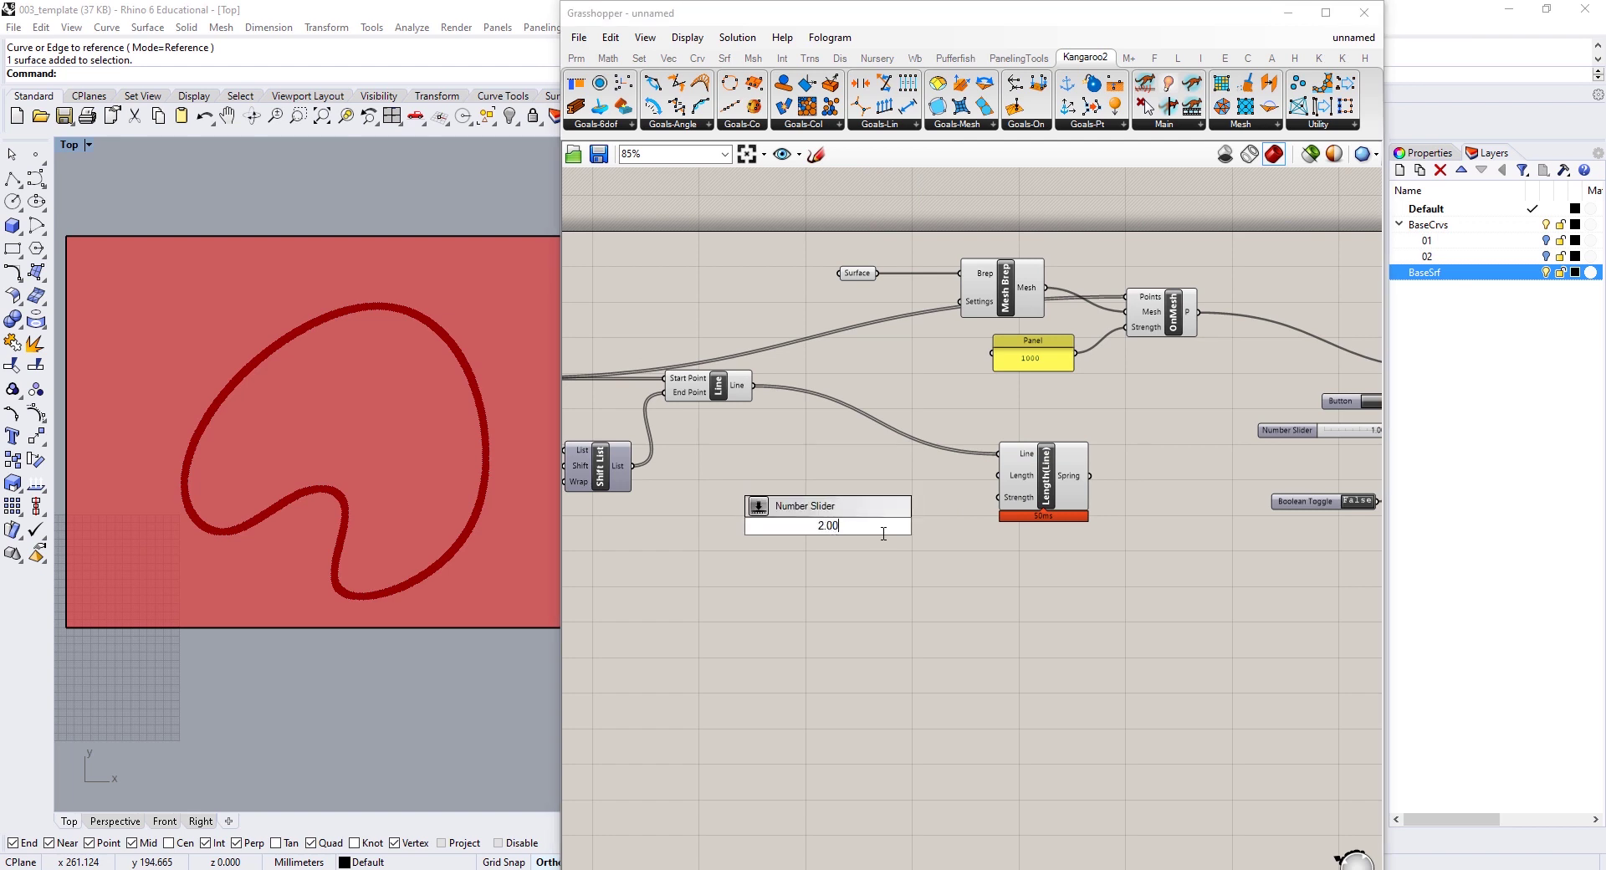
key("Return")
left_click_drag(909, 525, 997, 475)
left_click(1037, 500)
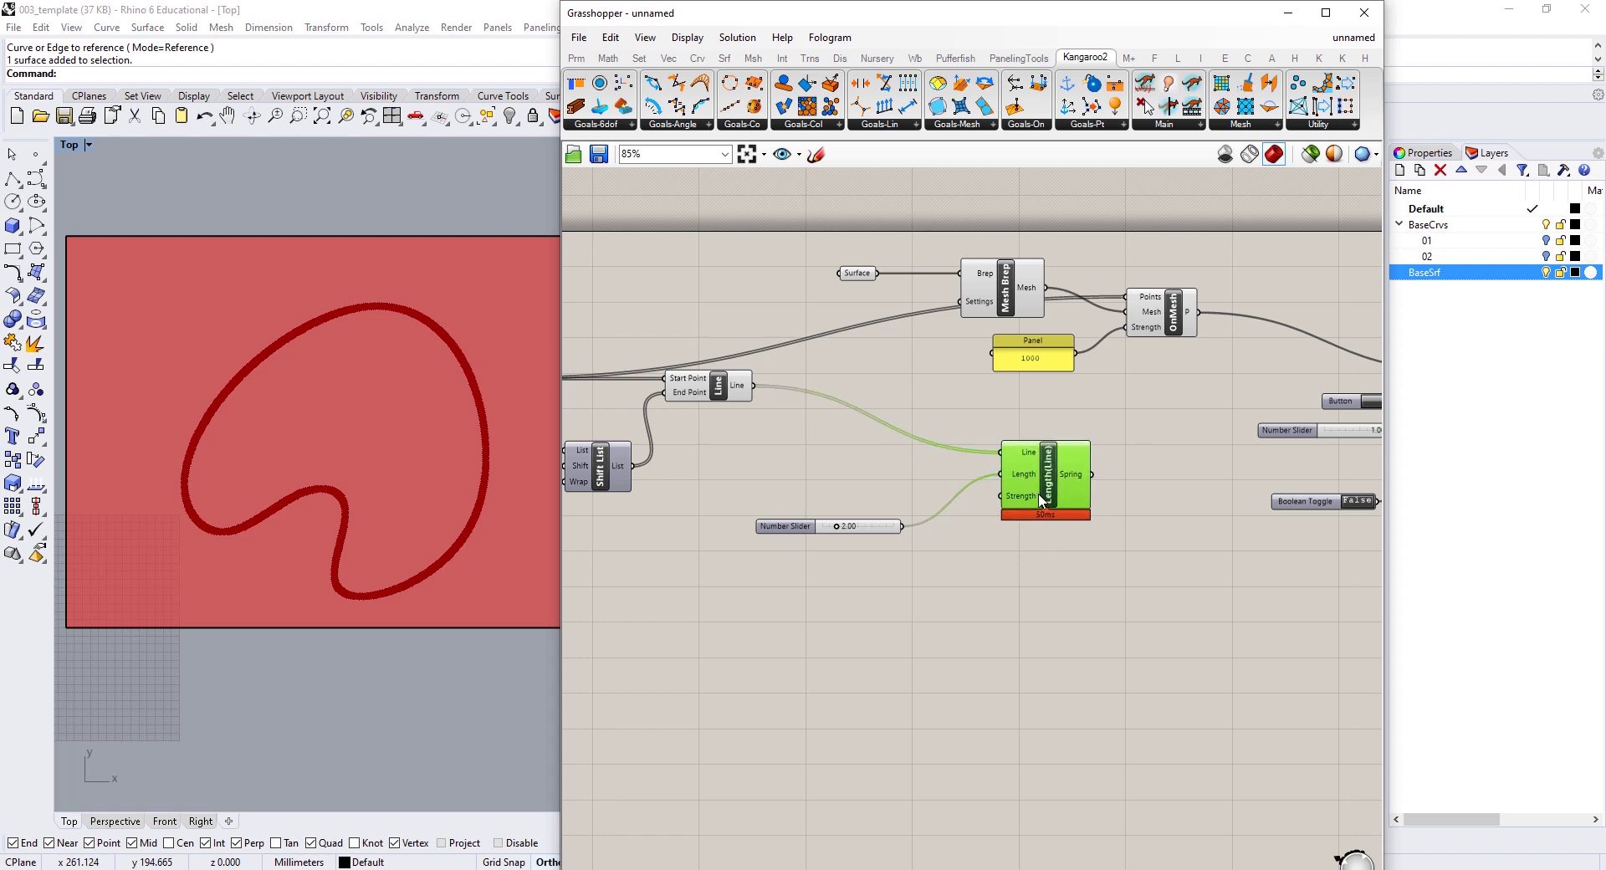
Step: Add a Nurbs Curve component and connect the BouncySolver's V output to its Vertices input
scroll(817, 363, "down", 2)
left_click_drag(1165, 251, 743, 417)
right_click_drag(795, 336, 634, 329)
left_click(913, 378)
scroll(1208, 387, "up", 2)
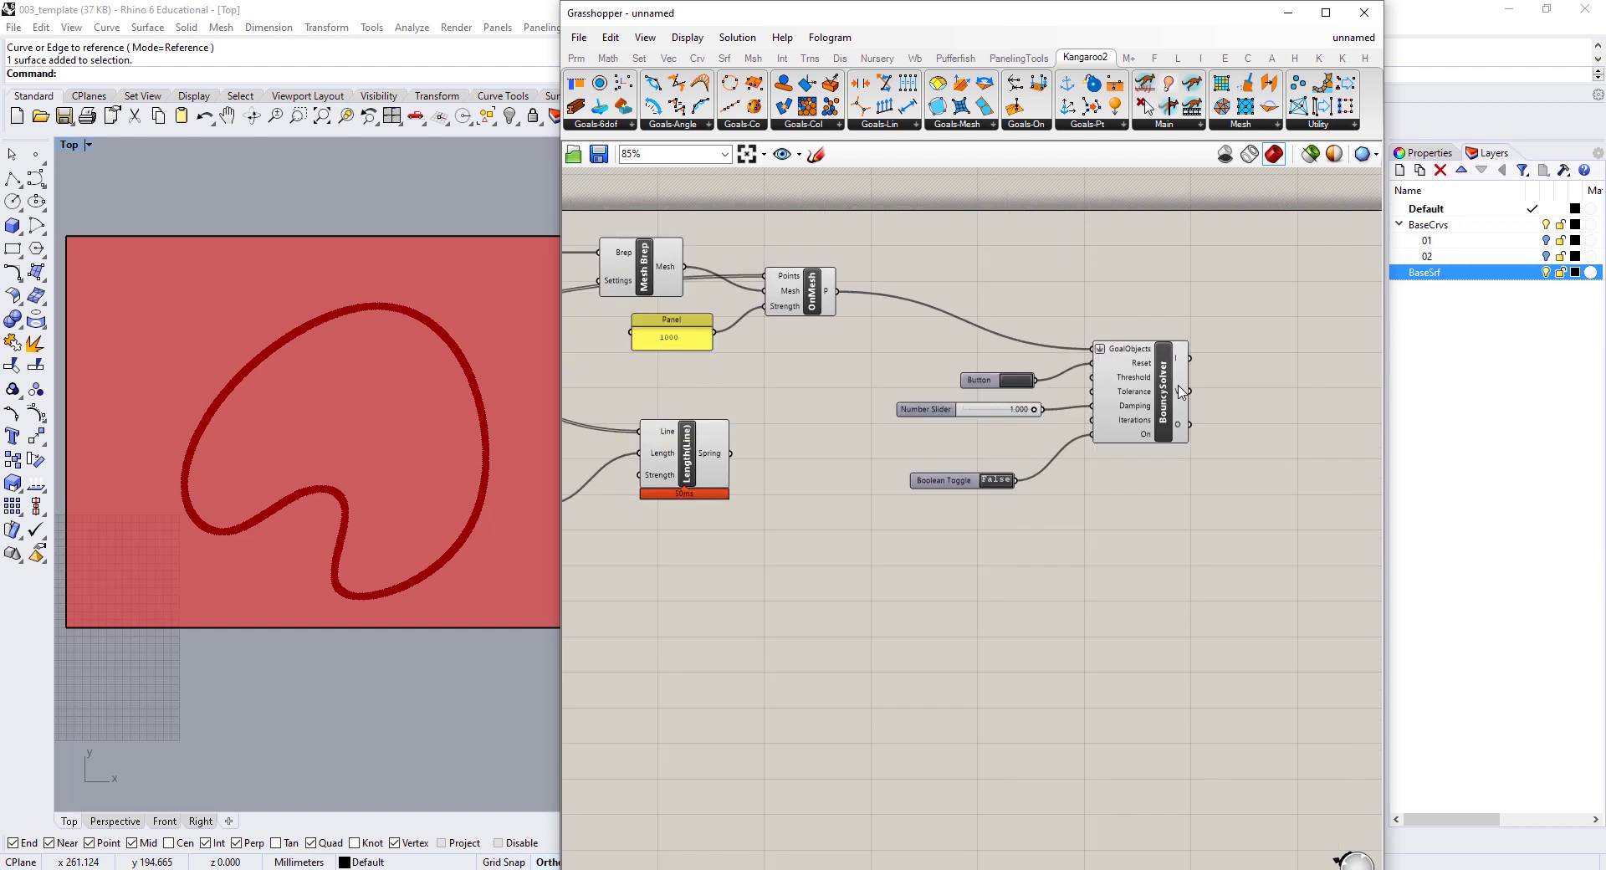
mouse_move(1181, 391)
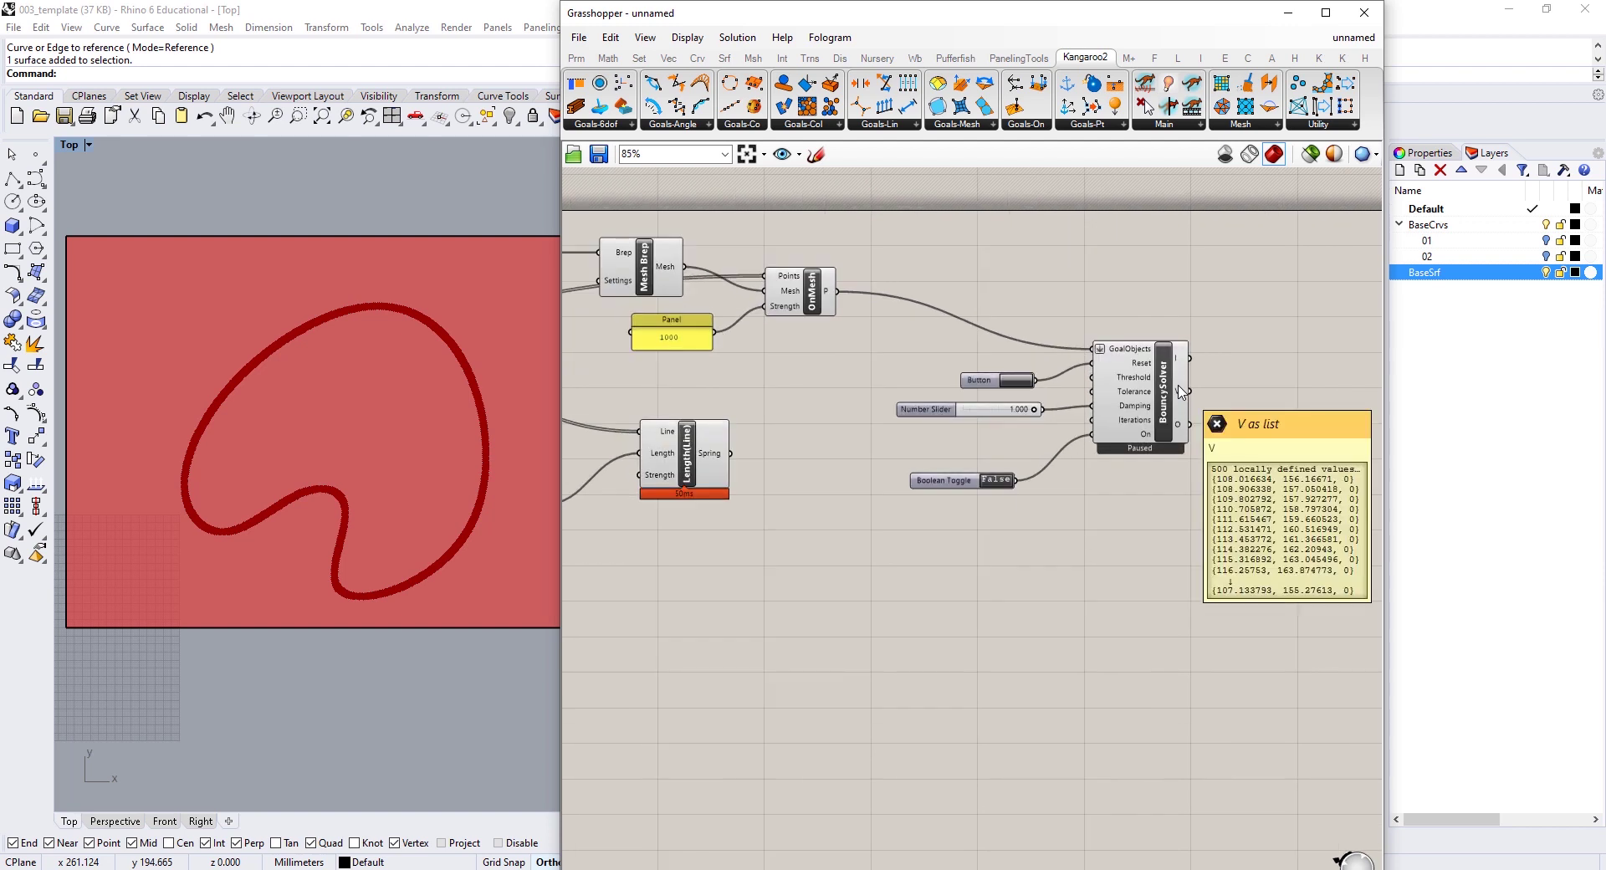
double_click(1236, 392)
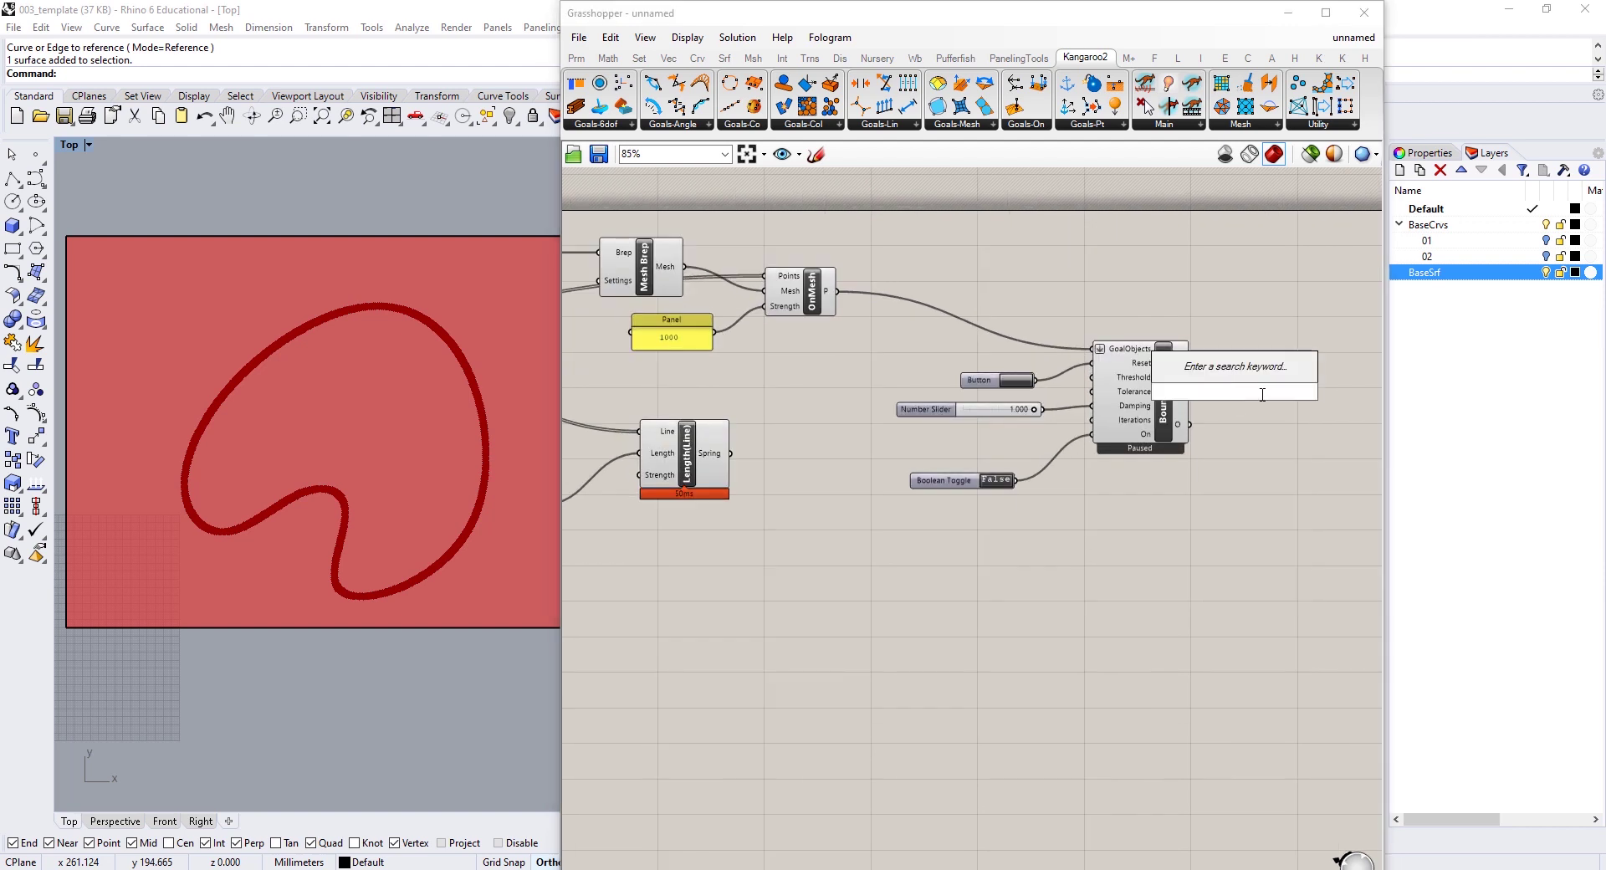
type("NURBS")
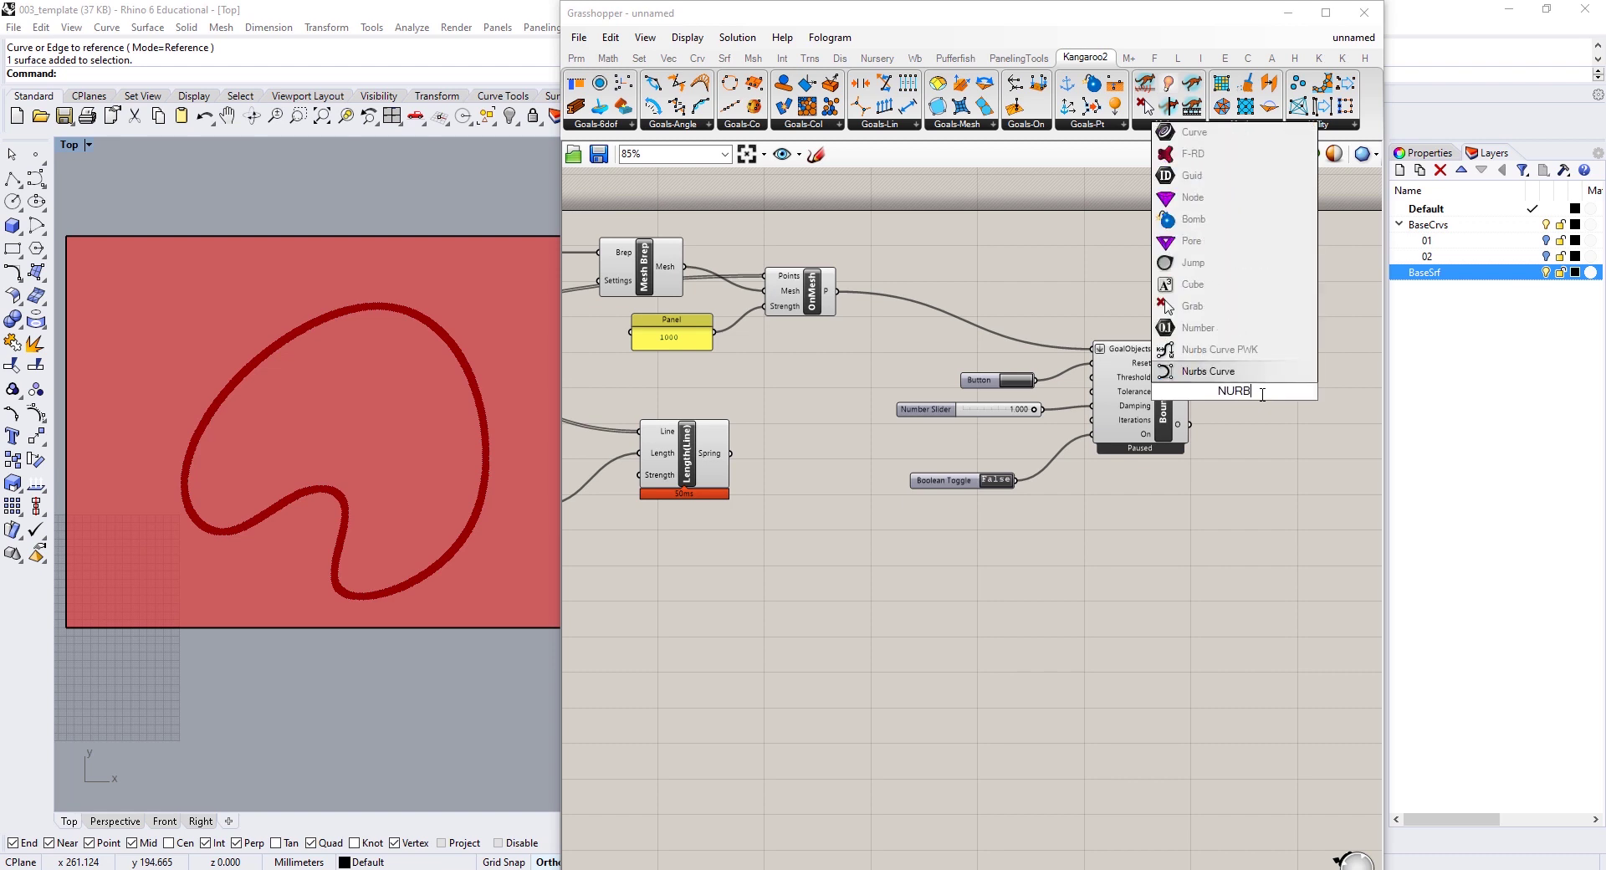
left_click(1205, 371)
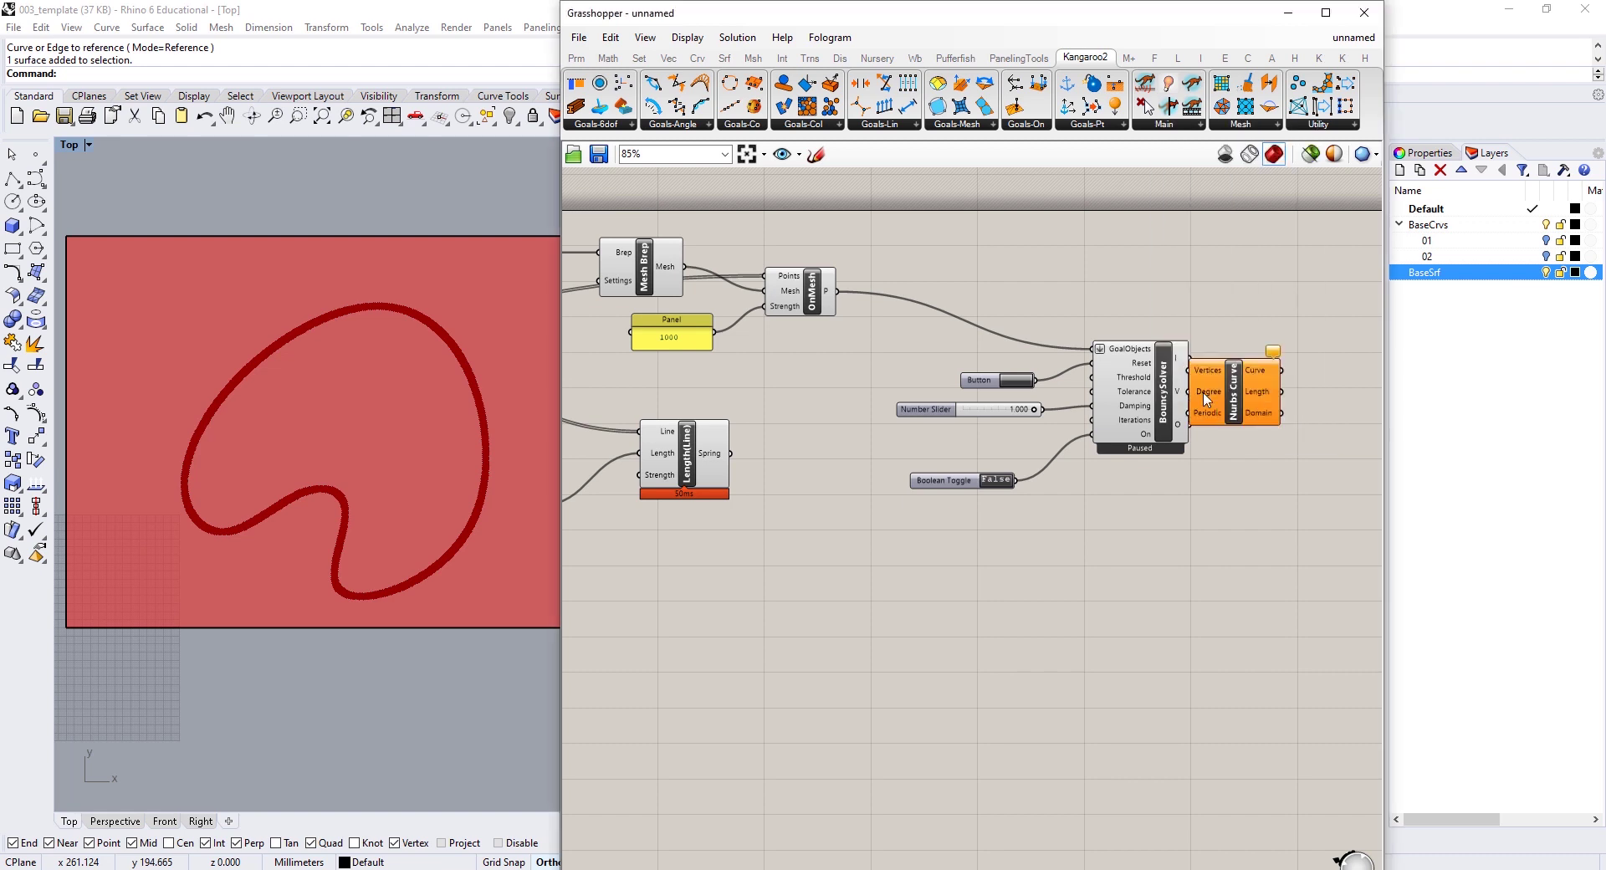
left_click_drag(1190, 391, 1283, 391)
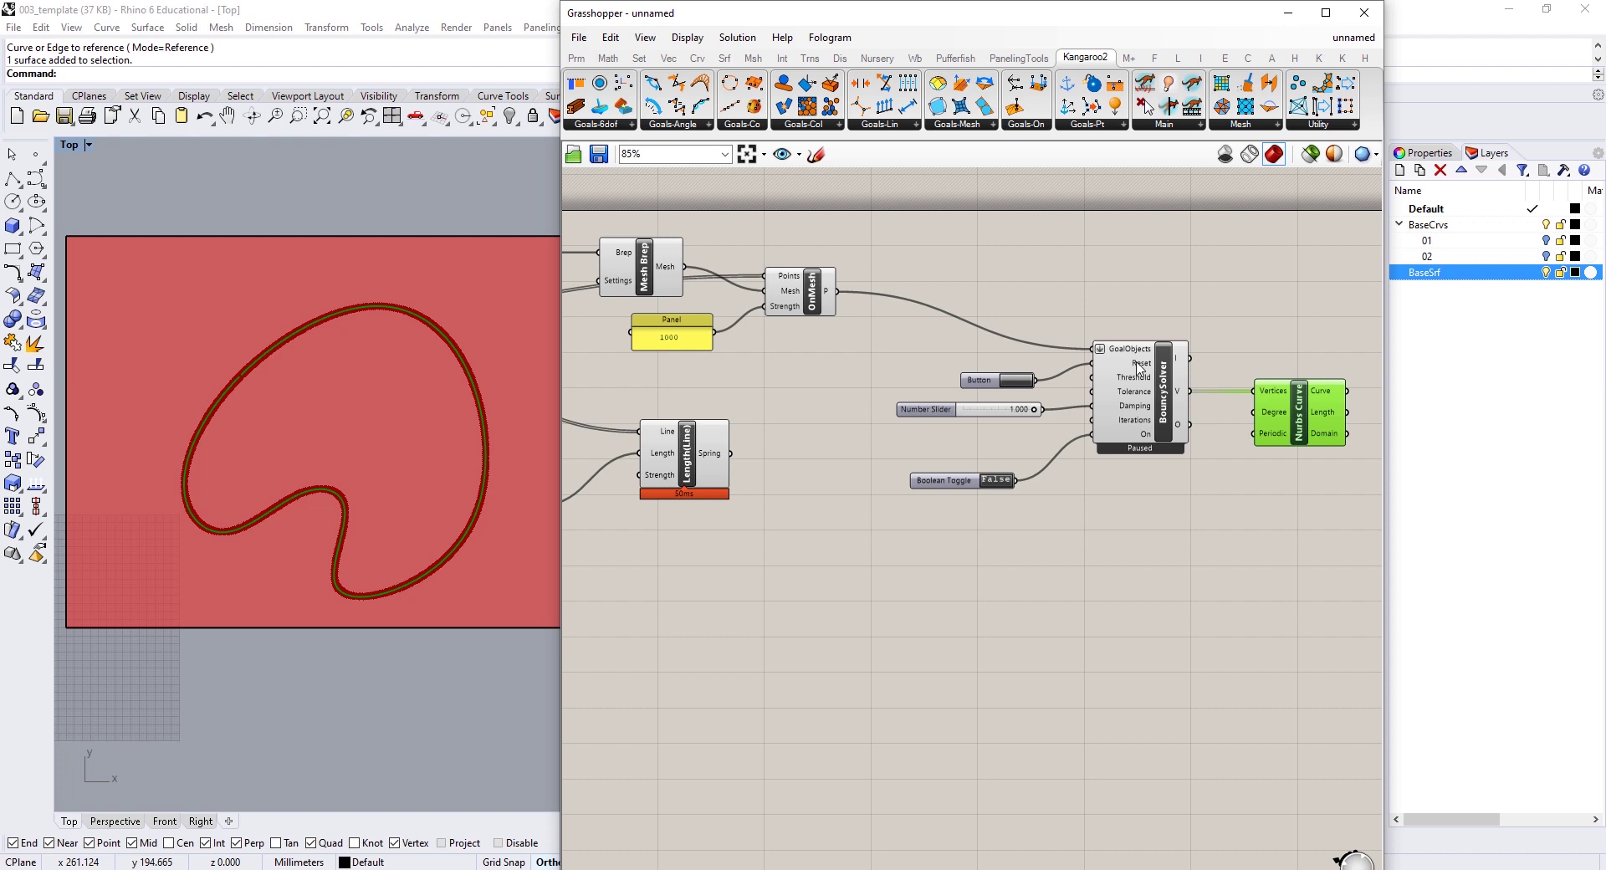
Step: Turn off the viewport preview of the BouncySolver component
left_click(1162, 384)
middle_click(1175, 287)
left_click(1208, 318)
Step: Add the Length(Line) goal's Spring output to the BouncySolver's GoalObjects, reset the solver and switch it on
right_click_drag(939, 546, 915, 477)
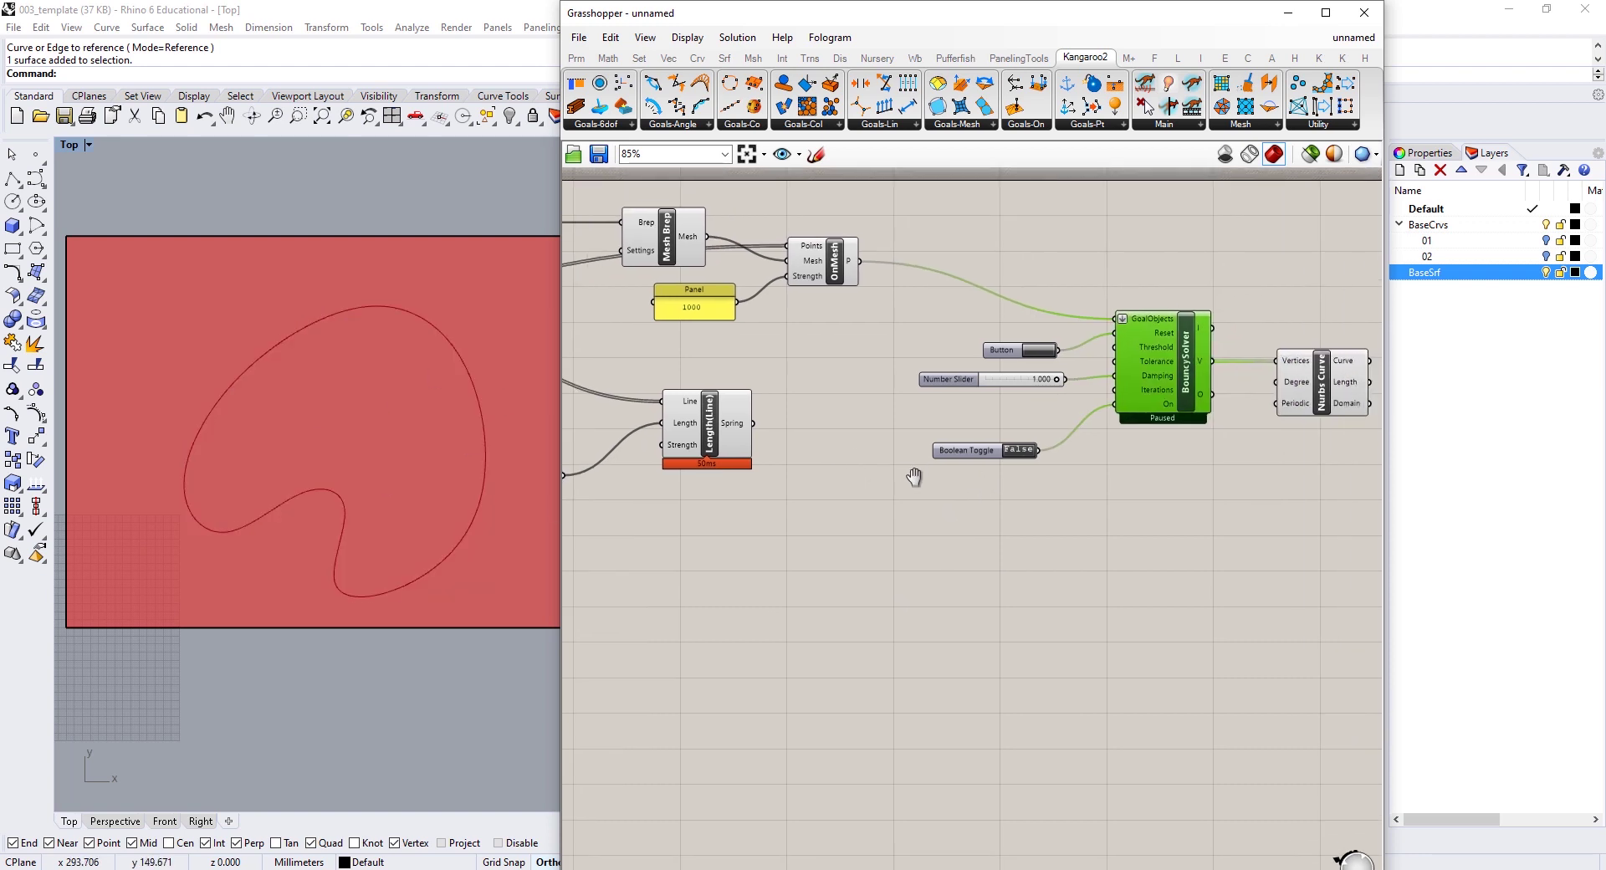
left_click_drag(753, 422, 1121, 322, "shift")
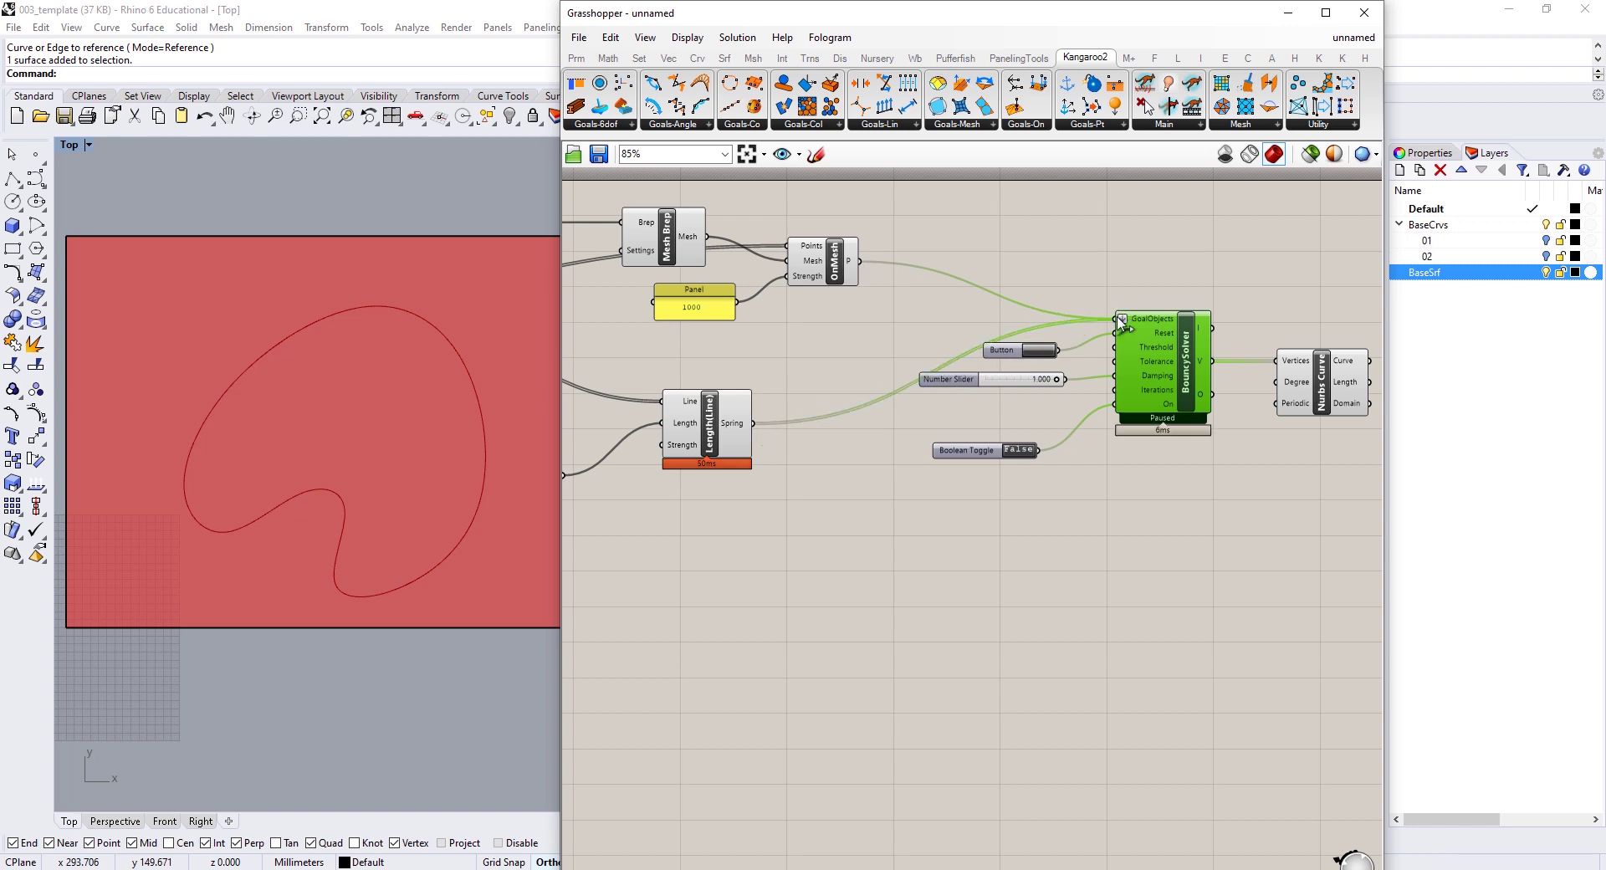
left_click(1039, 349)
double_click(1019, 450)
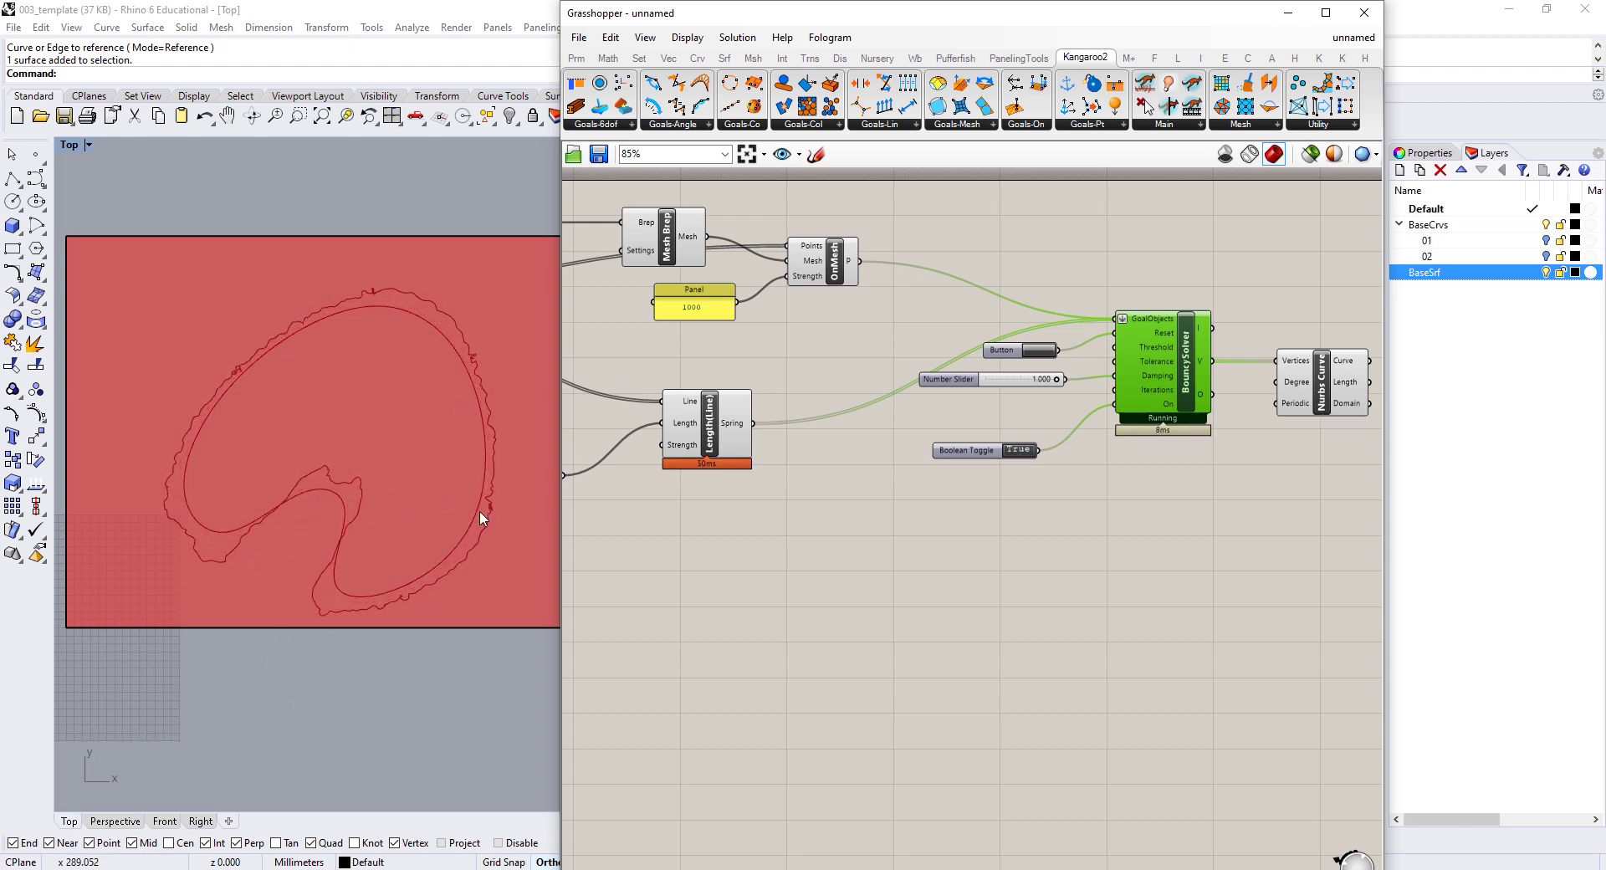
Step: Move the Grasshopper window aside and frame the simulated curve in the Rhino viewport
left_click_drag(1015, 19, 1202, 18)
right_click_drag(380, 424, 430, 415)
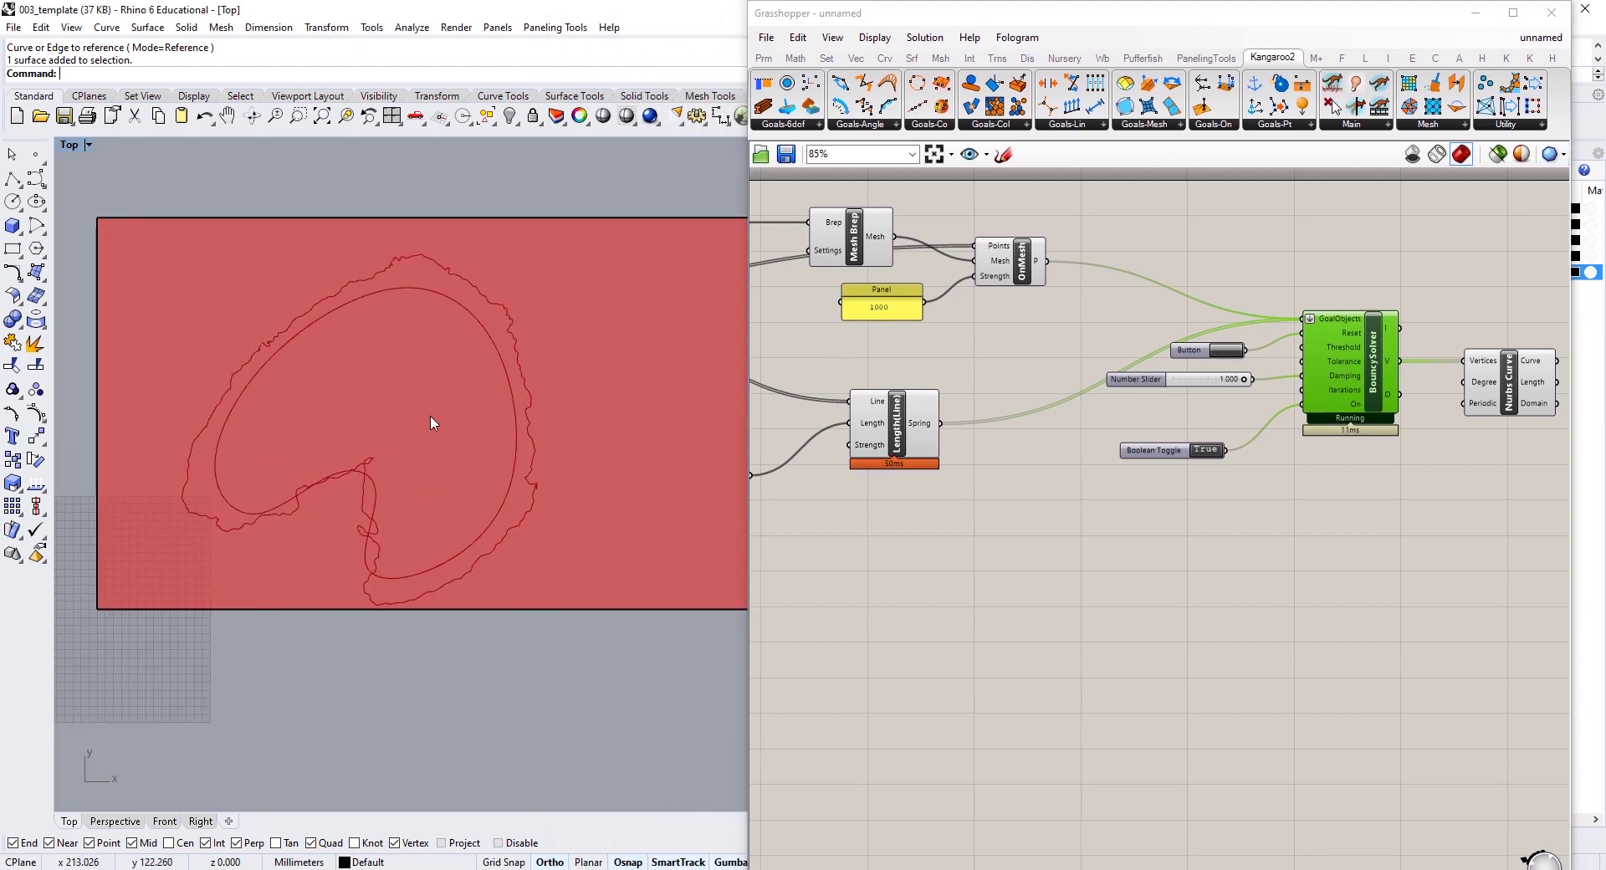
scroll(429, 415, "up", 1)
Step: Try longer target segments by raising the Length(Line) goal's Length slider to 7.06, followed by 10.00
right_click_drag(1123, 383, 1207, 365)
scroll(784, 470, "up", 2)
right_click_drag(784, 470, 910, 458)
left_click_drag(871, 445, 943, 444)
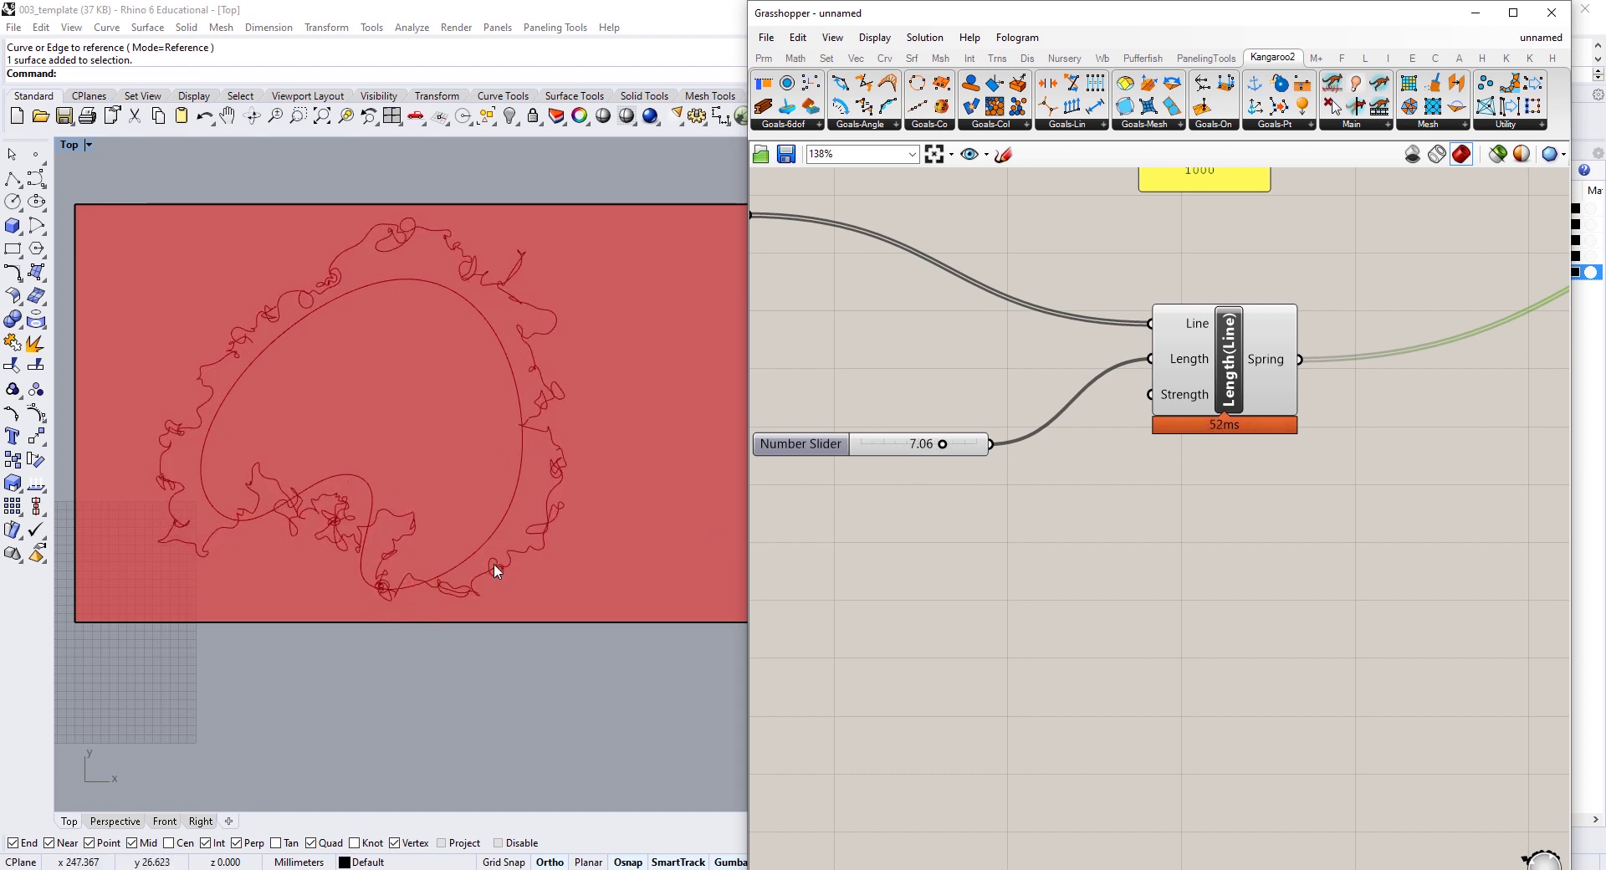
left_click_drag(941, 444, 976, 444)
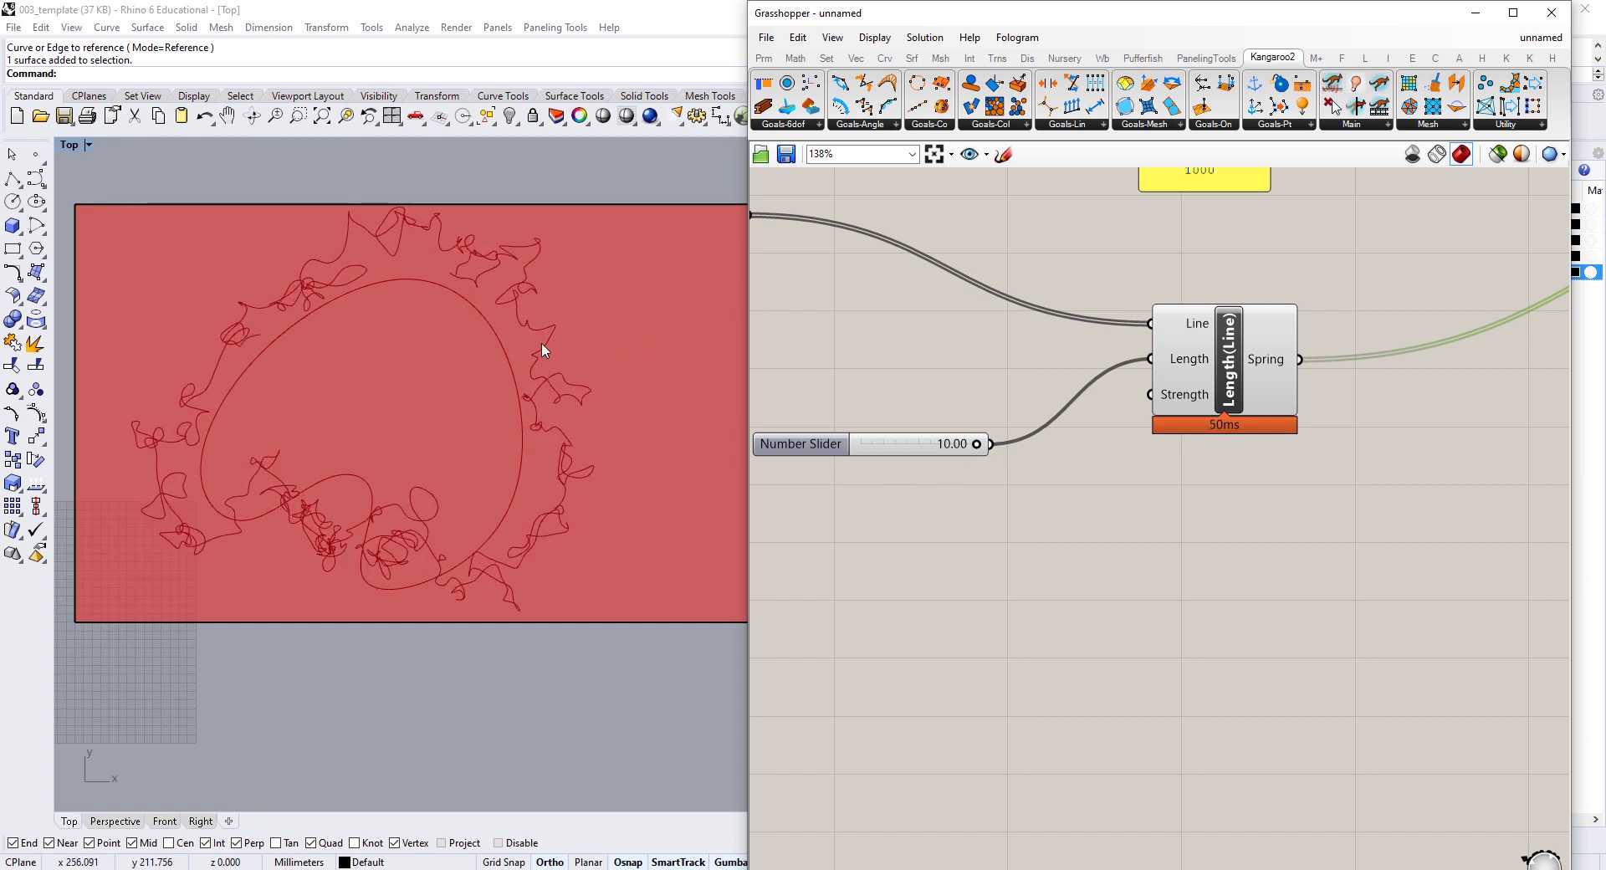
Step: Set the Length(Line) goal's Length slider to 3.90 and pause the simulation by setting the Boolean Toggle to False
scroll(864, 393, "down", 2)
left_click_drag(942, 430, 890, 430)
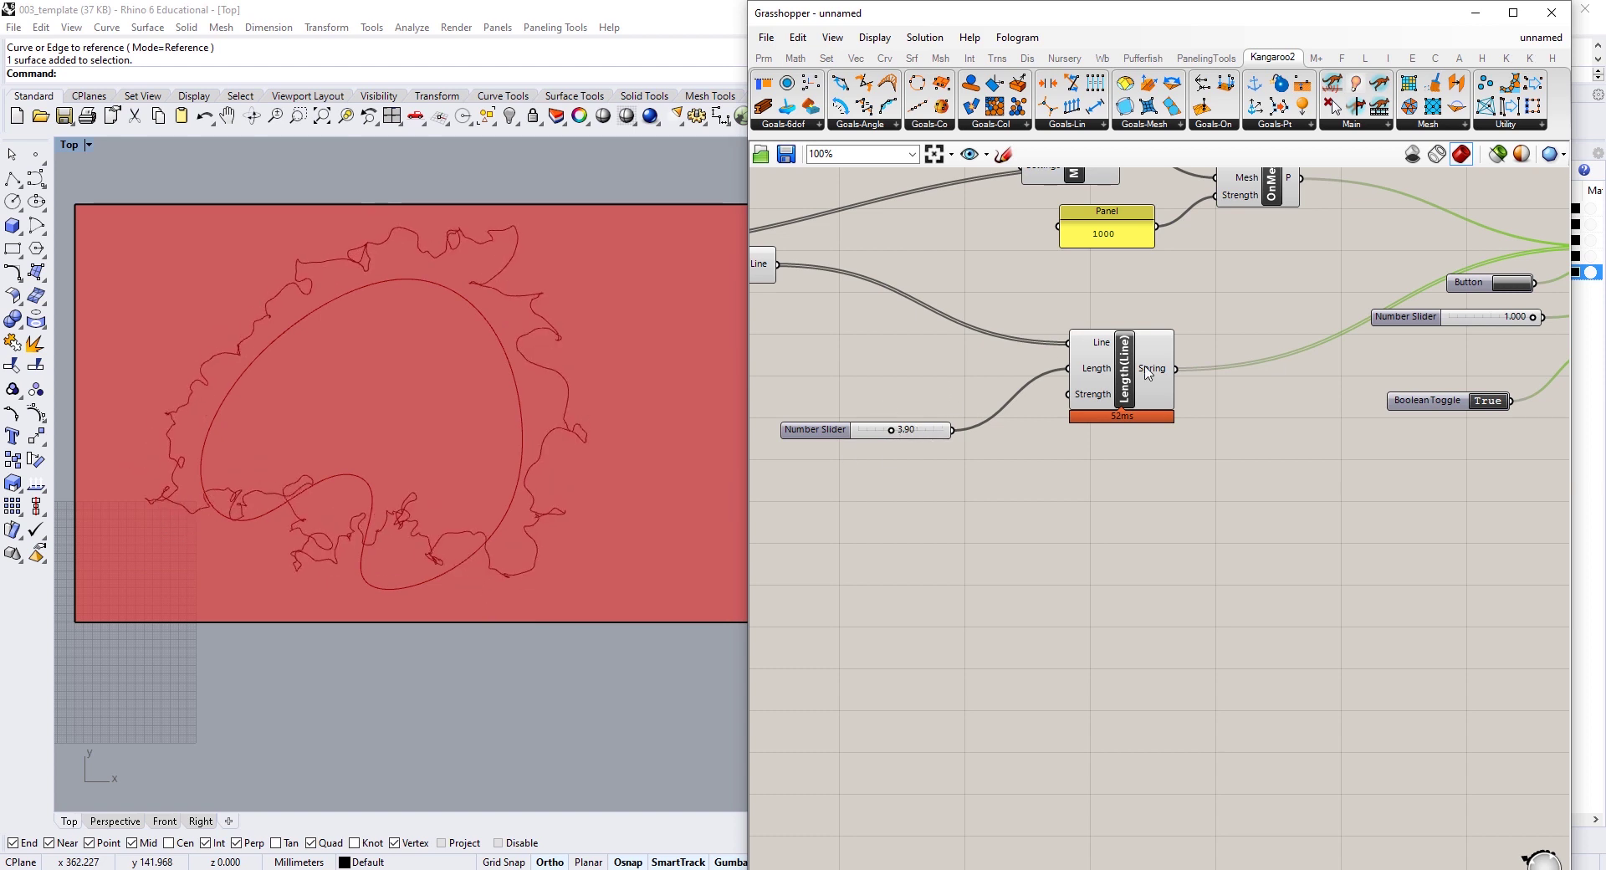
right_click_drag(1290, 399, 1096, 460)
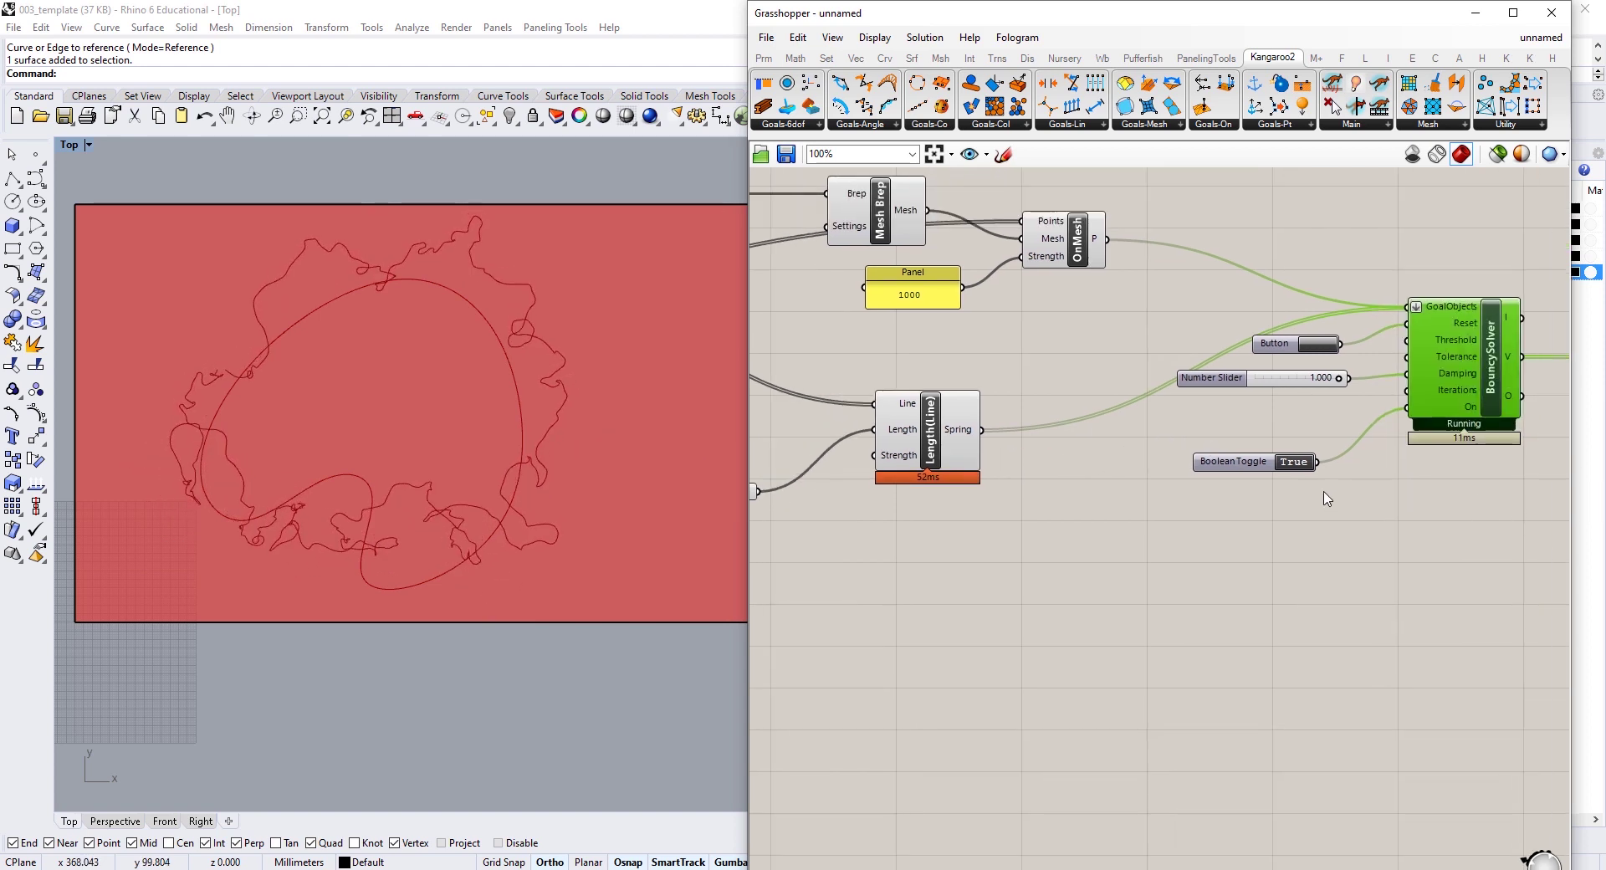
left_click(1294, 462)
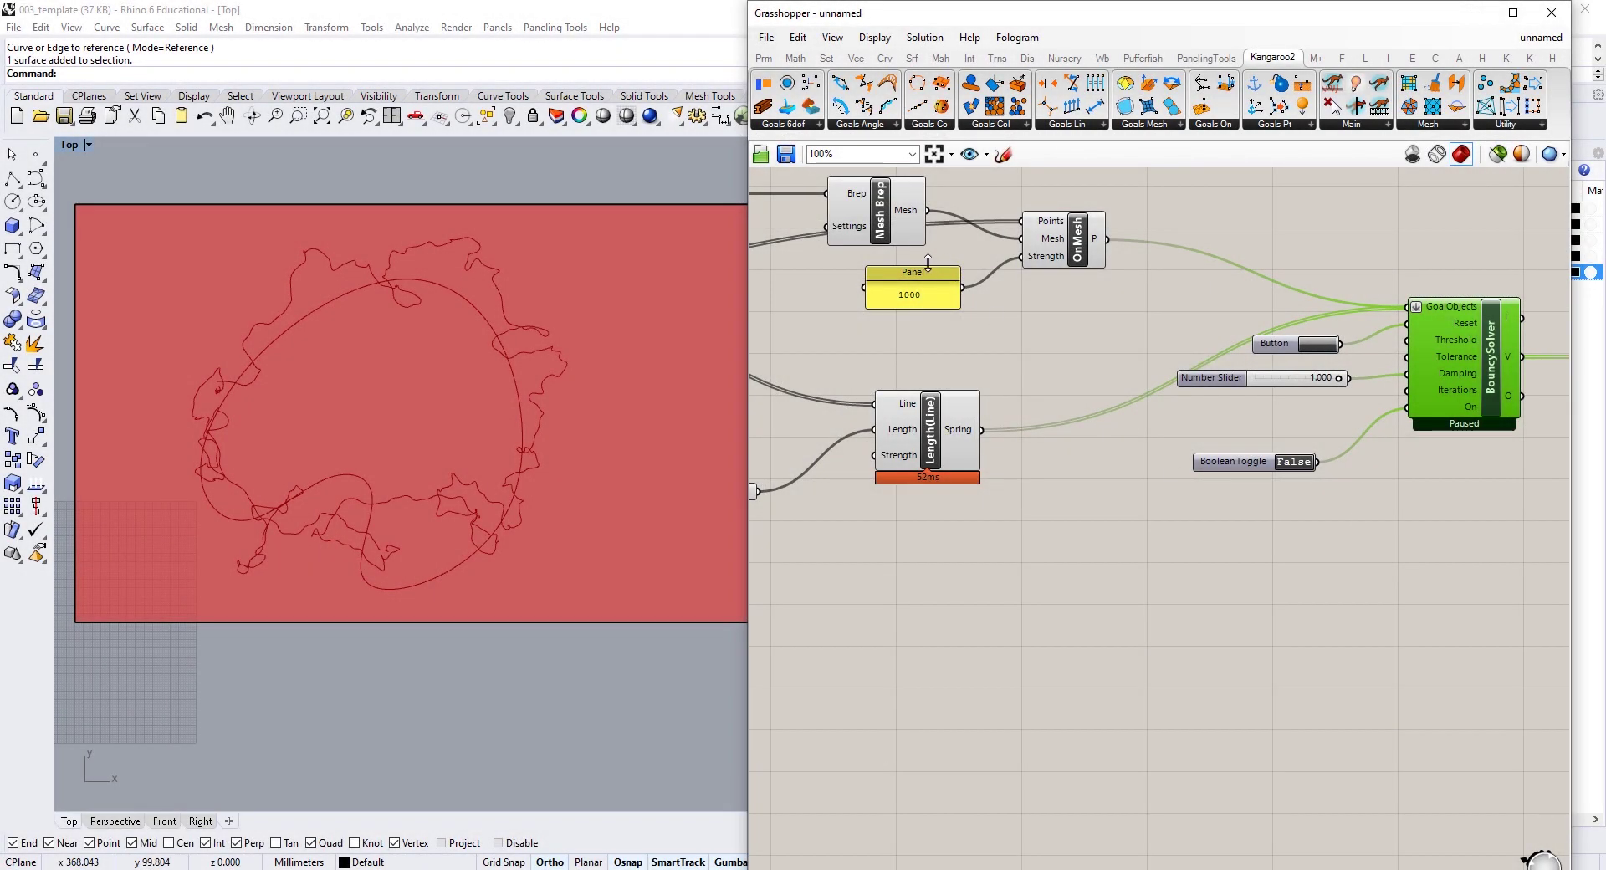
Step: Add a Kangaroo2 Collider goal below Length(Line) and connect the Line component's output to its Objects input
left_click(972, 129)
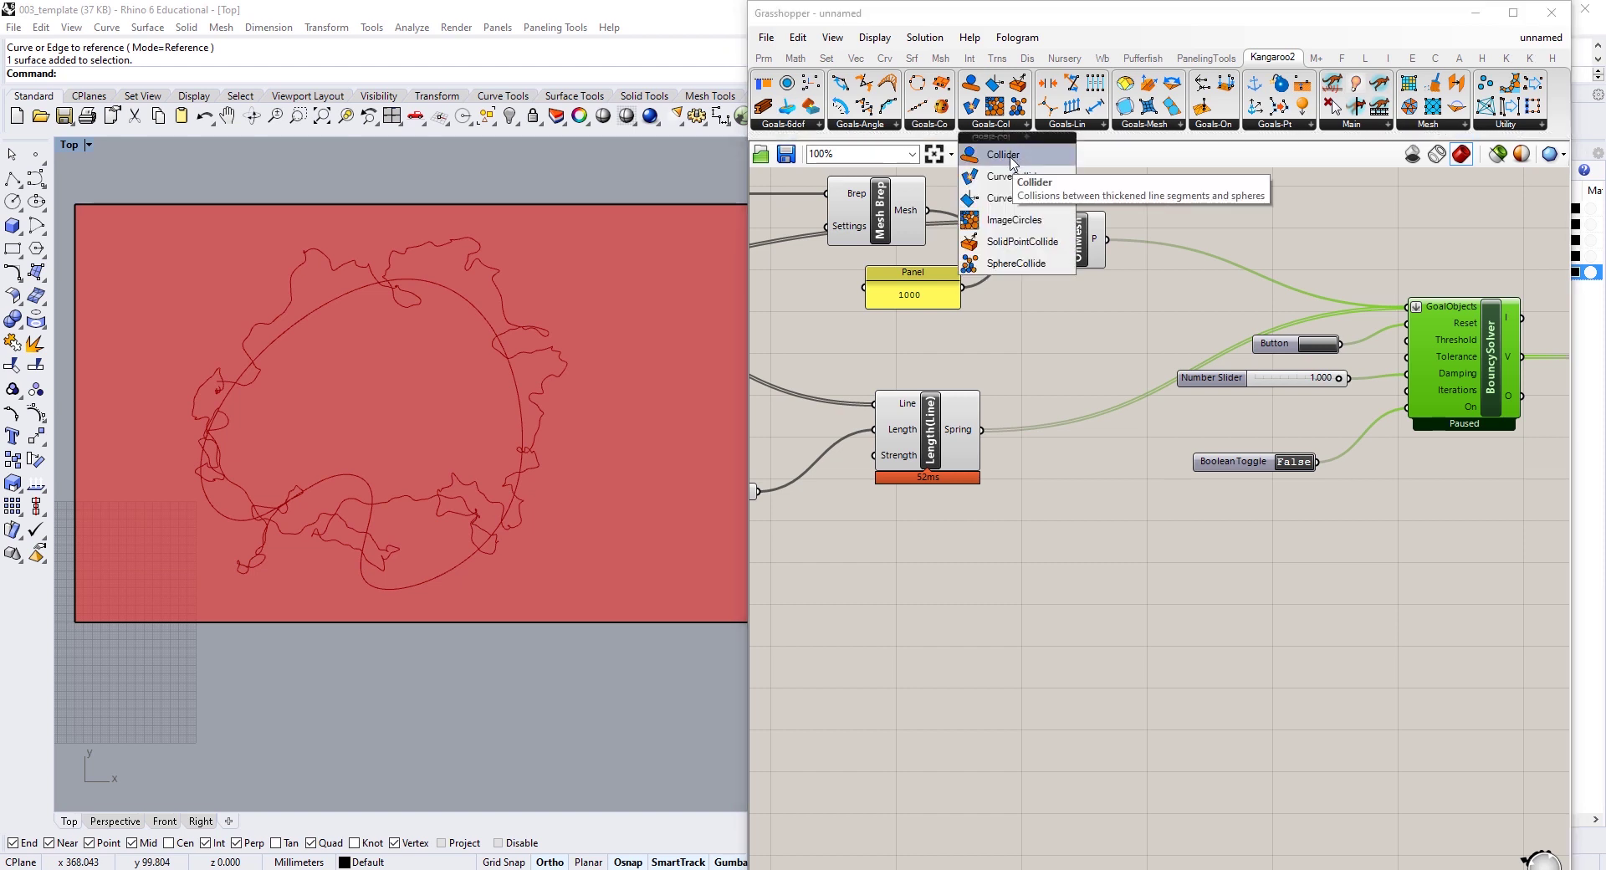
left_click(1010, 161)
left_click(941, 629)
right_click_drag(962, 633, 1146, 588)
left_click_drag(1146, 588, 1166, 593)
right_click_drag(873, 401, 953, 450)
left_click_drag(849, 331, 1173, 600)
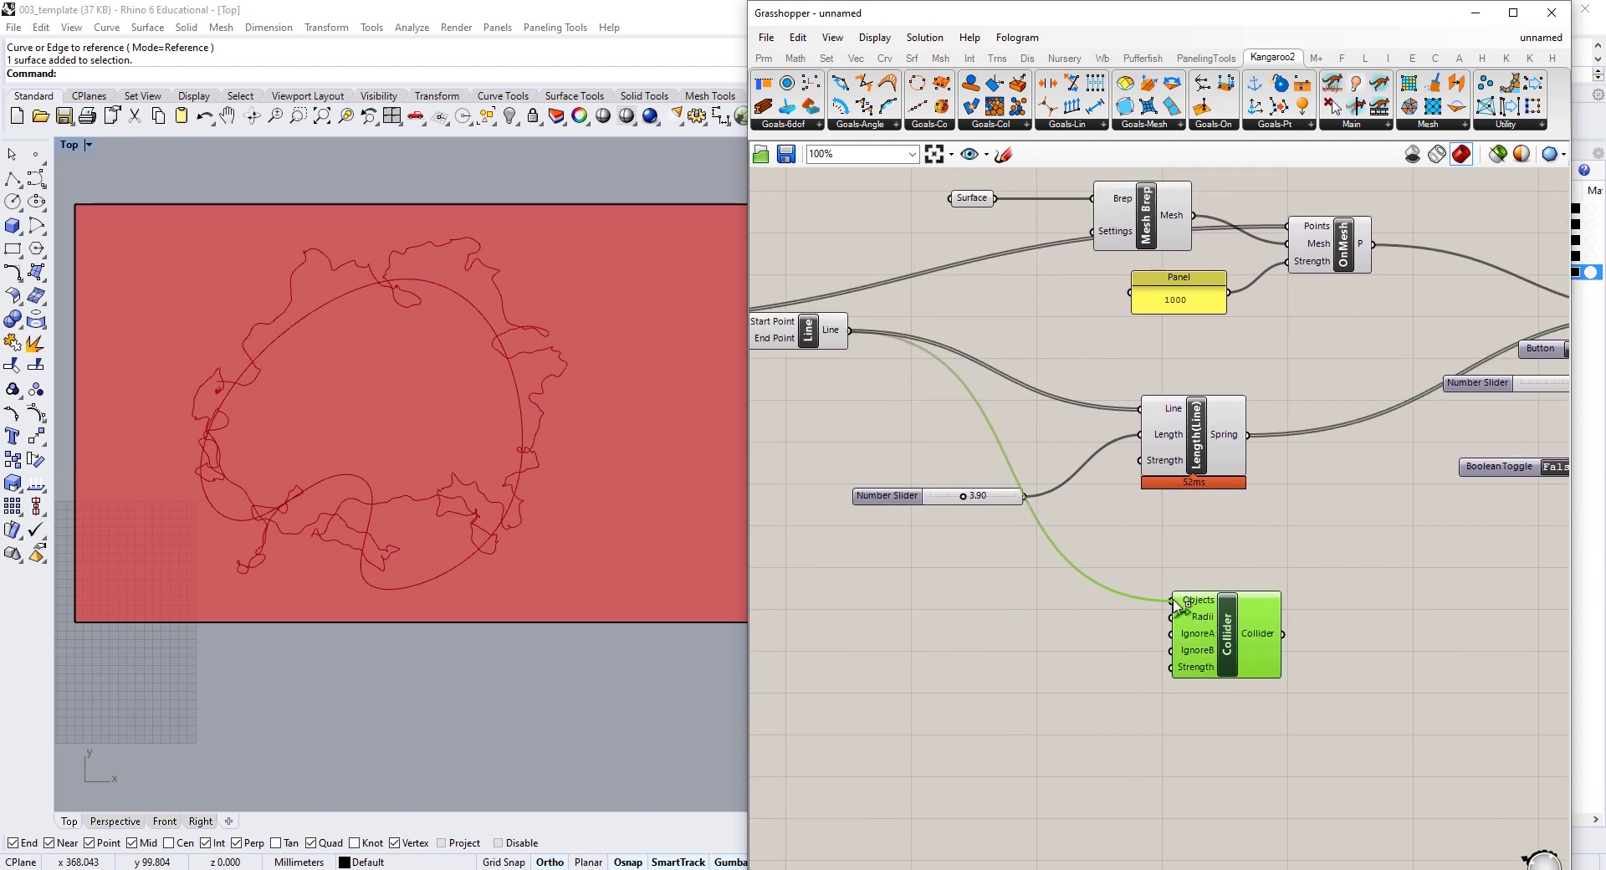
right_click_drag(1175, 604, 1248, 520)
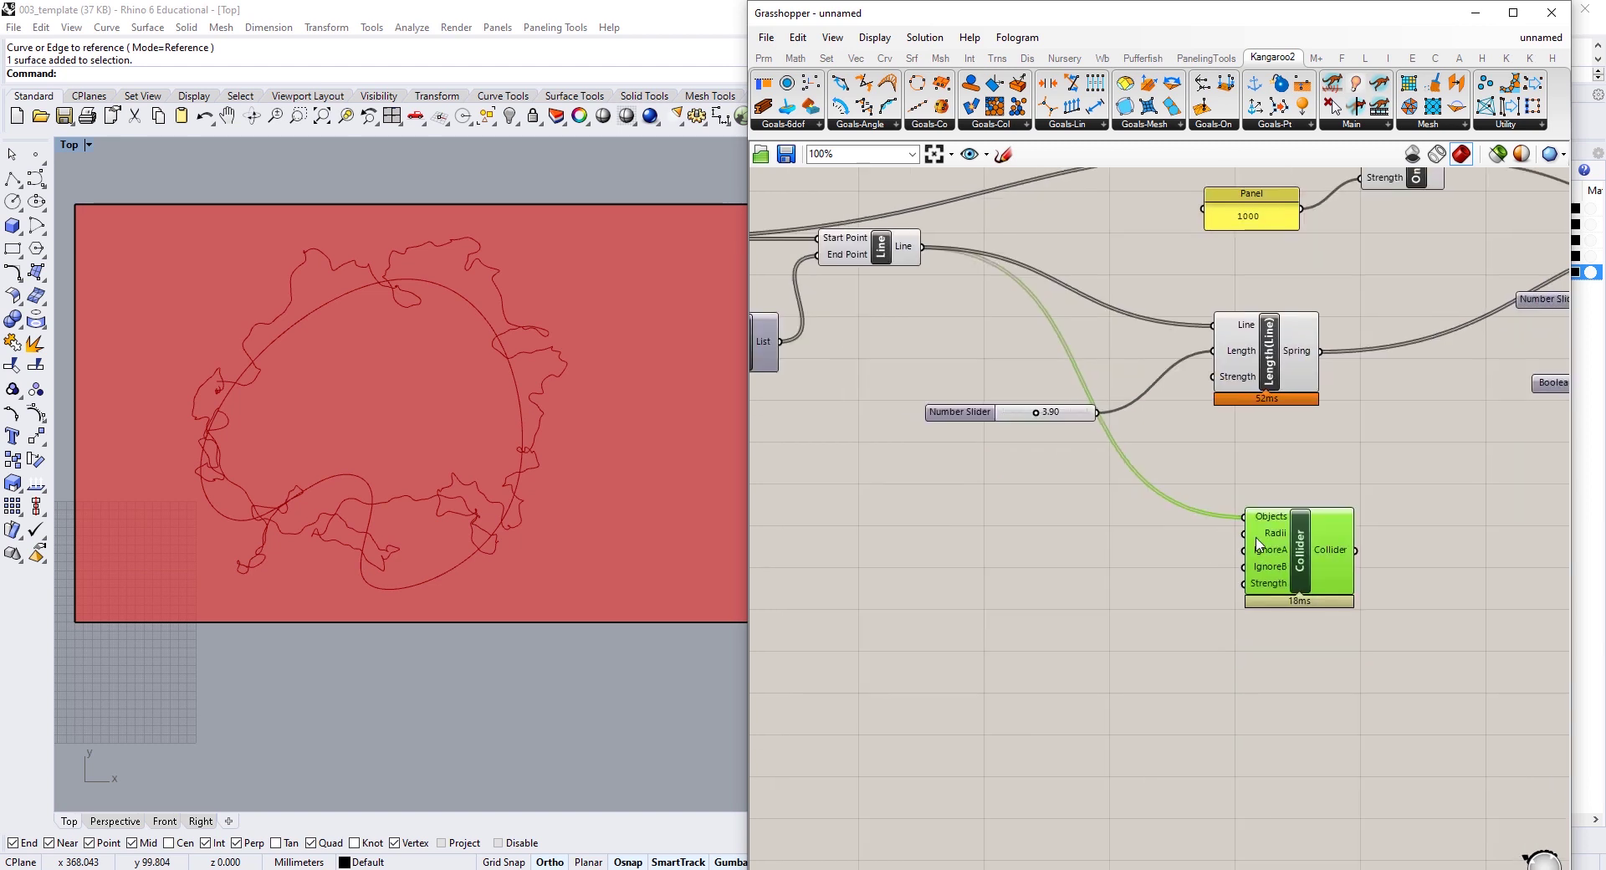
Step: Create a number slider set to 1.100, connect it to the Collider's Radii input and place it beside the goal
double_click(1043, 564)
type("1.10")
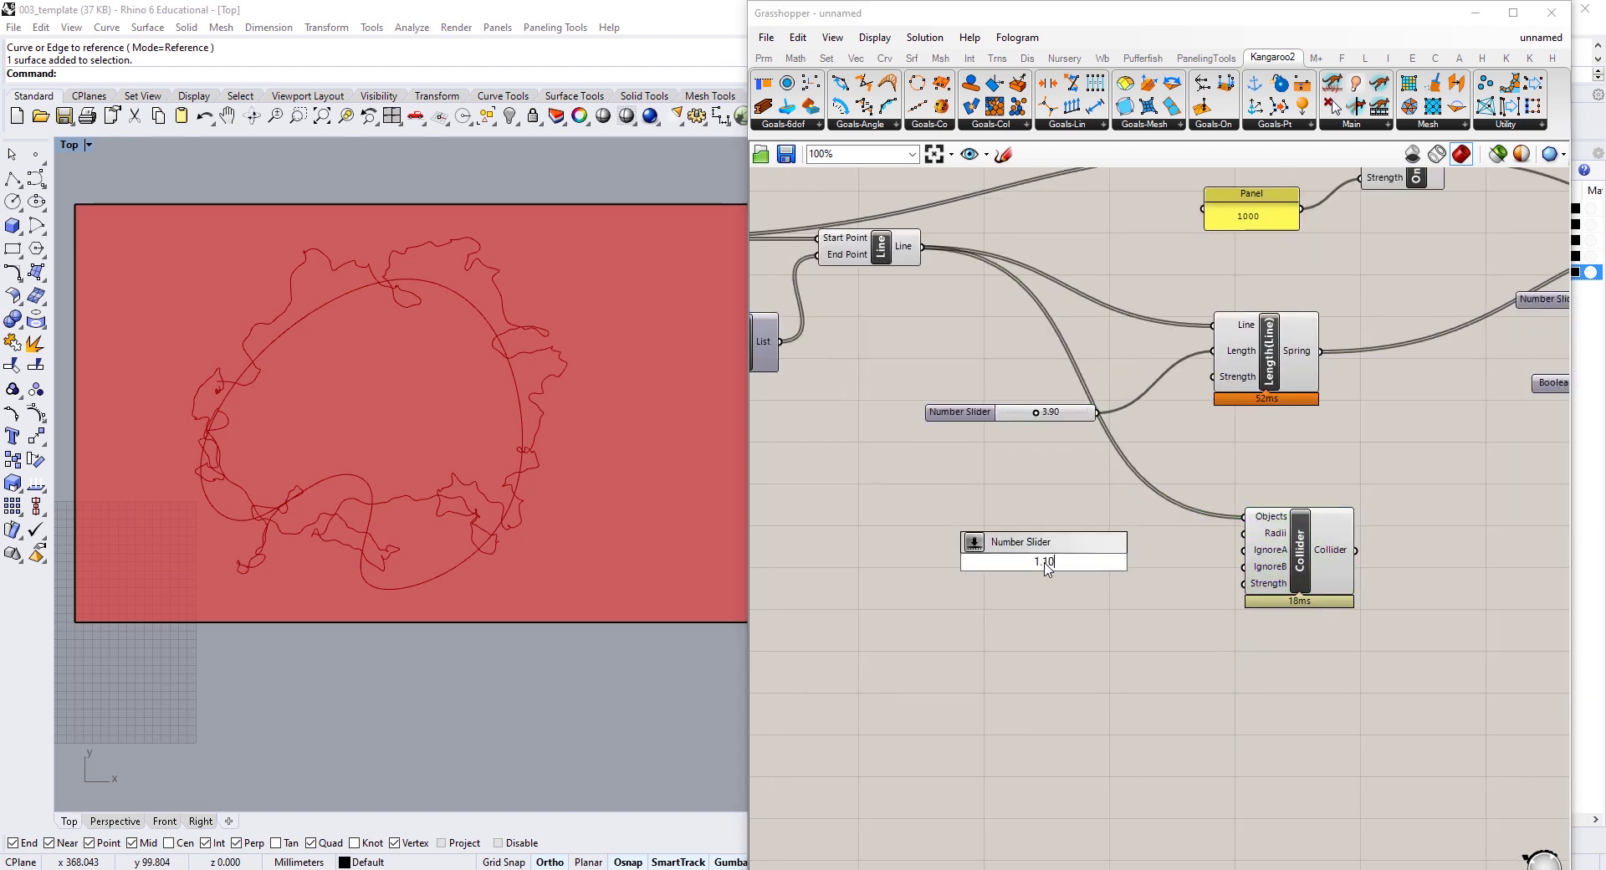
key("Return")
left_click_drag(1131, 562, 1245, 533)
left_click_drag(985, 562, 988, 544)
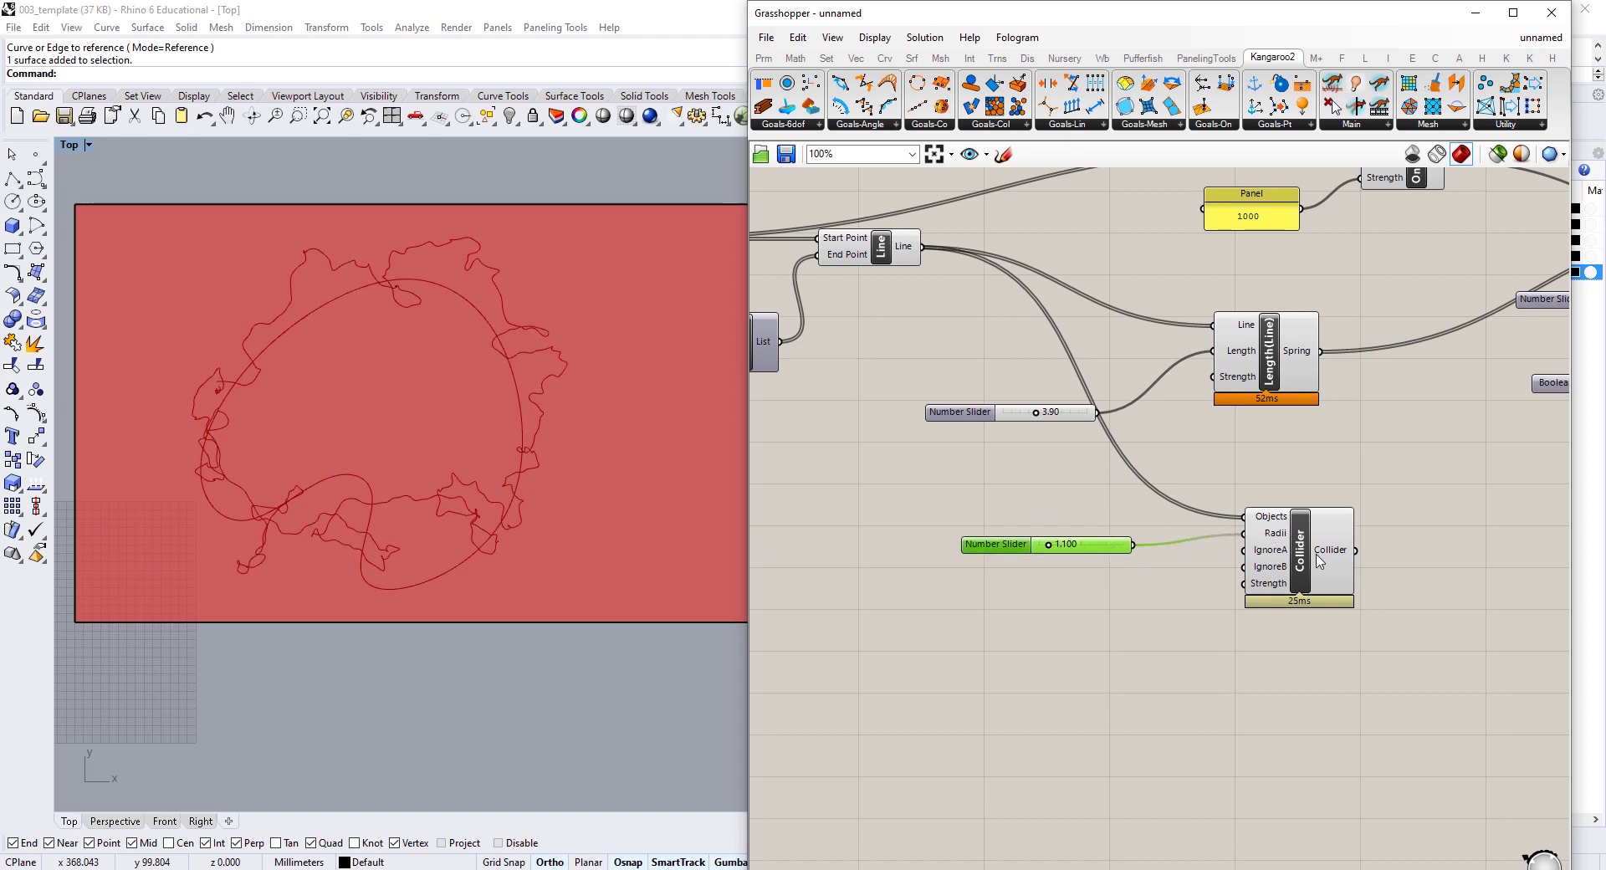
Step: Add a panel containing 100 and connect it to the Collider's Strength input
left_click_drag(1260, 222, 1260, 594, "alt")
double_click(1135, 630)
key("BackSpace")
left_click(1188, 765)
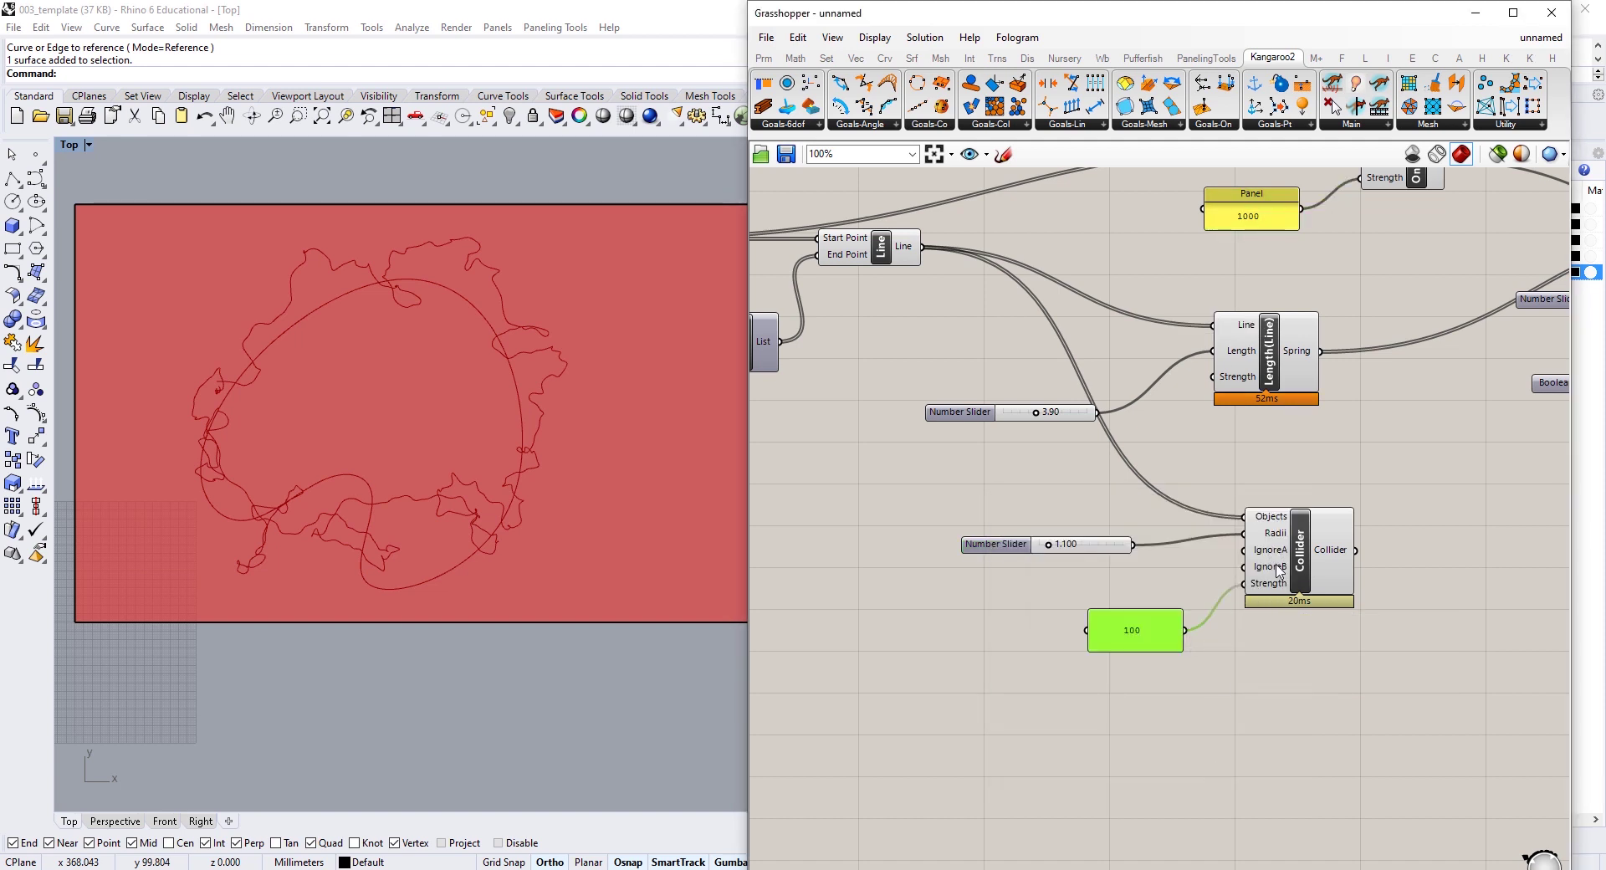
Step: Add the Collider output to the BouncySolver's GoalObjects alongside the existing goals
scroll(1070, 585, "down", 2)
right_click_drag(1263, 547, 1090, 584)
scroll(1089, 583, "up", 2)
left_click_drag(1074, 596, 1464, 273)
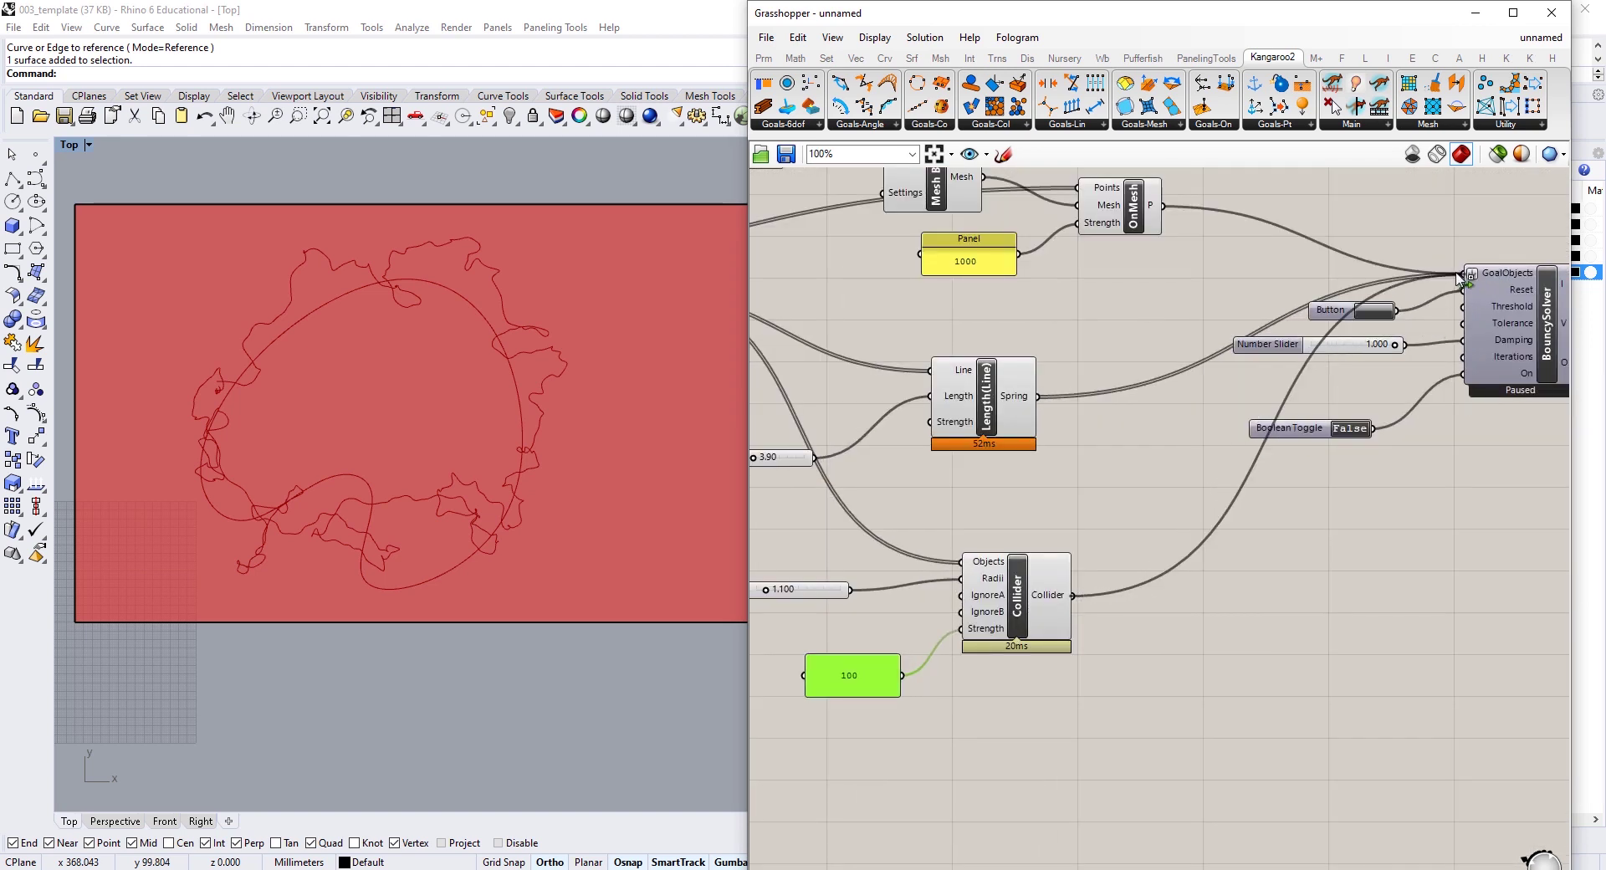
Step: Turn off the viewport previews of the Line component and the original input curve
scroll(1371, 441, "down", 4)
left_click_drag(1035, 254, 920, 423)
right_click(940, 283)
left_click(974, 311)
right_click_drag(1120, 368, 1222, 387)
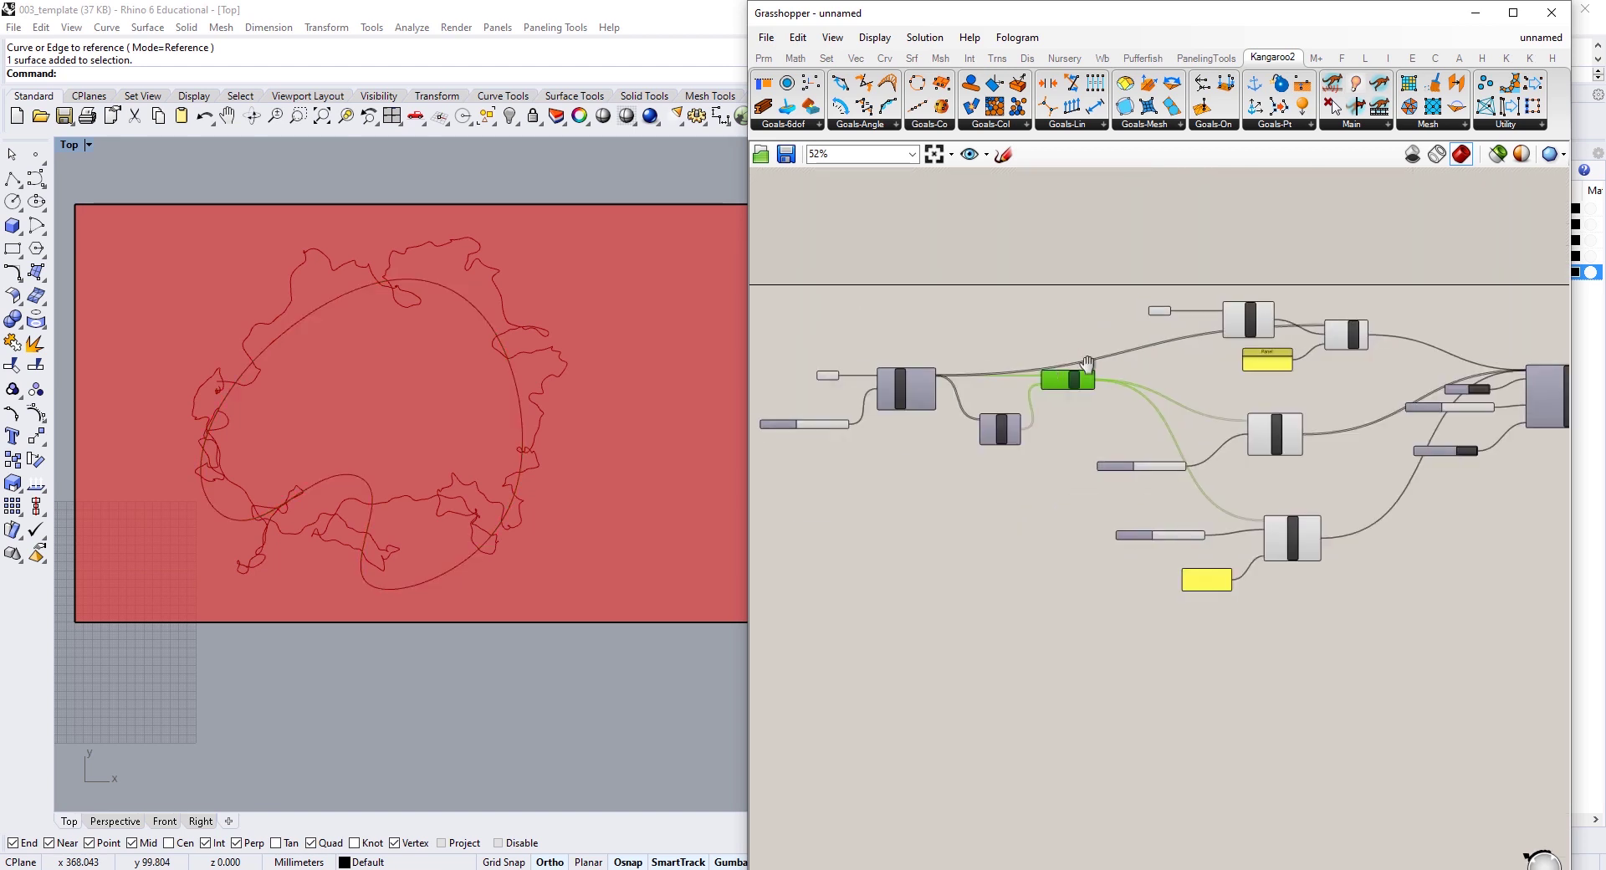
right_click_drag(1004, 325, 1121, 326)
left_click_drag(1079, 328, 945, 428)
right_click(1014, 313)
left_click(1086, 338)
Step: Start the simulation by setting the BouncySolver's Boolean Toggle to True
right_click_drag(1189, 380, 971, 381)
scroll(1301, 426, "up", 4)
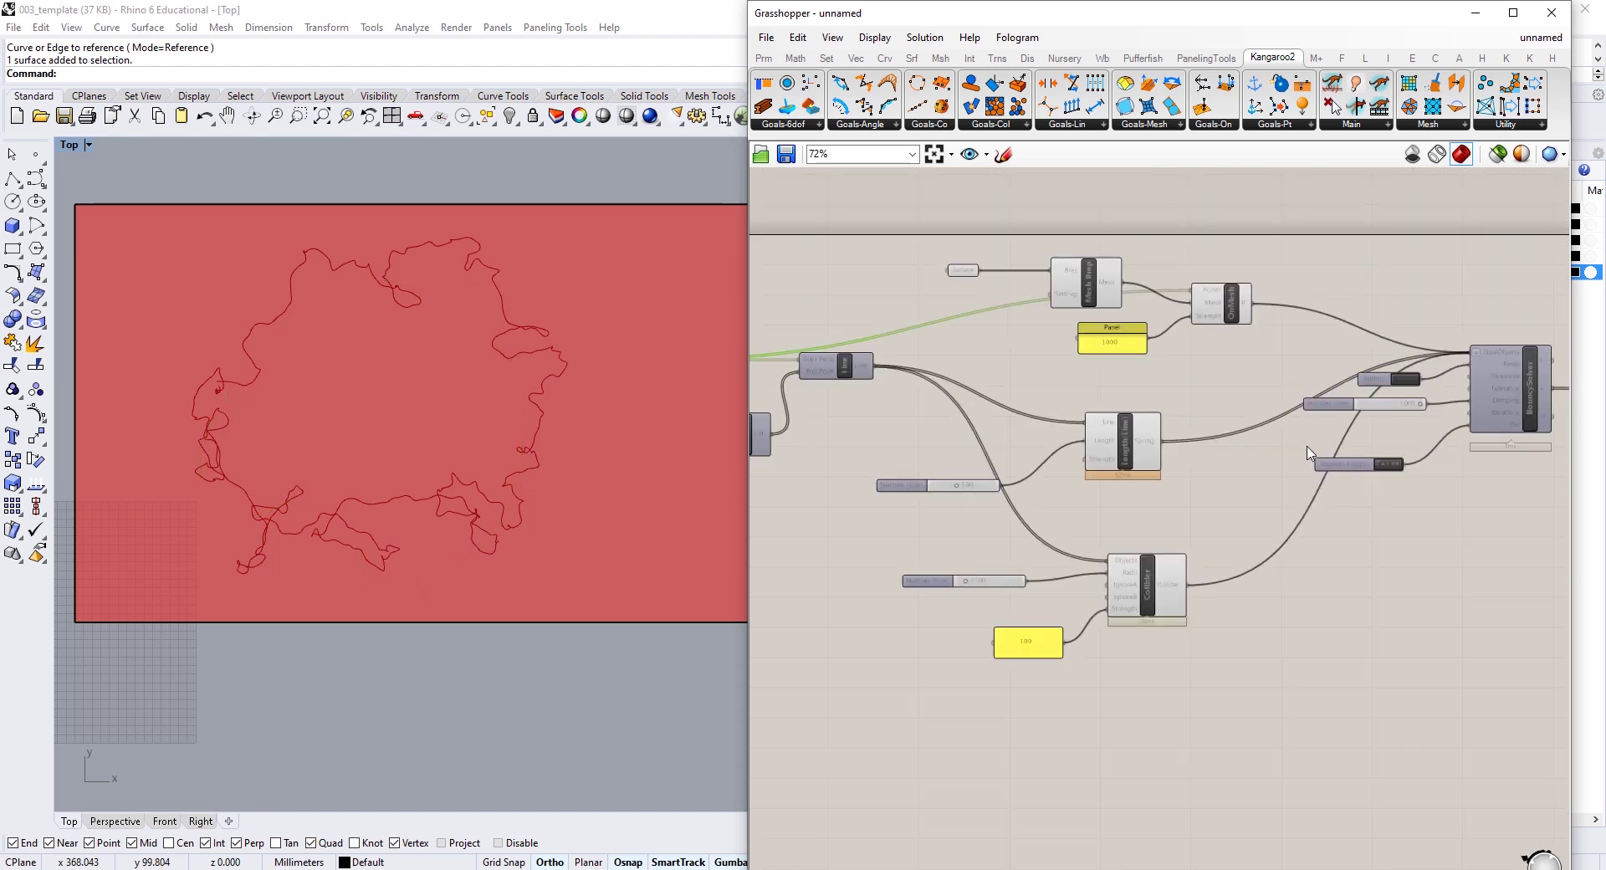
right_click_drag(1480, 485, 1226, 465)
double_click(1159, 454)
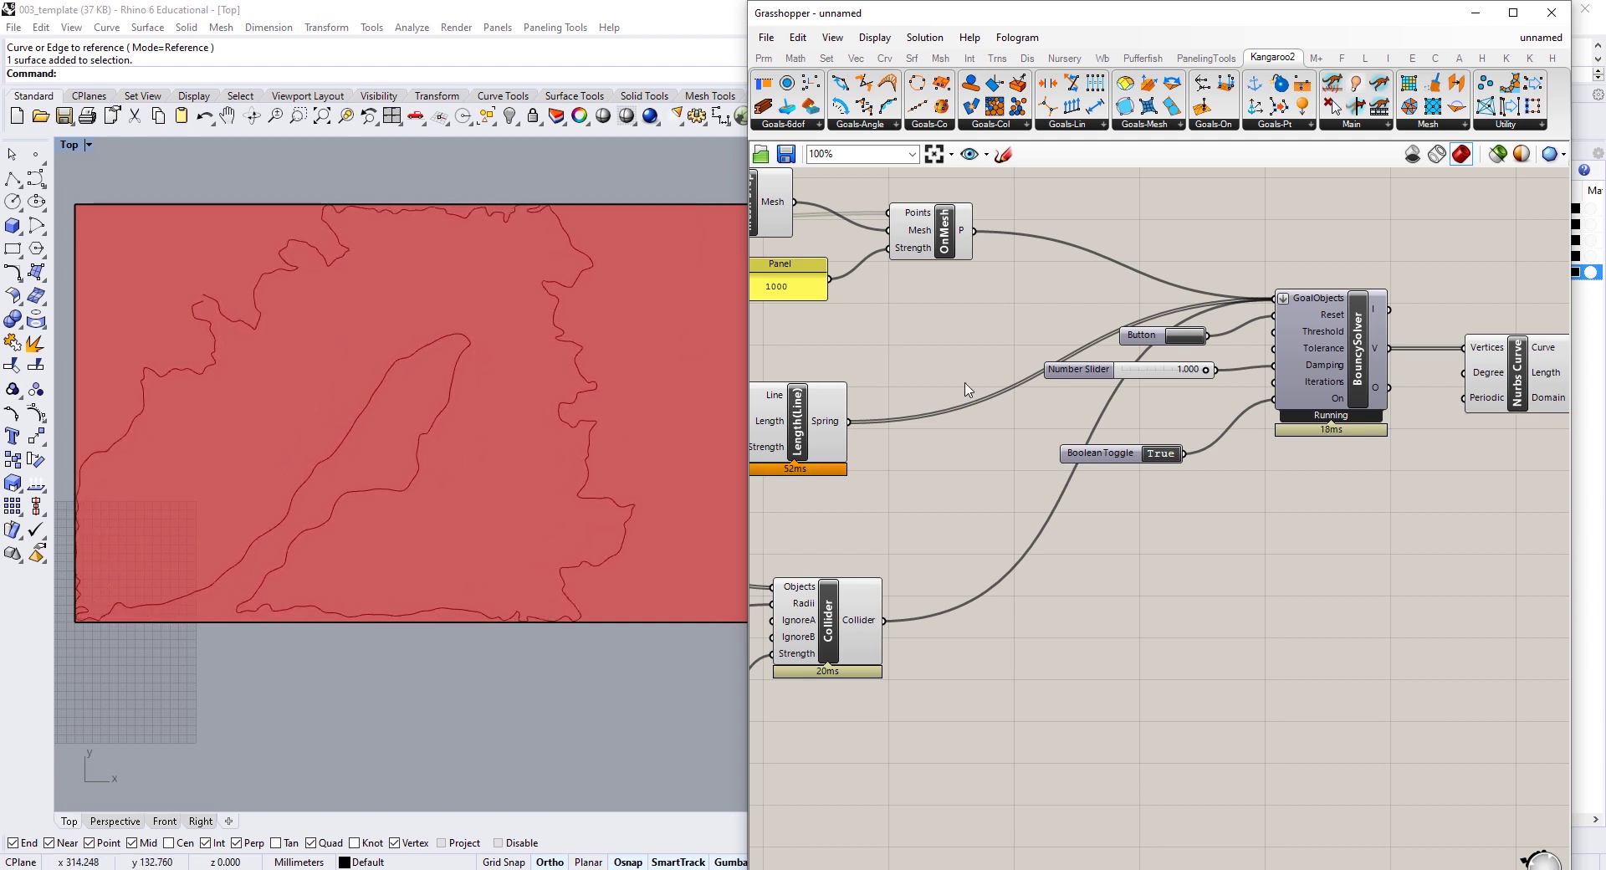
Step: Invert the Nurbs Curve's Periodic input to make the resulting curve closed
right_click_drag(1258, 414, 1150, 412)
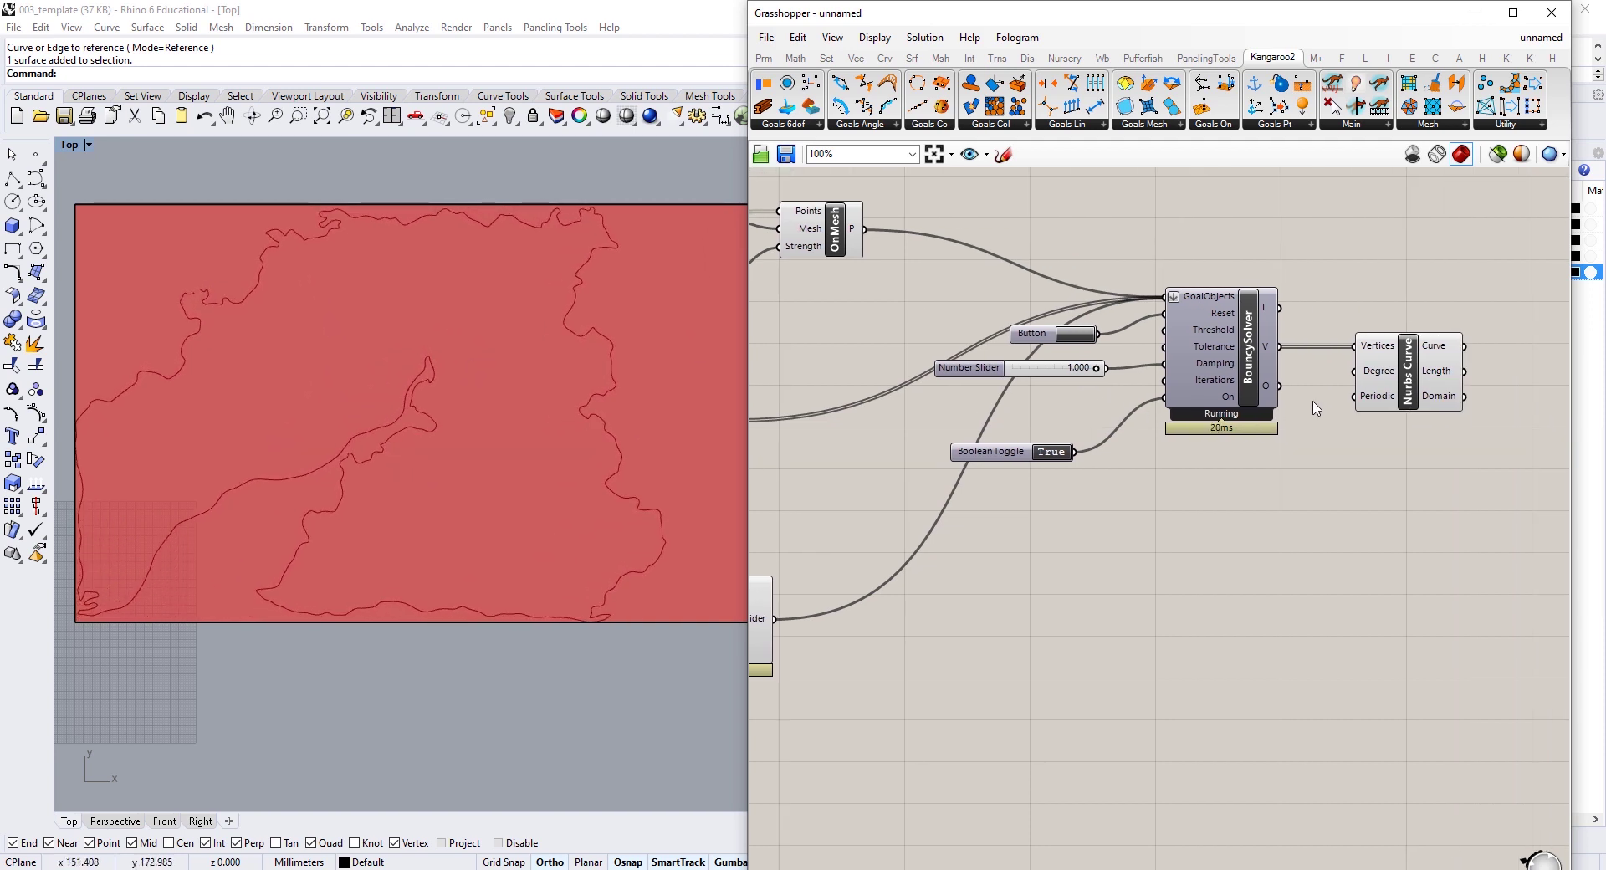
right_click(1375, 397)
left_click(1449, 540)
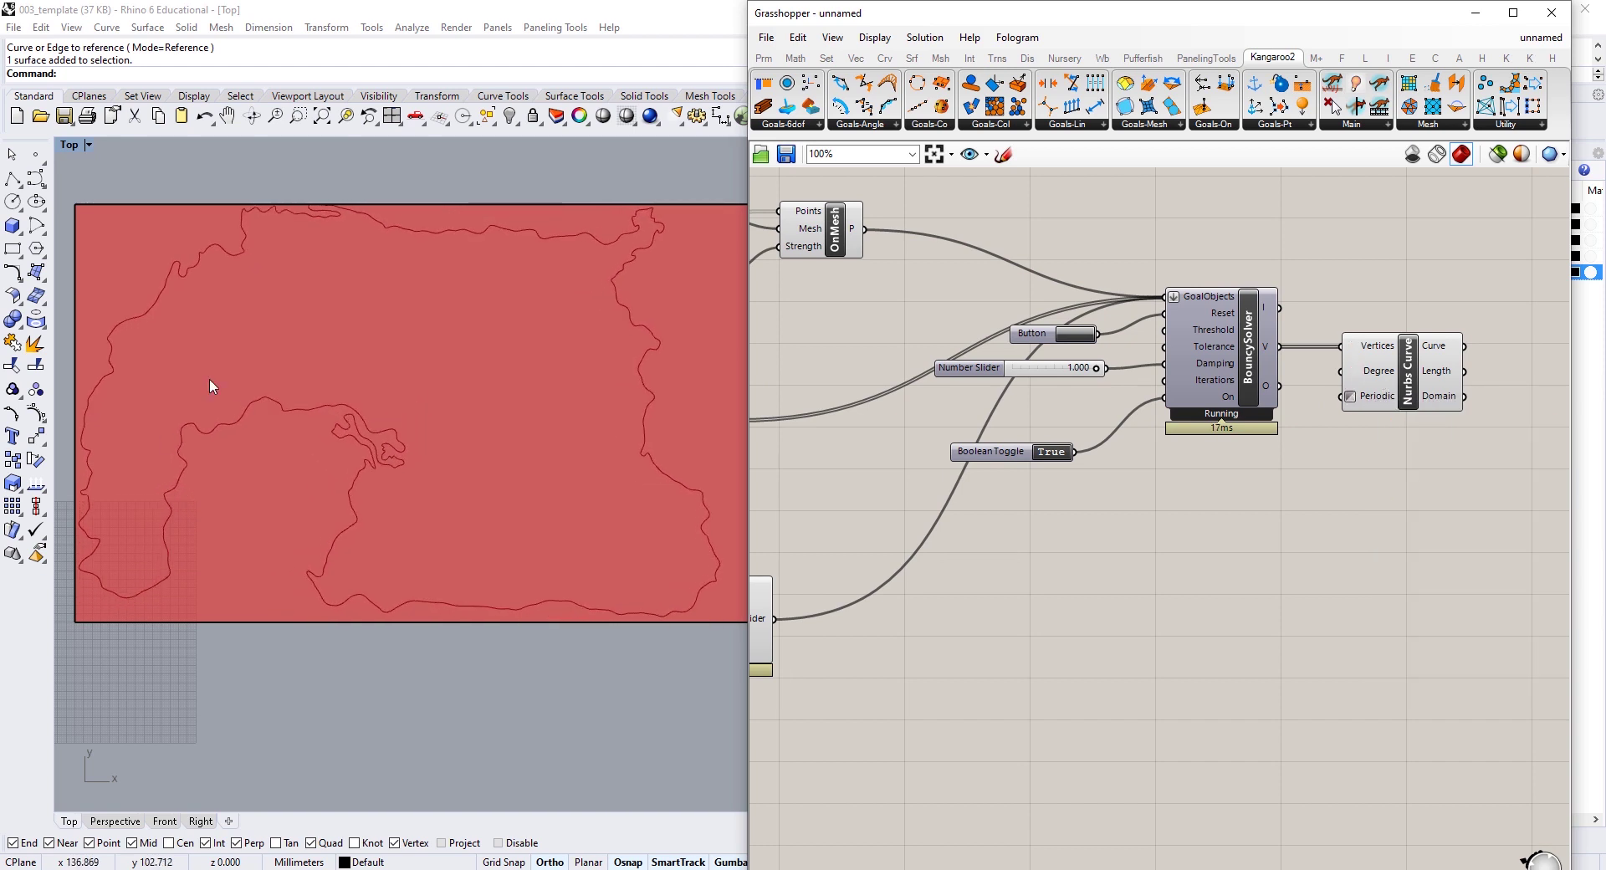
Step: Reset the running simulation so that the curve grows again from its original shape
right_click_drag(1084, 337, 1306, 325)
left_click(1305, 324)
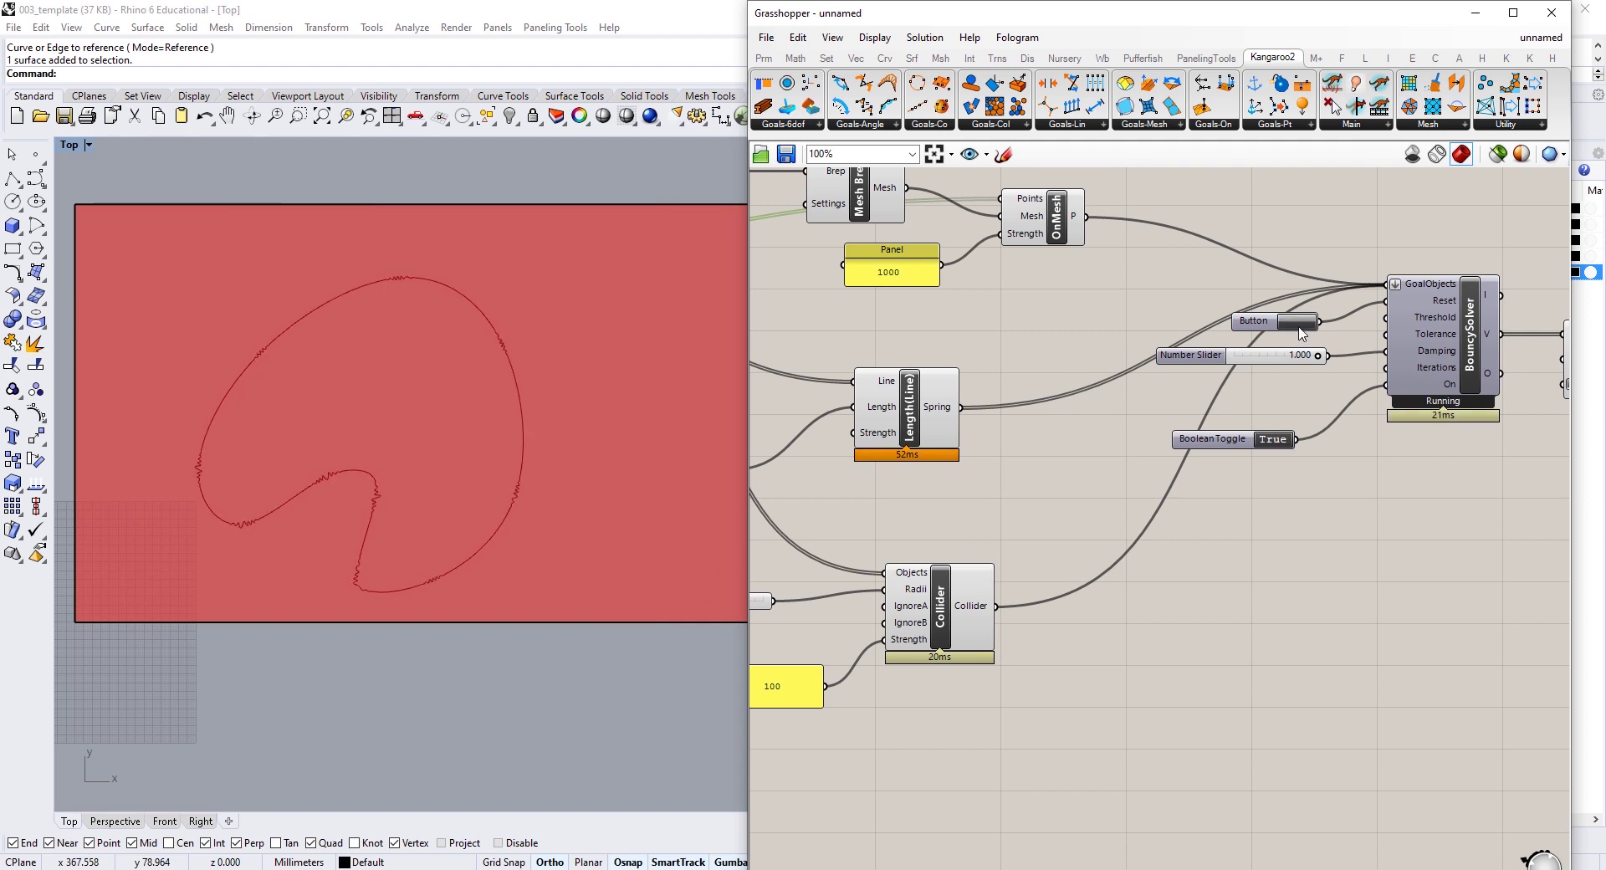
right_click_drag(947, 479, 779, 561)
left_click(1066, 385)
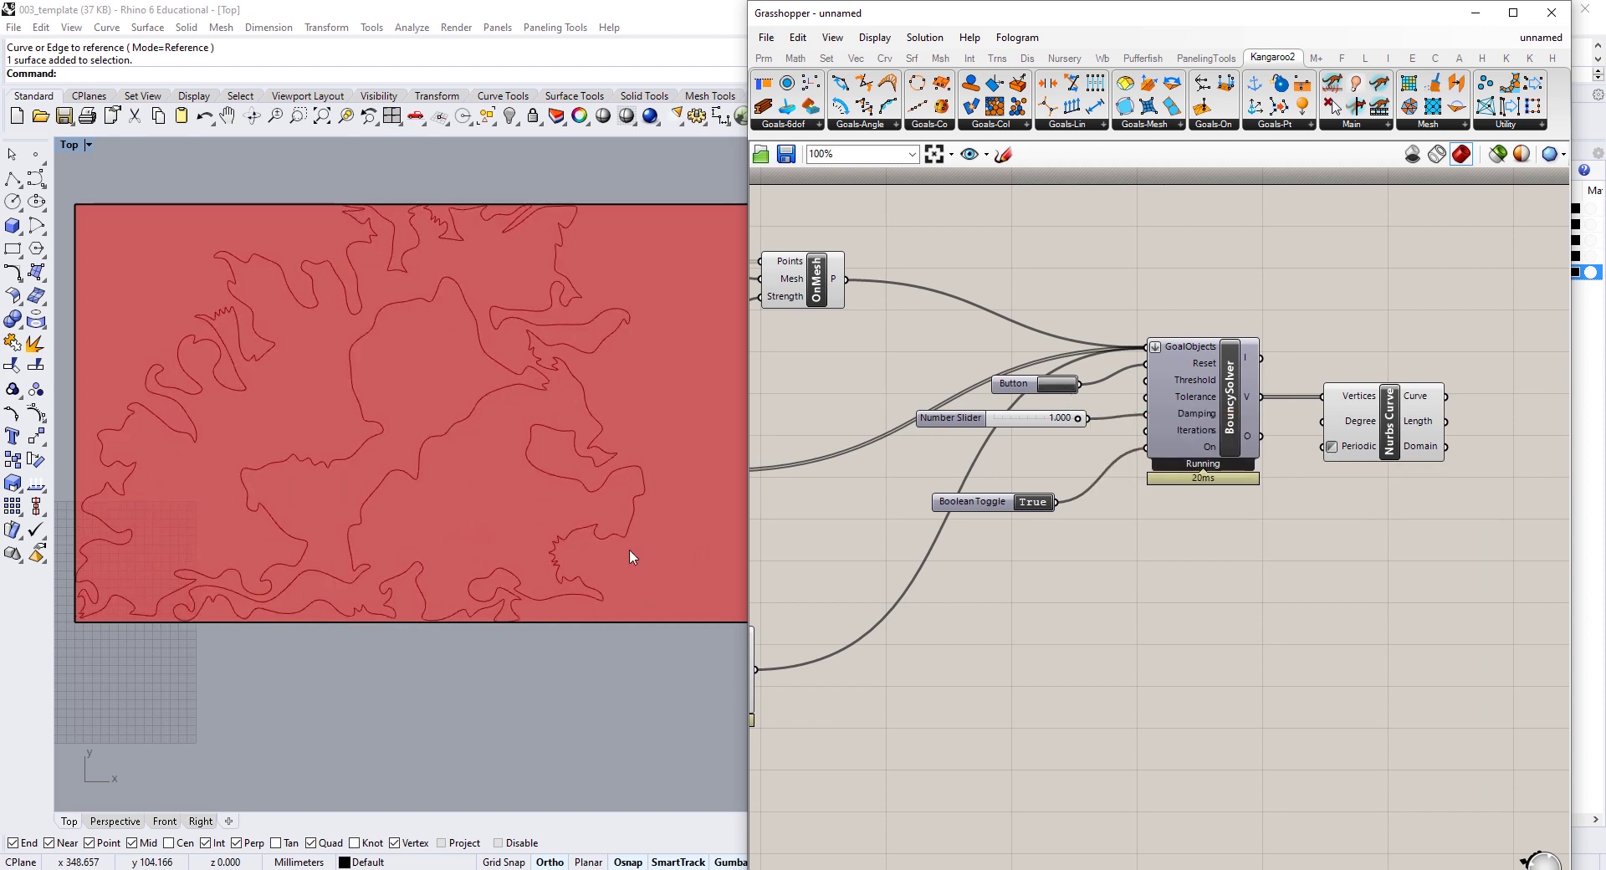
Step: Set the Divide Curve component's Count slider to 1000
scroll(500, 331, "down", 1)
right_click_drag(508, 352, 467, 378)
right_click_drag(846, 405, 1292, 409)
scroll(1292, 409, "down", 2)
scroll(1046, 443, "up", 2)
right_click_drag(1045, 443, 1498, 434)
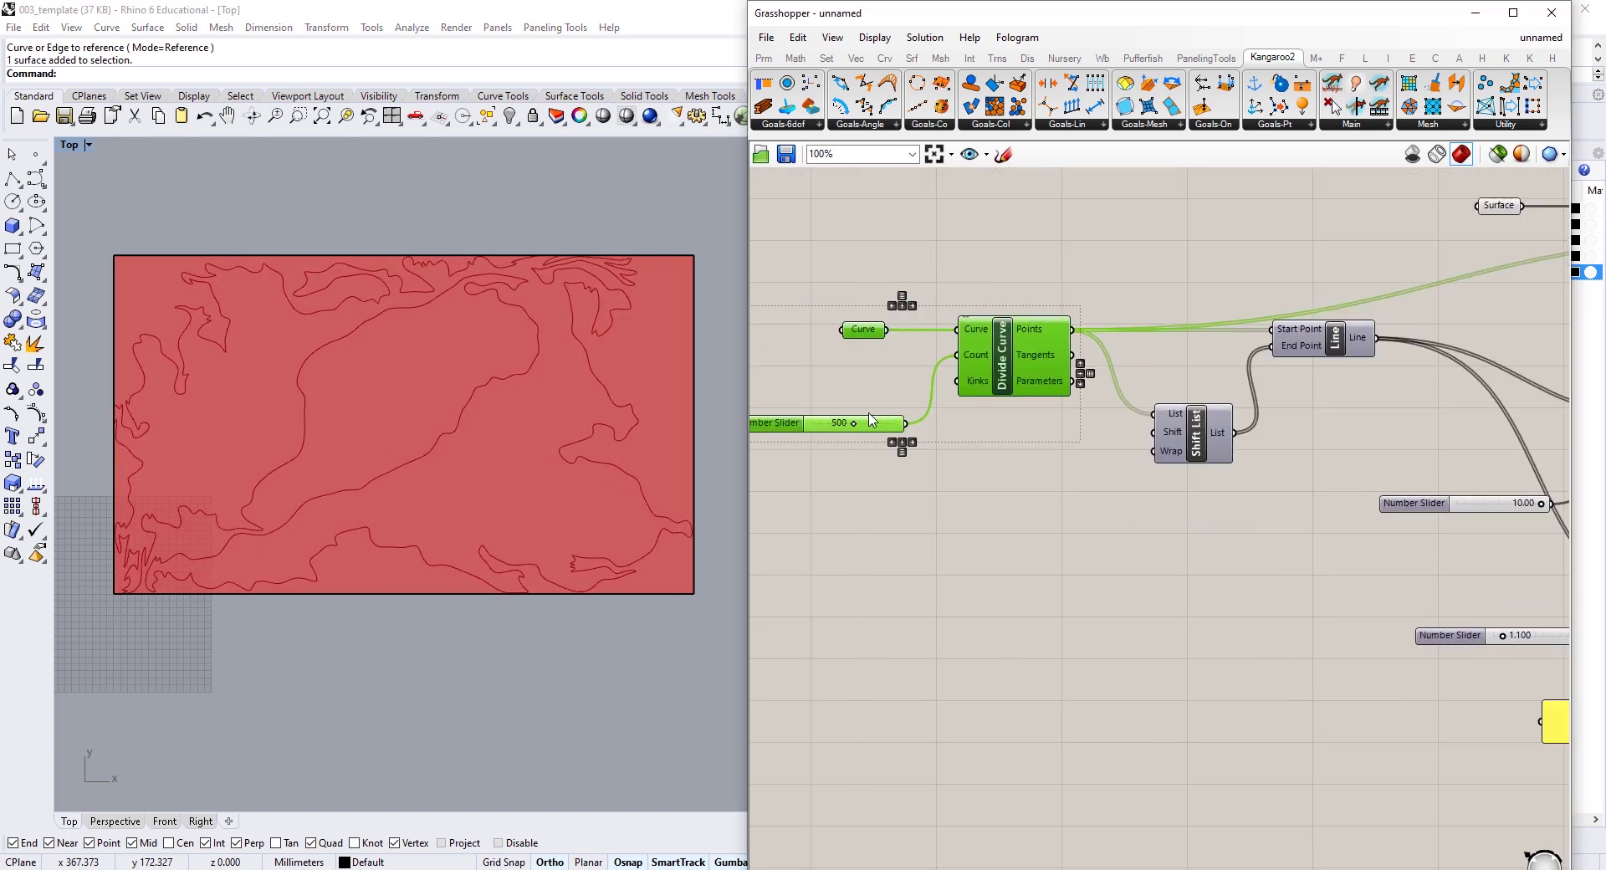
double_click(823, 426)
type("1000")
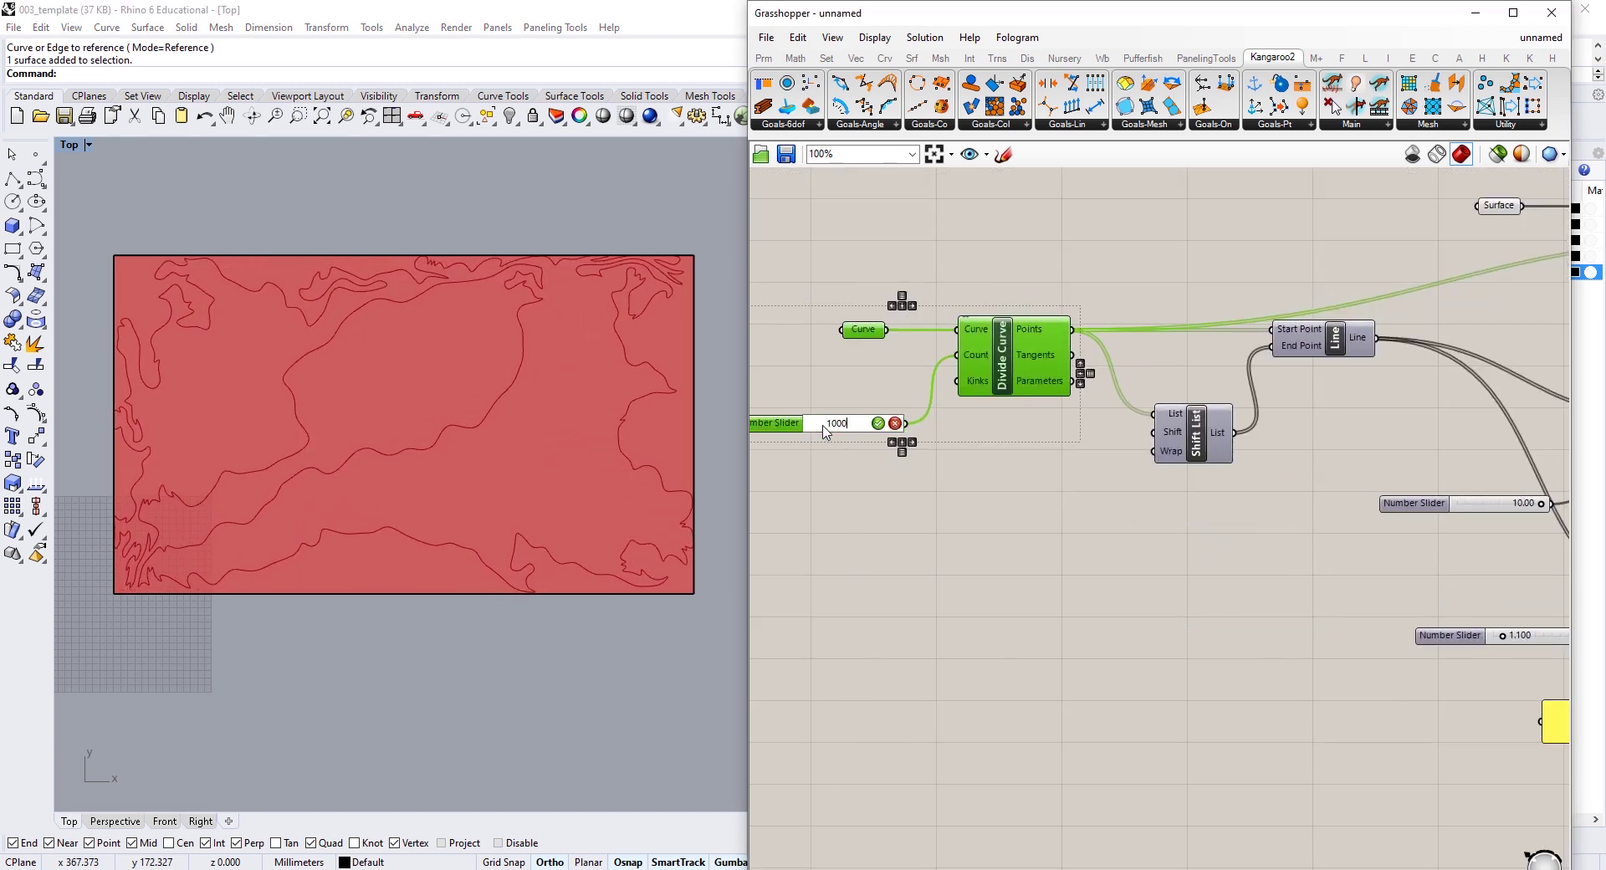
key("Return")
Step: Reset the BouncySolver so that the more finely divided curve grows again from its original shape
right_click_drag(1121, 552, 871, 541)
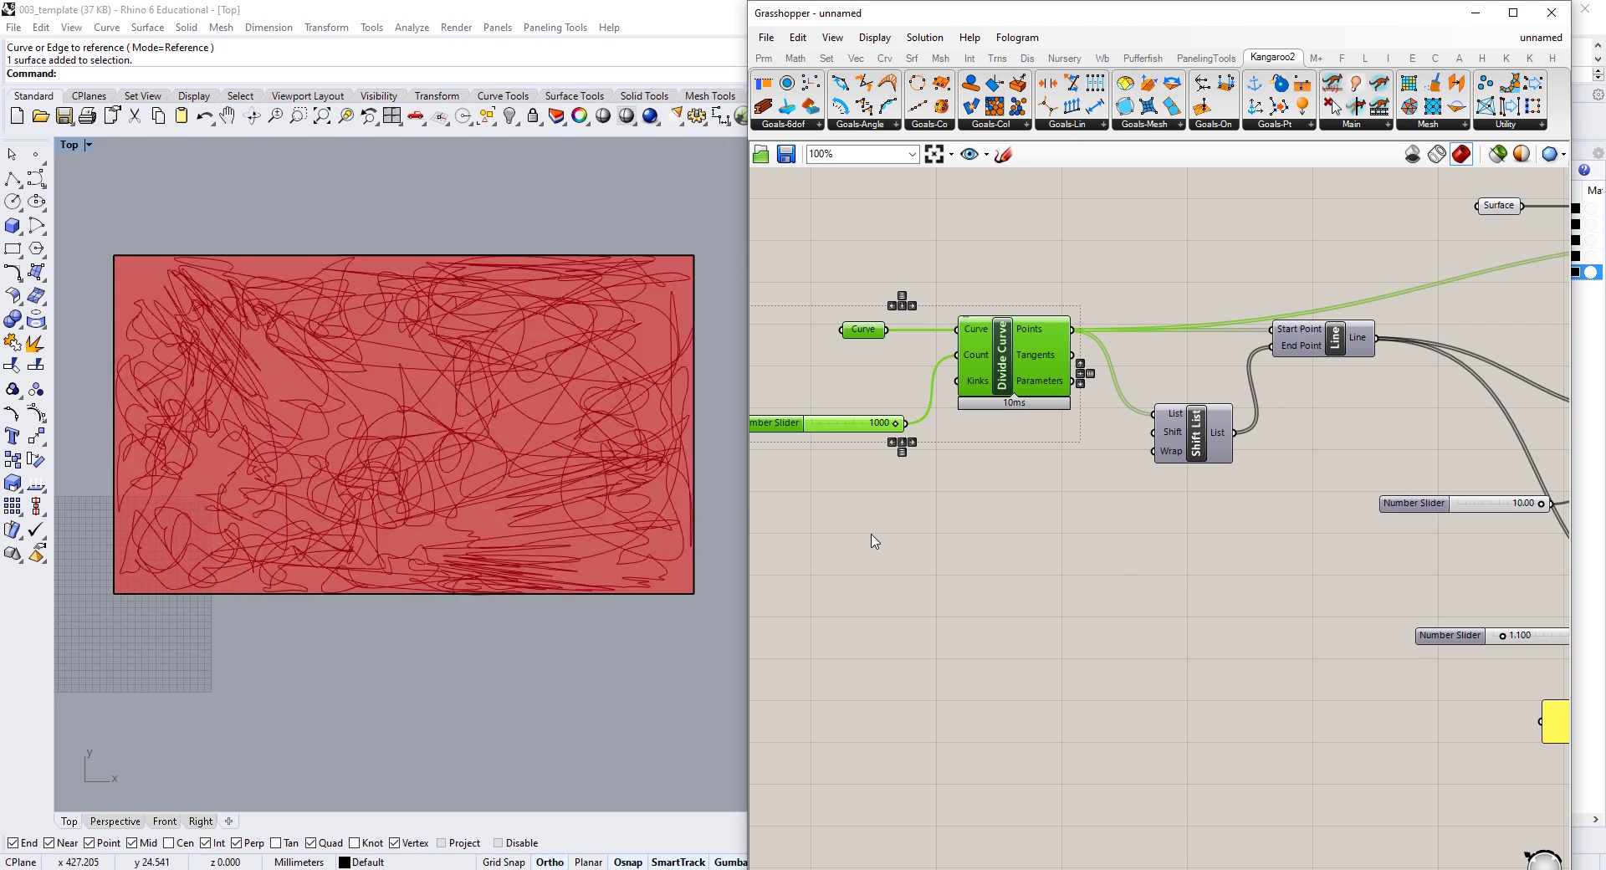
right_click_drag(1171, 544, 953, 505)
scroll(878, 531, "down", 2)
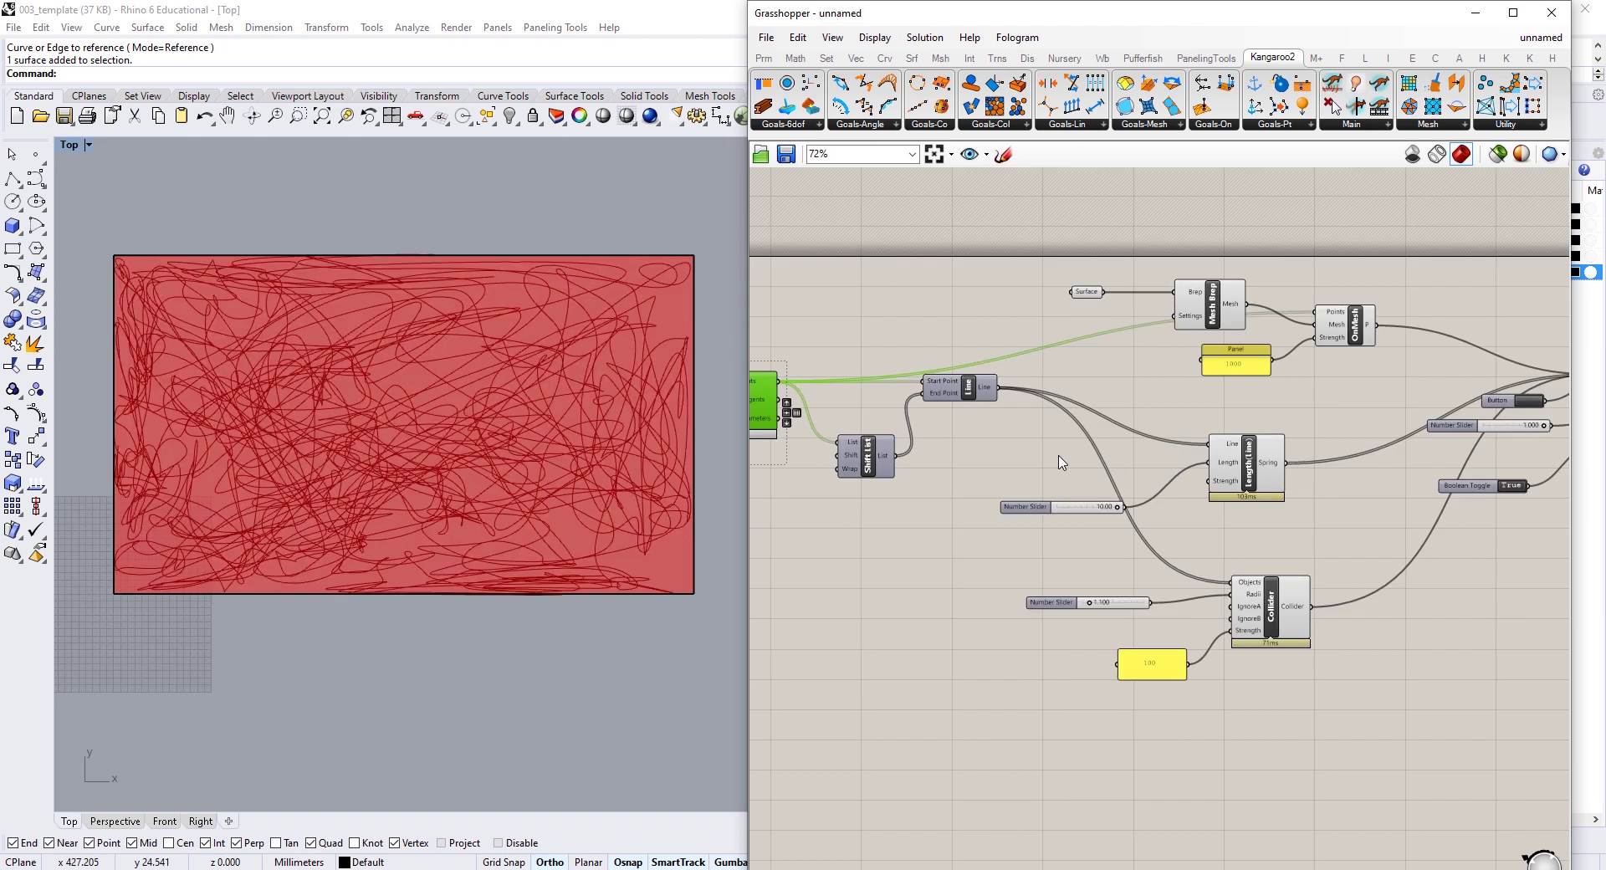
right_click_drag(1344, 416, 1100, 368)
right_click_drag(1269, 361, 955, 351)
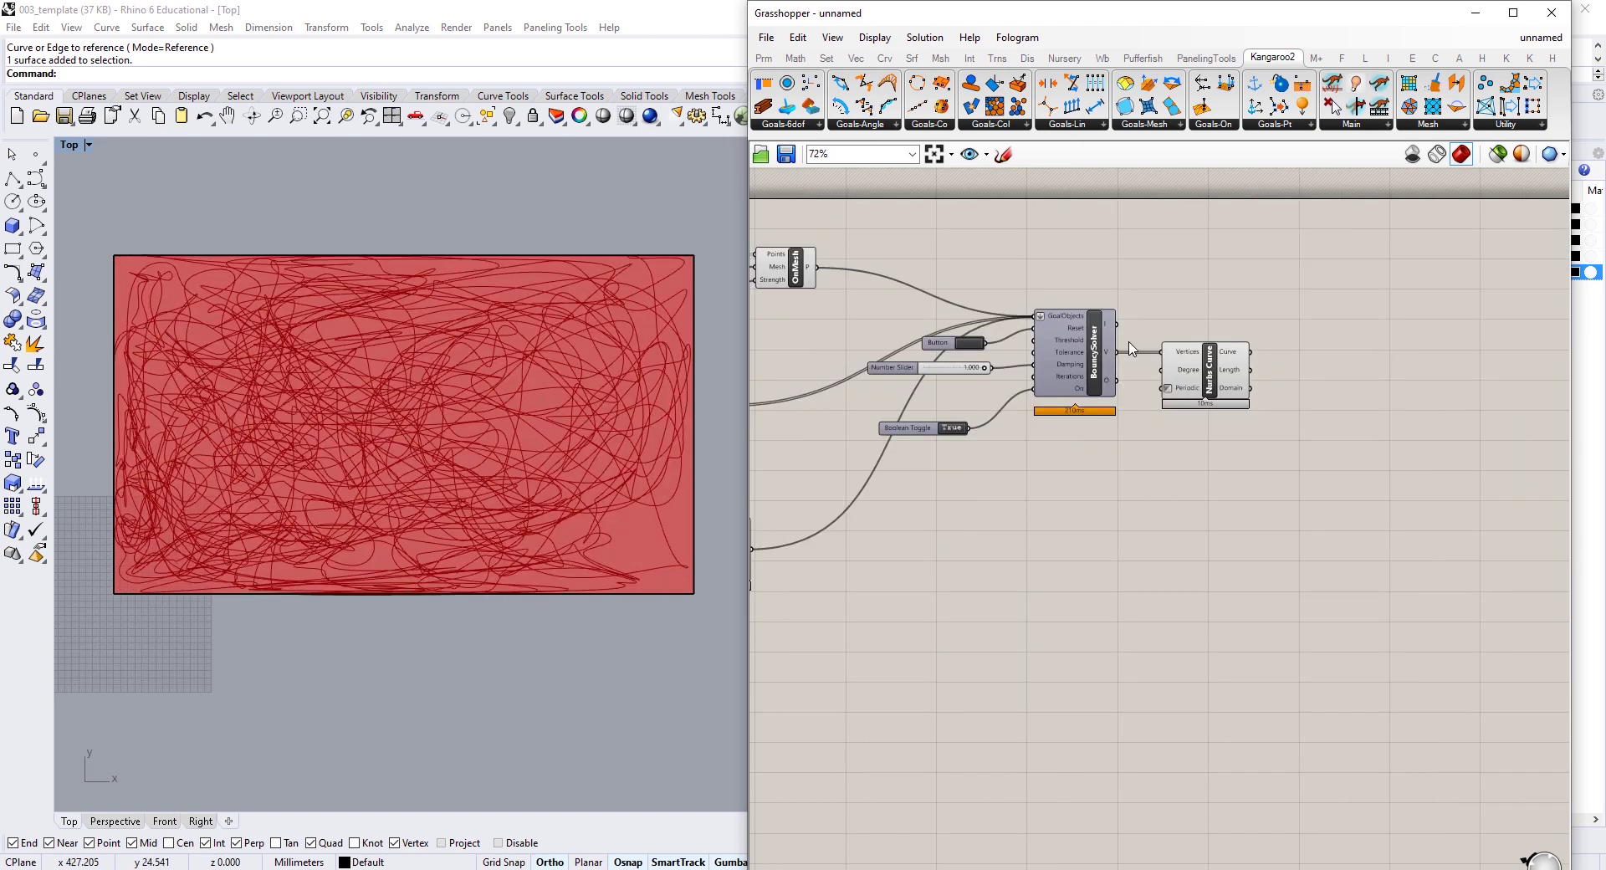
left_click(968, 343)
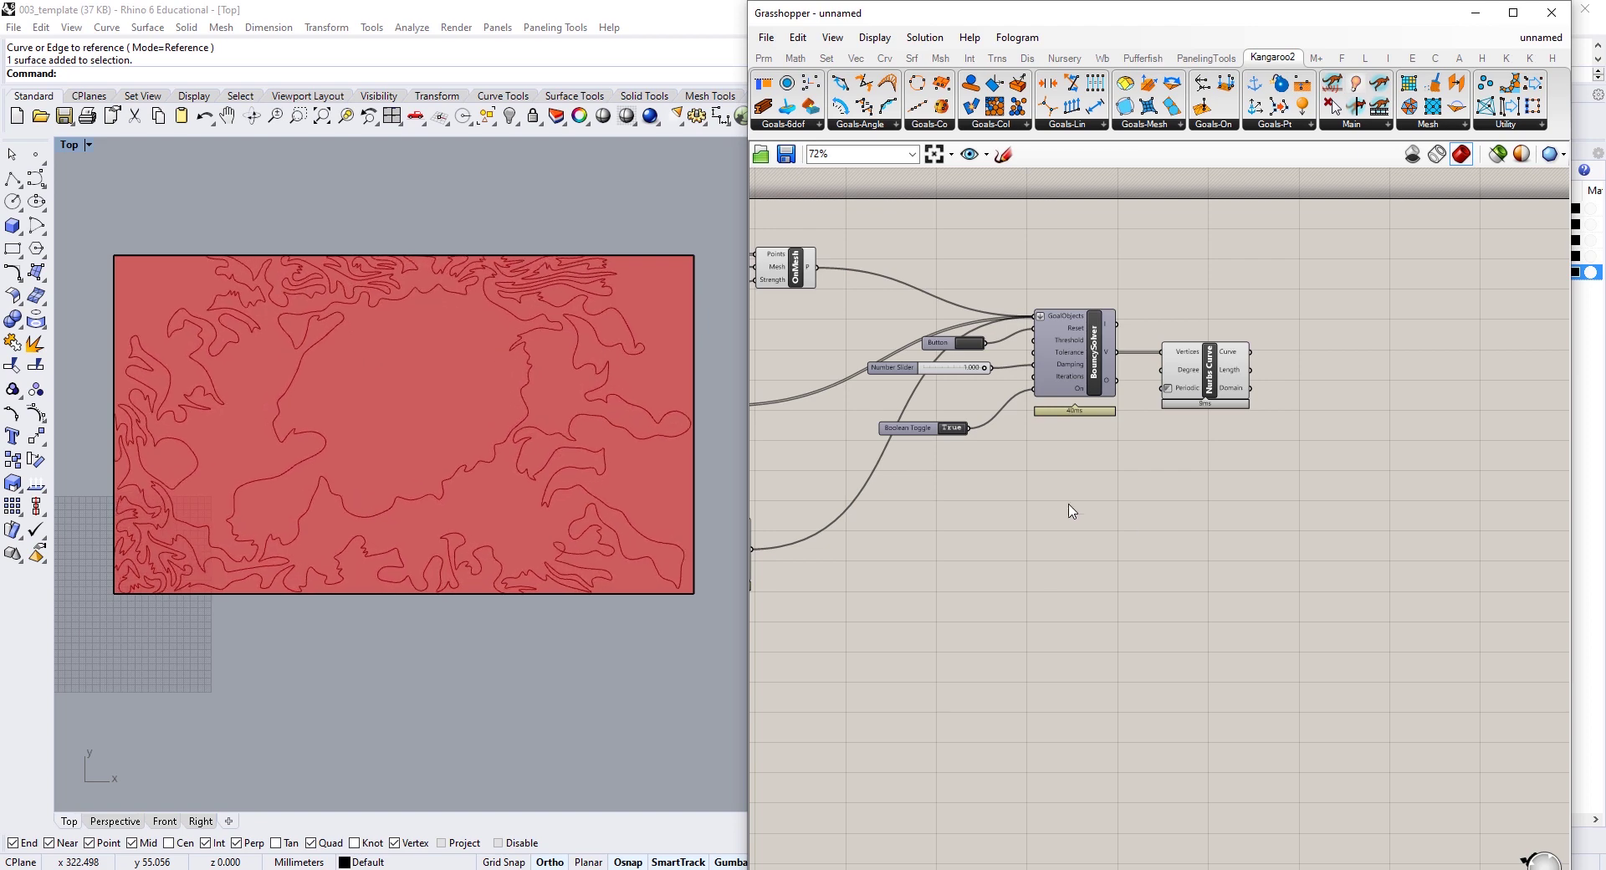
Step: Add a Kangaroo2 Angle goal below the Collider and pause the solver by setting its Boolean Toggle to False
right_click_drag(1032, 401, 1205, 422)
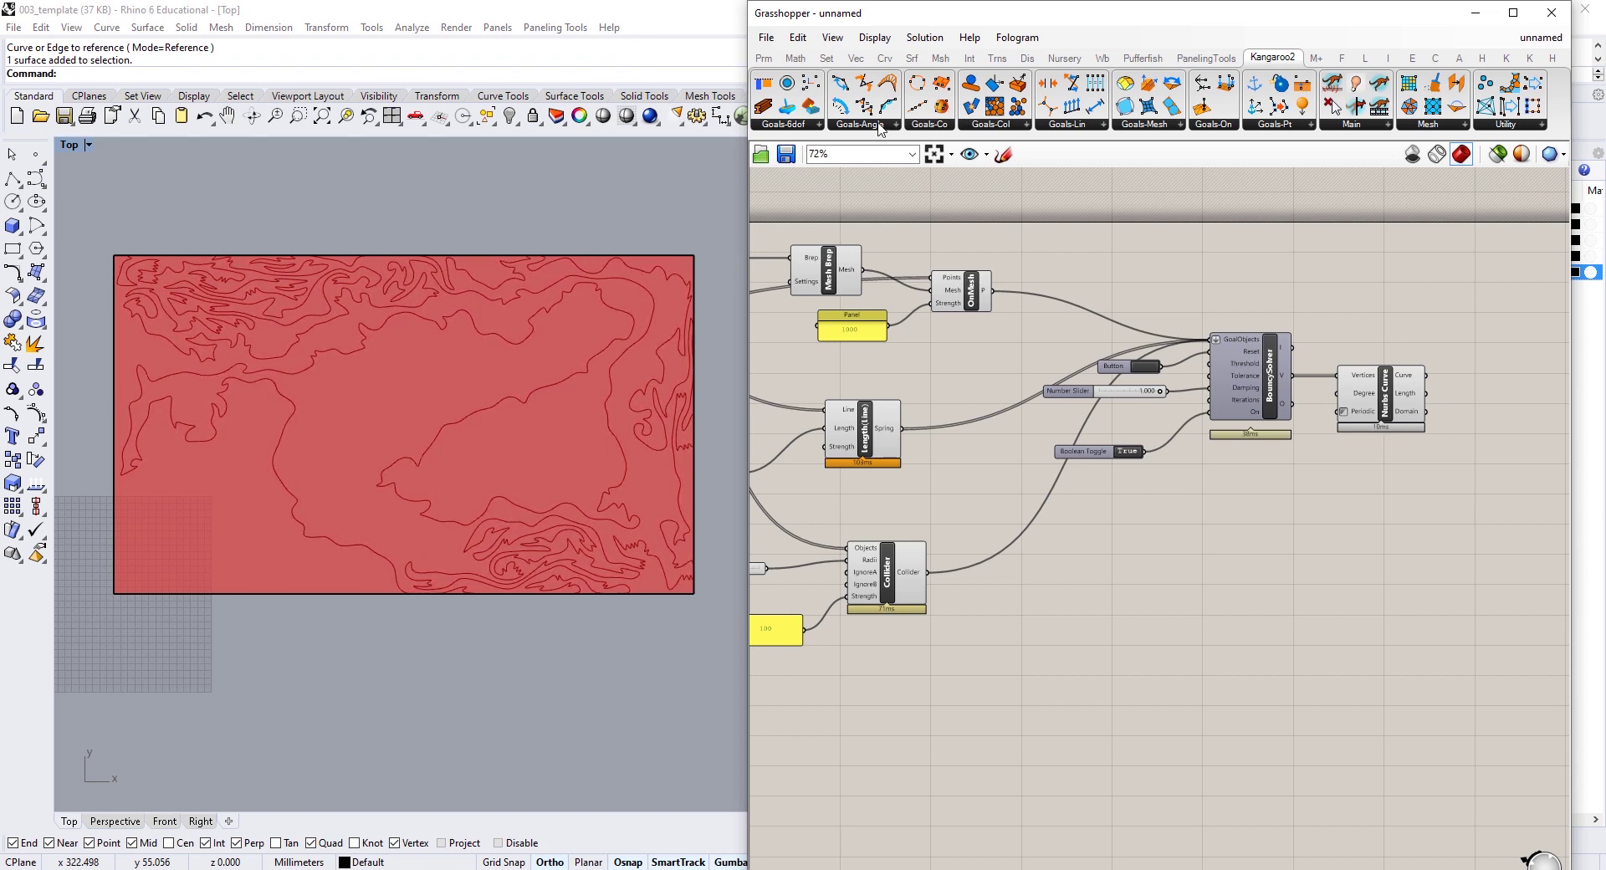
left_click(880, 126)
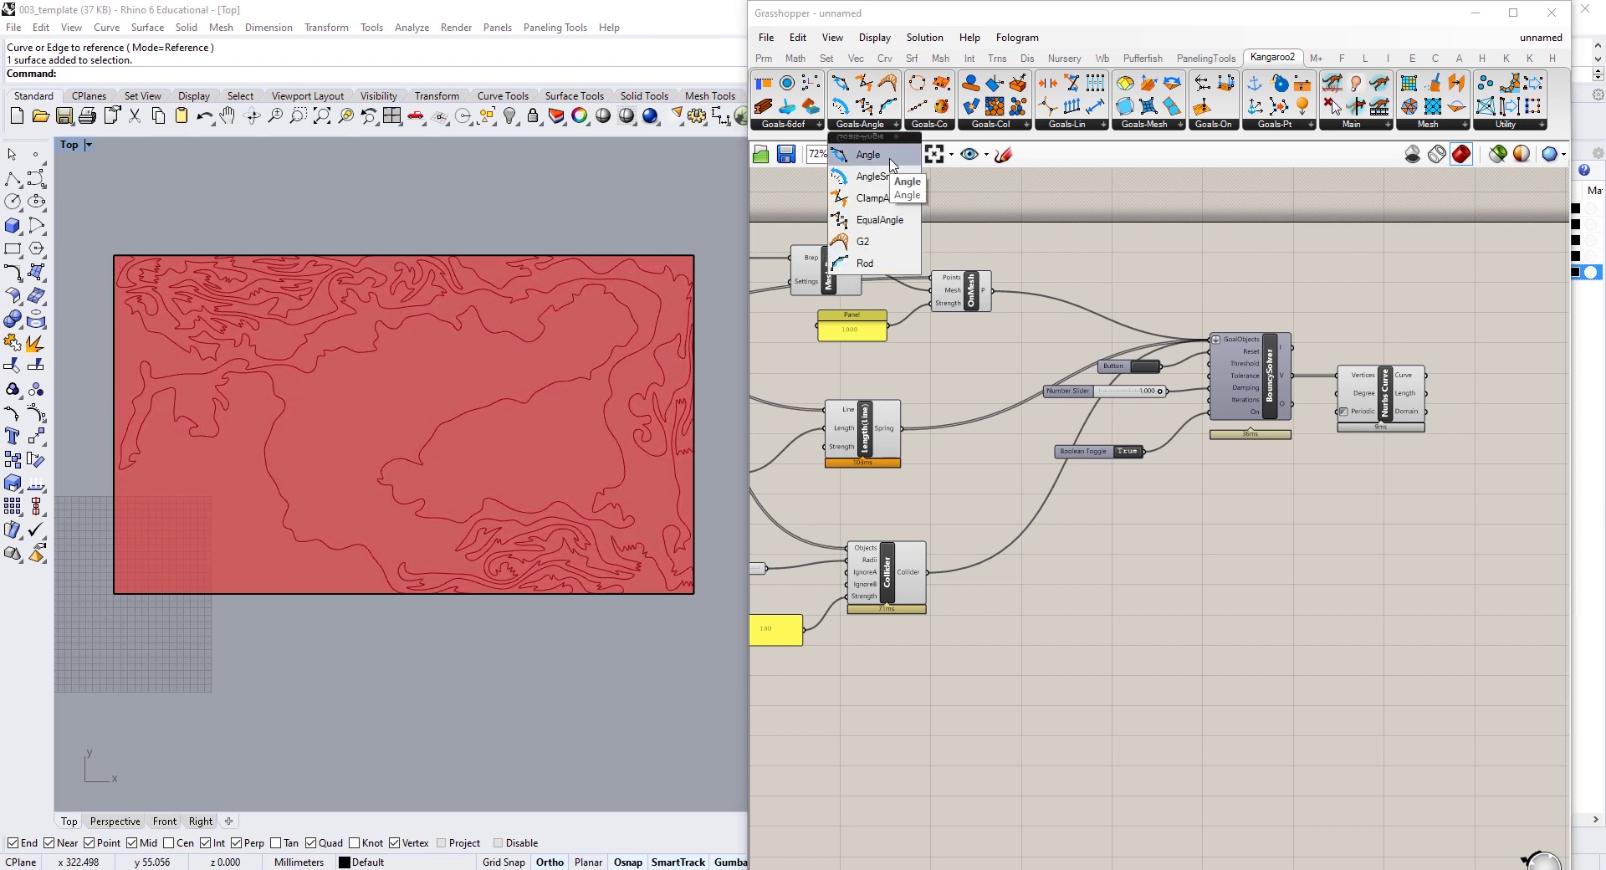
left_click(890, 160)
left_click(878, 703)
right_click_drag(886, 701, 1154, 620)
left_click_drag(1145, 641, 1157, 669)
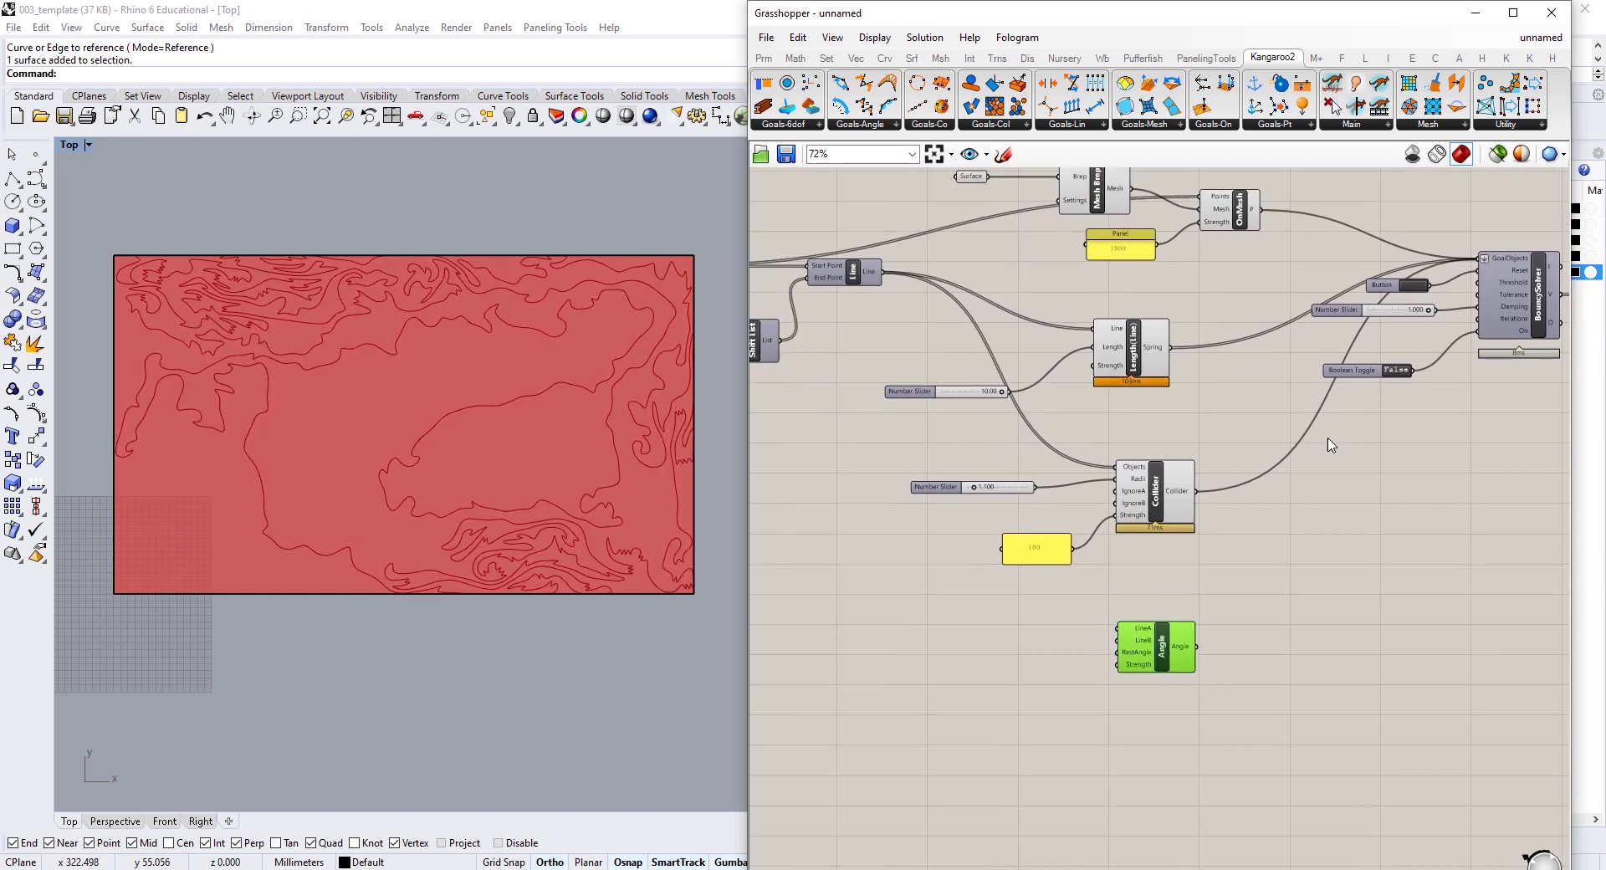
Step: Feed the Line output into the Angle goal's LineA, and through a new Shift List into its LineB
scroll(831, 404, "up", 1)
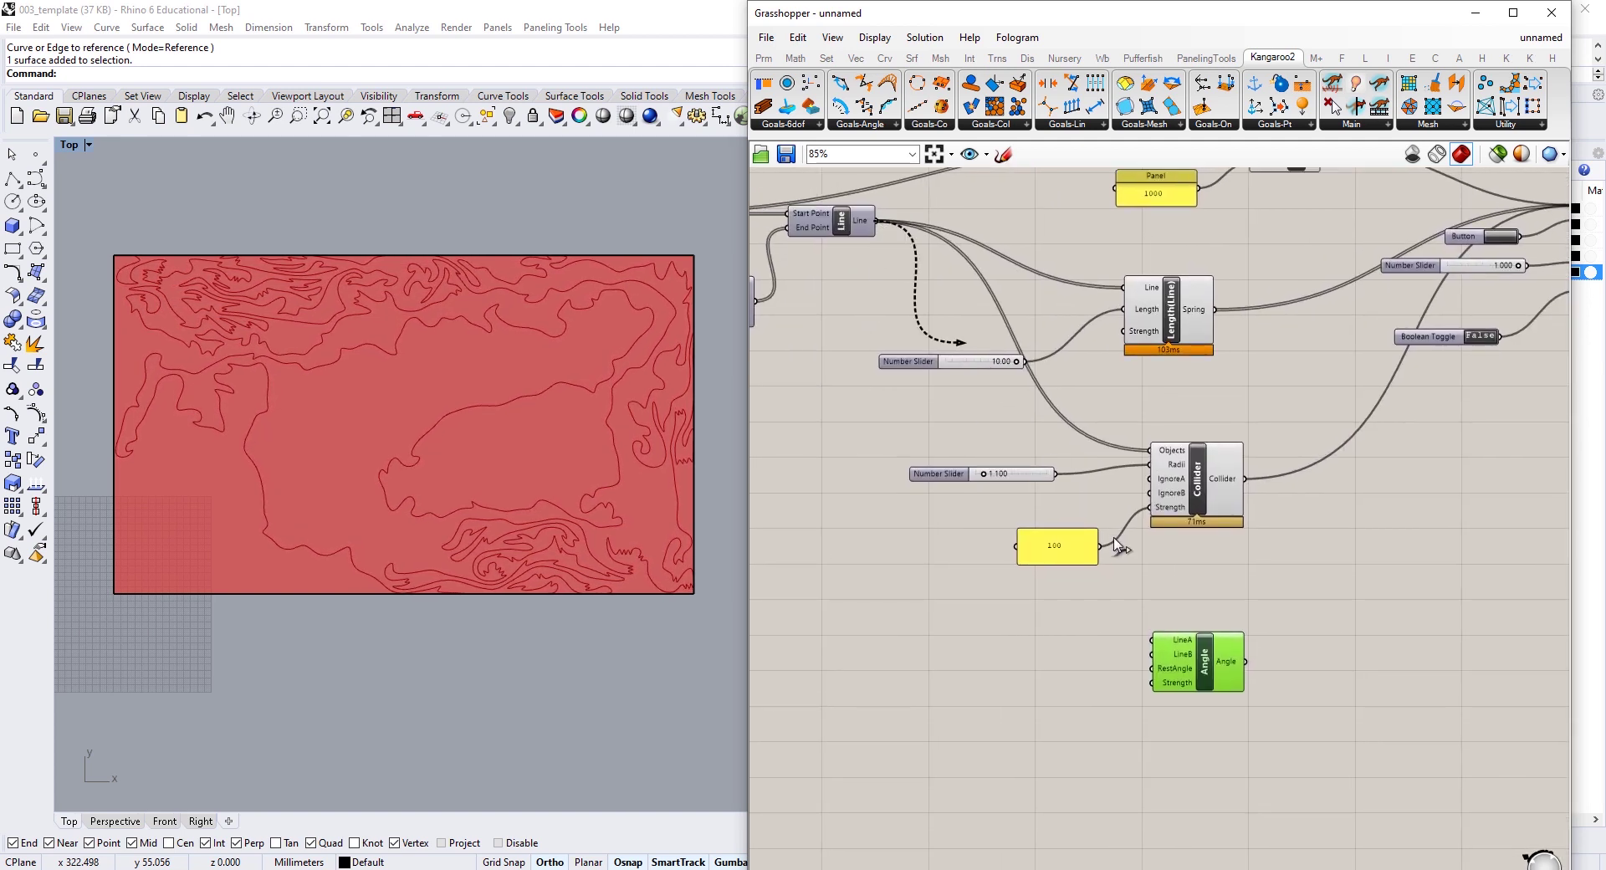
double_click(938, 671)
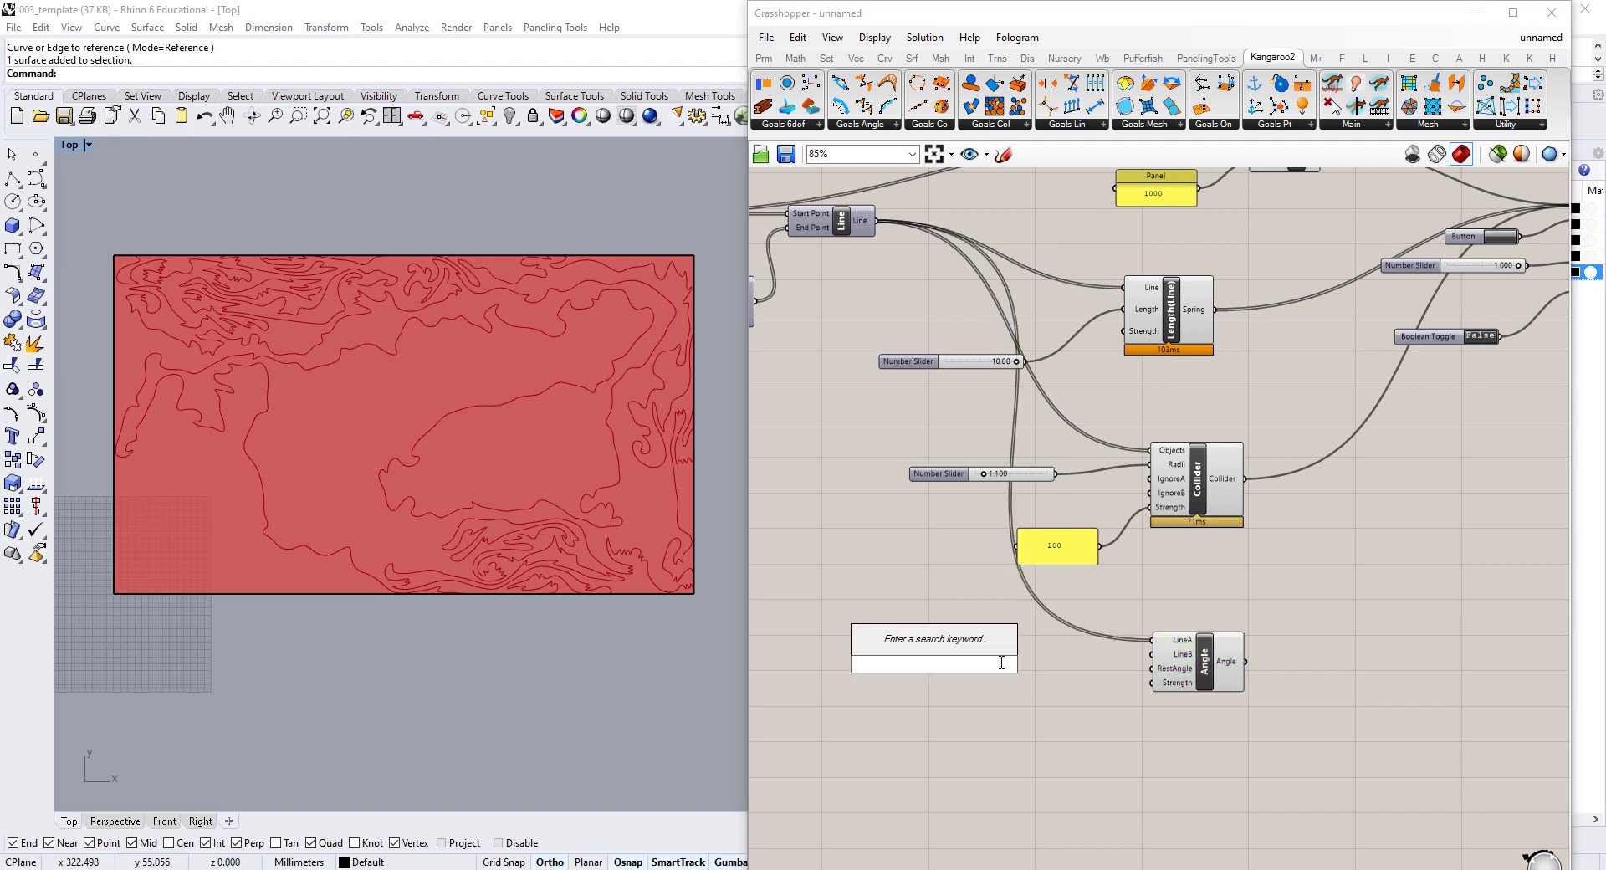
type("SHIFT")
left_click(865, 622)
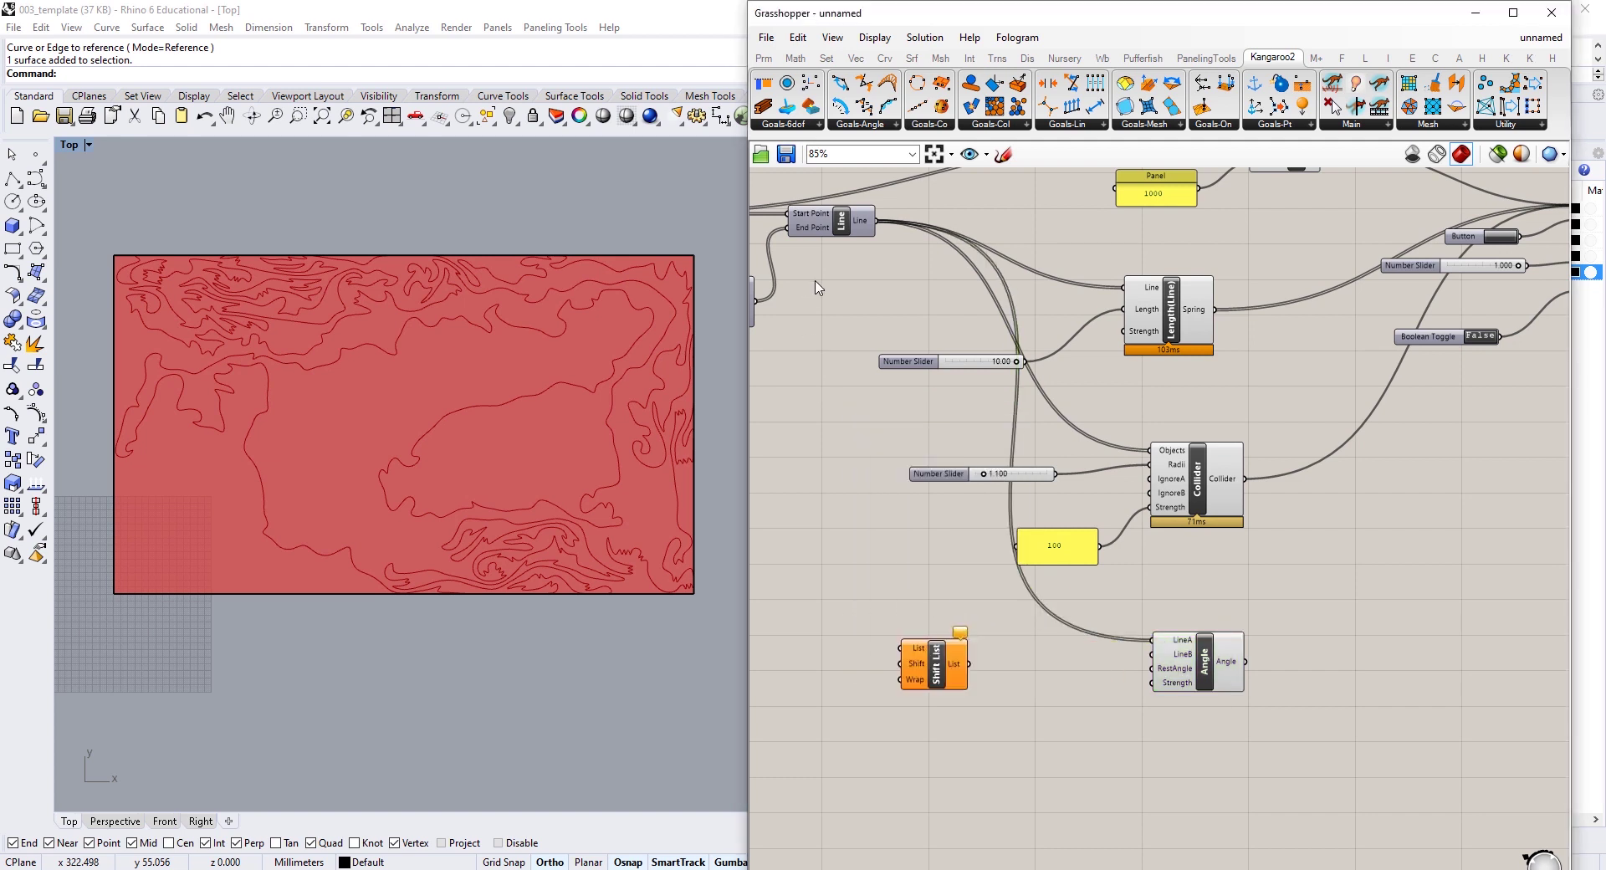
left_click_drag(902, 643, 905, 647)
left_click_drag(966, 679, 1062, 671)
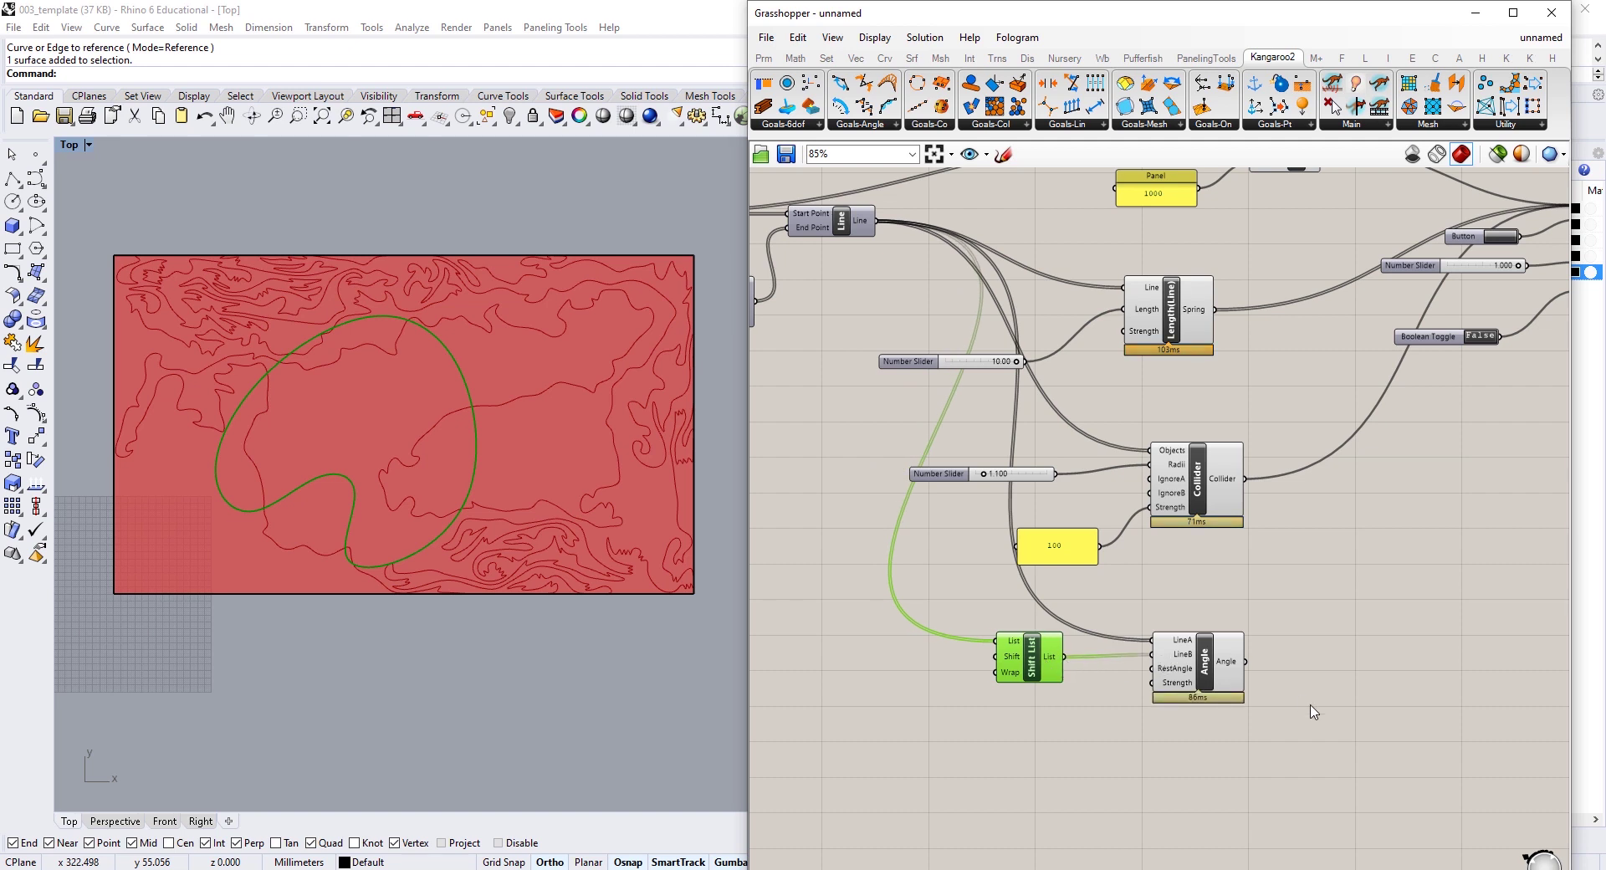
Step: Copy the Collider's strength panel twice for the Angle goal, with 0 as RestAngle and 1500 for its Strength
right_click_drag(1199, 712, 1164, 638)
double_click(1034, 470)
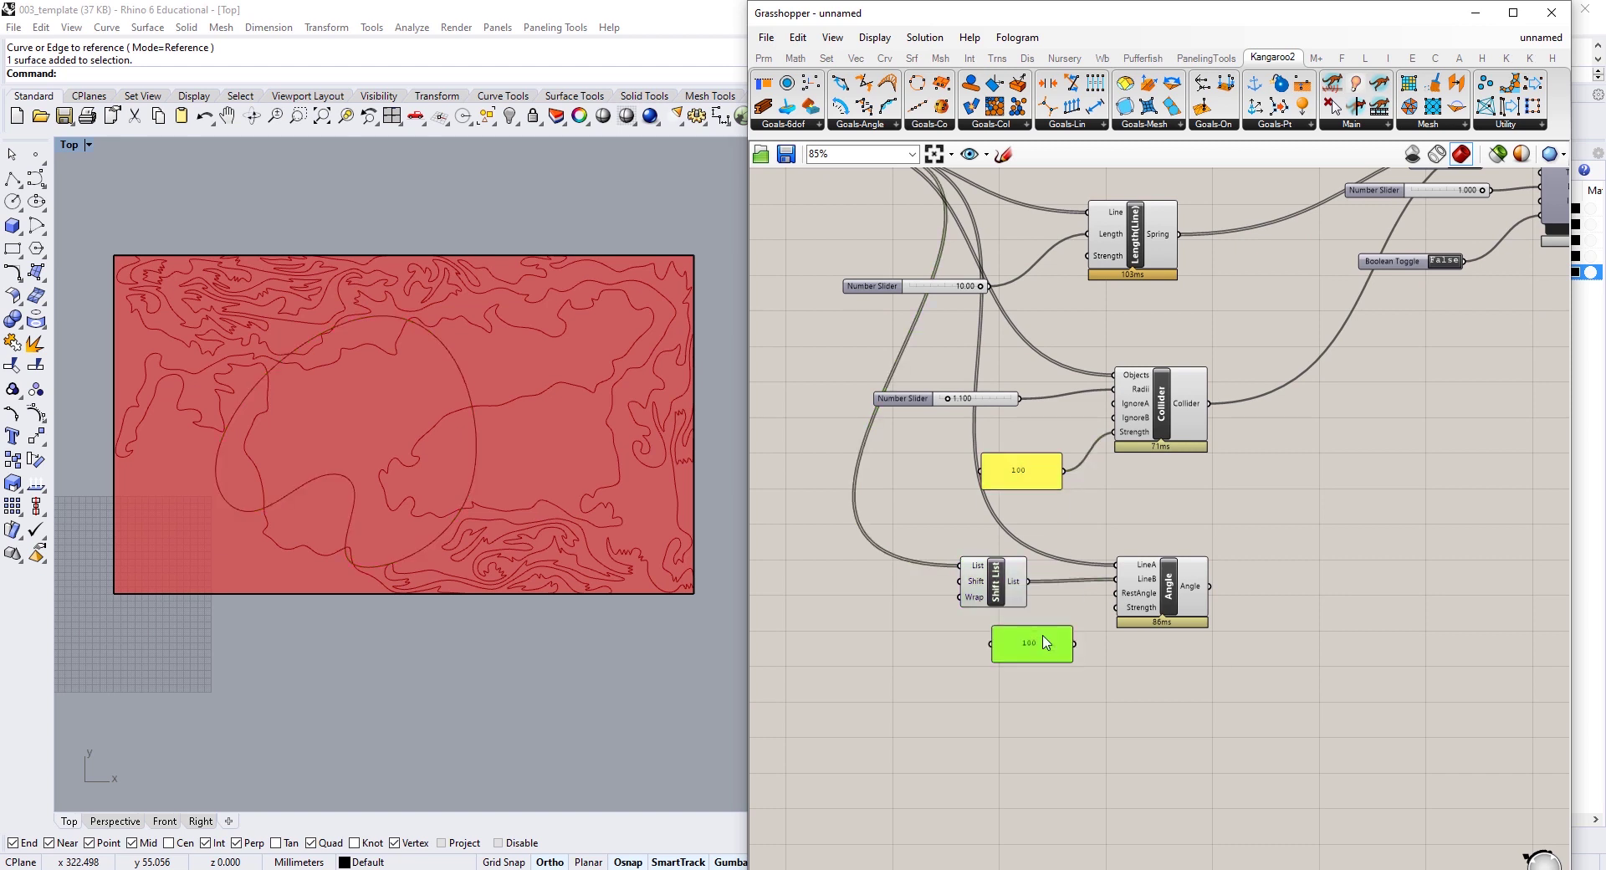
left_click(1088, 768)
left_click(1028, 475)
left_click_drag(1028, 475, 1031, 709, "alt")
double_click(1029, 707)
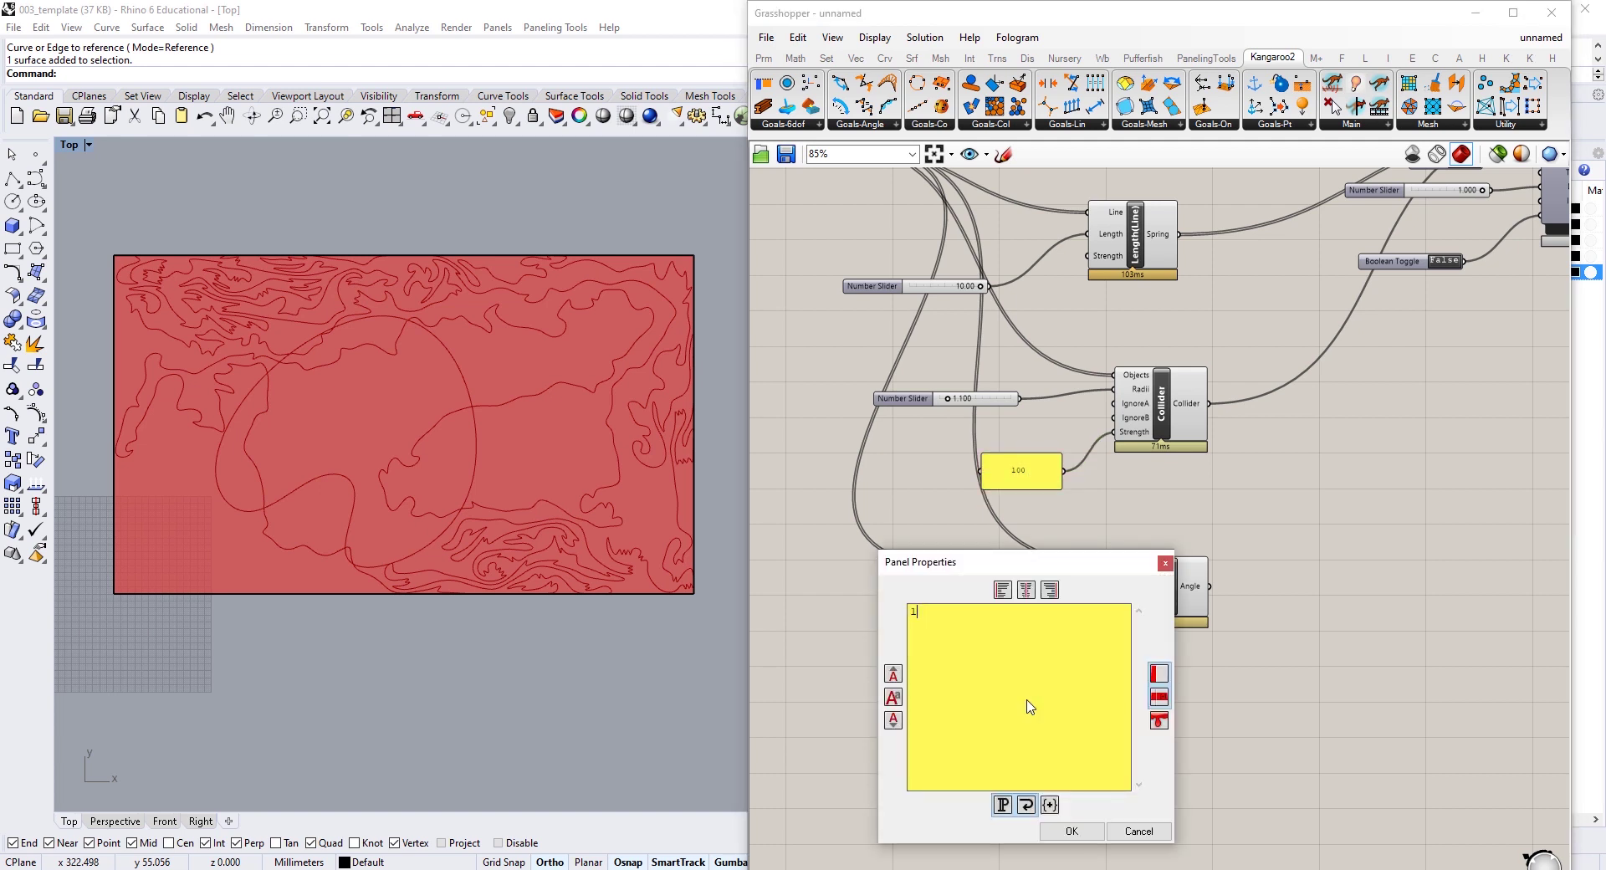
left_click(1073, 830)
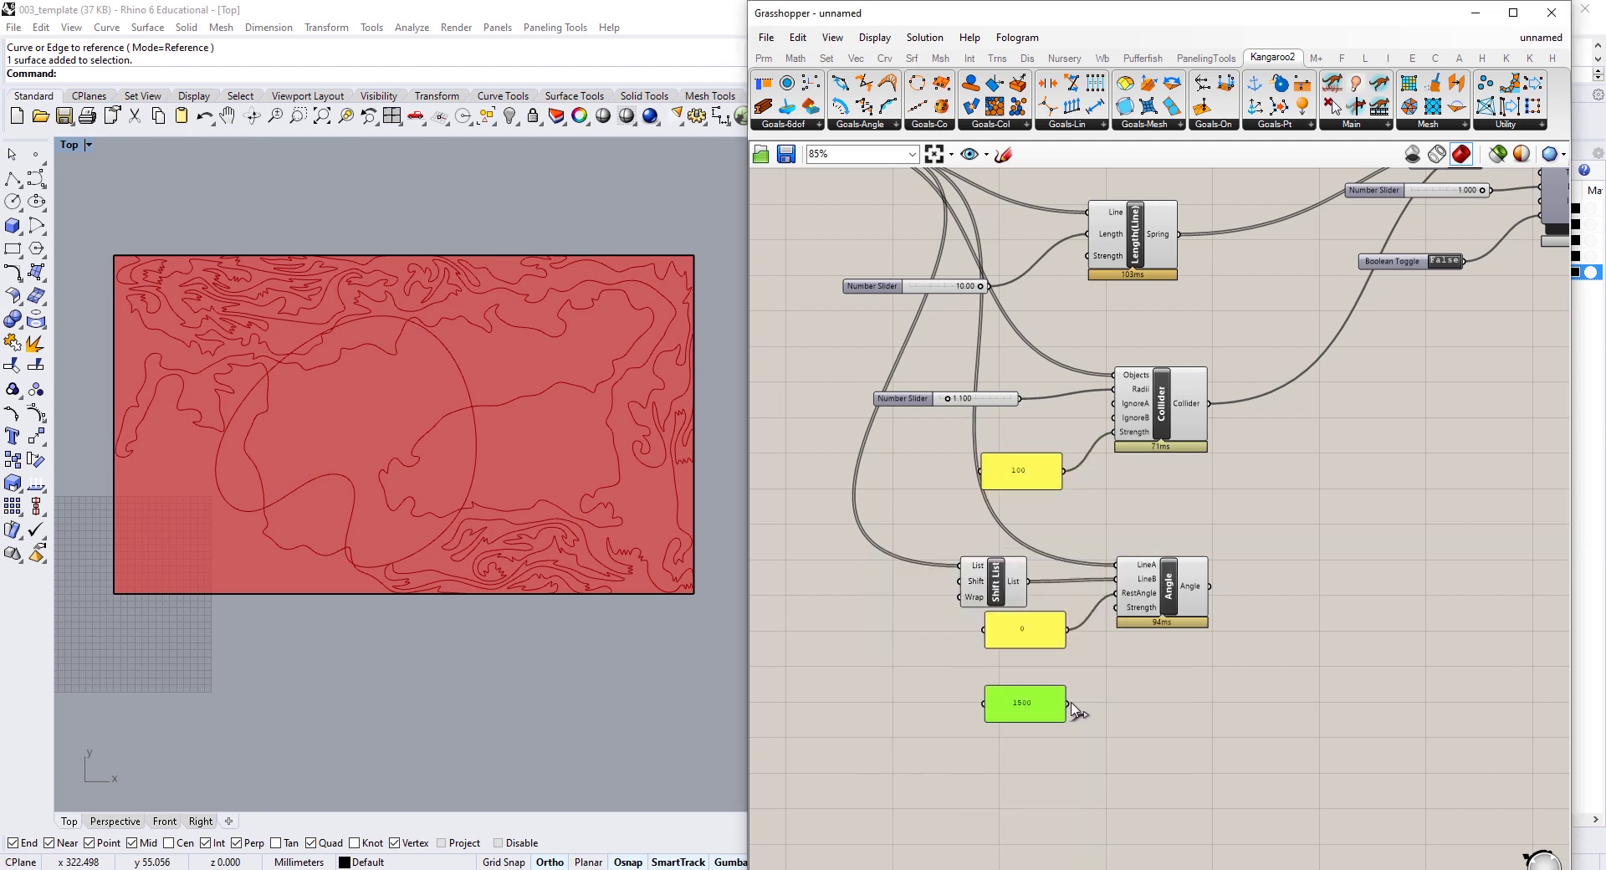
Step: Add the Angle goal to the BouncySolver's GoalObjects and restart the simulation with the Boolean Toggle set to True
right_click_drag(1230, 577, 895, 745)
left_click_drag(874, 754, 1214, 305, "shift")
right_click_drag(1143, 441, 1162, 474)
left_click(1149, 361)
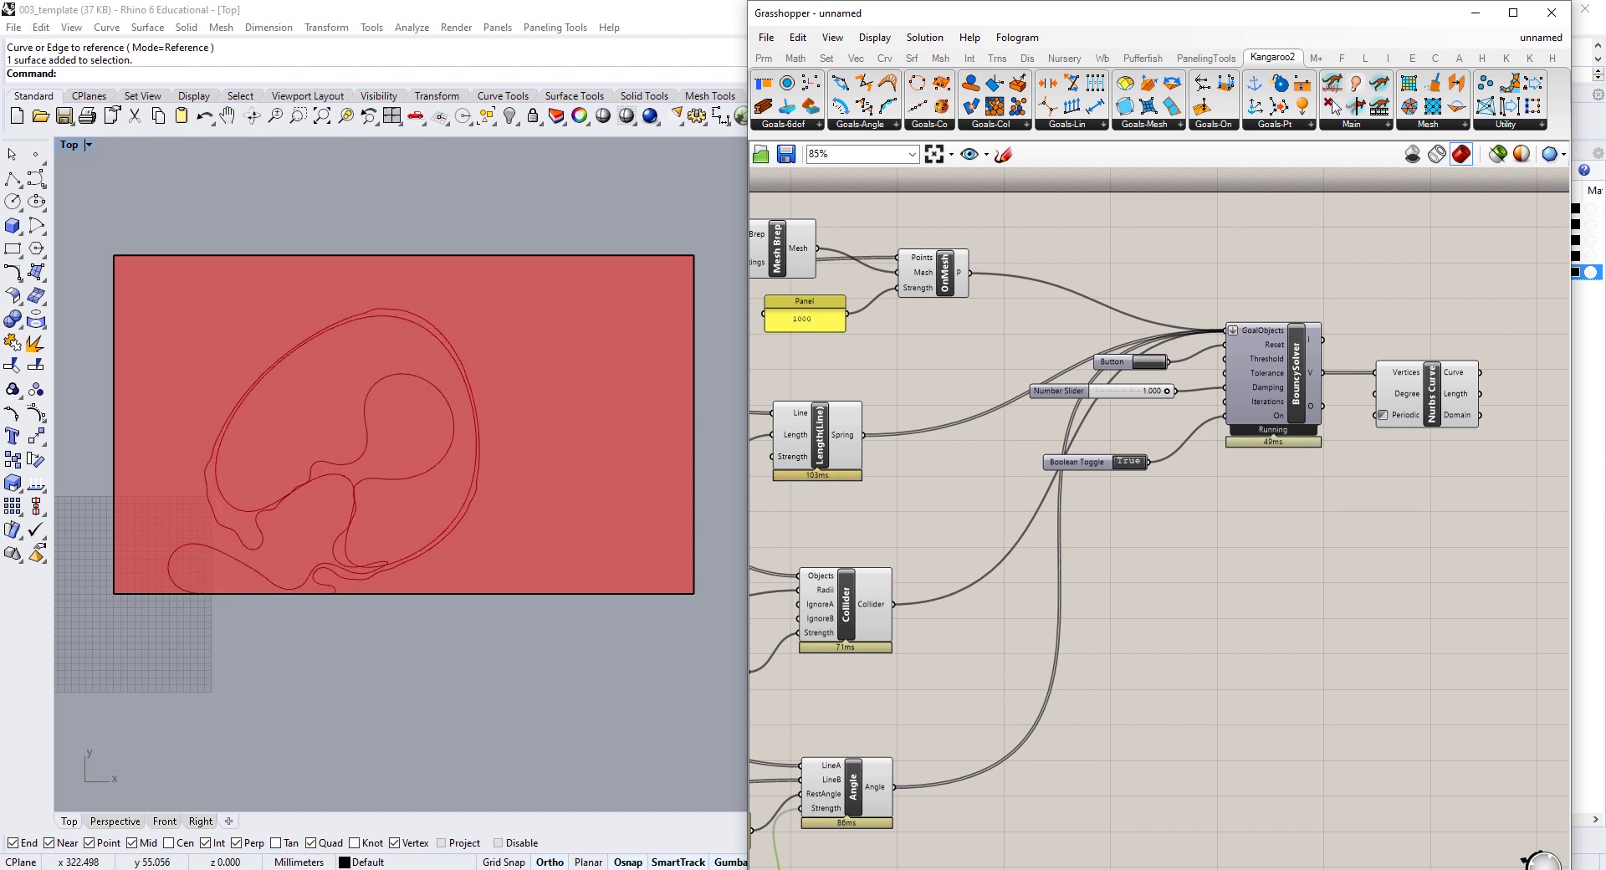
Step: Turn off the viewport preview of the Shift List that feeds the Angle goal
right_click_drag(795, 429, 1188, 242)
right_click(1083, 598)
left_click(1139, 632)
right_click_drag(1301, 572, 1132, 604)
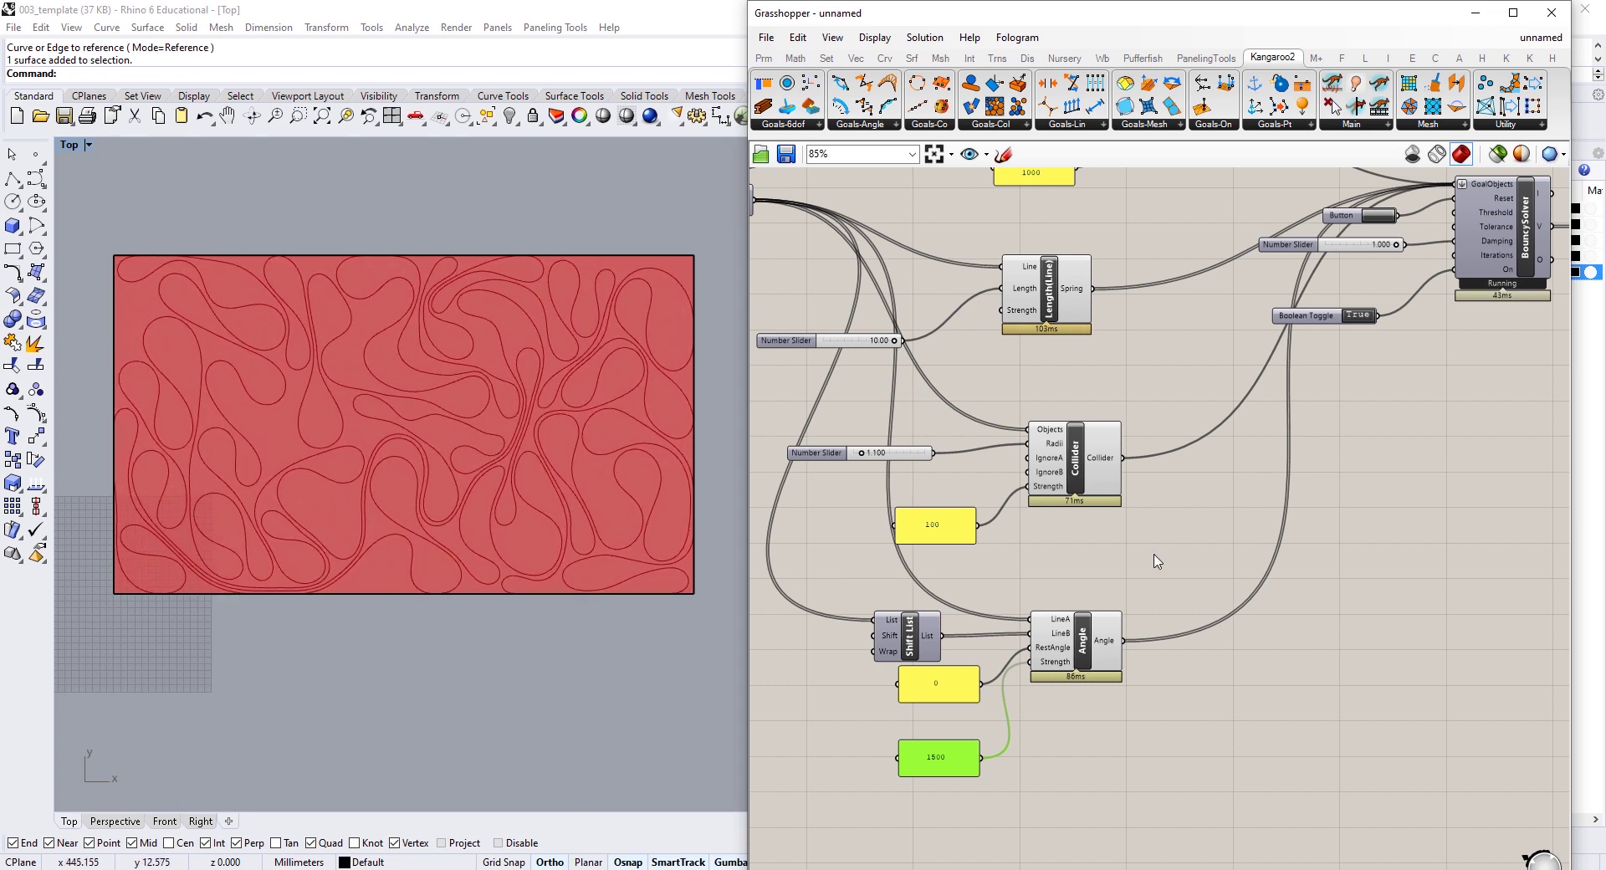
left_click(569, 639)
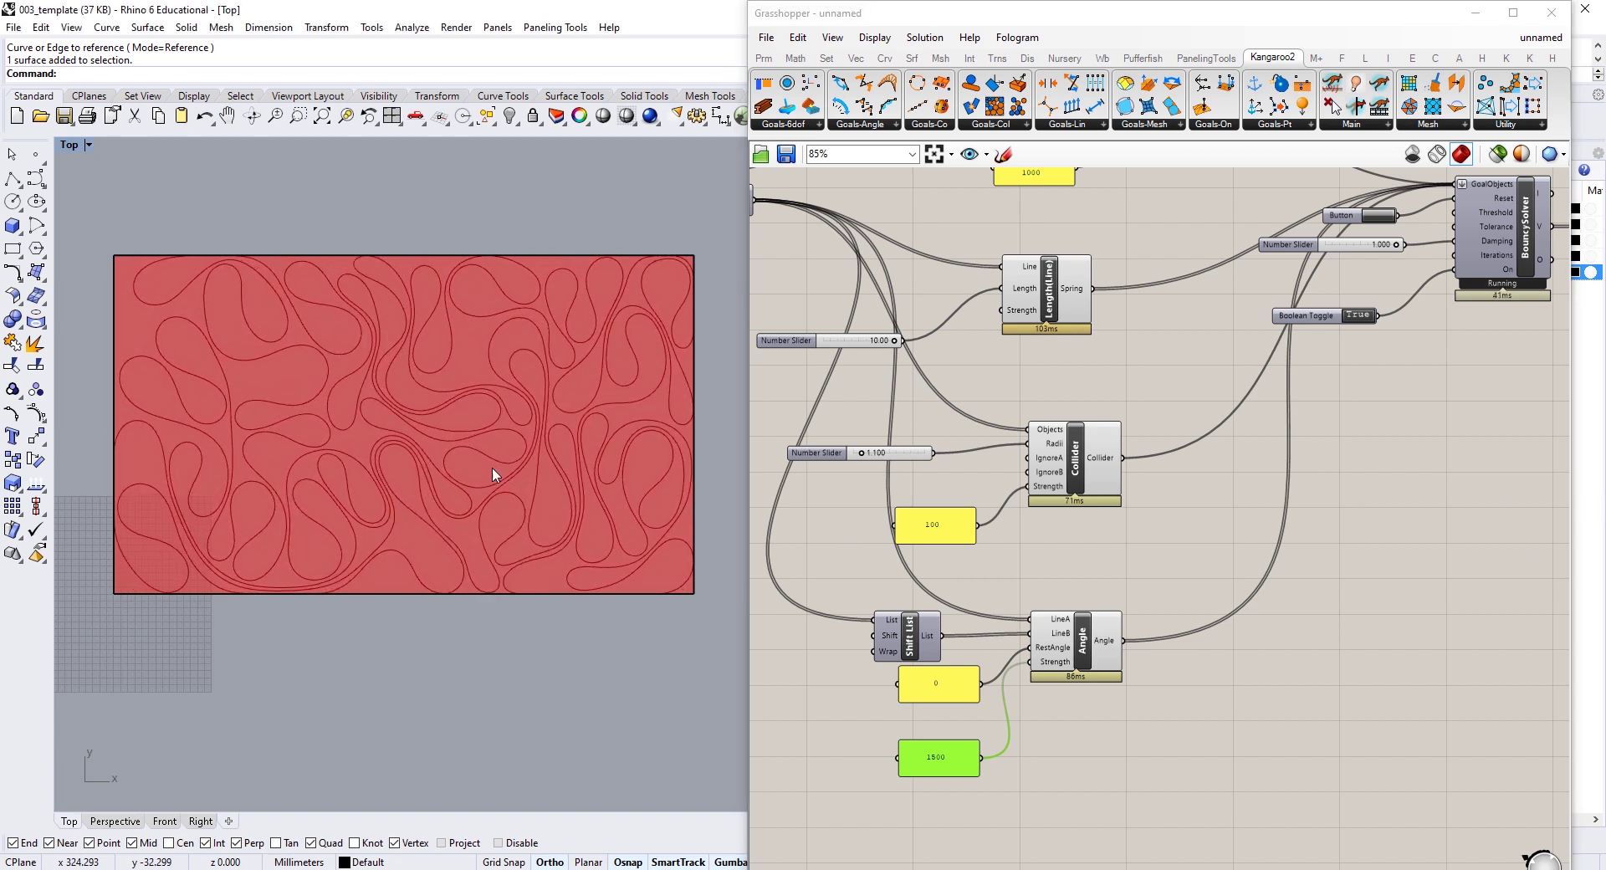
Step: Pause the simulation and add a Number Slider of 2000 as the Divide Curve component's Count
right_click_drag(1311, 340, 1127, 430)
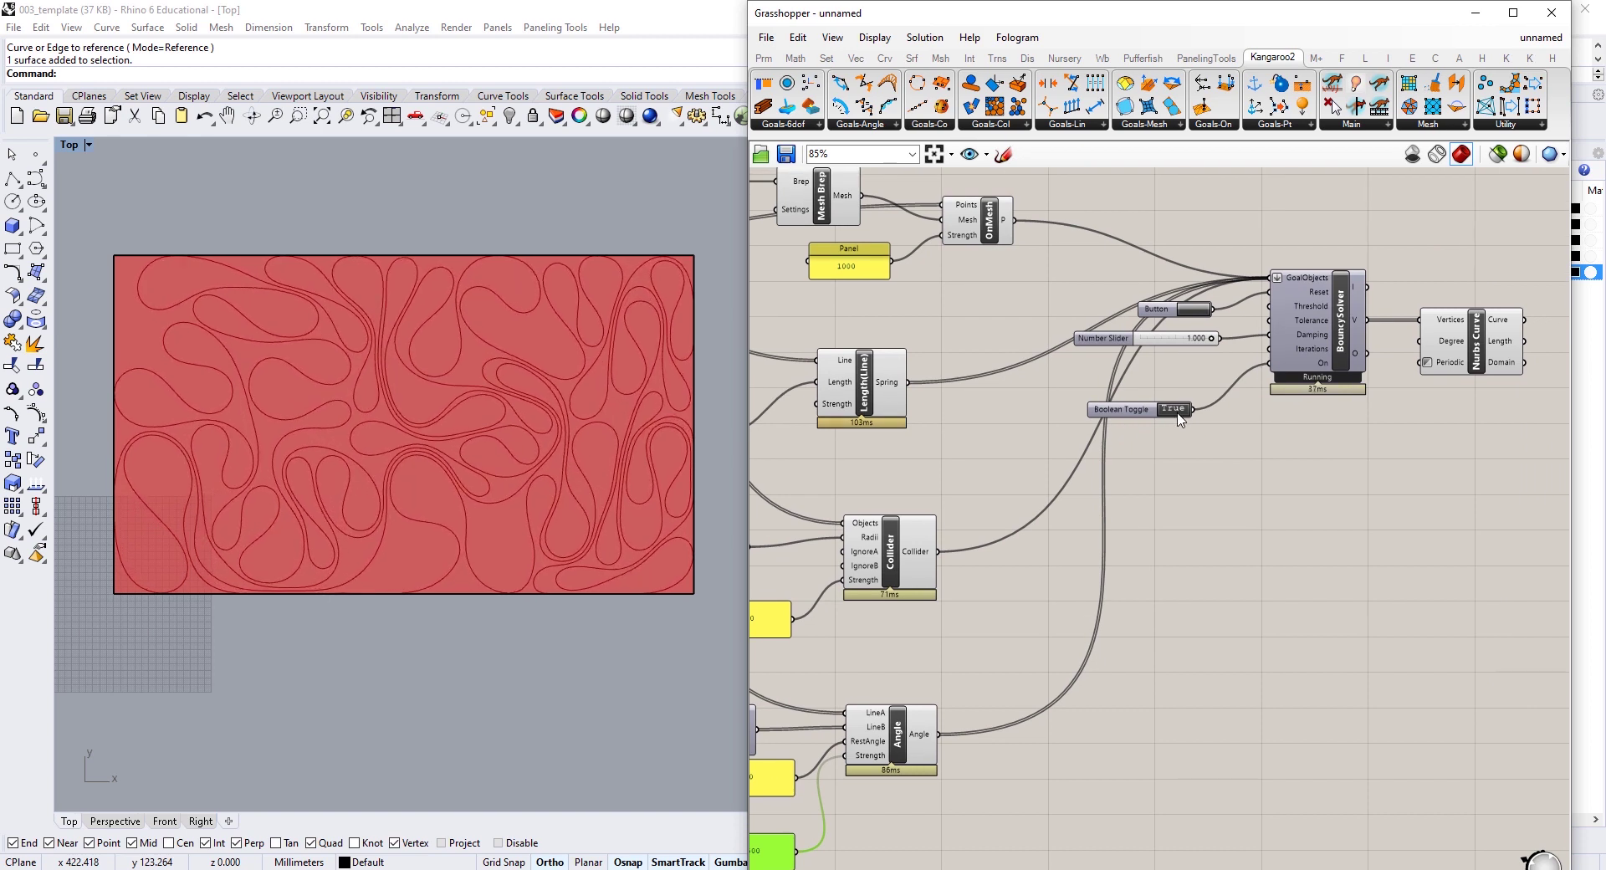
double_click(1175, 410)
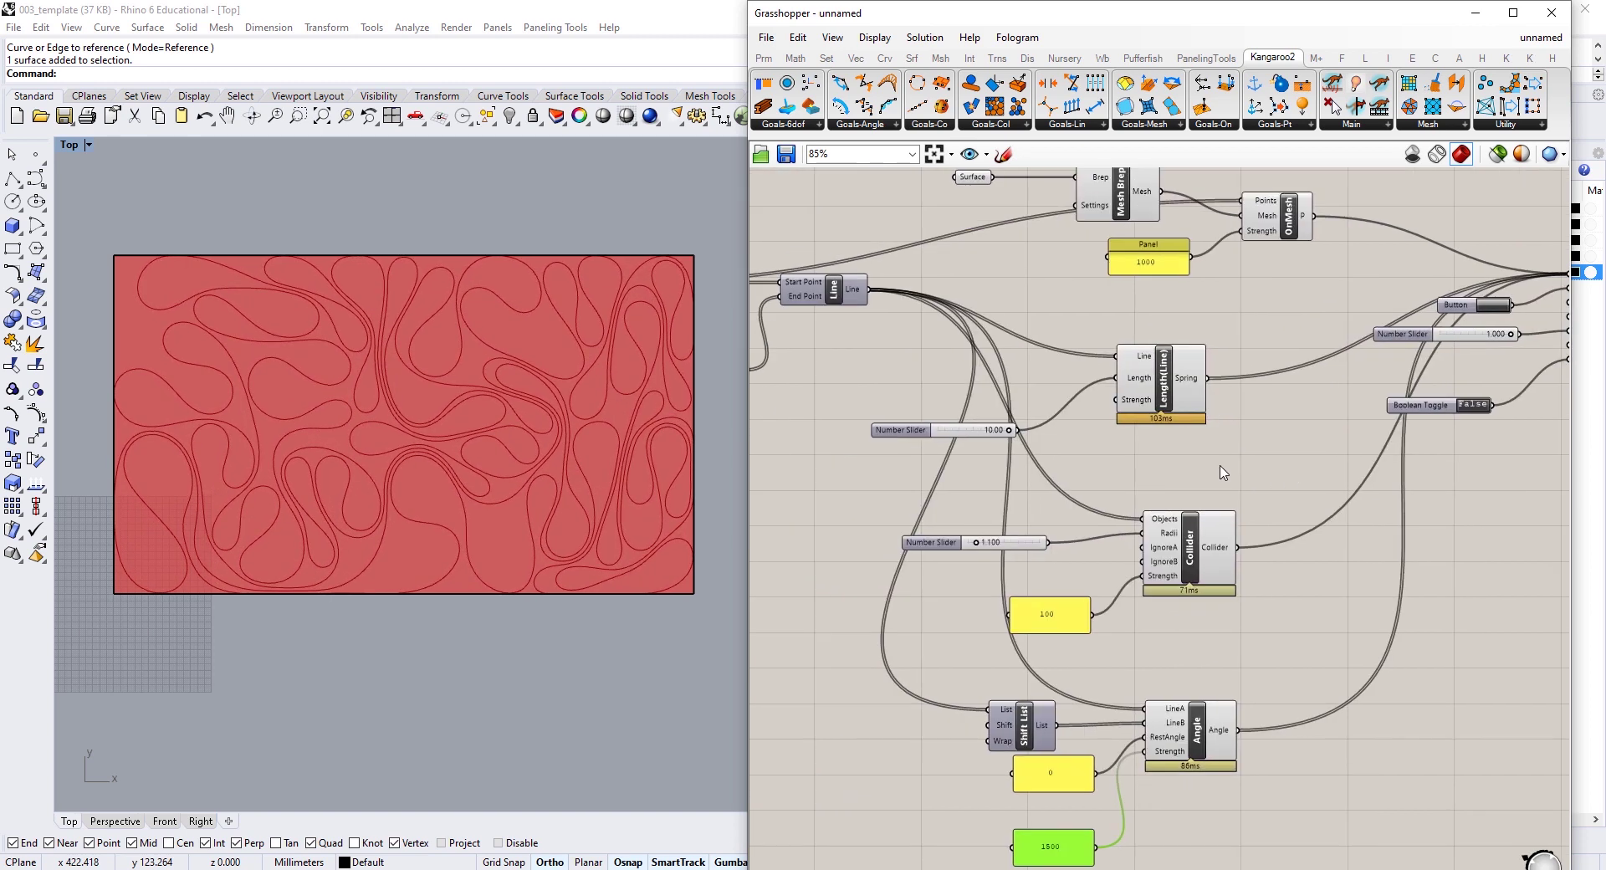
scroll(1220, 472, "down", 3)
right_click_drag(1220, 472, 1371, 470)
scroll(934, 466, "up", 5)
double_click(934, 465)
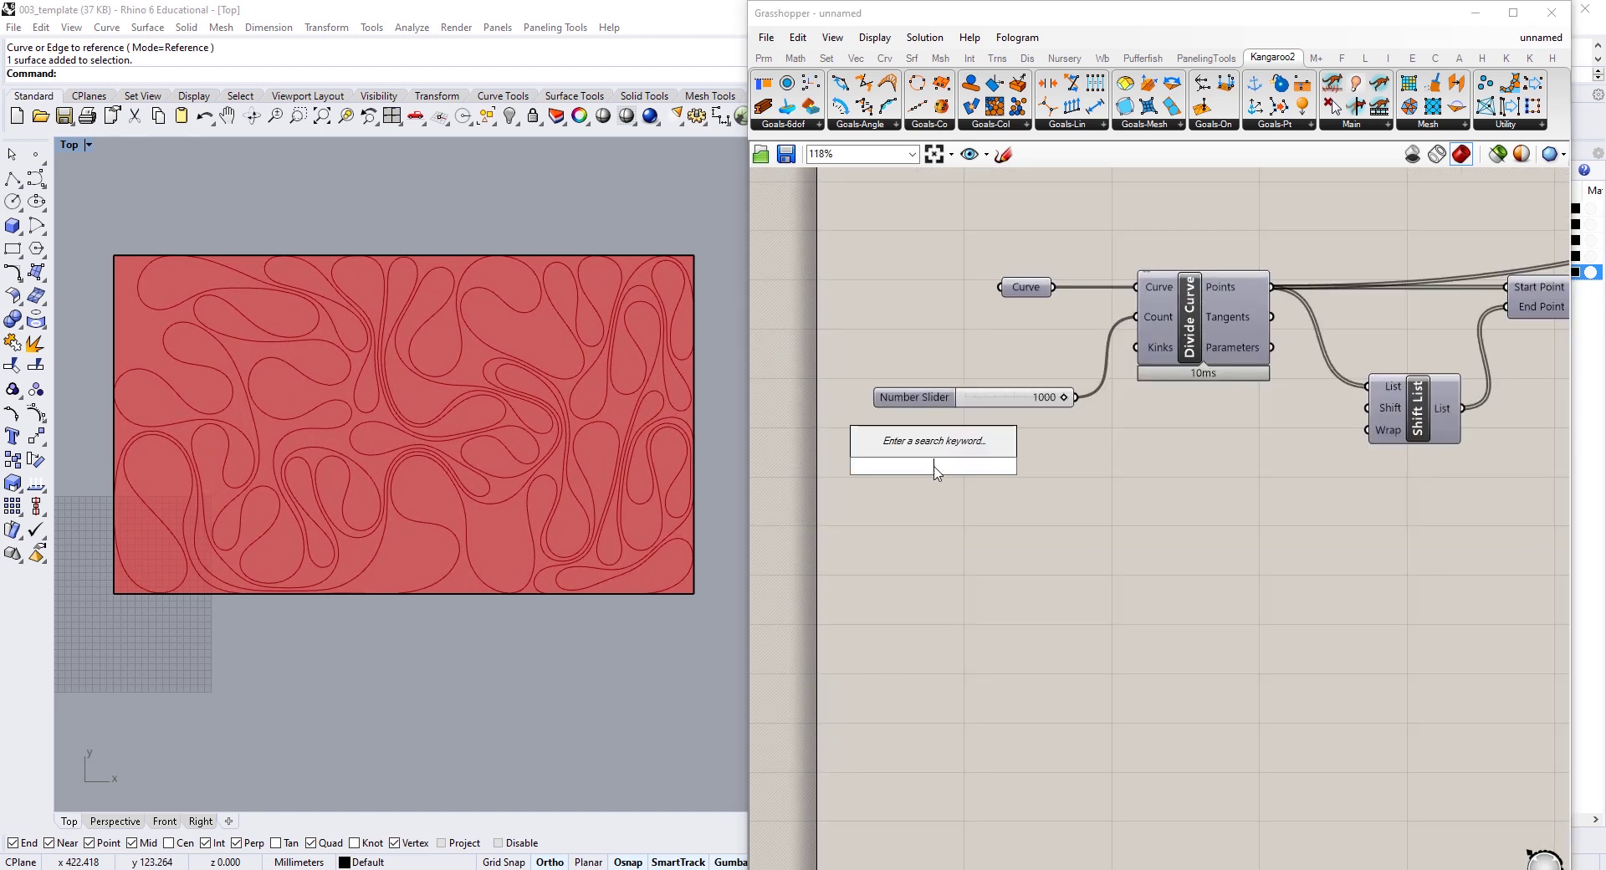
type("2000")
key("Return")
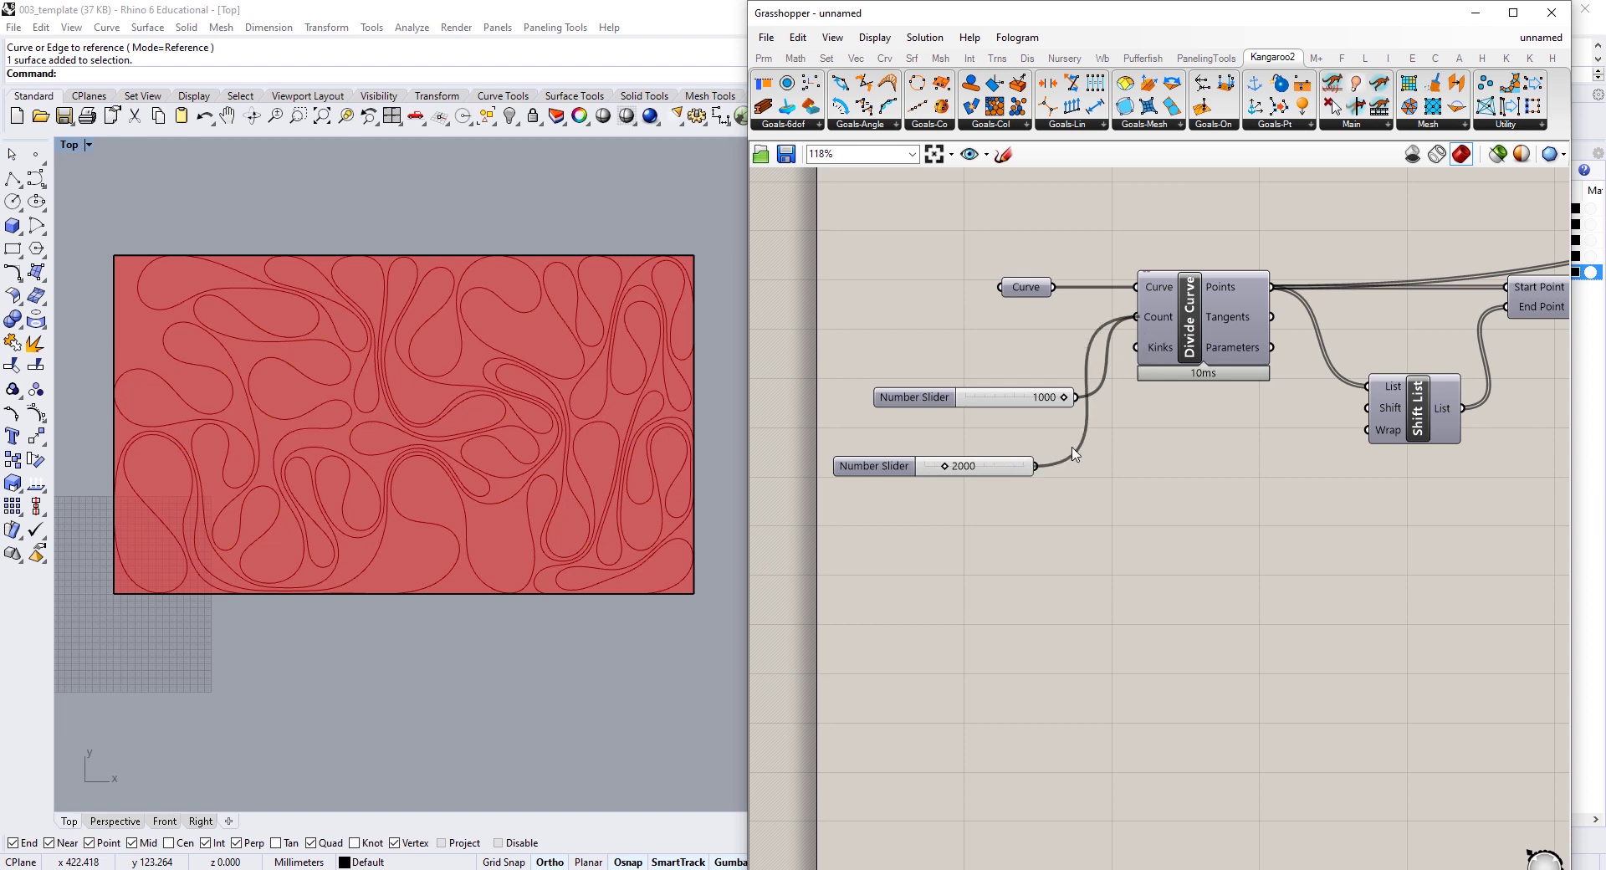
Step: Reset the BouncySolver to load the curve divided with the new count
scroll(1149, 456, "down", 4)
right_click_drag(1338, 439, 1209, 427)
right_click_drag(1474, 407, 1266, 396)
left_click(1294, 342)
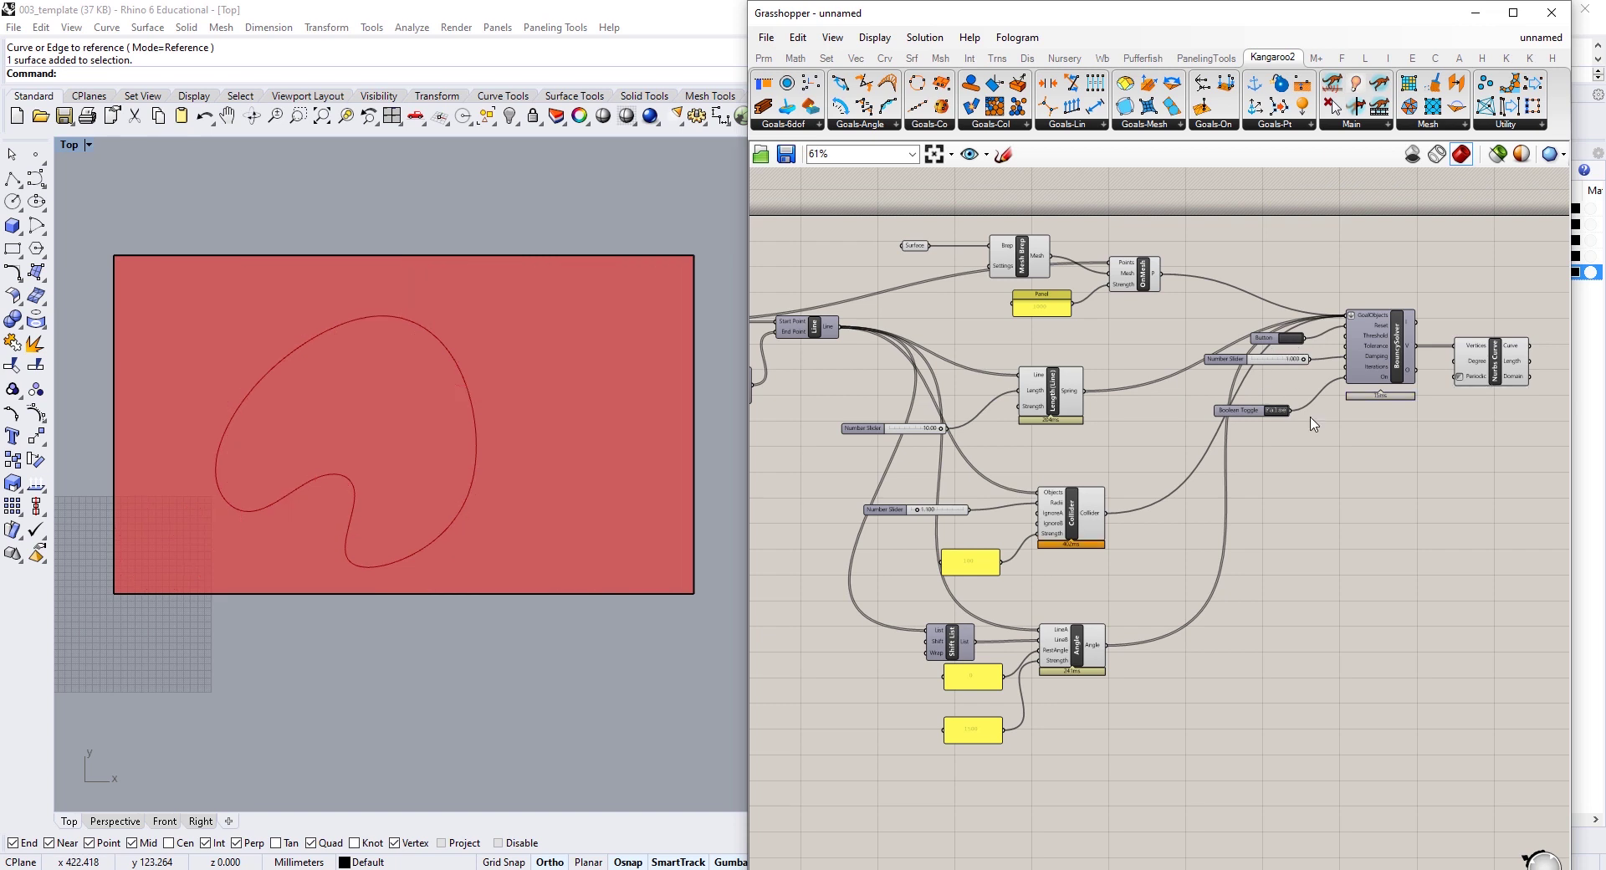
Step: Run the simulation afresh from the original curve, and pause it by setting the Boolean Toggle to False
scroll(1279, 401, "up", 4)
double_click(973, 460)
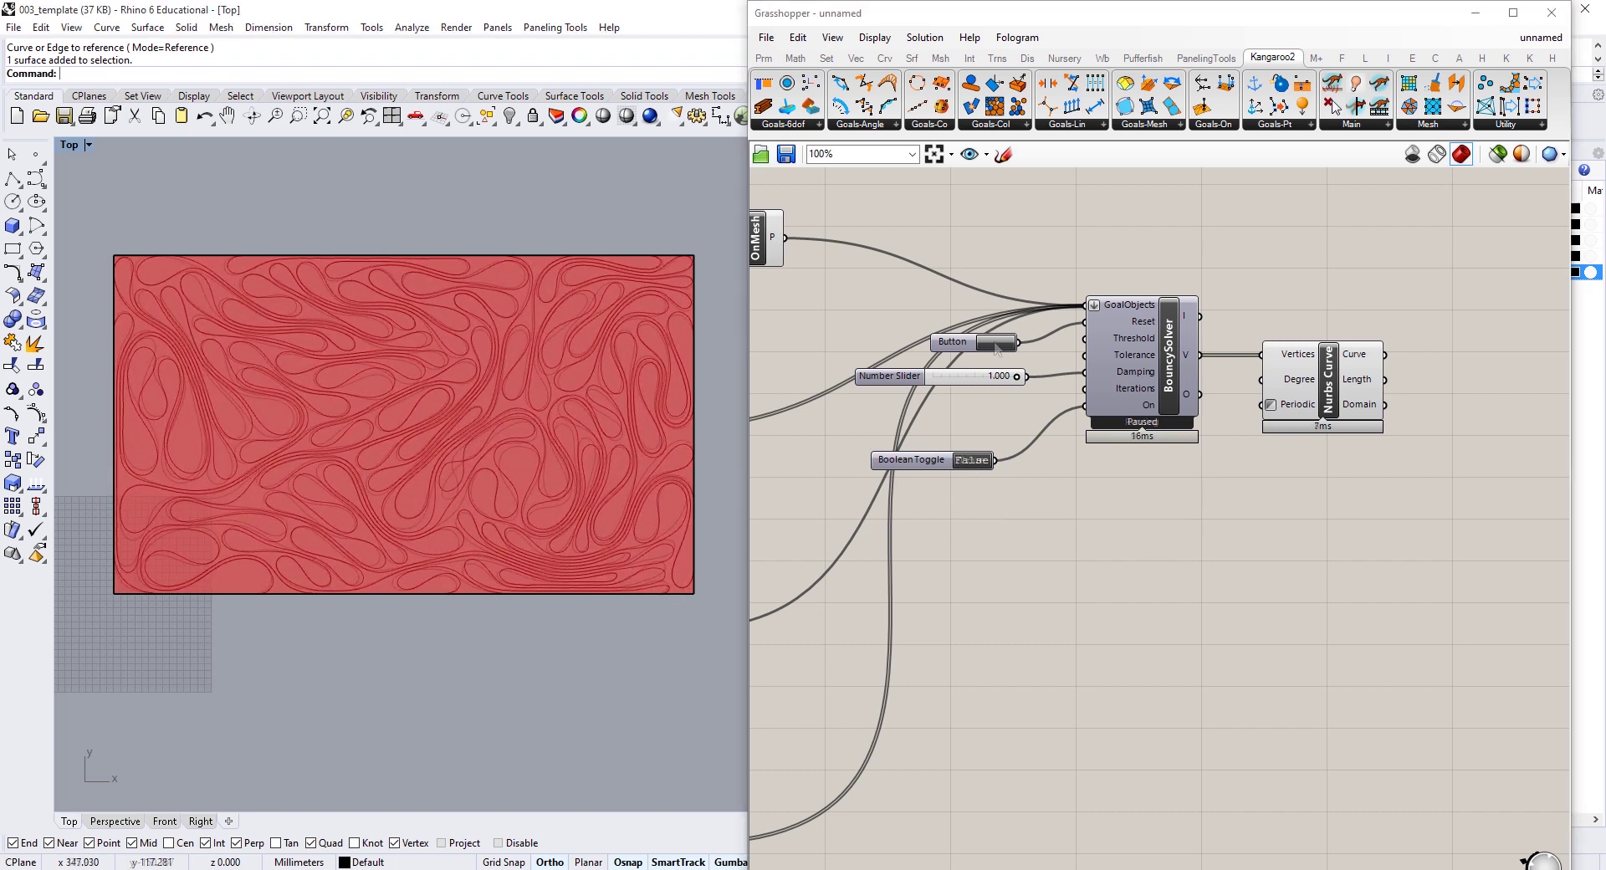
left_click(996, 342)
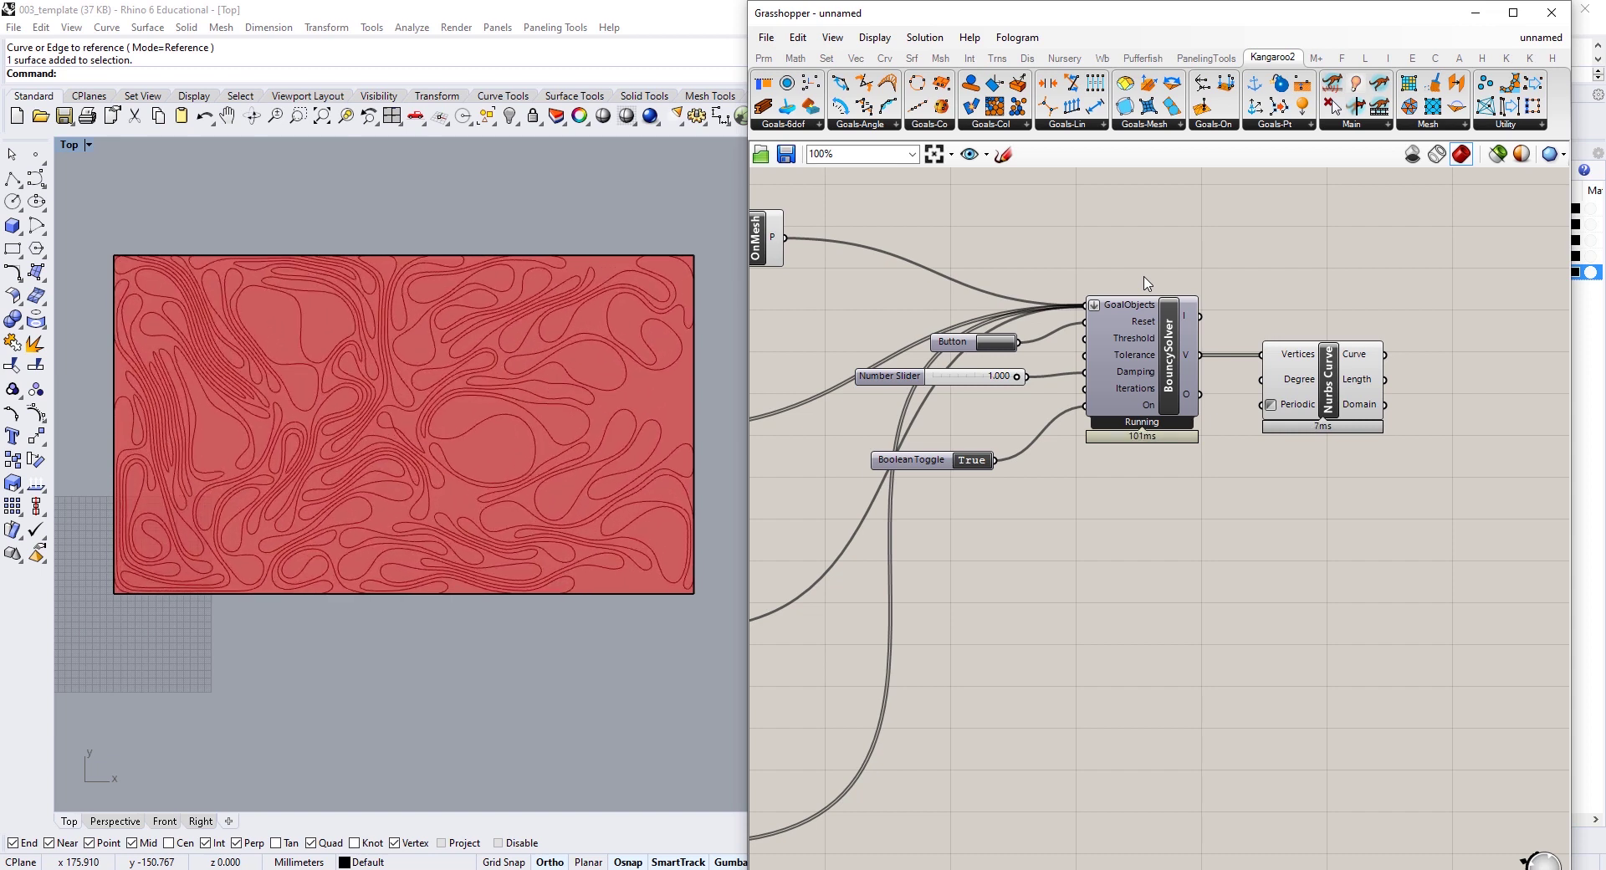
left_click(963, 464)
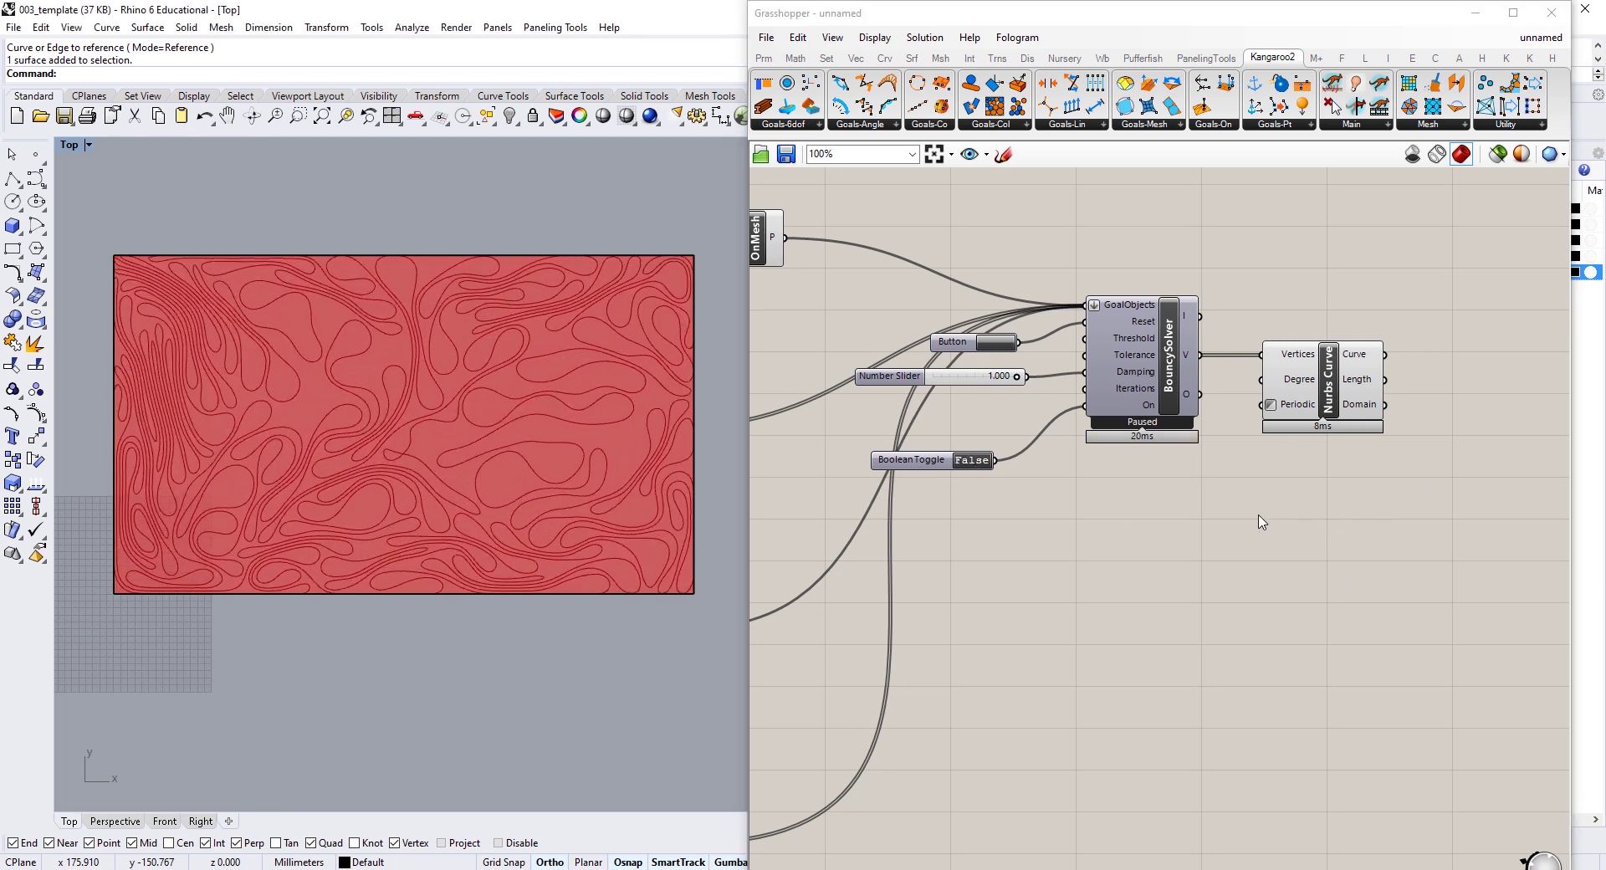
Step: Move the entire definition down and to the right to free canvas space above it
scroll(1268, 514, "down", 5)
left_click_drag(1430, 387, 771, 652)
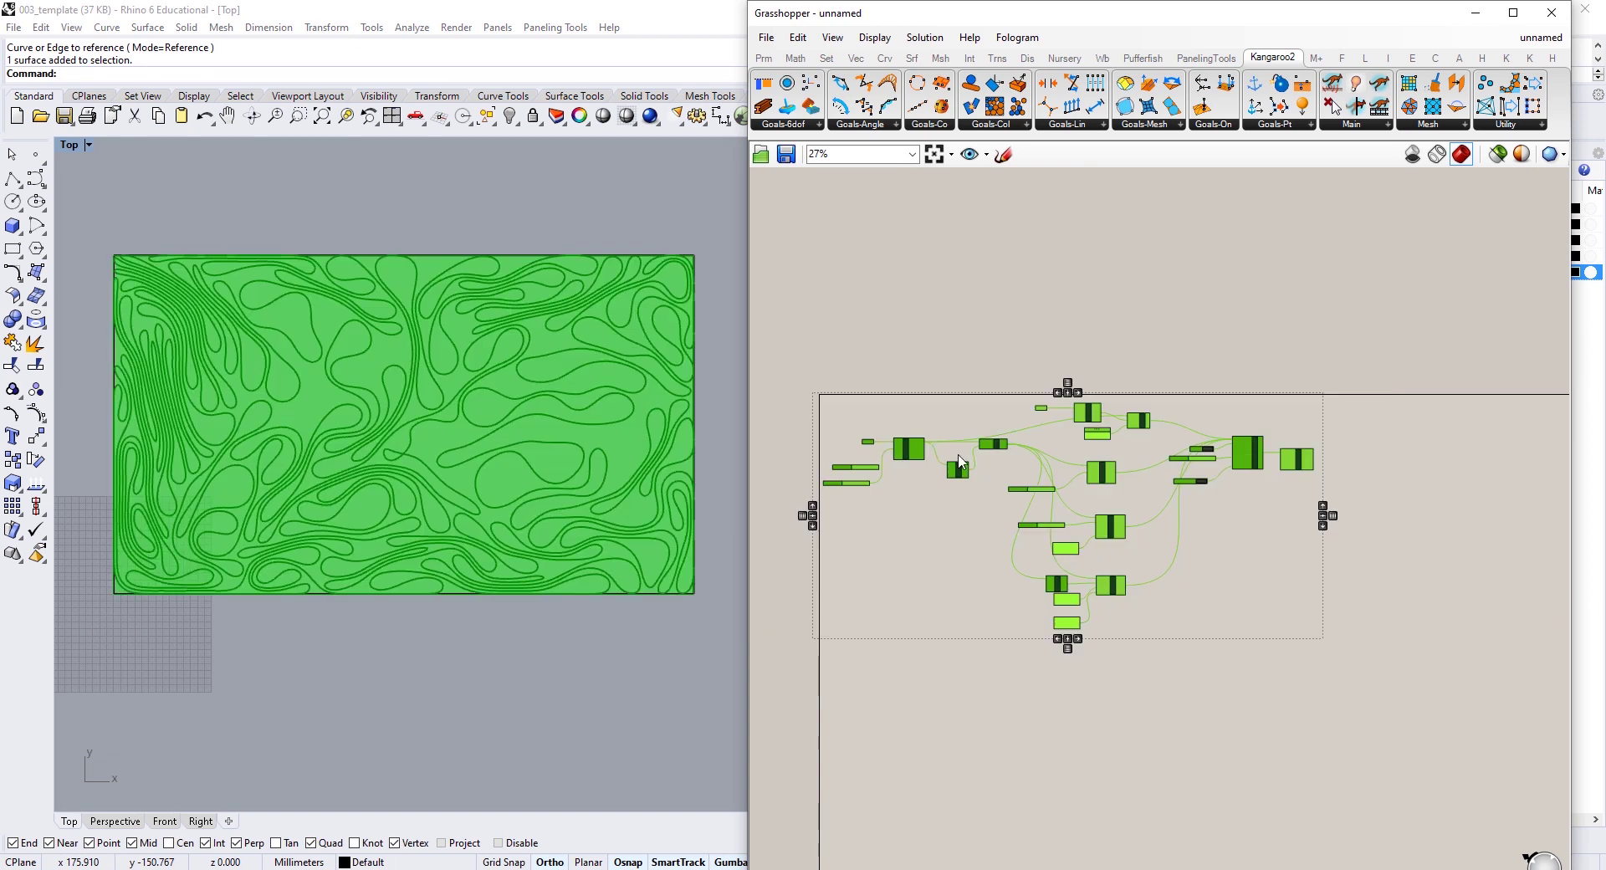
left_click_drag(959, 478, 1181, 724)
right_click_drag(1218, 646, 1129, 476)
left_click(1342, 481)
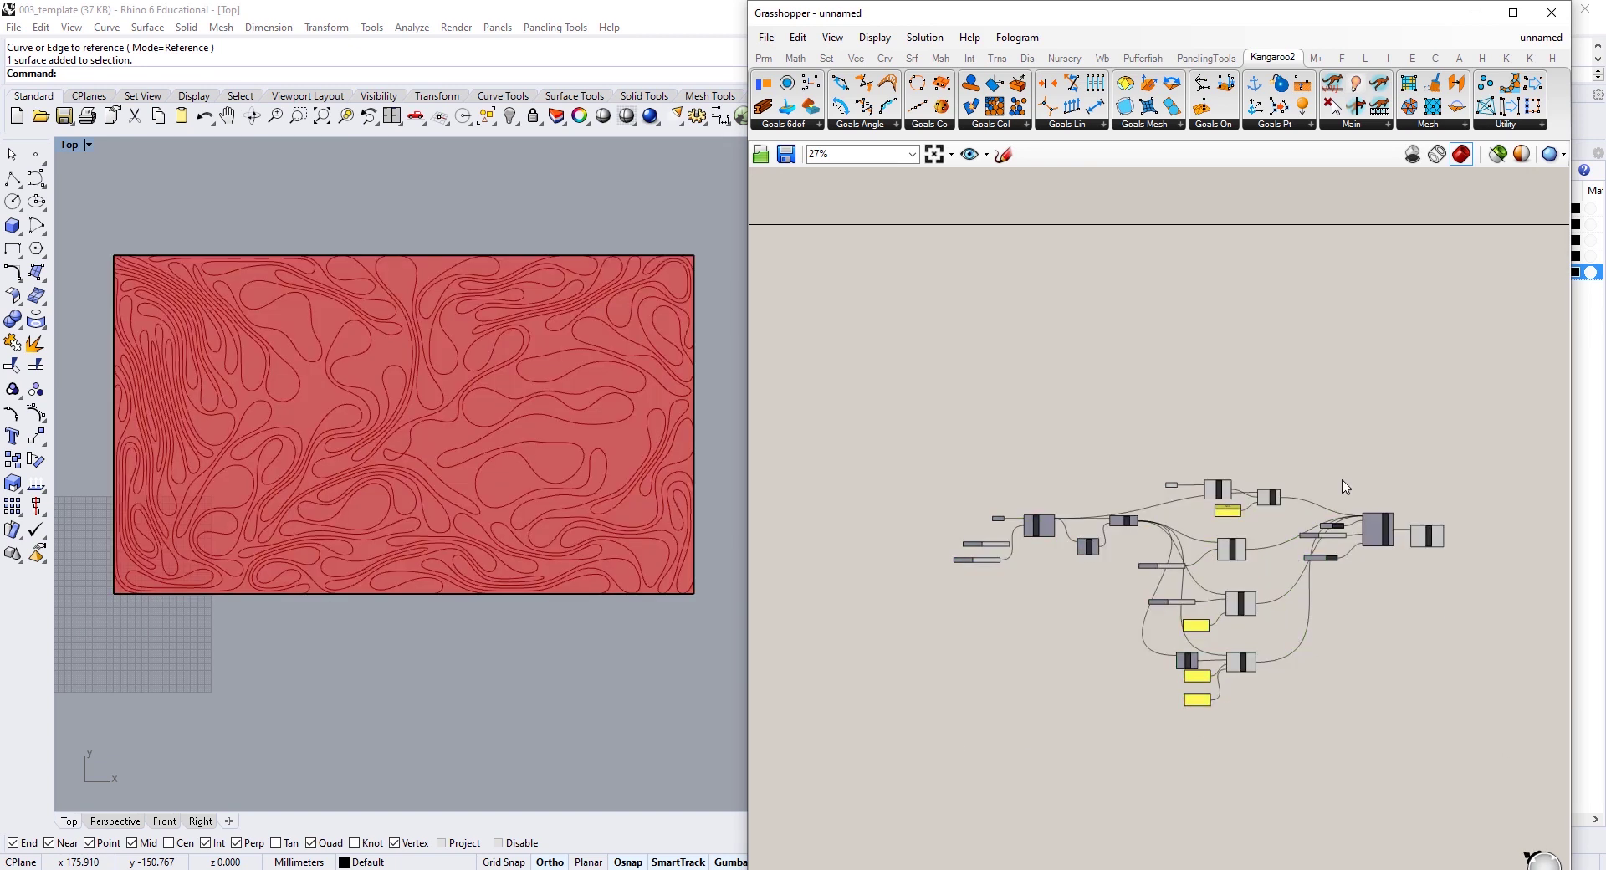
Step: Turn off the viewport previews of all components except the final Nurbs Curve
left_click_drag(1343, 480, 941, 719)
right_click(1135, 430)
left_click(1189, 457)
left_click(1249, 413)
Step: Narrow the Grasshopper window to expose the Rhino layer list, and hide the layer holding the base surface
left_click(1587, 465)
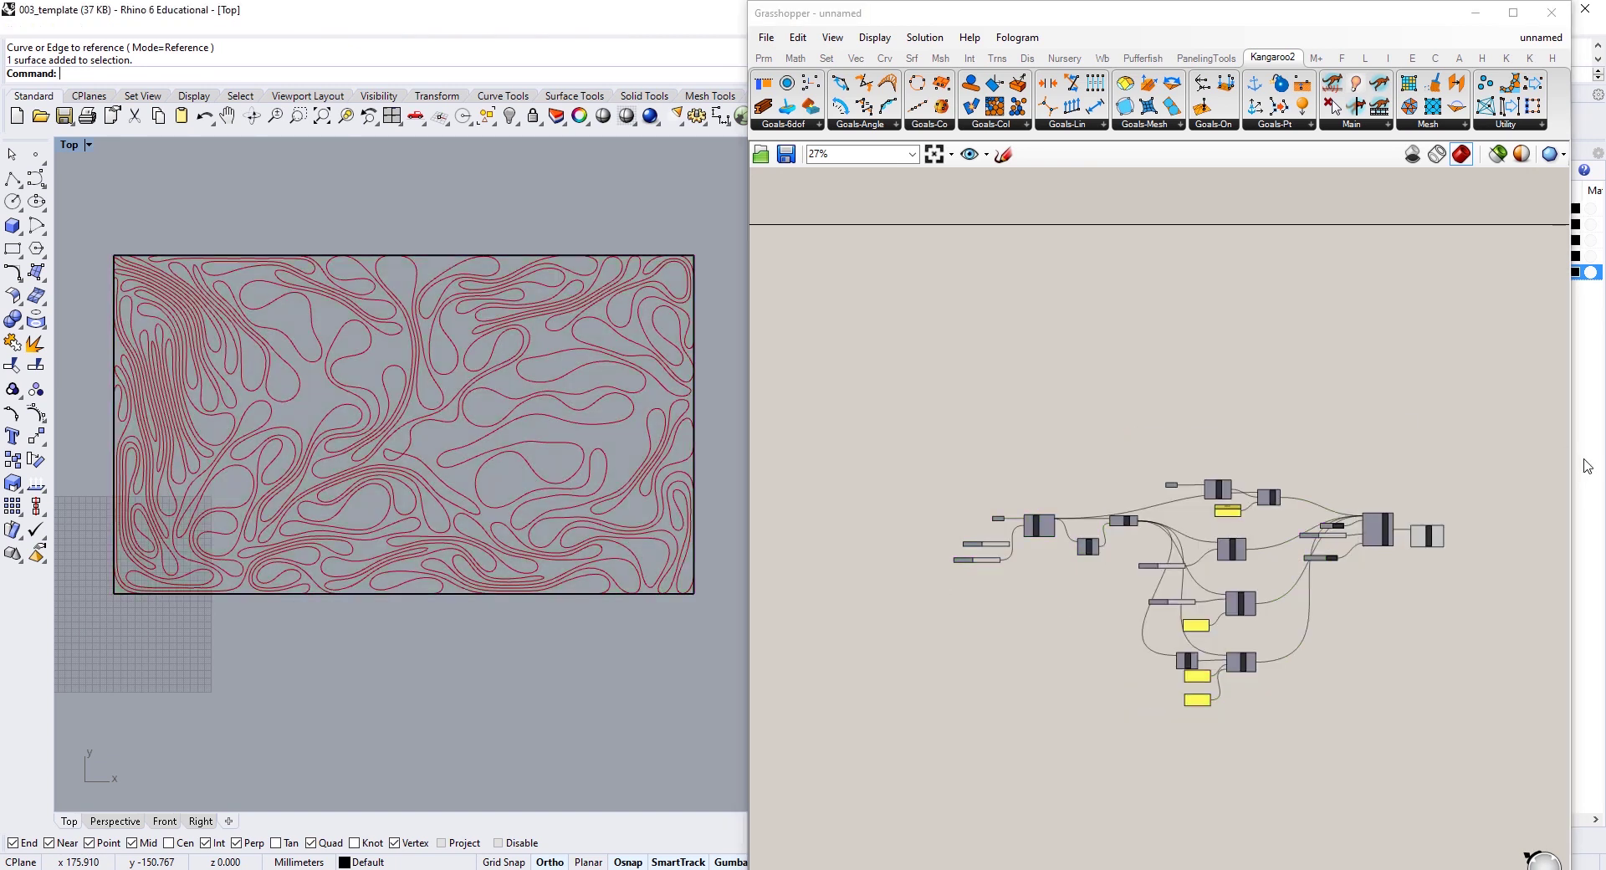
left_click(1570, 463)
left_click_drag(1322, 471, 1503, 437)
left_click(1546, 272)
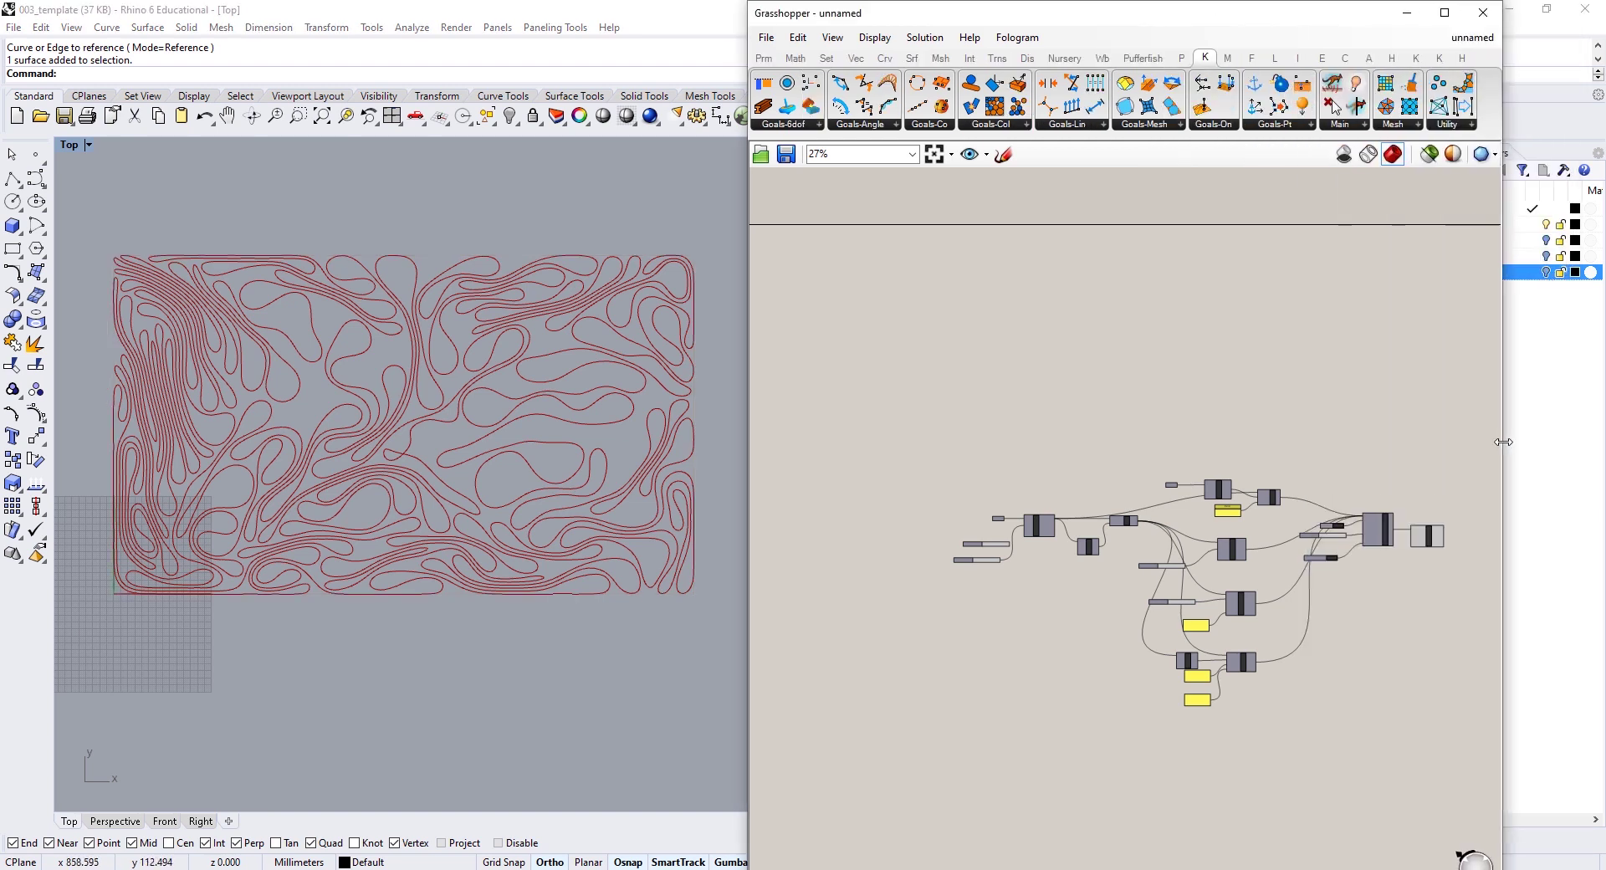
Step: Switch Rhino from the Top view to a maximized Perspective view and orbit around the grown curve
double_click(69, 144)
double_click(734, 146)
right_click_drag(434, 405, 418, 376)
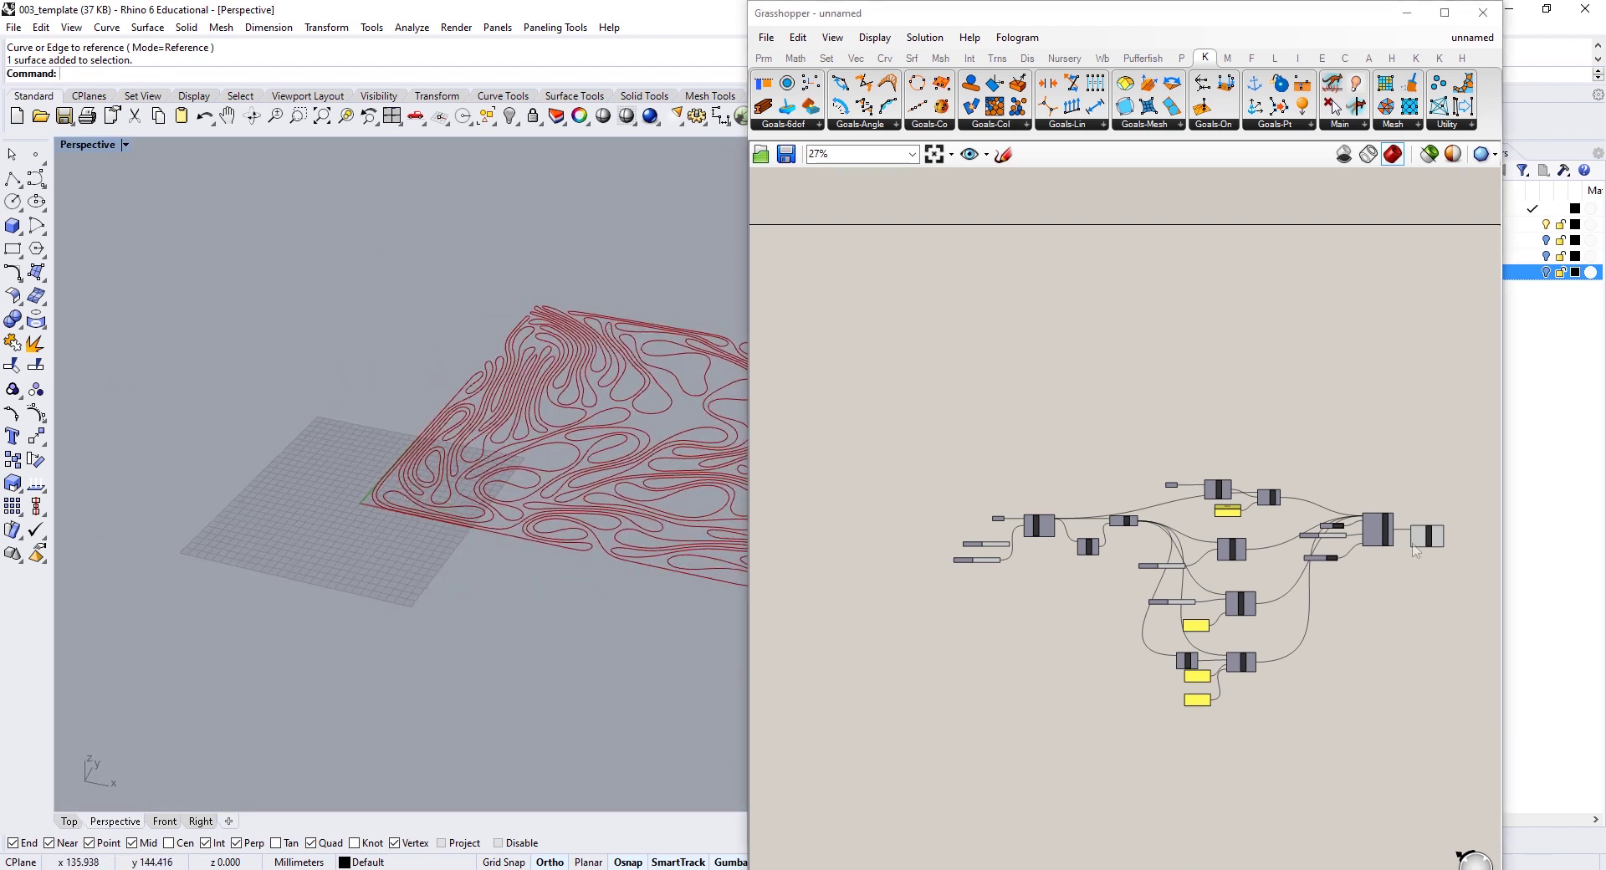
Step: Add a Polygon component in the empty canvas area above the definition
scroll(864, 251, "up", 4)
right_click_drag(864, 251, 894, 402)
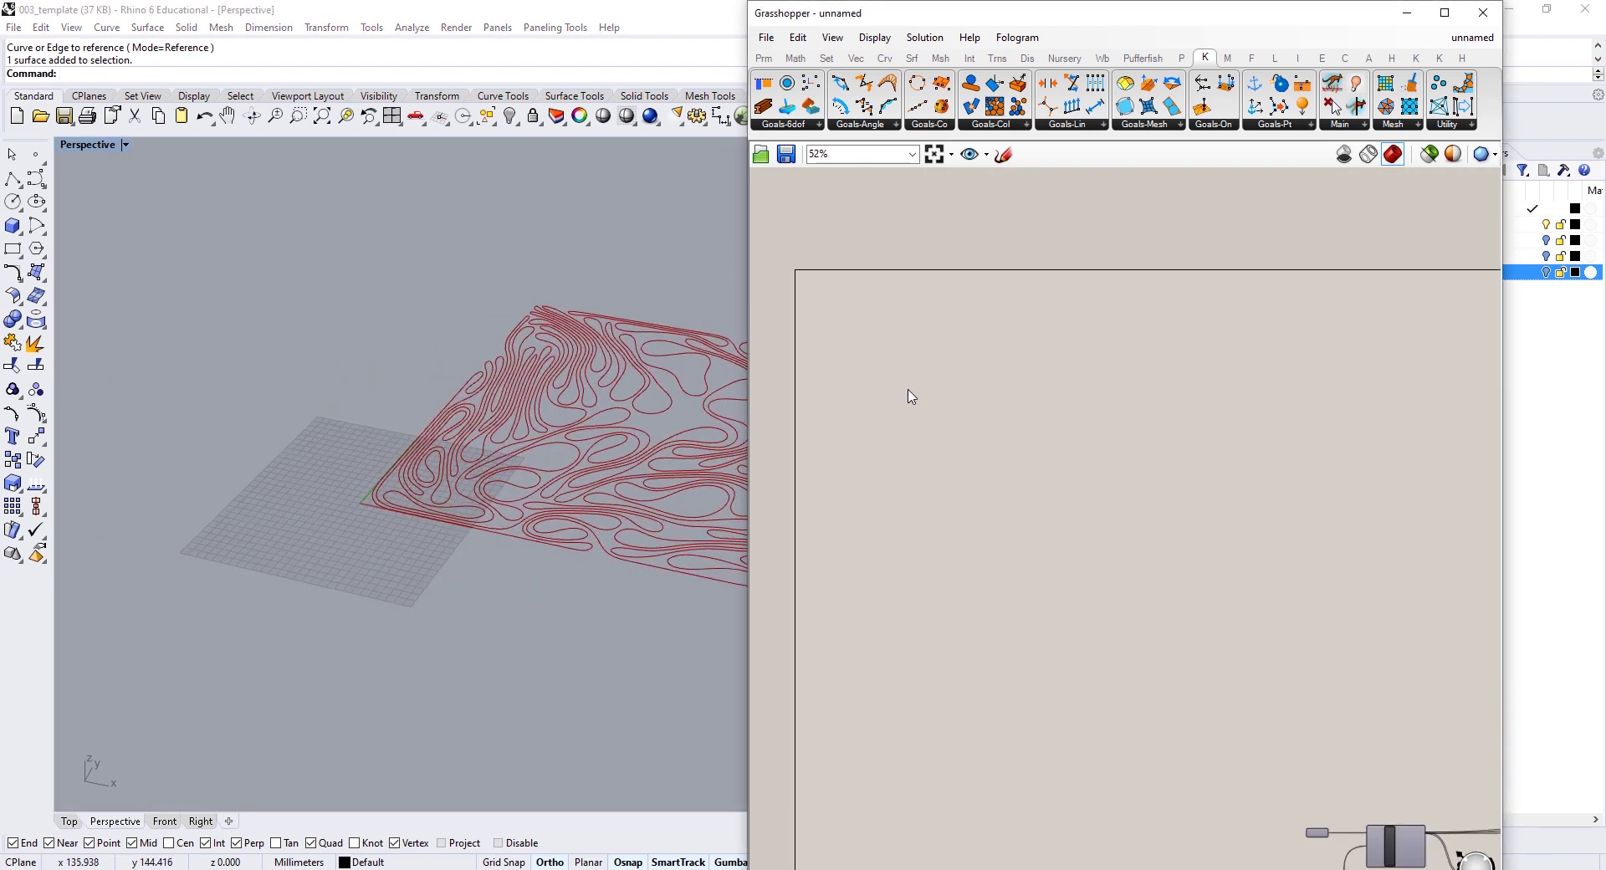
double_click(911, 396)
type("polygon")
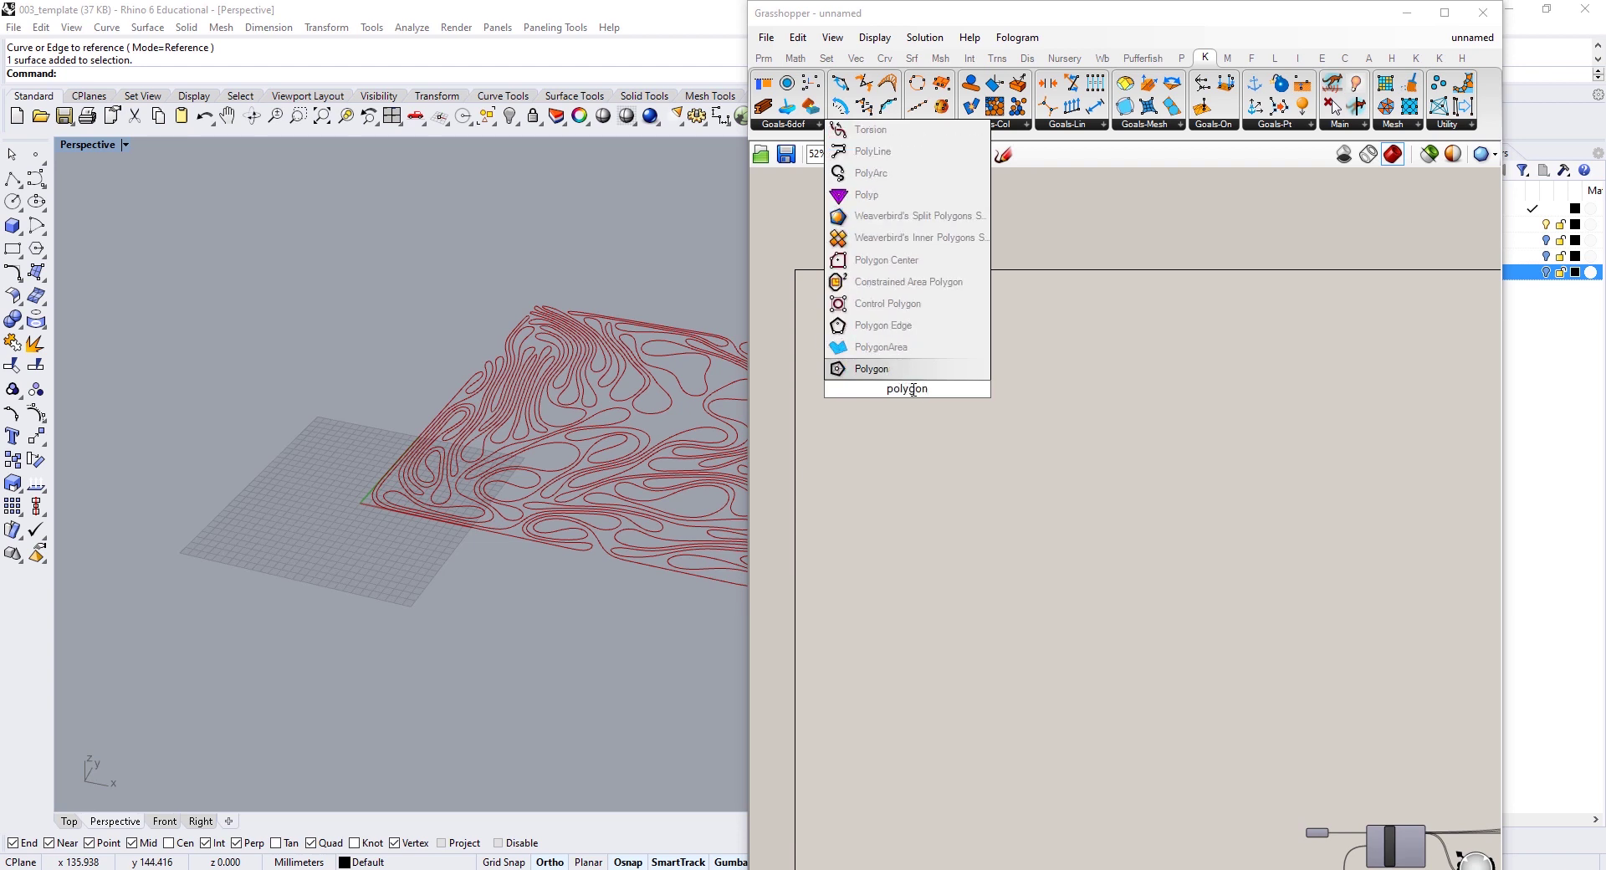
key("Return")
scroll(932, 336, "up", 3)
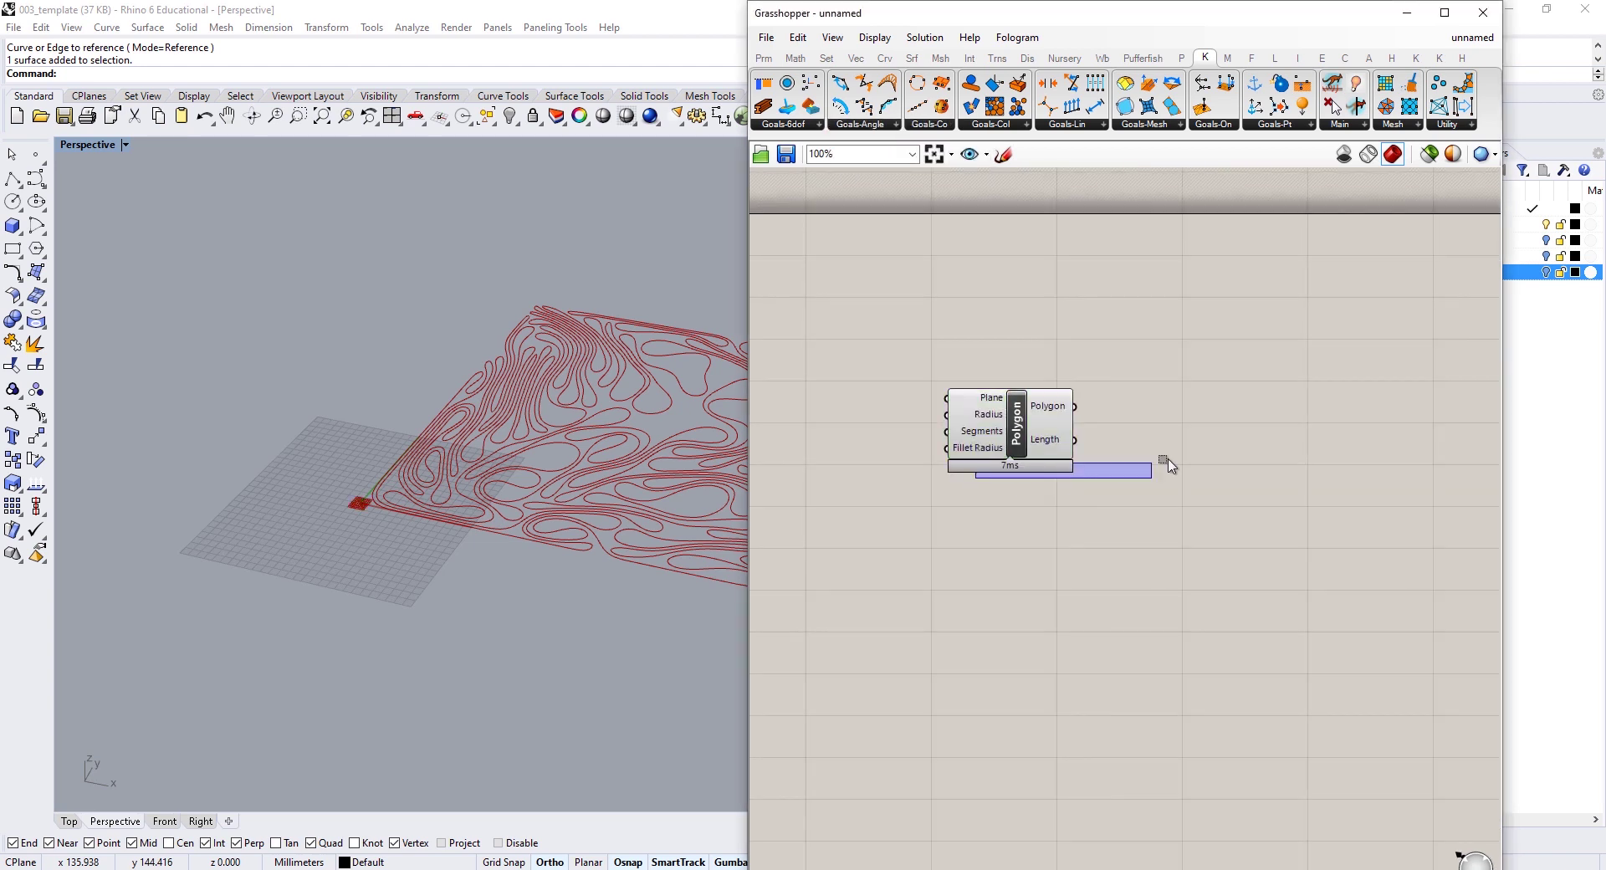
Step: Shift the Polygon component across the canvas to leave room for its input sliders
left_click(1068, 430)
left_click_drag(1068, 430, 1236, 406)
left_click(917, 425)
double_click(917, 425)
type("50;.0")
key("BackSpace")
key("BackSpace")
key("BackSpace")
type(".0")
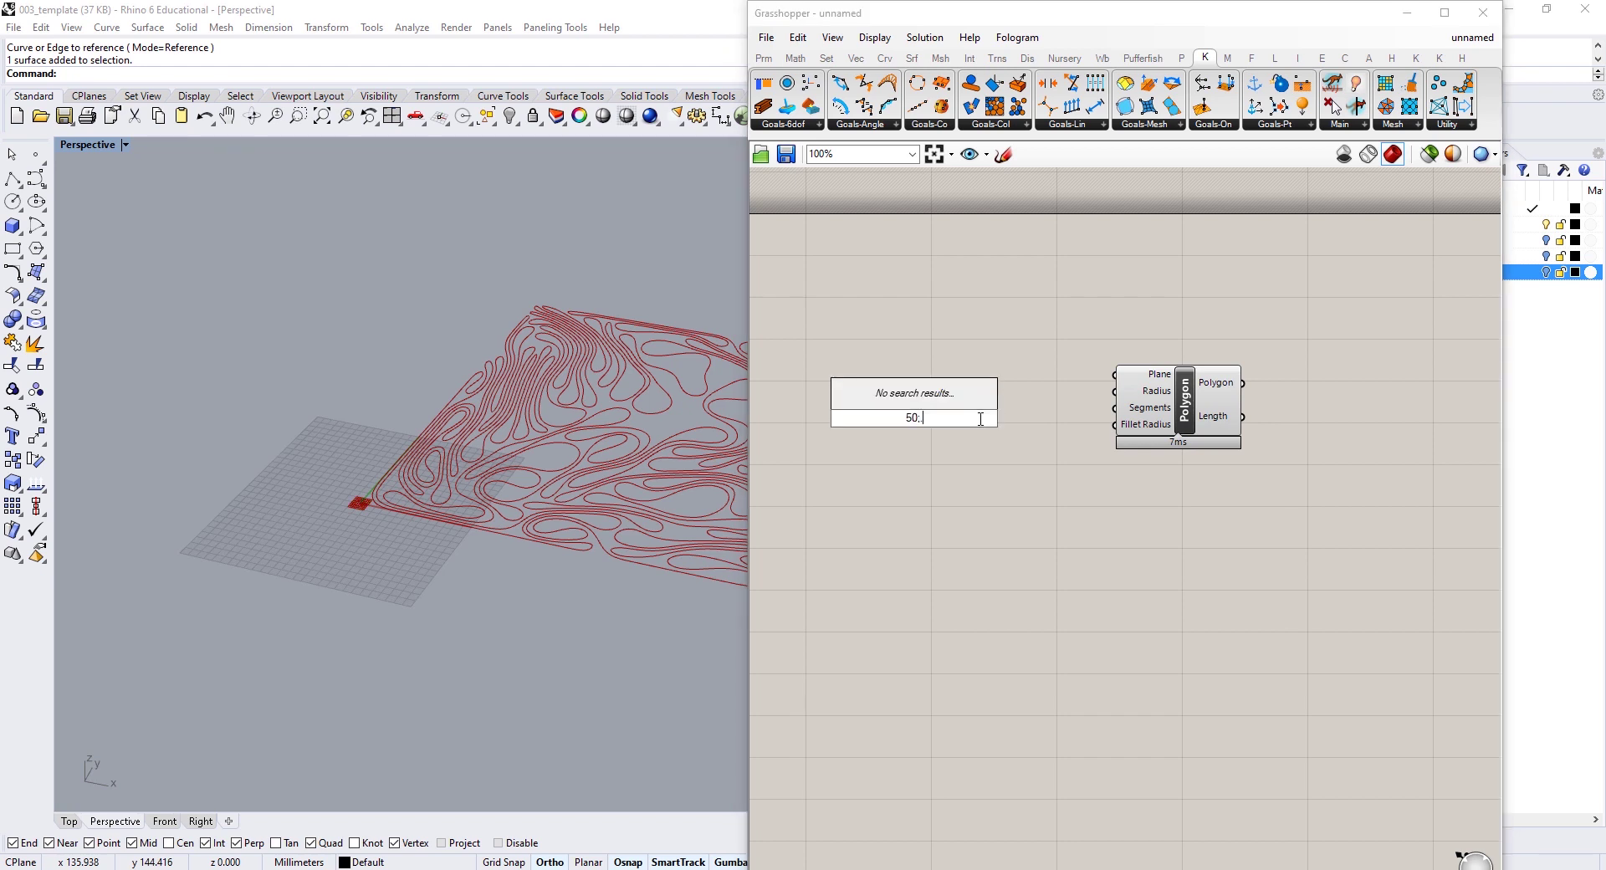
key("Return")
left_click(951, 434)
key("Delete")
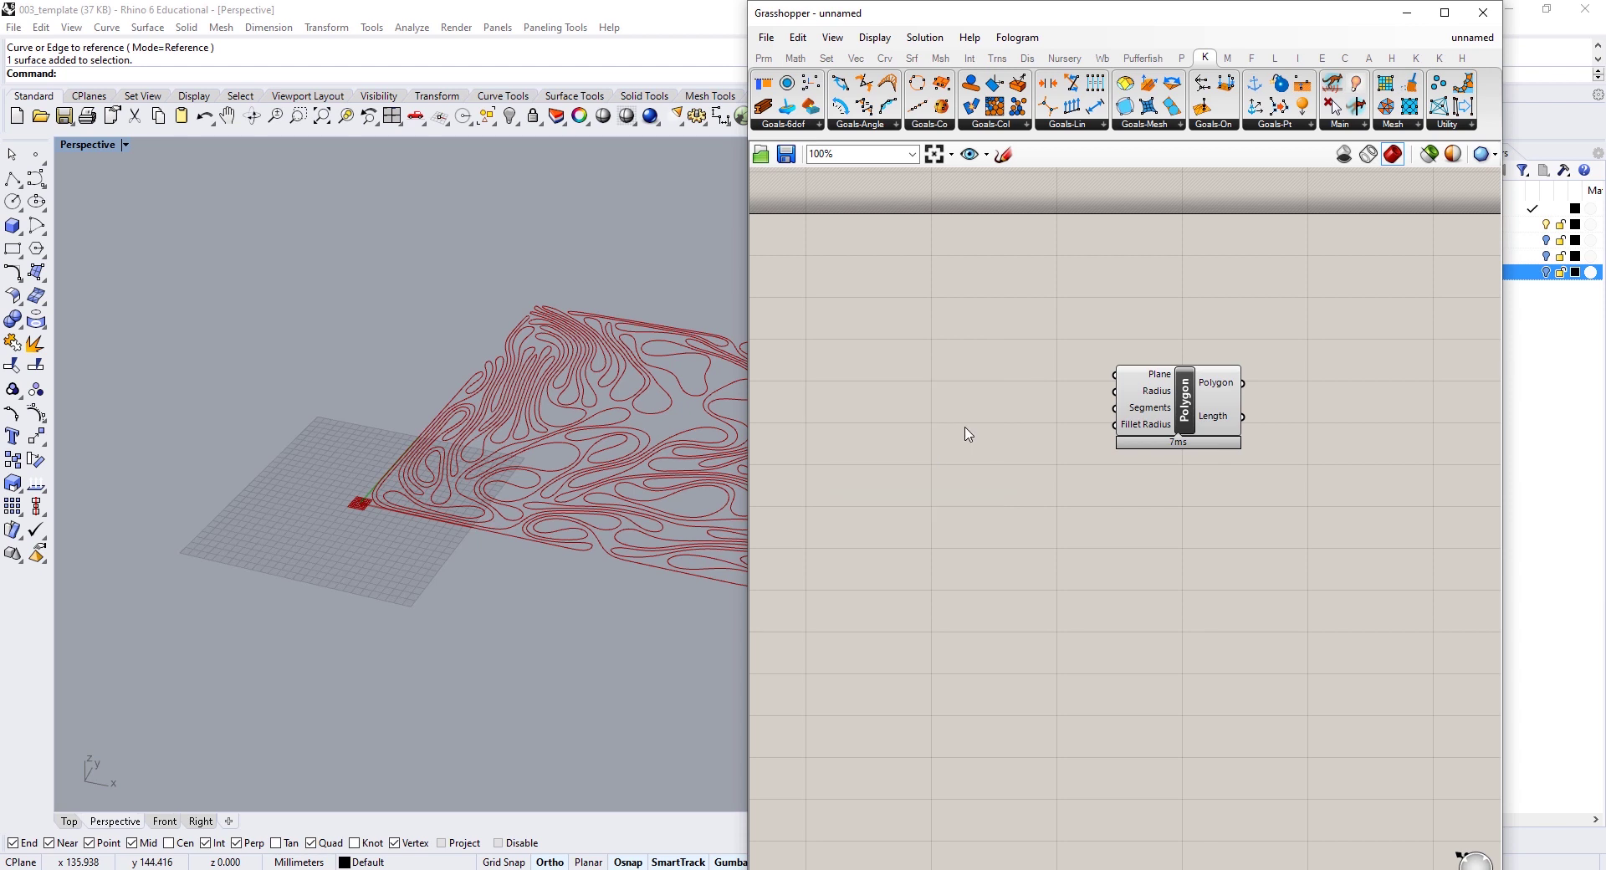
Step: Add a number slider set to 50.00 and wire it to the Polygon's Radius input
double_click(966, 431)
type("5")
key("Return")
left_click_drag(1051, 427, 1008, 399)
left_click(1002, 451)
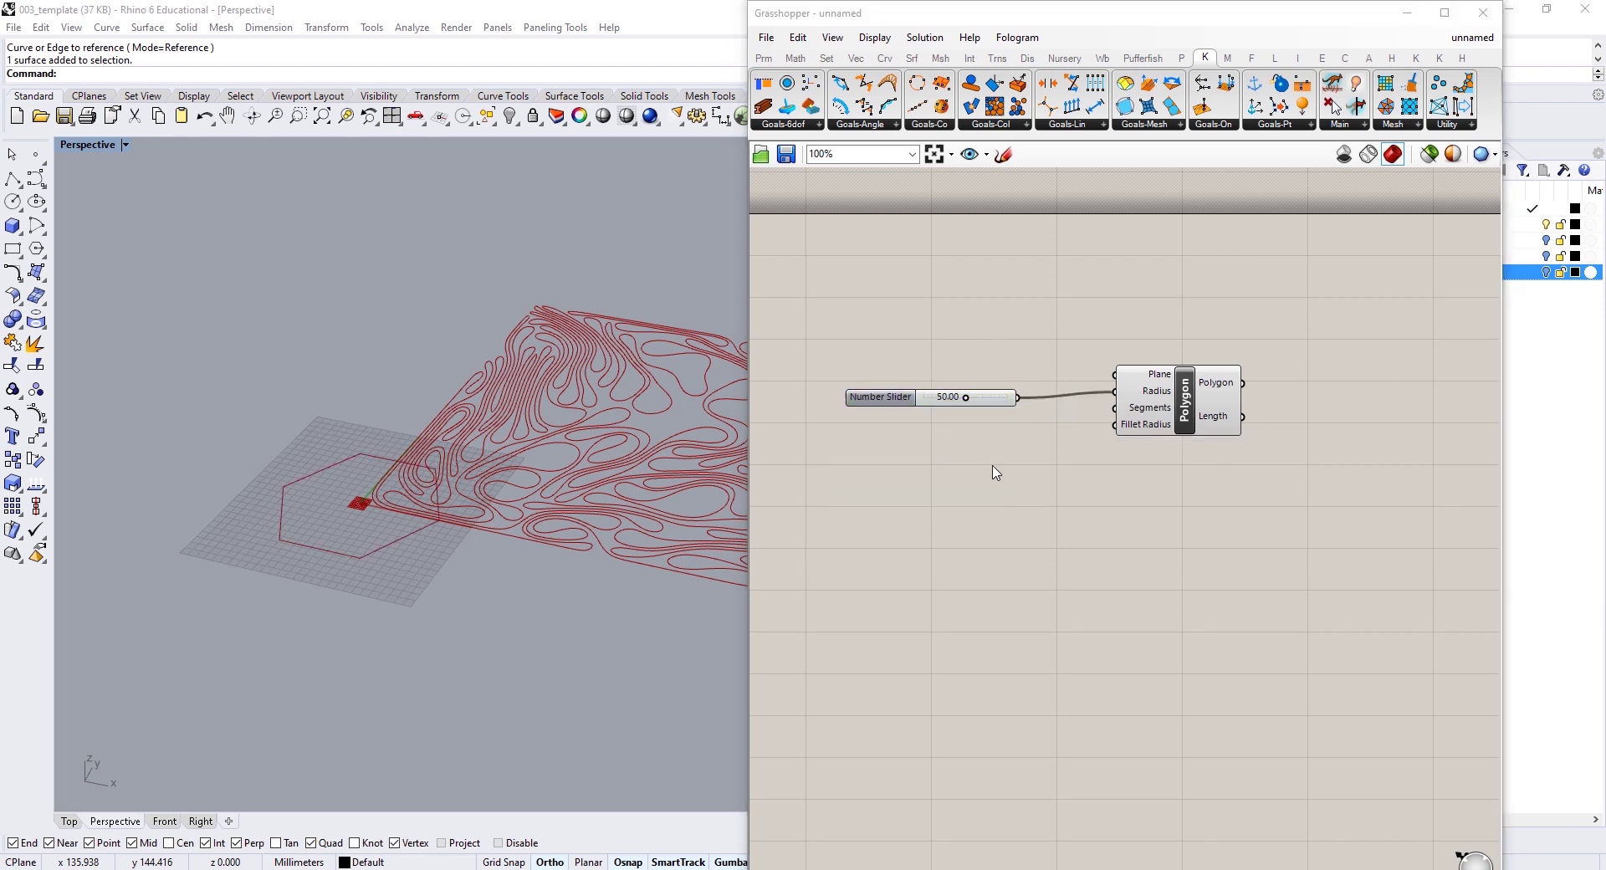
Step: Add an integer number slider set to 12 and wire it to the Polygon's Segments input
double_click(995, 472)
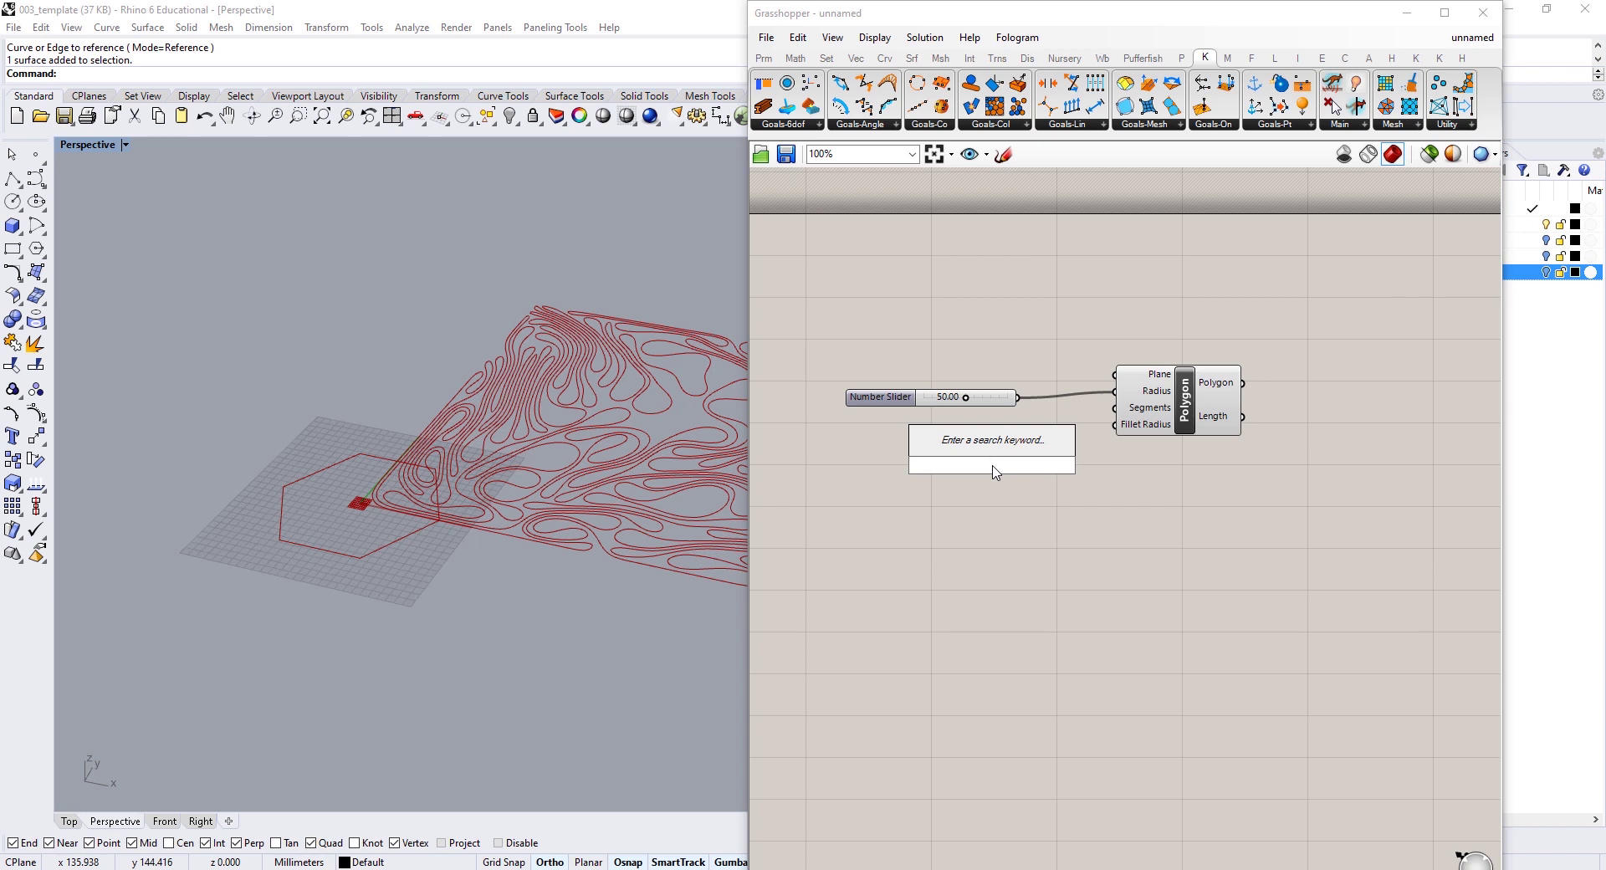
type("20")
key("Return")
left_click_drag(1079, 465, 1115, 408)
left_click_drag(1048, 460, 968, 440)
Step: Set the segments slider's maximum to 50 and align the slider beneath the radius slider
double_click(937, 442)
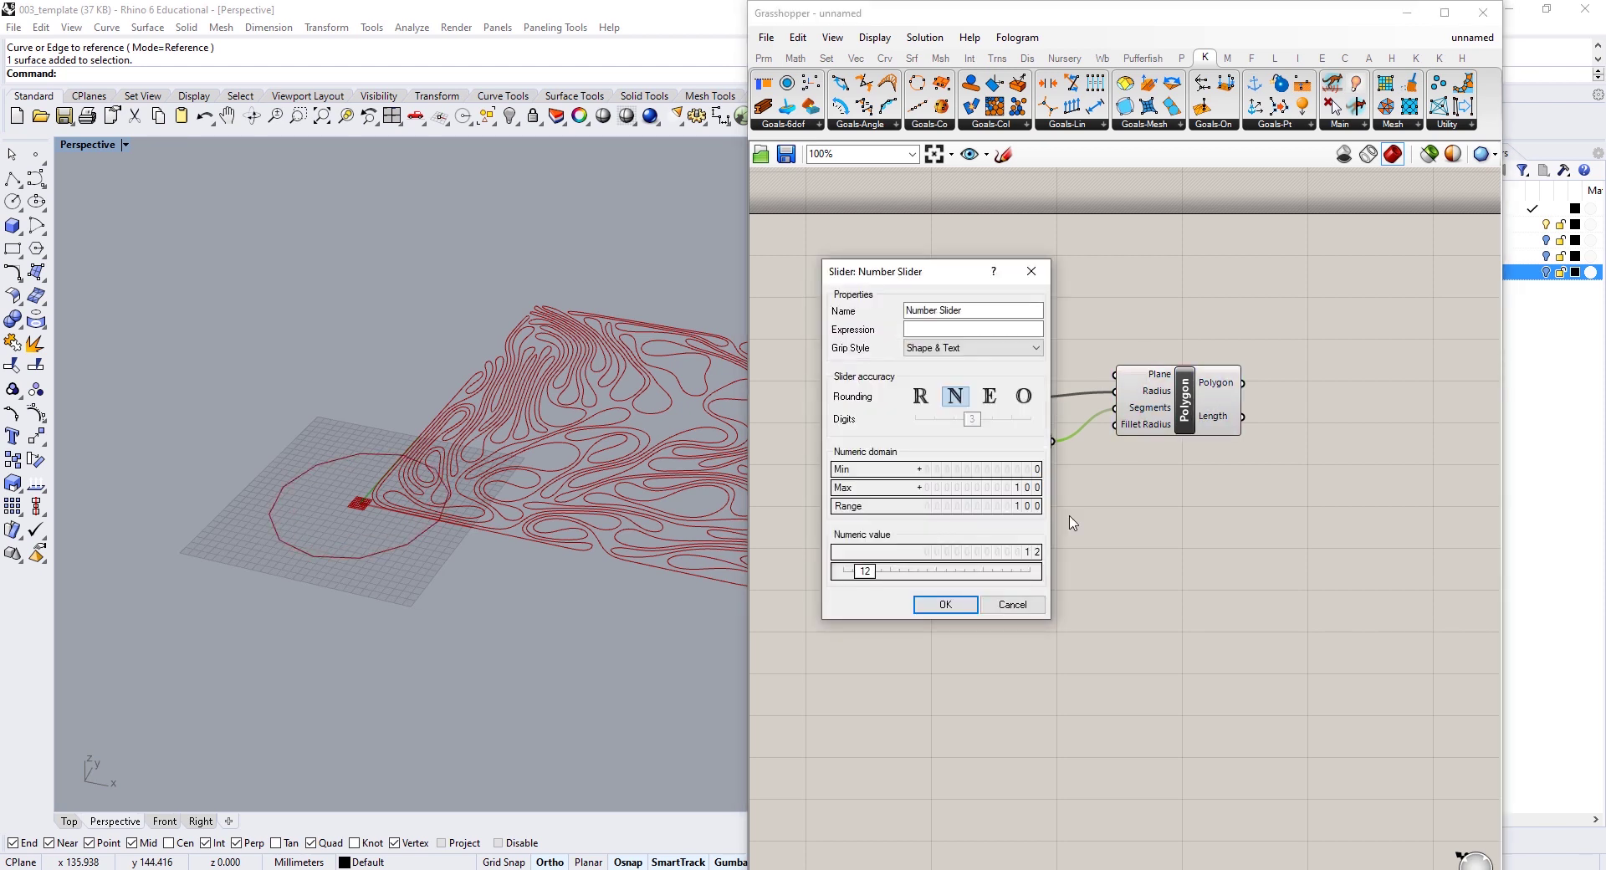
double_click(974, 490)
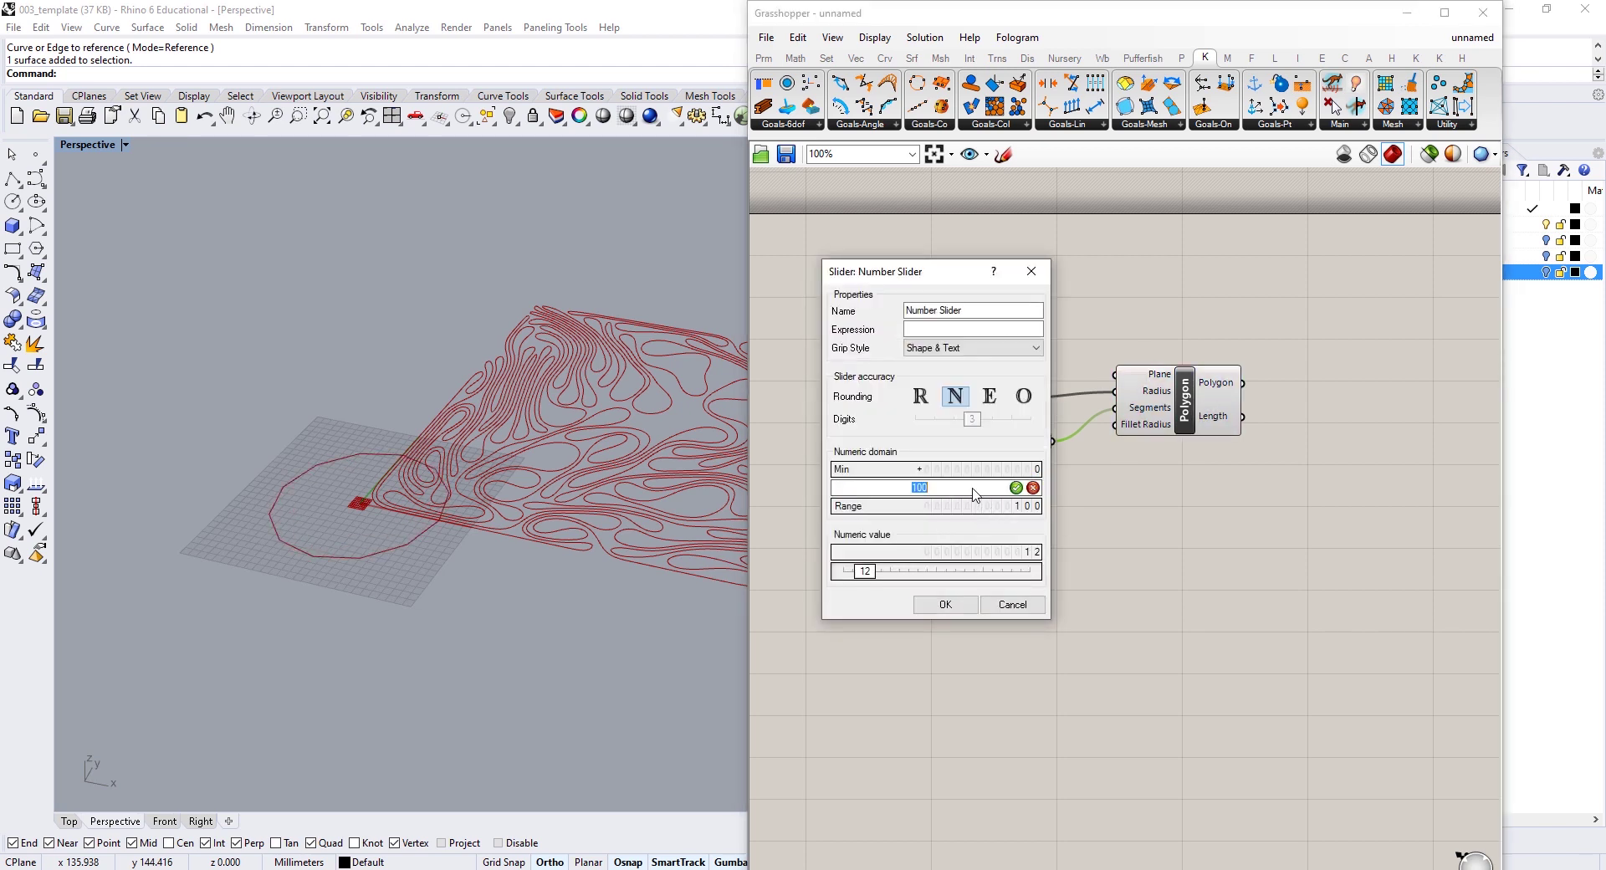
type("50")
key("Return")
left_click(945, 604)
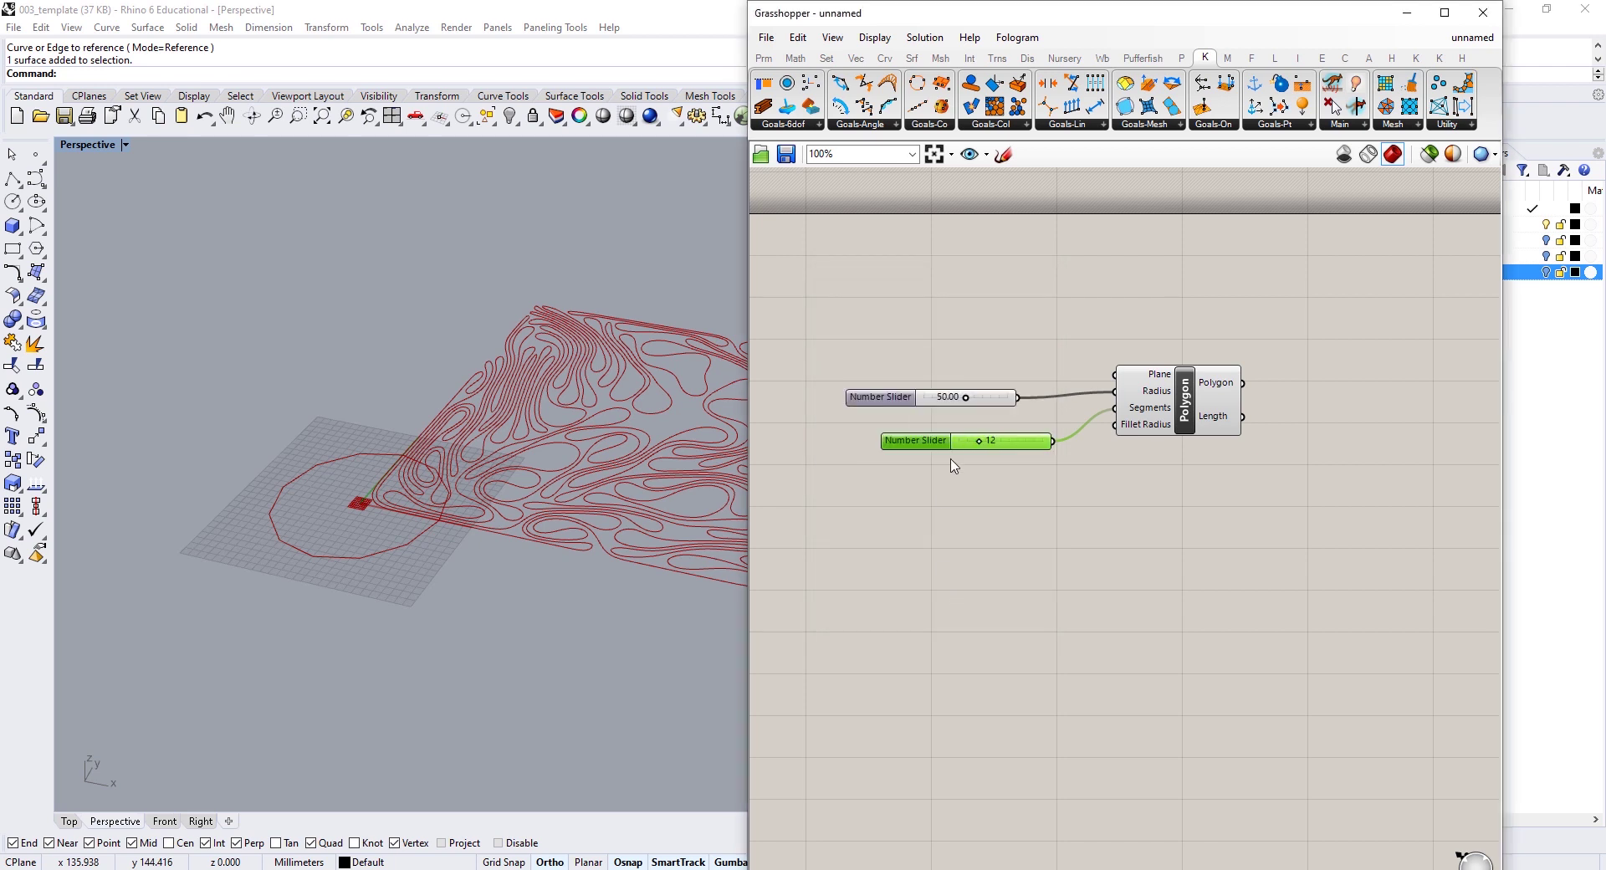
left_click_drag(1006, 442, 999, 436)
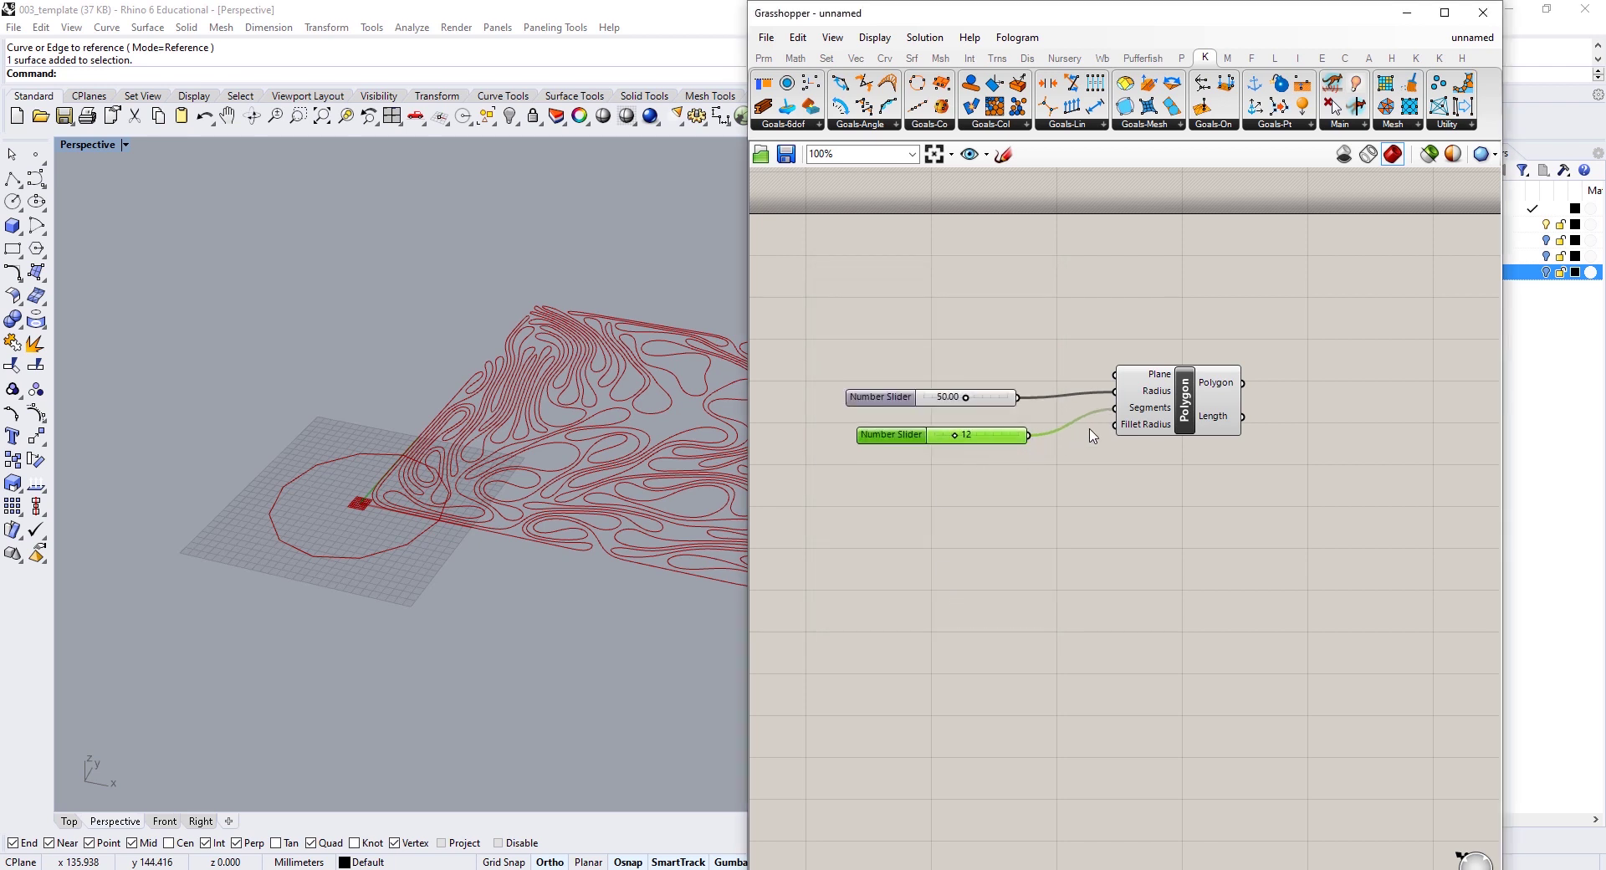
Step: Add a Discontinuity component and connect the Polygon output to its Curve input
right_click_drag(1231, 451, 1127, 483)
double_click(1126, 482)
type("disco")
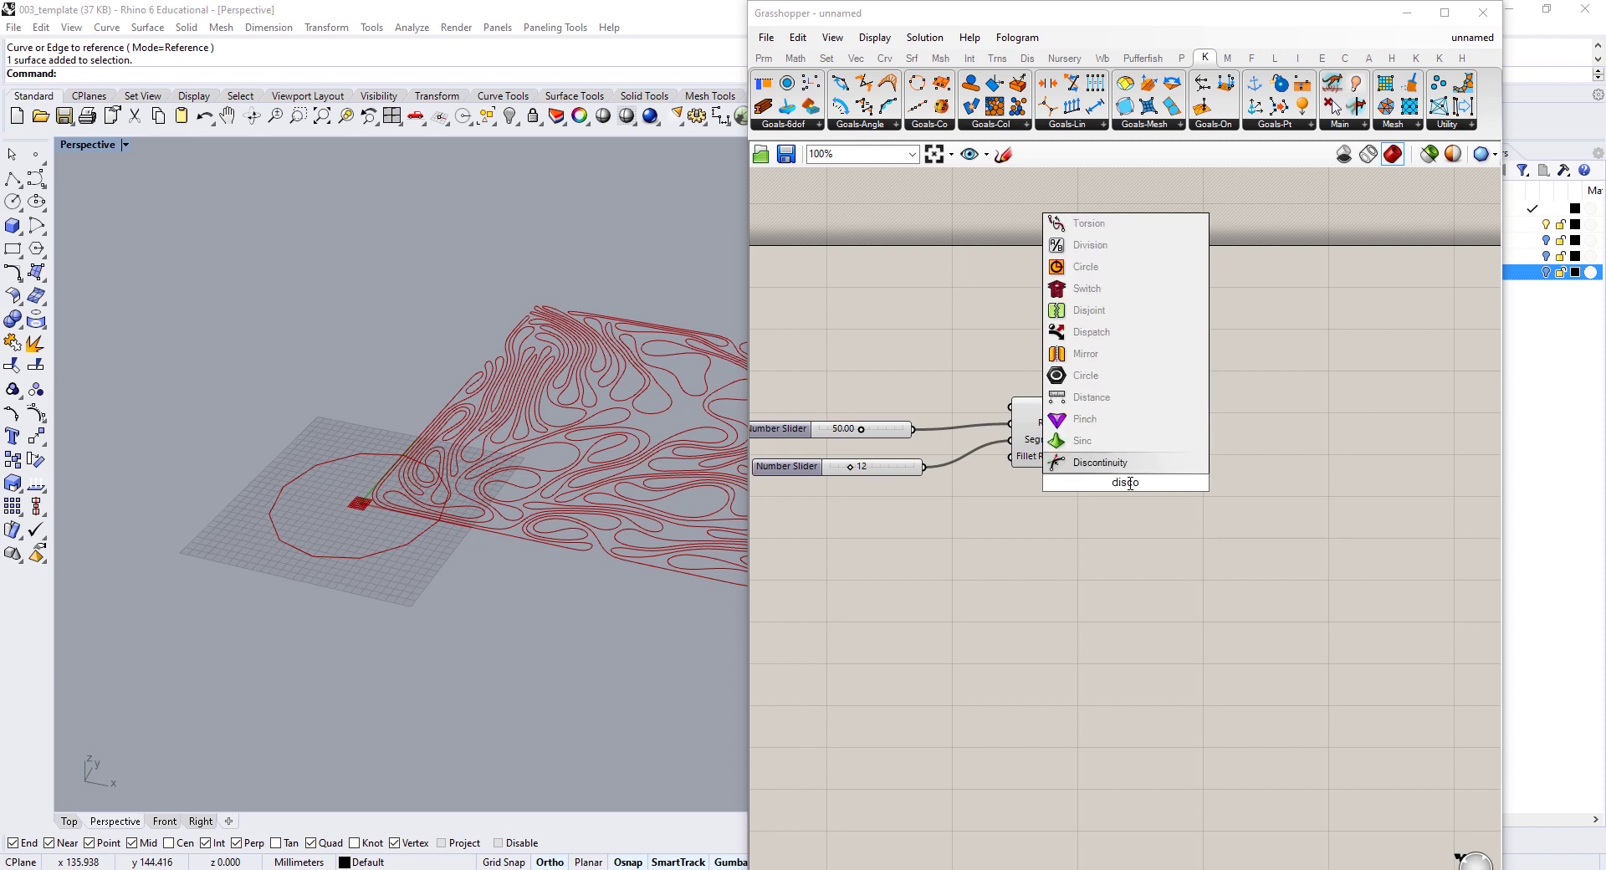
key("Return")
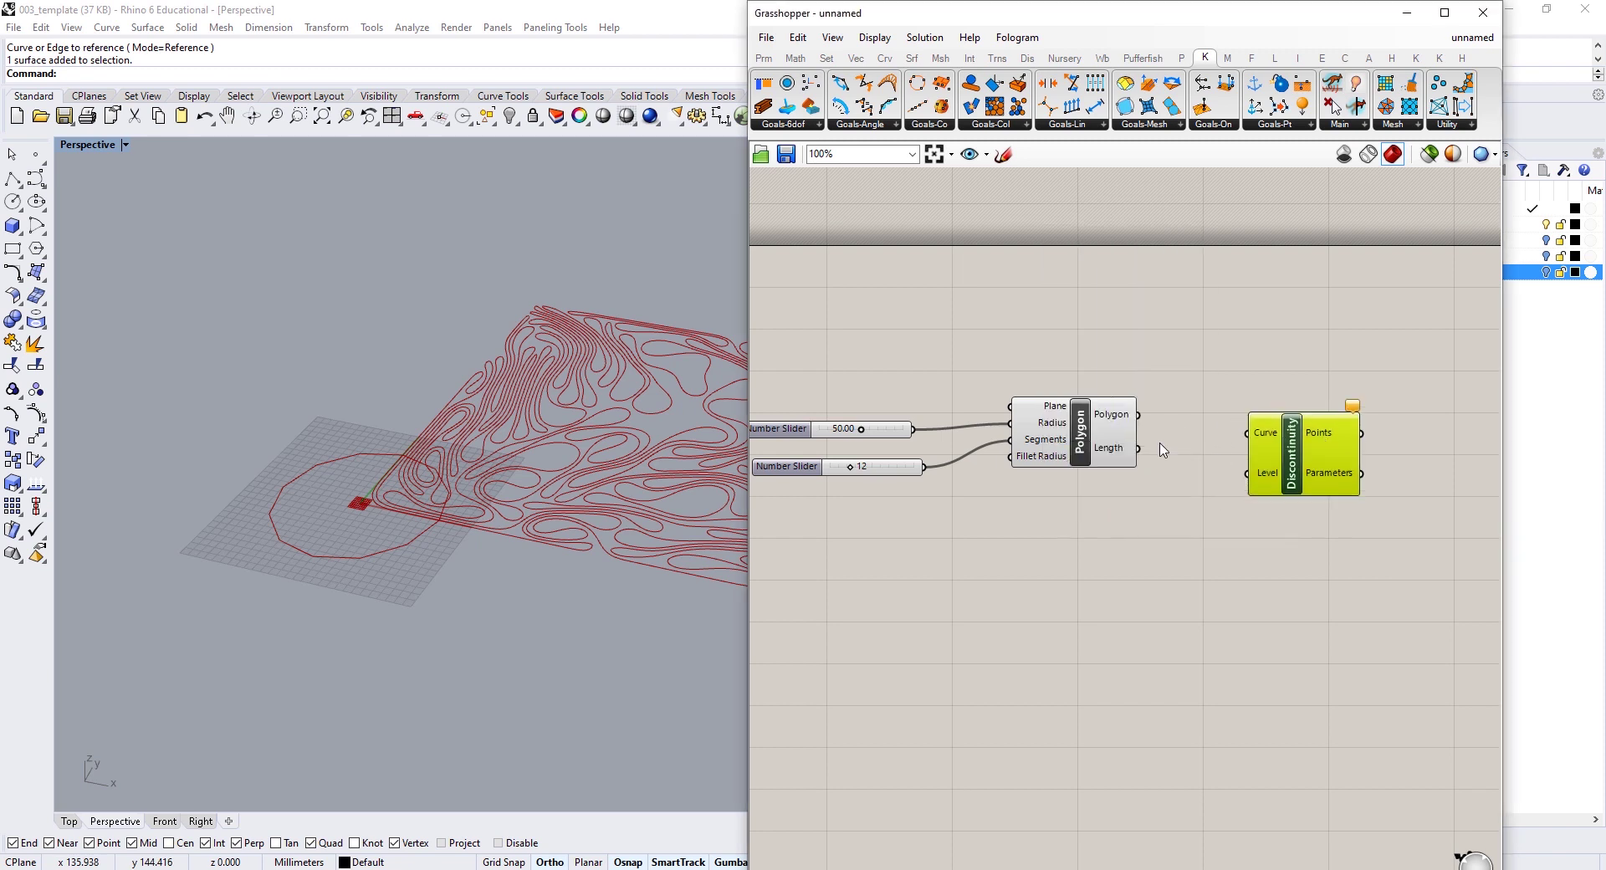
left_click_drag(1140, 418, 1247, 433)
right_click_drag(1310, 440, 1103, 405)
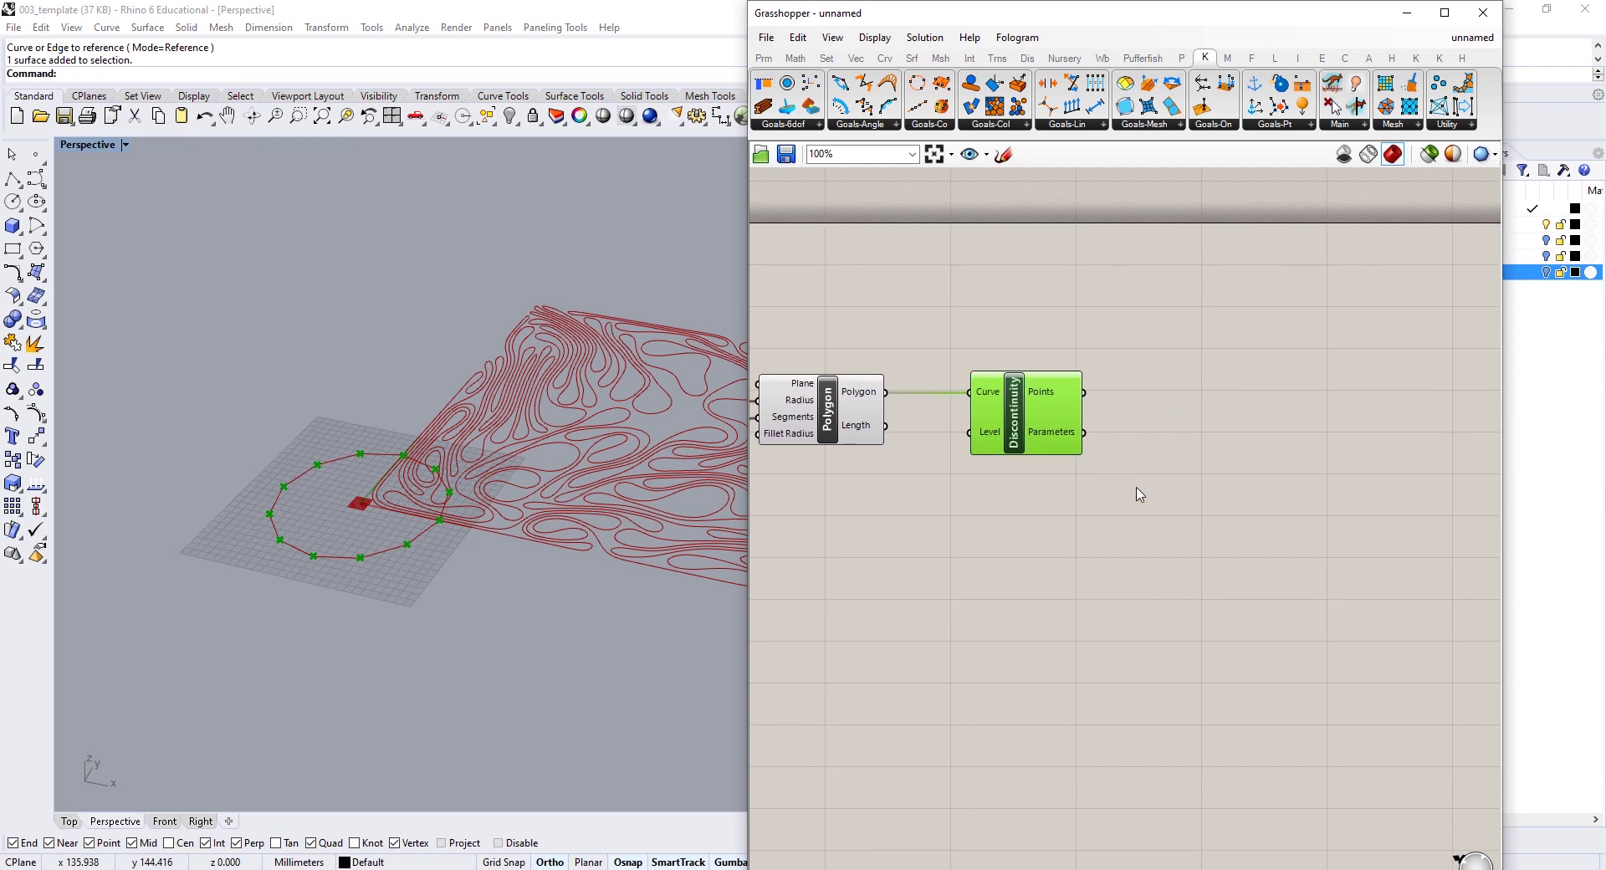
Step: Add a Unit Z vector component and place it below the Discontinuity component
right_click_drag(505, 549, 458, 495)
double_click(1173, 510)
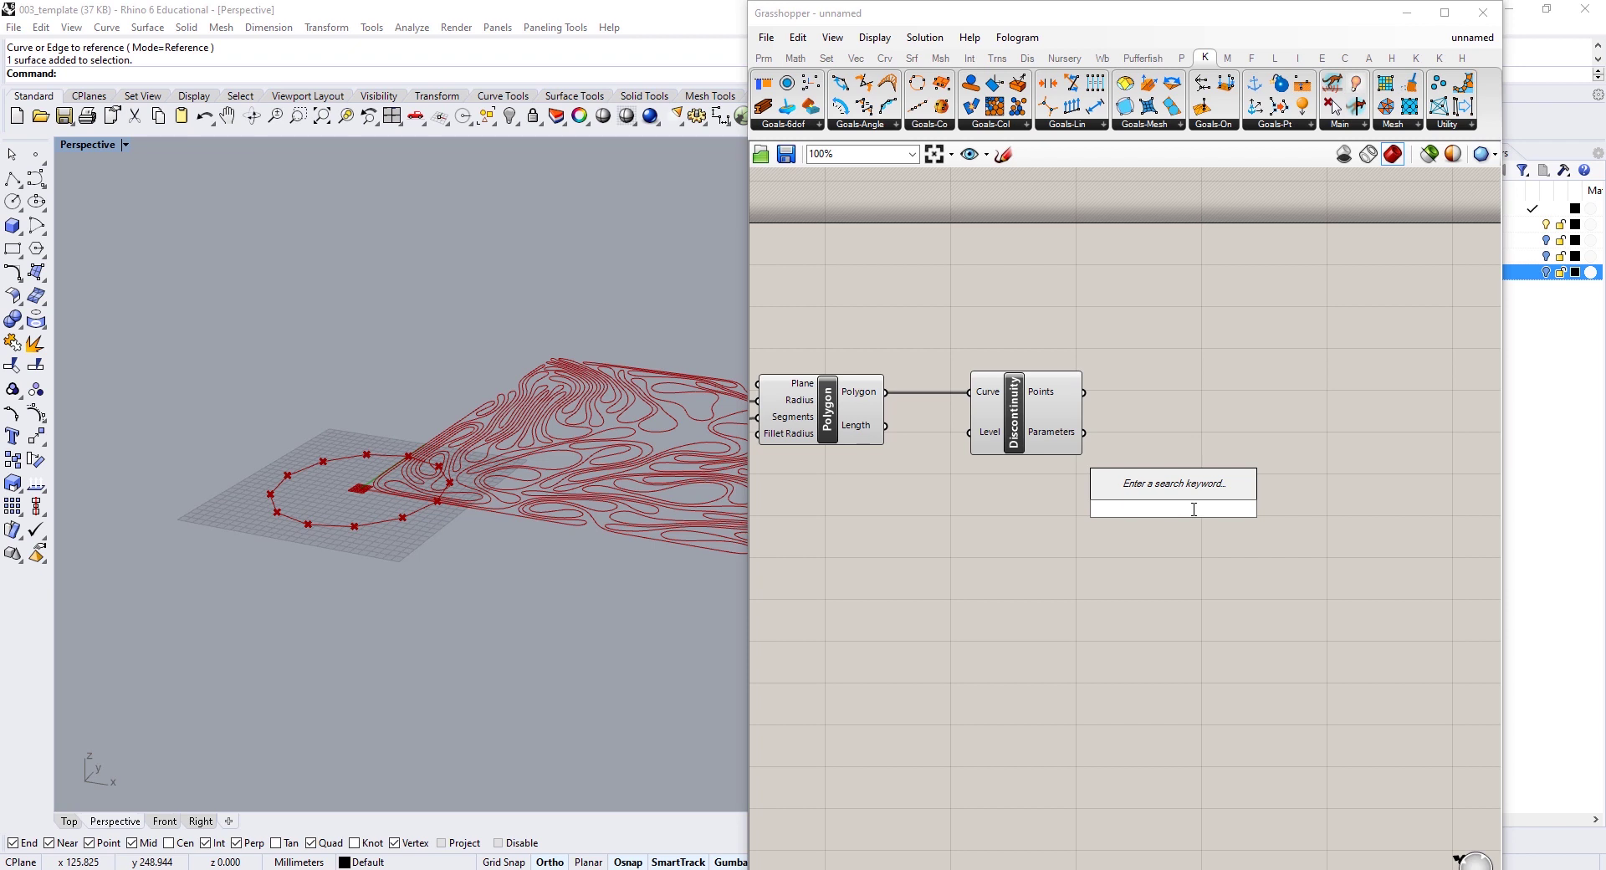
type("unit")
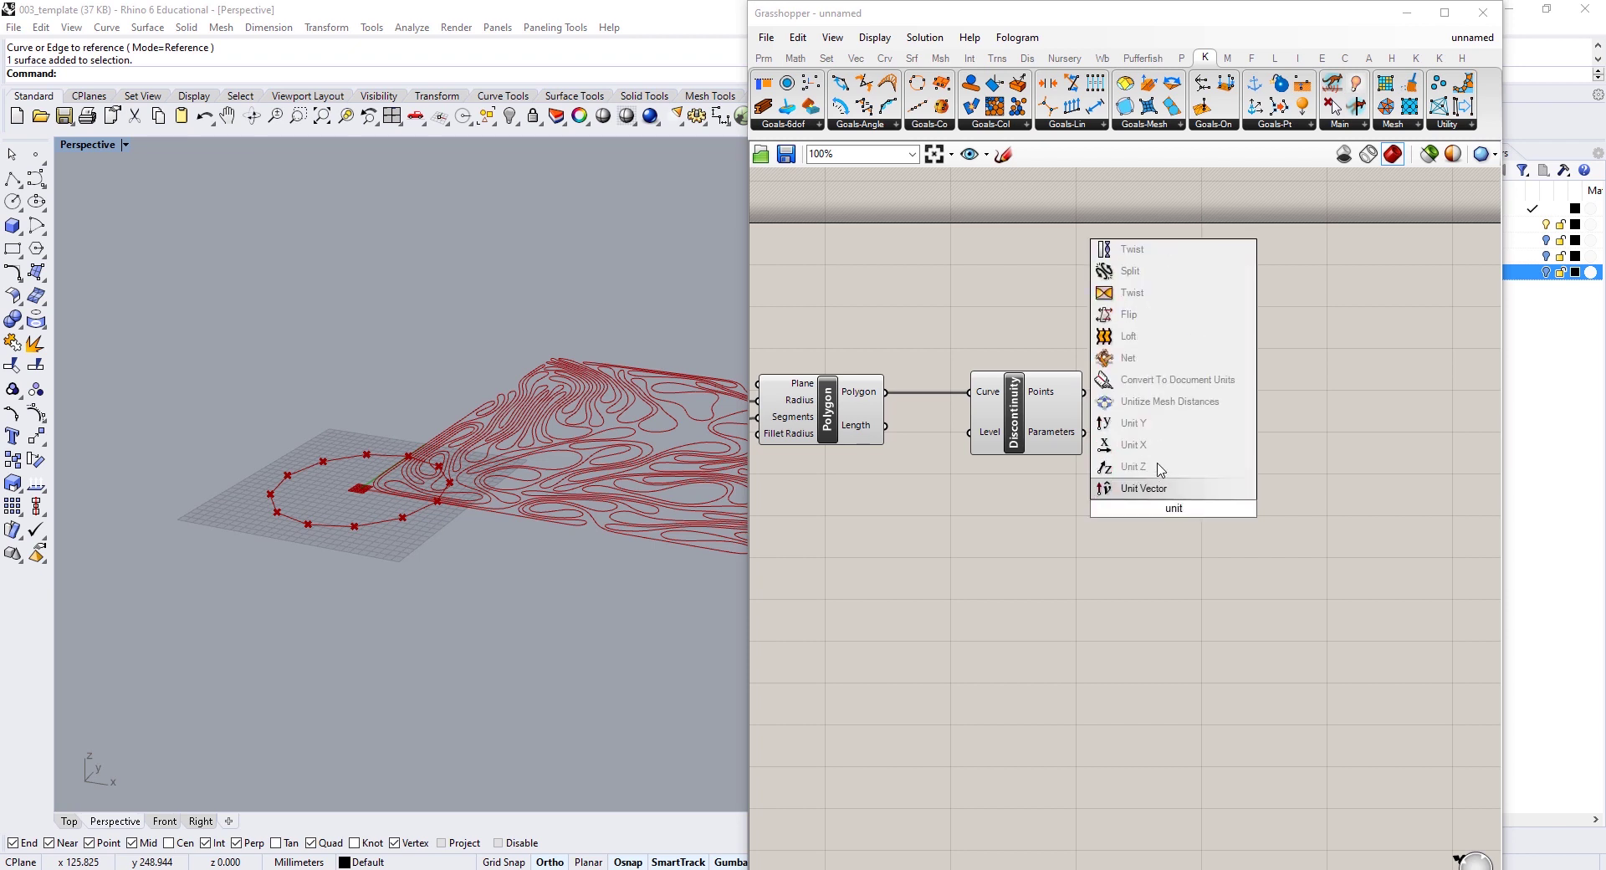
left_click(1158, 466)
left_click_drag(1131, 495, 1114, 672)
left_click(1207, 590)
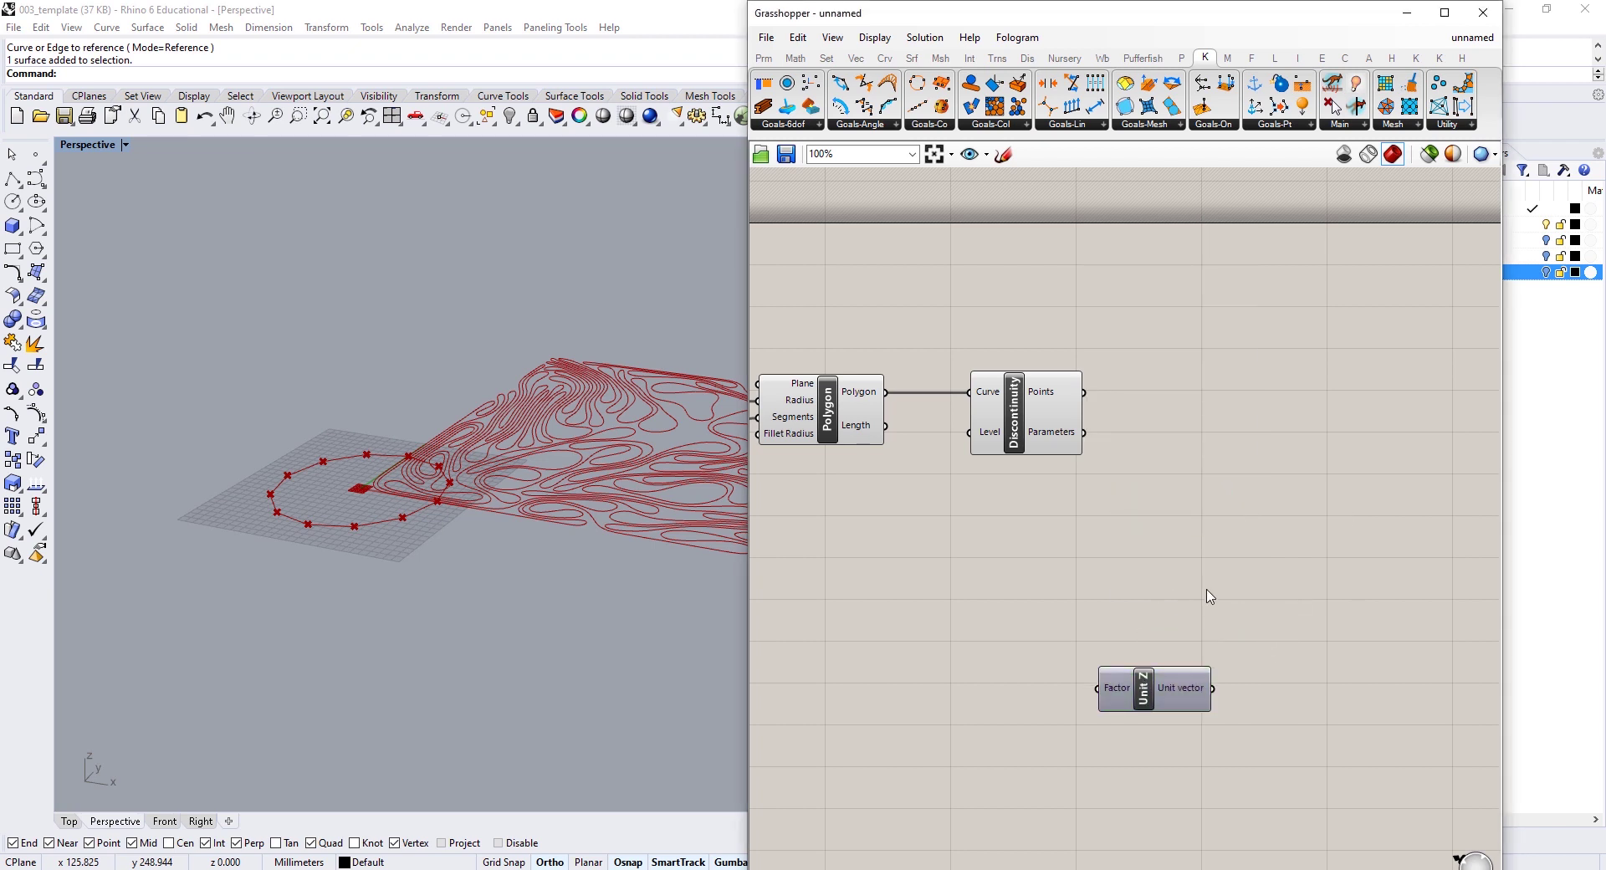
Step: Add a Move component, feeding the Discontinuity points into Geometry and the Unit Z vector into Motion
double_click(1207, 596)
type("move")
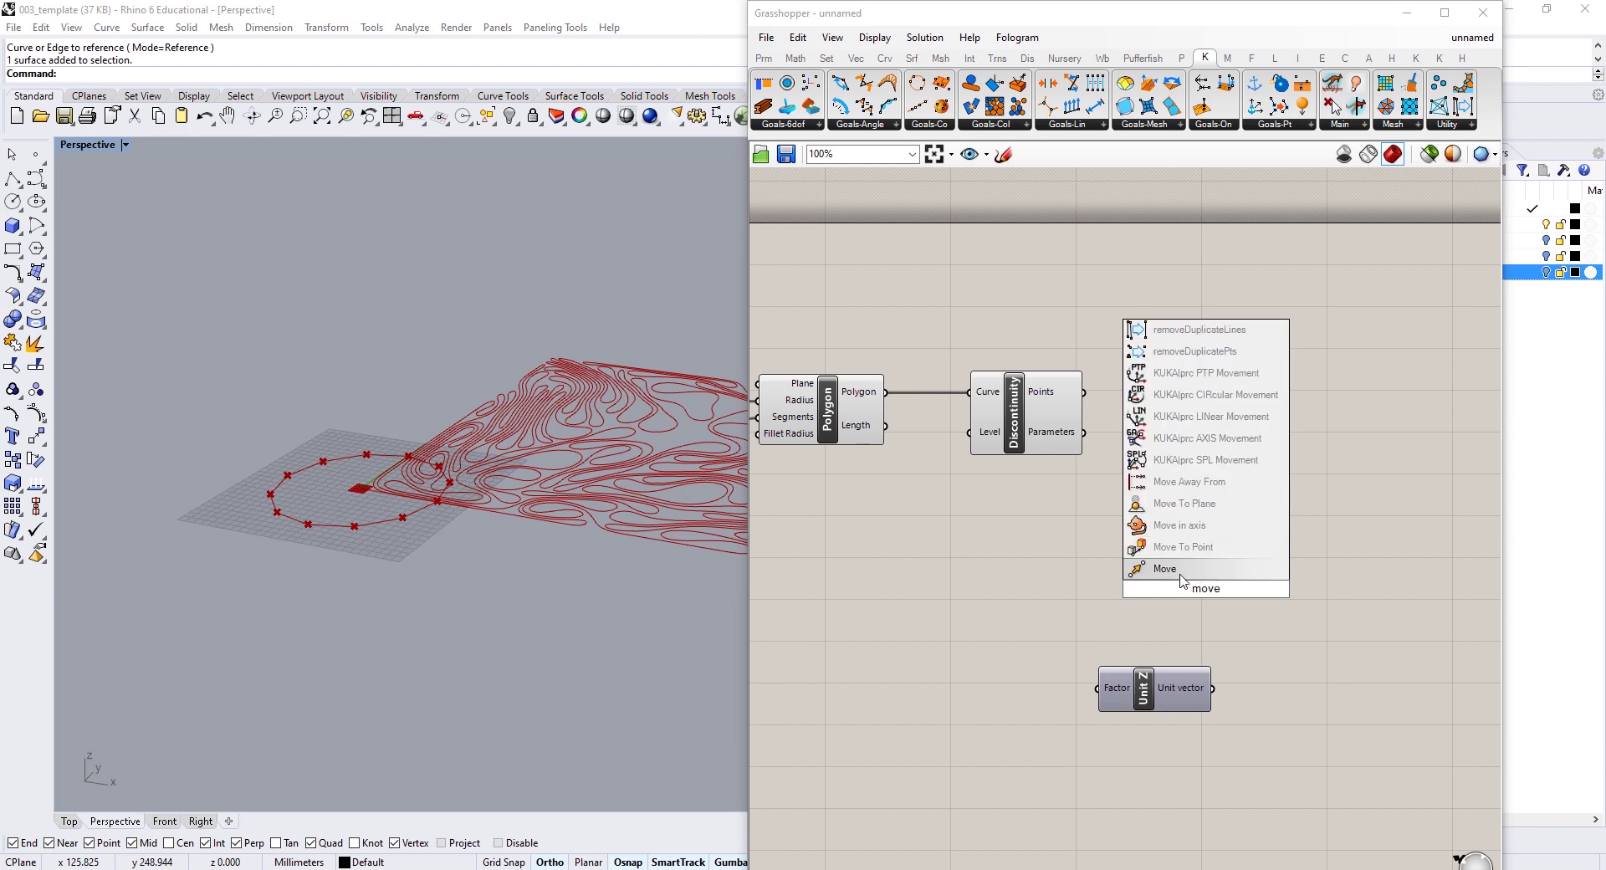
left_click(1180, 574)
left_click_drag(1084, 392, 1387, 494)
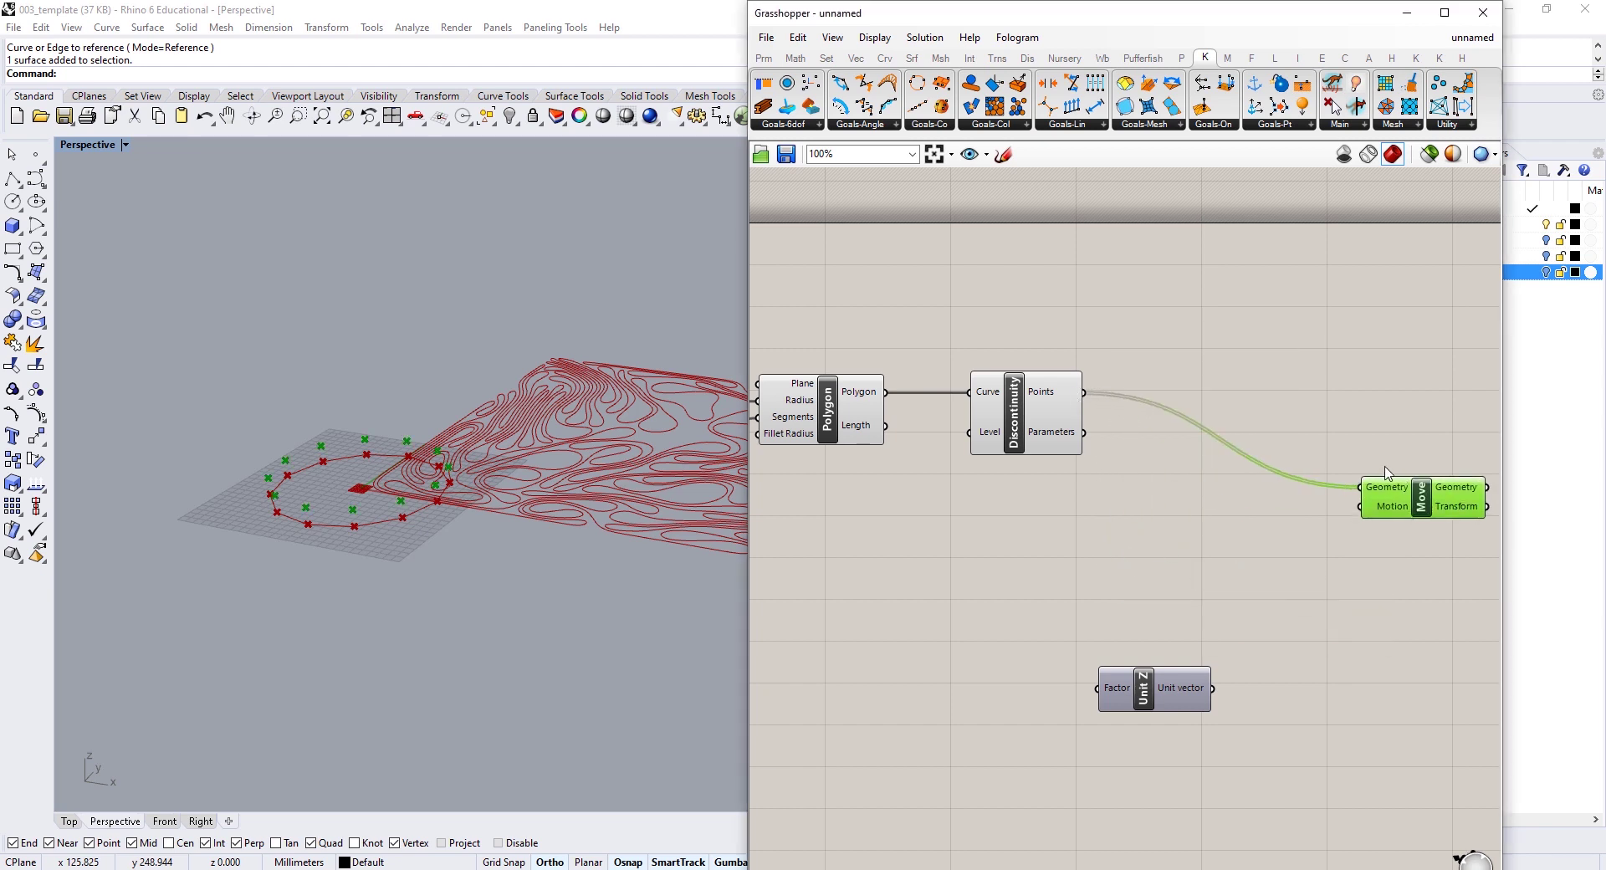
right_click_drag(1387, 493, 1125, 488)
left_click_drag(1124, 499, 1221, 456)
scroll(1220, 456, "down", 1)
left_click_drag(992, 650, 1198, 457)
left_click_drag(938, 653, 1087, 609)
Step: Add a number slider set to 300.00 and wire it to the Unit Z Factor input
double_click(900, 635)
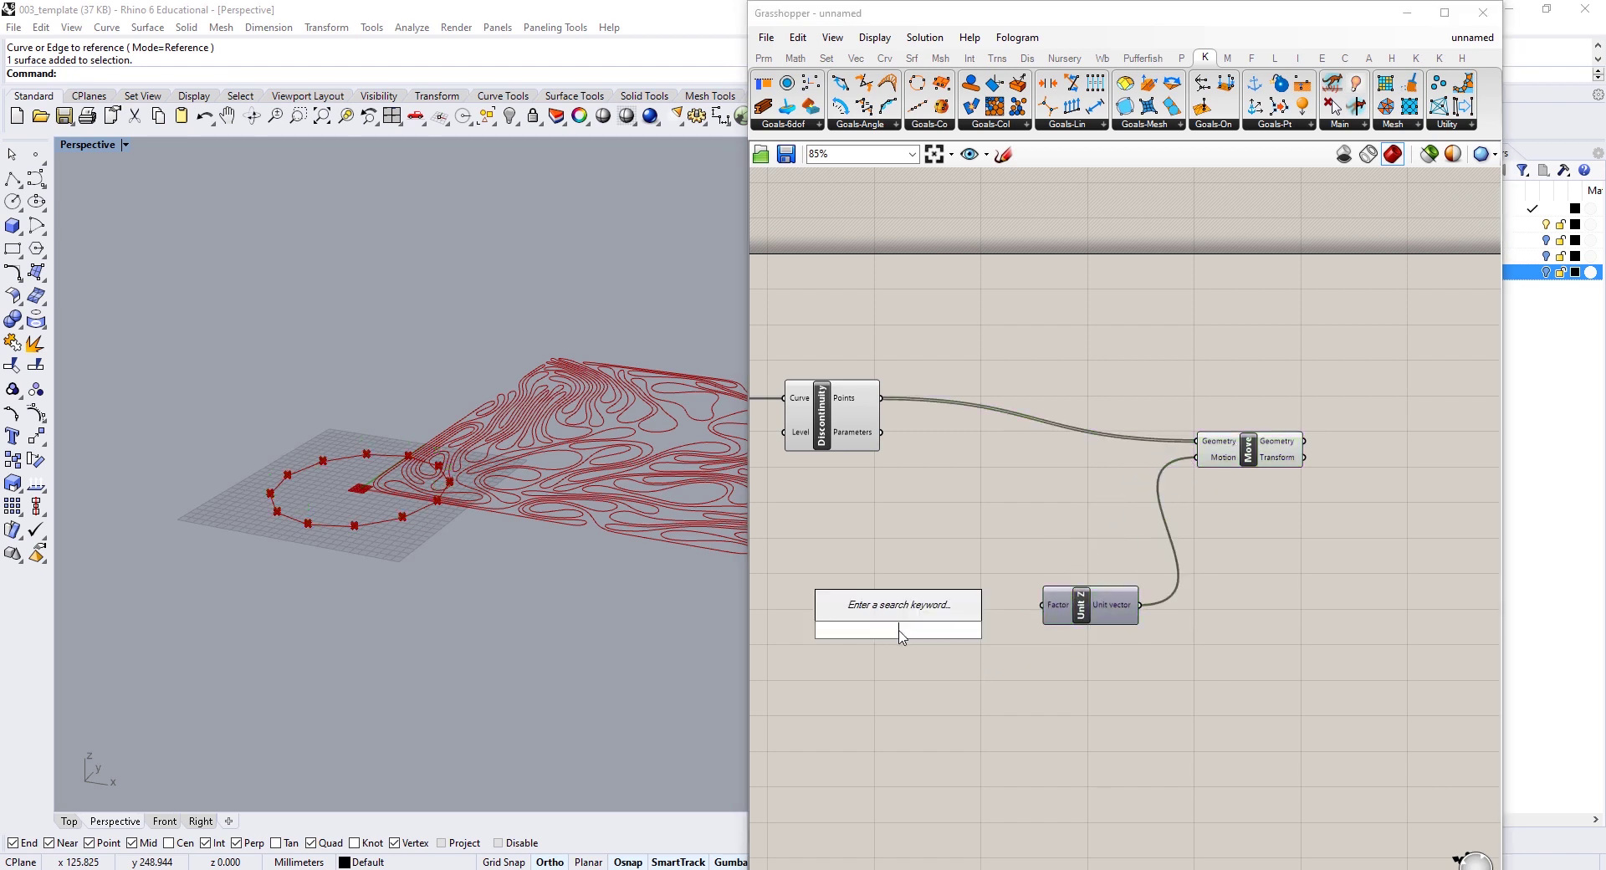
type("300.00")
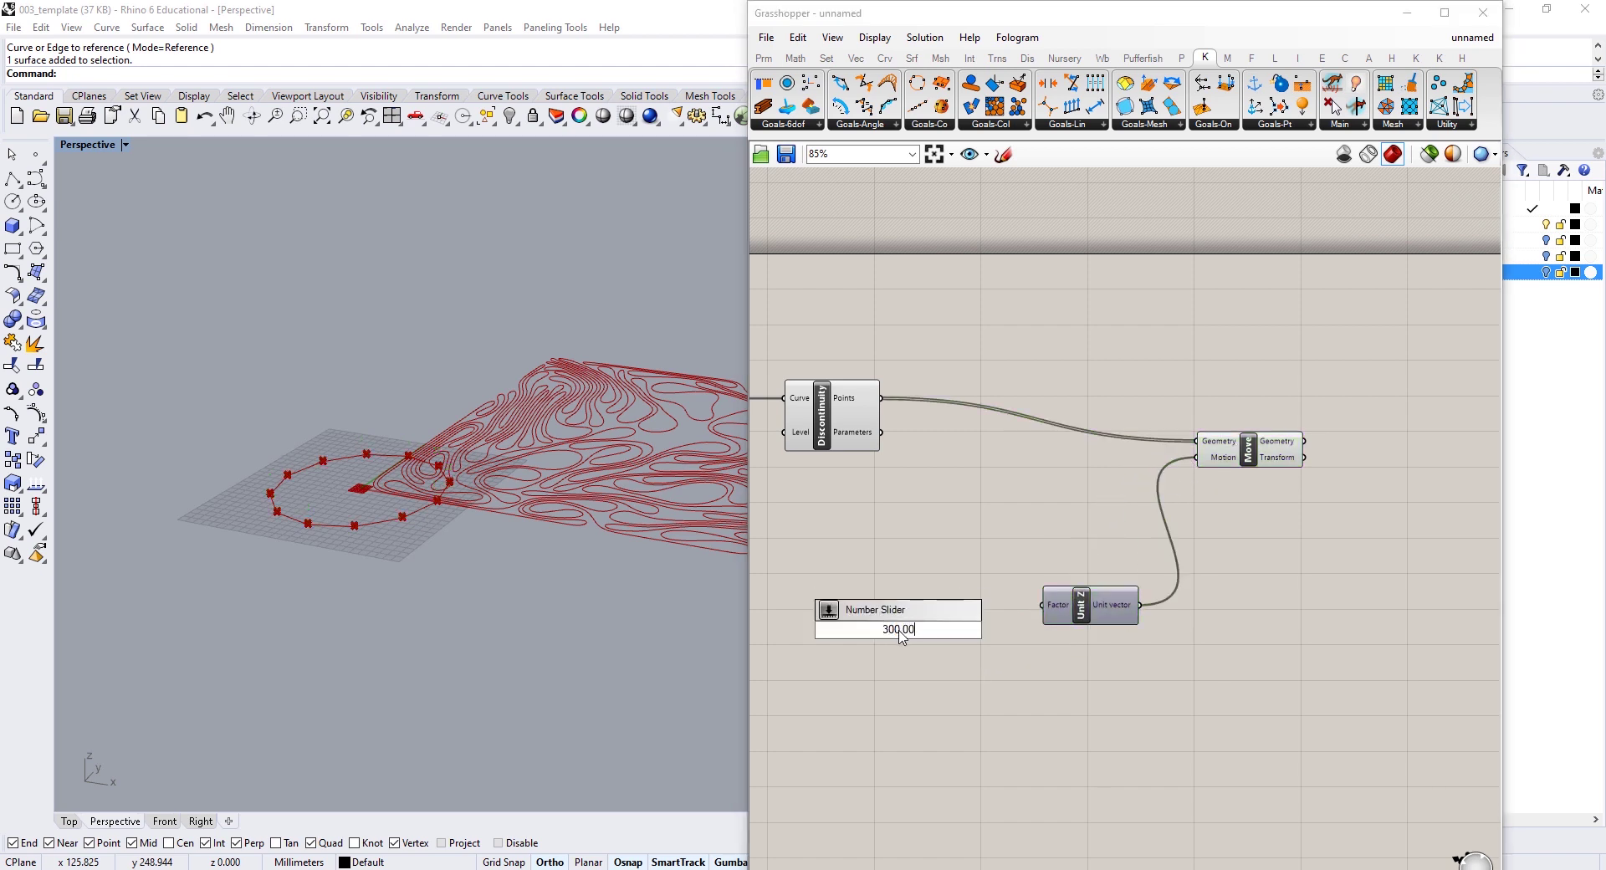
key("Return")
left_click_drag(972, 631, 1037, 617)
left_click(1105, 616)
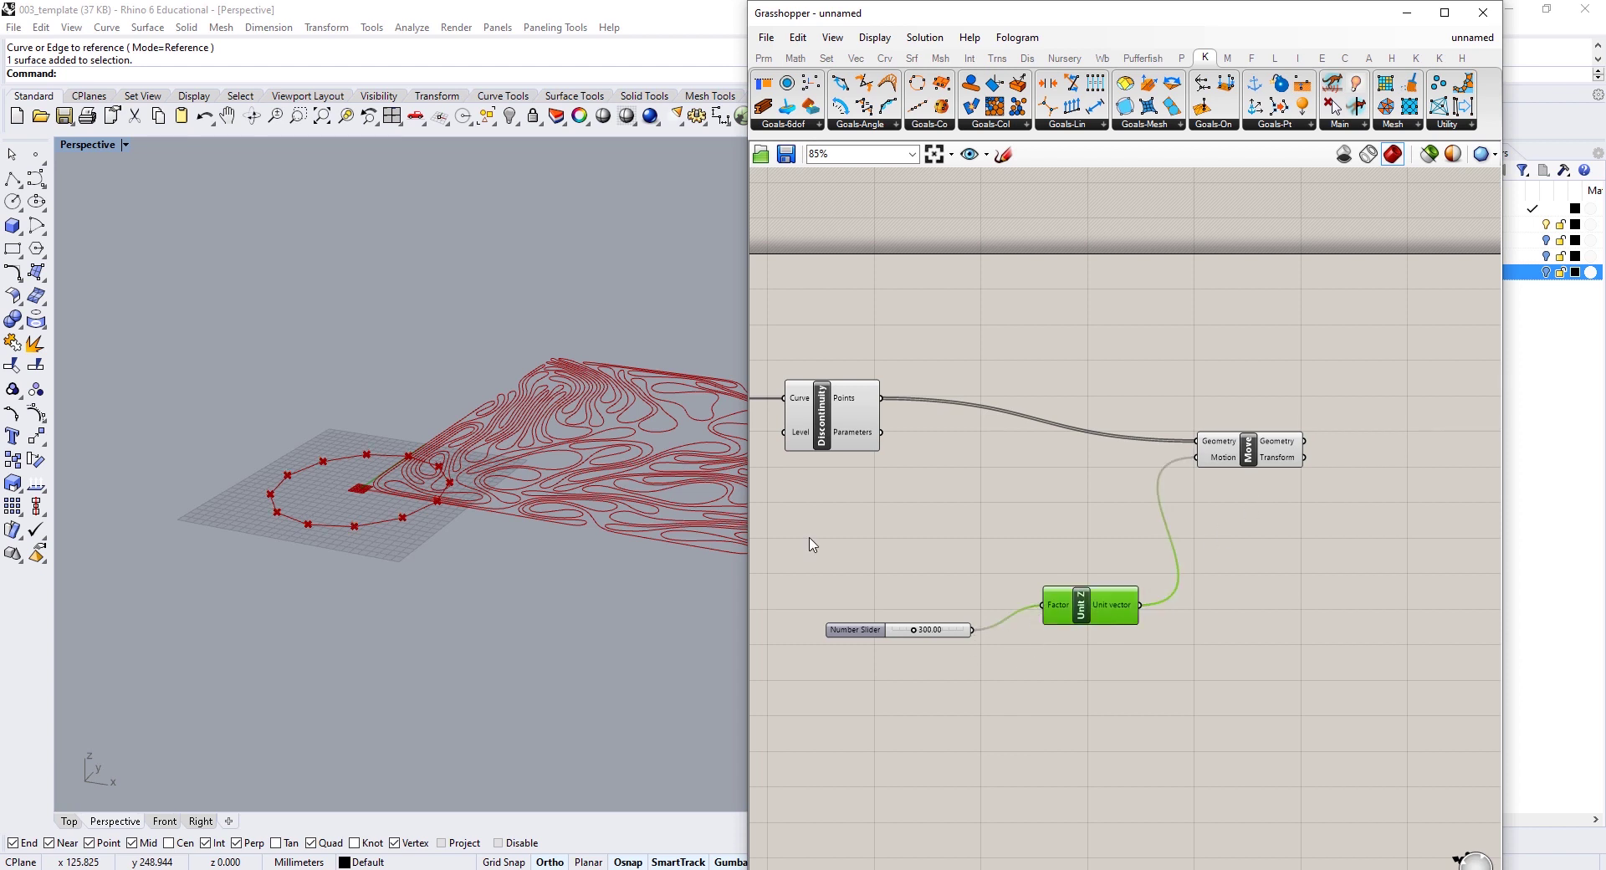
scroll(373, 459, "down", 6)
right_click_drag(373, 458, 538, 566, "shift")
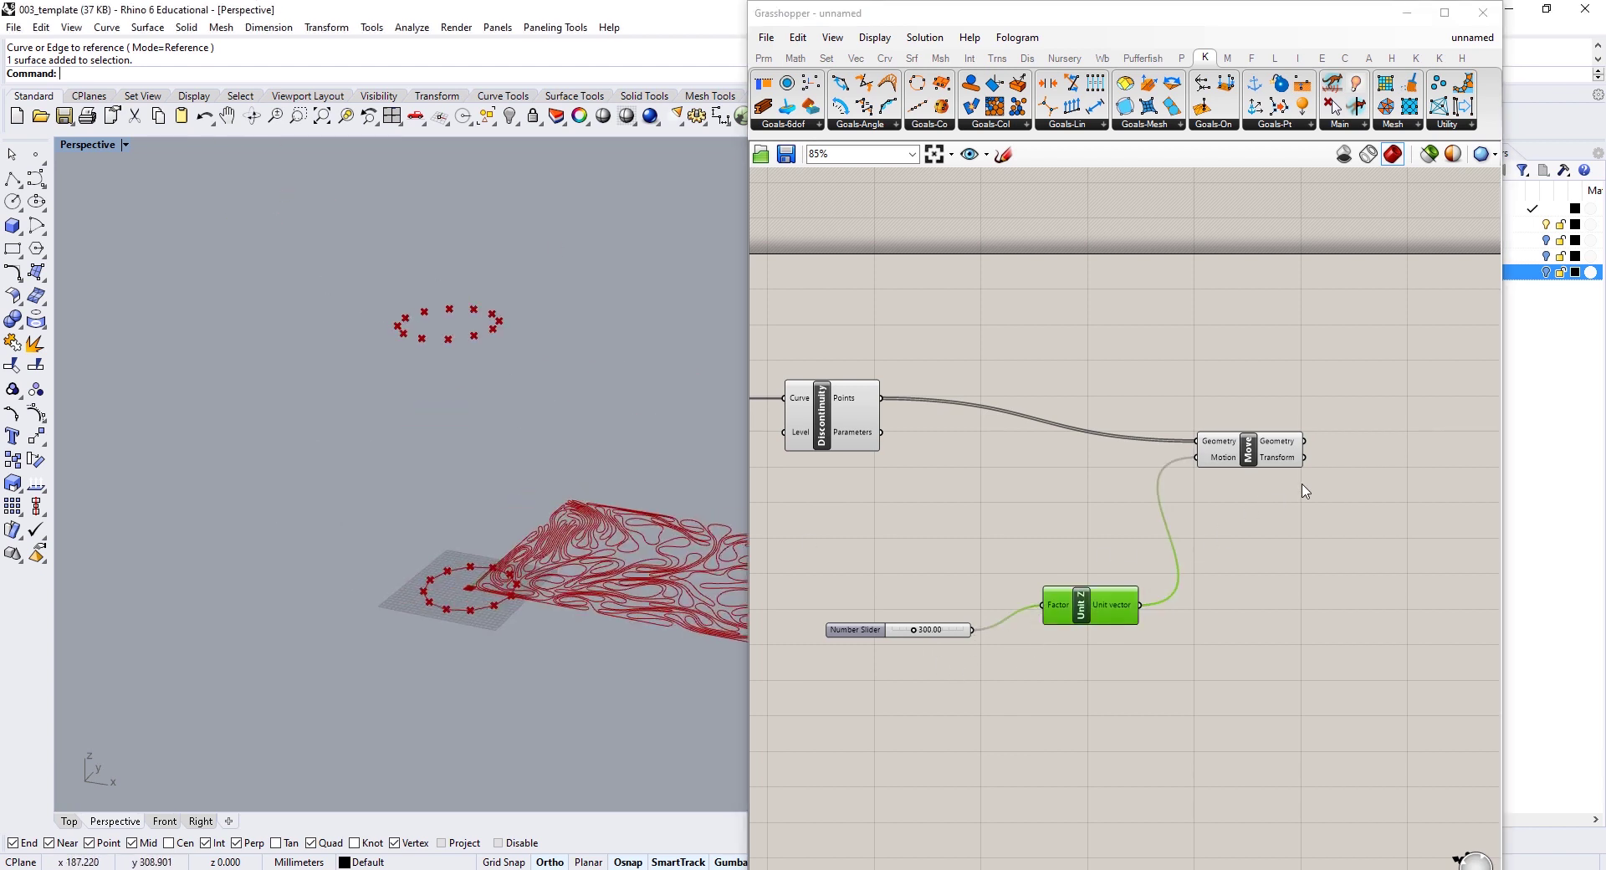
Step: Add two PolyLine components, one through the moved points and one through the original Discontinuity points
right_click_drag(1314, 470, 1278, 448)
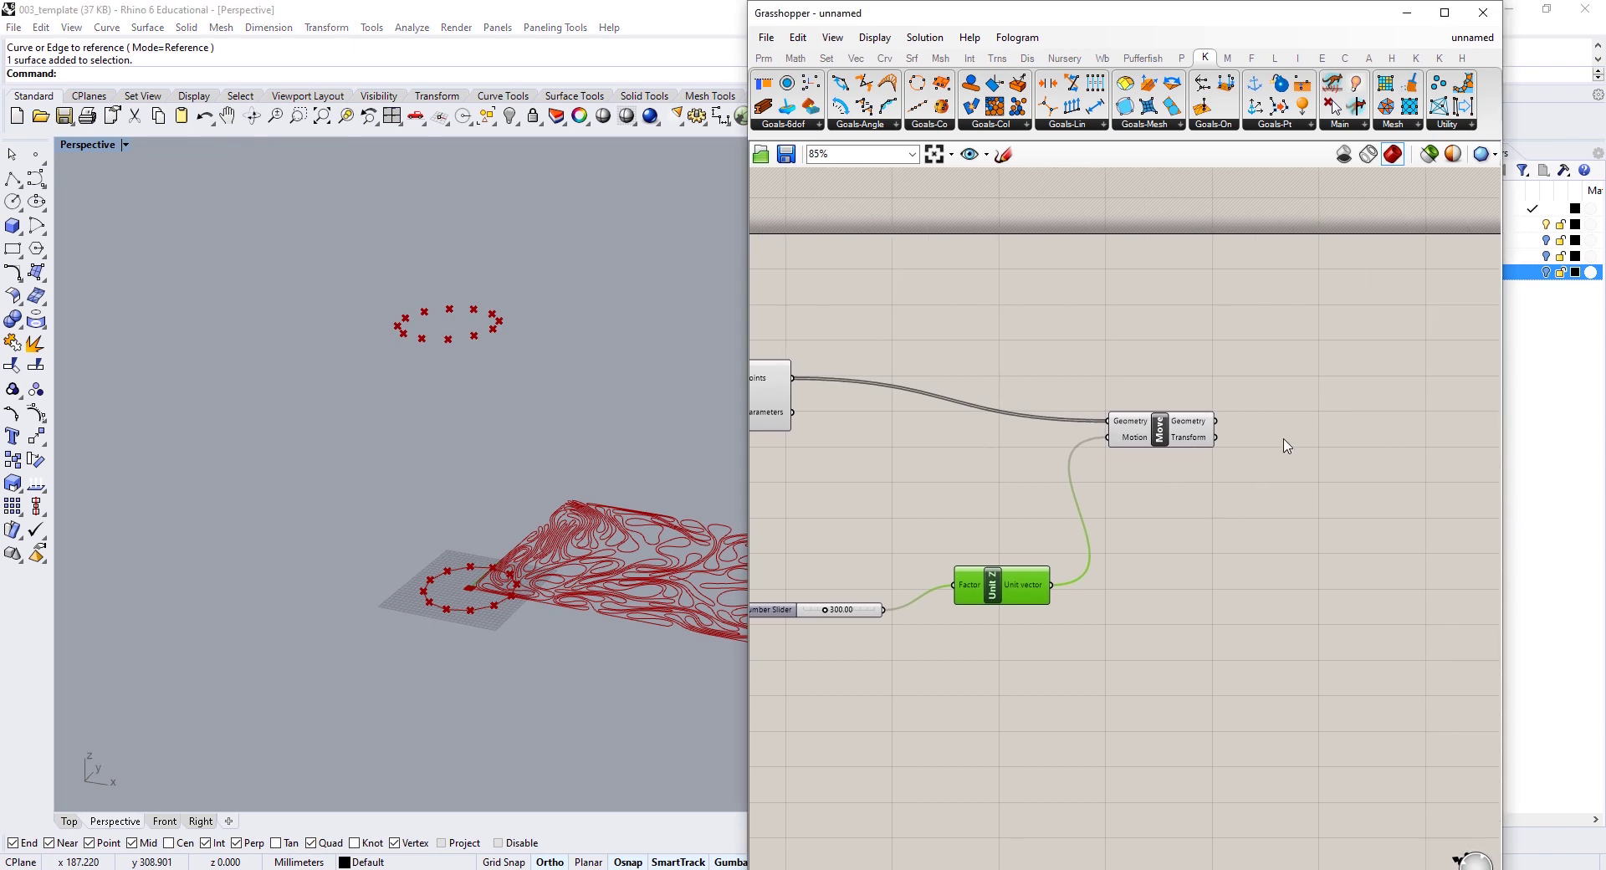
double_click(1294, 432)
type("polyline")
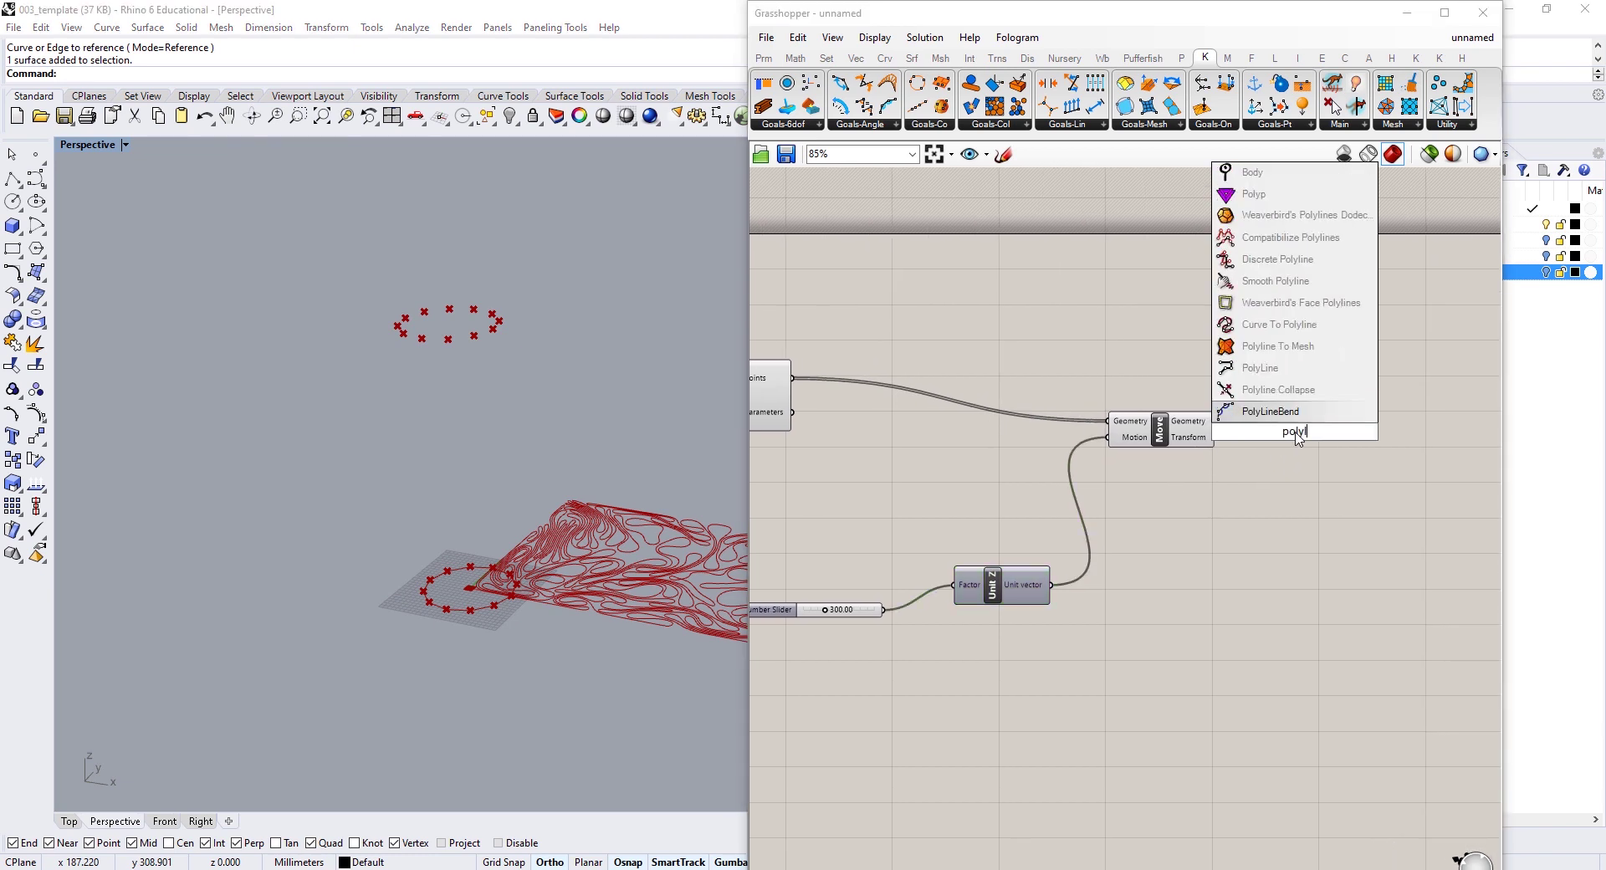
key("Return")
left_click_drag(1249, 421, 1215, 421)
left_click_drag(1295, 432, 1162, 342, "alt")
right_click_drag(870, 379, 1075, 389)
left_click_drag(1003, 391, 1321, 340)
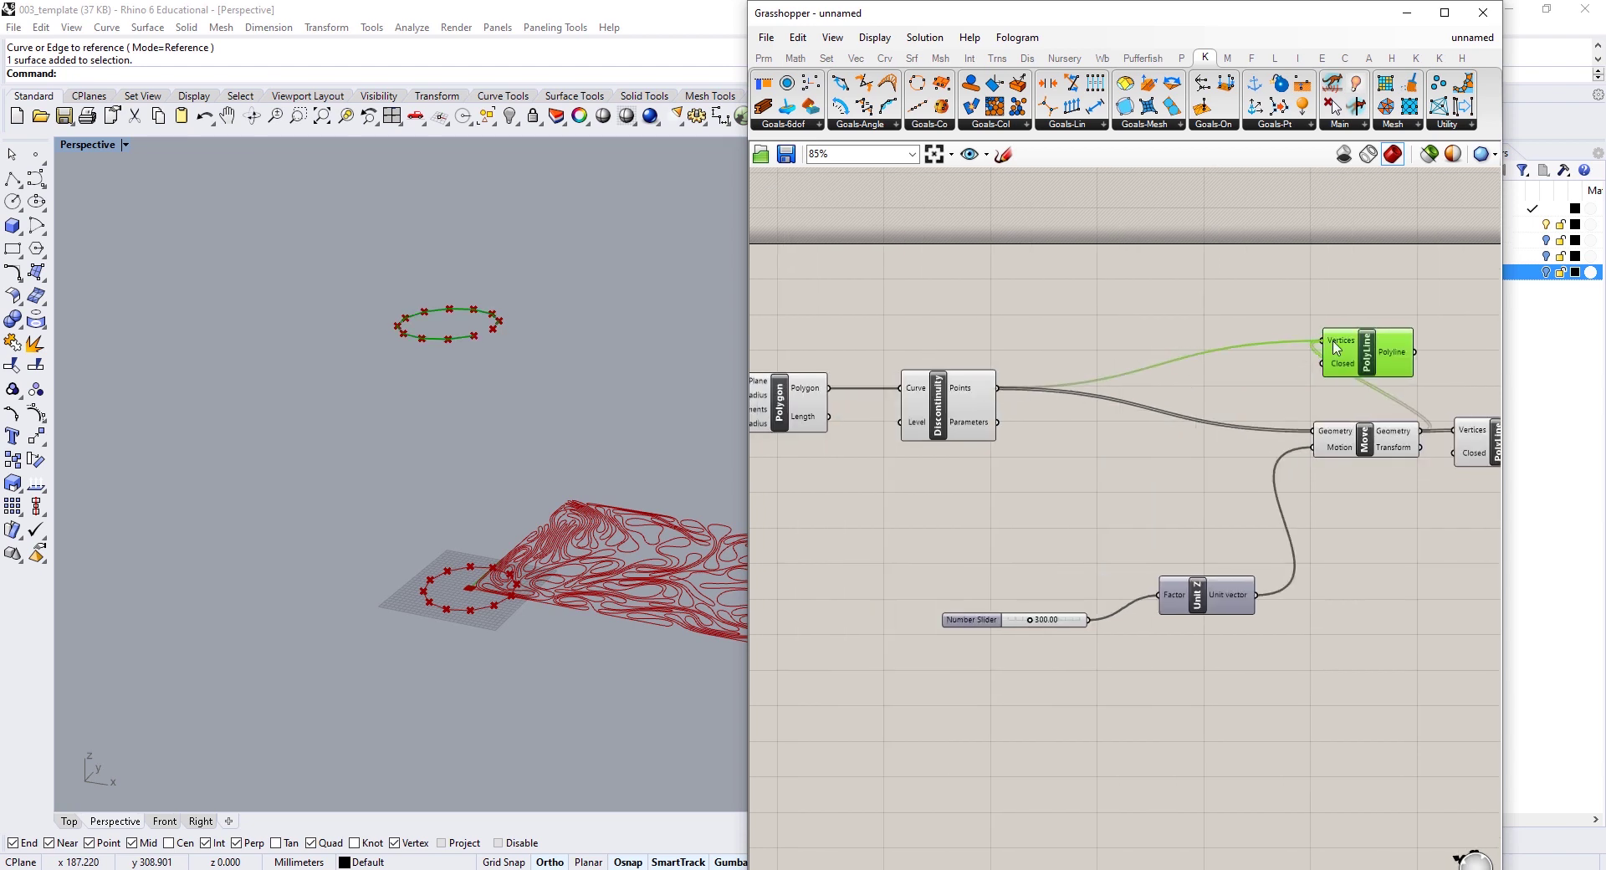
Step: Add a Loft component between the base and raised polylines, and neatly reposition the connected components
right_click_drag(1338, 346, 954, 407)
double_click(1190, 405)
type("loft")
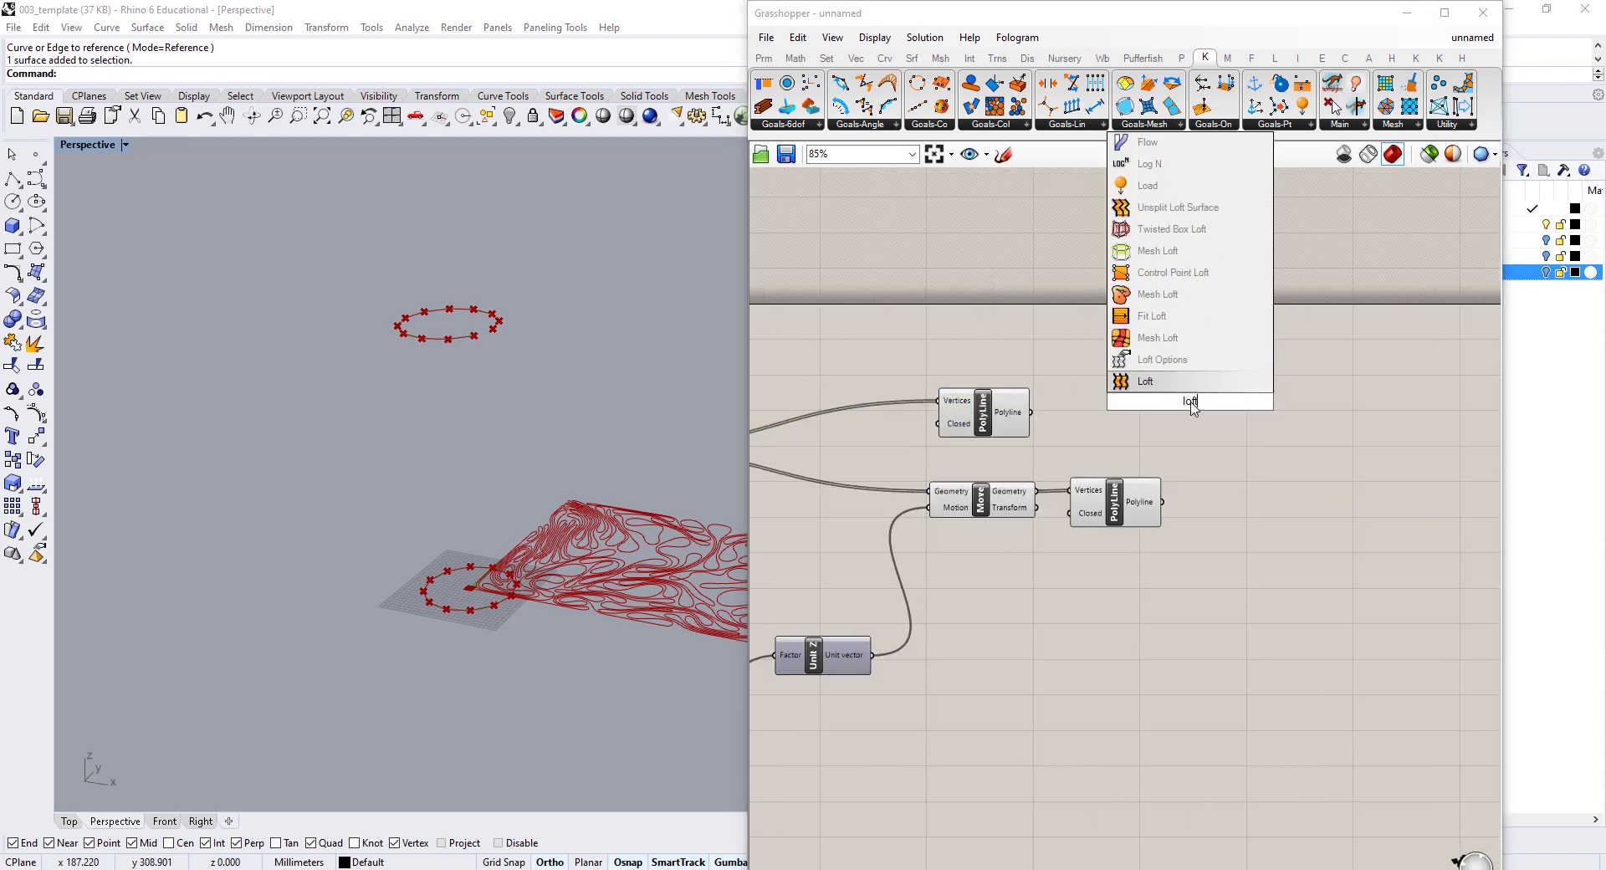
left_click(1174, 386)
left_click_drag(1028, 410, 1157, 392)
left_click_drag(1163, 502, 1282, 451, "shift")
right_click_drag(625, 351, 444, 376)
right_click_drag(577, 589, 636, 552, "shift")
left_click_drag(1363, 300, 1075, 520)
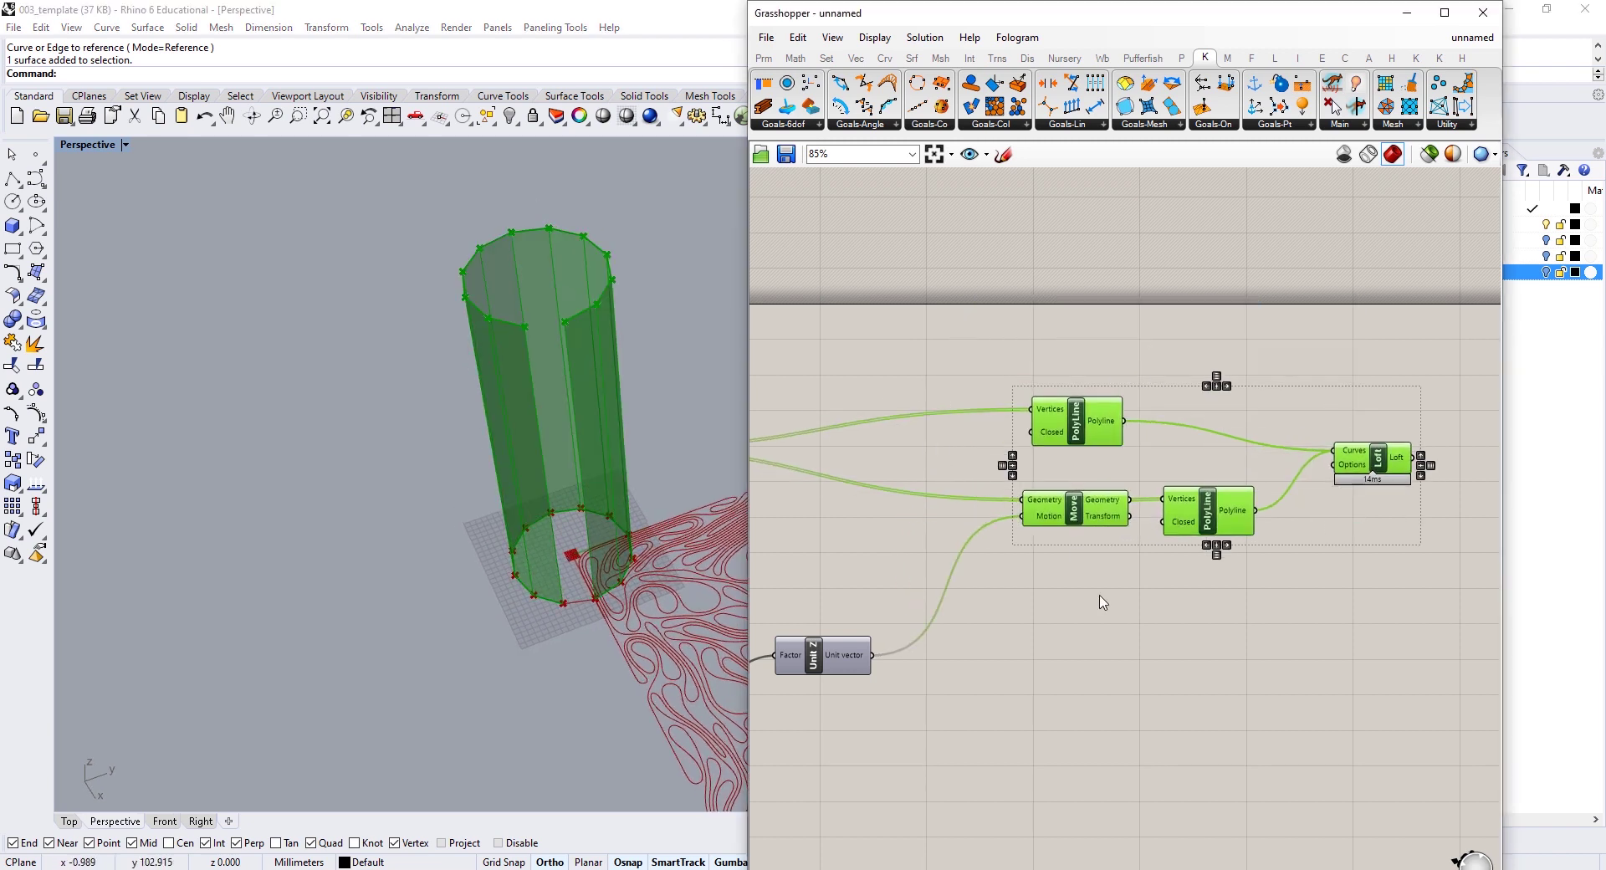
left_click(1101, 599)
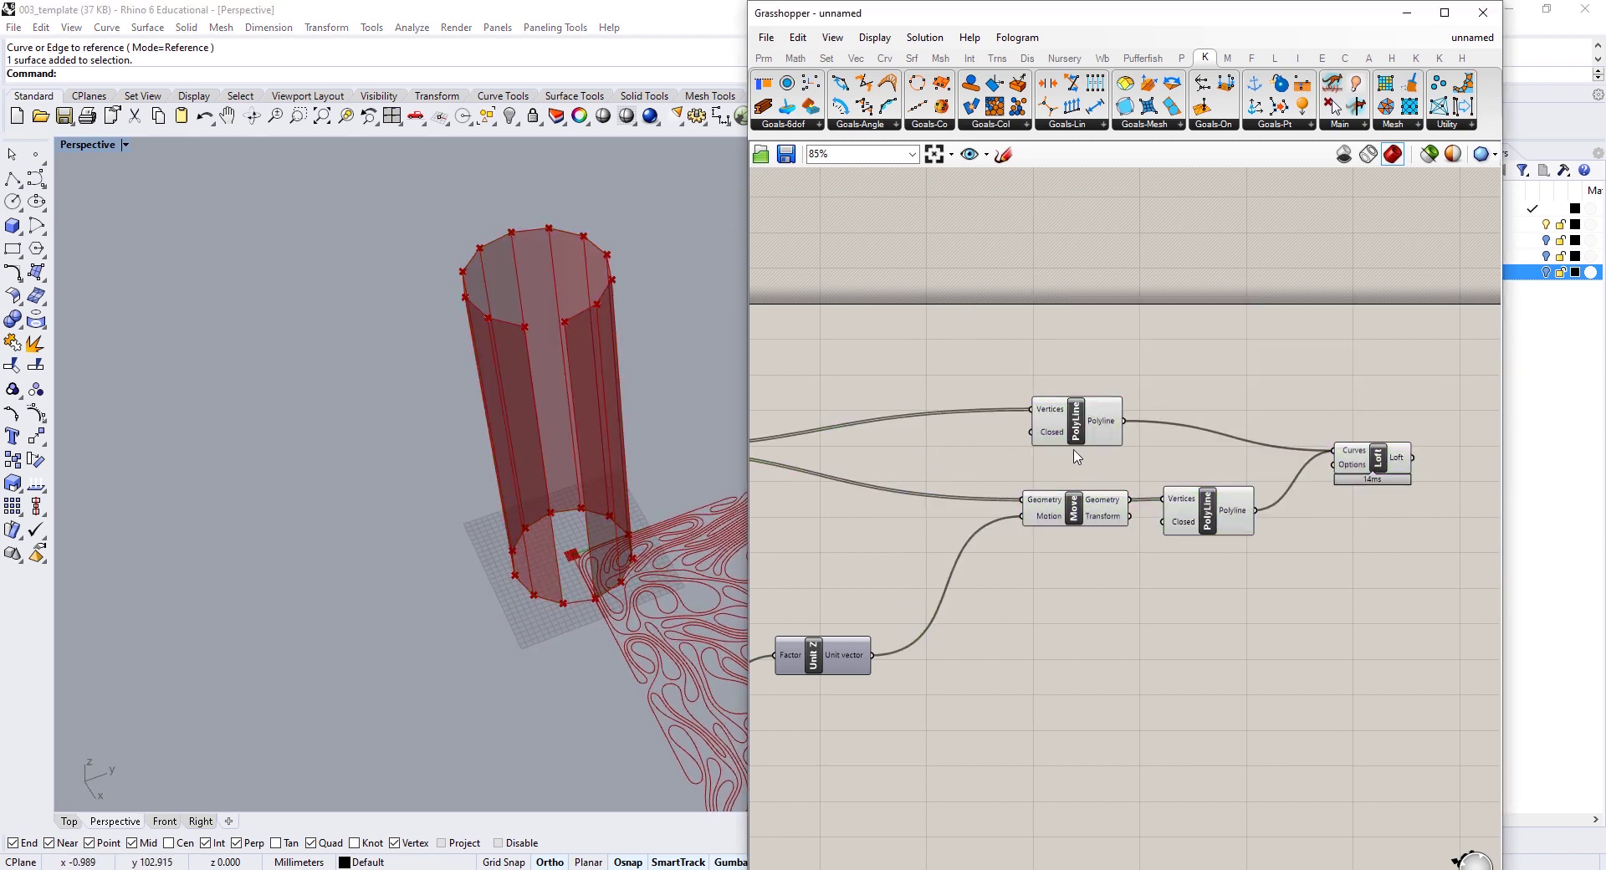
Step: Add a Nurbs Curve through the original Discontinuity points and connect its Curve output to the Loft
double_click(1181, 348)
type("nurb")
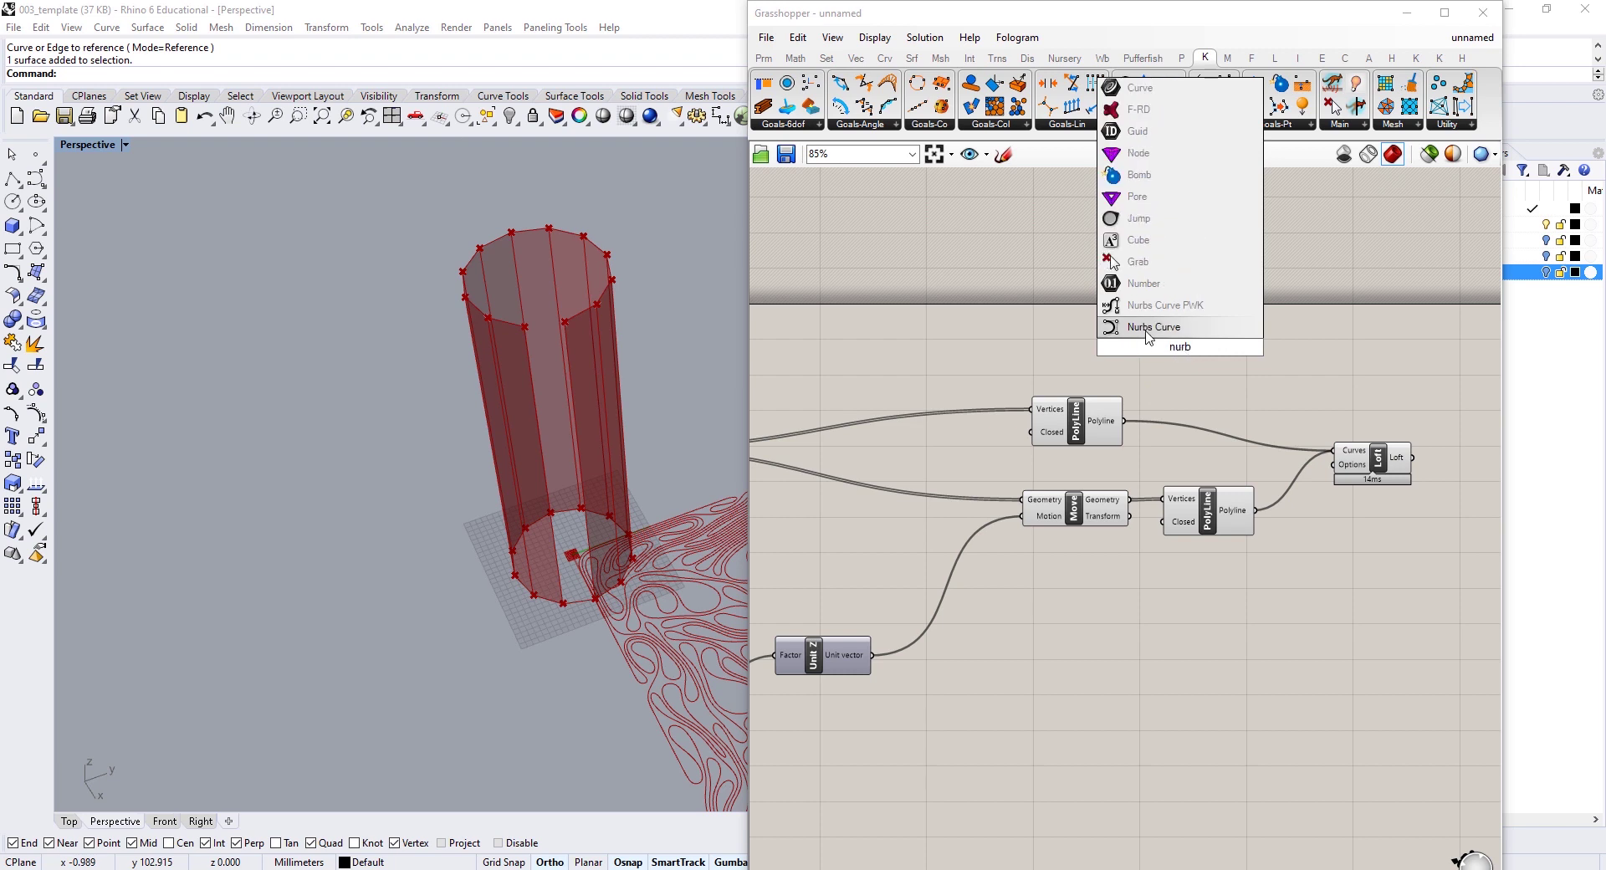
left_click(1146, 332)
left_click_drag(801, 404, 1326, 283)
right_click_drag(1453, 293, 1122, 344)
left_click_drag(1086, 336, 1190, 459)
Step: Delete both PolyLine components from the definition
left_click(954, 430)
key("Delete")
left_click(1079, 540)
key("Delete")
Step: Duplicate the Nurbs Curve for the moved points, wire it into the Loft, and flatten the Loft's Curves input
left_click_drag(1036, 376, 1067, 596, "alt")
left_click_drag(987, 509, 1210, 472)
right_click(1210, 473)
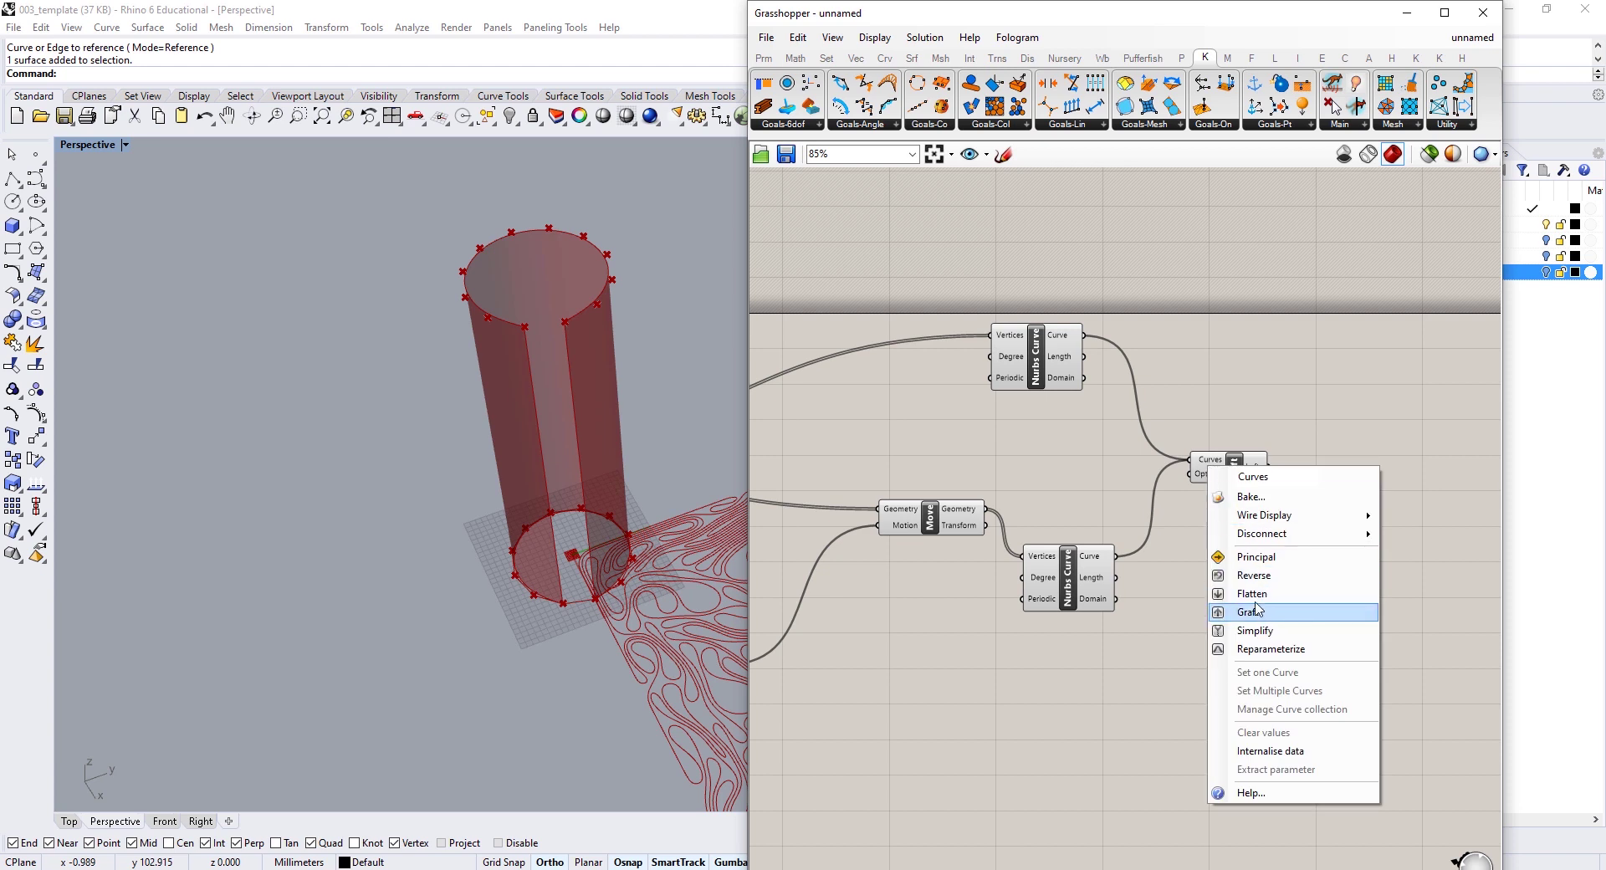
left_click(1255, 594)
left_click_drag(1078, 583, 1087, 534)
right_click_drag(539, 379, 537, 449)
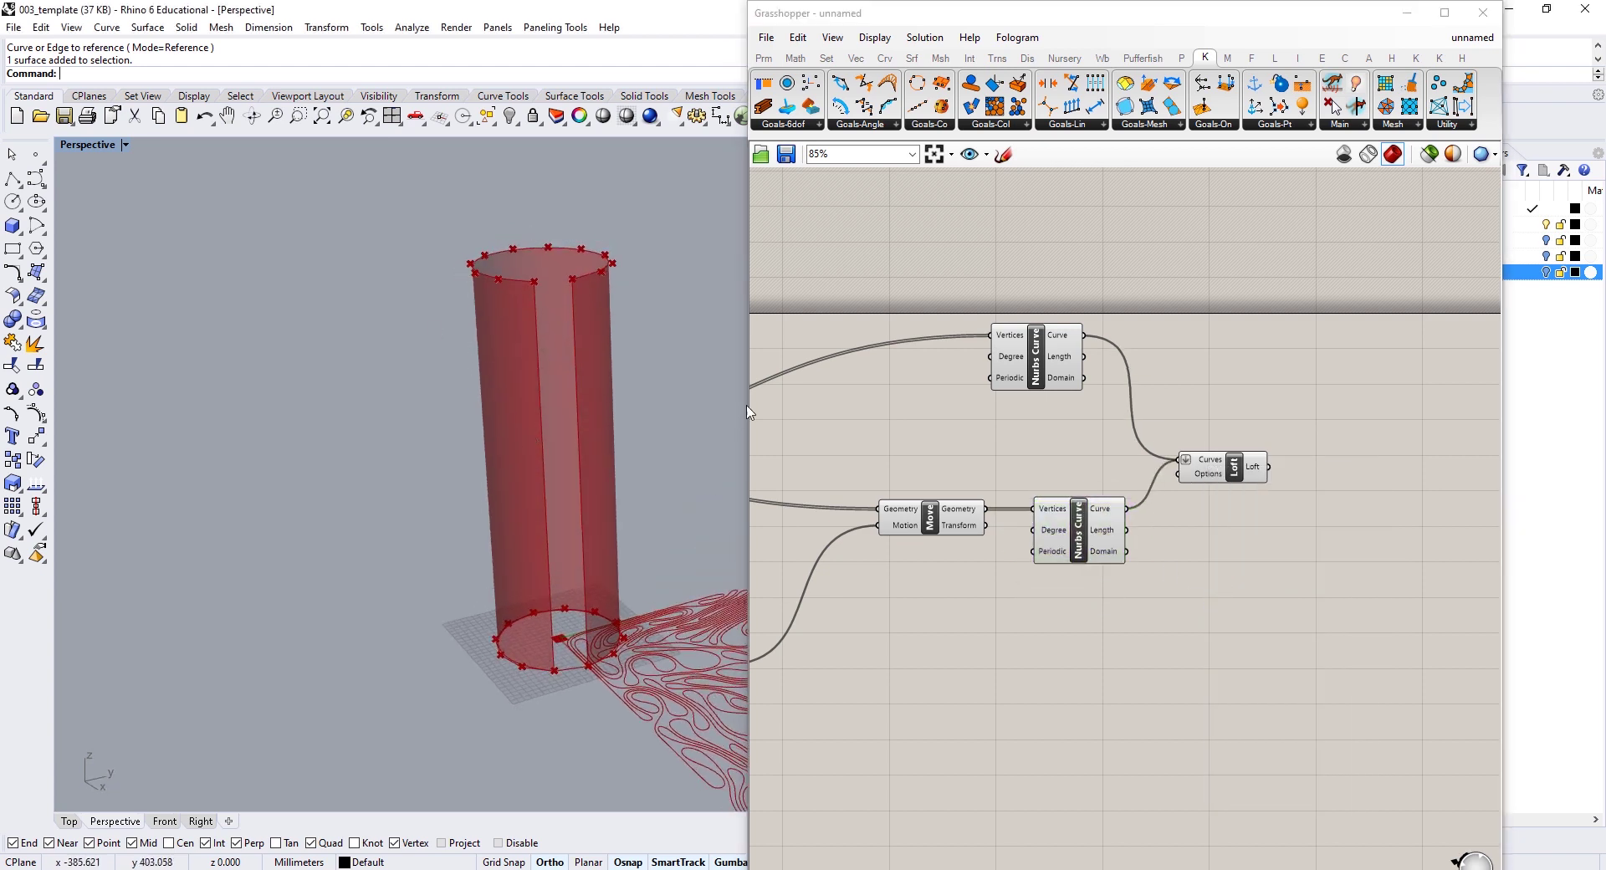
Step: Examine the open seam of the lofted surface around the first and last base points
right_click_drag(1032, 493, 1279, 467)
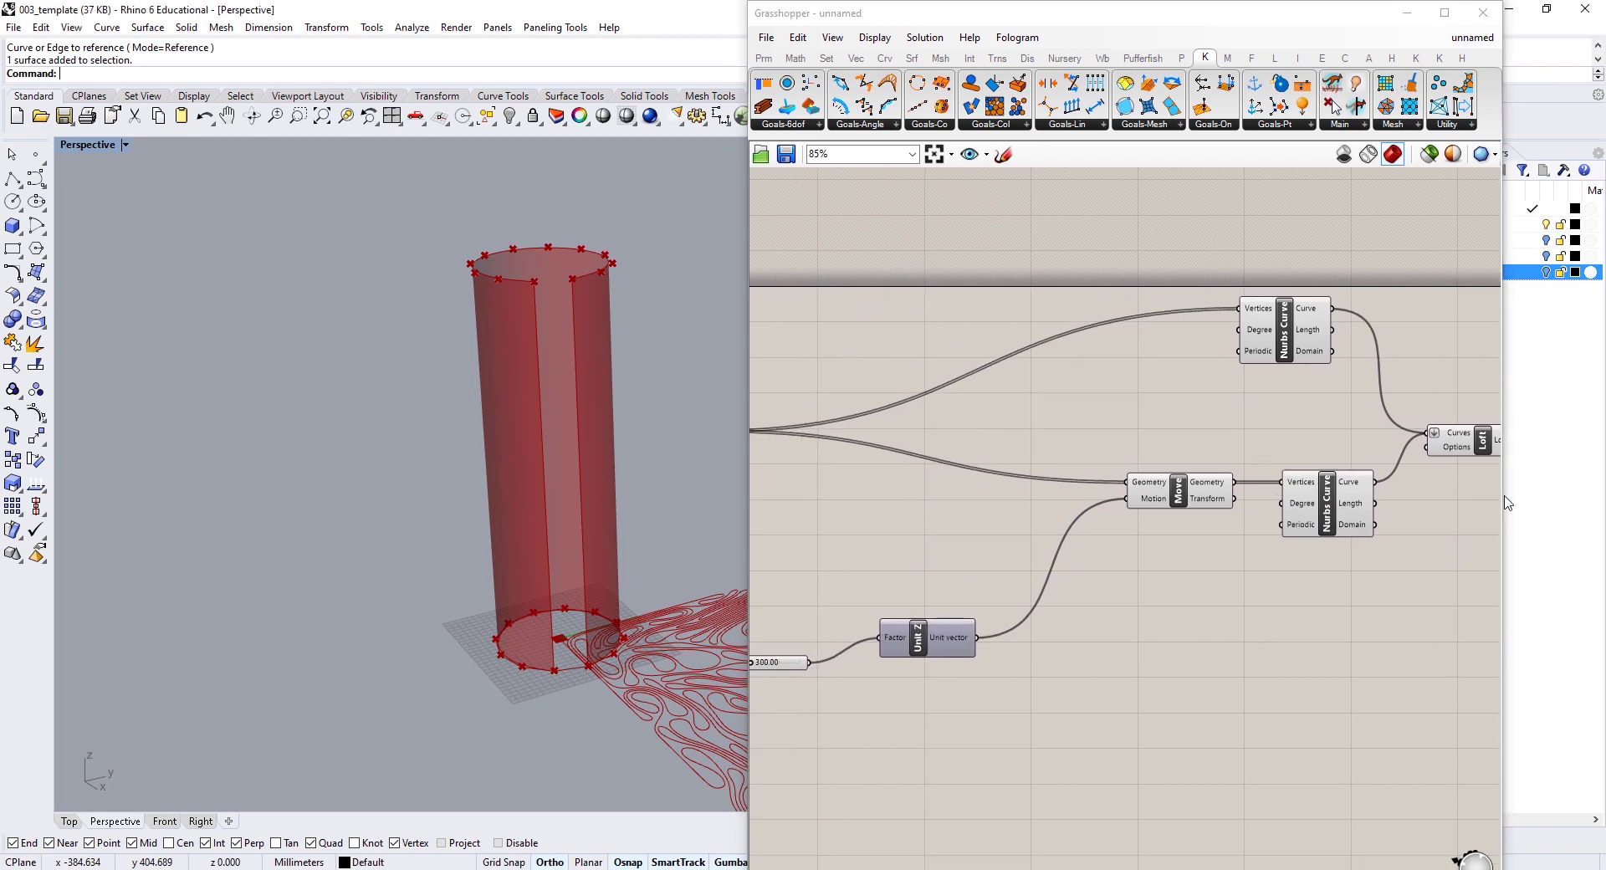
right_click_drag(1029, 534, 1116, 516)
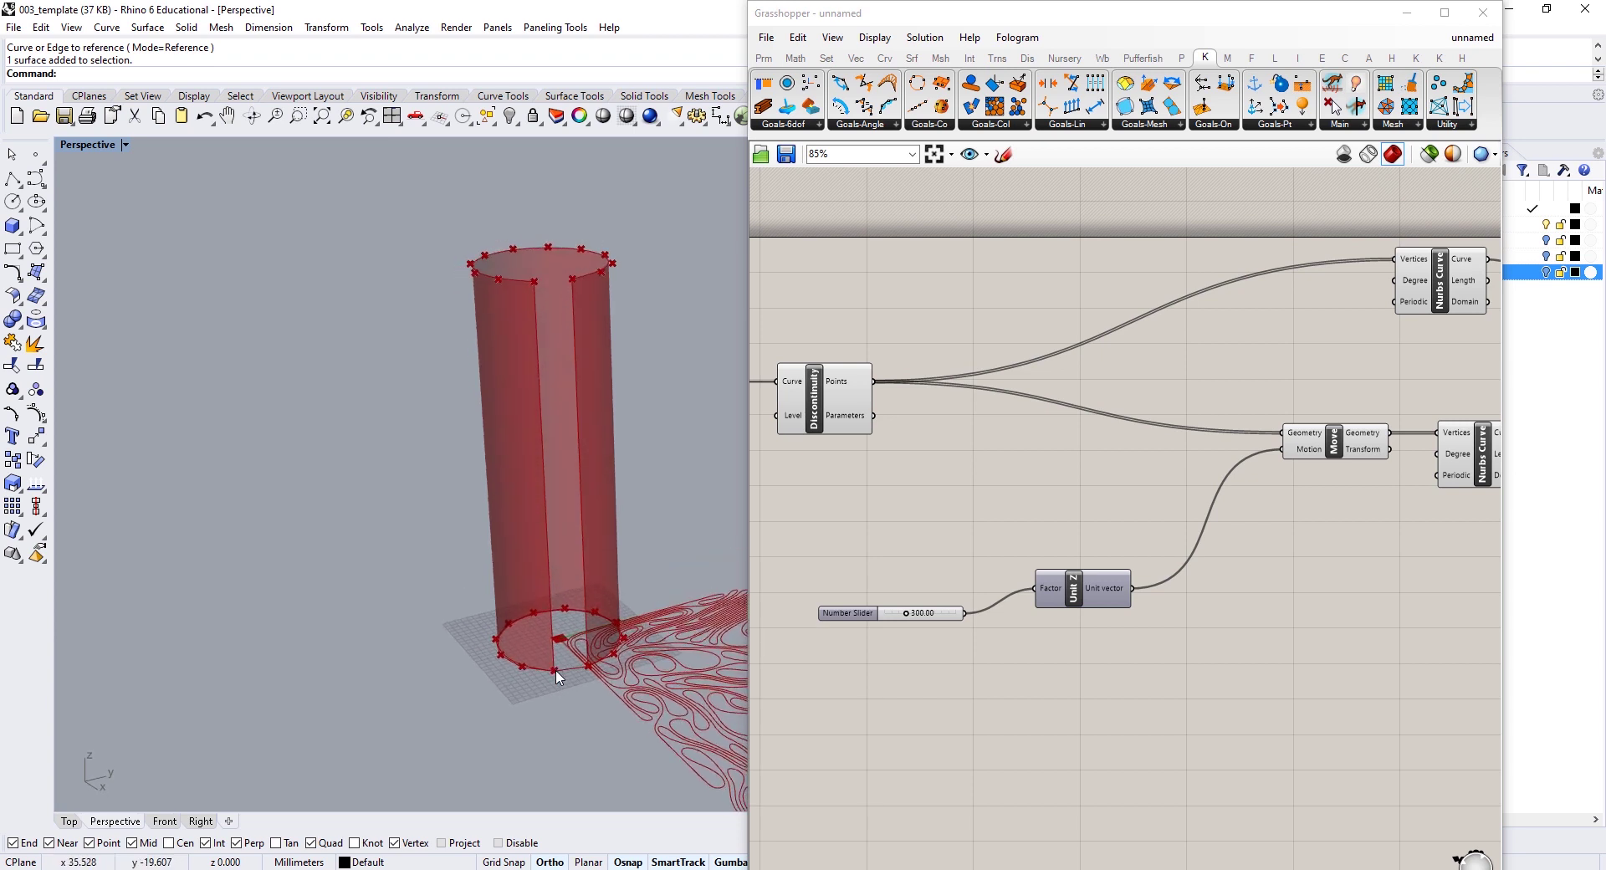
scroll(556, 673, "up", 5)
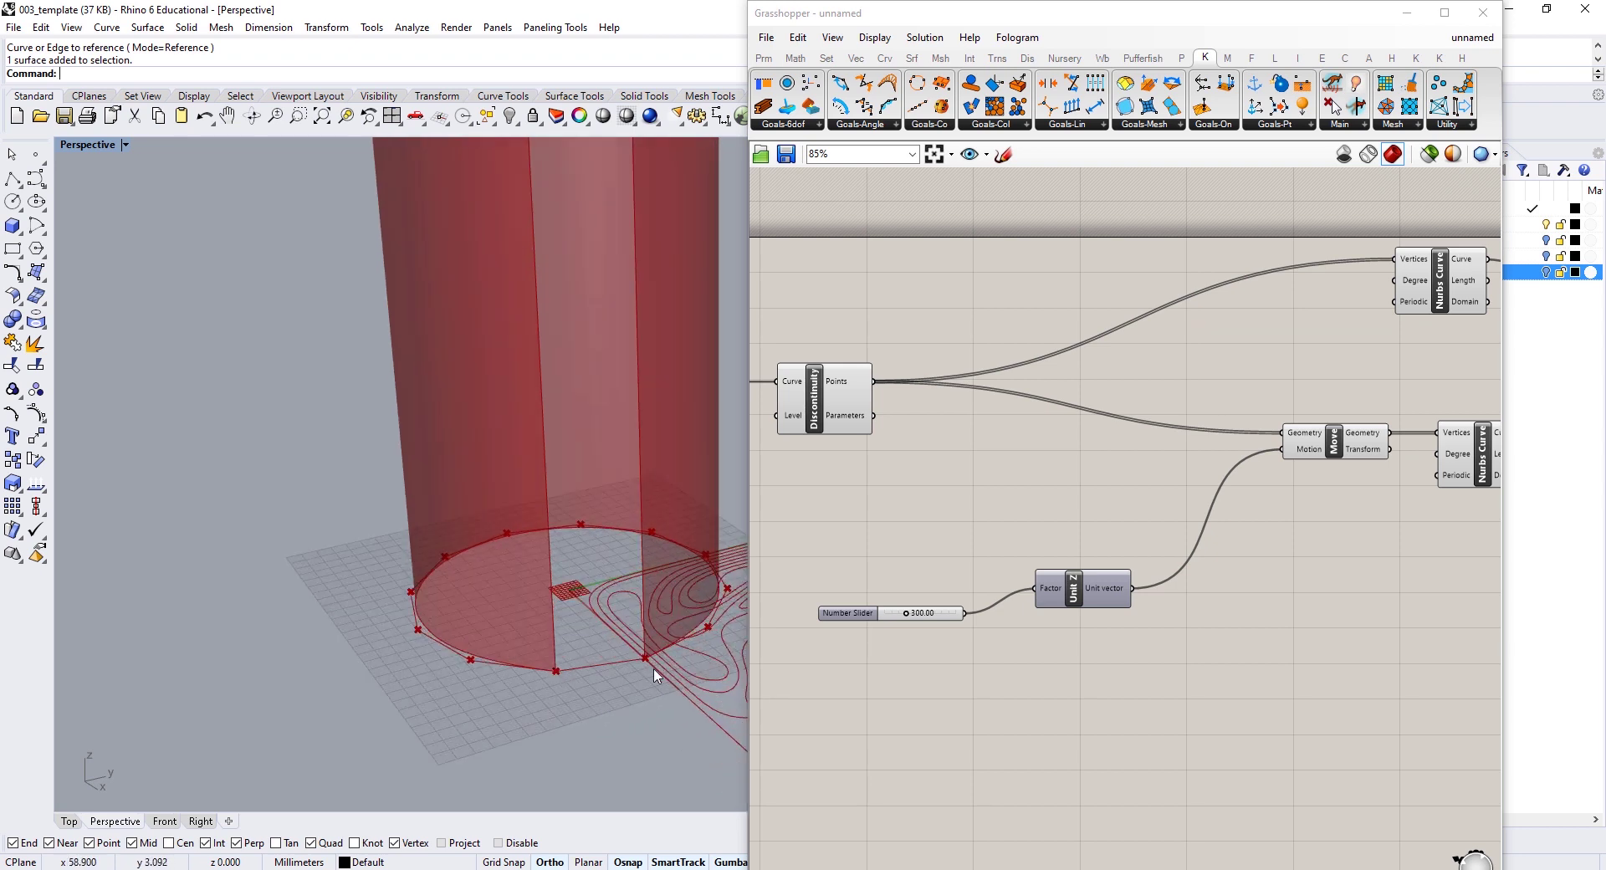
scroll(558, 676, "down", 1)
scroll(556, 673, "down", 1)
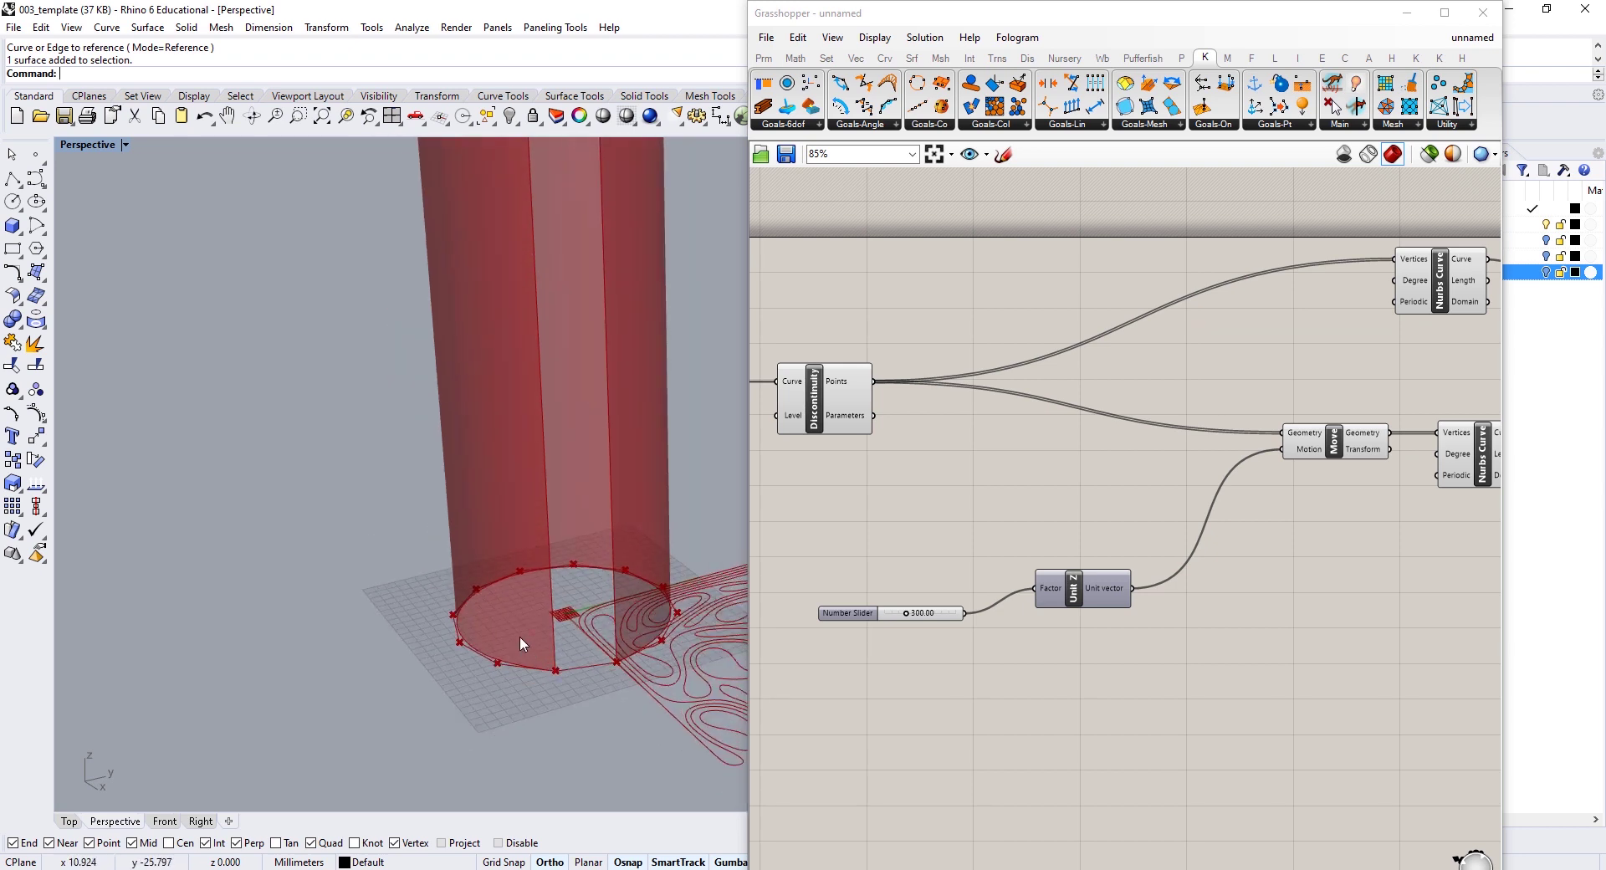
scroll(520, 636, "down", 2)
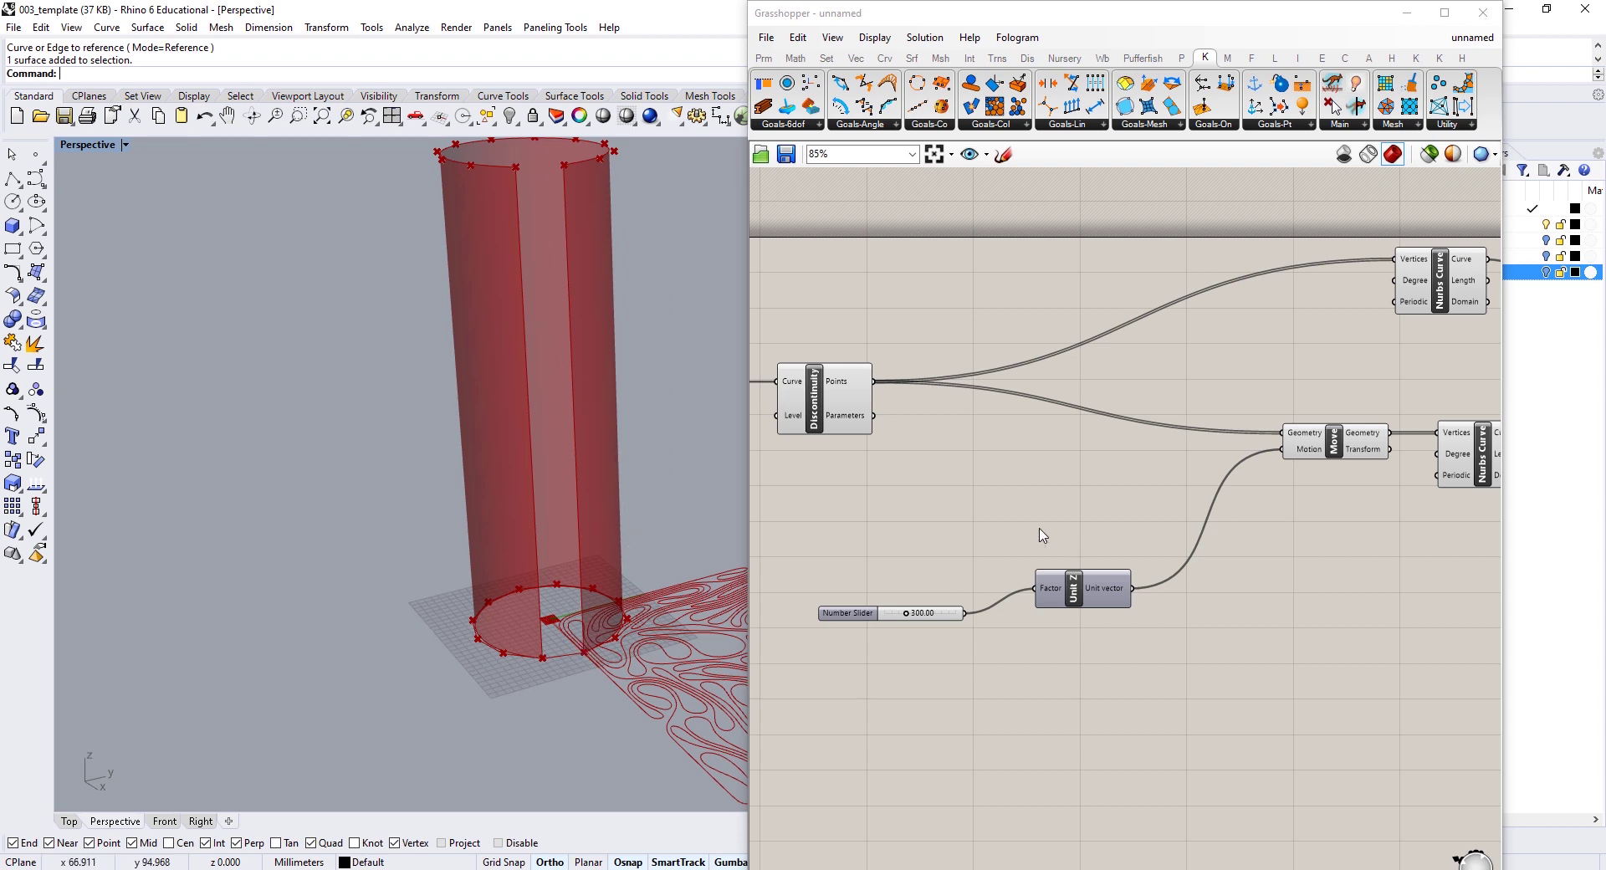
Step: Move the 300.00 slider and Unit Z component lower to free space after the Discontinuity component
scroll(1093, 542, "down", 1)
right_click_drag(1094, 542, 1132, 527)
left_click_drag(1168, 500, 943, 631)
left_click_drag(1138, 569, 1248, 653)
left_click(990, 526)
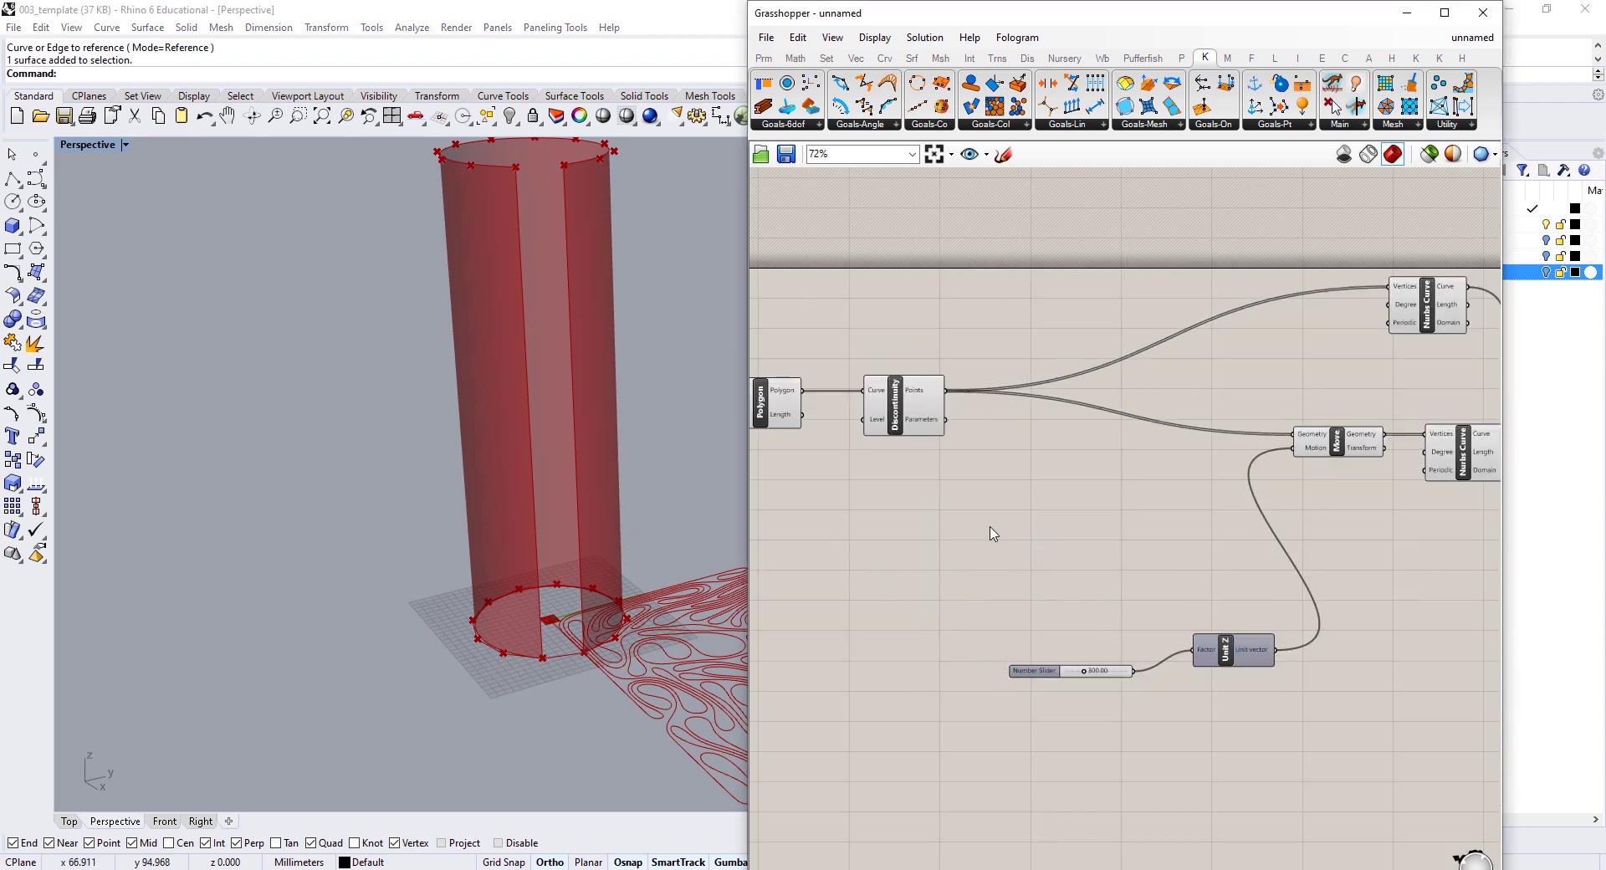
Step: Add a List Length component fed by the Discontinuity points, and shift the 300.00 slider and Unit Z aside
double_click(991, 533)
type("list")
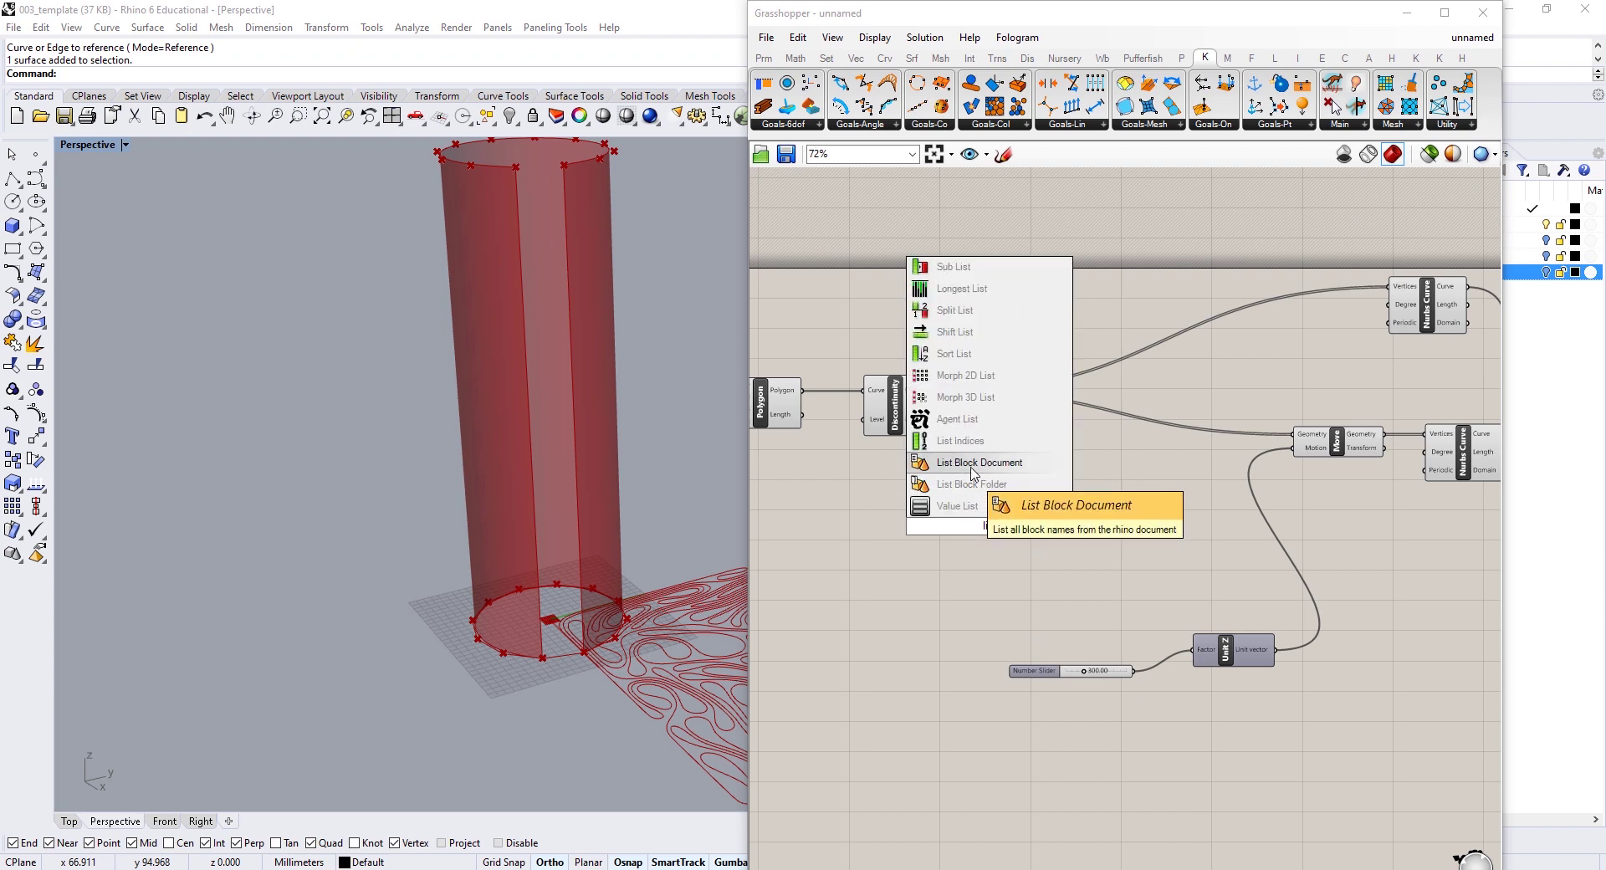
type(" leng")
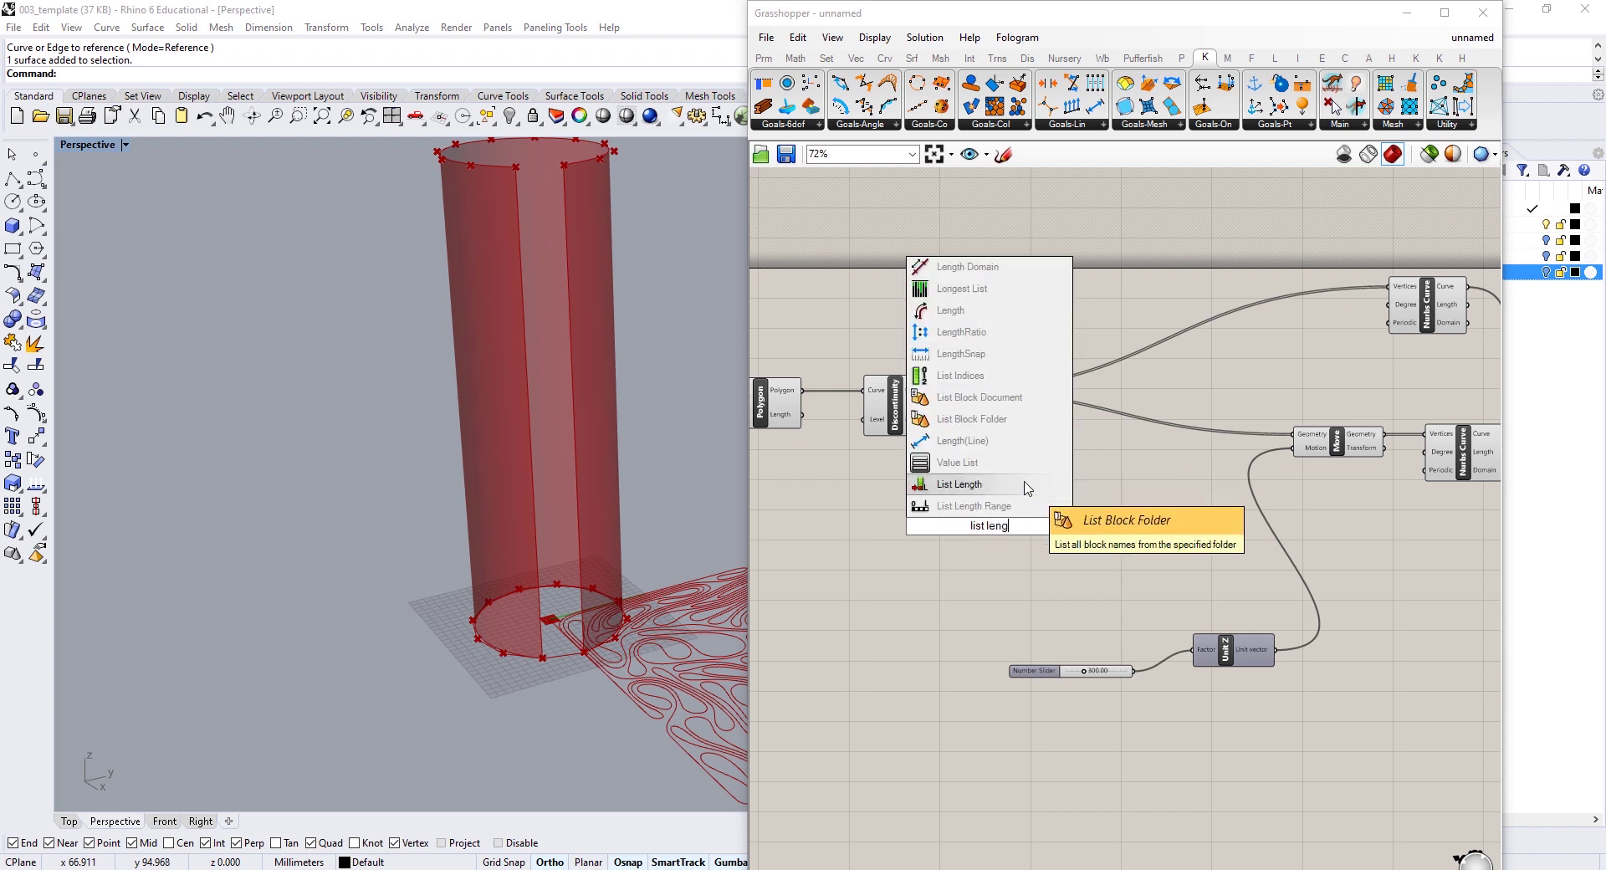
left_click(1027, 485)
left_click_drag(946, 390, 928, 622)
left_click_drag(1221, 555, 1014, 730)
left_click_drag(1230, 651, 1287, 707)
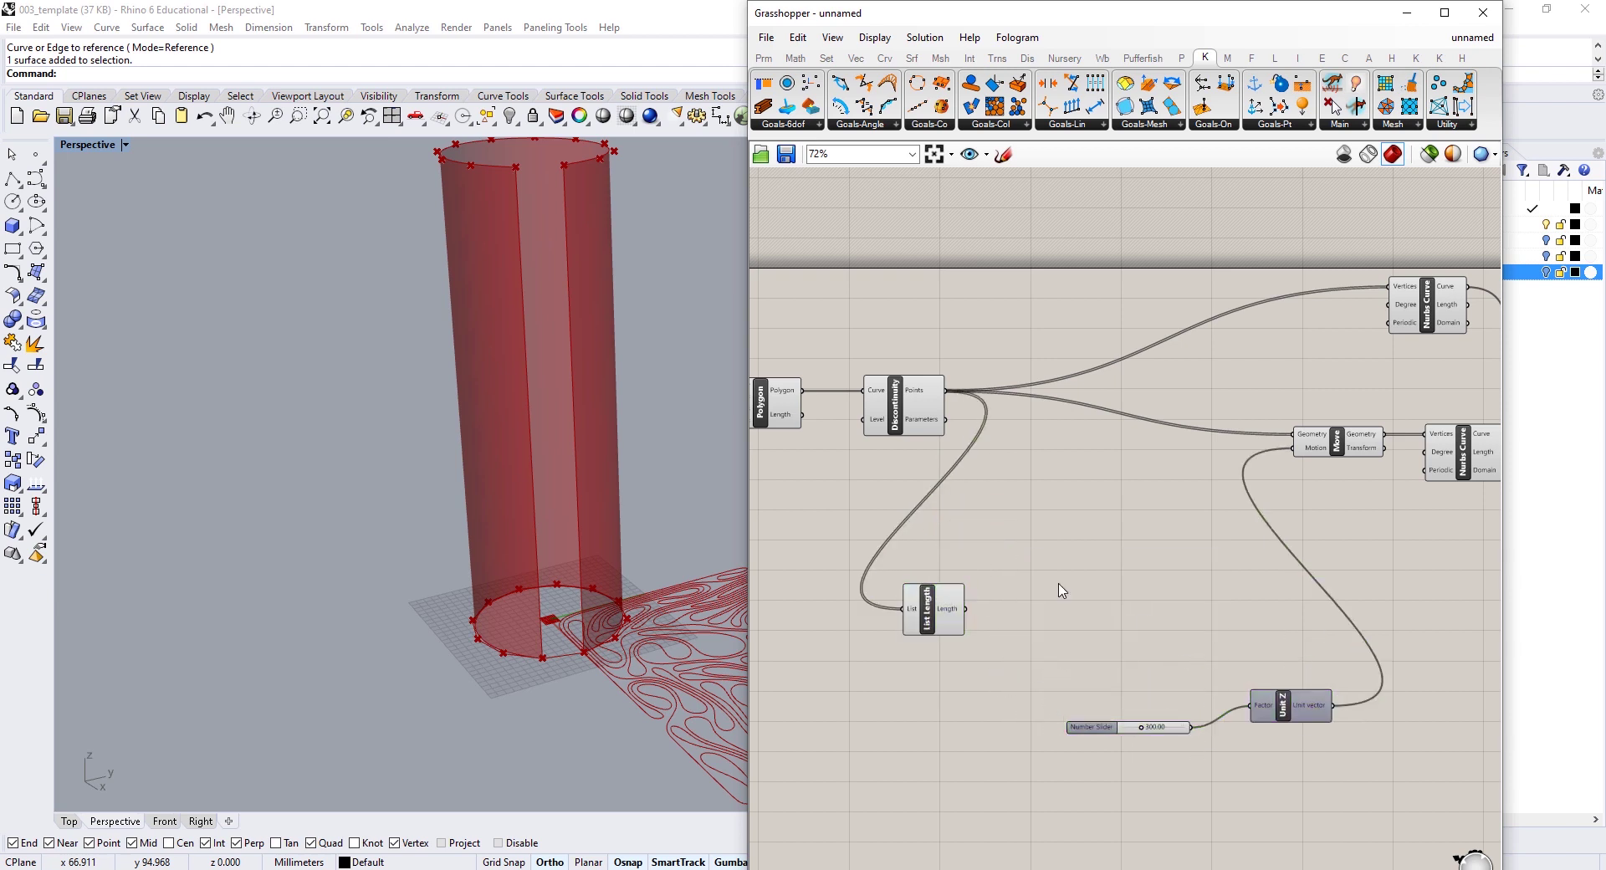
Step: Add a Range component beside List Length and wire the list length into its Steps input
double_click(1061, 590)
type("range")
left_click(1010, 569)
left_click_drag(1050, 592, 1087, 588)
scroll(1025, 644, "up", 2)
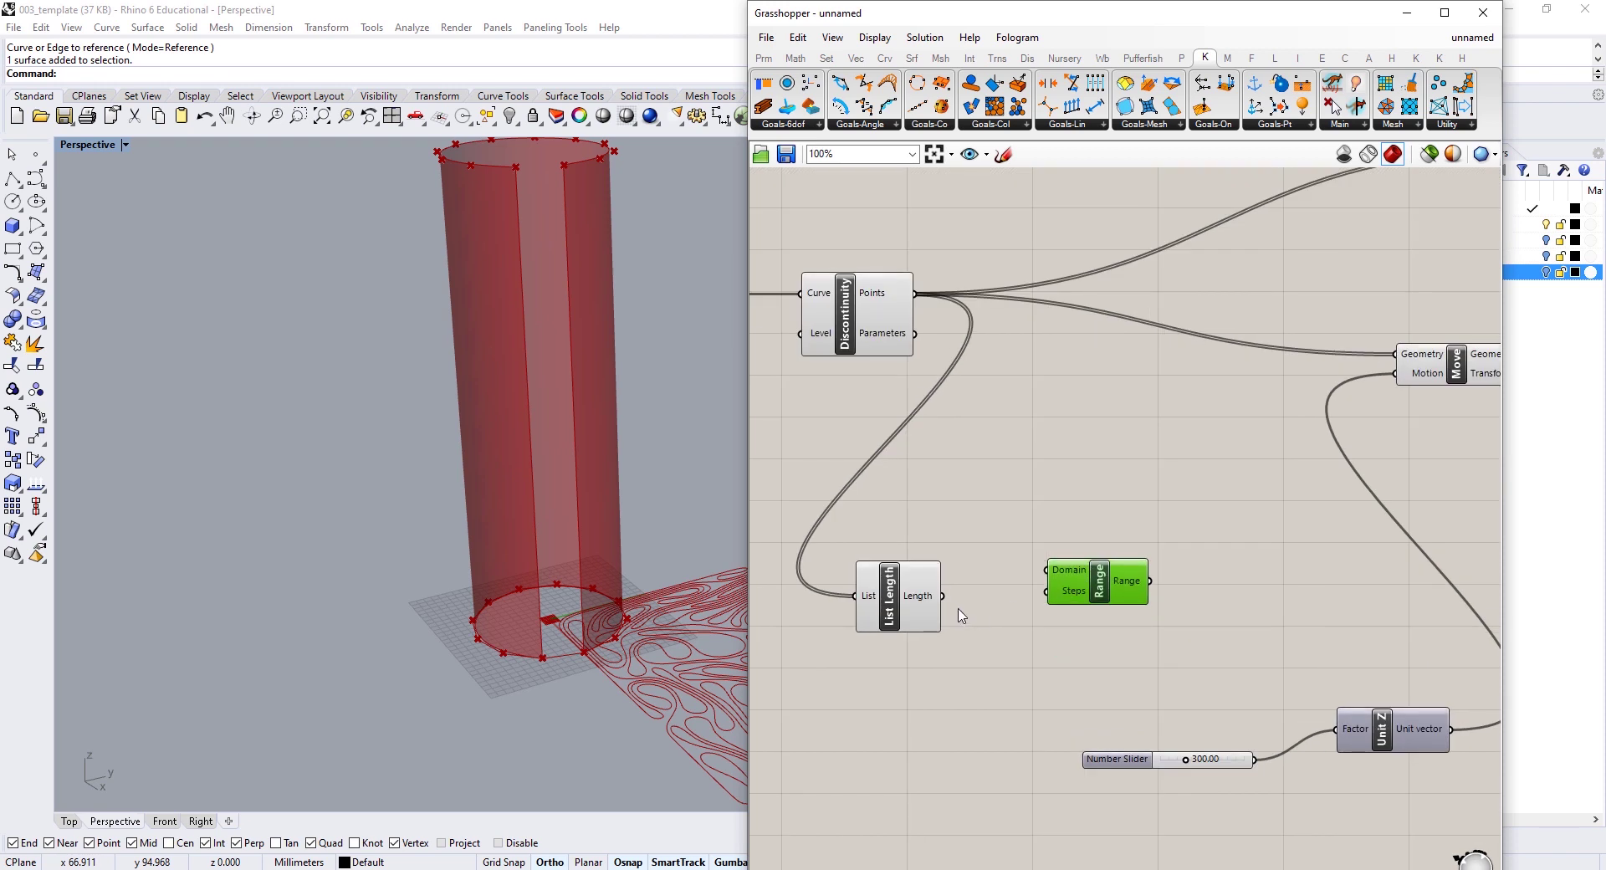
left_click_drag(943, 596, 1048, 591)
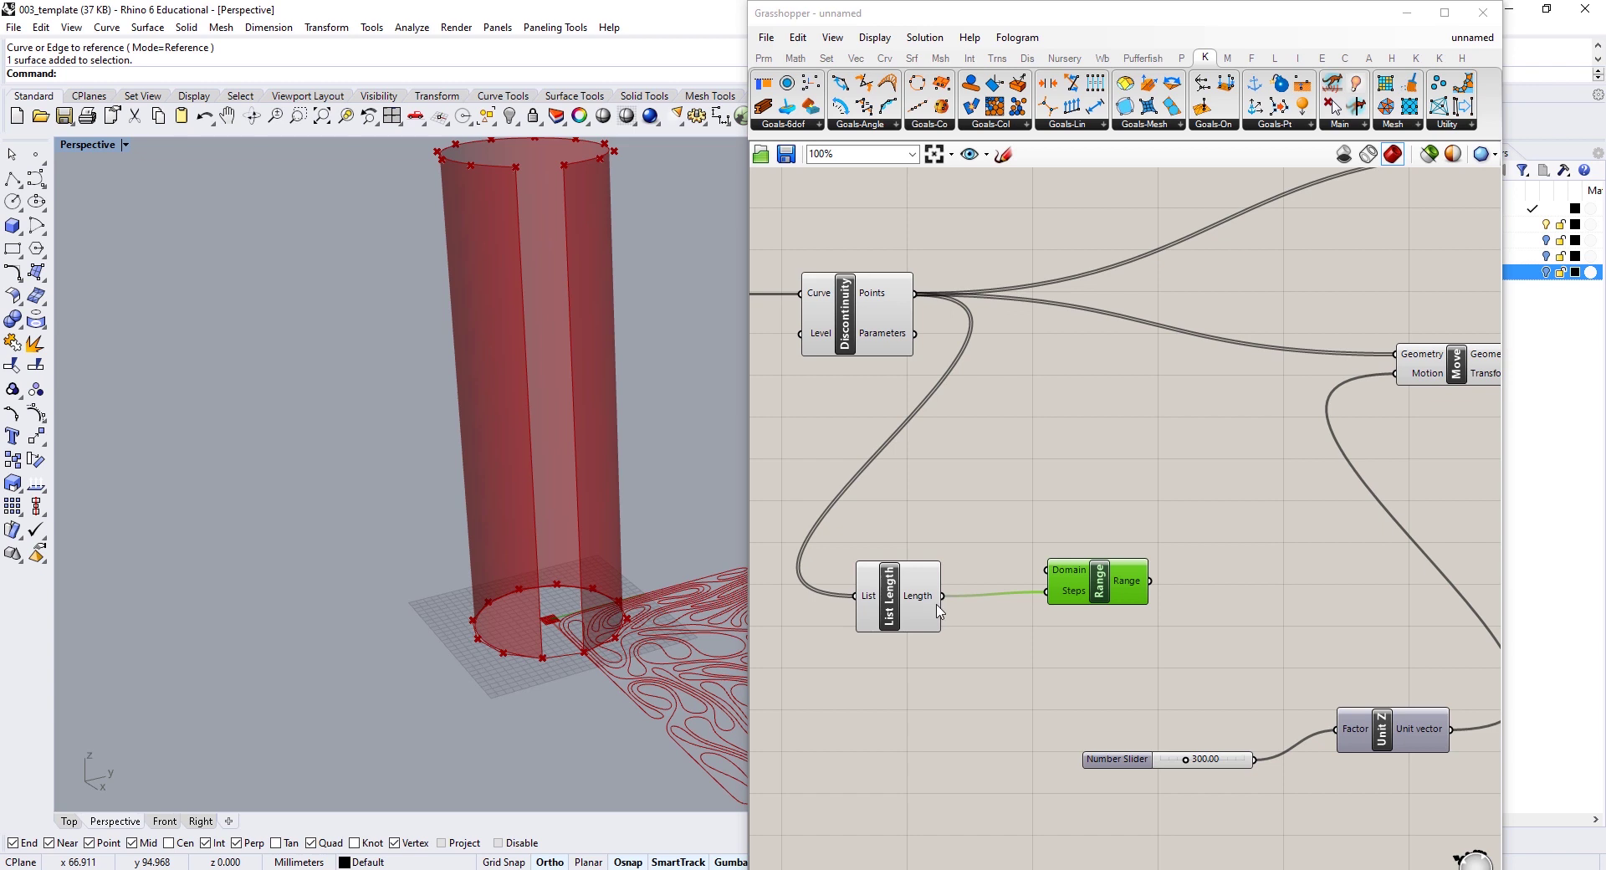
Step: Apply the expression x - 1 to the Range's Steps input and check the resulting range values
right_click(1071, 590)
left_click(1092, 517)
mouse_move(1139, 591)
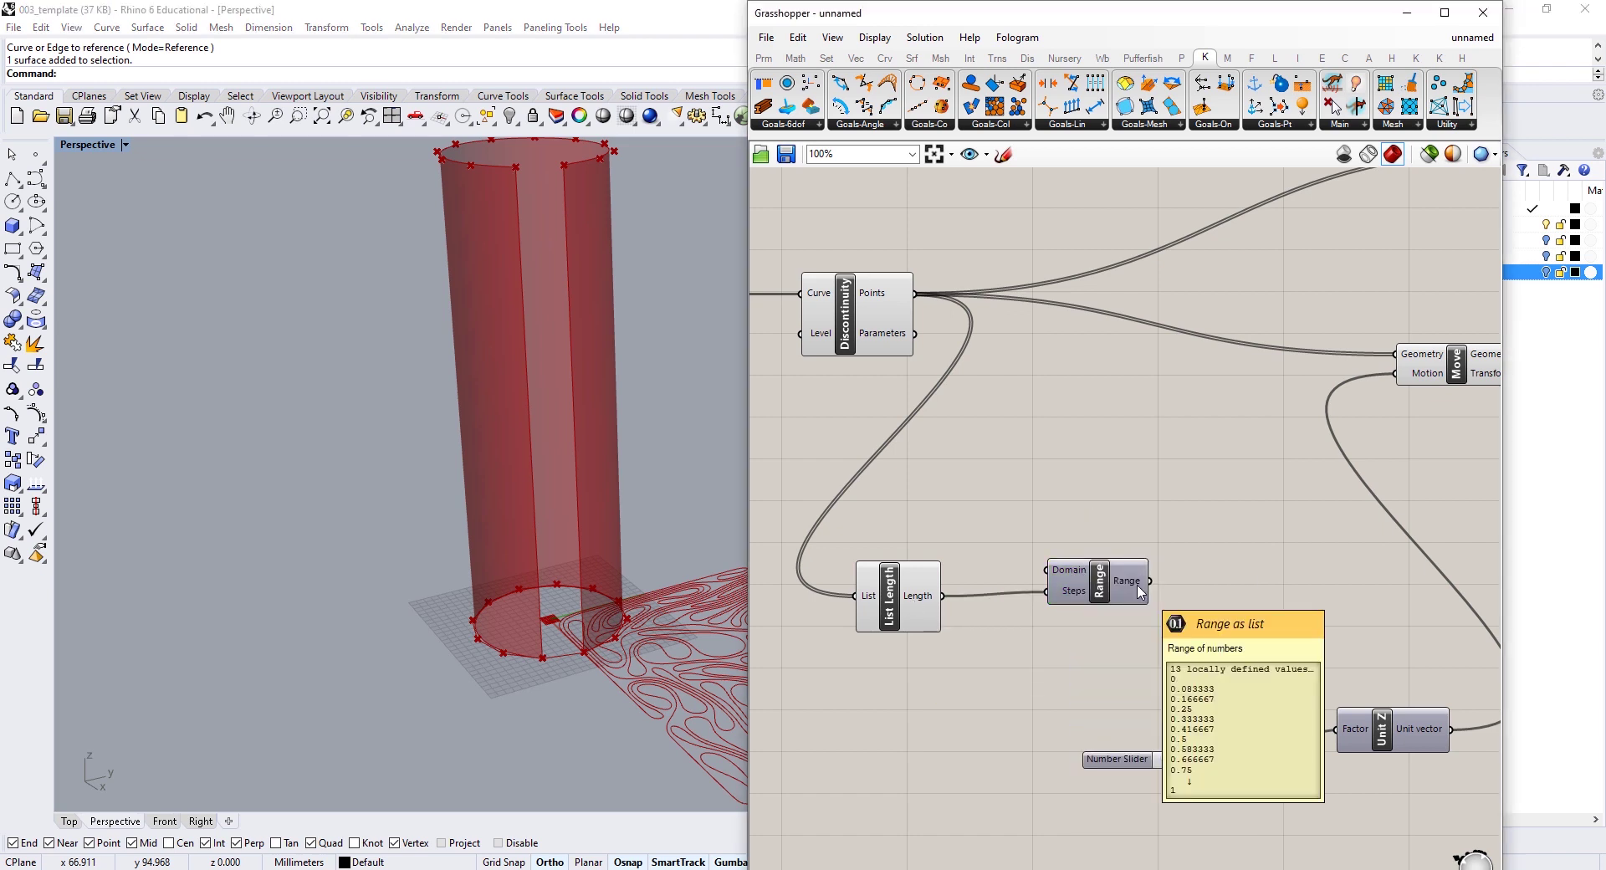
right_click(1070, 591)
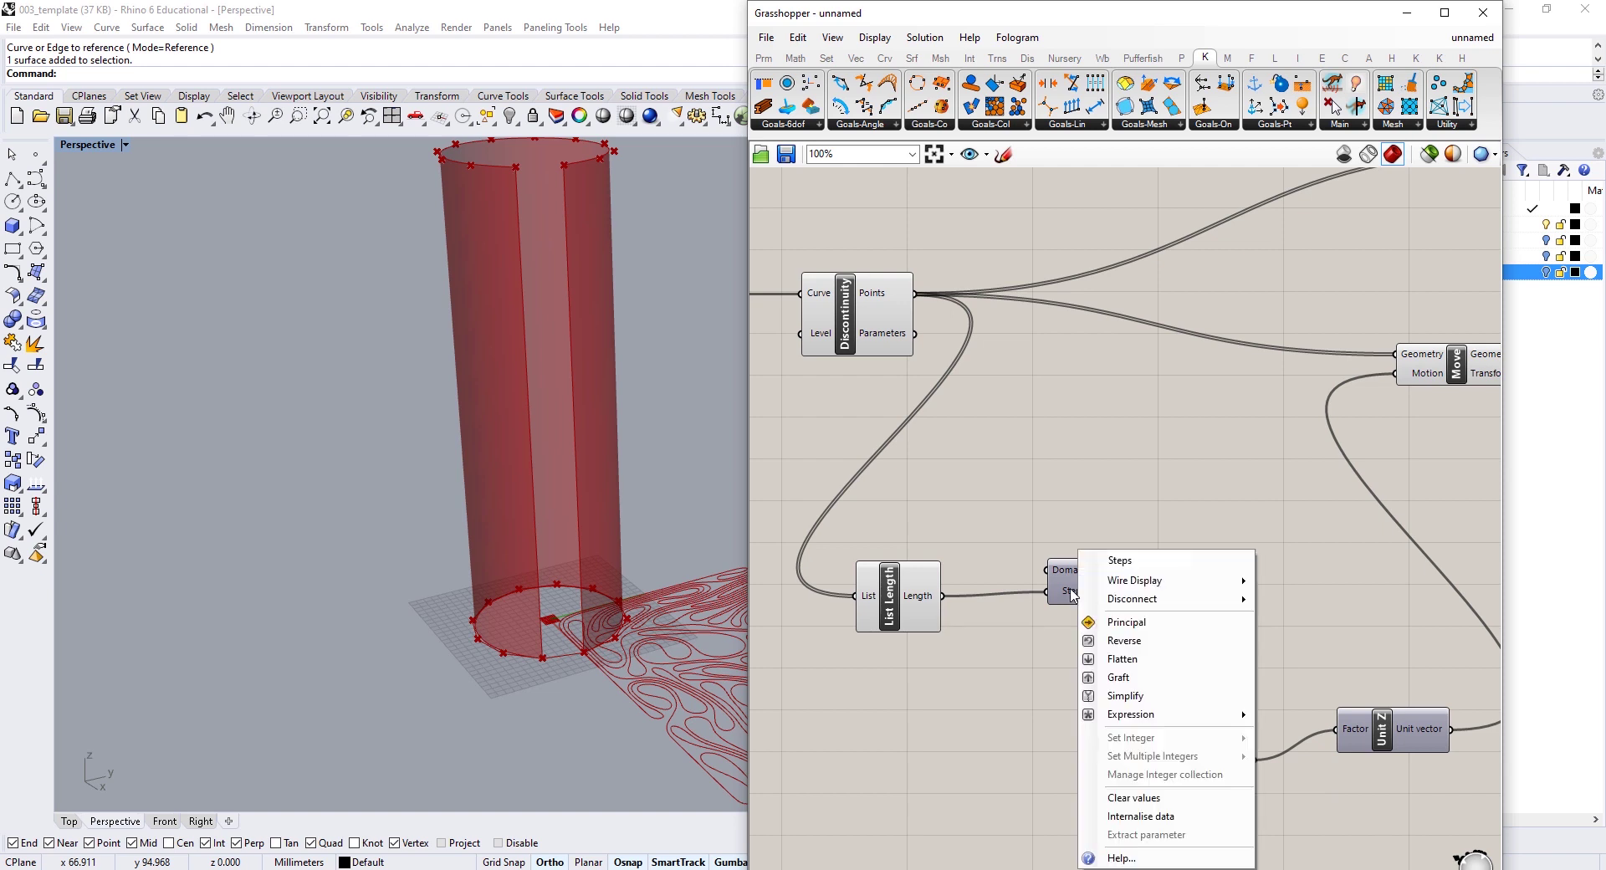
mouse_move(1143, 715)
left_click(1342, 734)
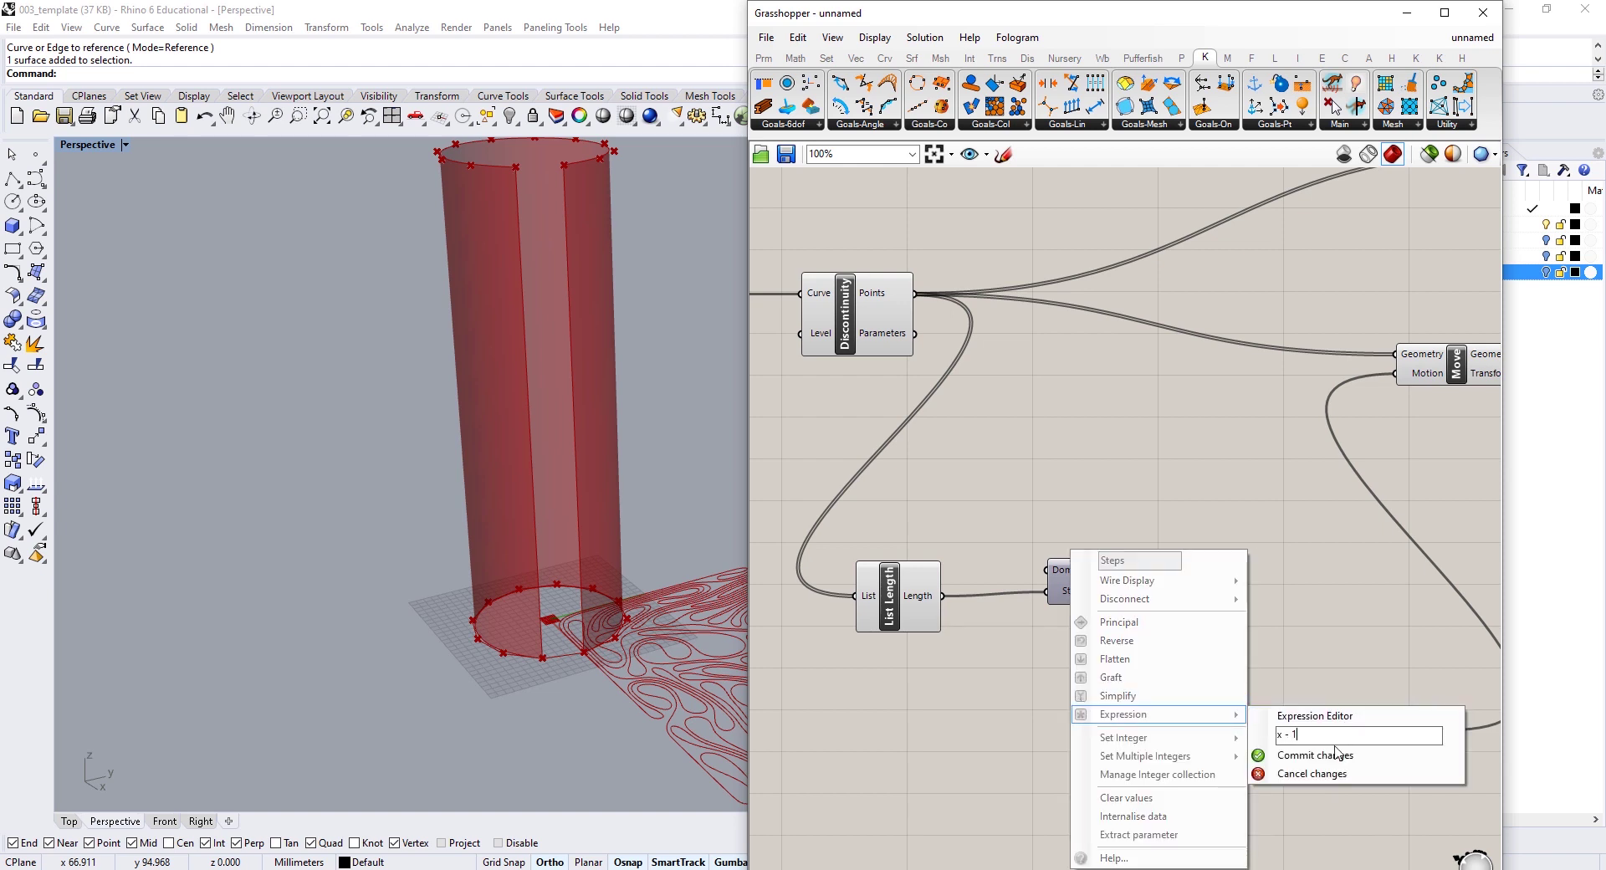
left_click(1332, 755)
left_click_drag(1077, 587, 1062, 591)
right_click_drag(1134, 620, 992, 620)
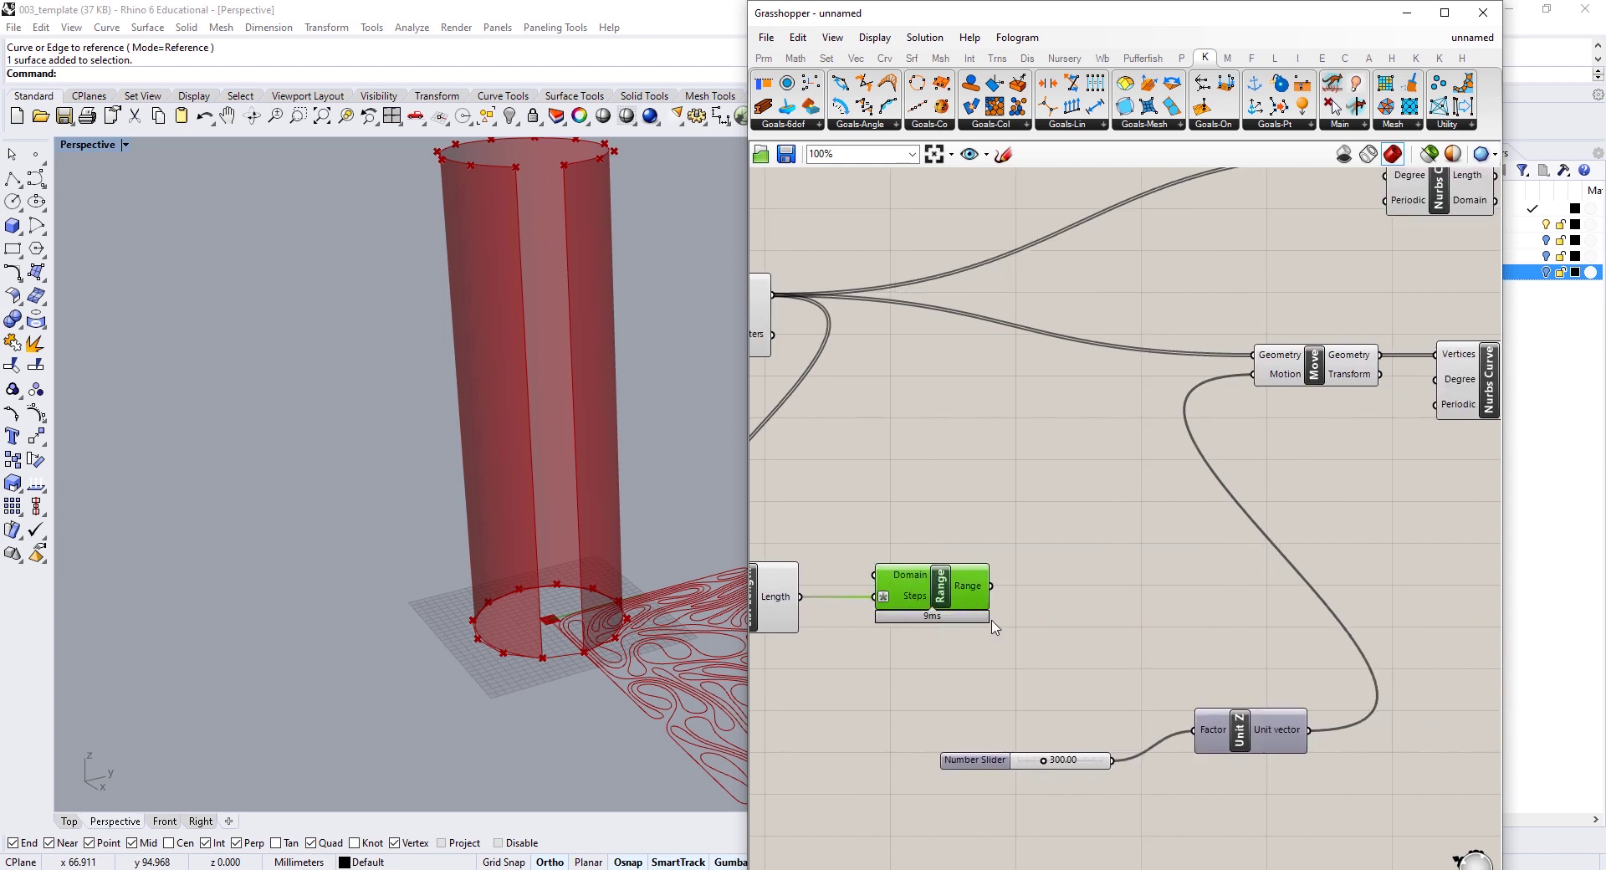
mouse_move(973, 595)
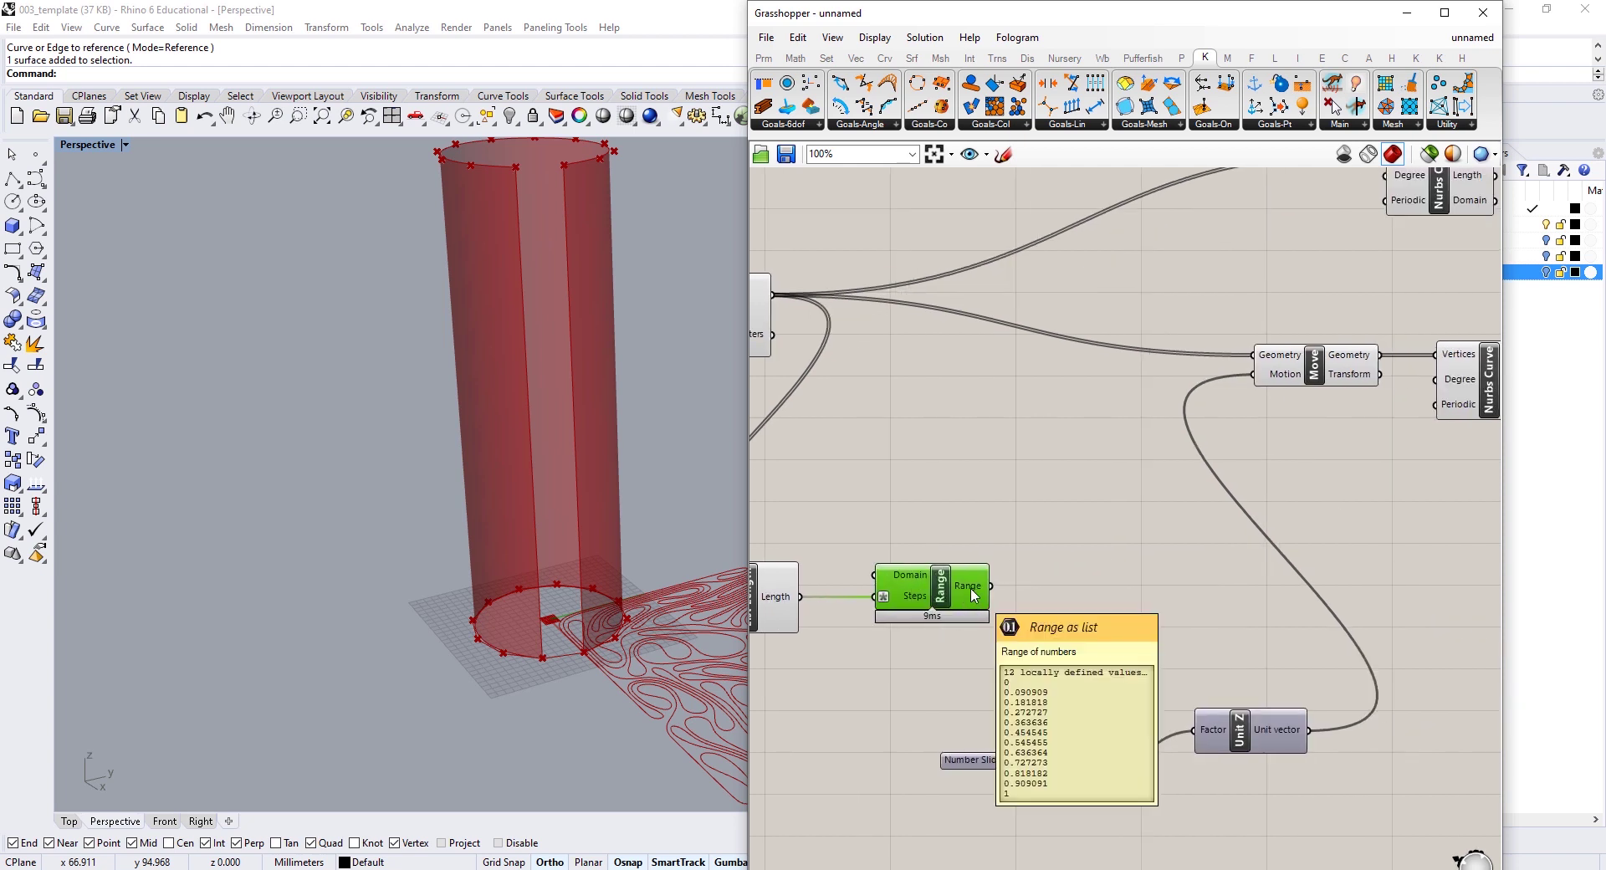
Step: Add a Multiplication of the Range values by the 300.00 slider and feed its result into Unit Z's Factor
right_click_drag(1069, 611, 1071, 574)
double_click(1079, 625)
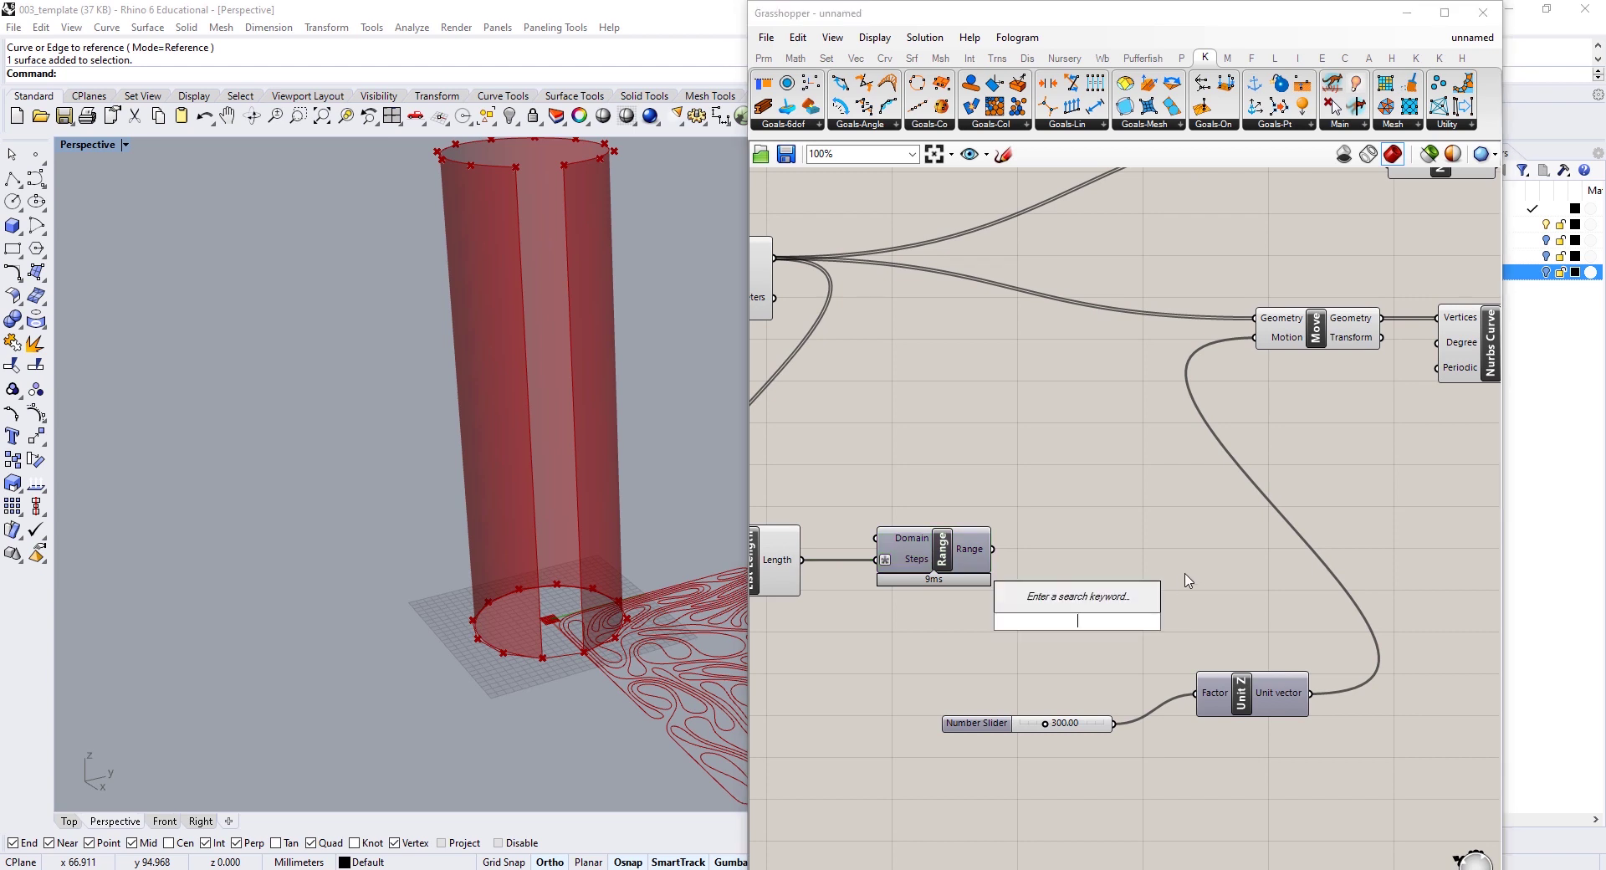
type("mult")
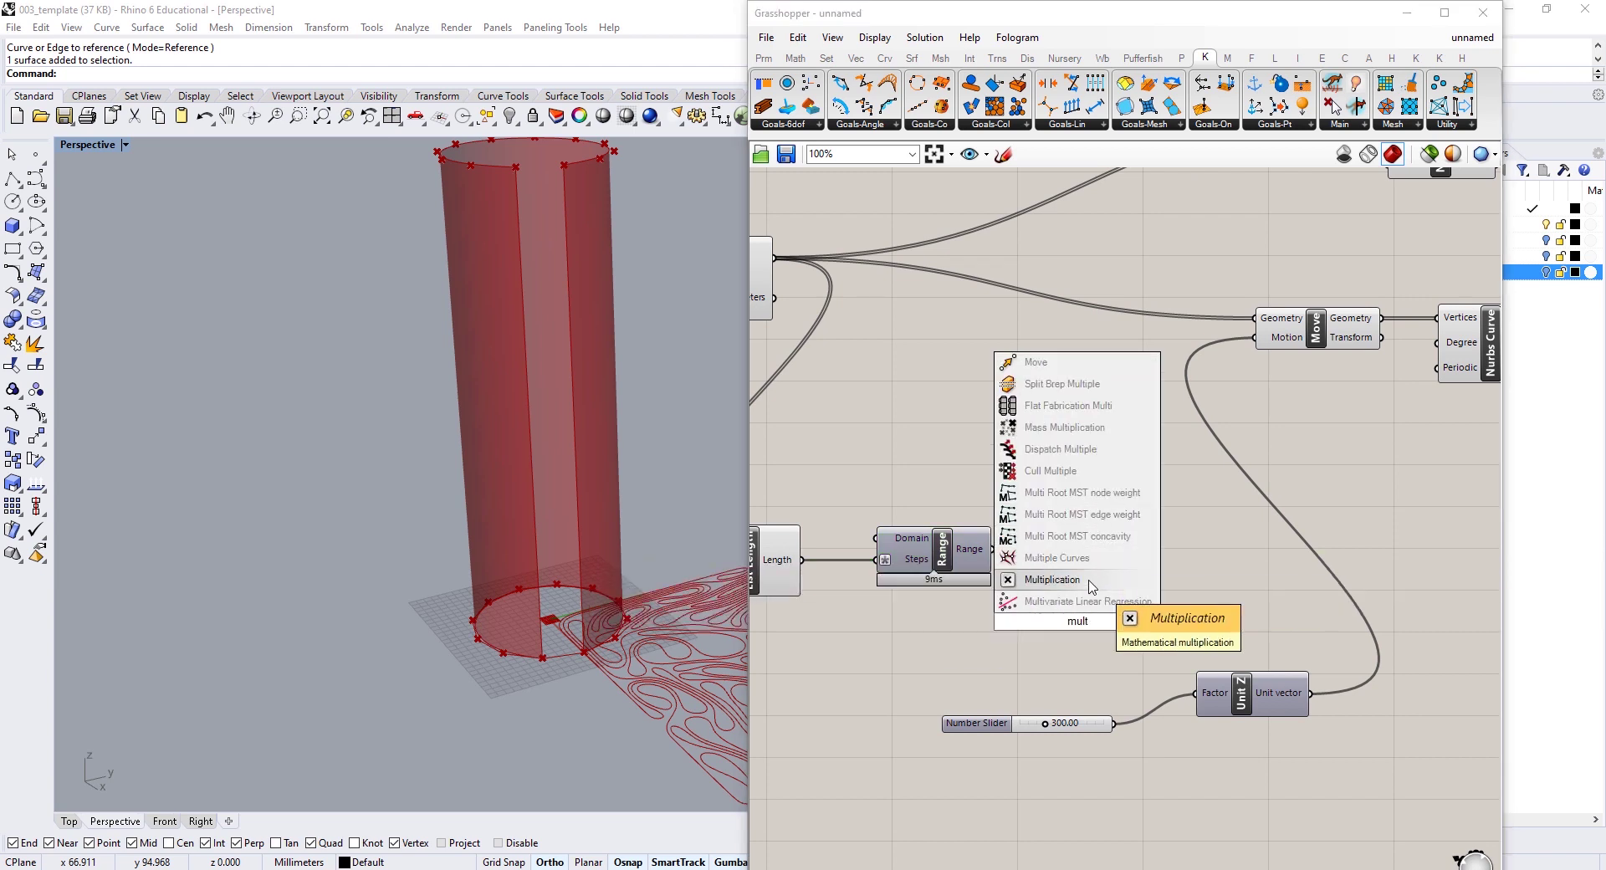
left_click(1089, 581)
left_click_drag(993, 548, 1166, 589)
mouse_move(1114, 722)
left_mouse_down()
mouse_move(1126, 611)
mouse_move(1172, 644)
left_mouse_up()
left_click_drag(1255, 703, 1335, 648)
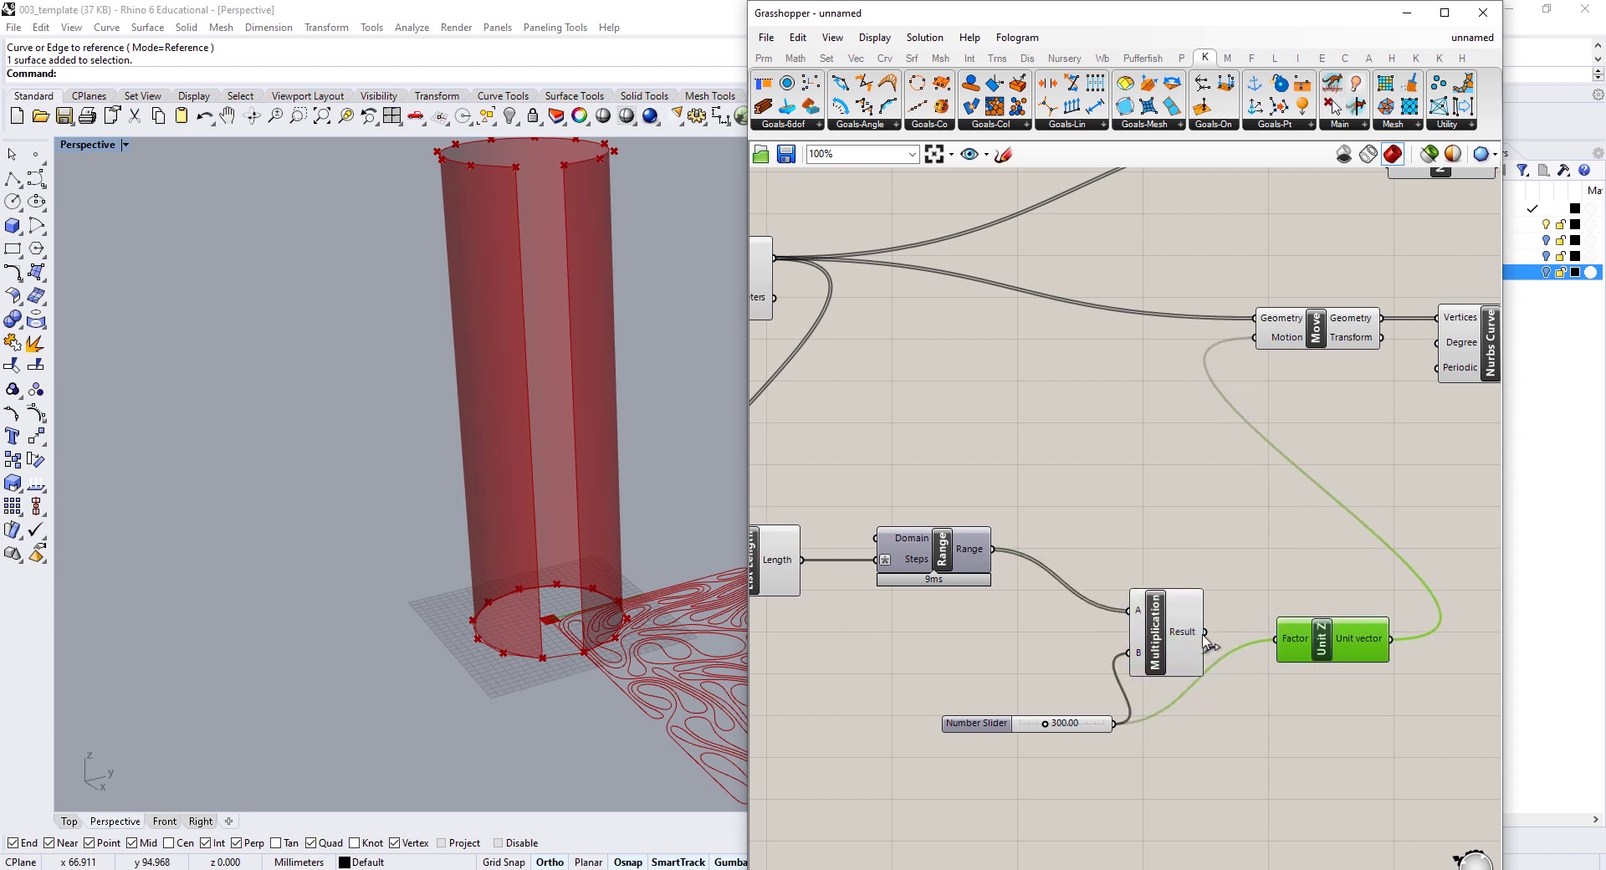
left_click_drag(1204, 632, 1275, 639)
Step: Examine the lofted surface and its moved top points in the perspective view
right_click_drag(538, 544, 613, 616)
scroll(613, 616, "up", 4)
scroll(625, 465, "down", 2)
right_click_drag(543, 343, 569, 646, "shift")
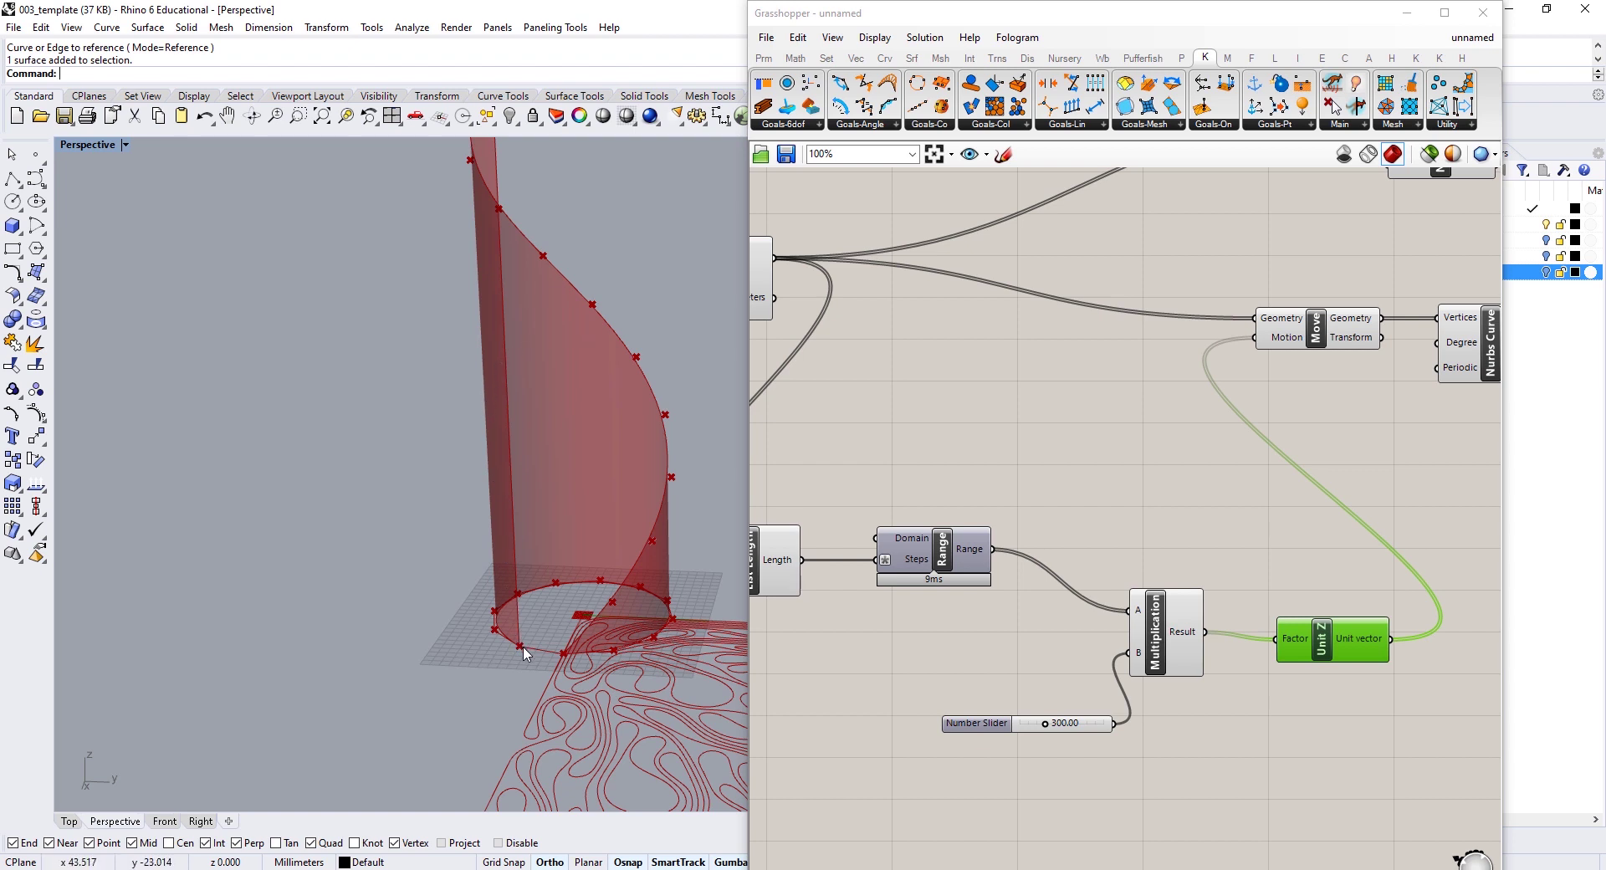
scroll(530, 501, "down", 6)
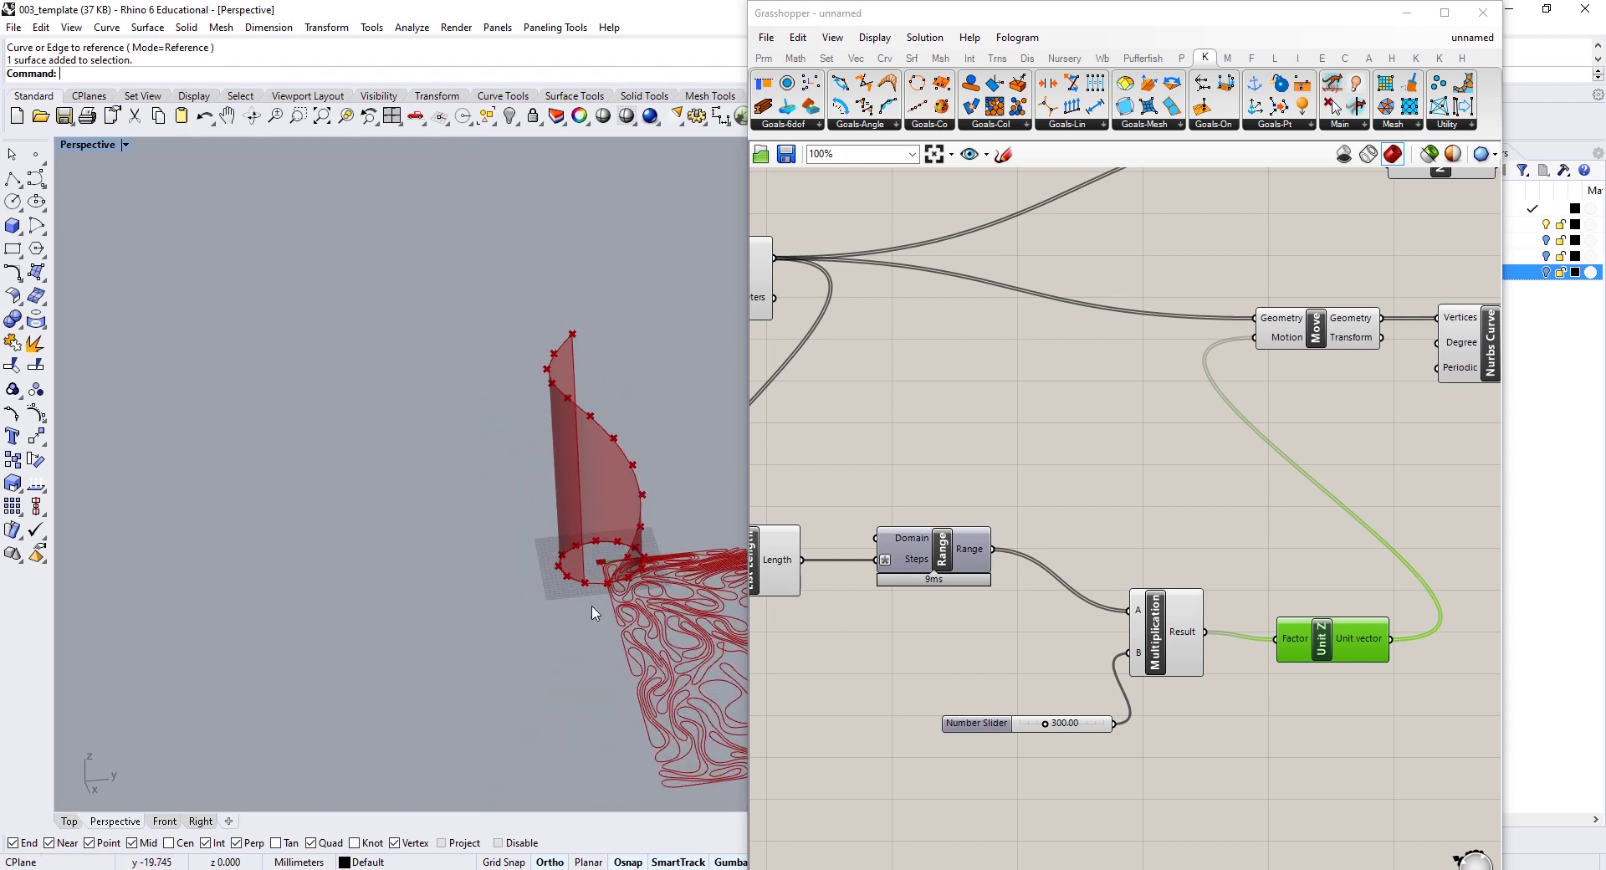
Step: Move the 300.00 slider, Multiplication and Unit Z further from the Range to free space between them
scroll(1105, 595, "down", 3)
scroll(1103, 596, "down", 3)
scroll(1364, 590, "up", 2)
left_click_drag(1259, 559, 955, 682)
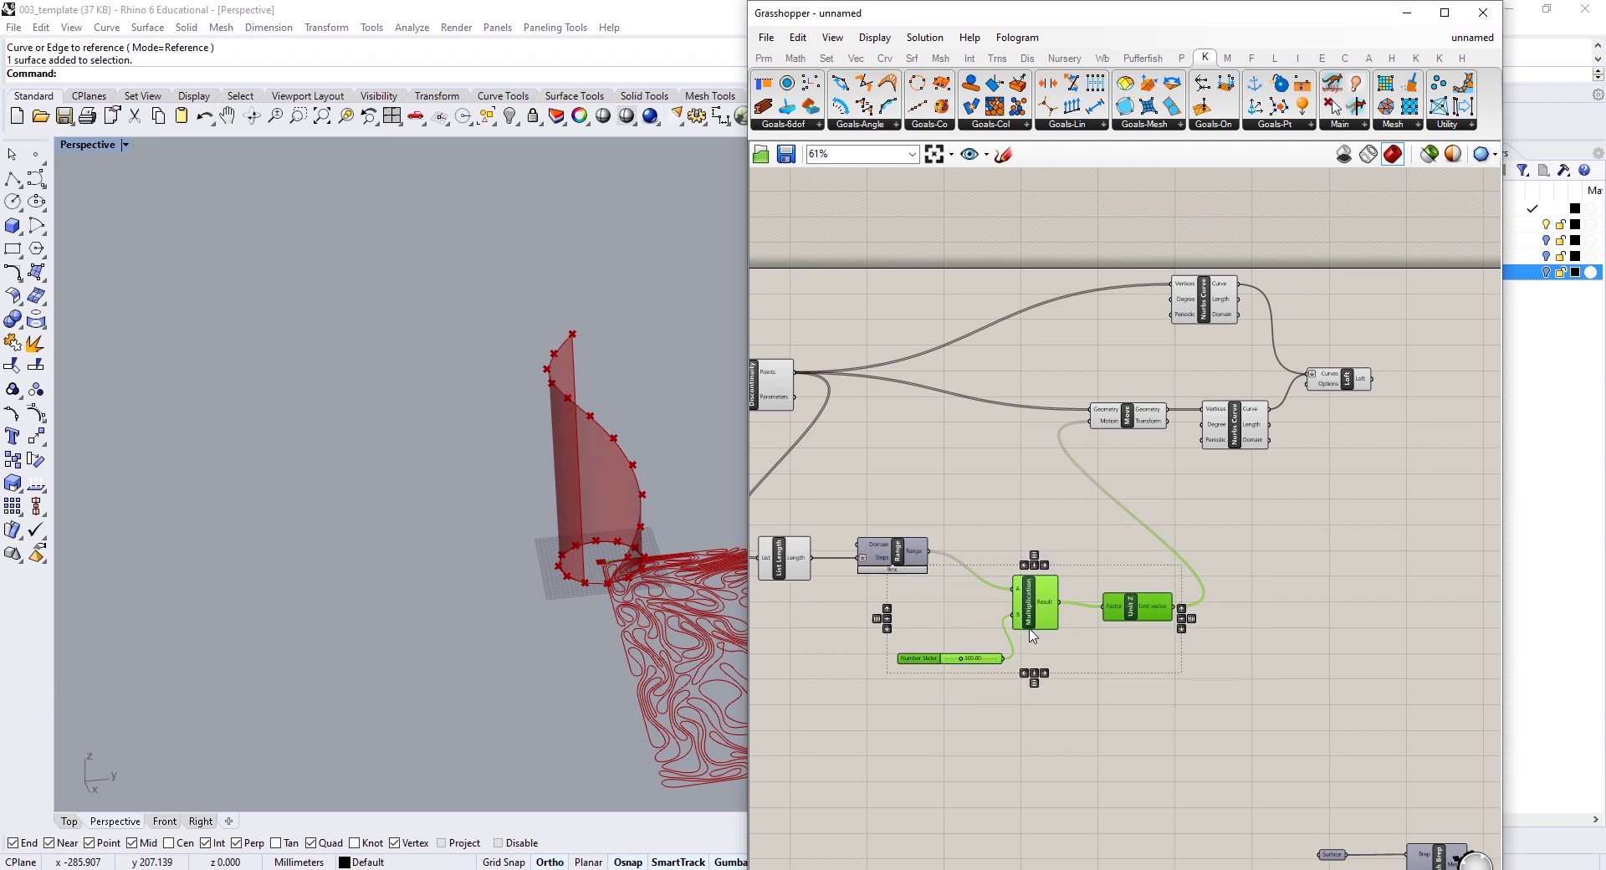
left_click_drag(1039, 610, 1140, 610)
left_click(950, 641)
scroll(951, 640, "up", 4)
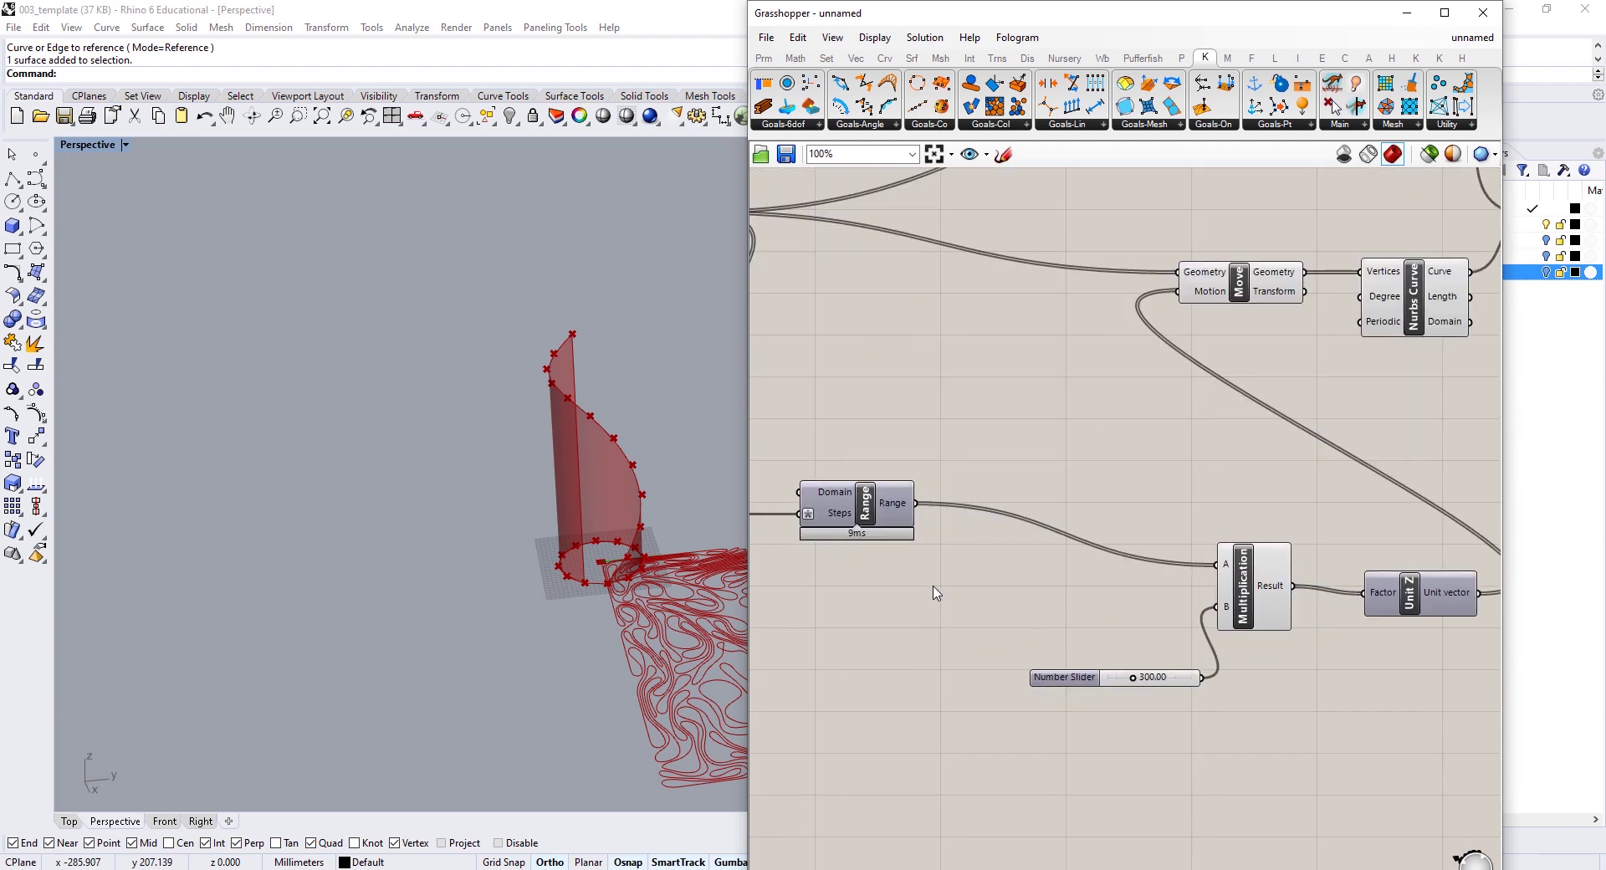
Step: Add a Graph Mapper fed by the Range output and place it between Range and Multiplication
double_click(995, 634)
type("graoh mapp")
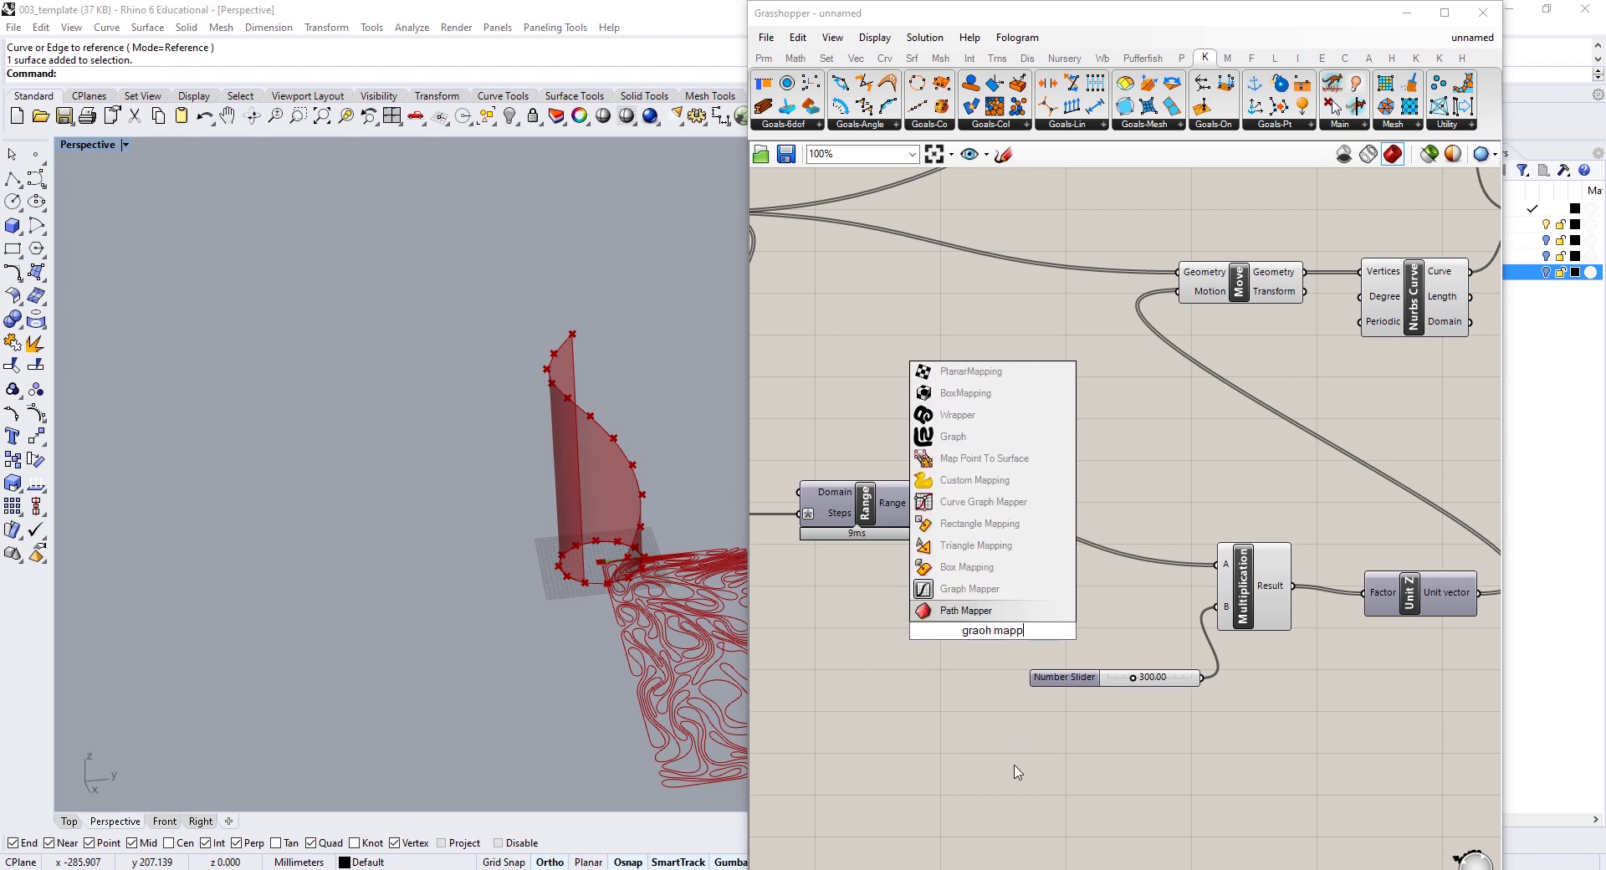
left_click(1001, 609)
mouse_move(911, 520)
left_mouse_down()
mouse_move(893, 584)
mouse_move(893, 561)
mouse_move(925, 627)
mouse_move(900, 554)
left_mouse_up()
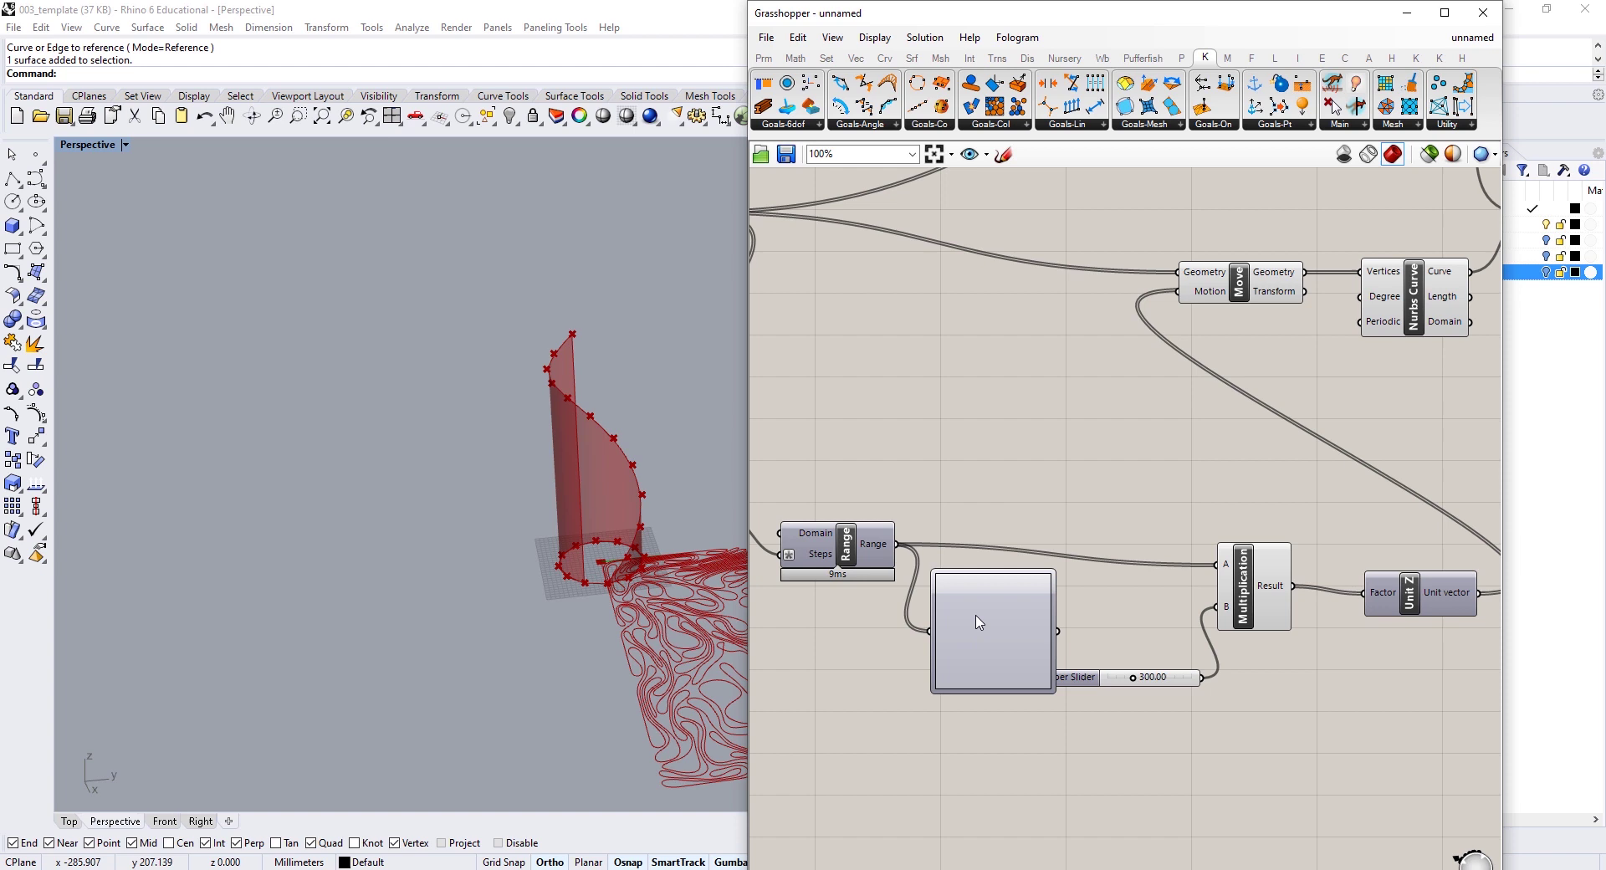
left_click_drag(972, 653, 989, 574)
Step: Set the Graph Mapper to a Bezier graph and shape it into an arch with both ends at zero
right_click(988, 558)
mouse_move(1066, 774)
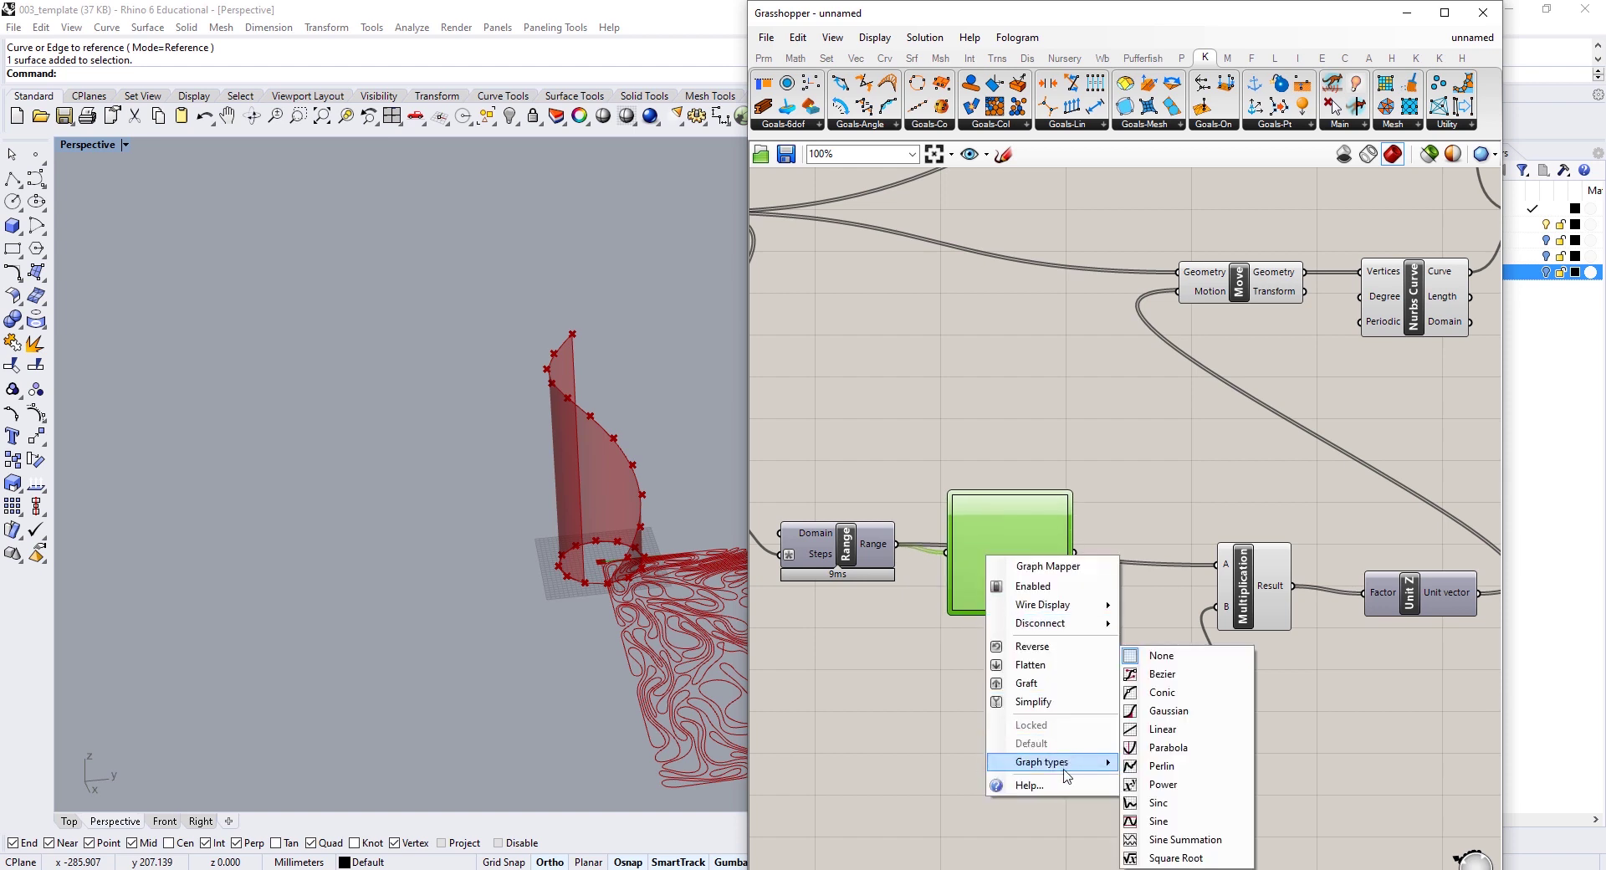
left_click(1158, 675)
left_click_drag(981, 581, 952, 494)
left_click_drag(1068, 500, 1075, 612)
left_click_drag(1040, 525, 1070, 495)
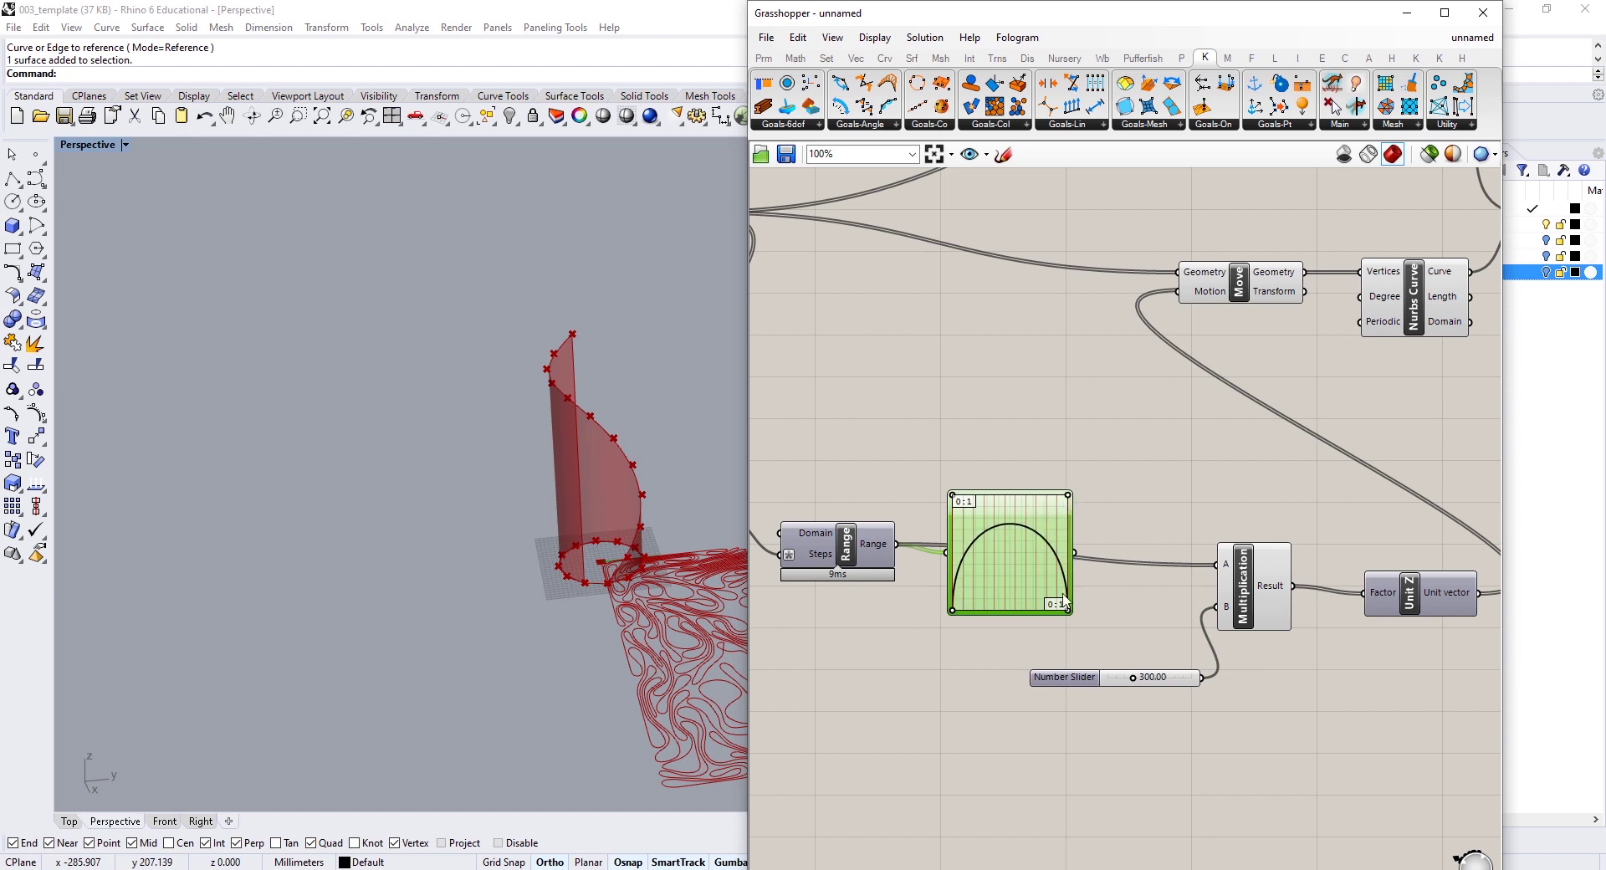
Step: Wire the Graph Mapper output into Multiplication's A input and inspect the arched loft
left_click_drag(1131, 568, 1221, 569)
right_click_drag(470, 503, 552, 422)
scroll(593, 514, "up", 5)
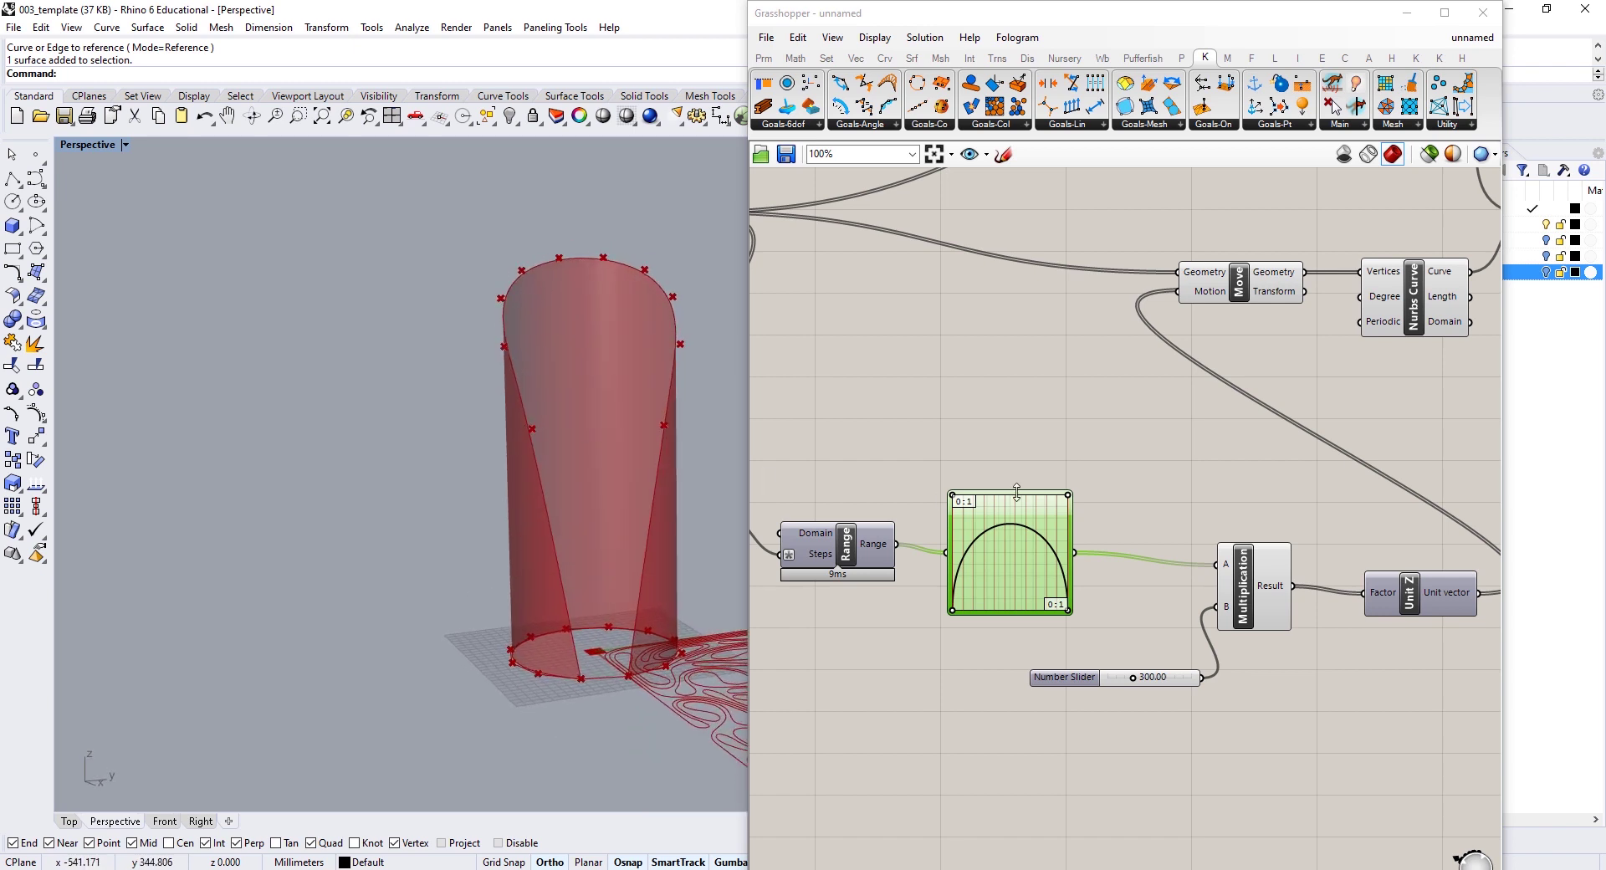
Step: Move the Move, both Nurbs Curve and Loft components further along the canvas to make room
scroll(1016, 492, "down", 4)
left_click_drag(1398, 317, 1053, 489)
left_click_drag(1267, 433, 1496, 432)
right_click_drag(1133, 516, 1021, 469)
left_click_drag(1325, 421, 1397, 421)
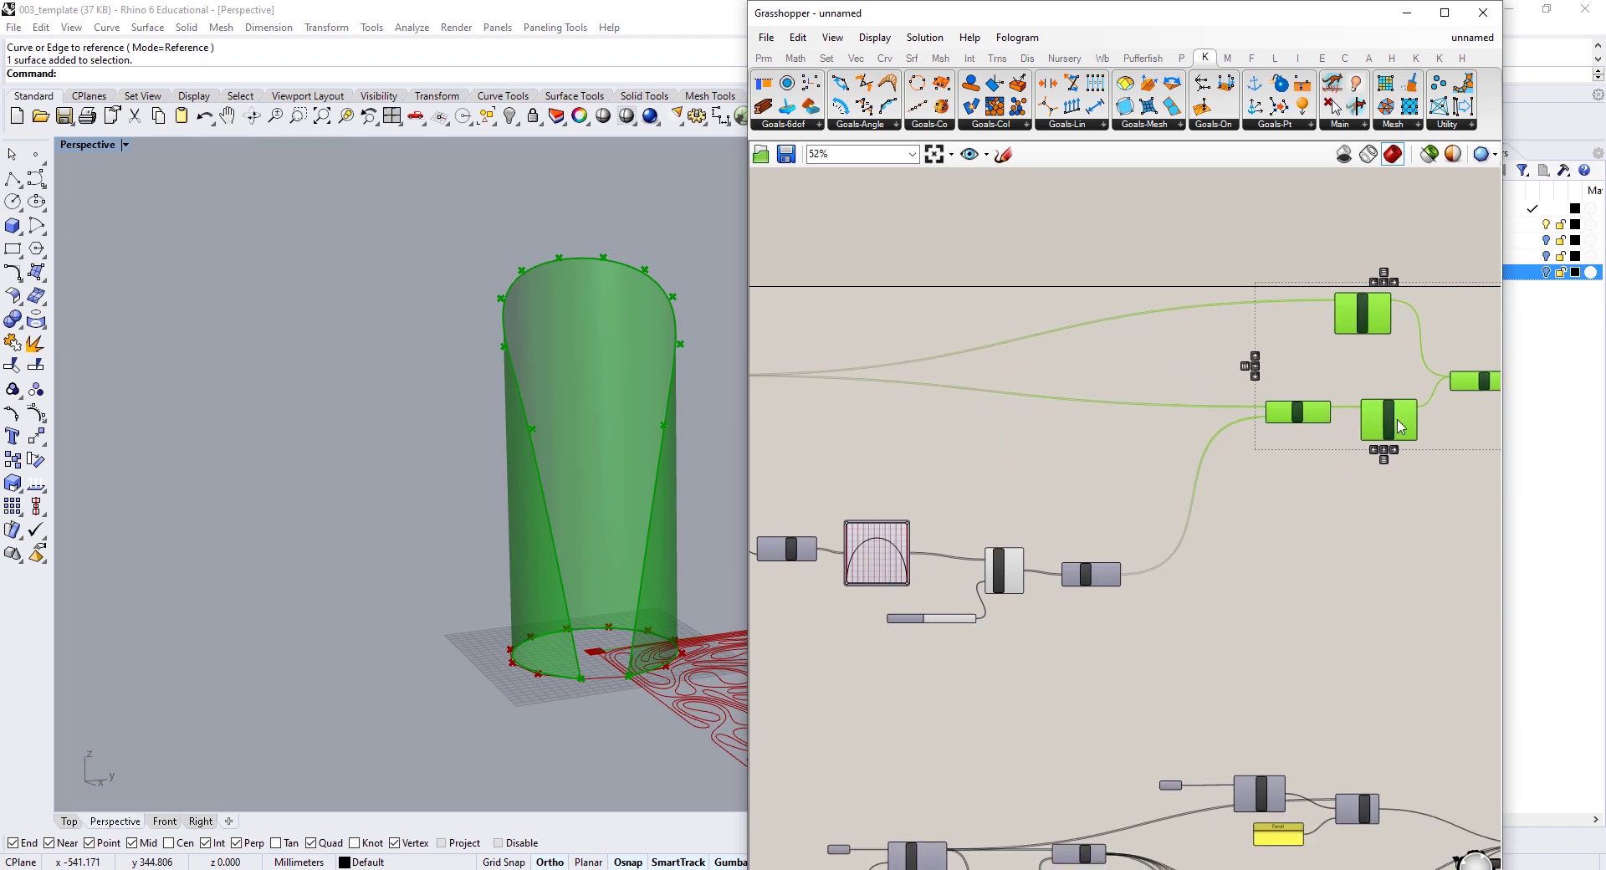
right_click_drag(970, 532, 1297, 501)
right_click_drag(1223, 452, 1073, 417)
left_click(1112, 452)
Step: Group the components from List Length to Unit Z, including the 300.00 slider, and shift the group towards the Move component
right_click_drag(1218, 489, 1176, 455)
scroll(1176, 455, "up", 2)
left_click_drag(1326, 369, 736, 588)
right_click_drag(1027, 527, 1231, 551)
right_click(981, 605)
left_click(1034, 735)
right_click_drag(1073, 638, 924, 631)
left_click_drag(1052, 545, 1149, 567)
scroll(1129, 553, "down", 2)
left_click(1141, 456)
right_click_drag(968, 339, 1169, 332)
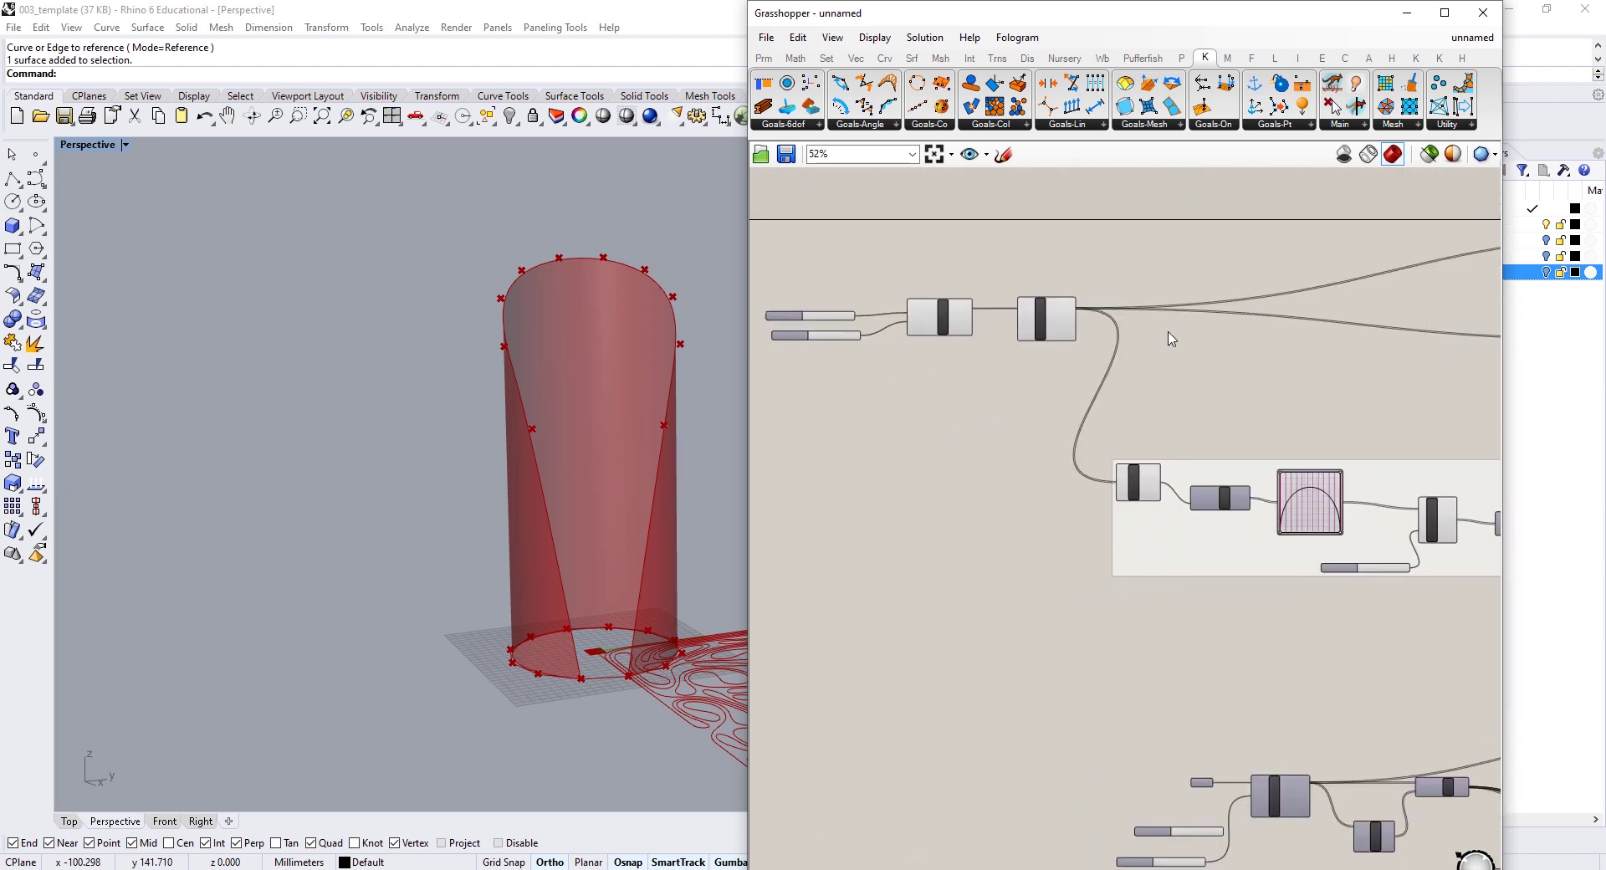
Step: Move the Polygon, its two sliders and Discontinuity away from the new group to widen the gap
scroll(1171, 322, "down", 3)
left_click_drag(1164, 288, 926, 368)
left_click_drag(1103, 309, 1028, 308)
left_click(1188, 343)
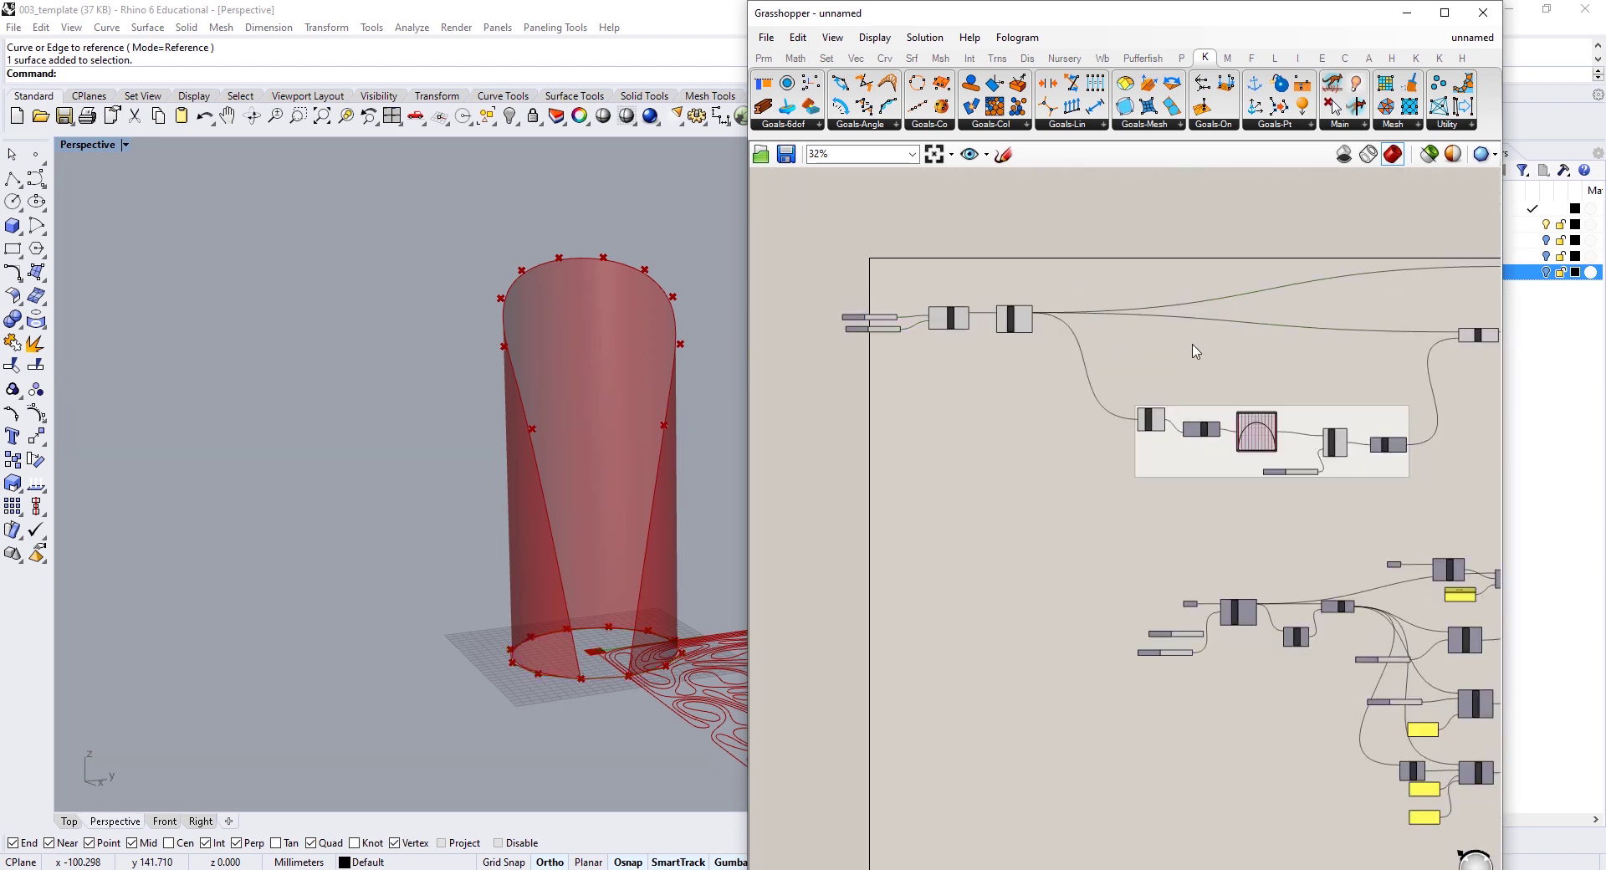
Step: Shift the Move, Nurbs Curve and Loft components further away from the grouped height controls
right_click_drag(1188, 358, 922, 400)
scroll(1308, 398, "up", 2)
left_click_drag(1355, 264, 1094, 445)
left_click_drag(1272, 385, 1394, 388)
right_click_drag(495, 583, 686, 435)
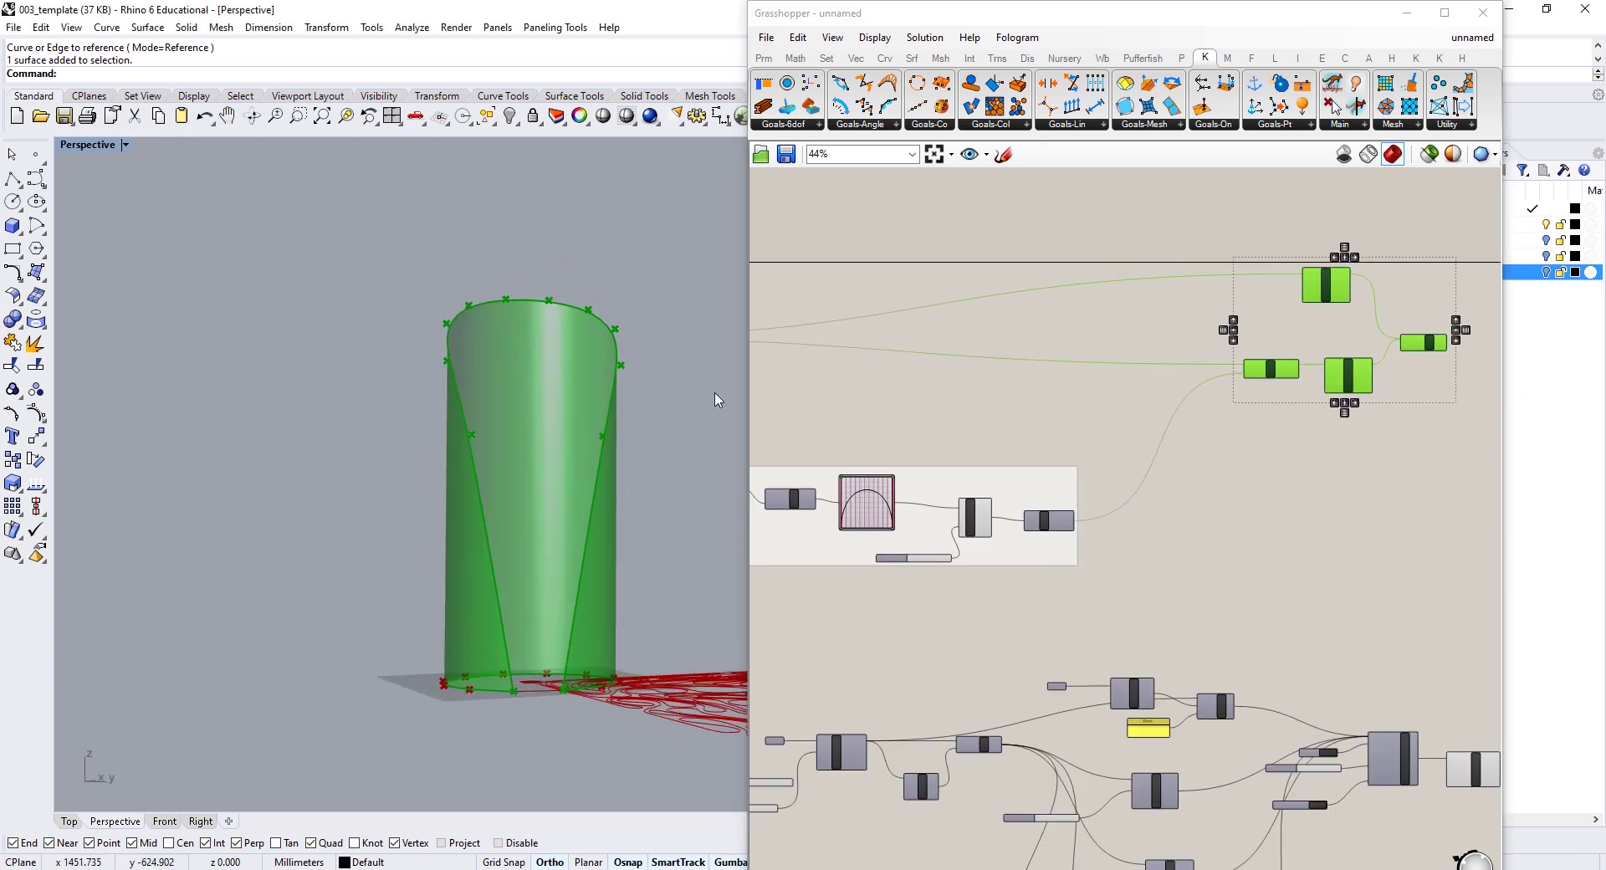
left_click(1146, 423)
Step: Add a Scale component in the free space above the grouped height controls
right_click_drag(484, 520, 550, 429)
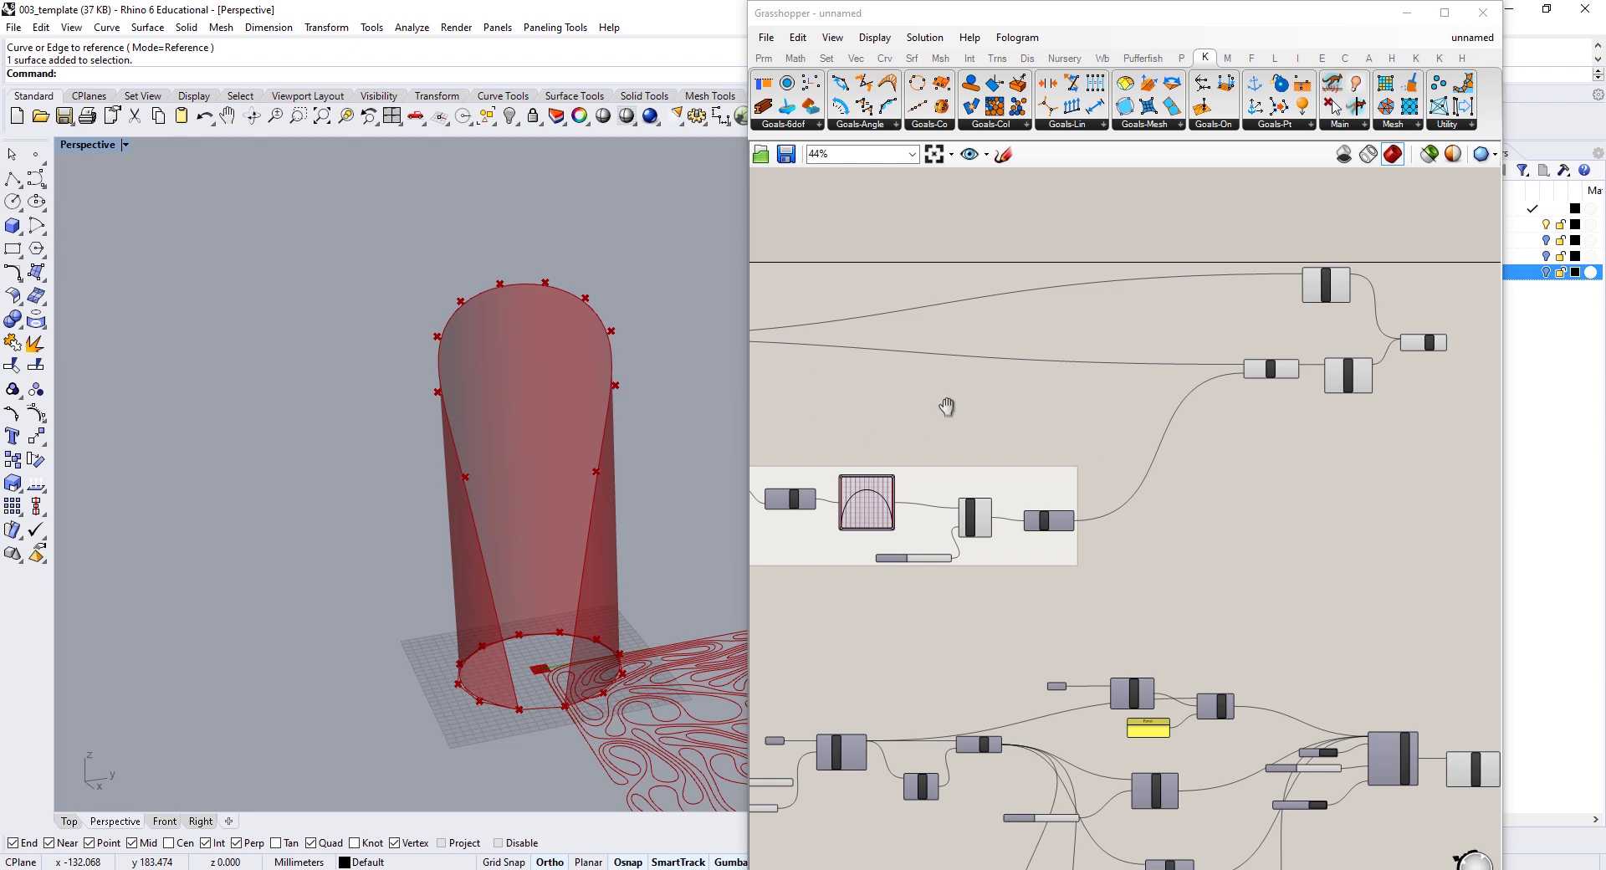
scroll(945, 407, "up", 4)
double_click(1162, 452)
type("scale")
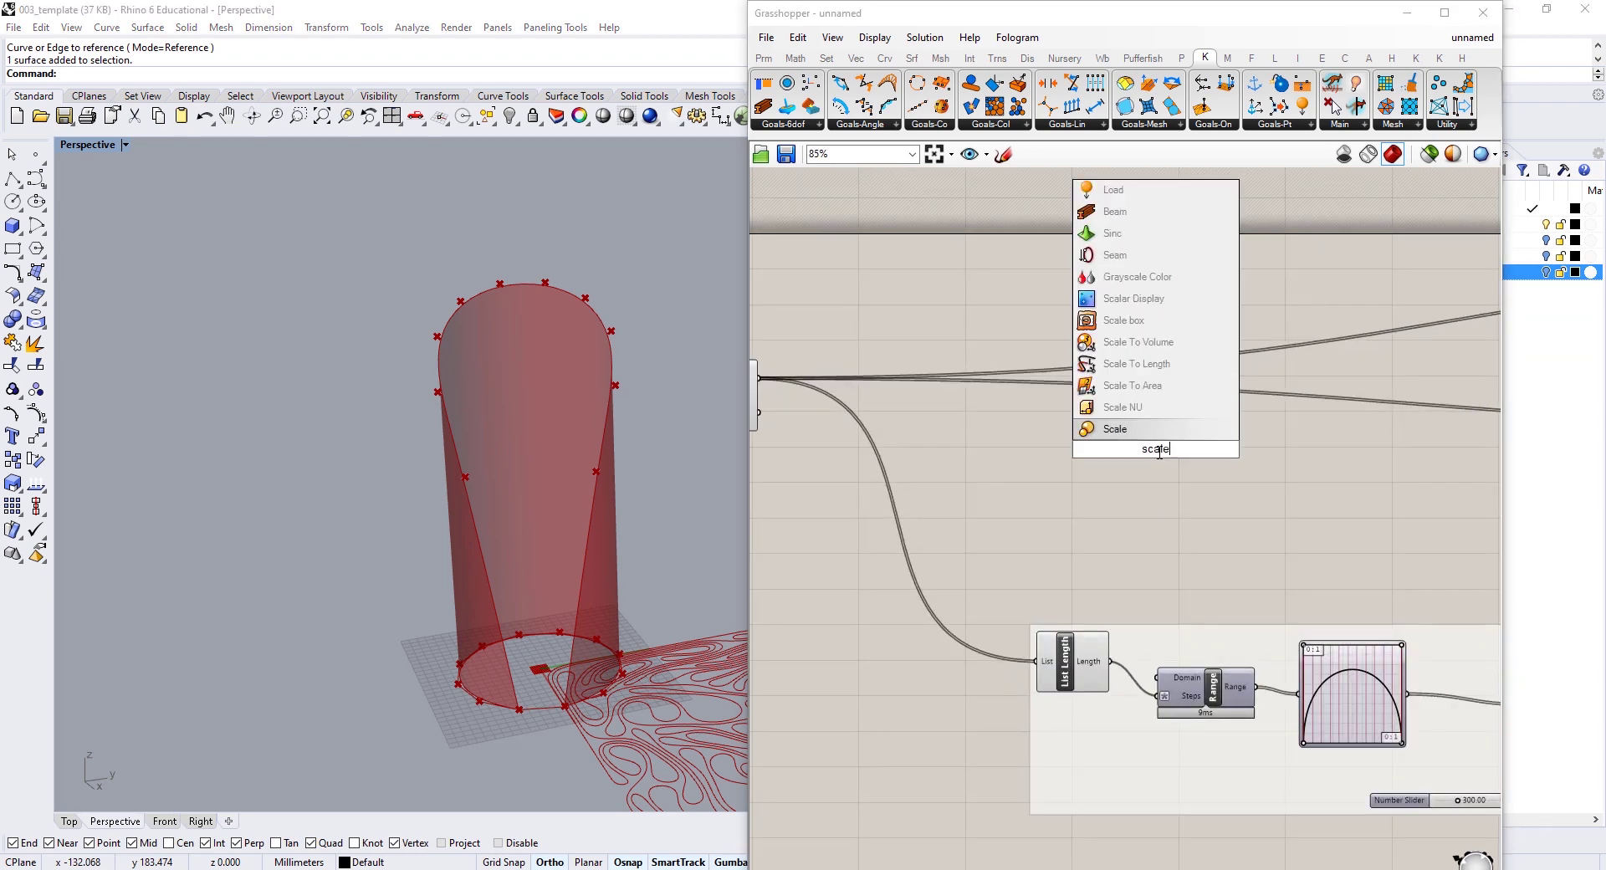
key("Return")
Step: Move the base points' Nurbs Curve up, clear of the other components and above the Scale component
scroll(1076, 507, "down", 5)
left_click_drag(1445, 435, 1126, 338)
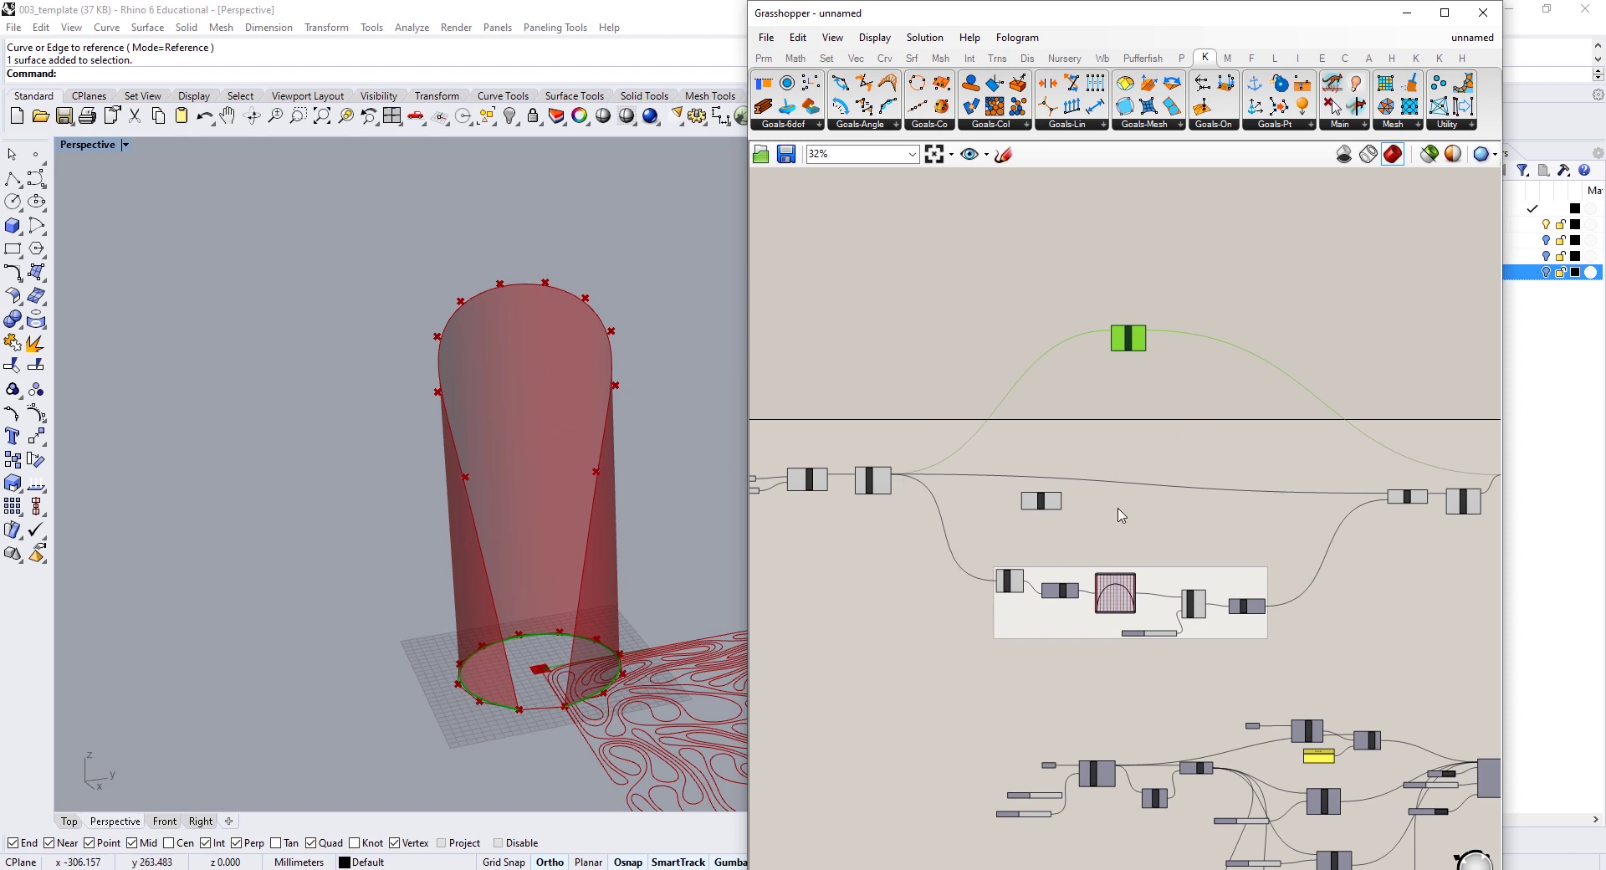
scroll(1079, 502, "up", 4)
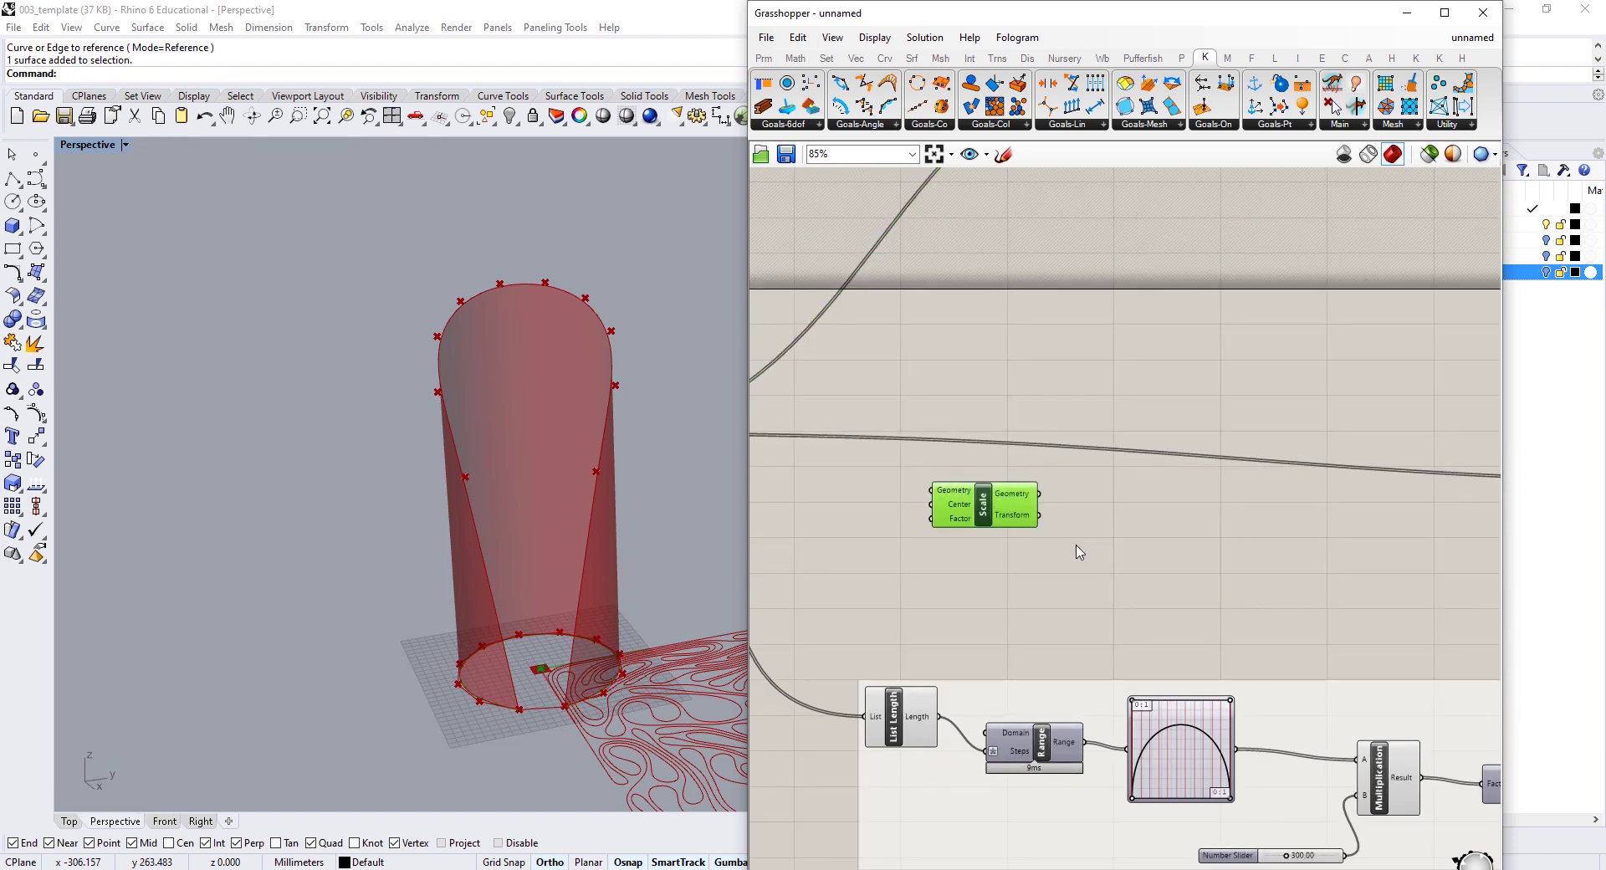
left_click(1050, 550)
Step: Wire the Discontinuity points into the Scale component's Geometry input
right_click_drag(921, 530, 1083, 530)
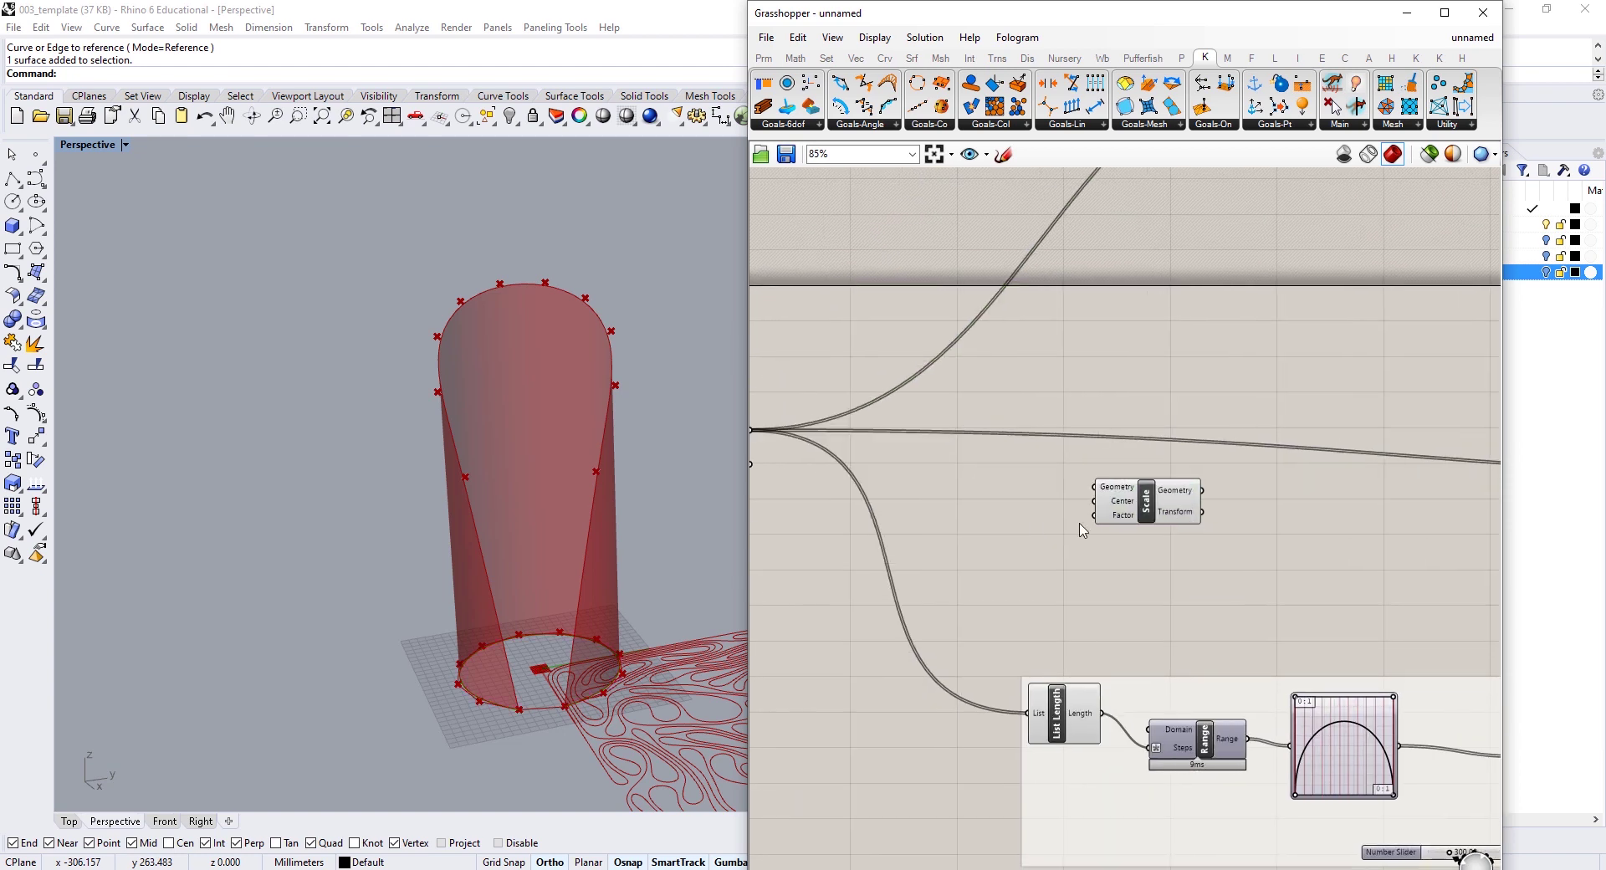
right_click_drag(854, 491, 955, 491)
left_click(808, 444)
left_click_drag(849, 434, 1357, 491)
right_click_drag(1294, 482, 1227, 458)
Step: Add an Area component fed by the Polygon and wire its Centroid into the Scale's Center input
key("alt+Tab")
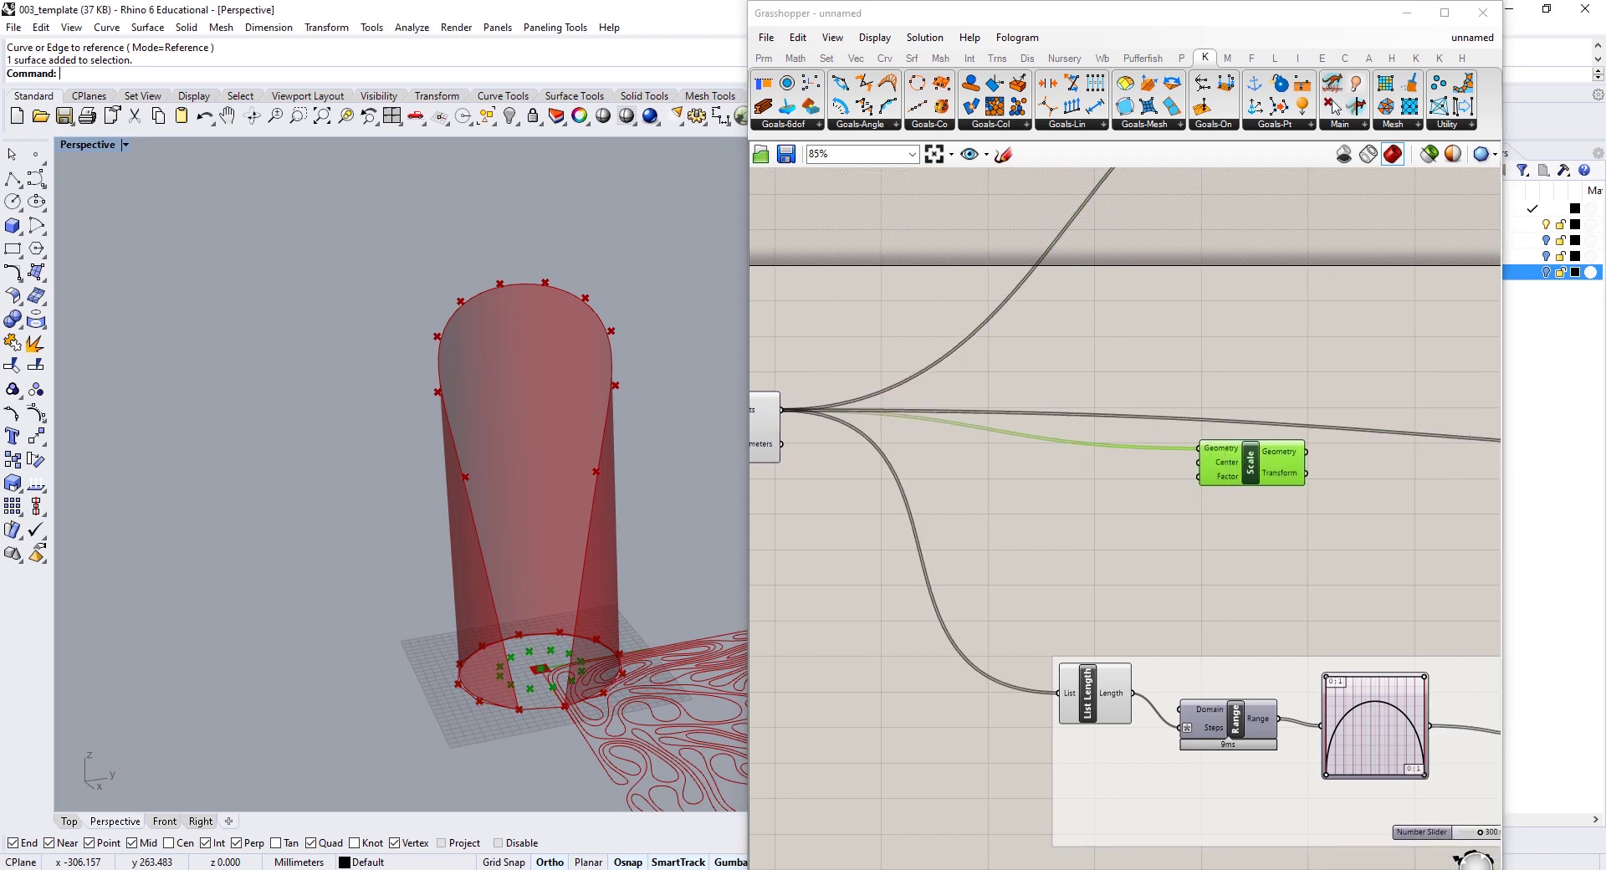
double_click(1035, 494)
type("are")
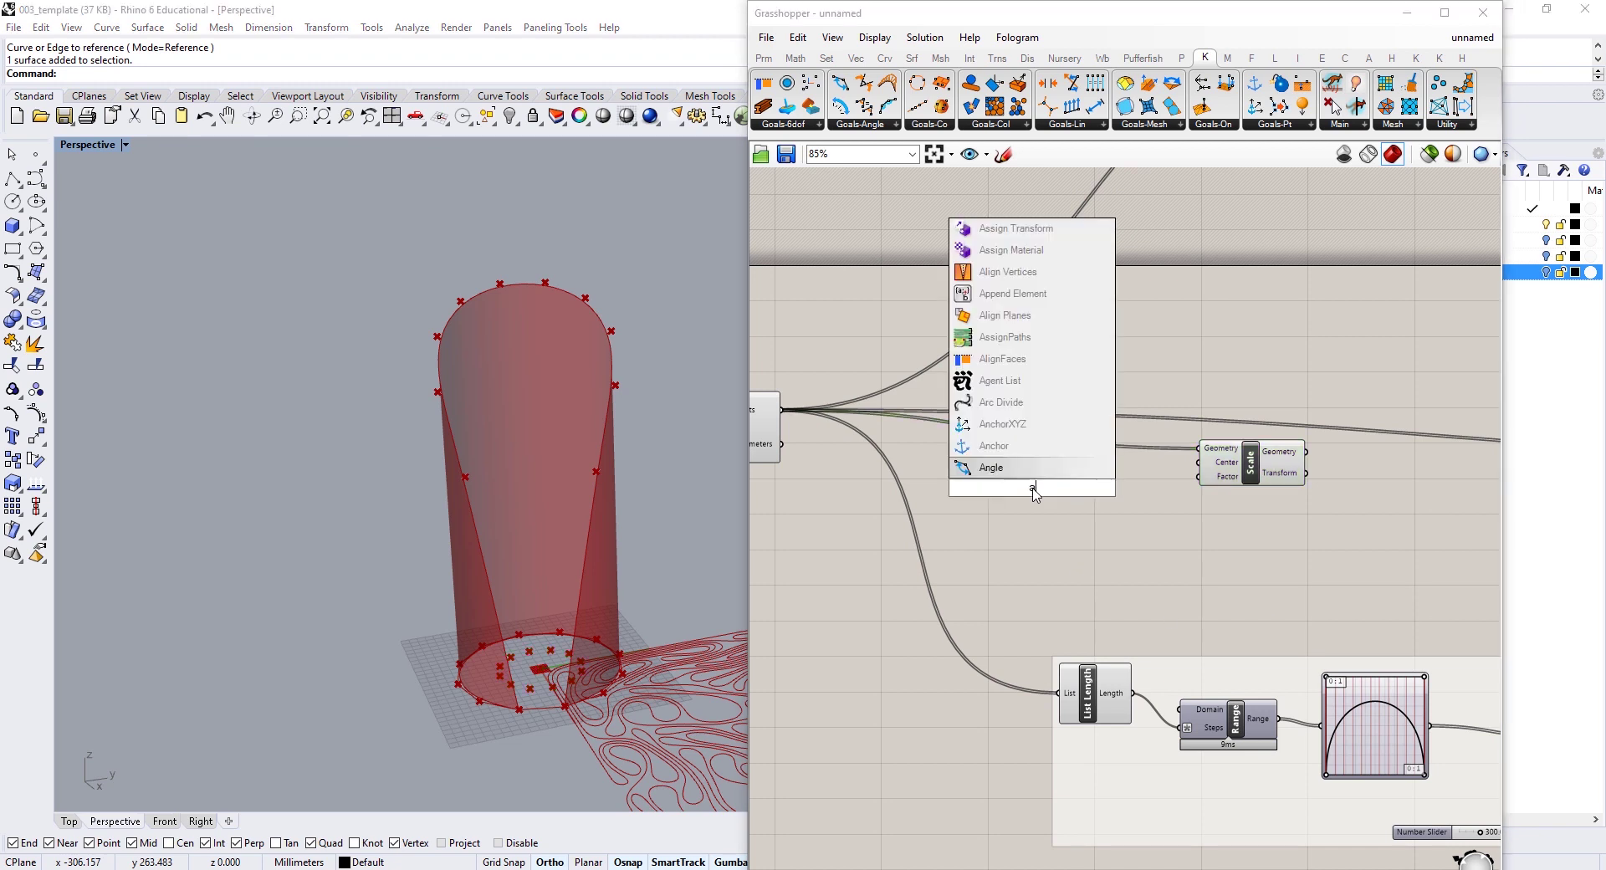
key("Return")
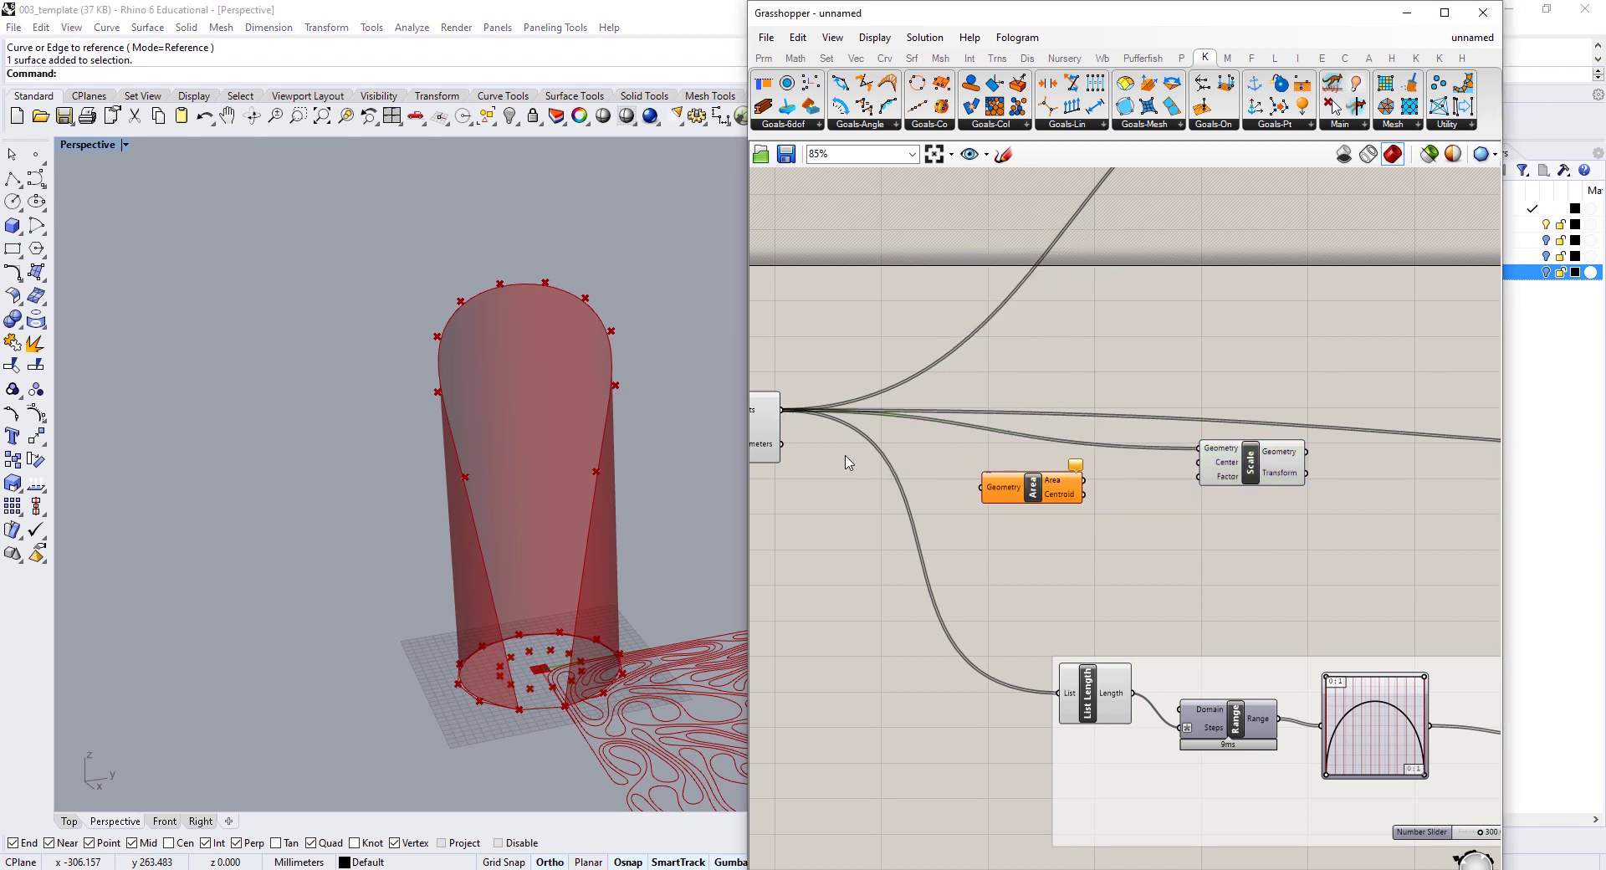
right_click_drag(849, 463, 1015, 436)
left_click_drag(952, 403, 1323, 482)
right_click_drag(1342, 480, 975, 480)
left_click_drag(1055, 488, 1196, 456)
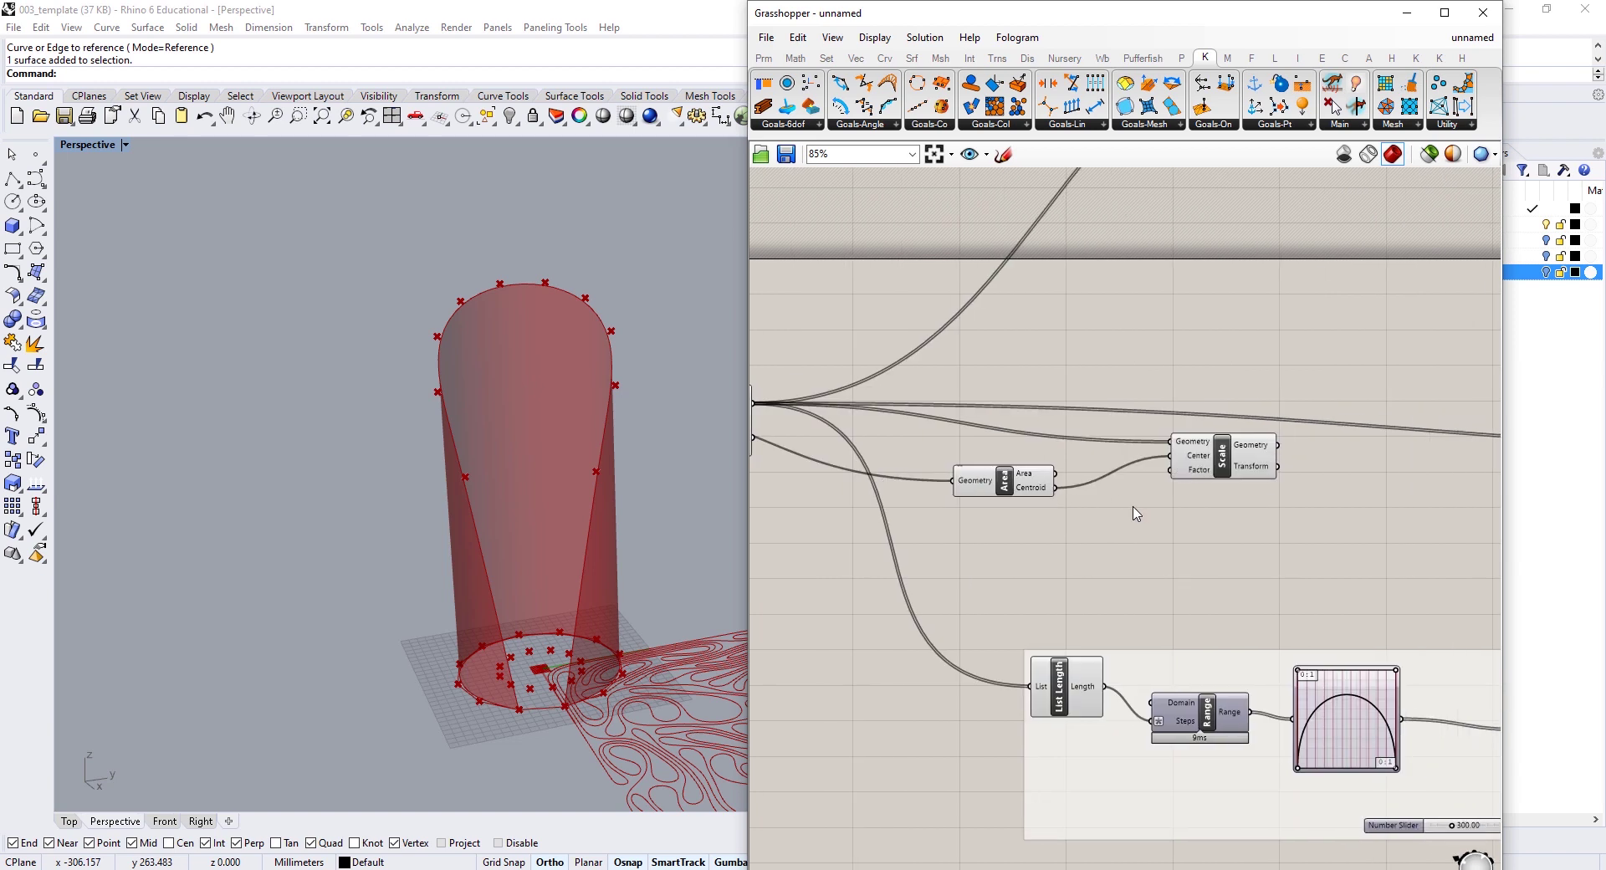
Step: Add a number slider with the value 2.00 and wire it into the Scale component's Factor input
double_click(1092, 579)
type("2")
key("Return")
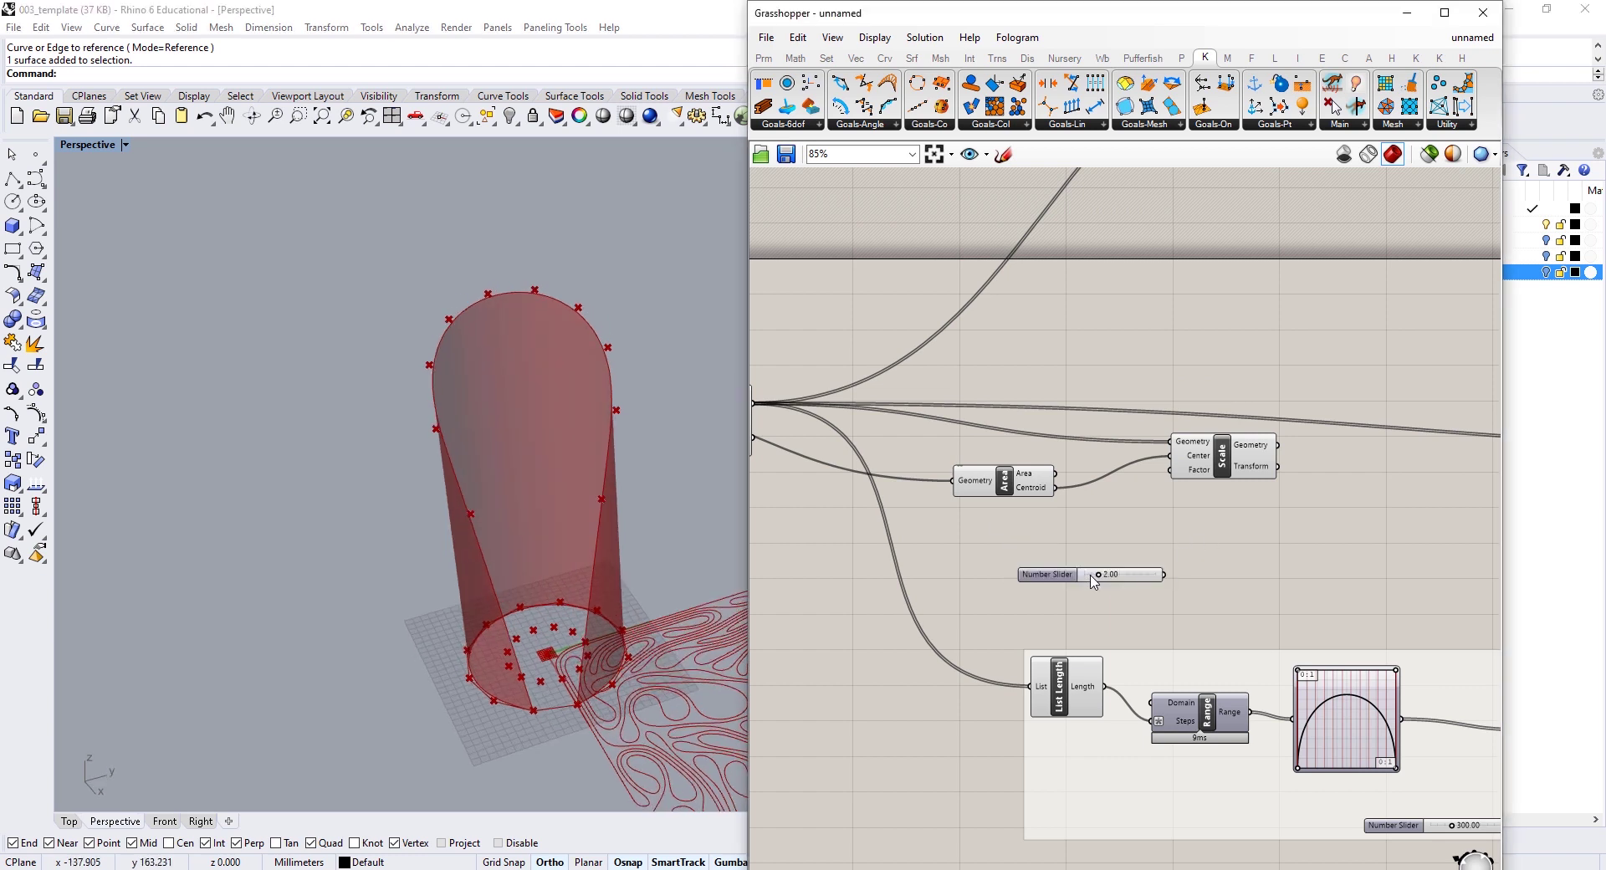
left_click_drag(1155, 574, 1169, 470)
right_click_drag(1128, 489, 880, 469)
scroll(1092, 466, "down", 2)
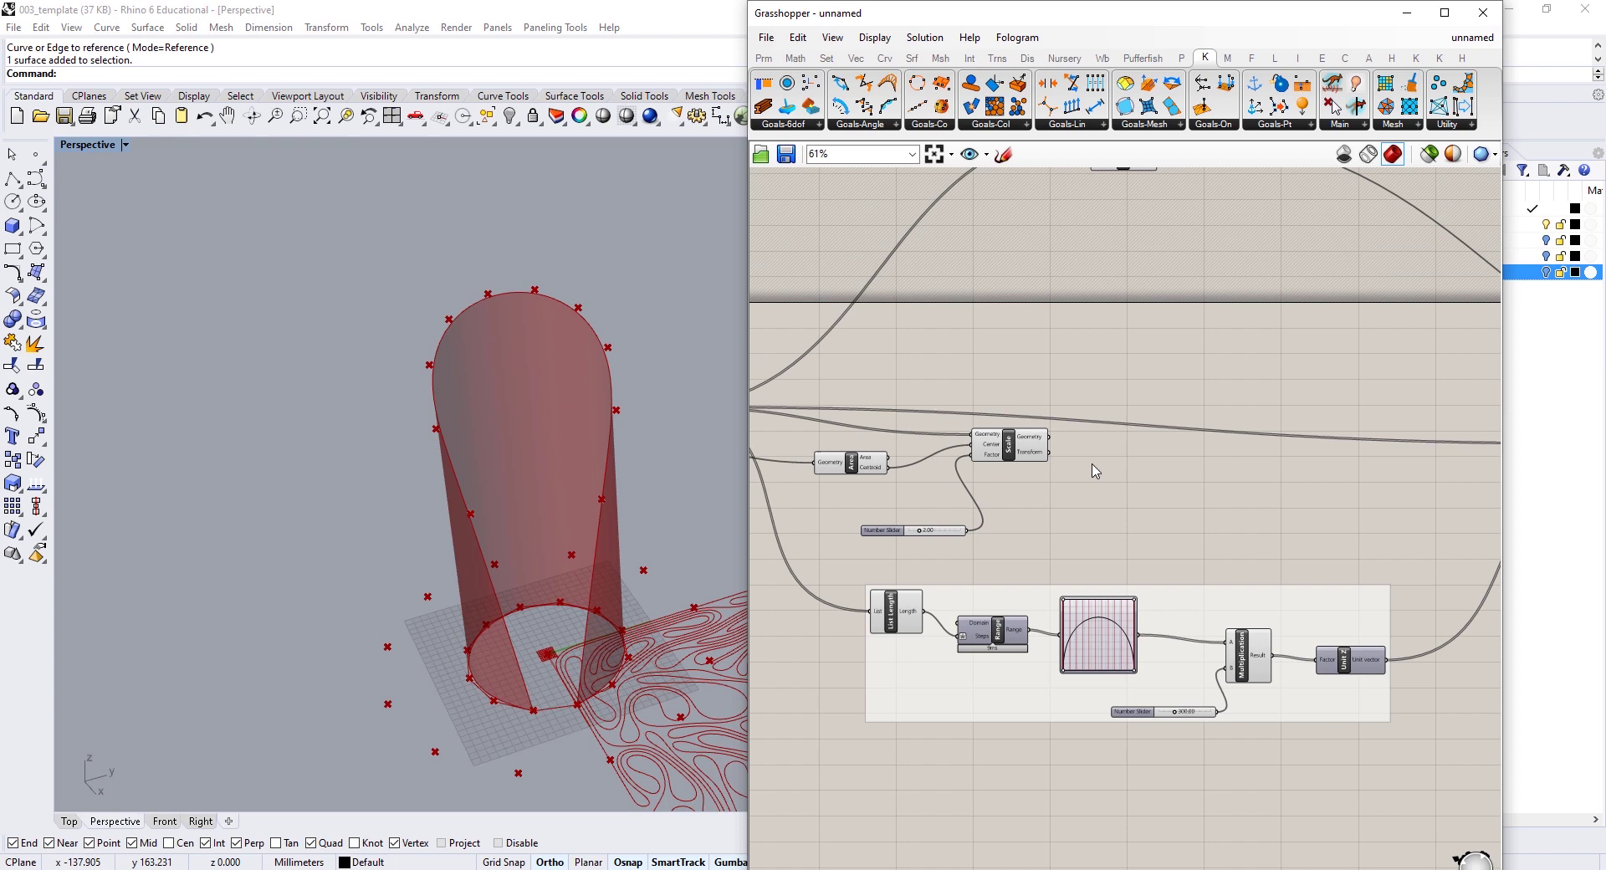
Step: Wire the Scale's Geometry output into the Move component's Geometry input and check the resulting loft
right_click_drag(1091, 465, 961, 434)
scroll(927, 416, "down", 2)
left_click_drag(926, 415, 1339, 409)
scroll(1323, 426, "up", 2)
right_click_drag(400, 514, 494, 318)
right_click_drag(395, 332, 490, 695)
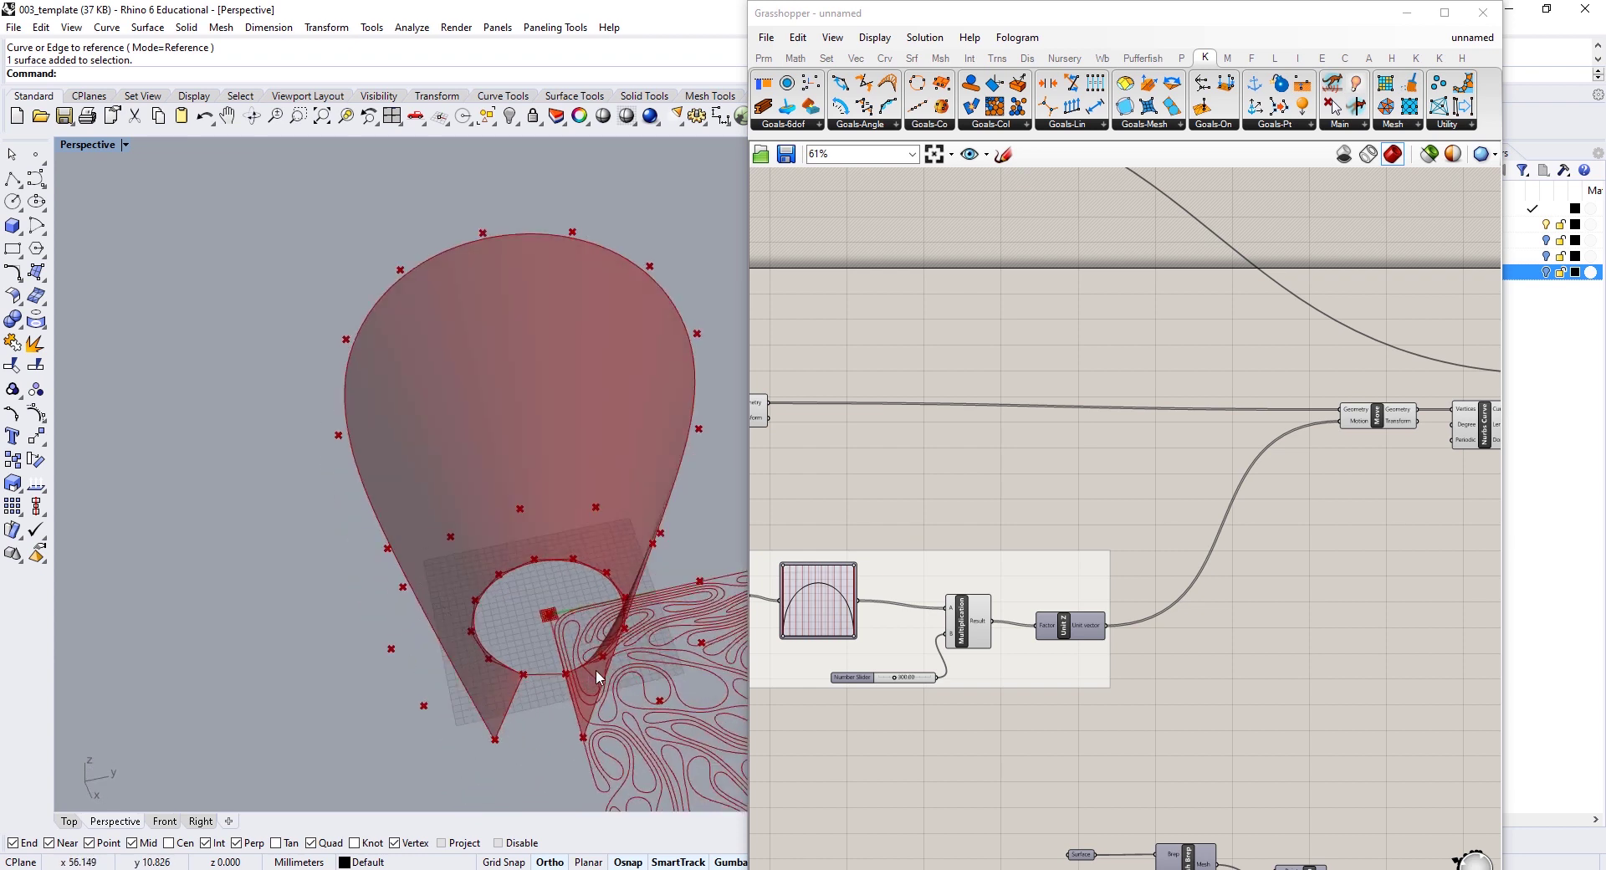
Step: Shift the scale factor slider aside and add a Remap Numbers component between the Scale and the grouped height controls
right_click_drag(861, 497, 1137, 465)
scroll(1003, 477, "up", 3)
right_click_drag(1004, 476, 1069, 477)
left_click_drag(930, 456, 903, 428)
left_click(1053, 473)
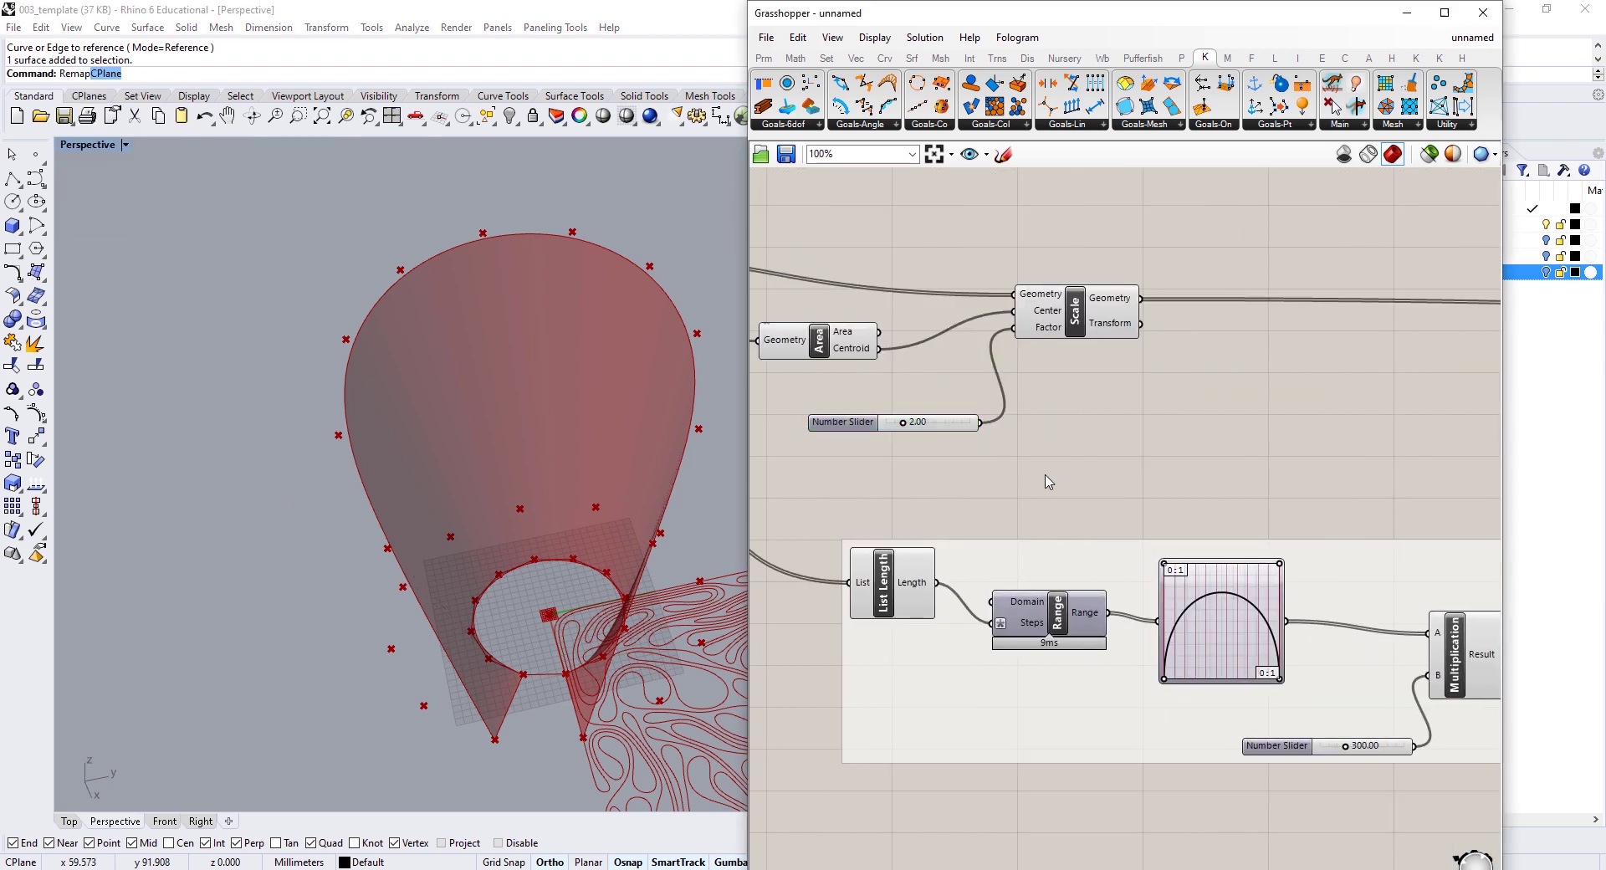
double_click(1049, 482)
type("remp")
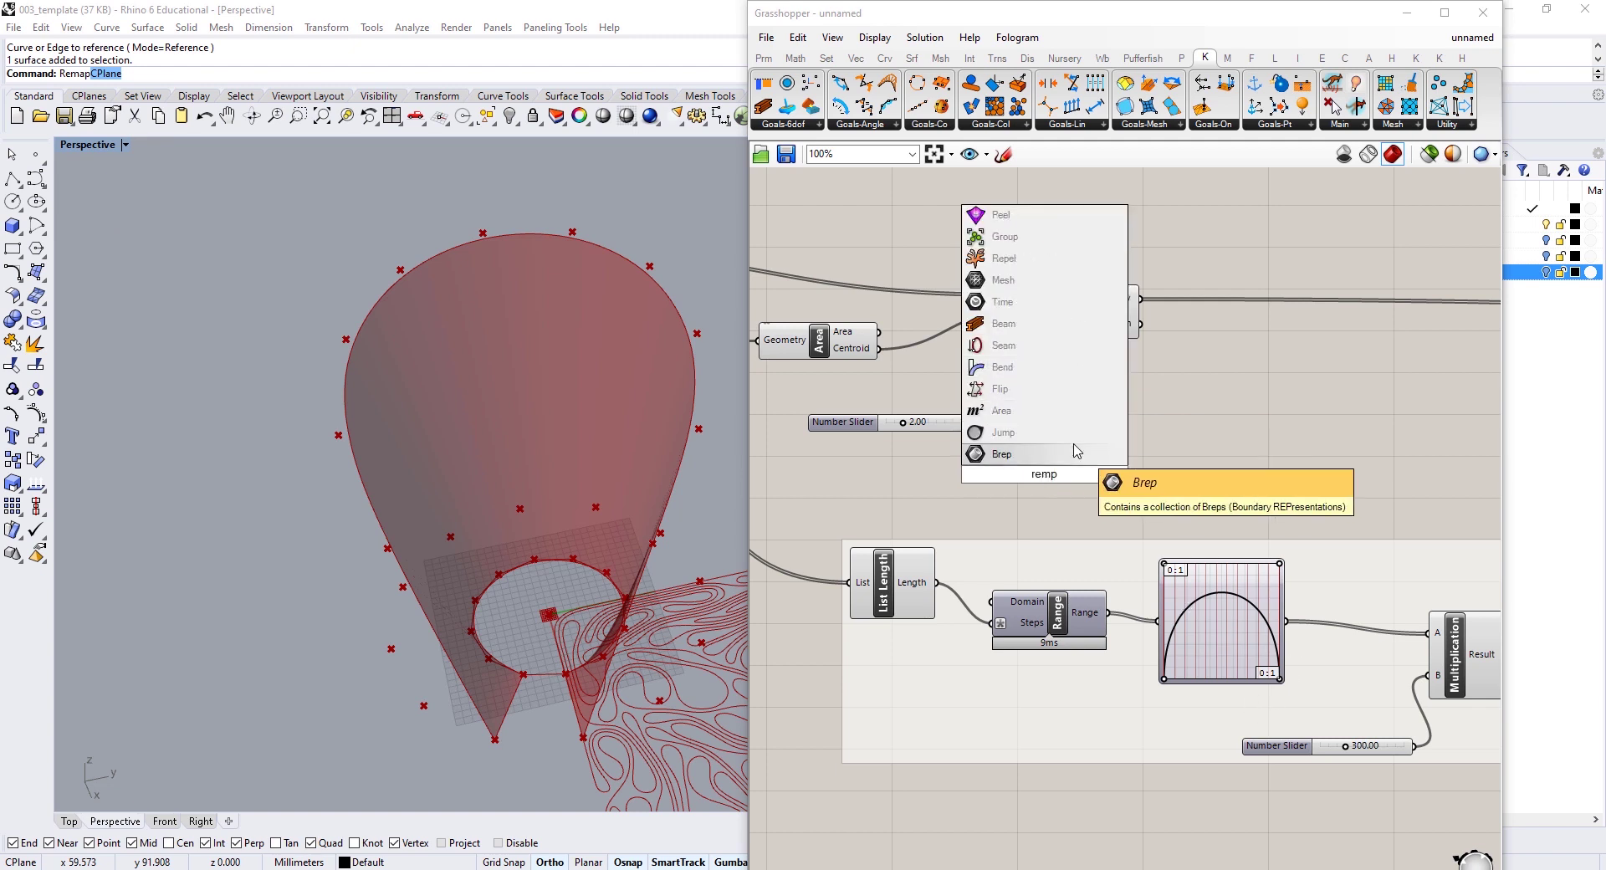
key("BackSpace")
type("ap")
left_click(1048, 454)
right_click_drag(1071, 469, 995, 468)
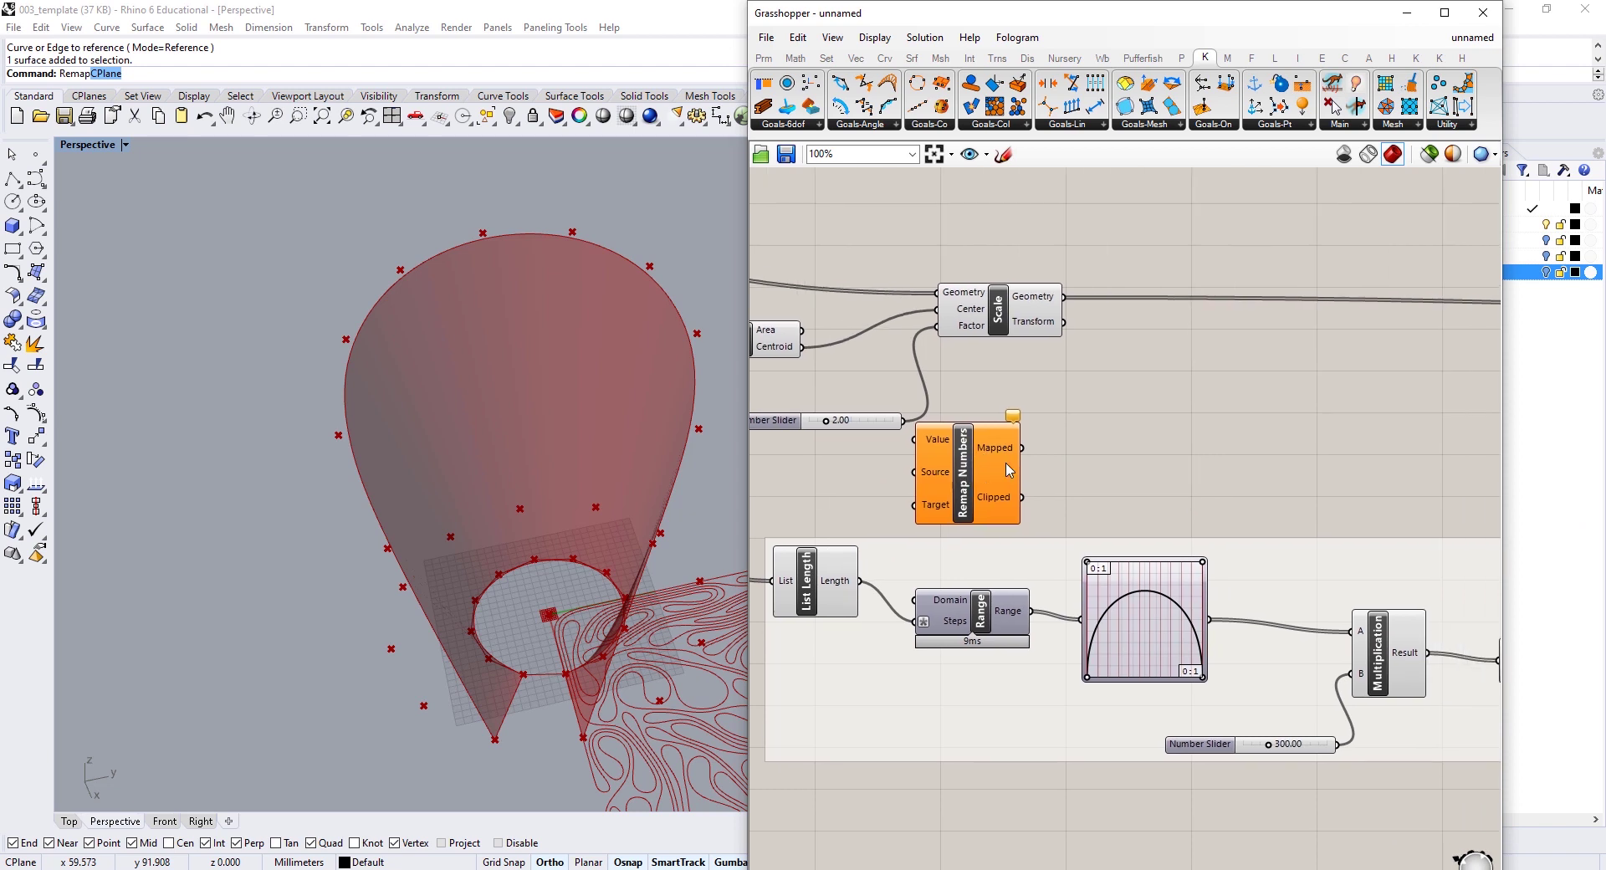
left_click_drag(1004, 467, 1141, 456)
Step: Move the Scale component and its factor slider further right to make room
left_click_drag(1098, 236, 878, 423)
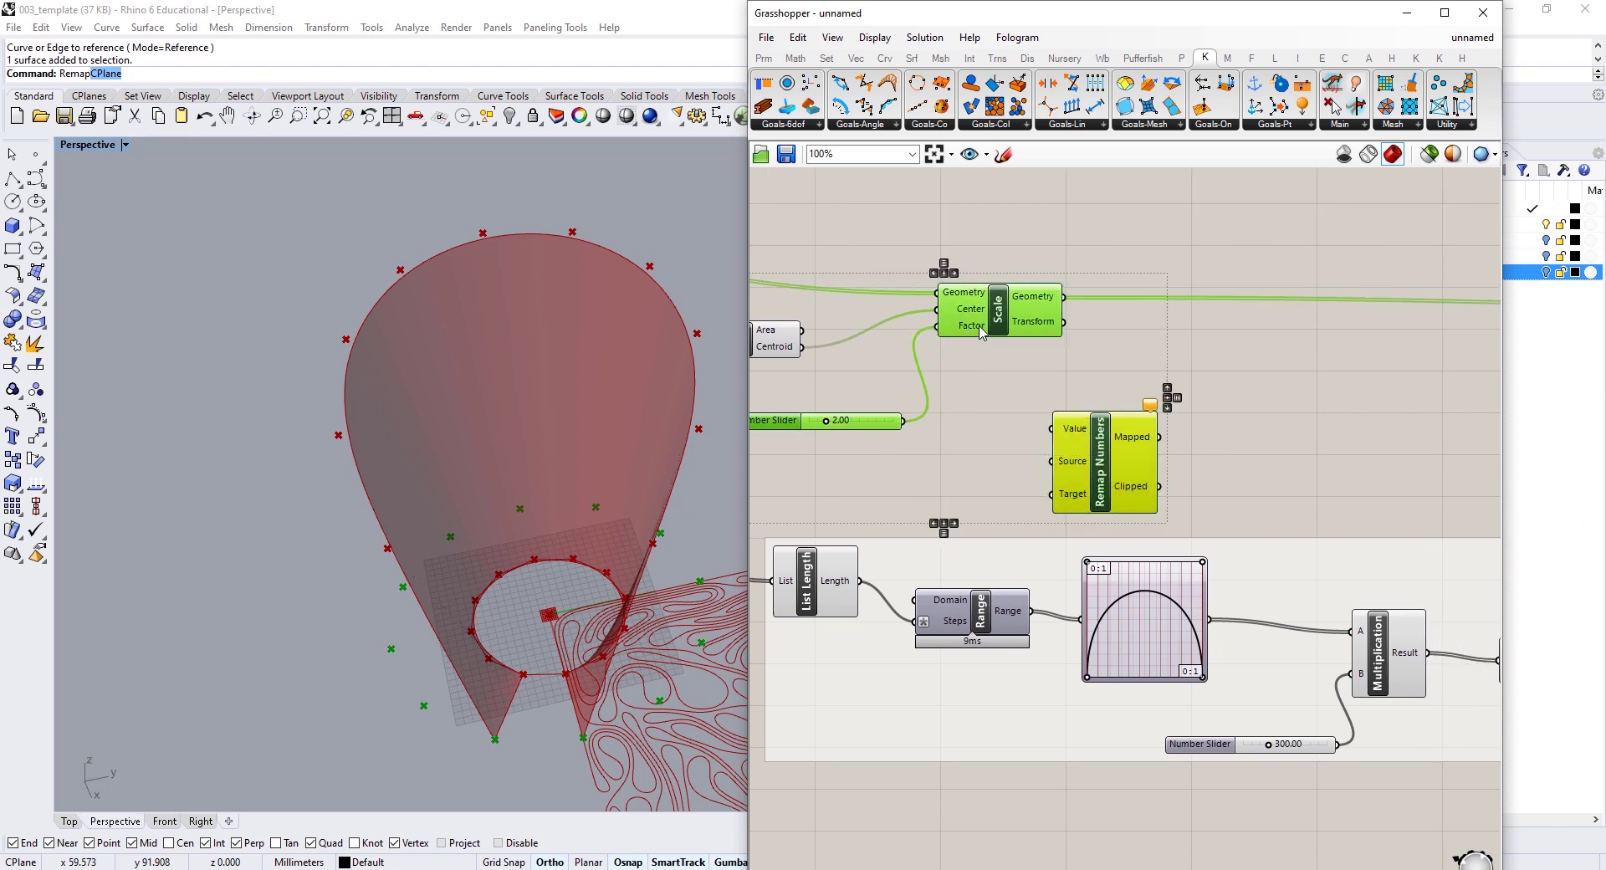
left_click_drag(980, 333, 1234, 305)
right_click_drag(1172, 436, 1145, 419)
Step: Wire the Graph Mapper's output into the Value input of Remap Numbers and position the component above the group
left_click(1275, 477)
left_click_drag(1182, 602, 1213, 452)
right_click_drag(1195, 452, 1069, 466)
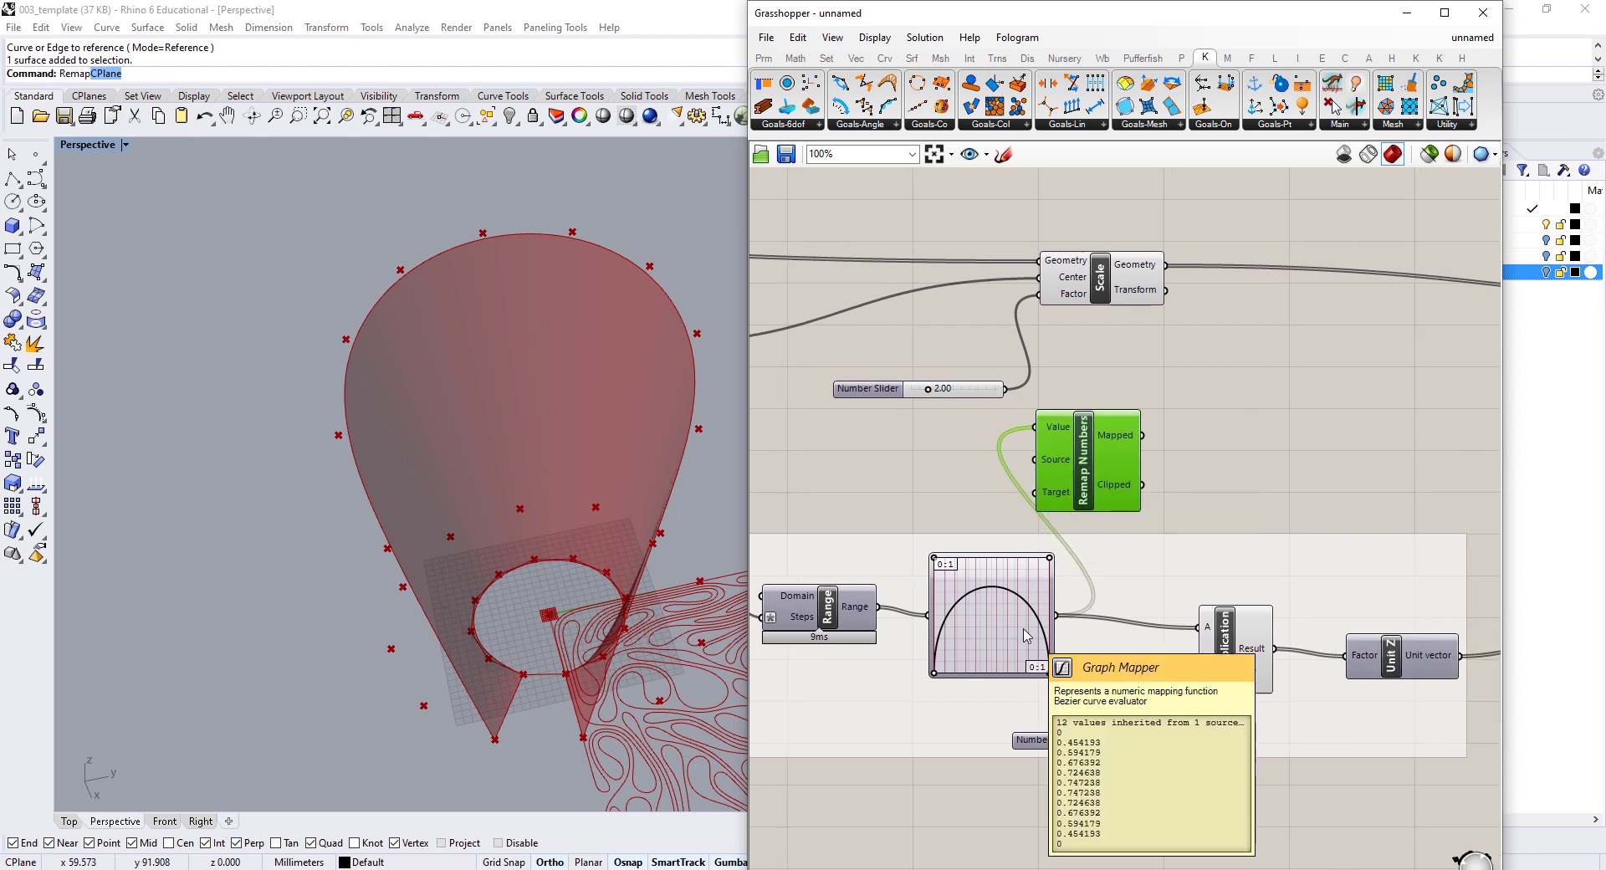
left_click_drag(1095, 483, 1151, 480)
right_click_drag(1205, 491, 1248, 503)
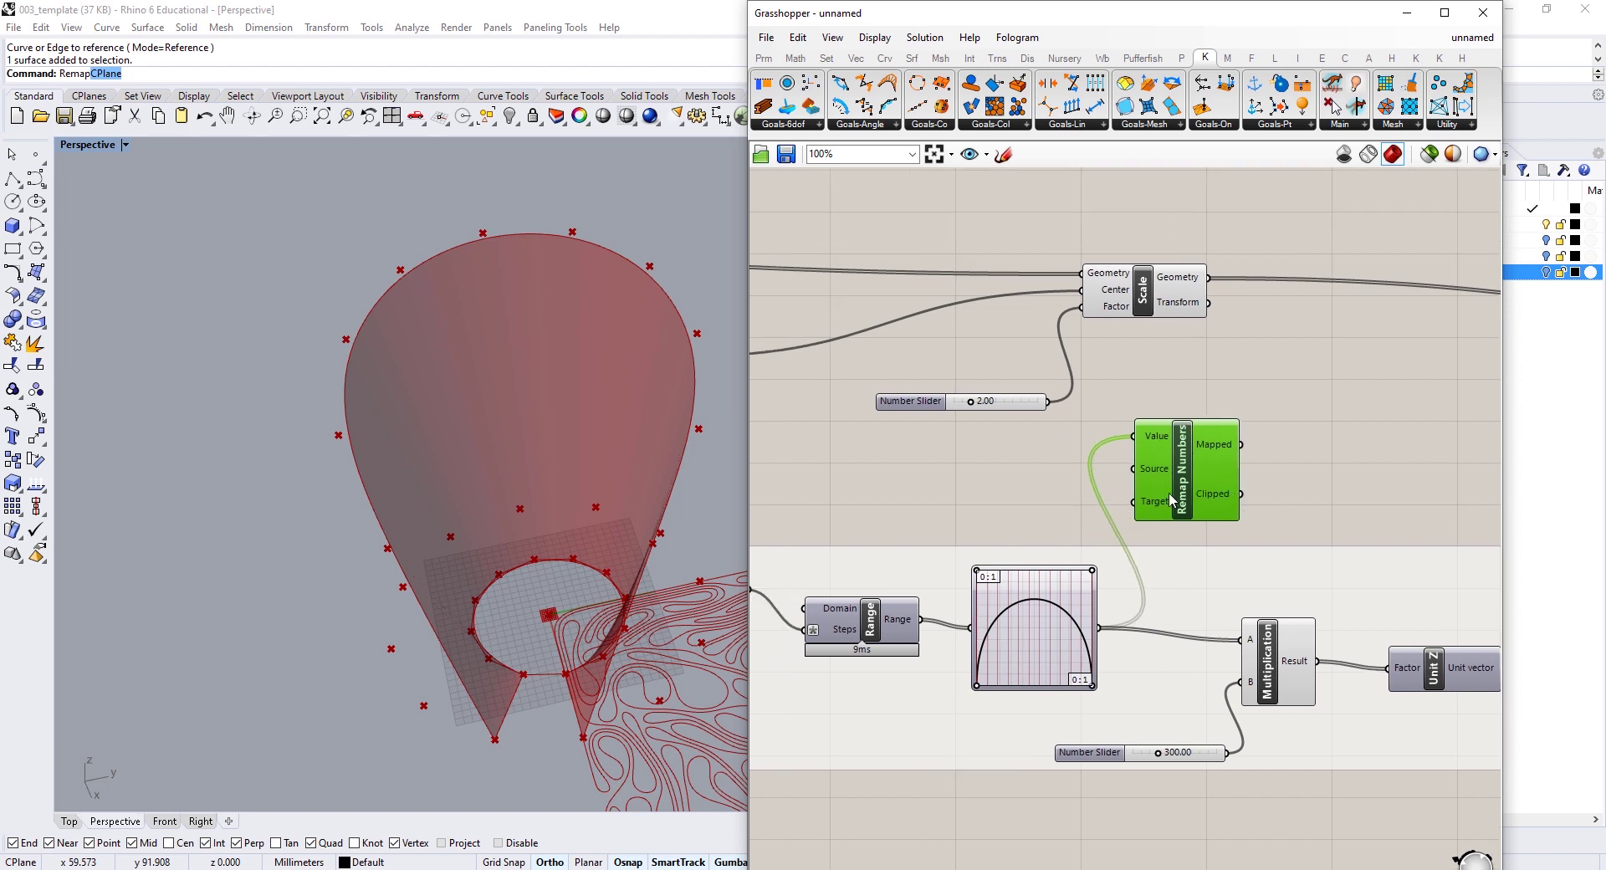
Step: Add a Construct Domain component with a panel of 1 as Domain start and a 2.00 number slider as Domain end
left_click(795, 57)
left_click_drag(763, 83, 905, 511)
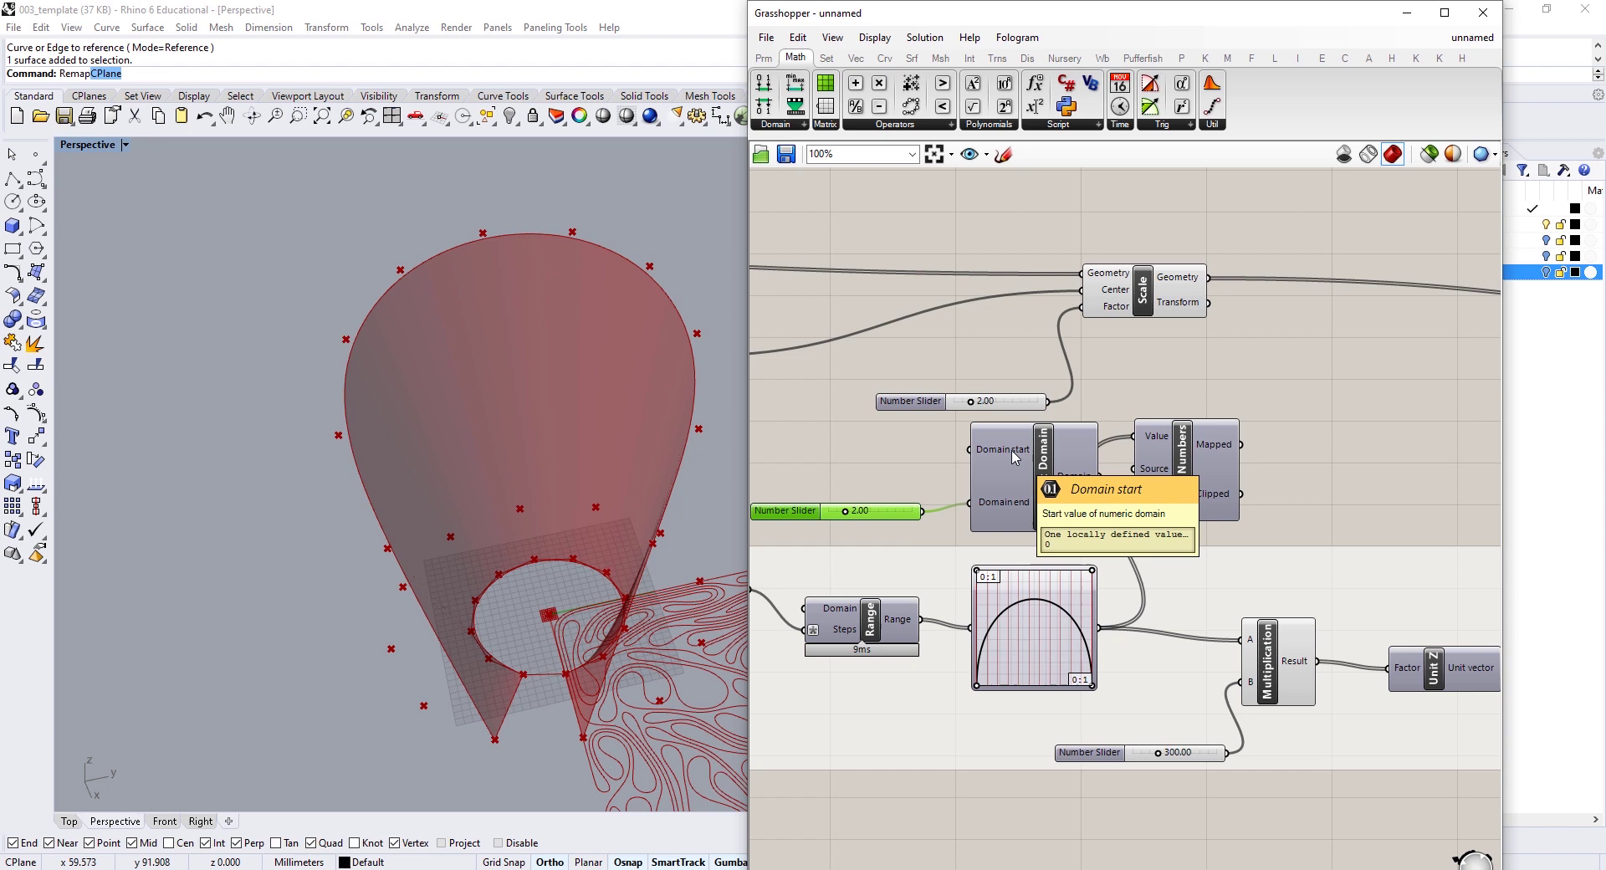
left_click(755, 56)
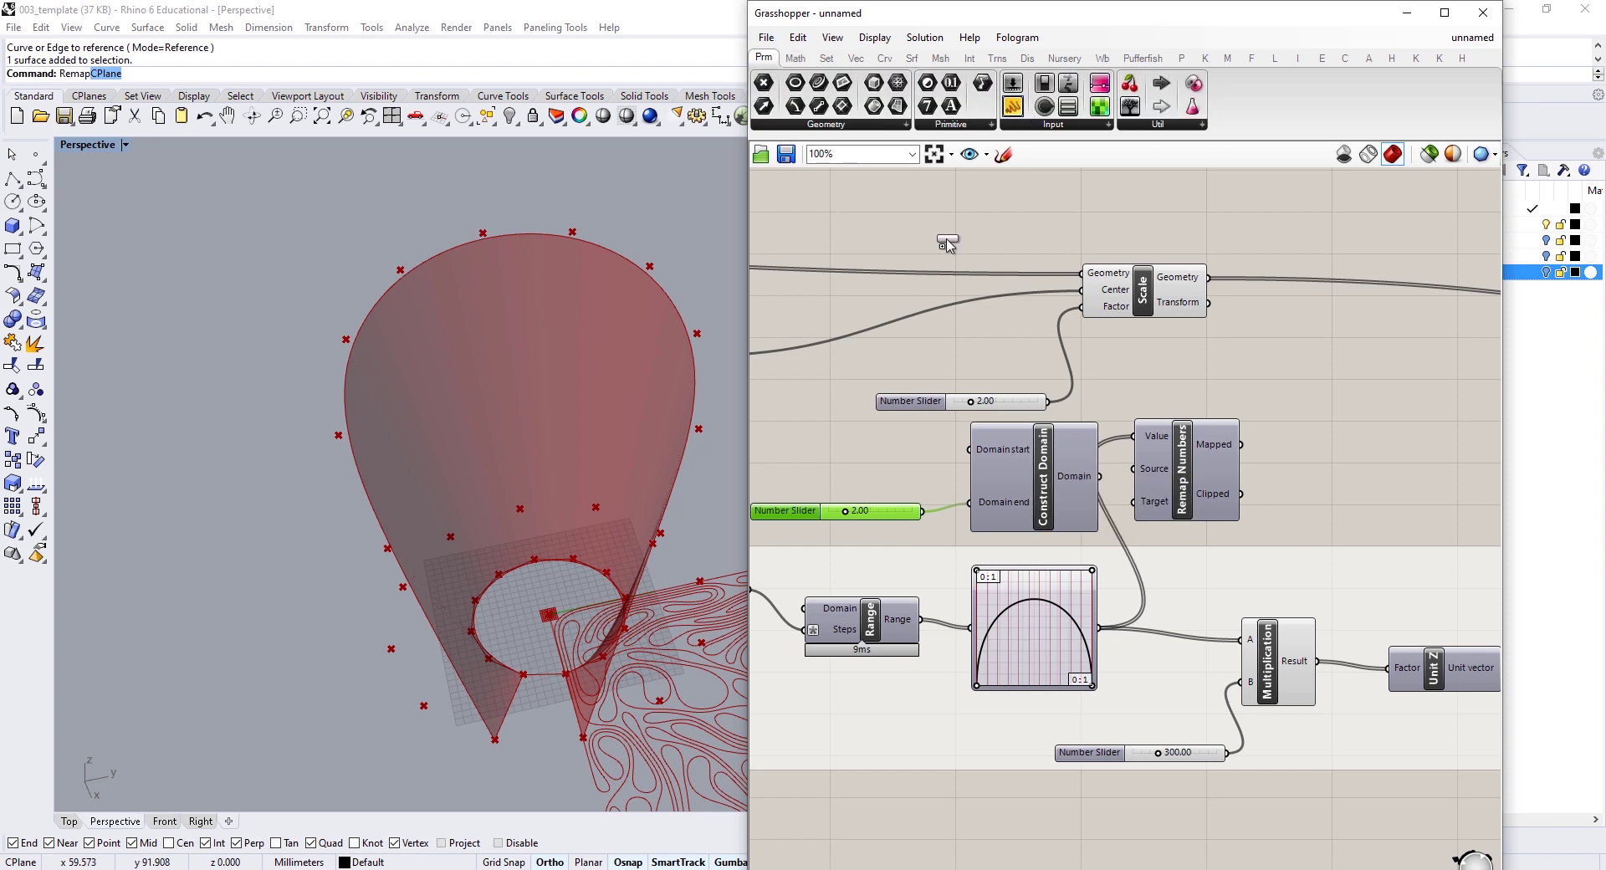
left_click_drag(946, 244, 870, 422)
left_click_drag(939, 465, 972, 449)
left_click_drag(858, 456, 860, 468)
Step: Replace the Scale's factor slider with the Mapped output of Remap Numbers, and wire the constructed Domain into its Target
left_click_drag(1241, 444, 1086, 308)
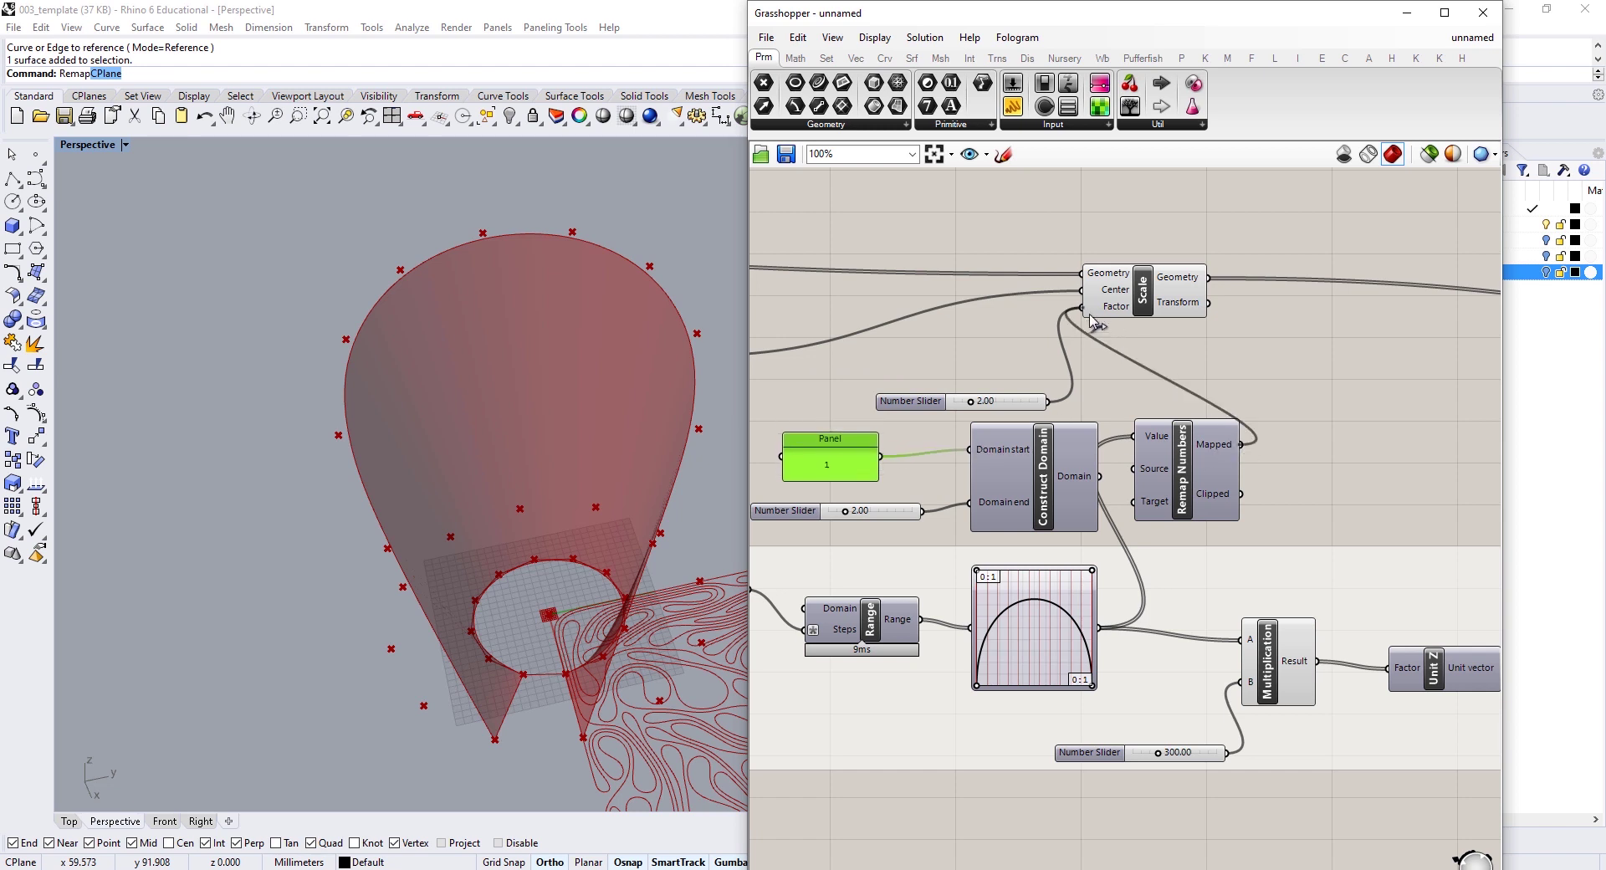
left_click(1017, 409)
key("Delete")
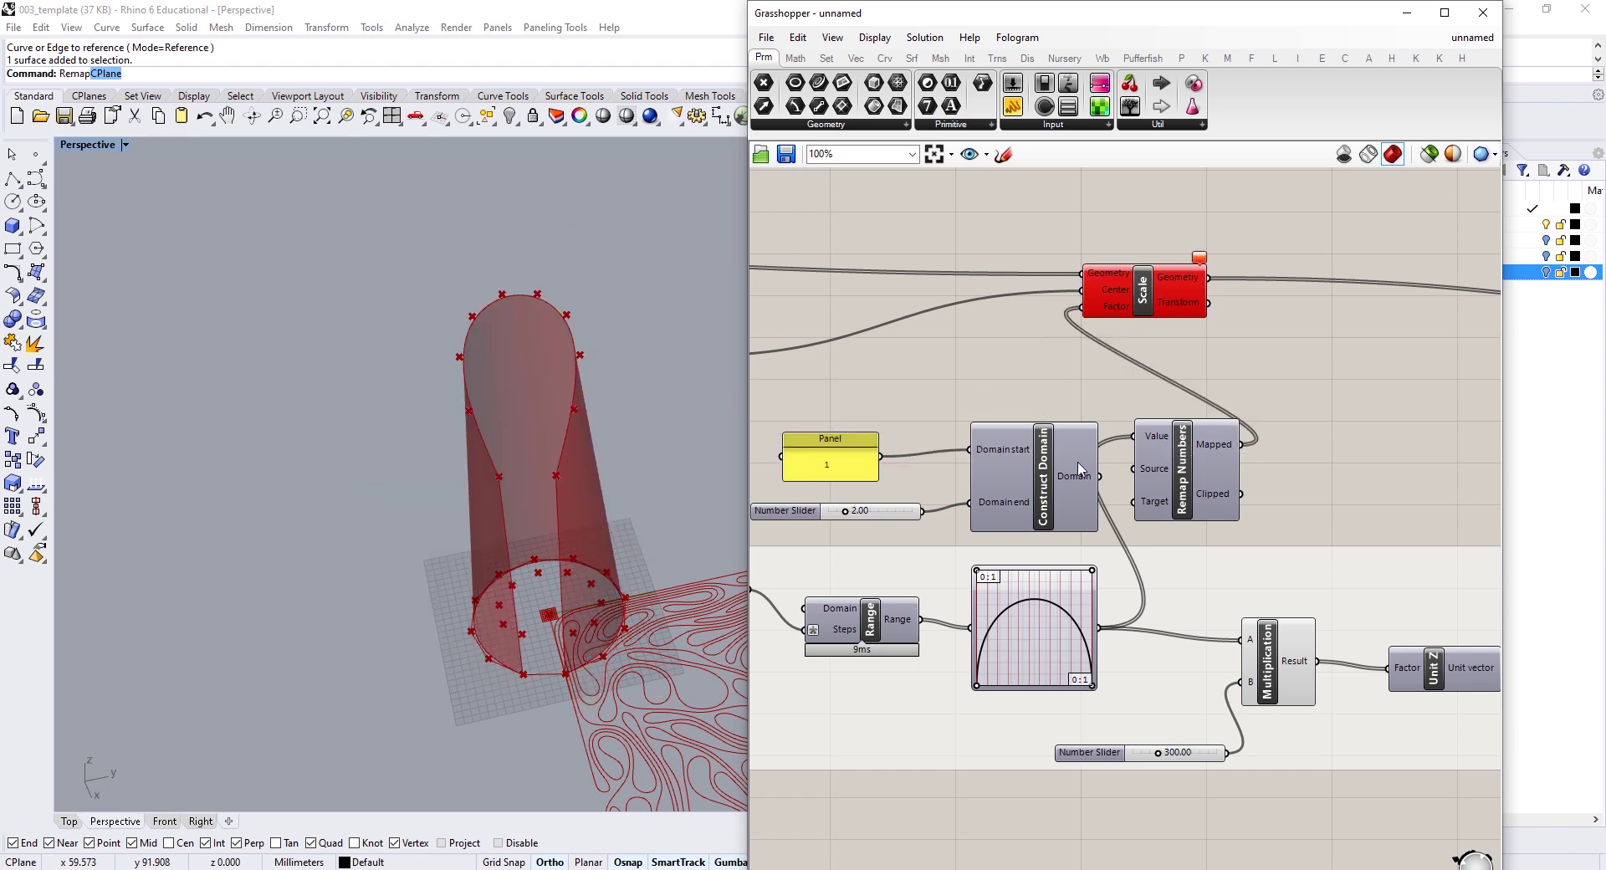
left_click_drag(1099, 476, 1134, 502)
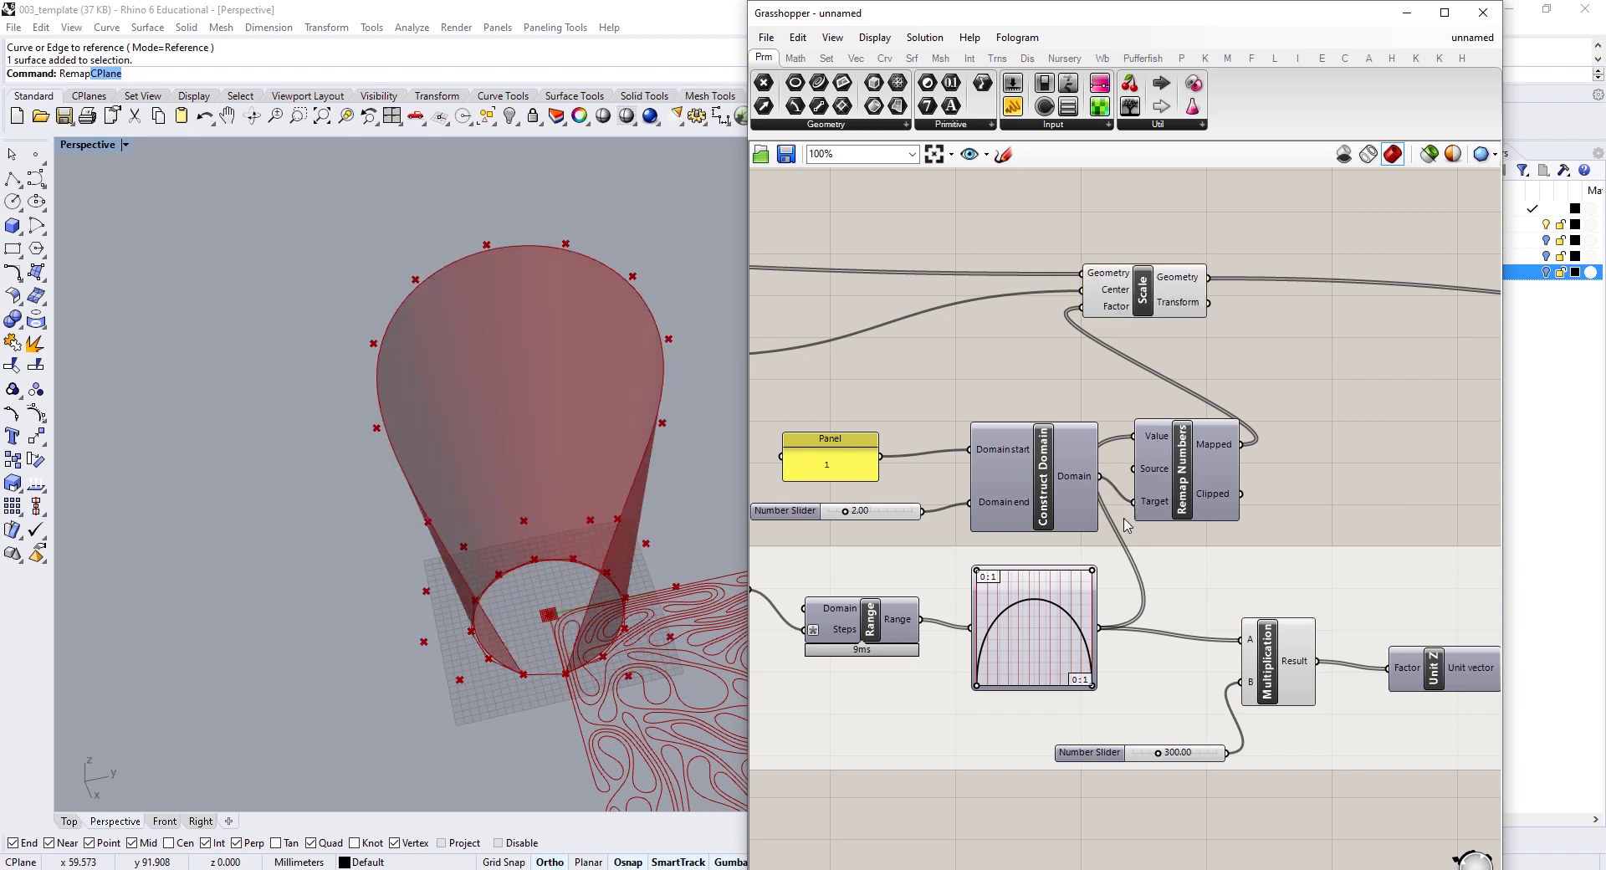
Step: Test the loft with a Domain end of 2.78 and set the slider back to 2
right_click_drag(603, 428, 564, 603)
right_click_drag(558, 325, 481, 518)
scroll(1069, 494, "up", 1)
left_click_drag(825, 470, 877, 497)
scroll(788, 552, "up", 3)
type("Remap")
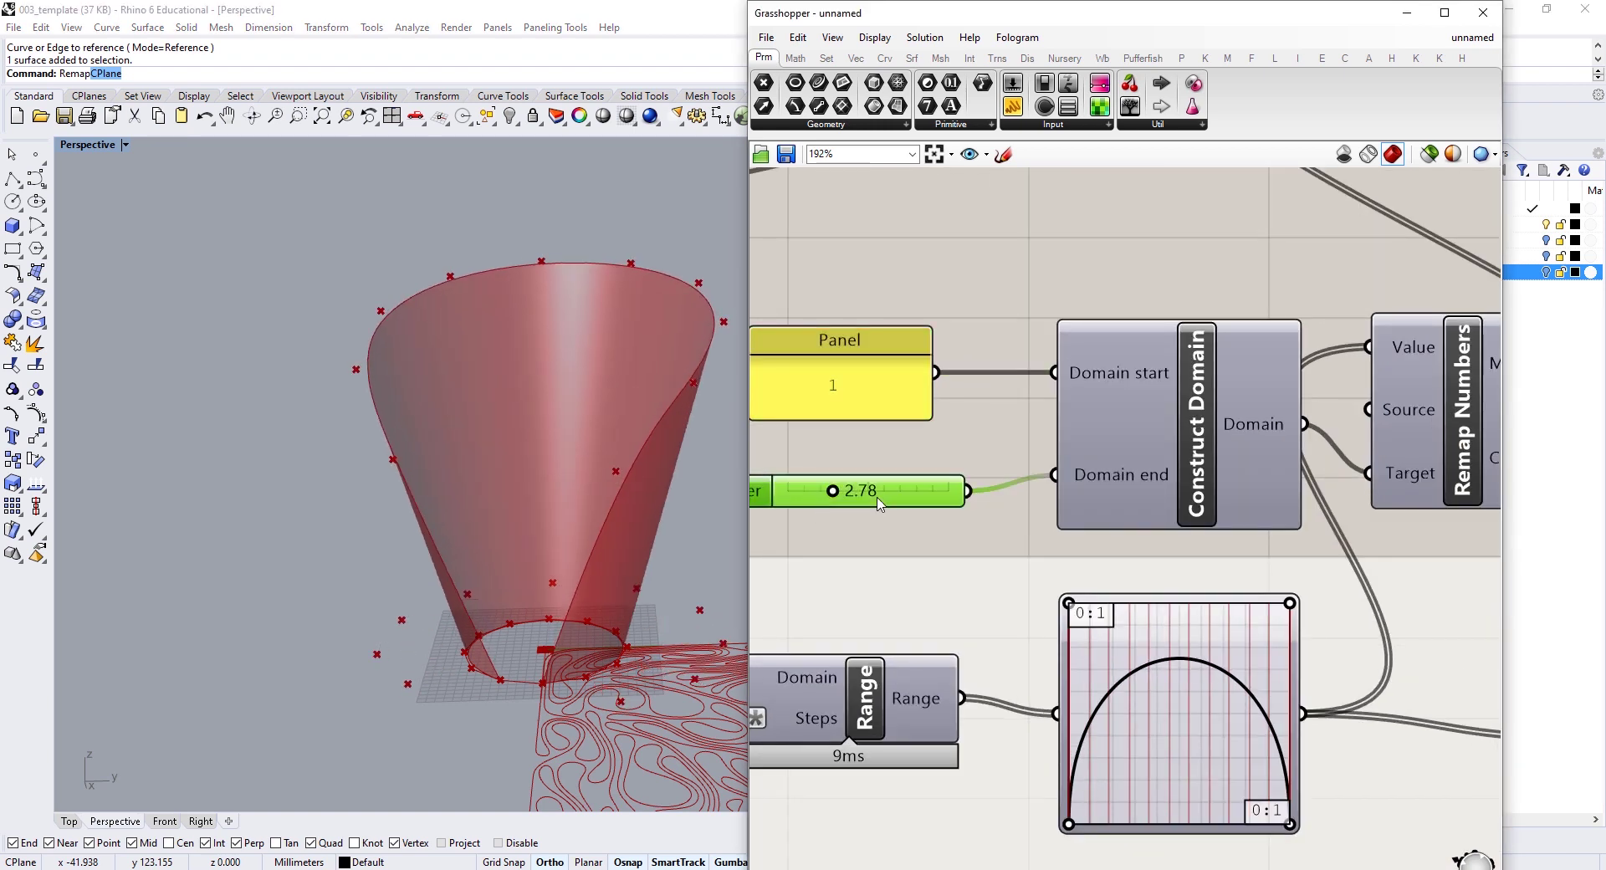
type("2")
key("Return")
double_click(893, 492)
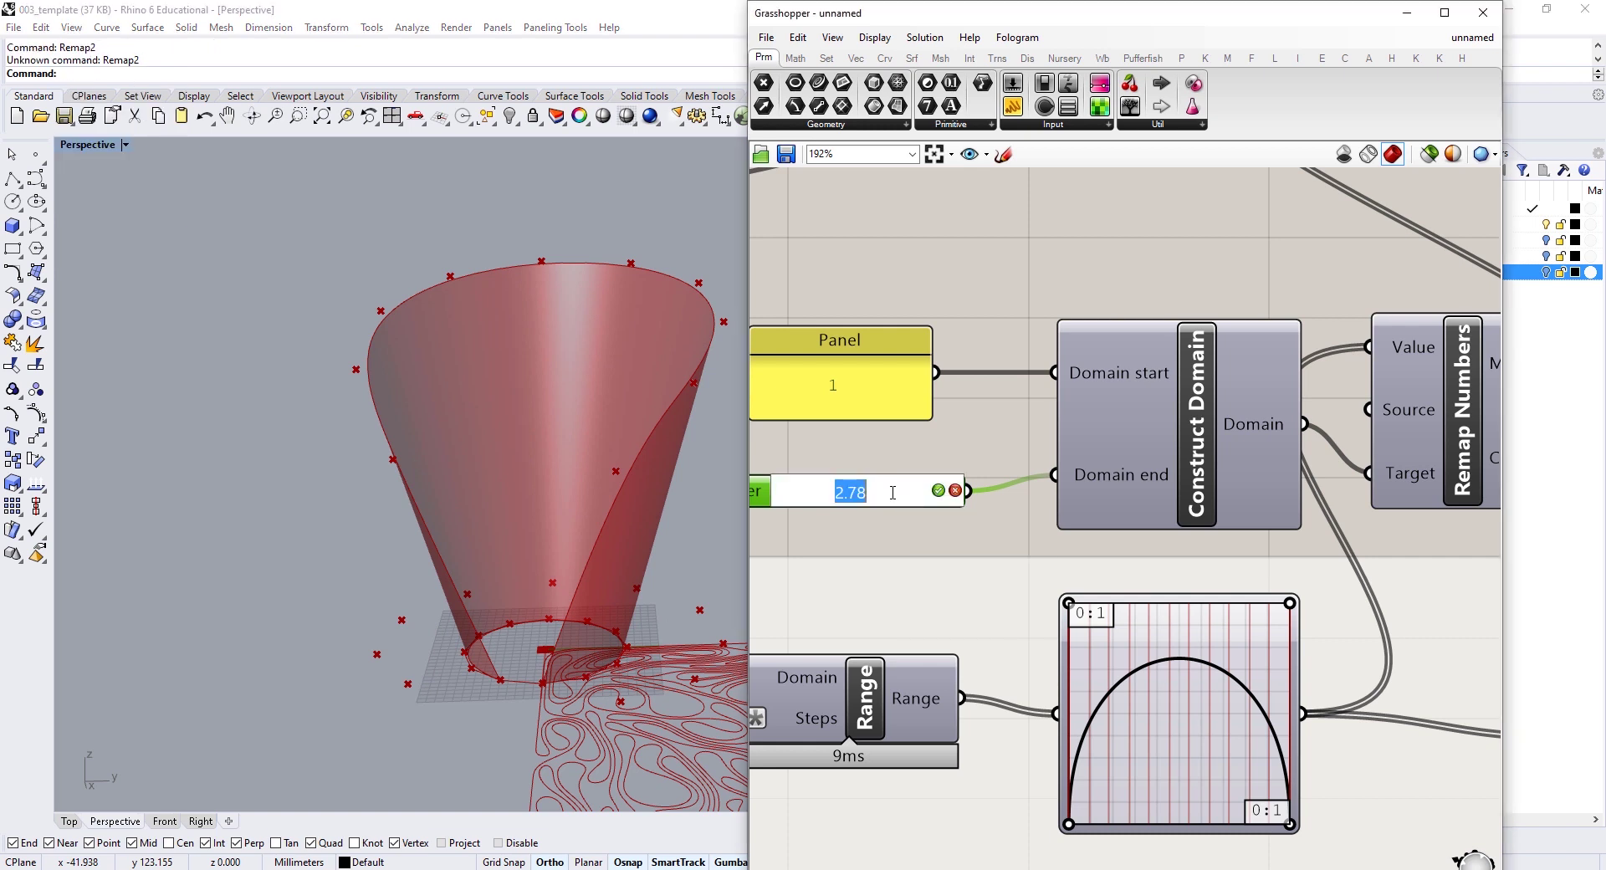
key("Return")
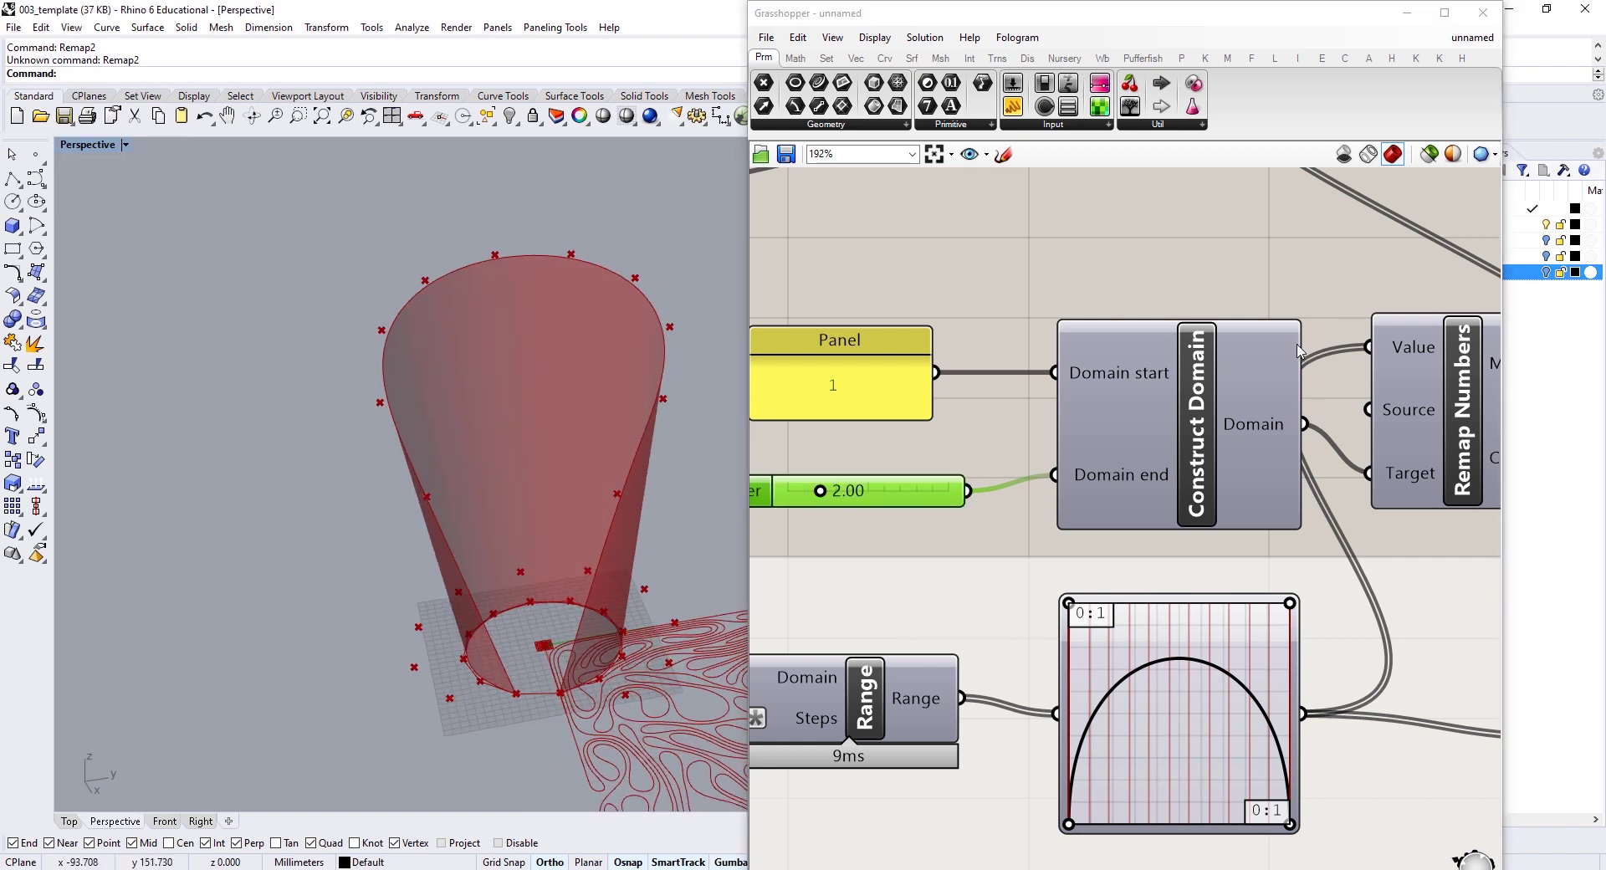
Step: Tidy the layout by spacing out the domain components, Remap Numbers and Scale above the height group
scroll(1299, 356, "down", 5)
left_click_drag(1164, 322, 927, 479)
left_click_drag(1113, 435, 1079, 430)
left_click_drag(1302, 418, 1286, 389)
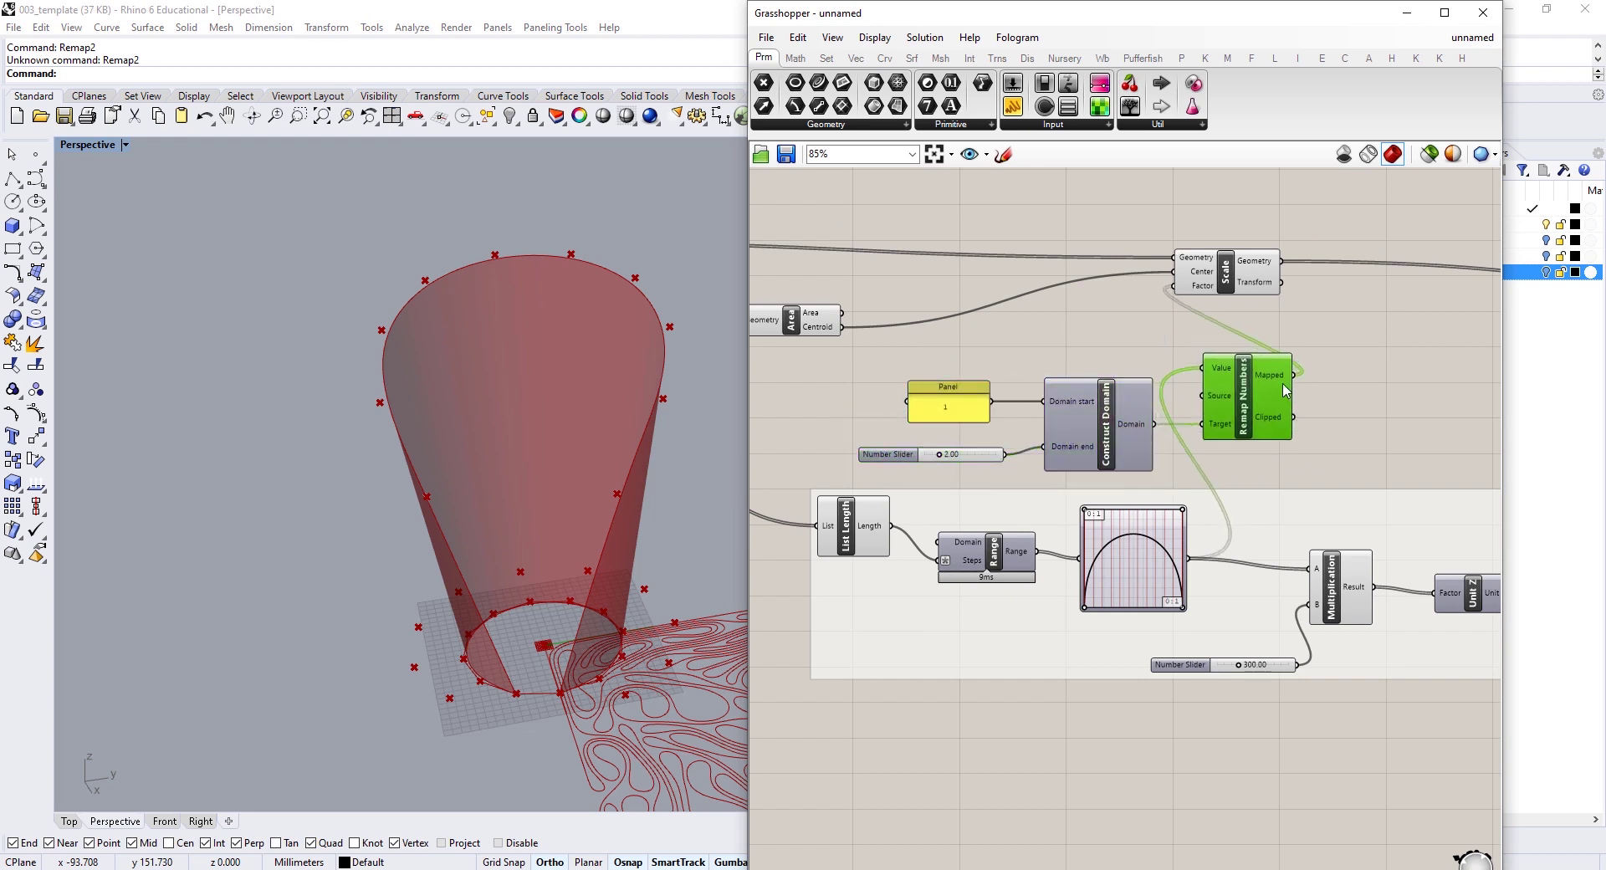
right_click_drag(1293, 289, 1083, 390)
left_click_drag(1054, 363, 1074, 347)
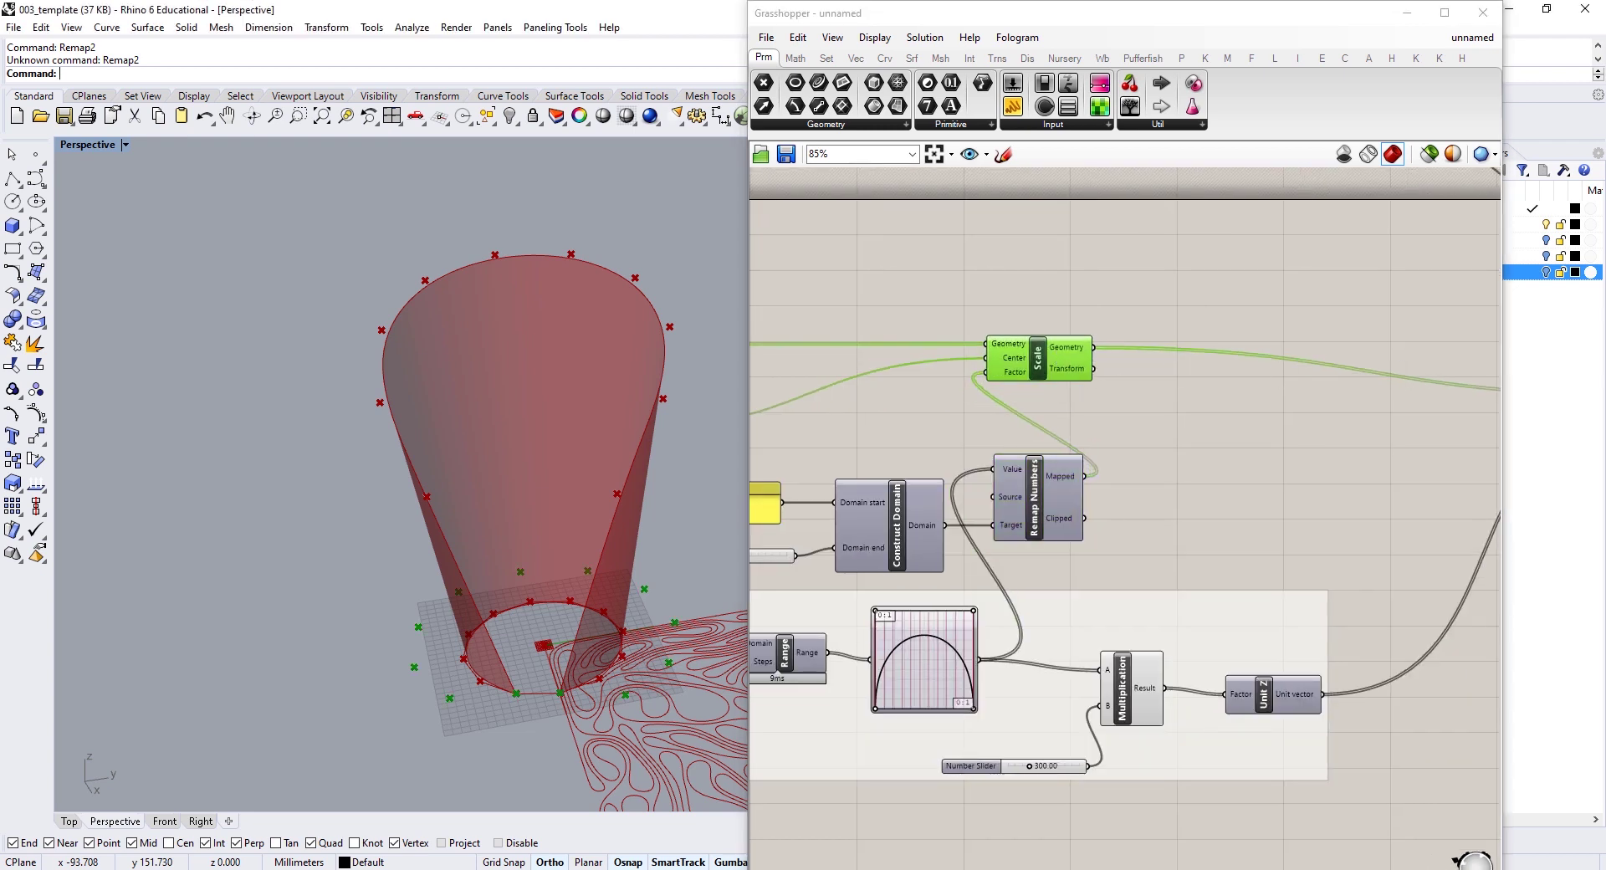
Step: Add a Rotate component fed by the Scale's Geometry output and set its Angle input to degrees
left_click(1283, 446)
double_click(1282, 444)
type("rot")
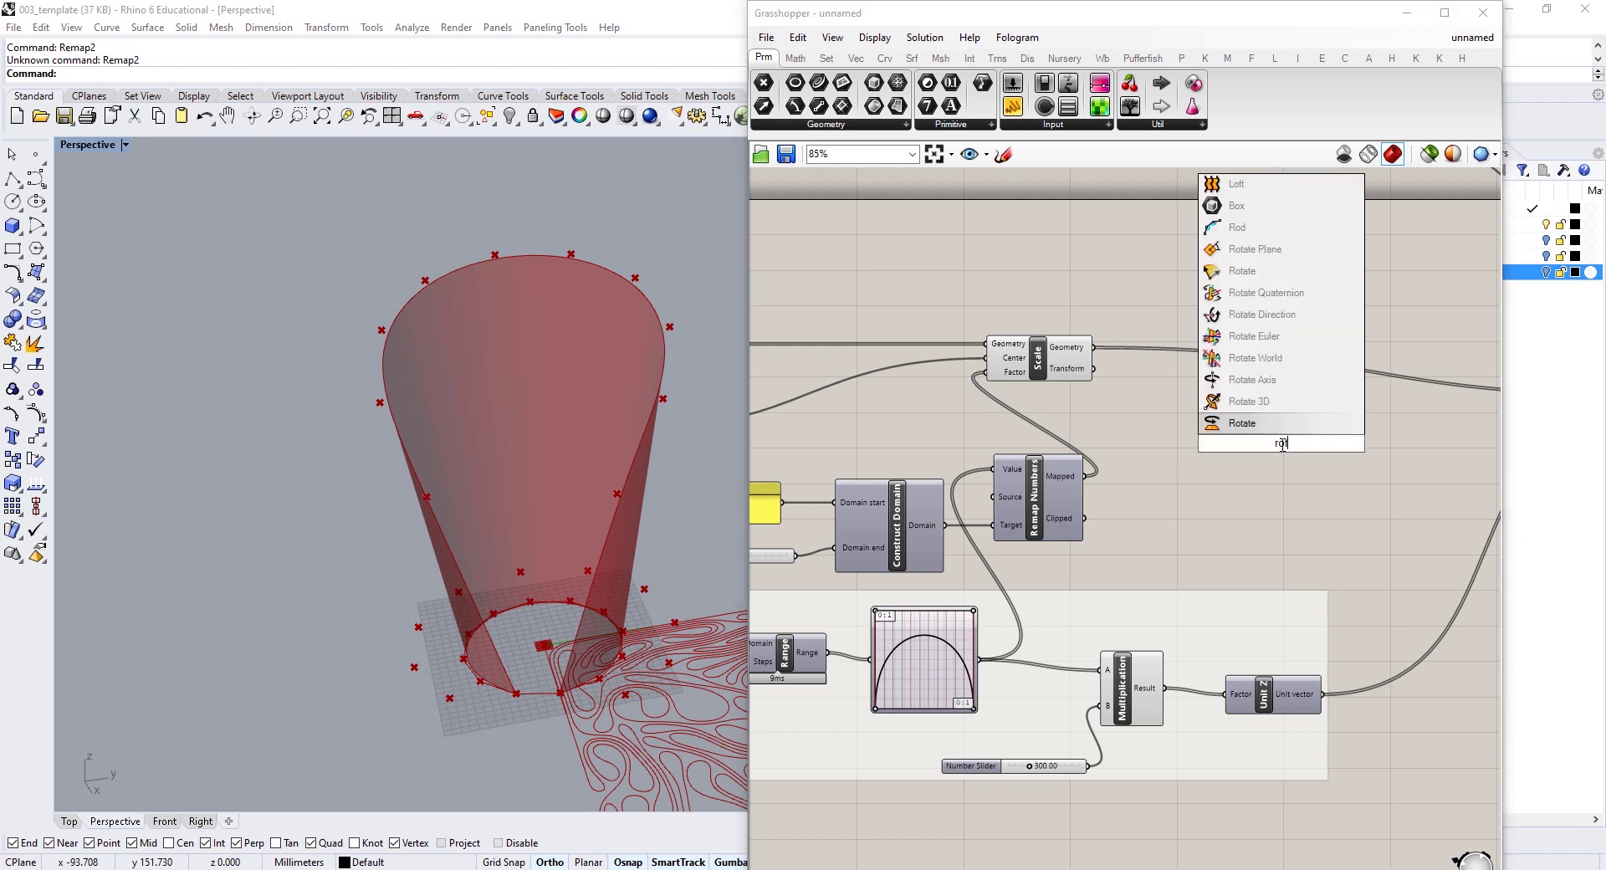
key("Return")
left_click_drag(1093, 346, 1281, 365)
right_click(1284, 372)
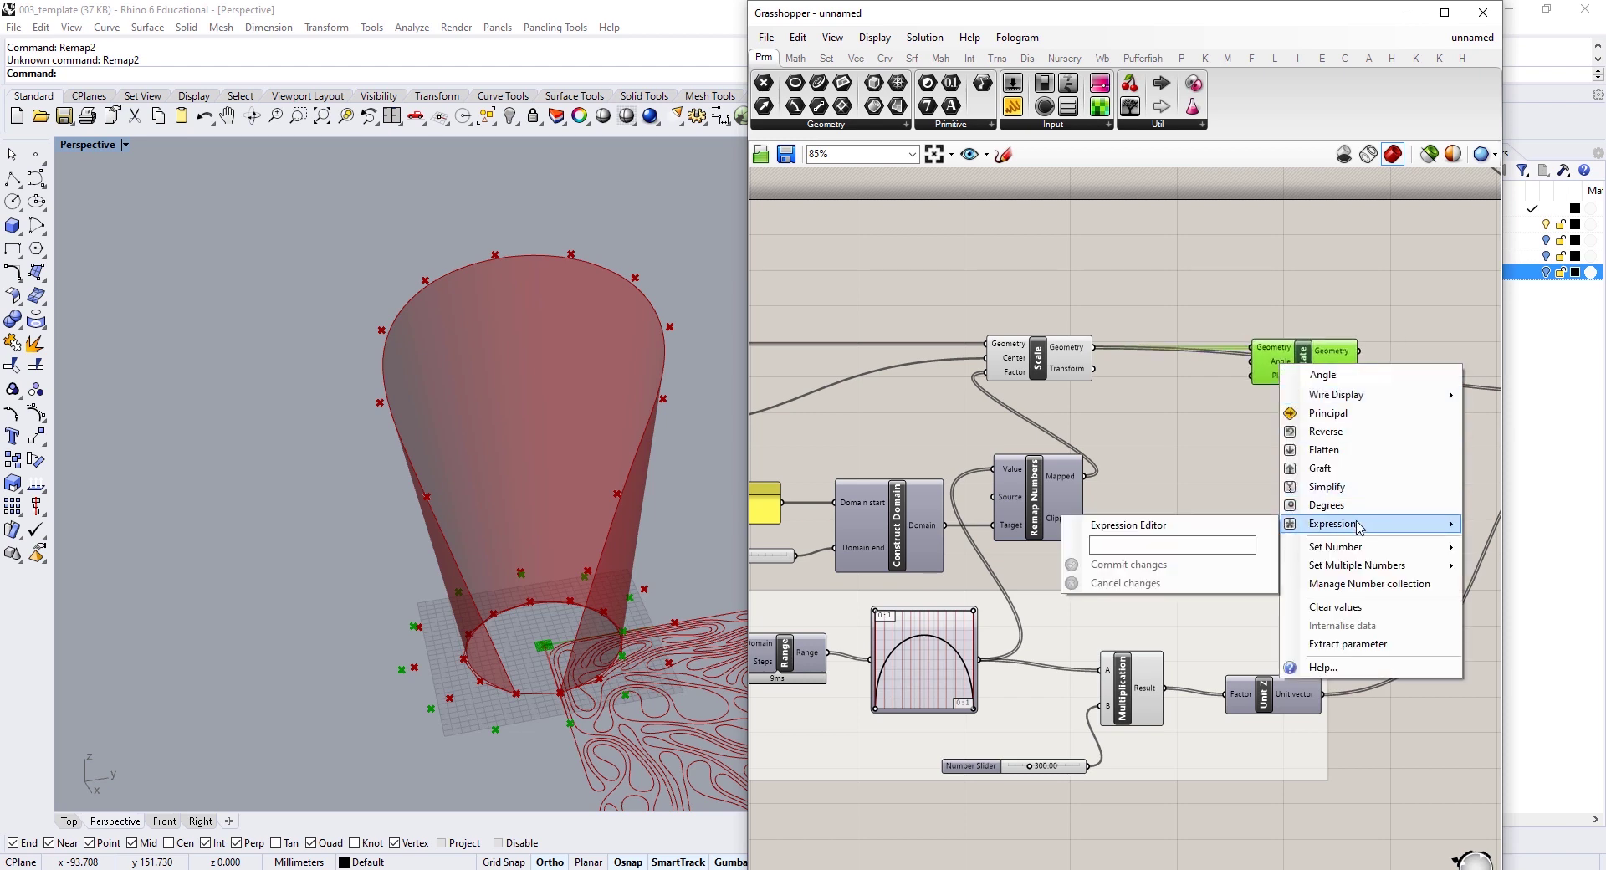
left_click(1352, 513)
left_click_drag(1279, 372, 1315, 366)
right_click_drag(1194, 418, 1228, 428)
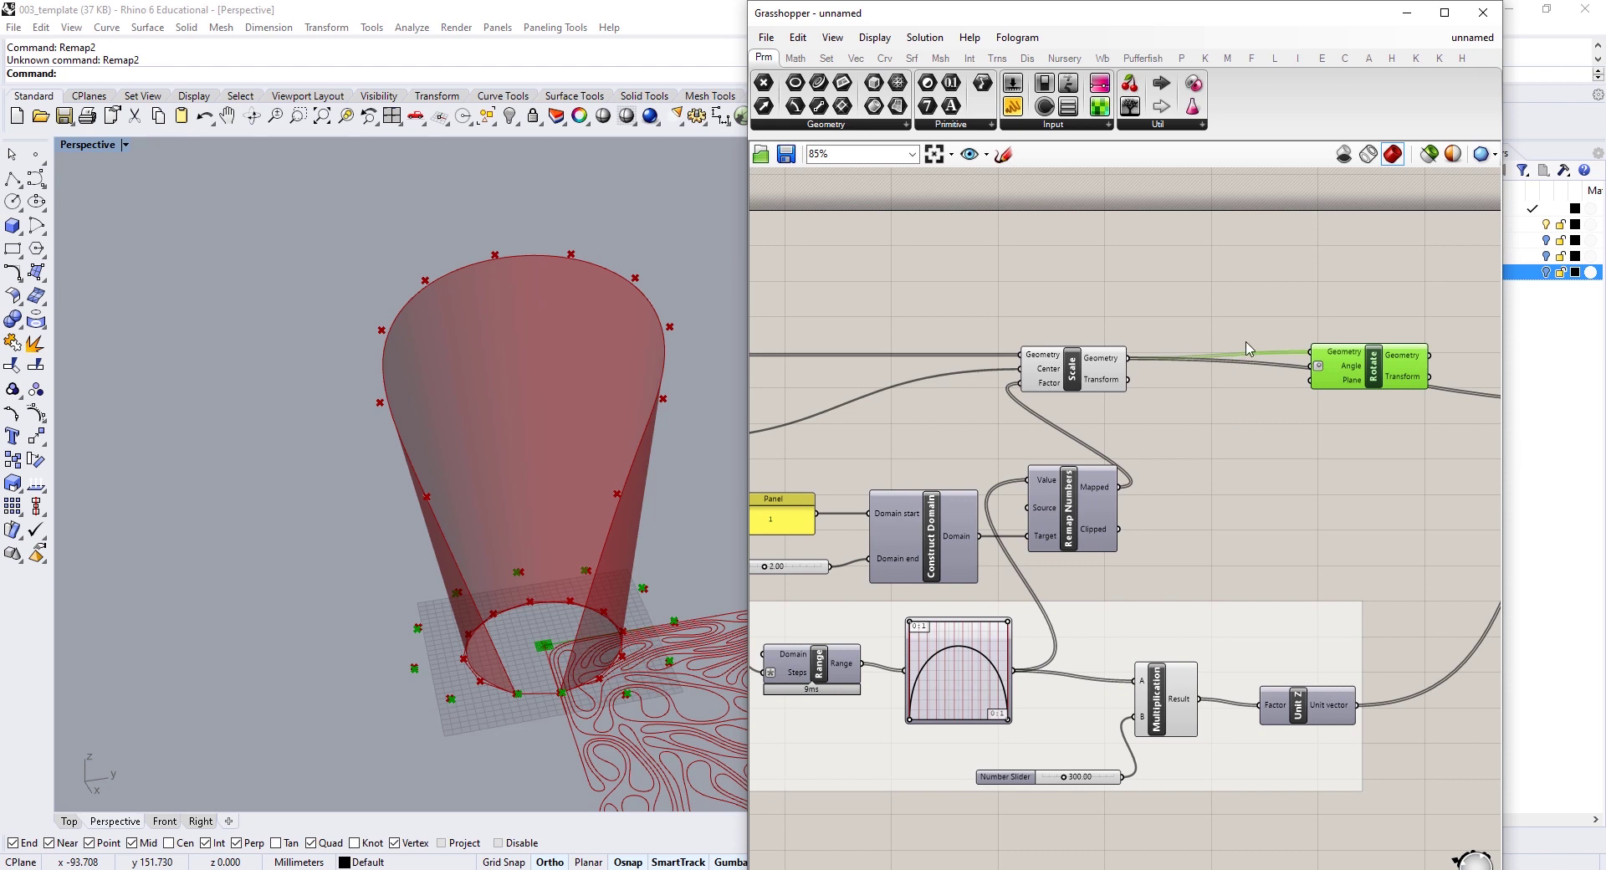
Step: Add a Negative component above the wire between Scale and Rotate
double_click(1168, 297)
type("neg")
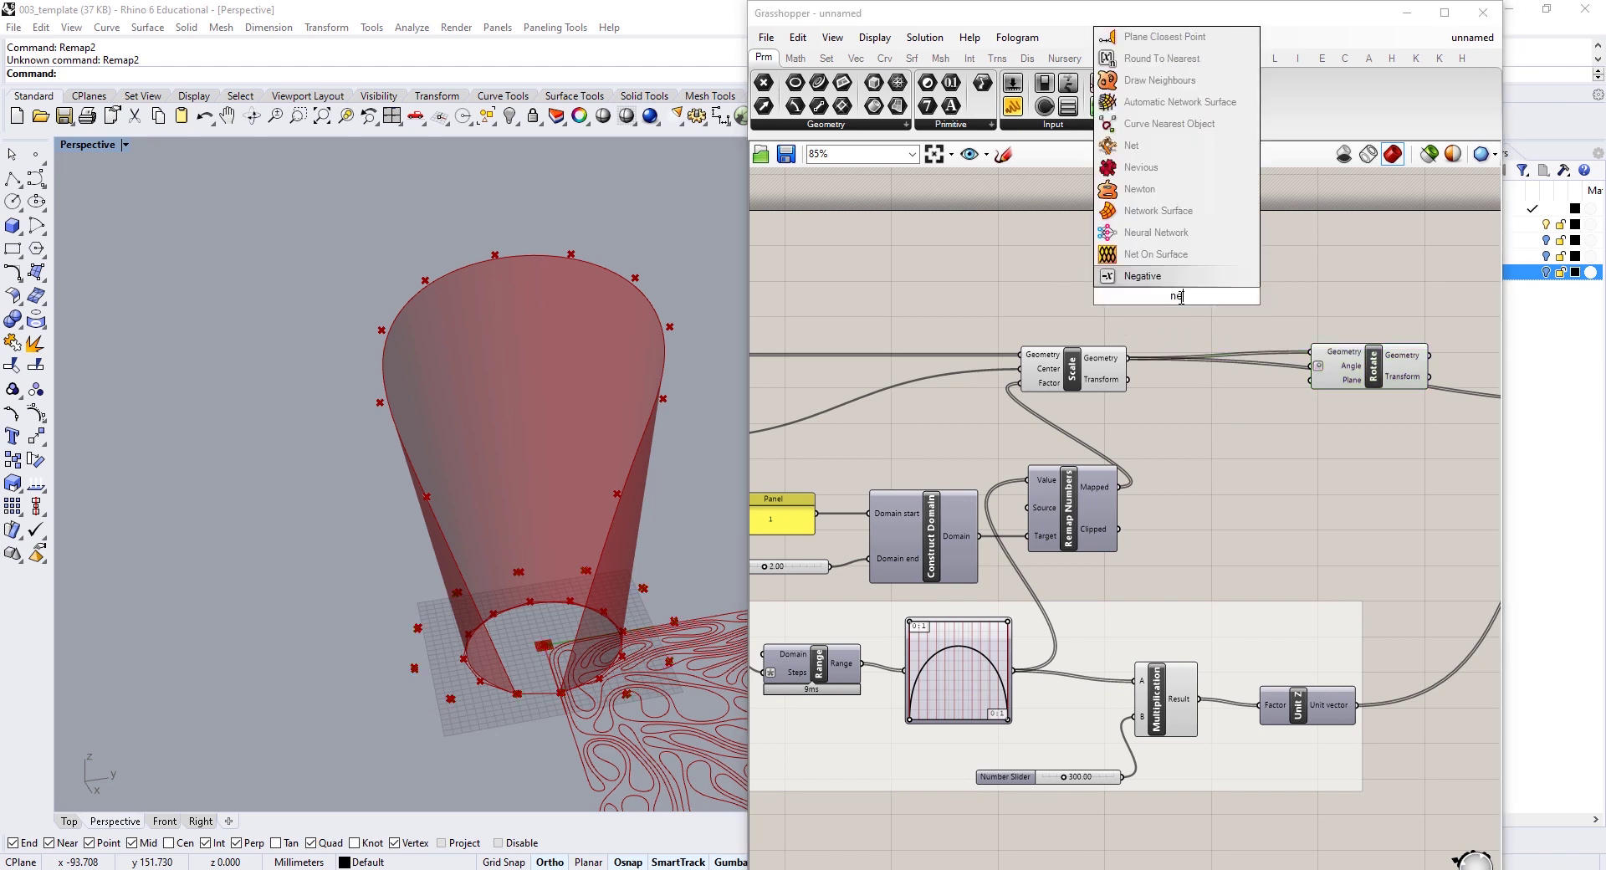
left_click(1166, 281)
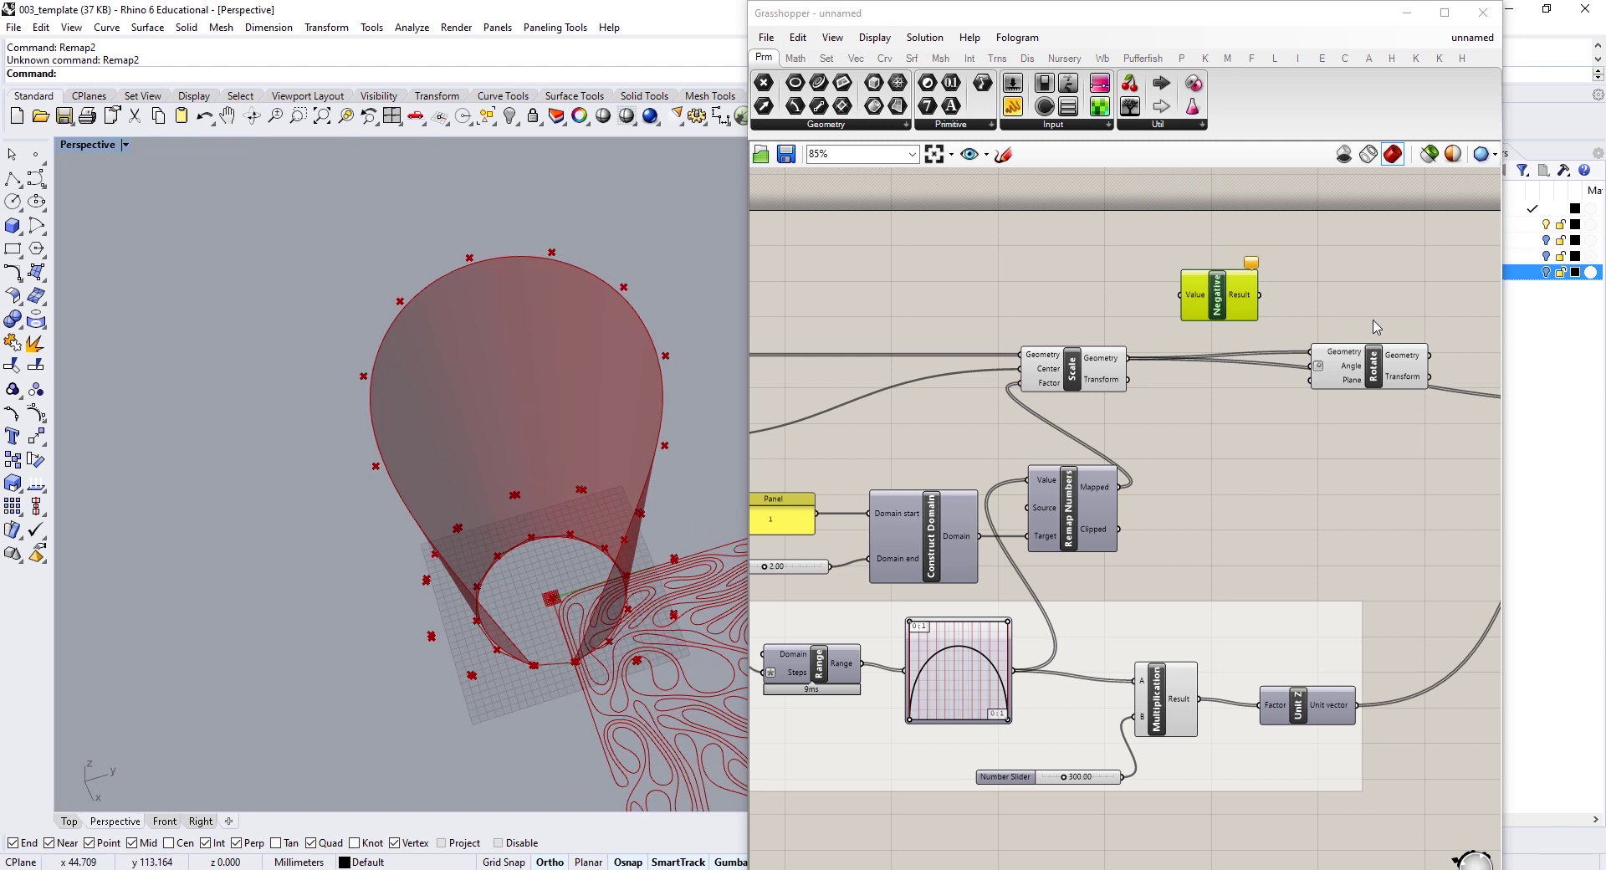
double_click(991, 299)
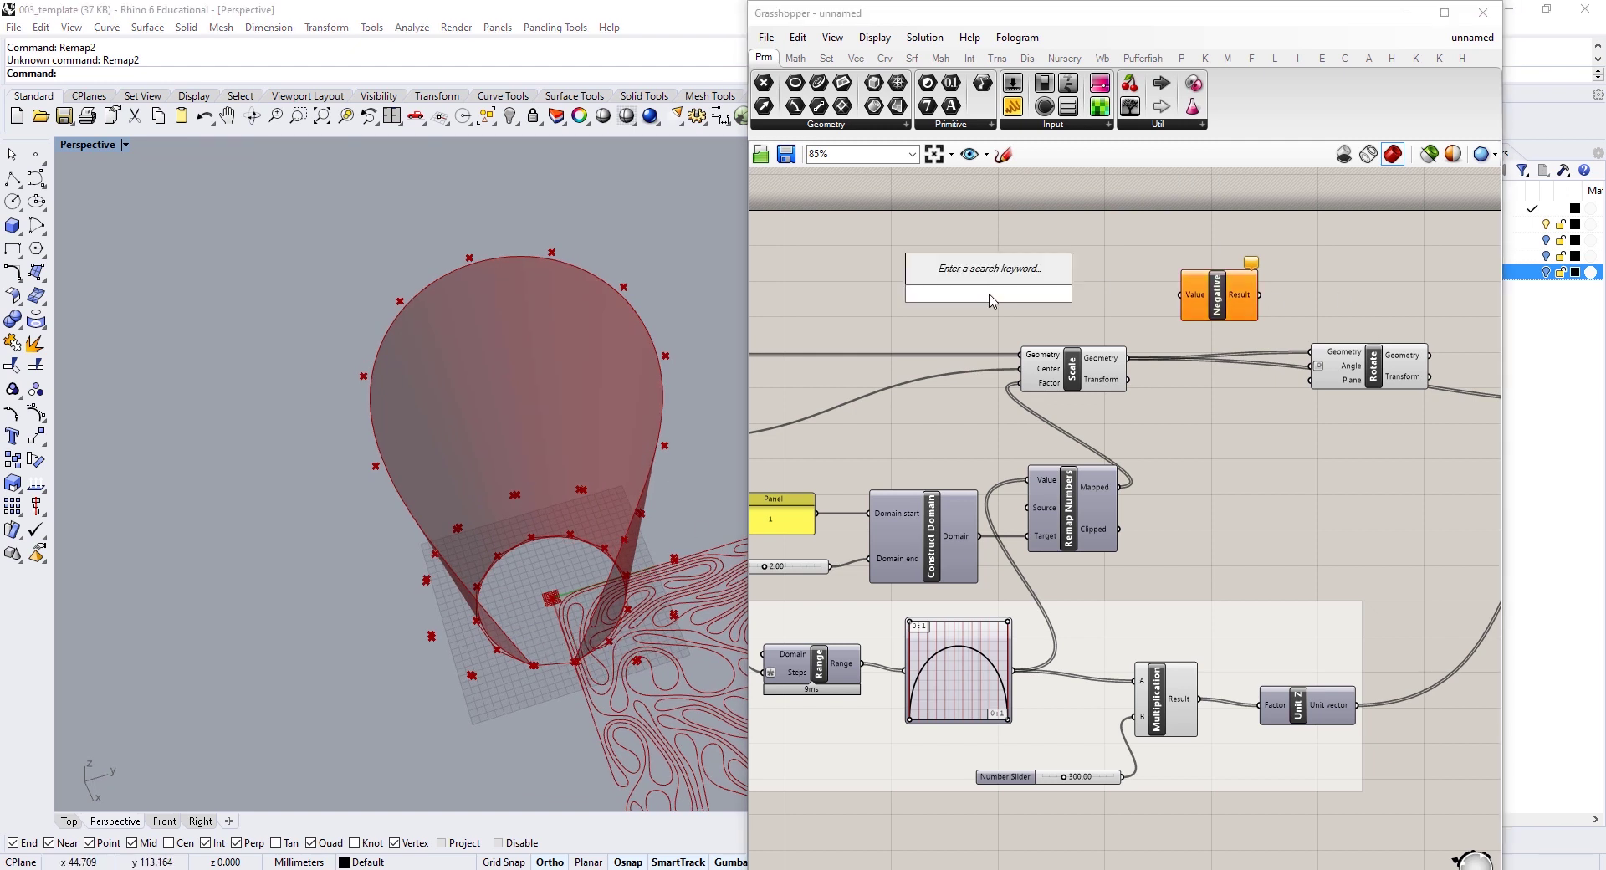
type("30")
key("Return")
left_click_drag(1139, 288, 986, 321)
key("Delete")
Step: Add an integer slider of 30, feed it into Negative, and wire the Result into the Rotate's Angle input
double_click(1032, 296)
type("0.")
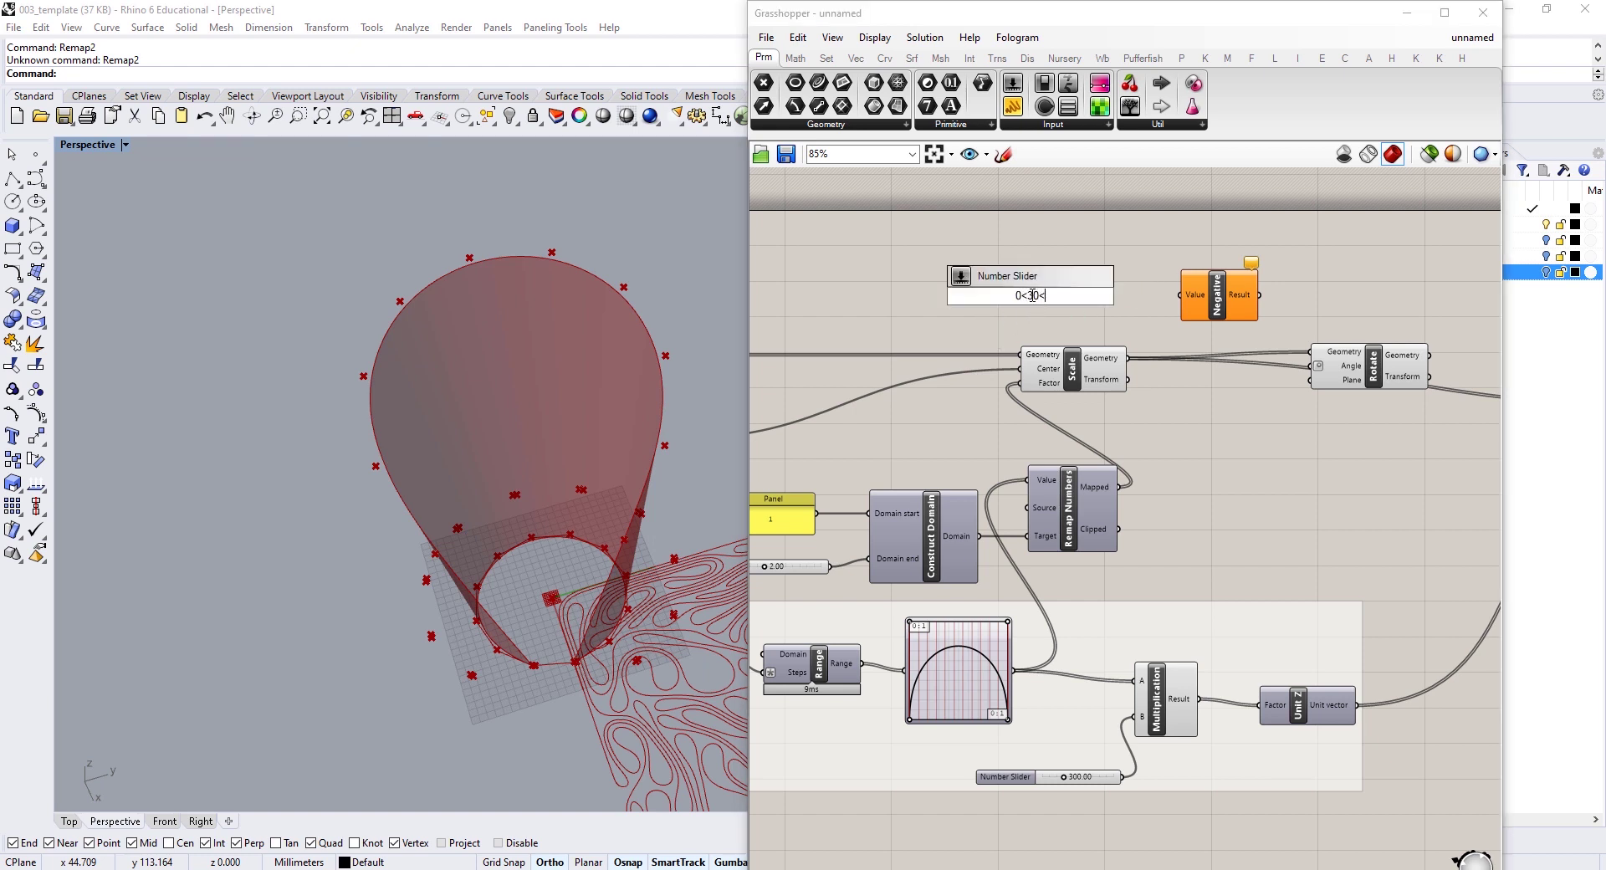
type("30<")
key("Return")
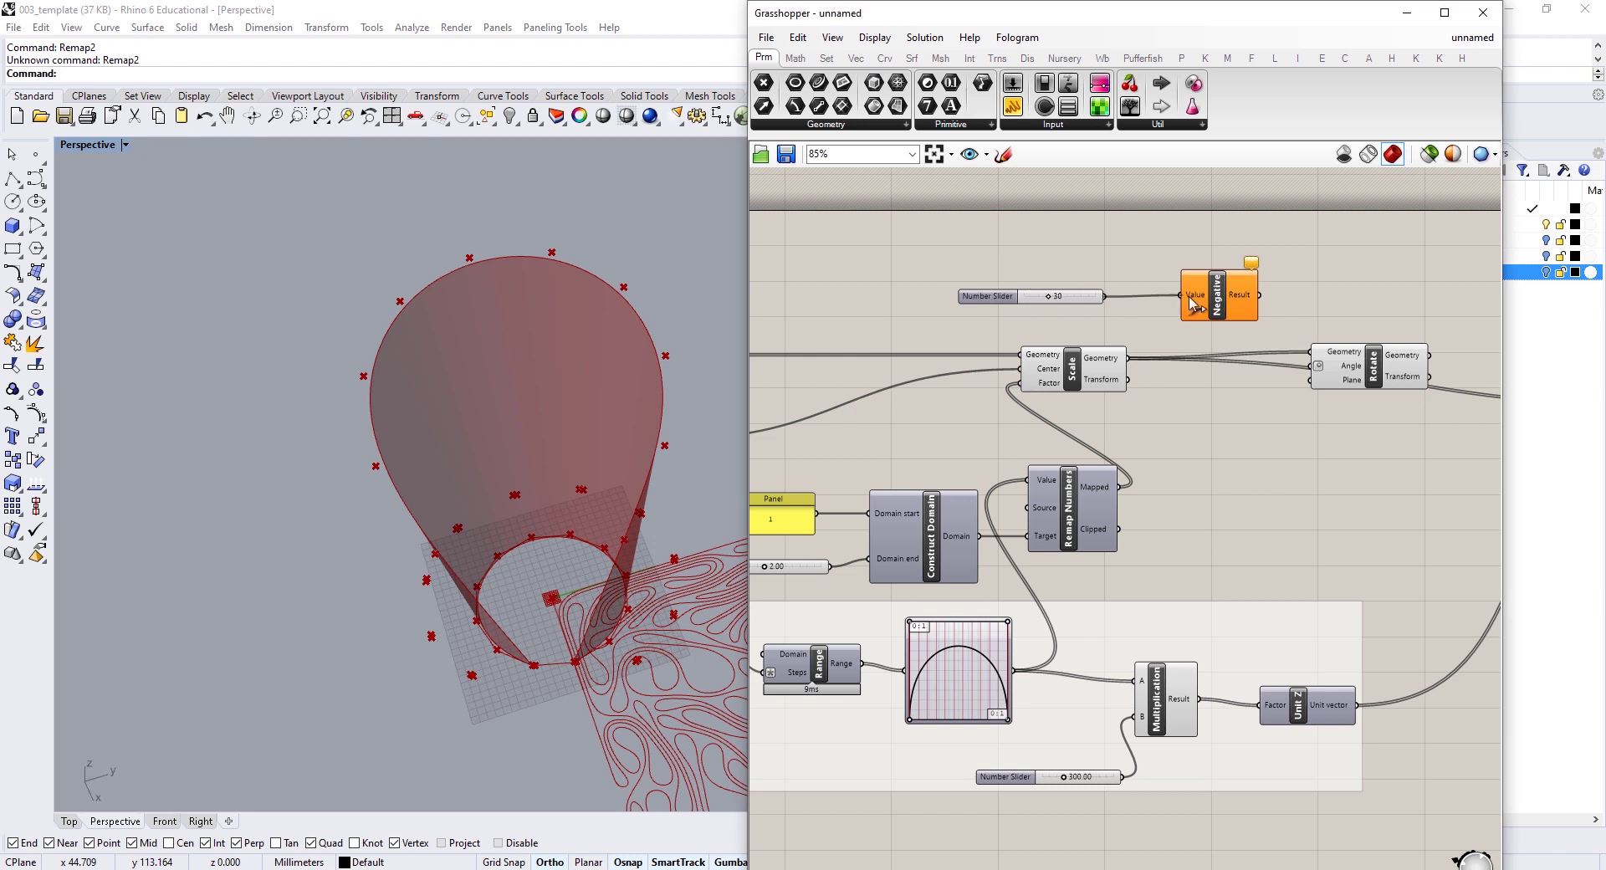
left_click_drag(1259, 294, 1310, 366)
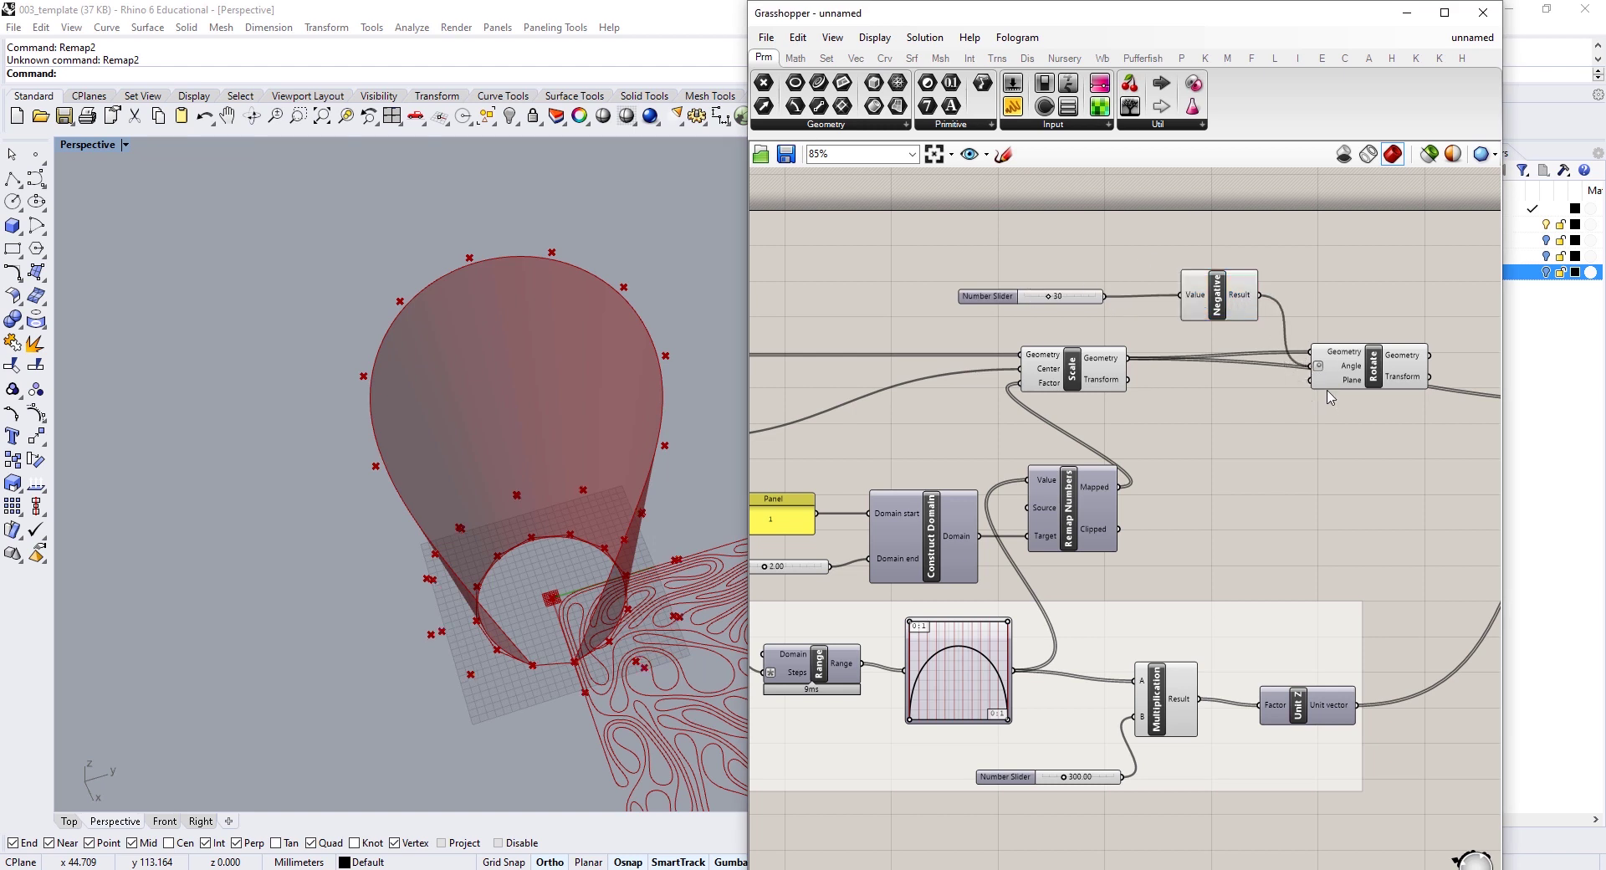
Step: Wire the Area component's Centroid into the Rotate's Plane input
left_click(1363, 366)
right_click_drag(1364, 368, 1304, 322)
scroll(1297, 343, "up", 1)
scroll(1296, 343, "down", 1)
scroll(1276, 341, "down", 1)
right_click_drag(1028, 361, 1198, 322)
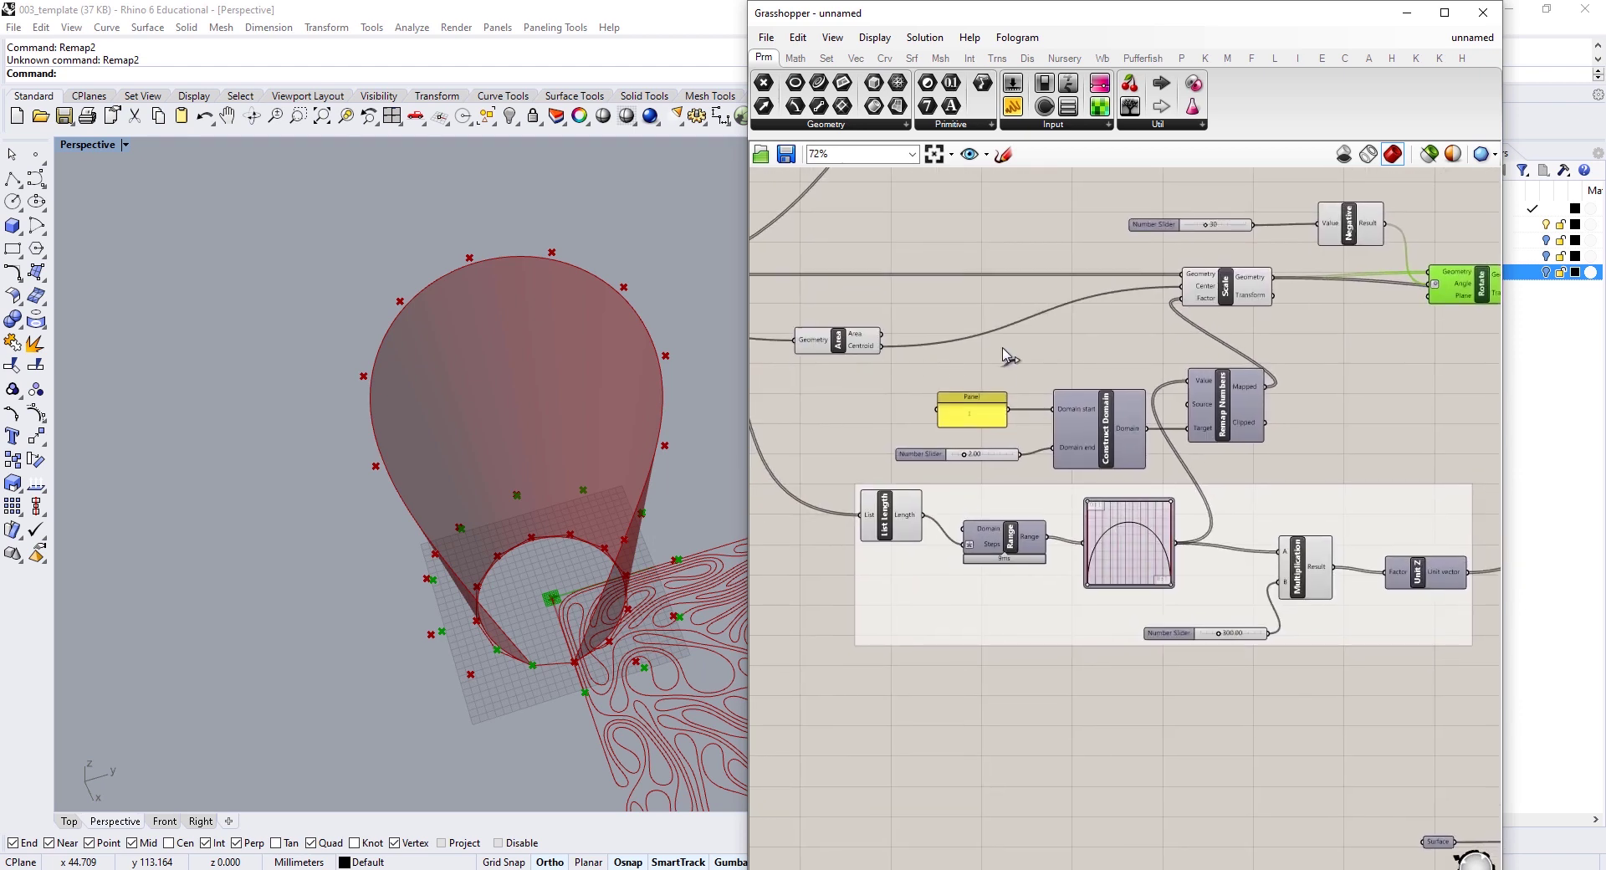
Step: Wire the Rotate's Geometry output into the Move's Geometry input, replacing the scaled points
right_click_drag(1441, 308, 1139, 322)
left_click_drag(1386, 348, 1399, 331)
mouse_move(598, 556)
right_mouse_down()
mouse_move(628, 468)
mouse_move(603, 540)
right_mouse_up()
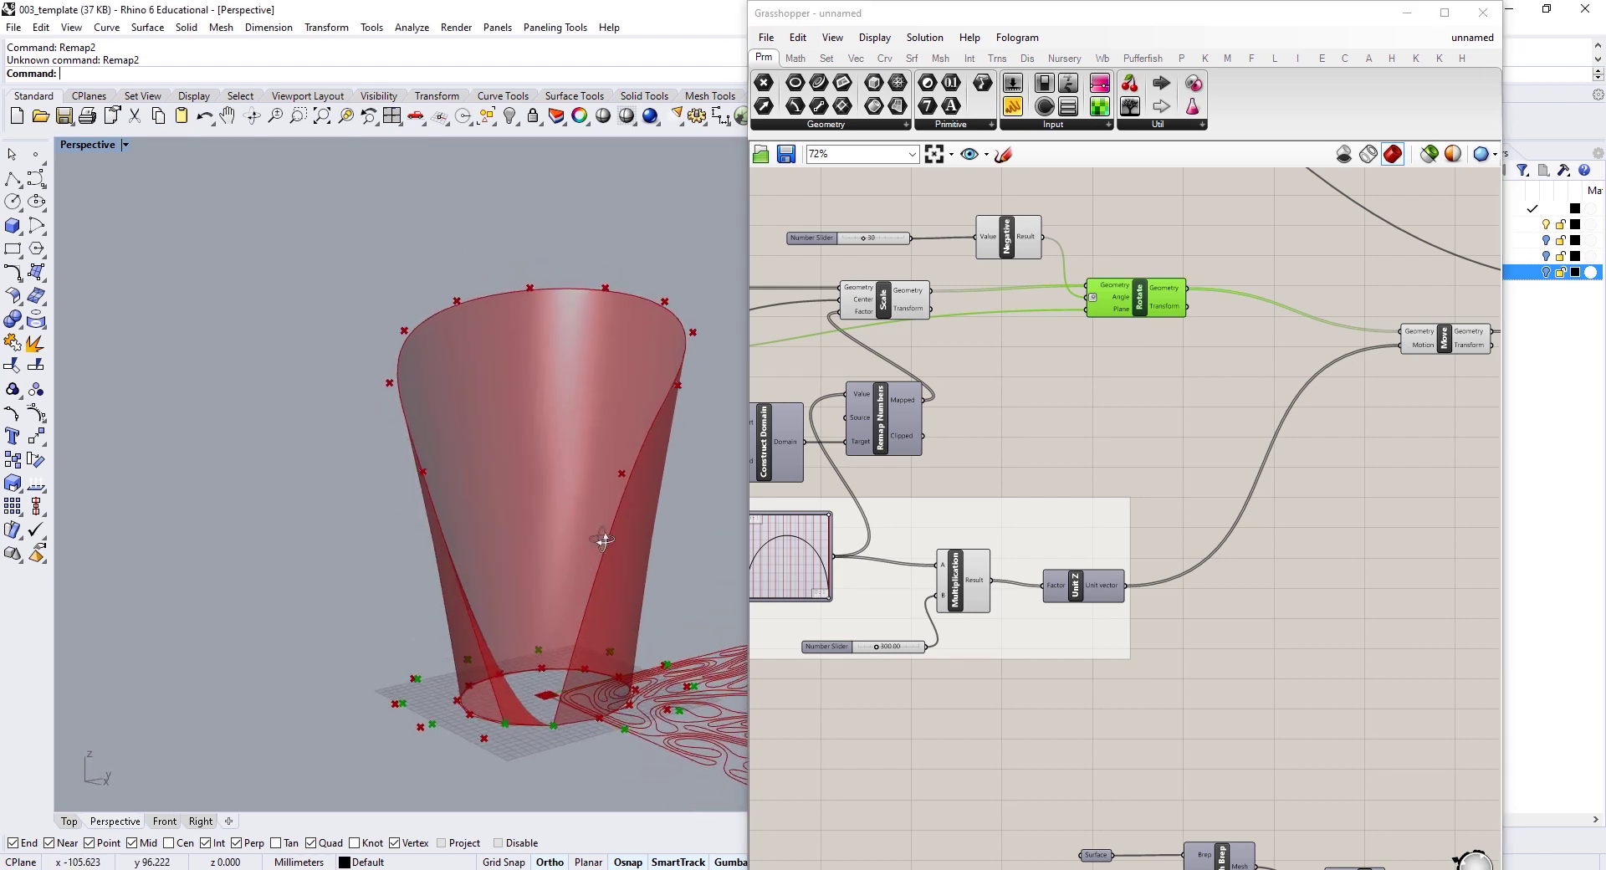
Step: Test the twist of the loft with a rotation of 57 degrees and set the slider back to 30
scroll(1000, 362, "up", 5)
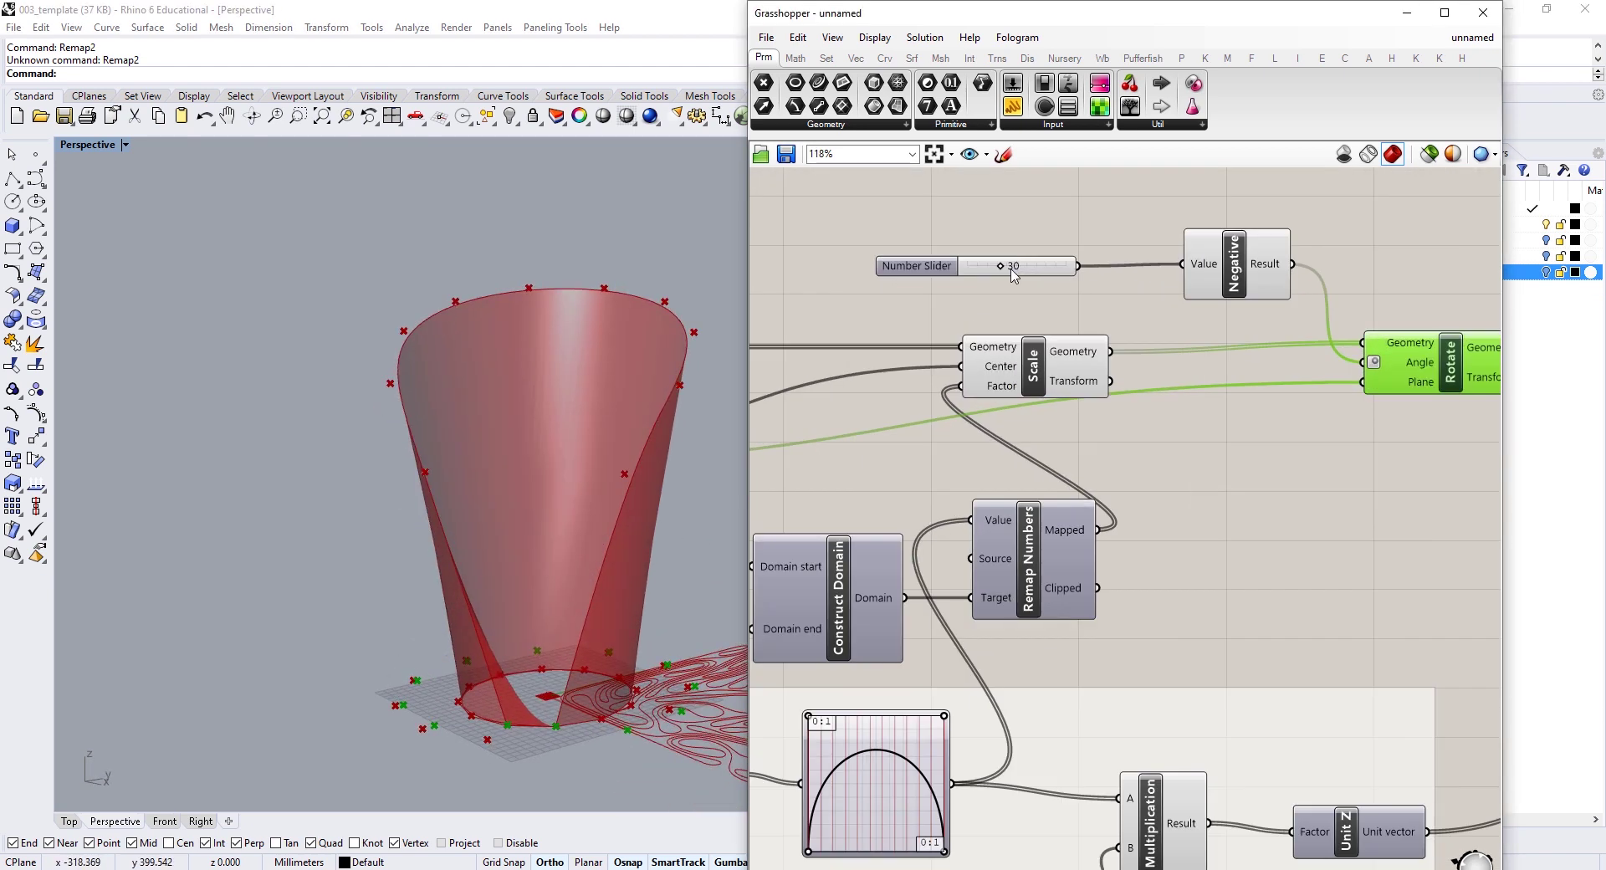
left_click_drag(1001, 266, 1029, 268)
left_click(520, 656)
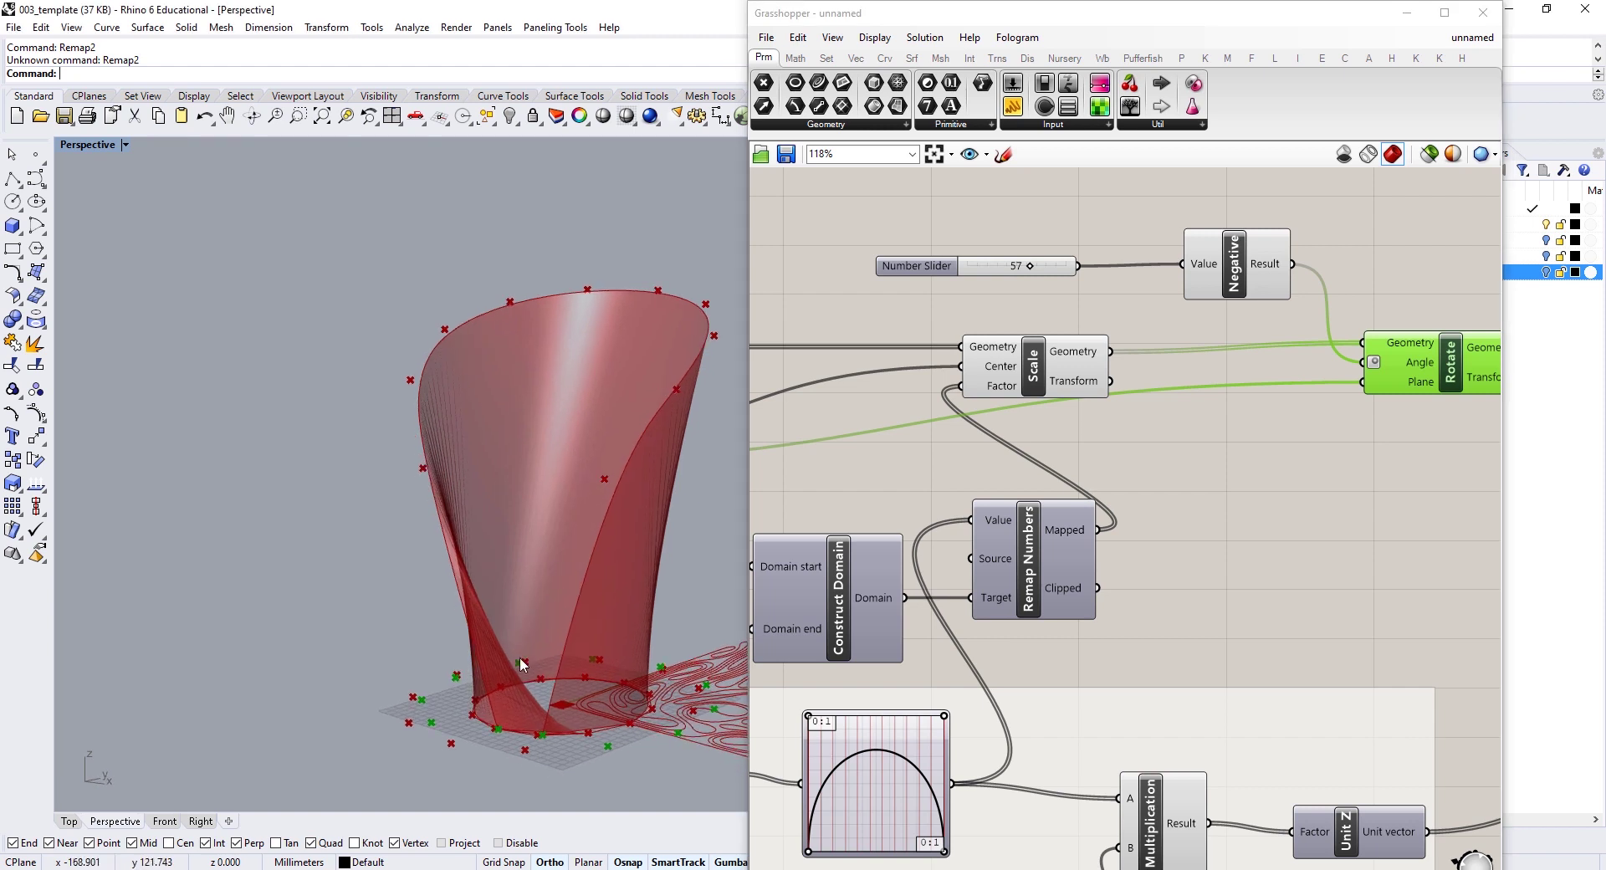
scroll(525, 731, "up", 3)
right_click_drag(1081, 518, 923, 549)
double_click(847, 299)
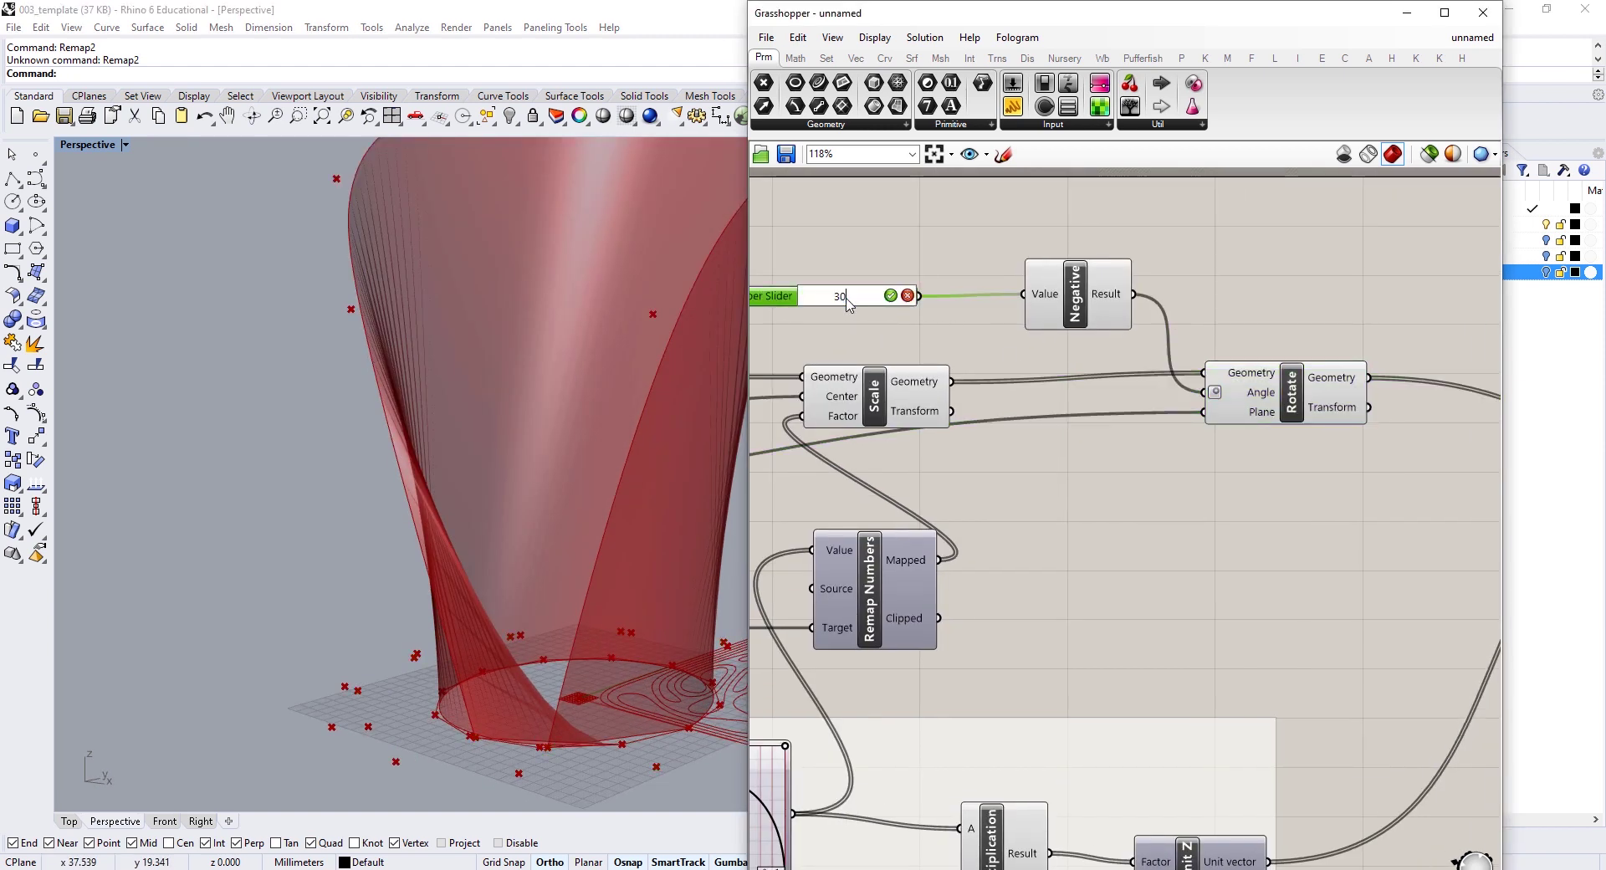
type("30")
key("Return")
Step: Shift the Move, Nurbs Curve and Loft components further right, away from the Rotate component
scroll(1183, 466, "down", 6)
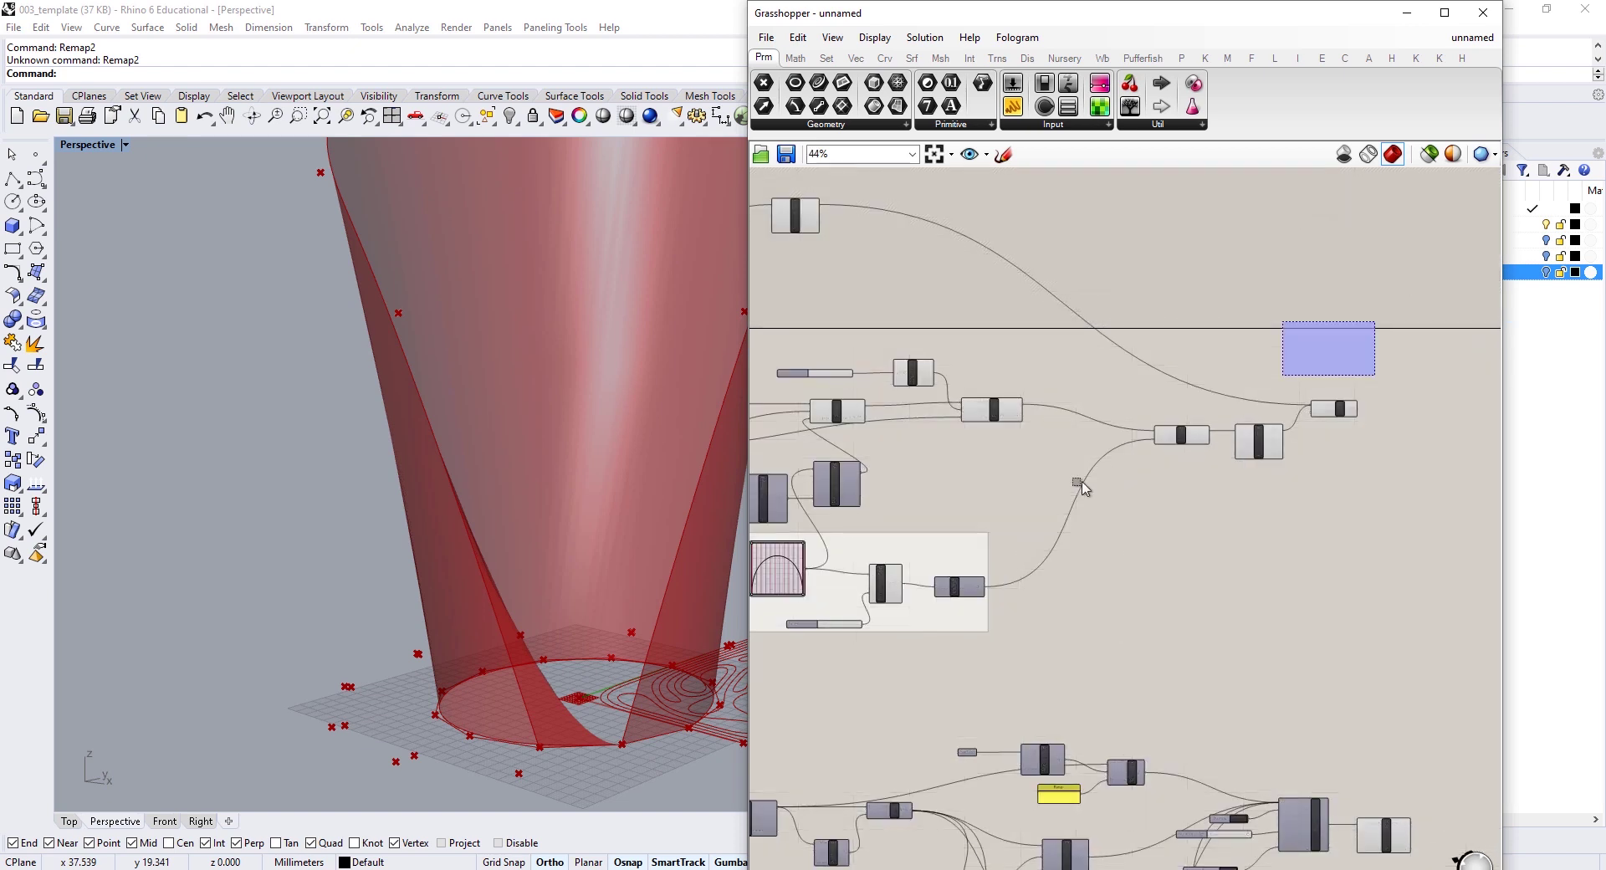
left_click_drag(1082, 481, 1076, 485)
left_click_drag(1260, 433, 1420, 422)
left_click(1110, 430)
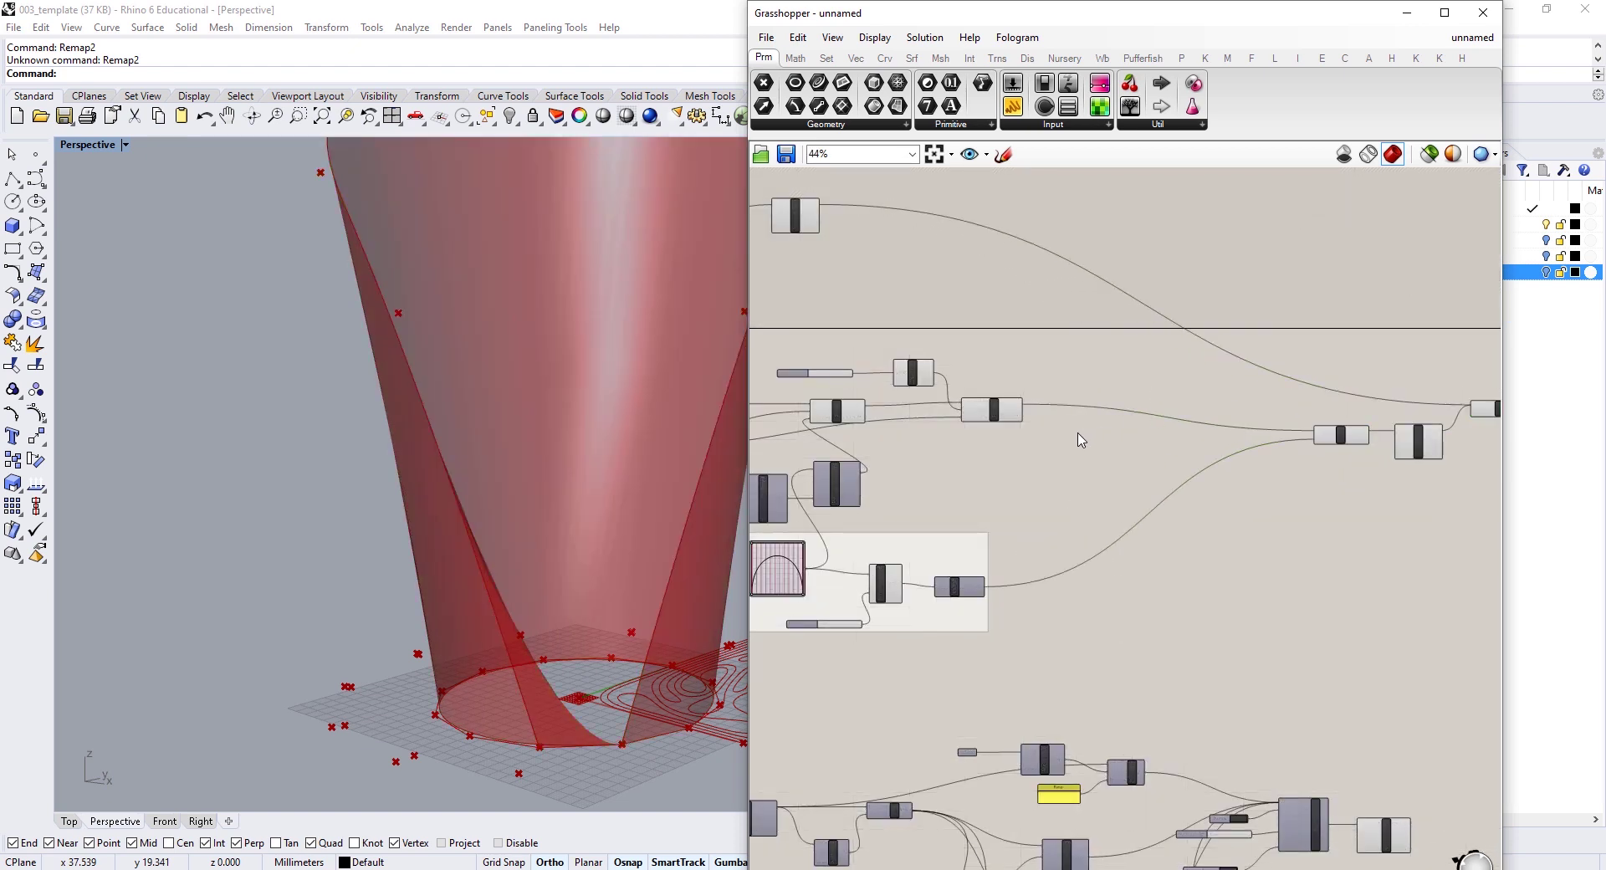
Step: Add a List Item component below the Rotate component and wire the Scale's Geometry output into its List input
scroll(1055, 426, "up", 1)
right_click_drag(1044, 477, 1176, 493)
scroll(1071, 492, "up", 2)
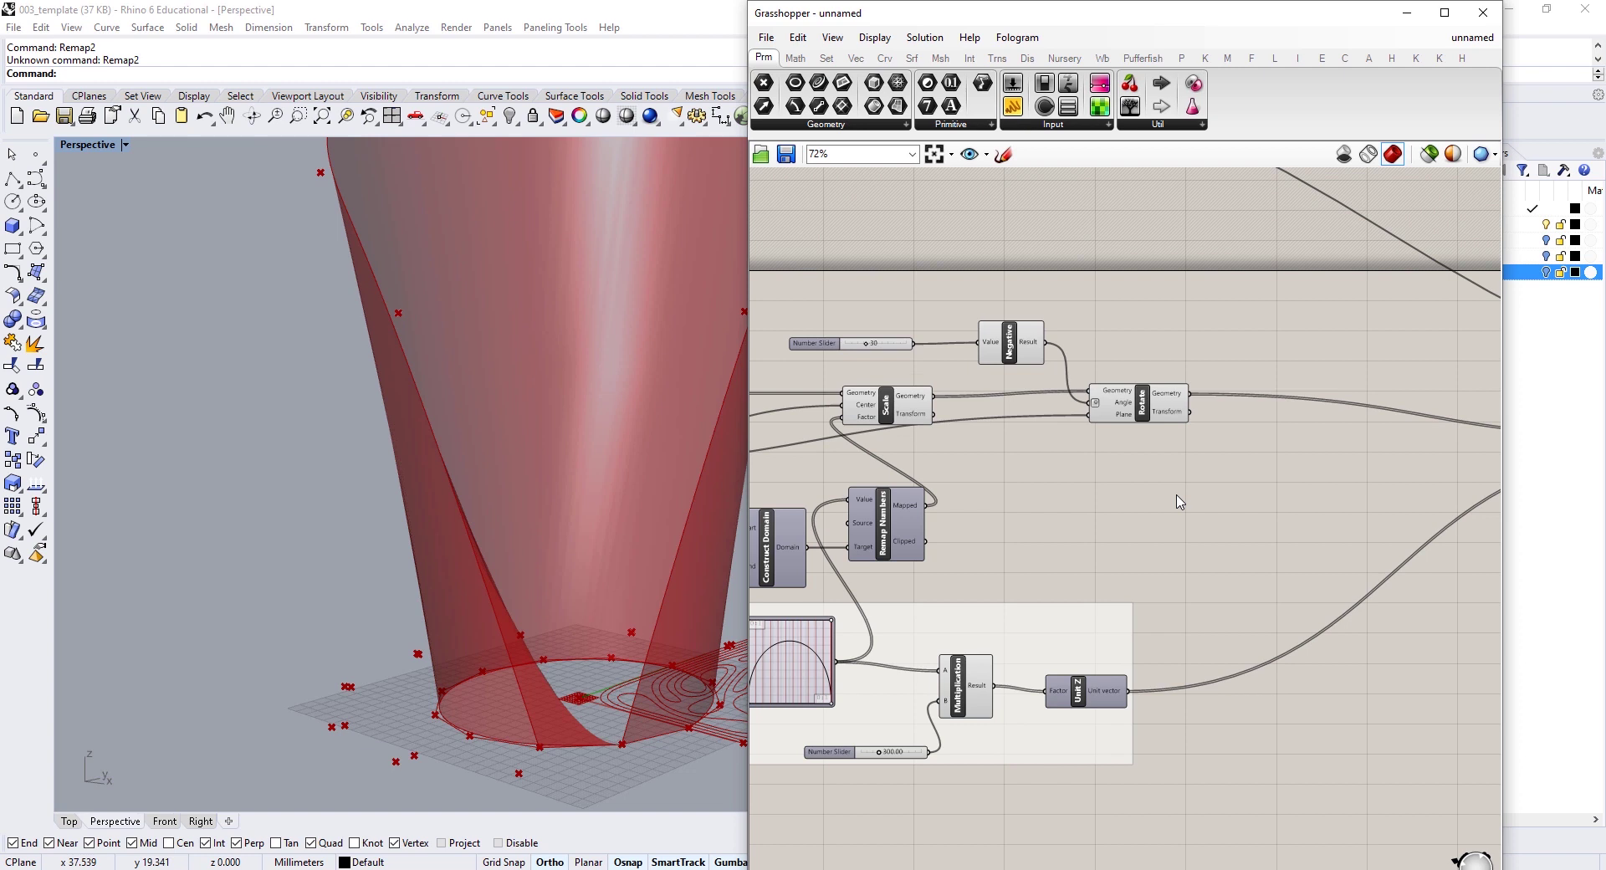
double_click(1179, 501)
type("list it")
type("e")
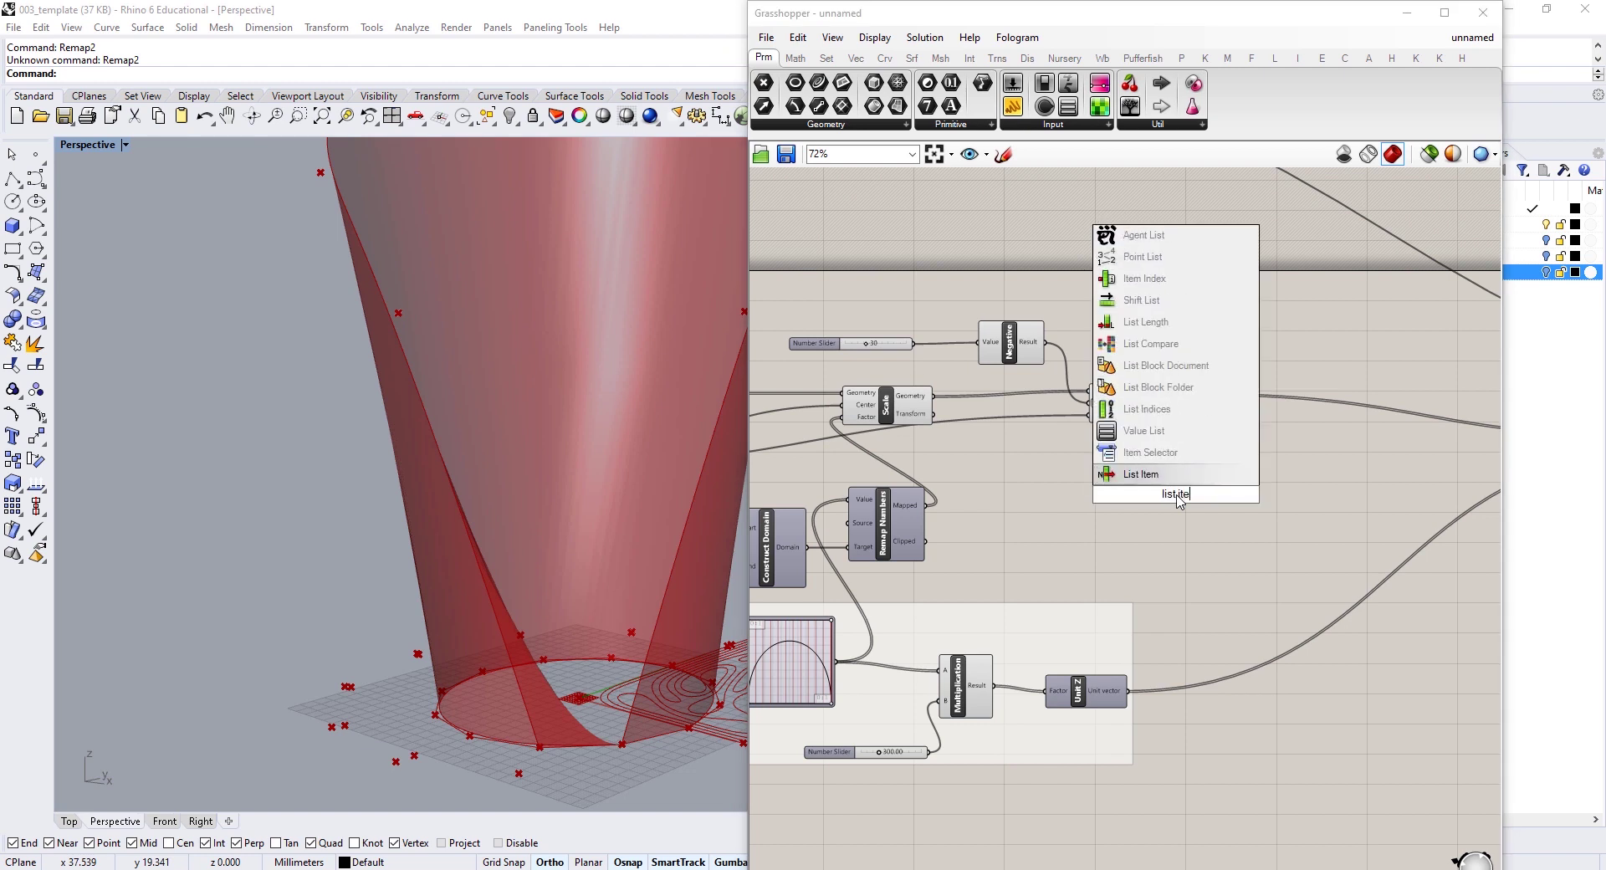
left_click(1184, 475)
left_click_drag(1144, 494, 1168, 467)
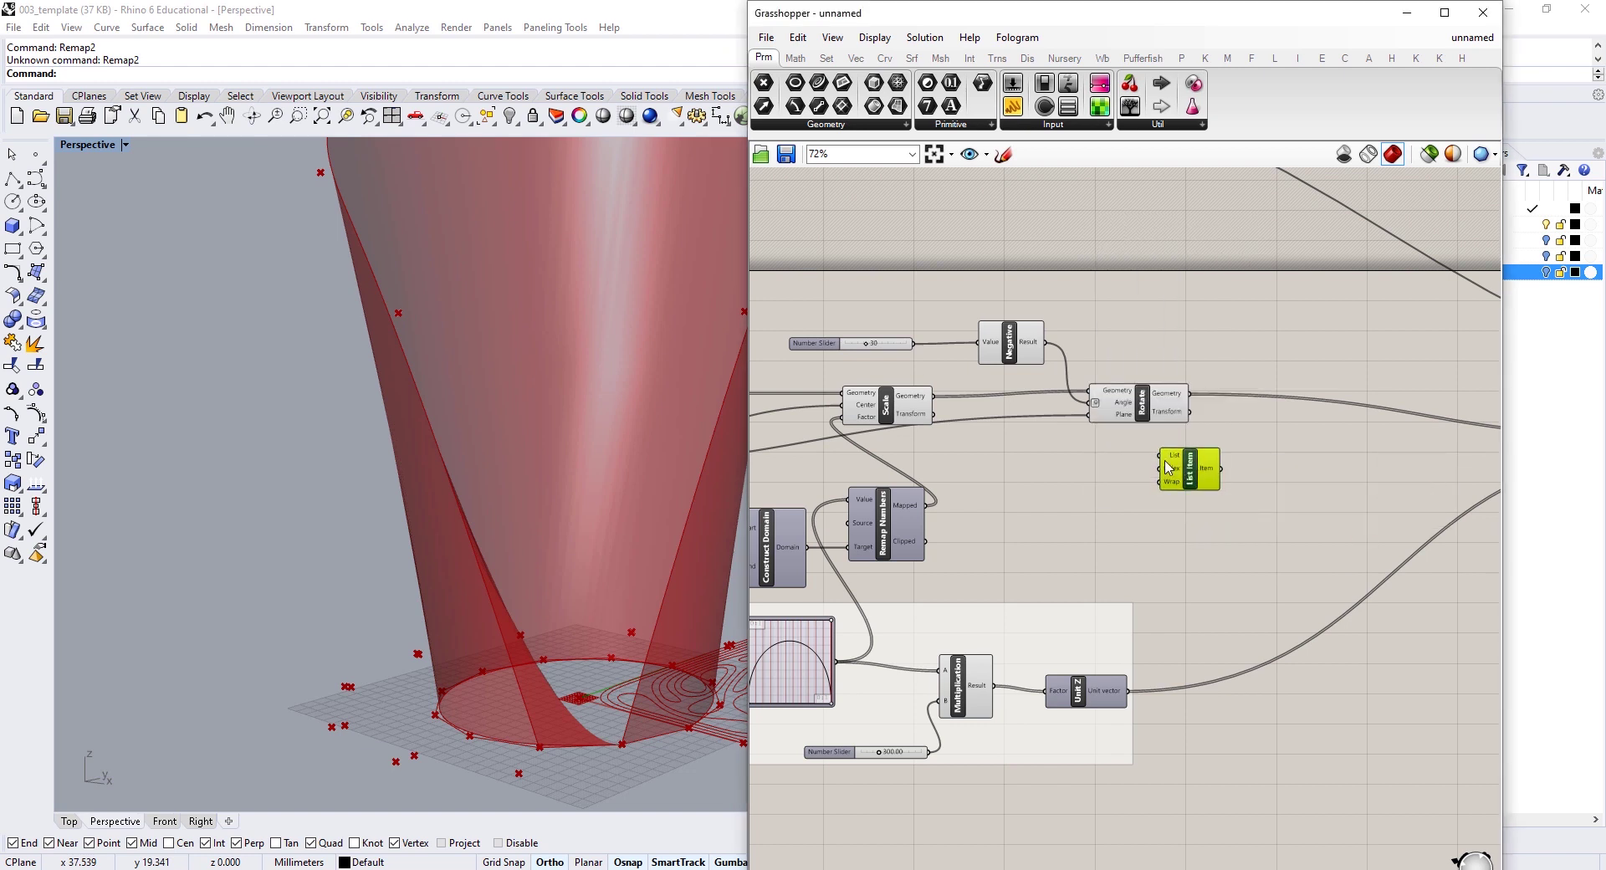
left_click_drag(931, 396, 1162, 456)
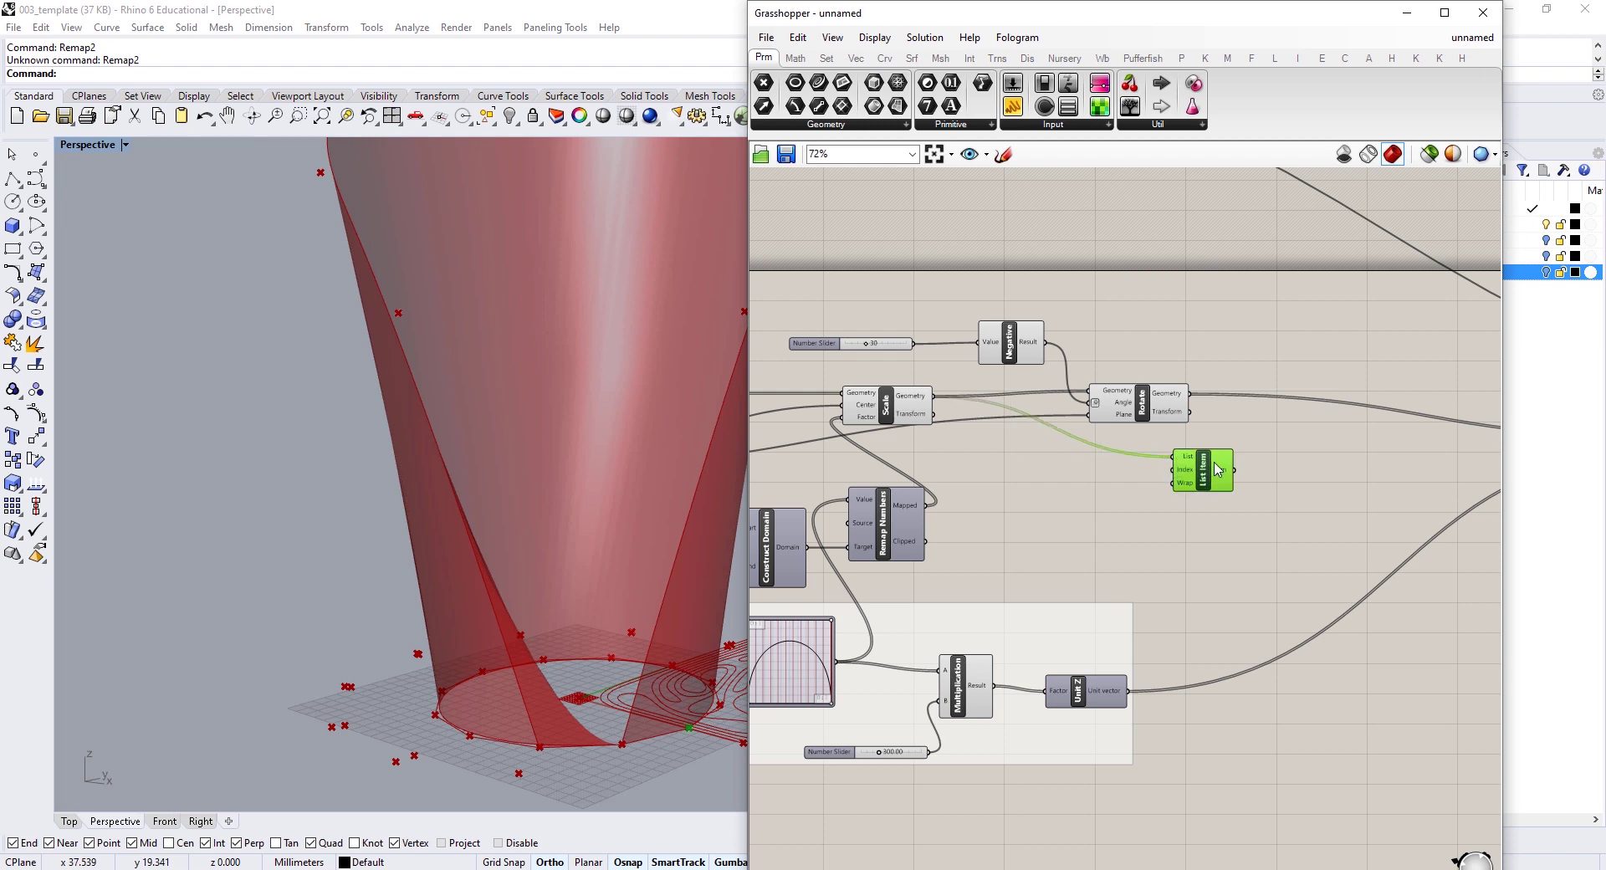
Step: Add a panel containing 0 and wire it into the List Item's Index input
scroll(1018, 405, "up", 3)
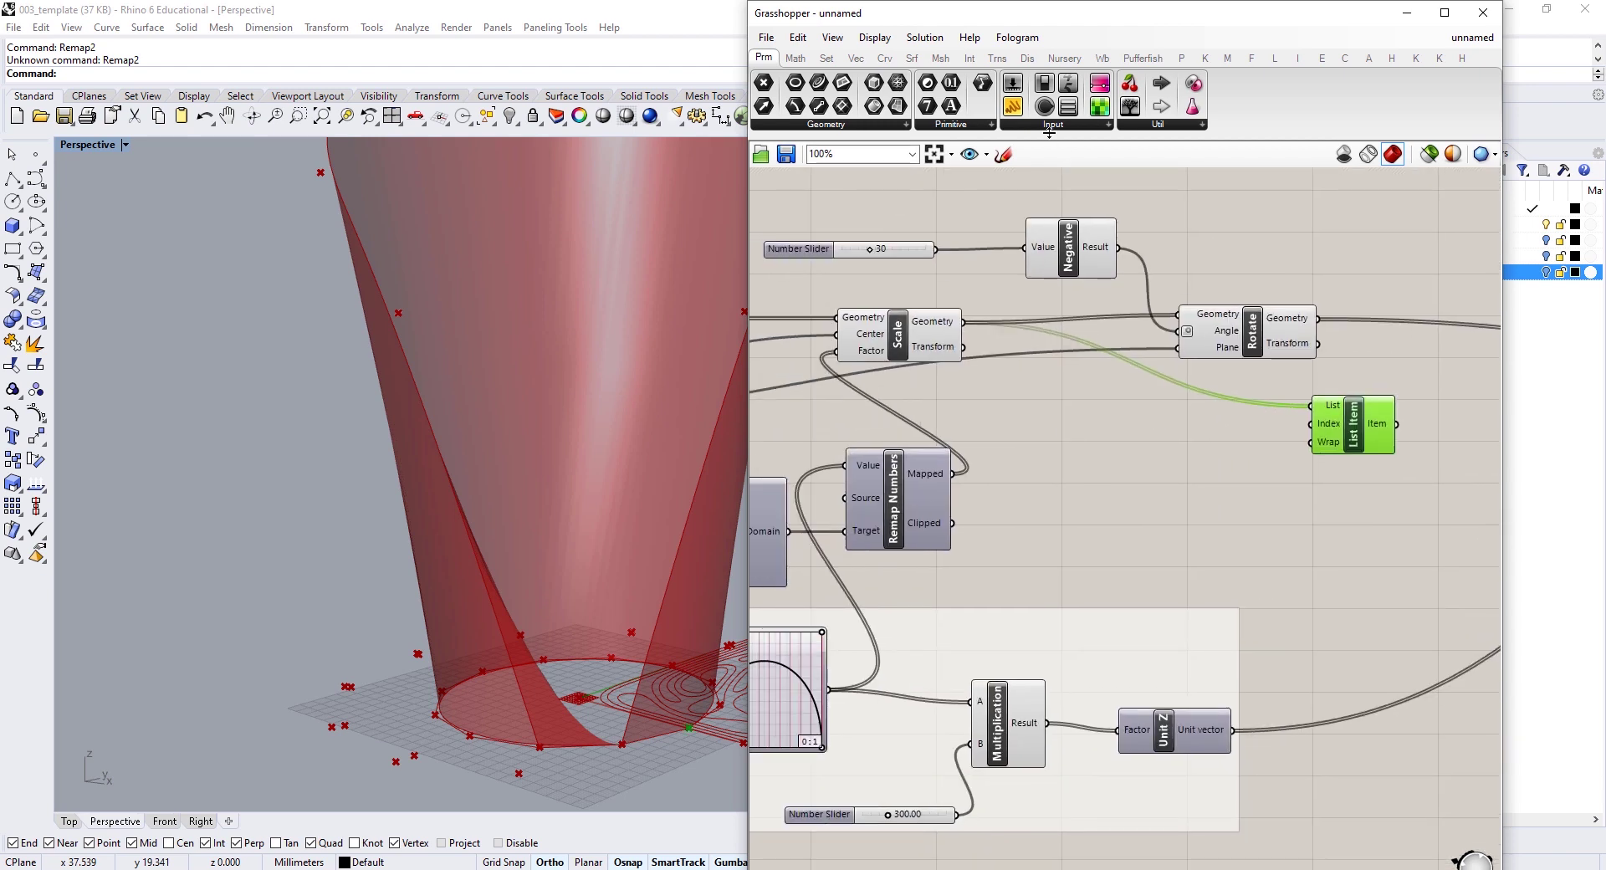
left_click_drag(1011, 117, 1179, 534)
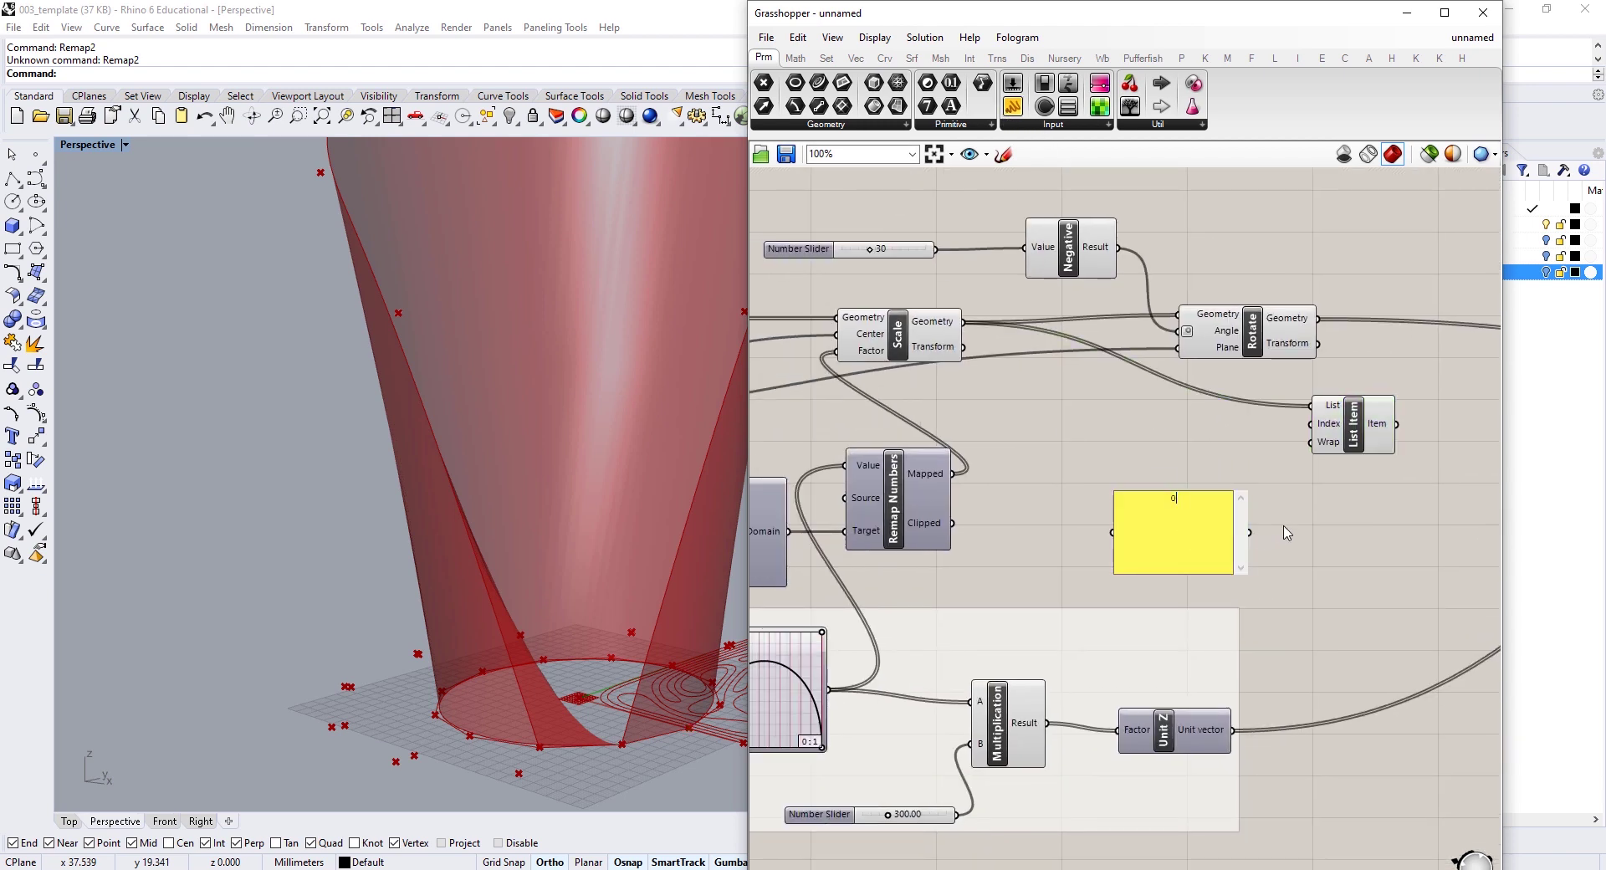
left_click_drag(1253, 578, 1311, 423)
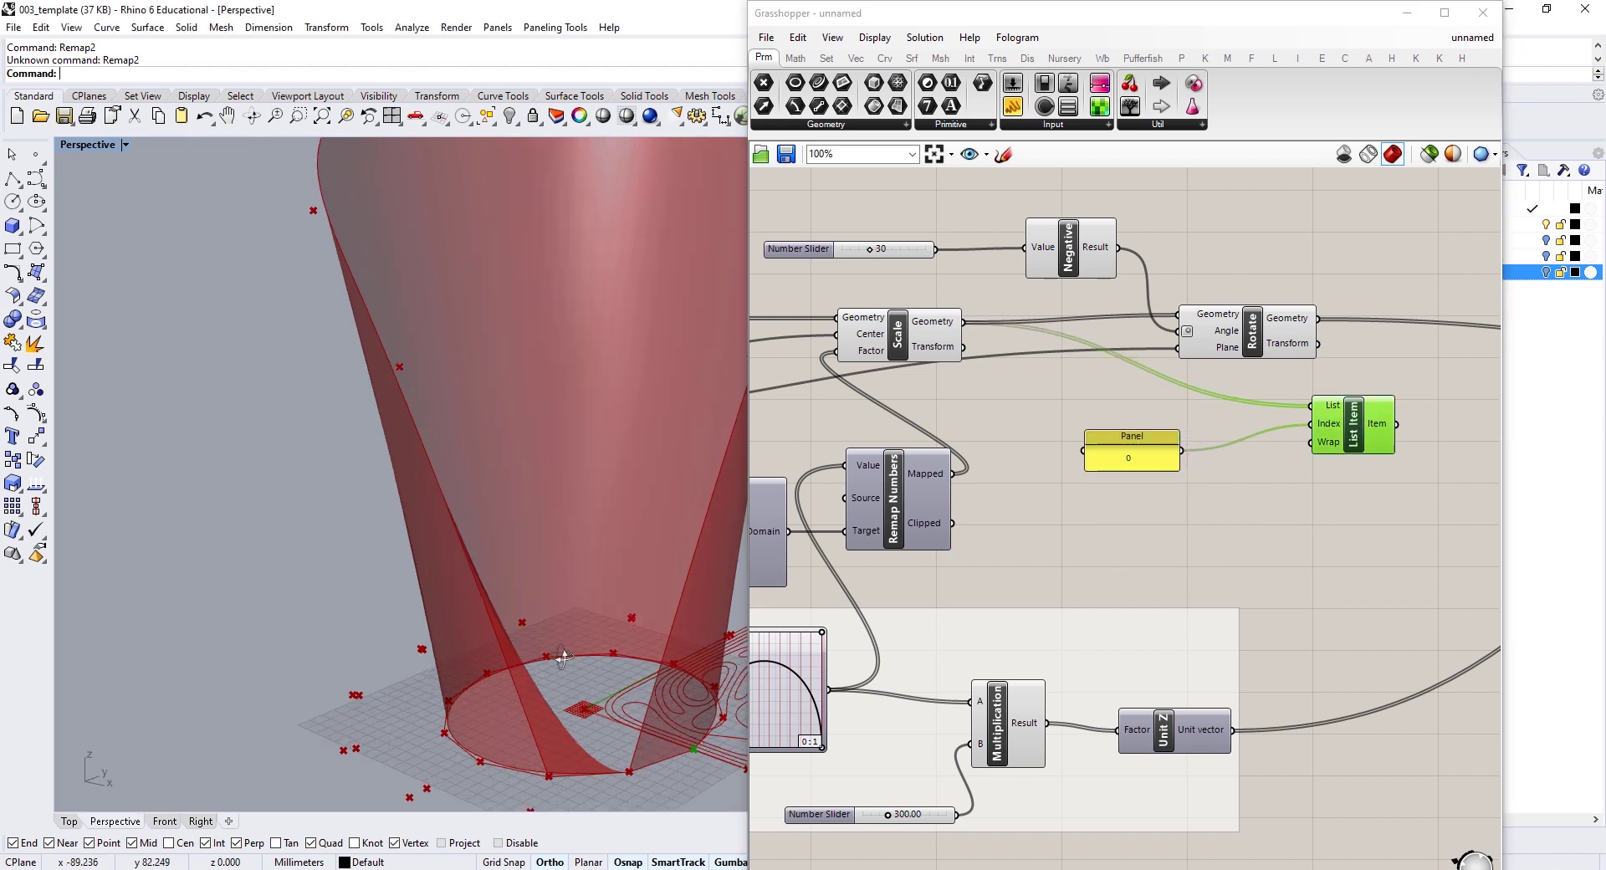
Step: Set the rotation angle slider to 0
left_click_drag(871, 249, 763, 260)
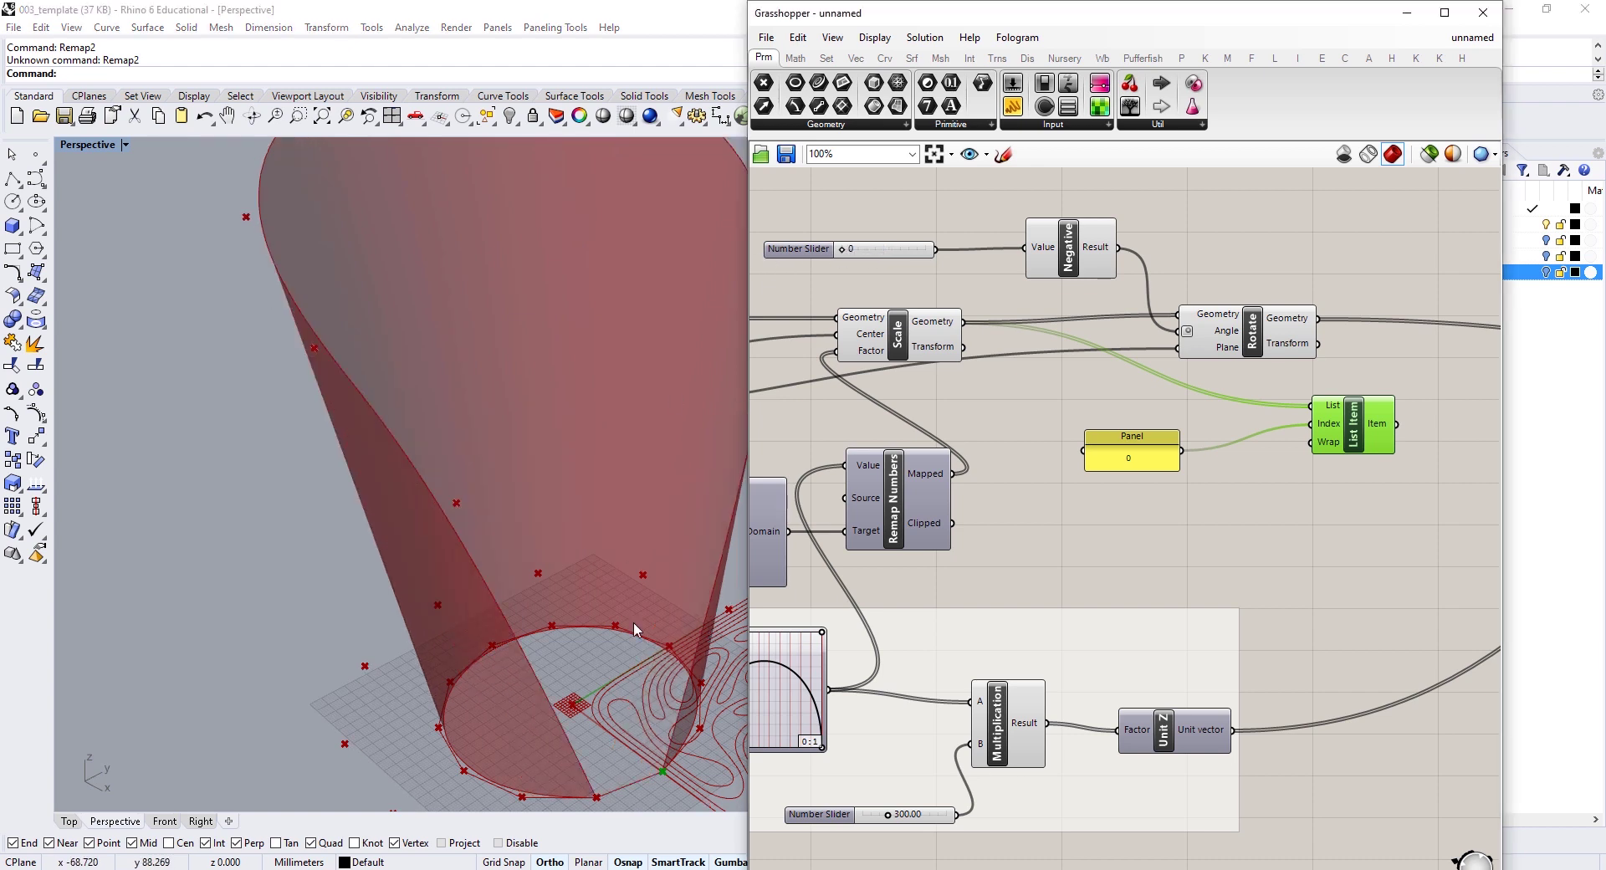
right_click_drag(635, 628, 537, 492, "shift")
right_click_drag(1357, 454, 1337, 454)
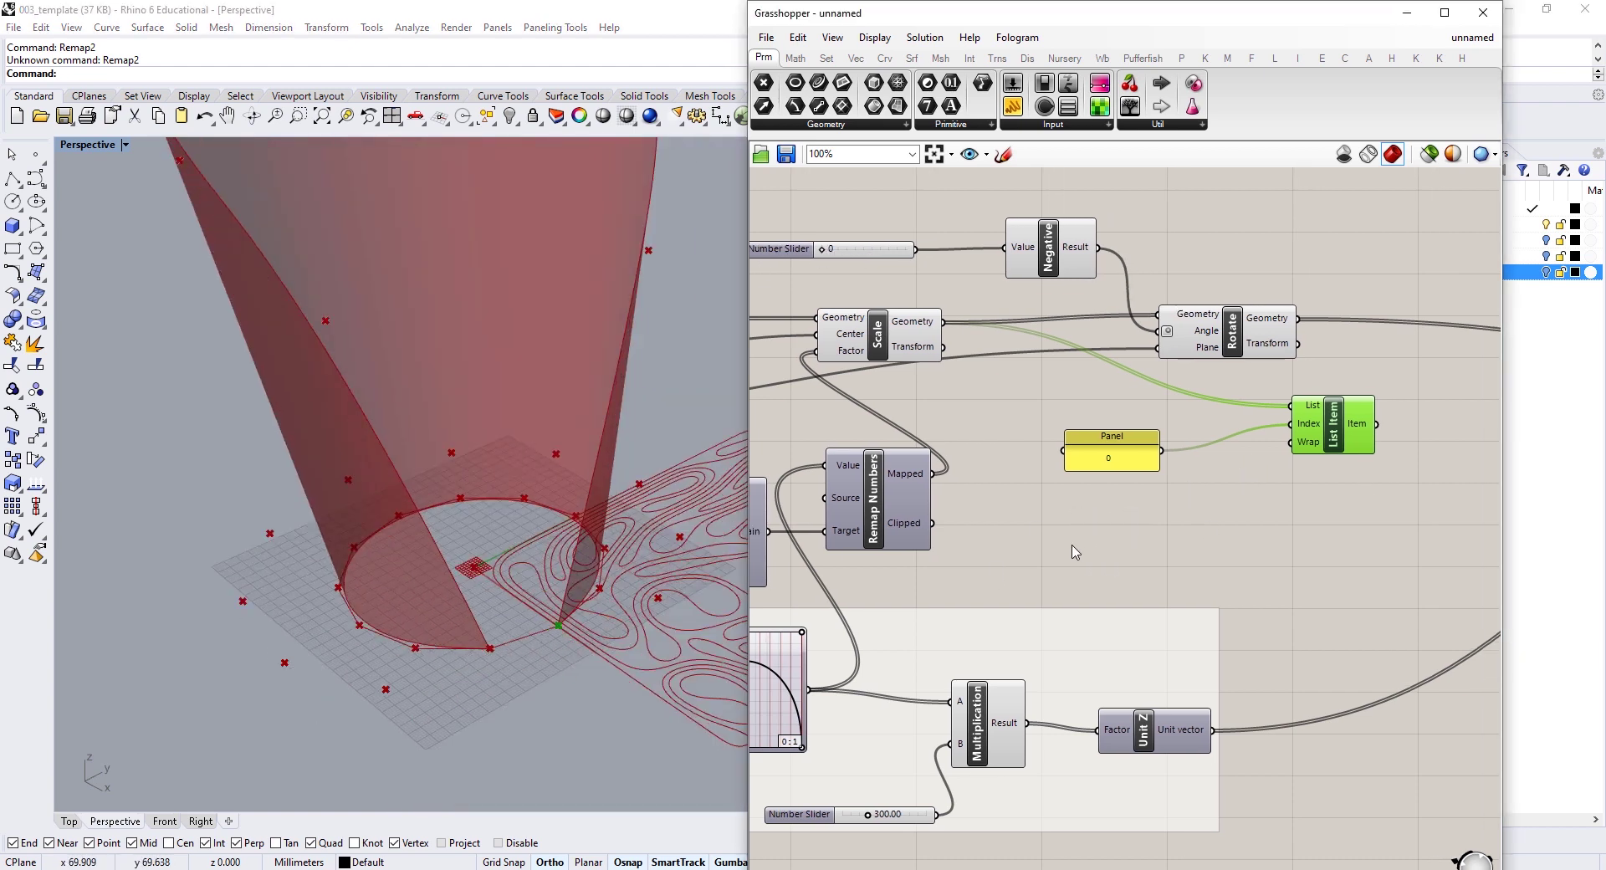
Step: Add a List Length component below the 0 panel and wire the Scale's Geometry output into its List input
double_click(1085, 518)
type("lis")
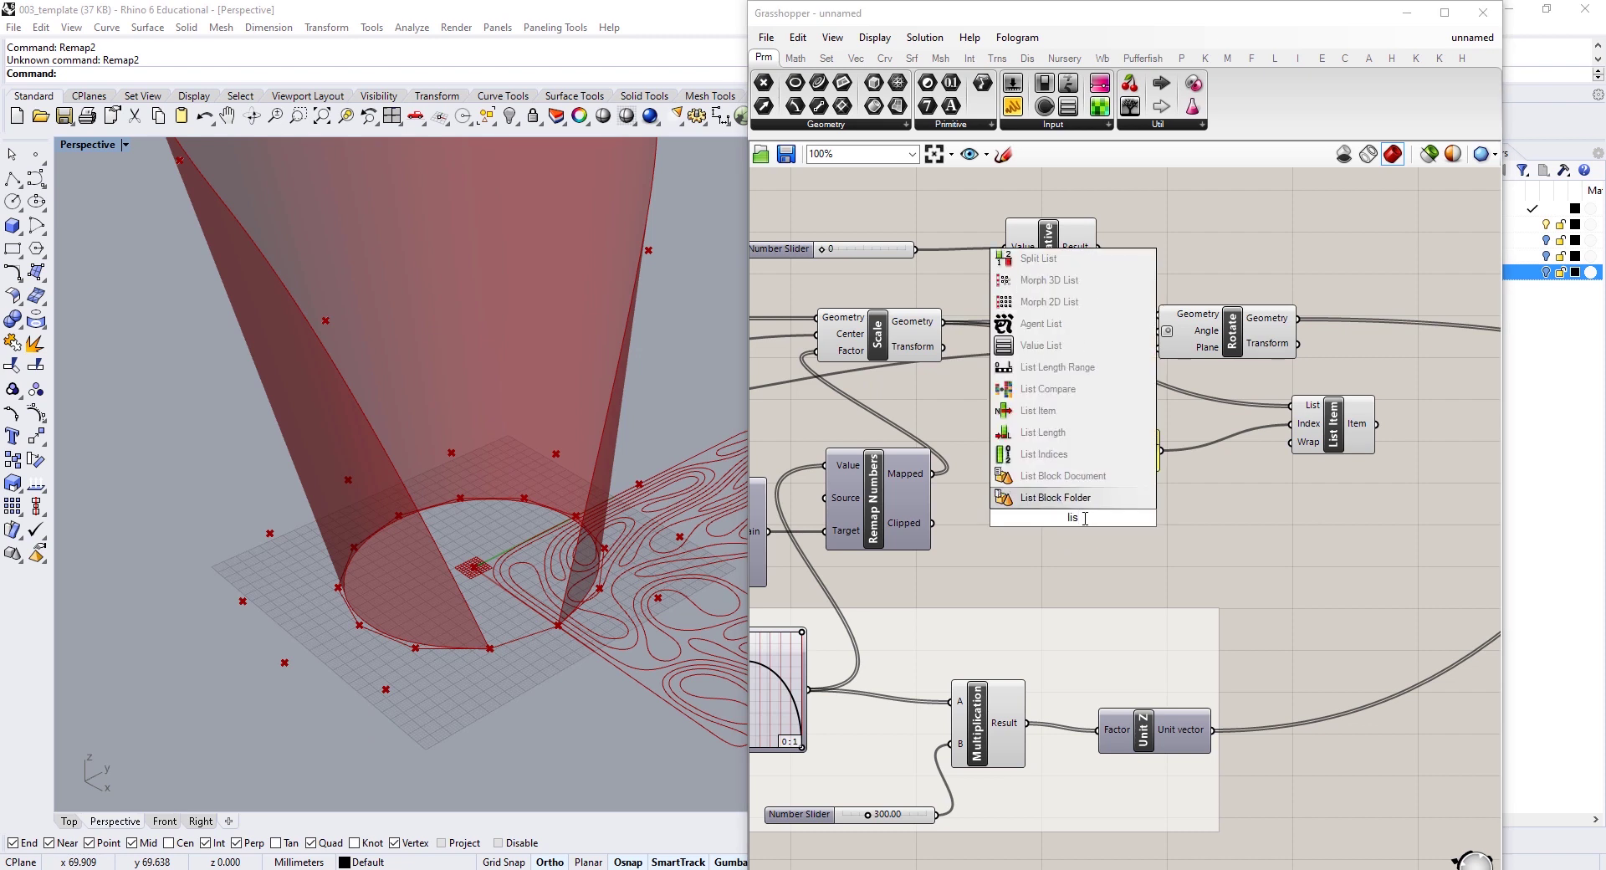
type("t li")
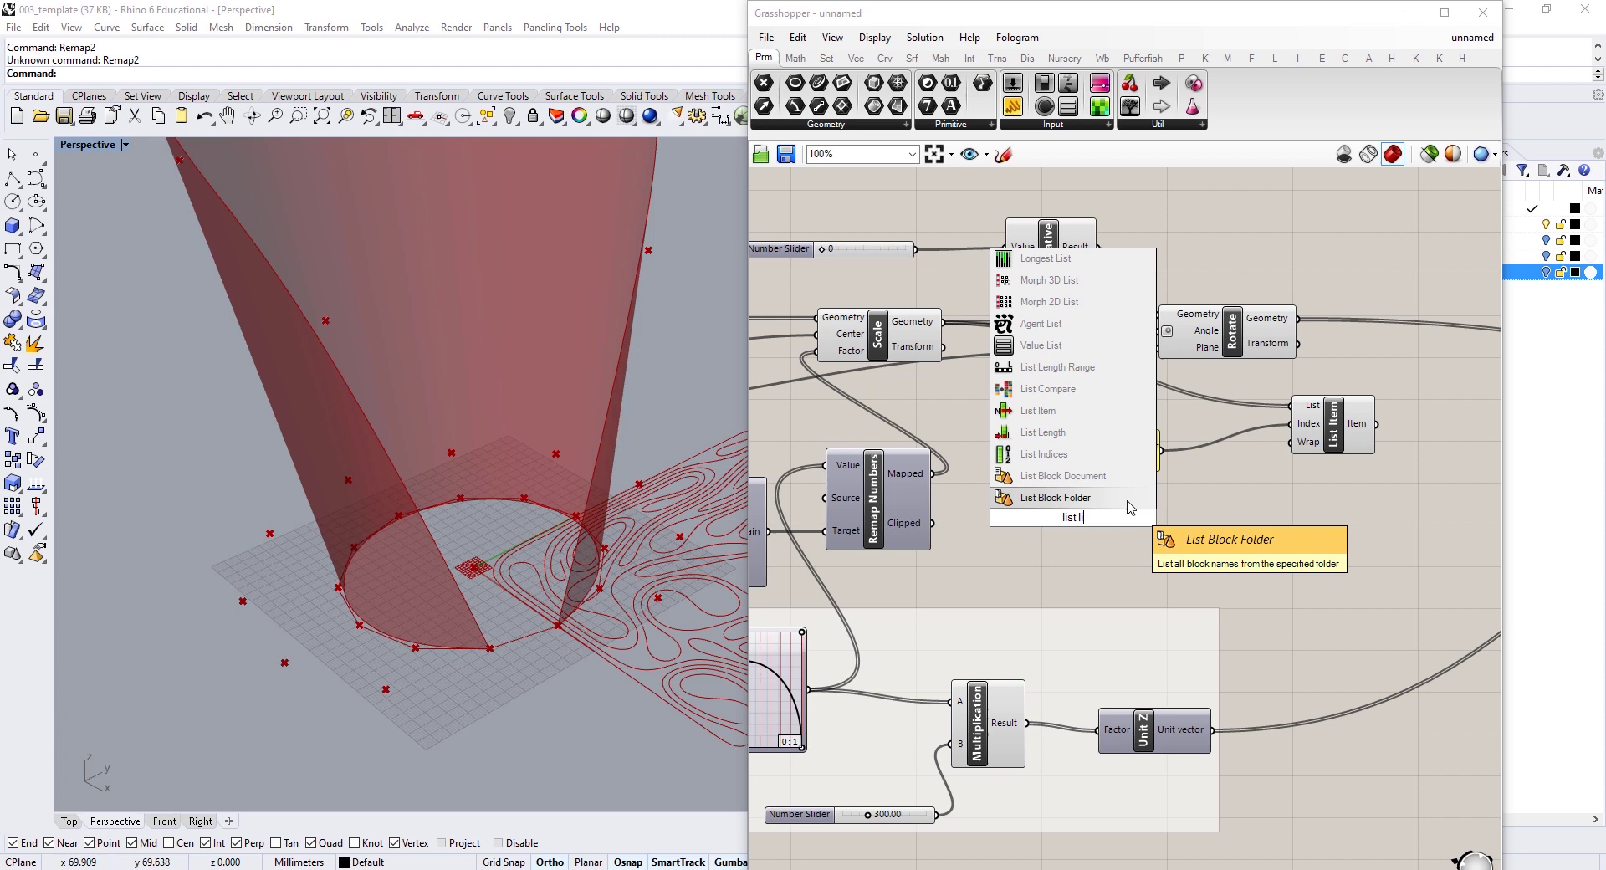
key("BackSpace")
type("w")
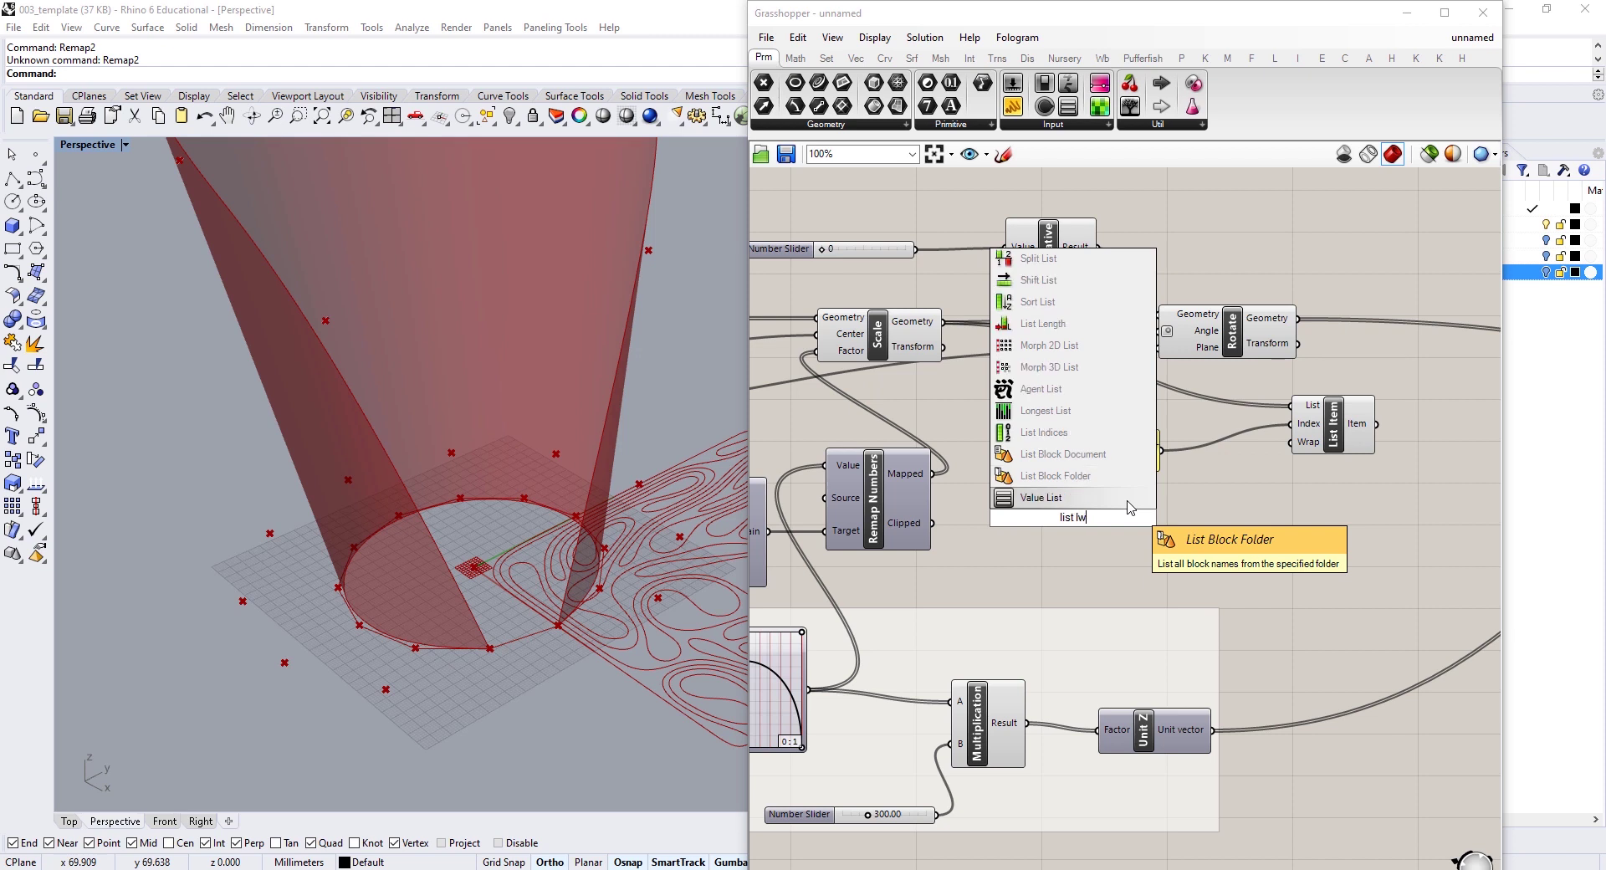
key("BackSpace")
type("en")
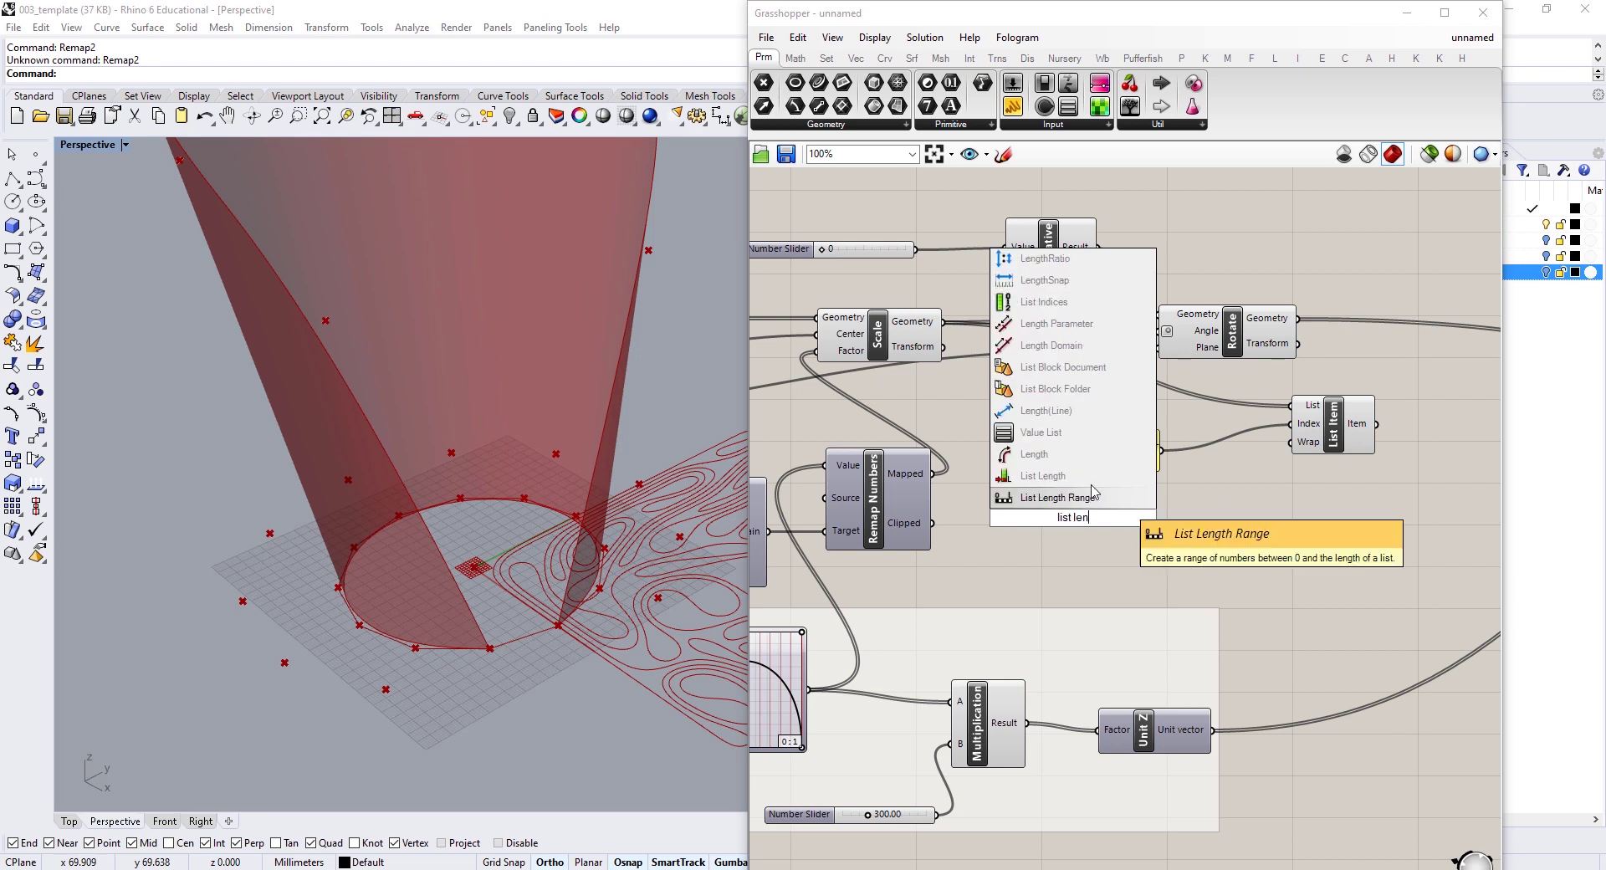
left_click(1090, 476)
left_click_drag(943, 321, 1121, 523)
Step: Give the List Length's Length output the expression x-1
right_click(1151, 521)
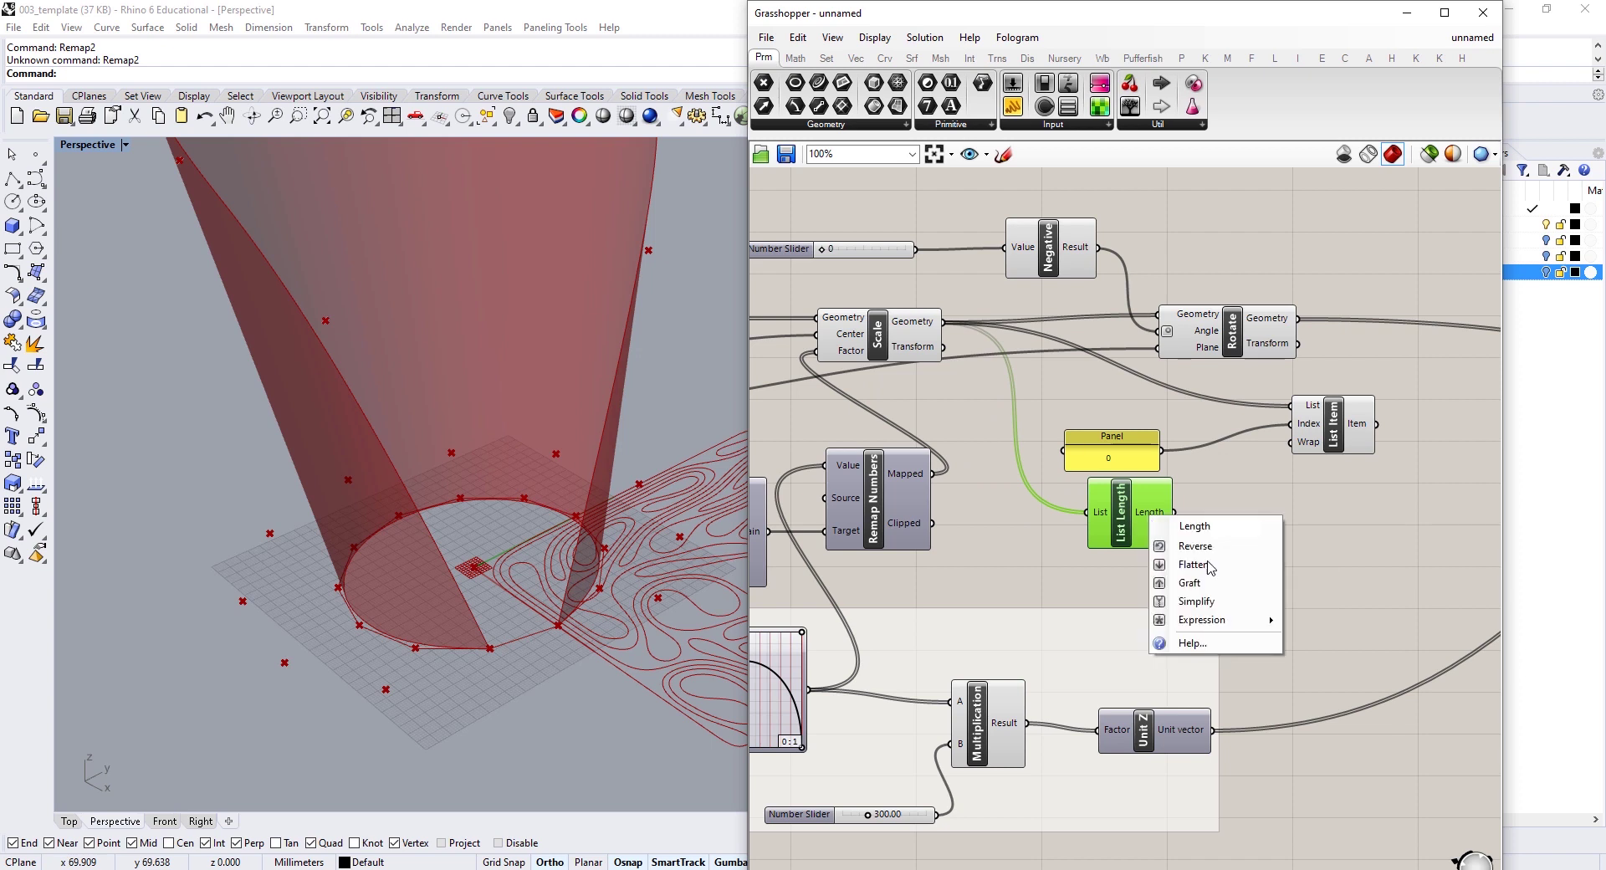
mouse_move(1226, 623)
left_click(1335, 639)
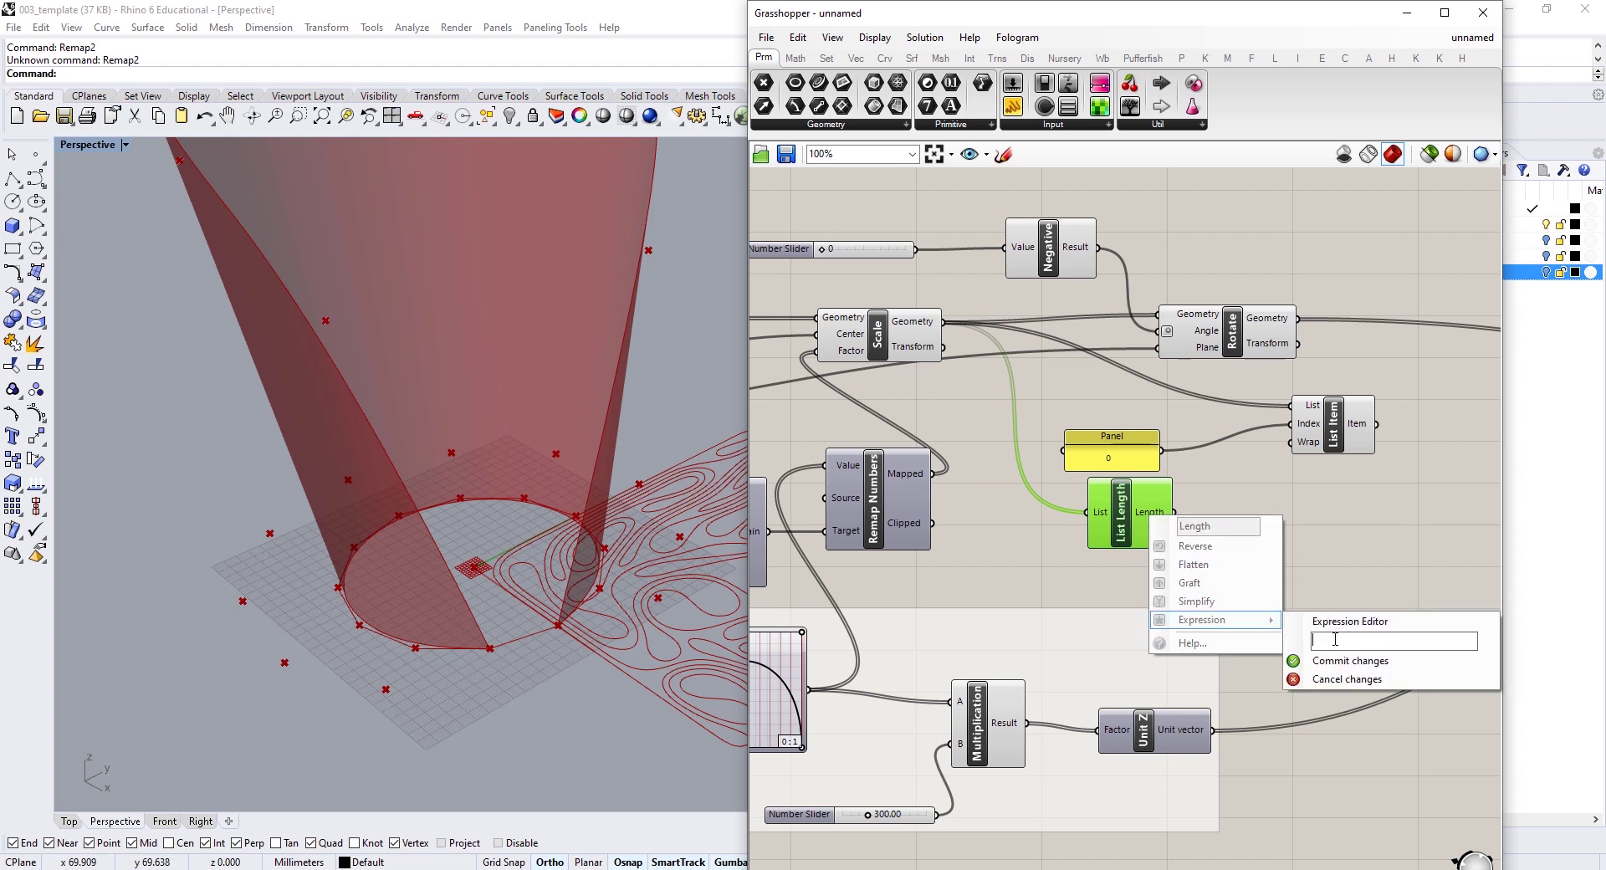
type("x-1")
left_click(1330, 661)
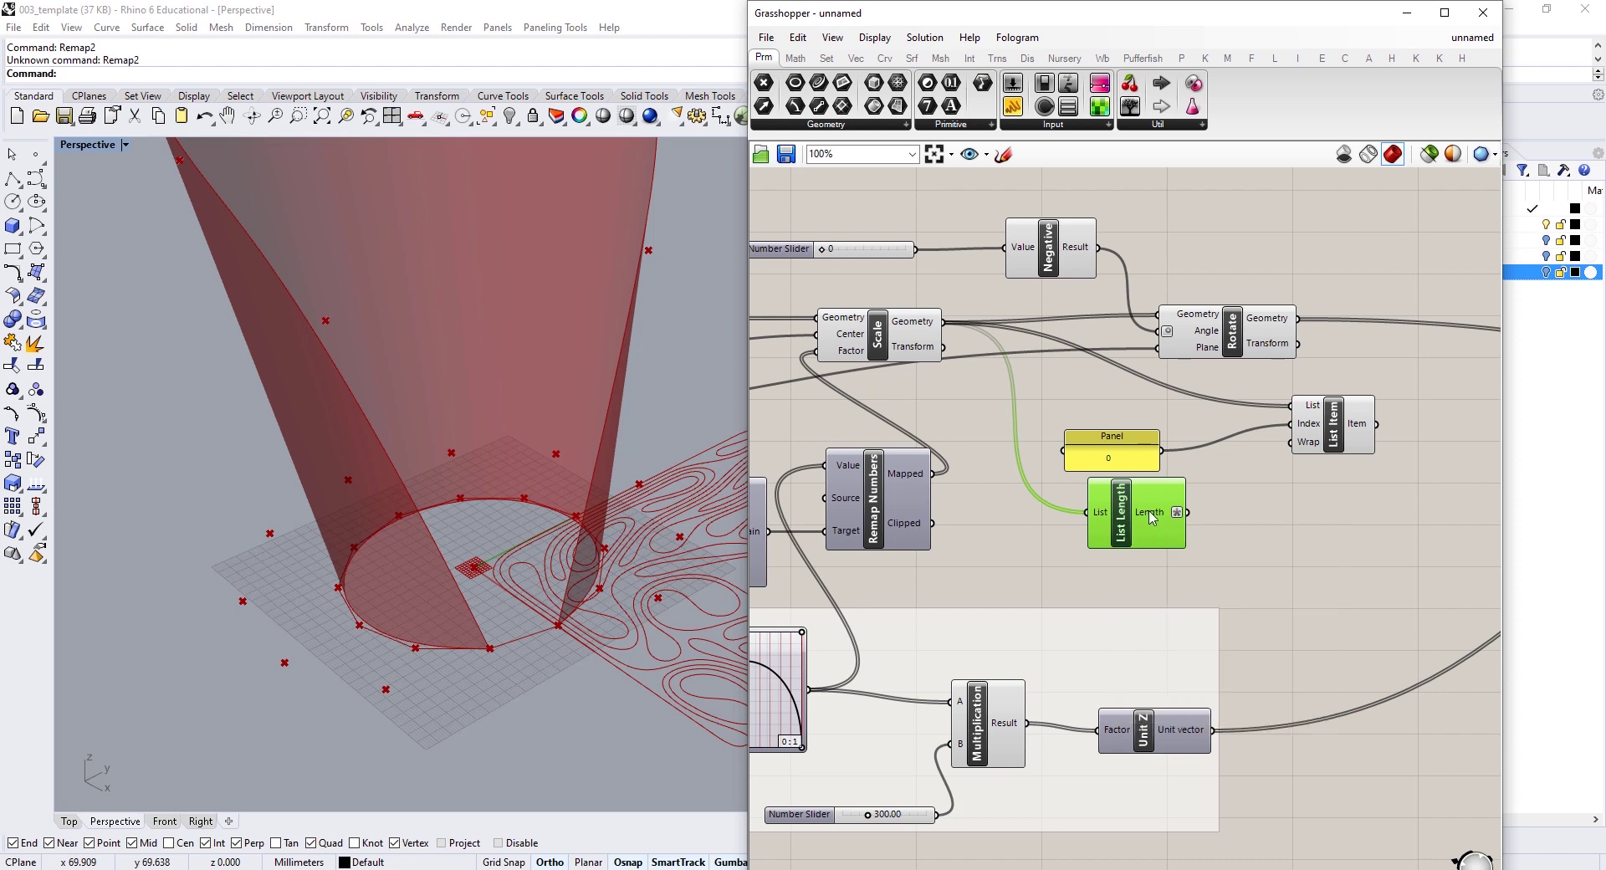
Step: Add the List Length output to the List Item's Index input alongside the panel, and flatten the Item output
mouse_move(1151, 516)
left_click_drag(1188, 514, 1328, 434)
right_click(1319, 432)
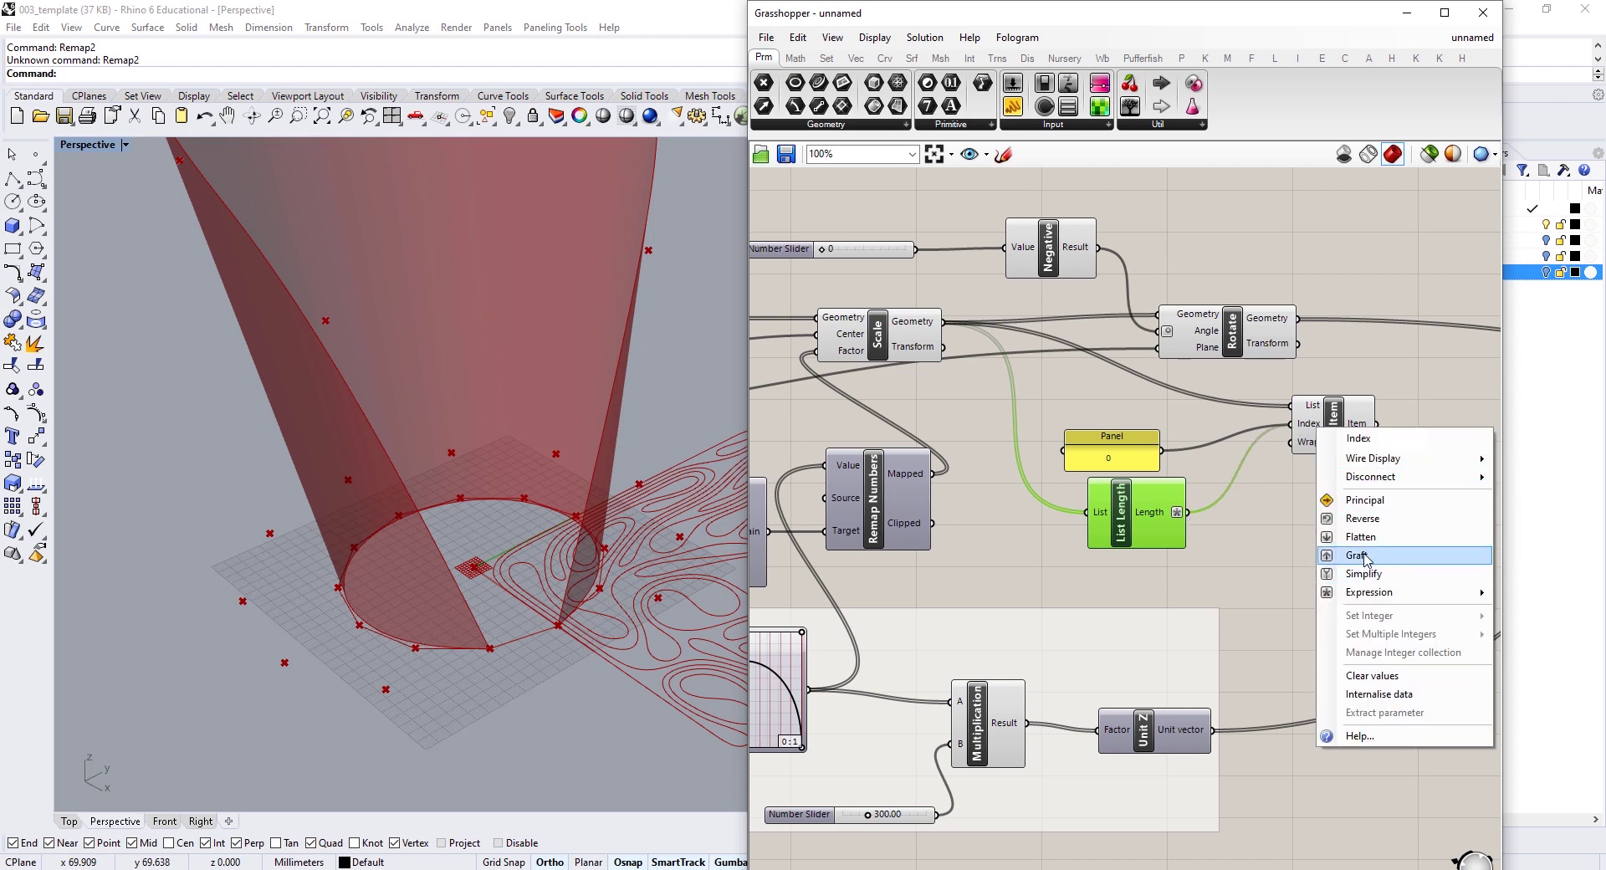
left_click(1345, 423)
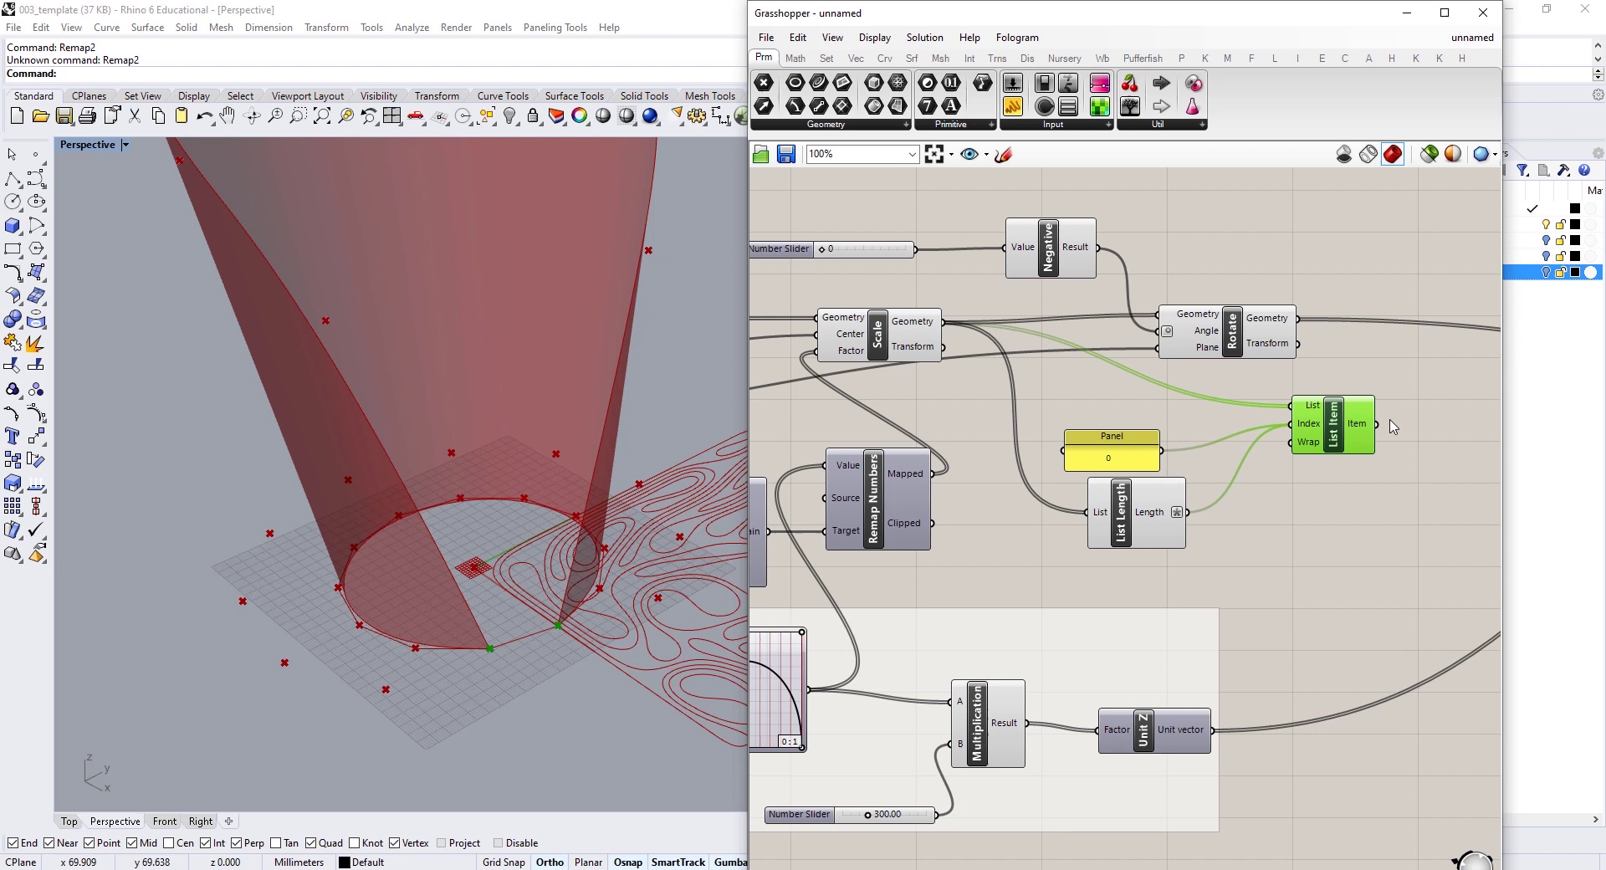
right_click(1355, 424)
left_click(1395, 496)
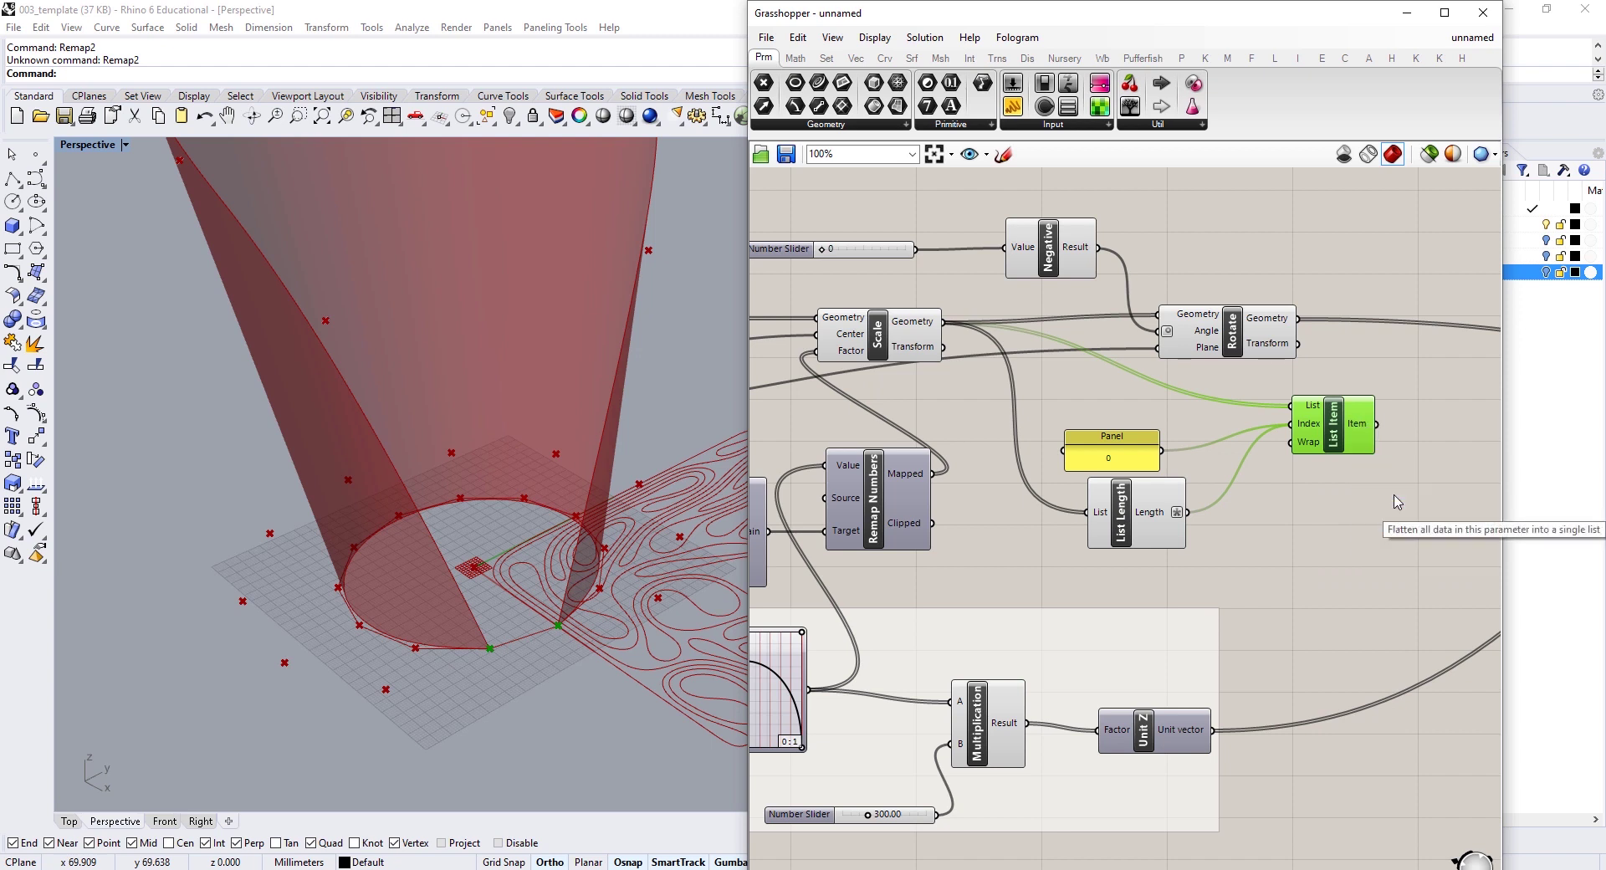
Step: Add a Replace Items component fed by the Rotate's Geometry as List and the List Item's output as Item
right_click_drag(1314, 470, 1110, 476)
double_click(1208, 459)
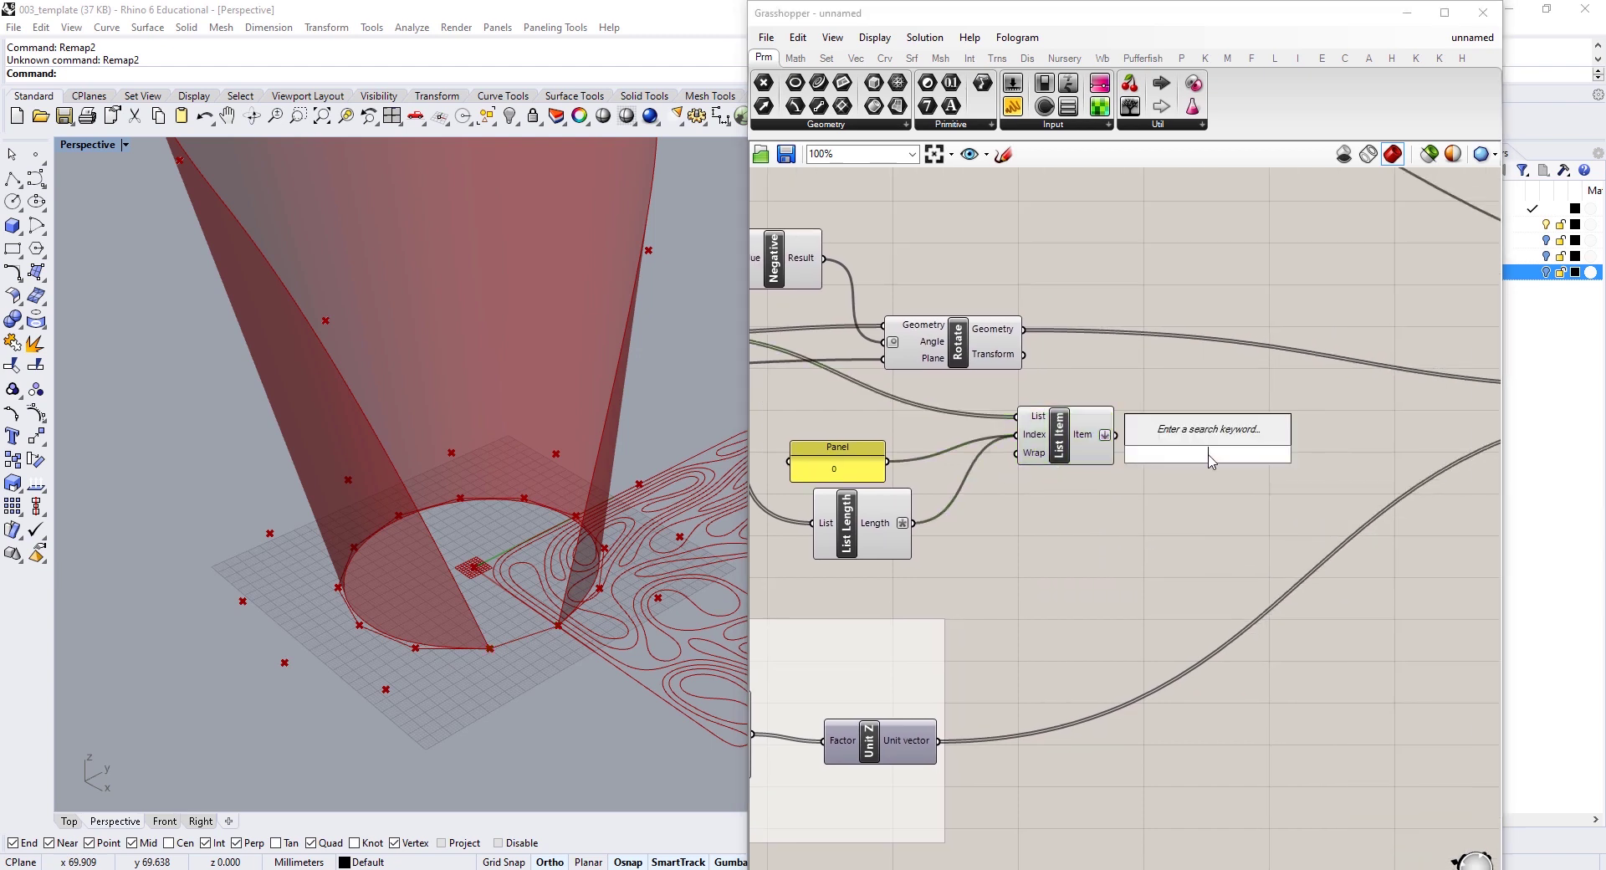
type("repl")
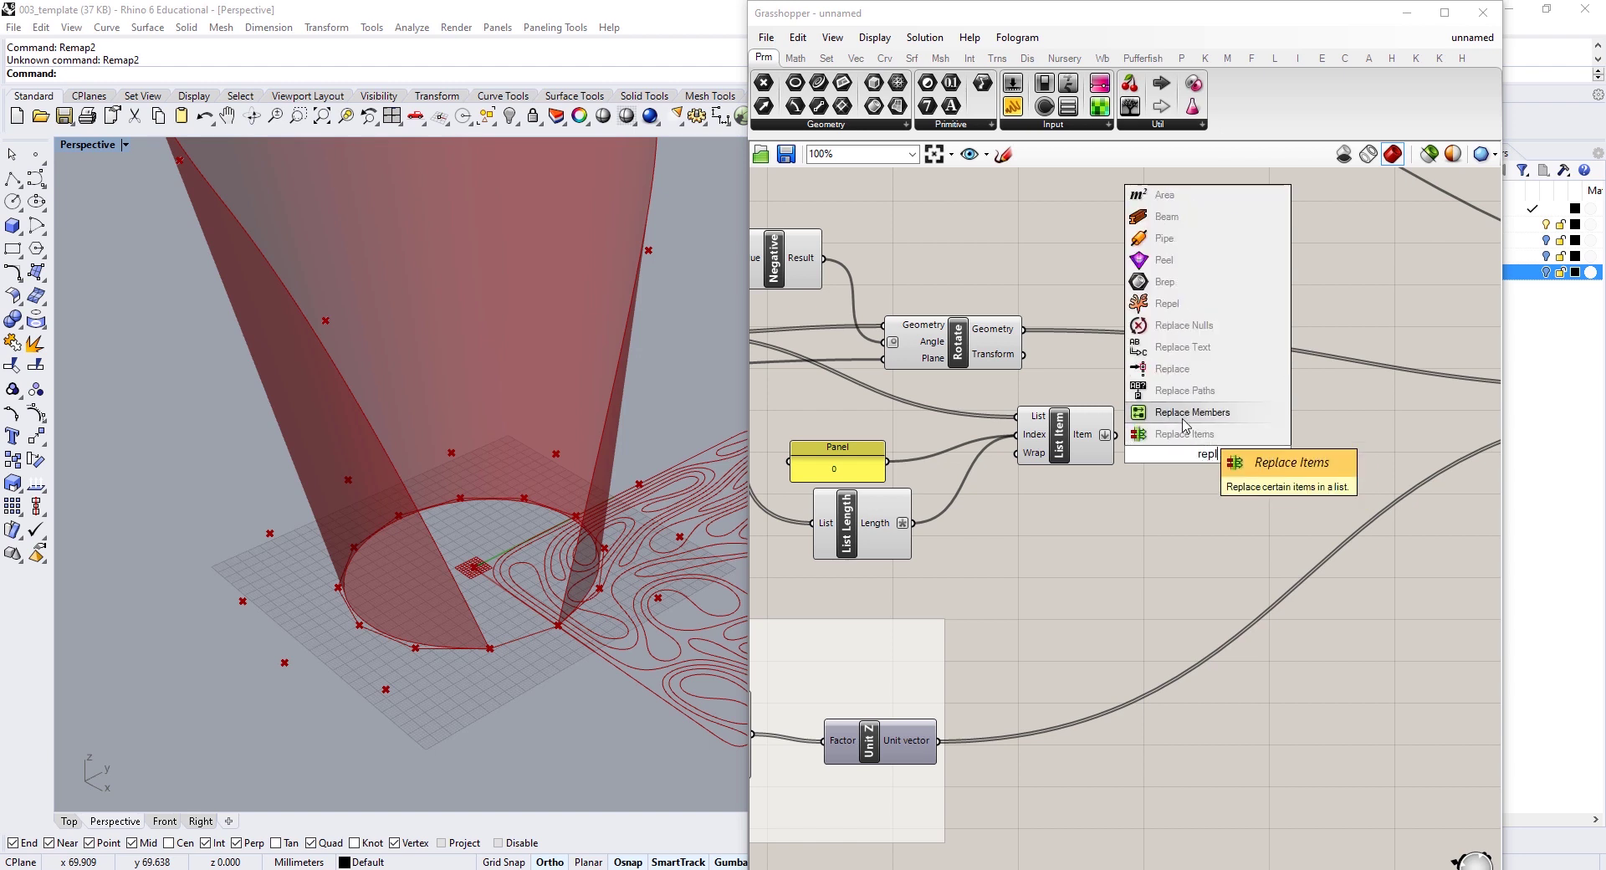
left_click(1185, 434)
left_click_drag(1029, 330, 1274, 429)
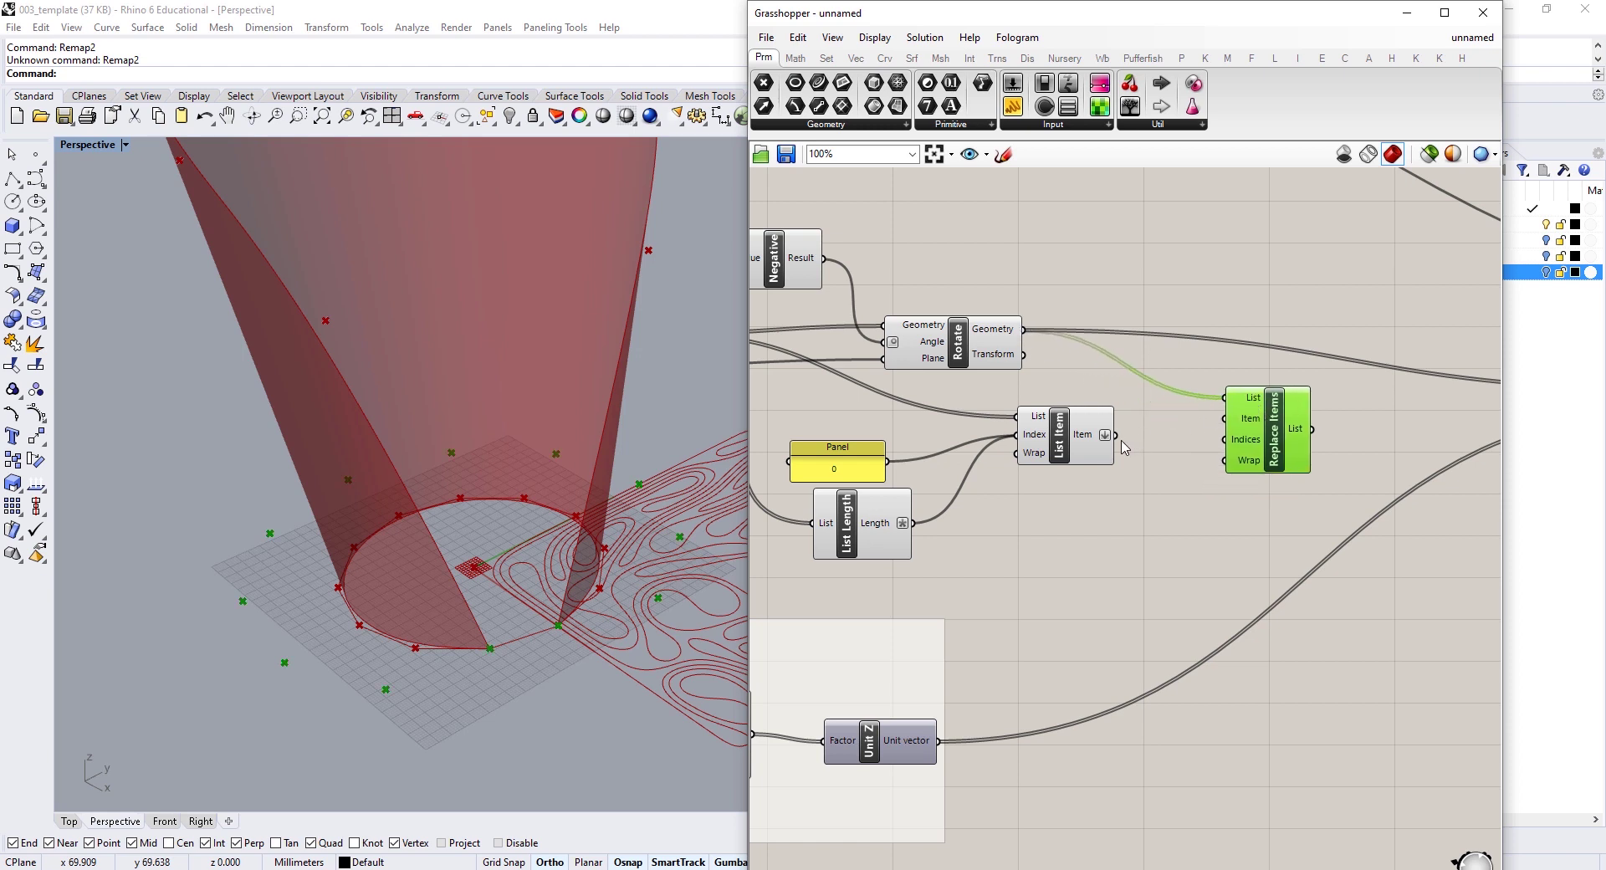
left_click(1059, 443)
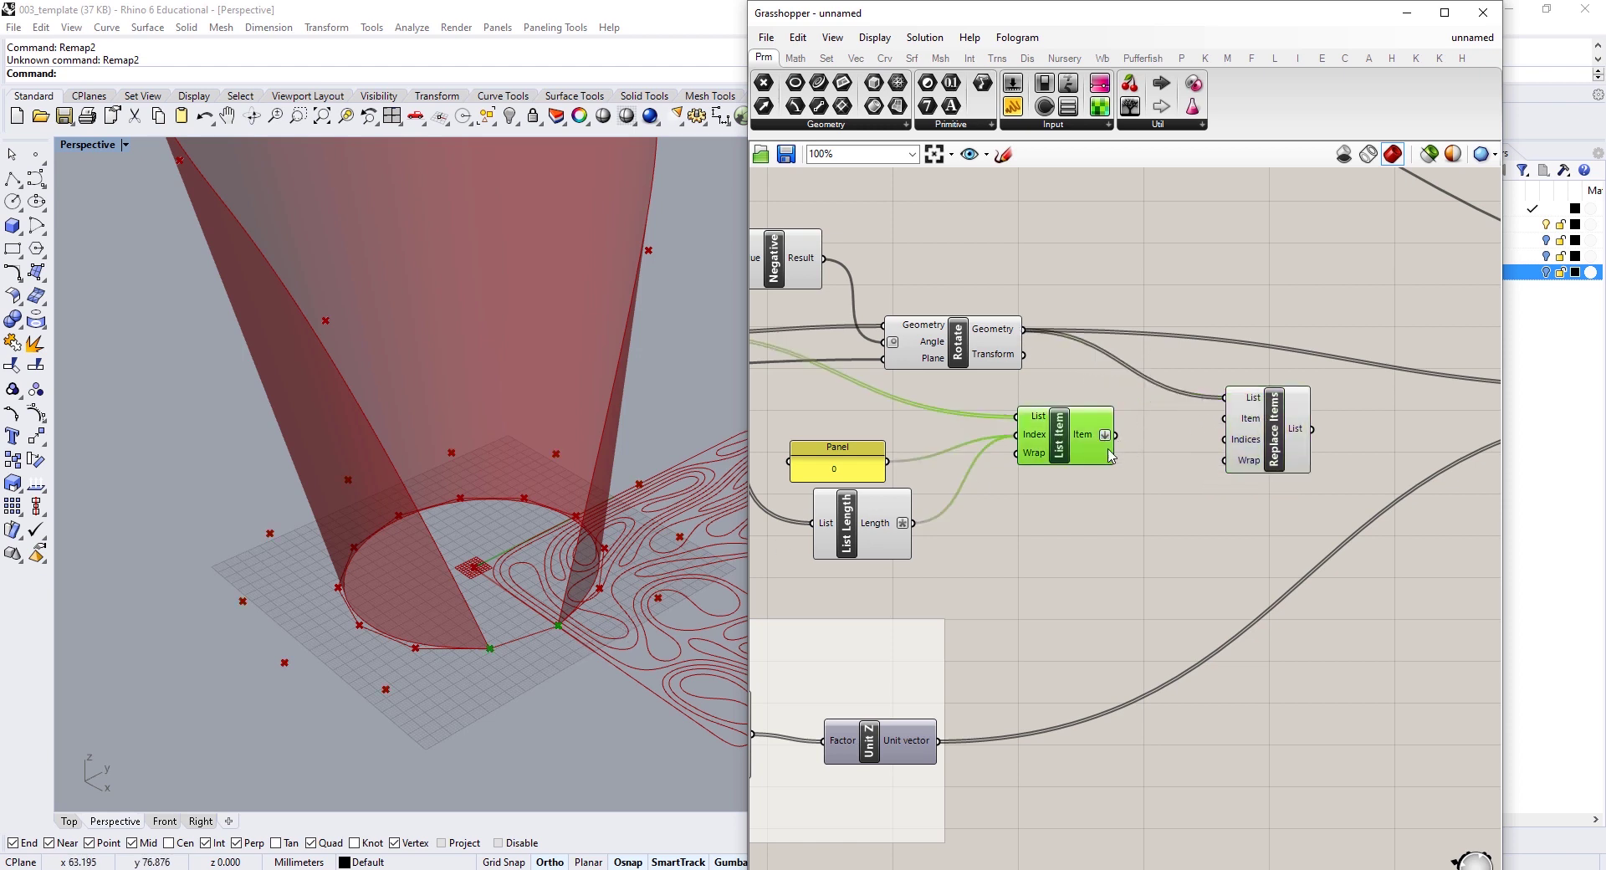
left_click_drag(1115, 436, 1226, 419)
Step: Wire both the 0 panel and the List Length output into the Replace Items' Indices input and flatten that input
left_click_drag(957, 470, 1226, 442)
left_click_drag(917, 526, 1237, 439)
right_click(1237, 439)
left_click(1006, 483)
left_click_drag(889, 465, 1229, 442)
left_click_drag(913, 523, 1227, 451, "shift")
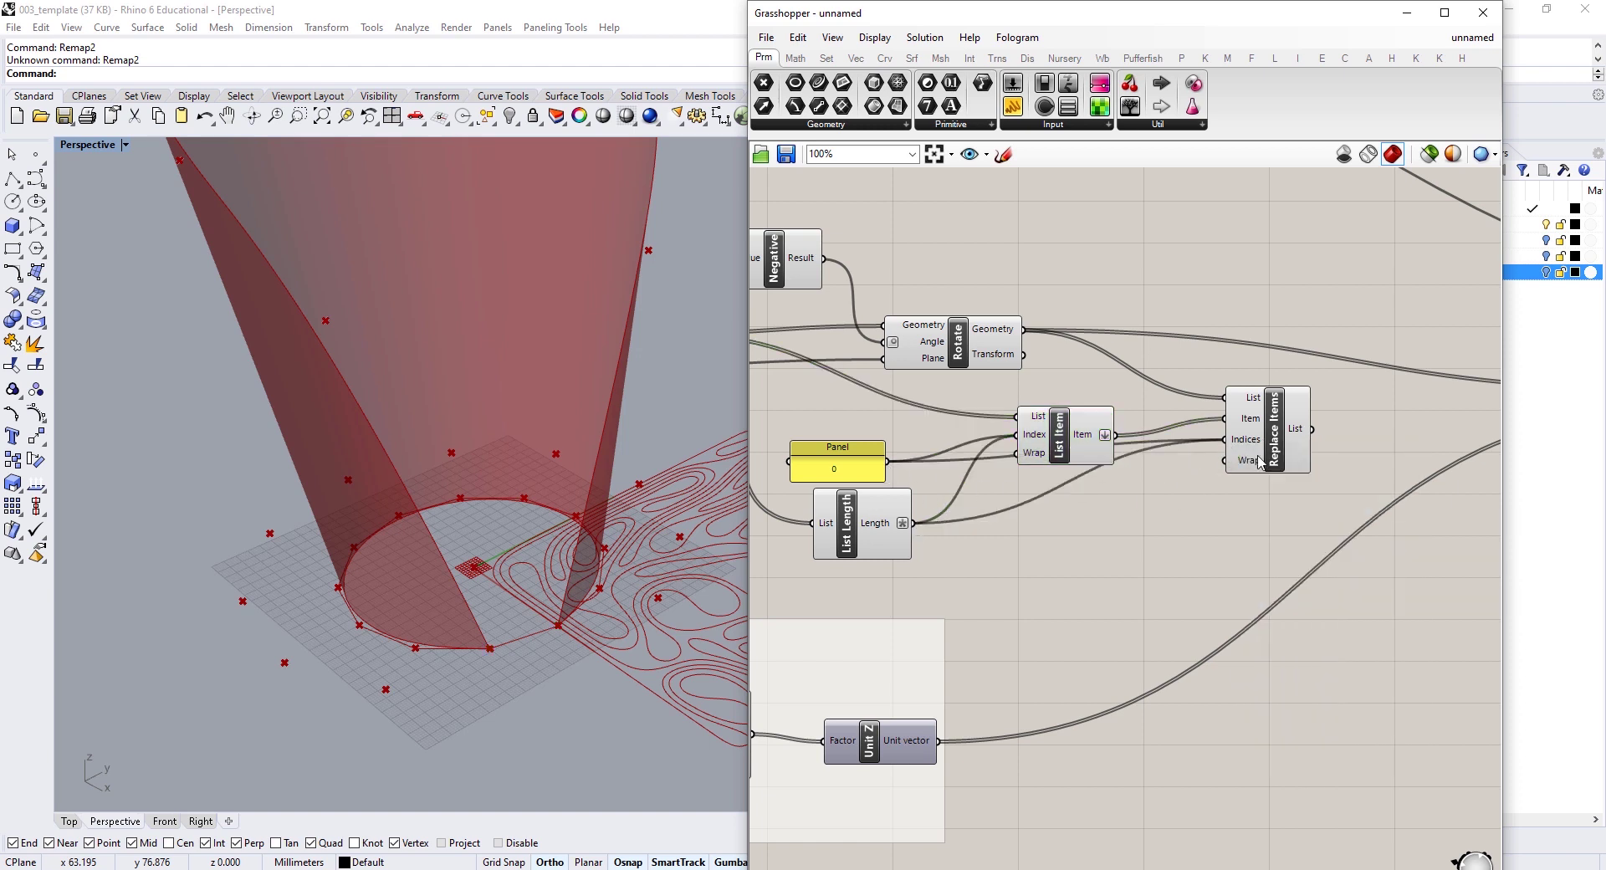
right_click(1251, 440)
left_click(1315, 545)
Step: Wire the Replace Items' List output into the Move's Geometry input, replacing the rotated points
scroll(1196, 532, "down", 2)
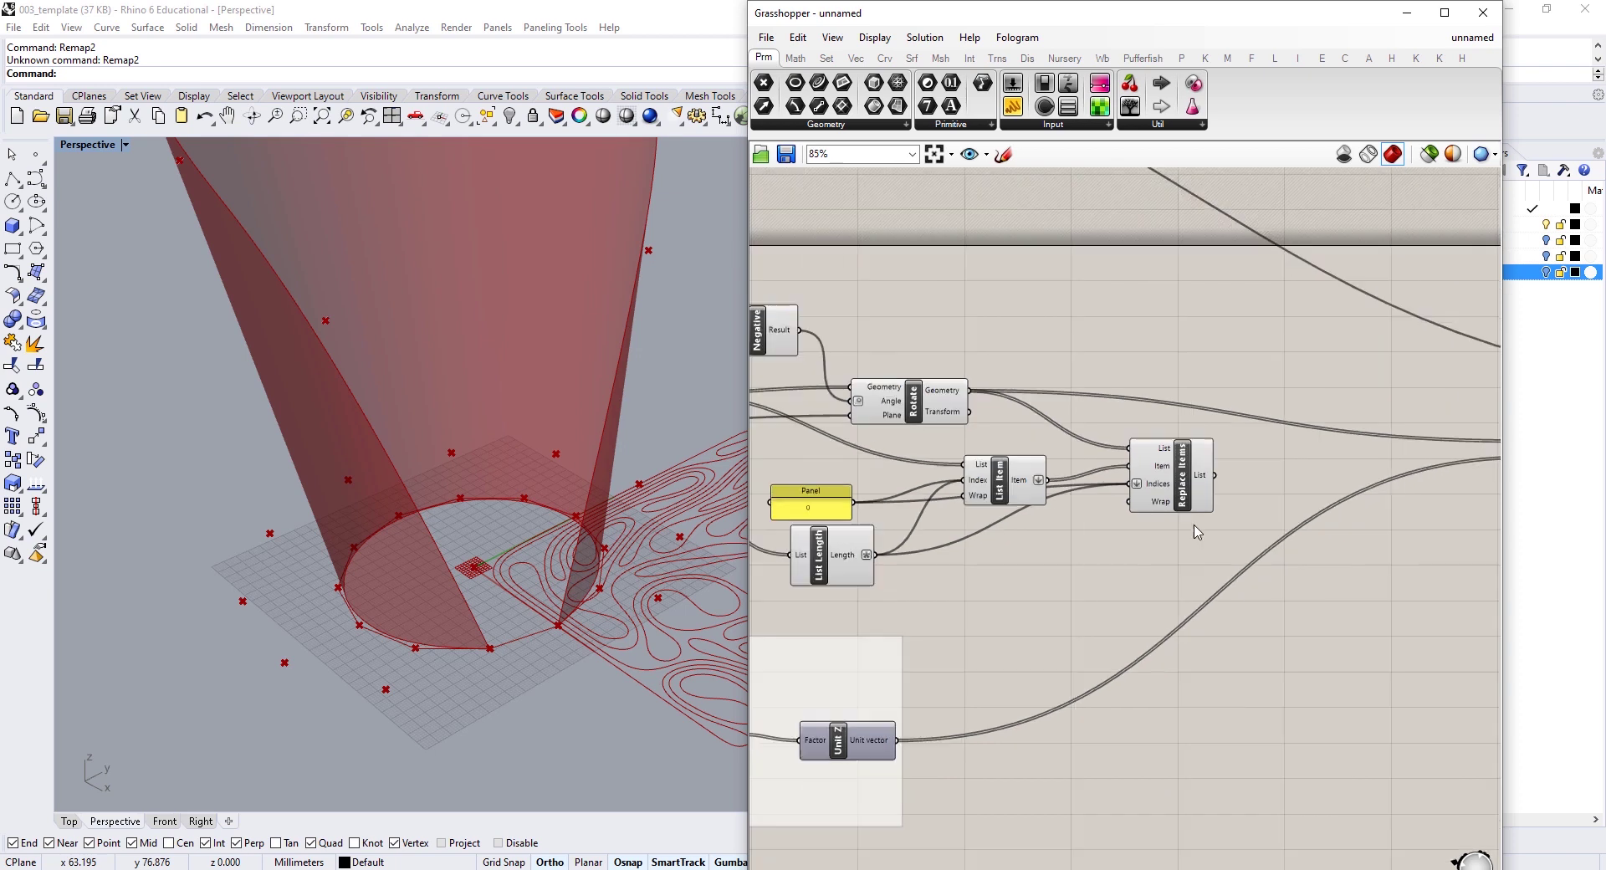
scroll(1080, 476, "down", 1)
left_click_drag(1046, 460, 1311, 432)
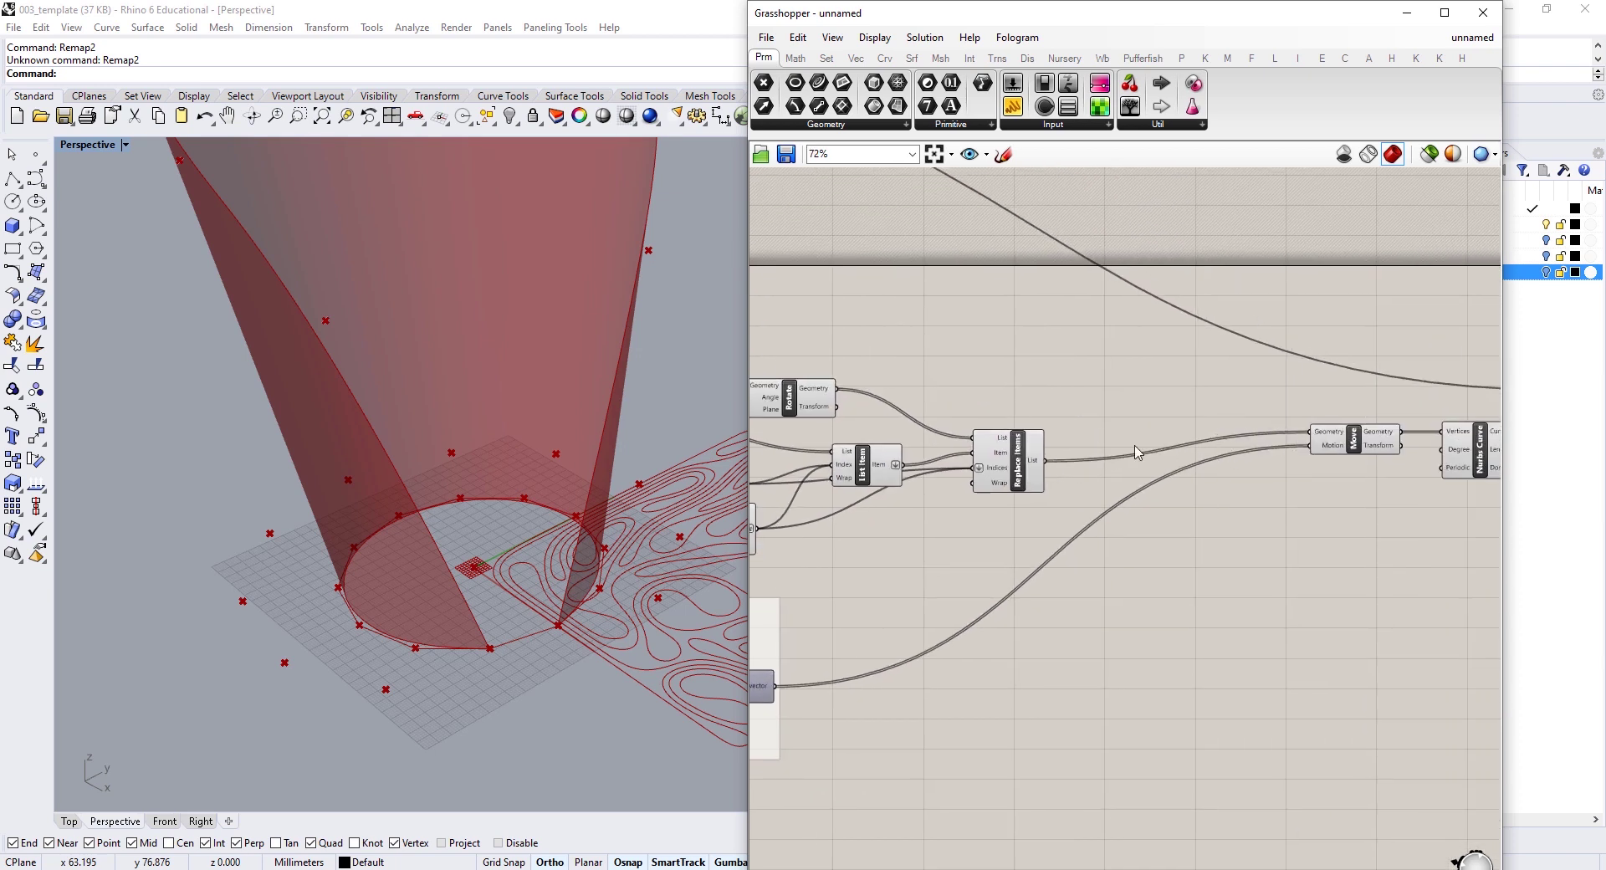
Step: Widen the canvas window and set the rotation angle slider to 75 to twist the loft
left_click_drag(746, 543, 636, 543)
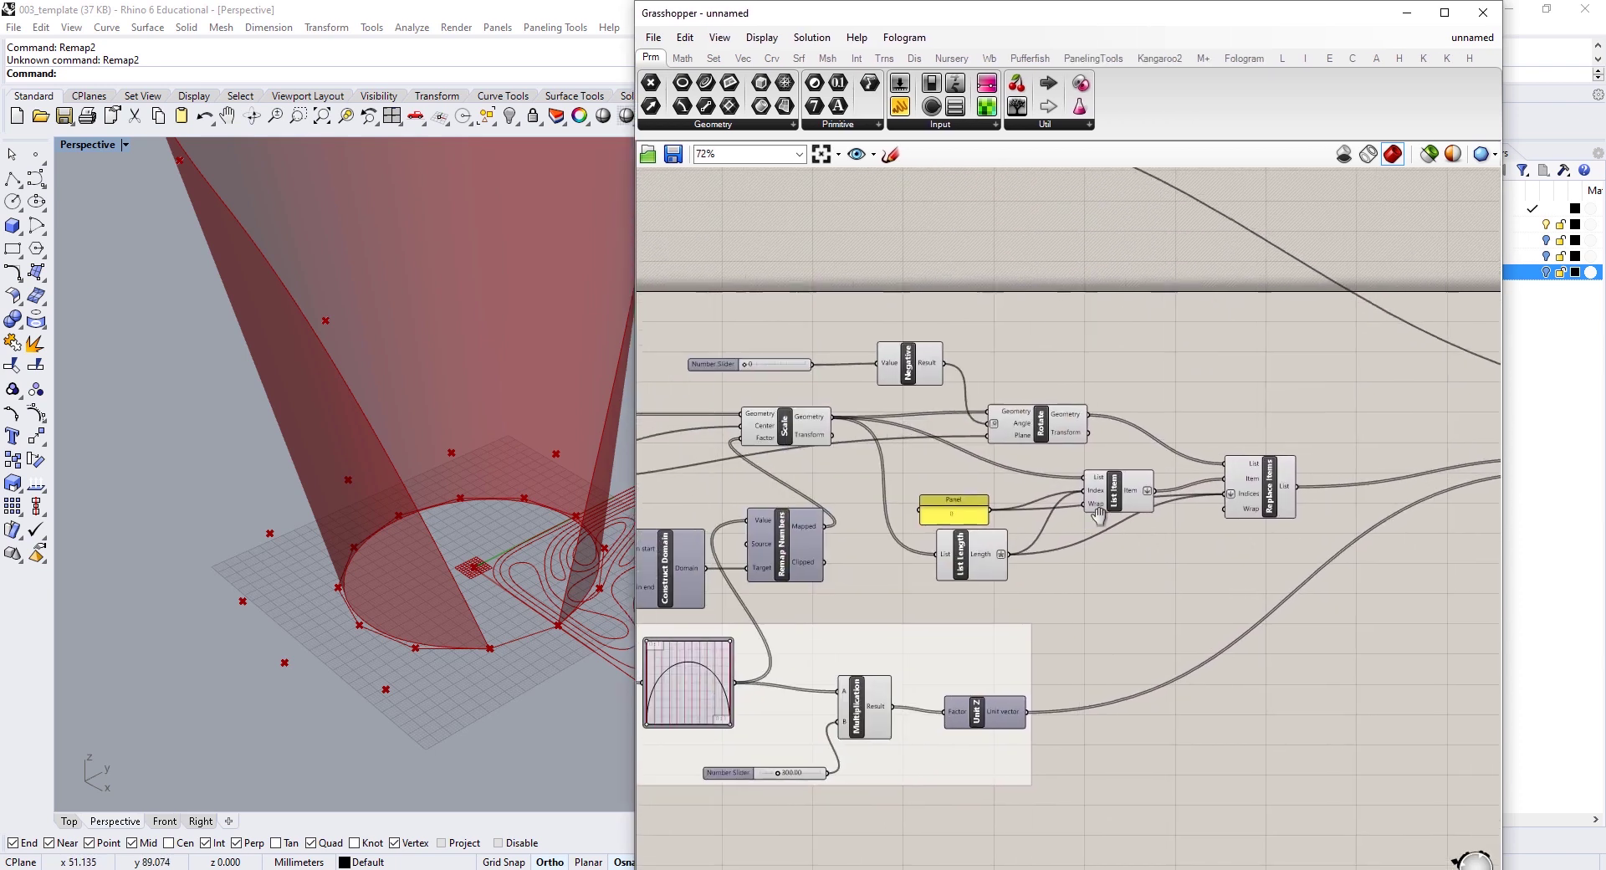
left_click_drag(767, 373, 819, 380)
scroll(464, 433, "down", 4)
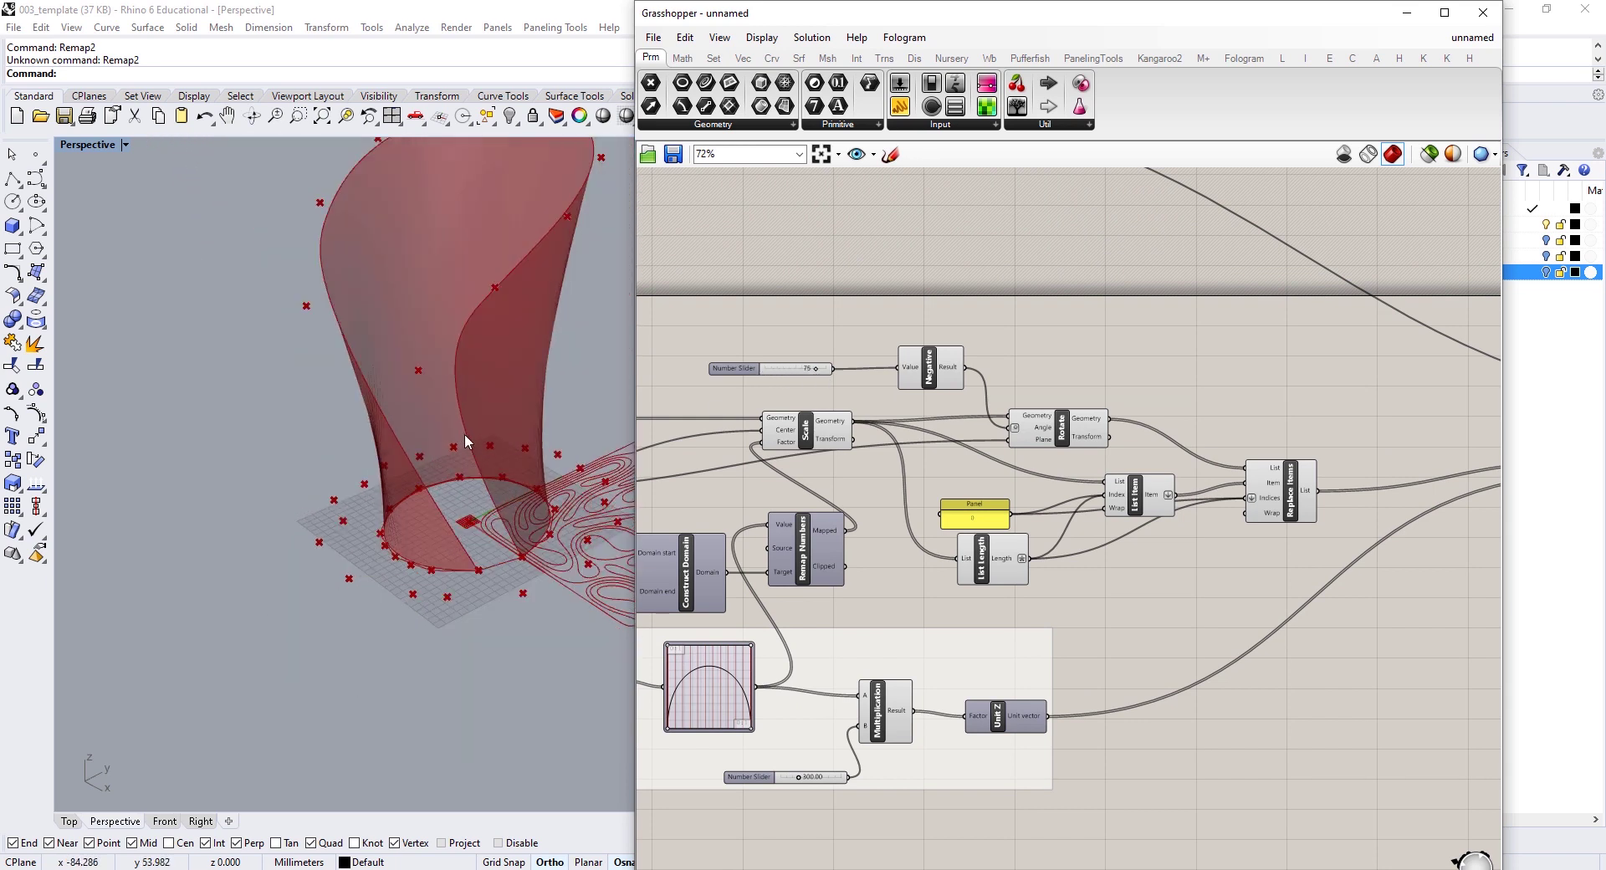
right_click_drag(464, 433, 493, 494)
right_click_drag(398, 479, 414, 465)
scroll(1003, 474, "down", 2)
Step: Turn off the preview of the Scale, Rotate, List Item, List Length and Replace Items components
left_click_drag(1194, 350, 837, 563)
middle_click(1166, 359)
left_click(1191, 386)
right_click_drag(499, 526, 489, 590)
right_click_drag(1199, 614, 1242, 565)
scroll(1242, 565, "down", 1)
left_click(1245, 572)
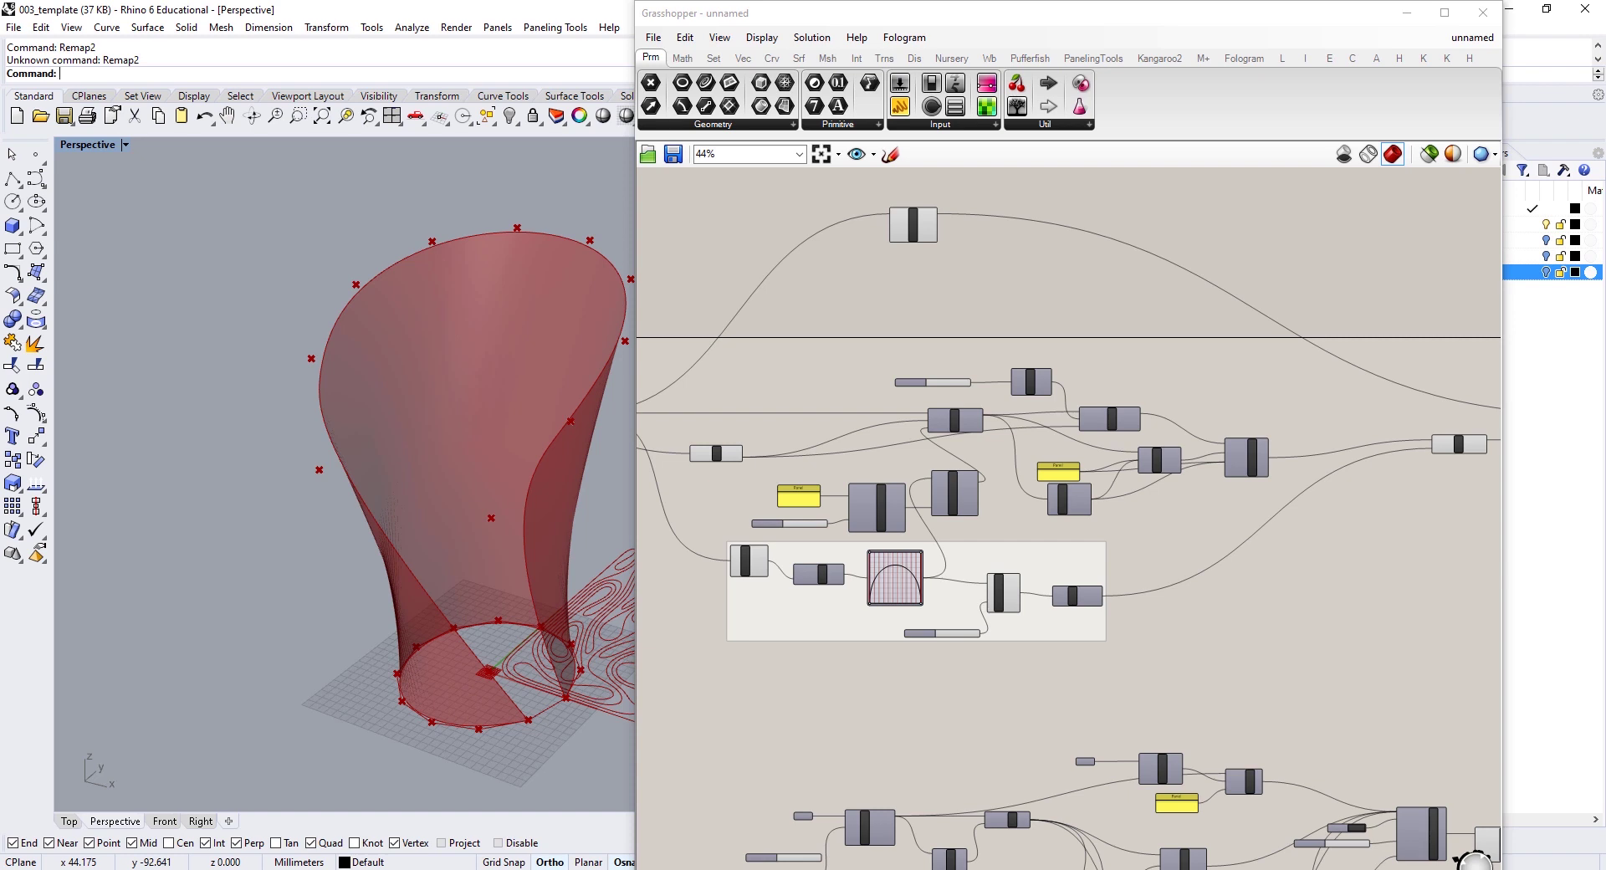
Step: Move the whole curve-growth simulation definition further right, below and beyond the Loft component
scroll(1204, 629, "down", 2)
right_click_drag(1211, 632, 1115, 398)
left_click_drag(1355, 435, 744, 796)
right_click_drag(971, 556, 797, 566)
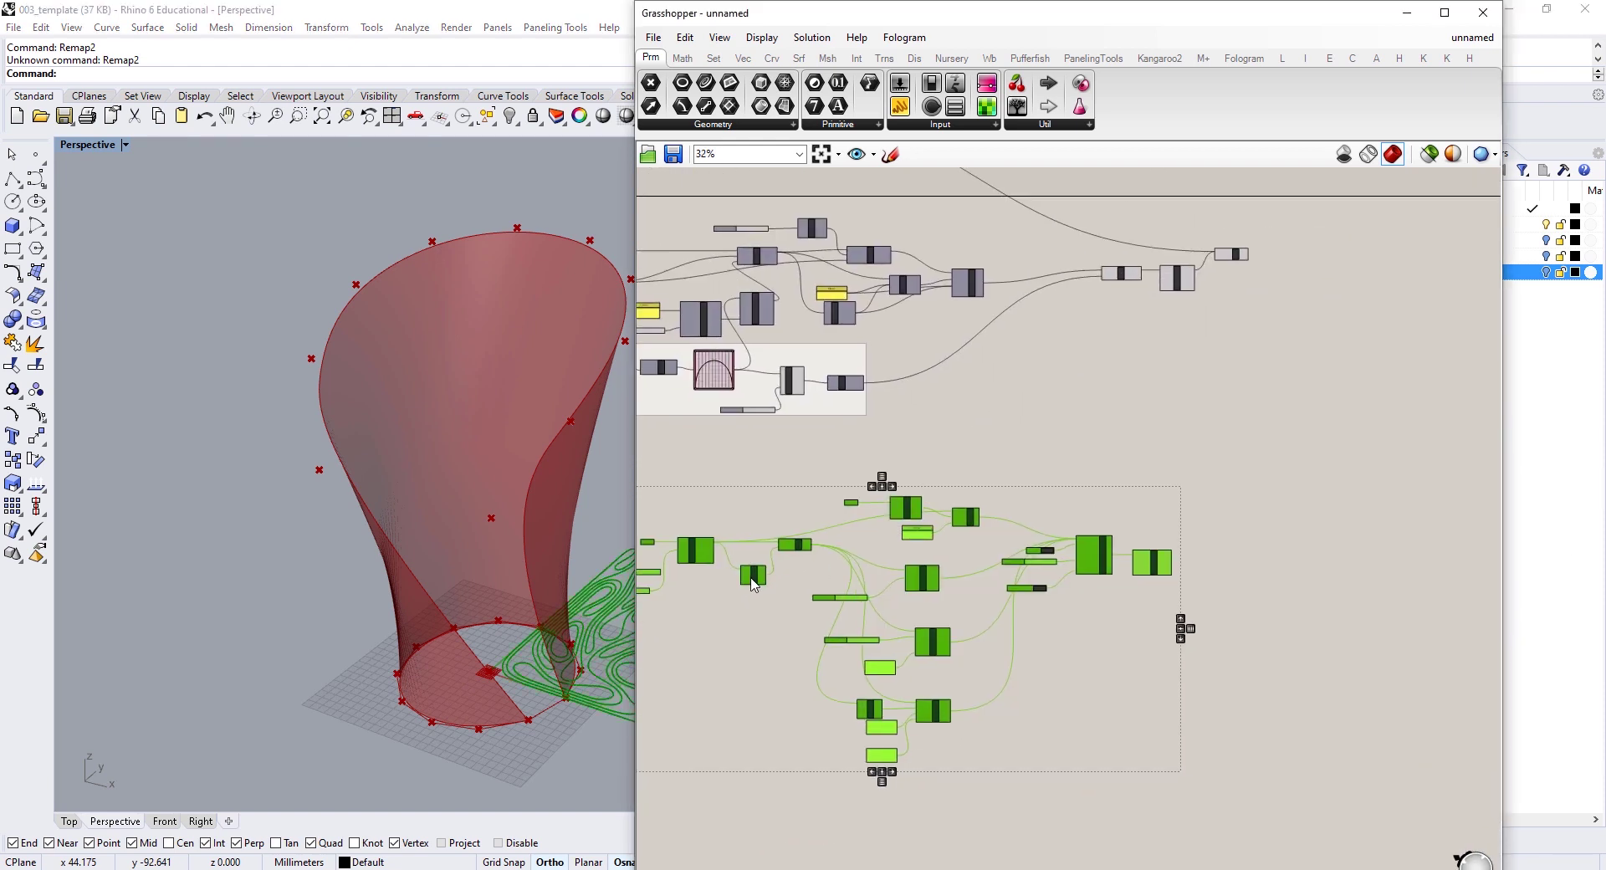
left_click_drag(751, 584, 1220, 475)
scroll(1338, 487, "up", 2)
right_click_drag(1338, 488, 1148, 508)
scroll(1395, 577, "up", 2)
right_click_drag(1396, 577, 1171, 600)
left_click(1144, 442)
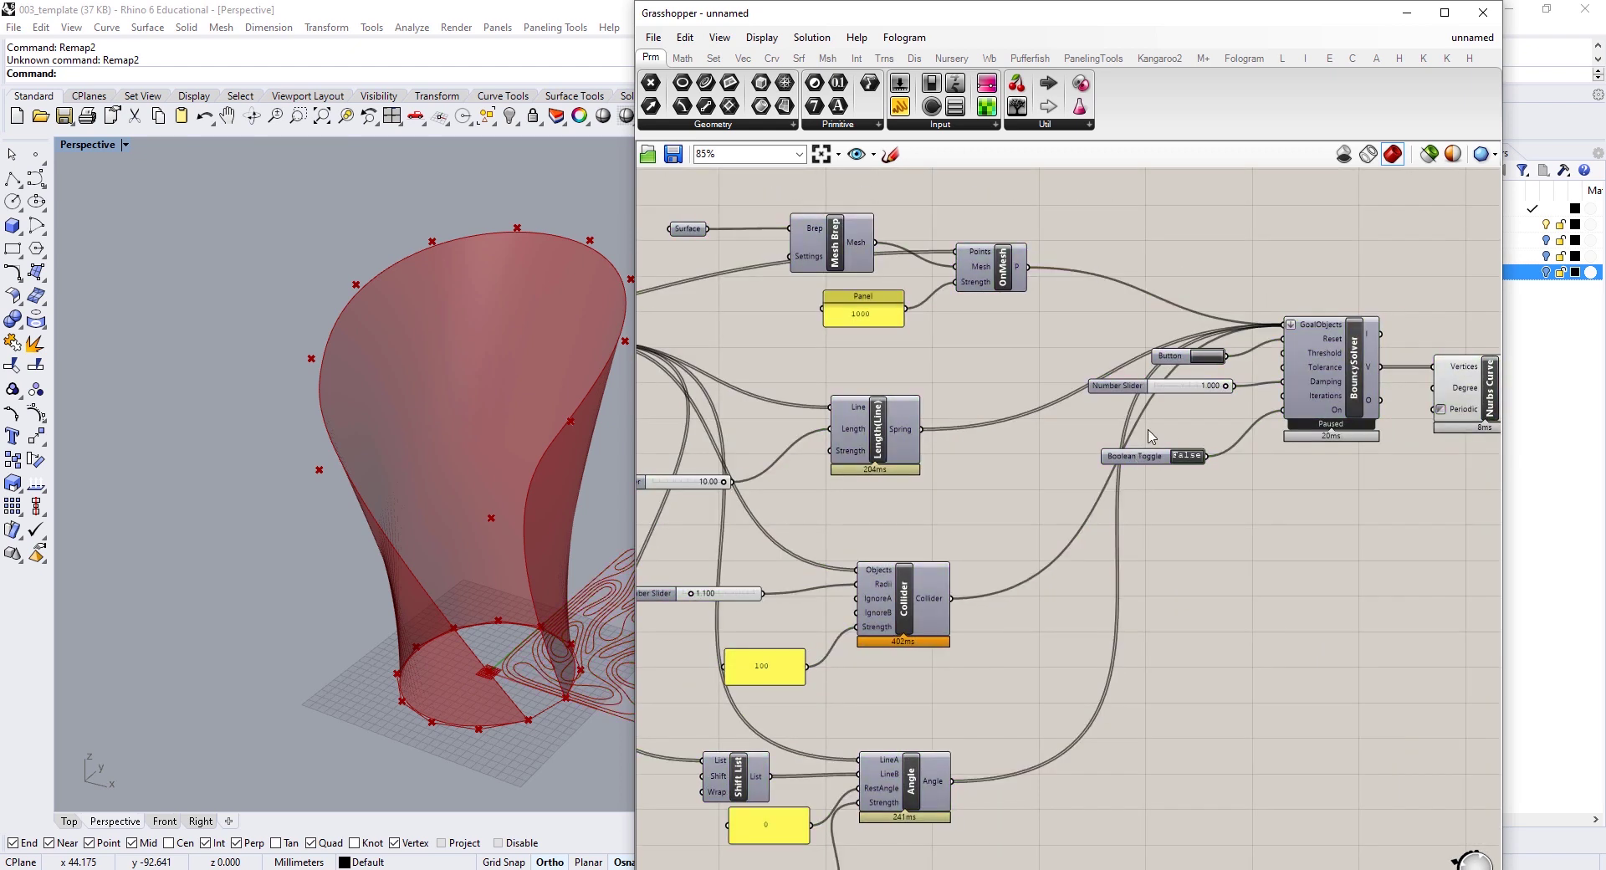
Step: Add a Map to Surface component in the empty area between the Loft and the curve-growth definition
scroll(1223, 468, "down", 3)
right_click_drag(824, 380, 1044, 767)
scroll(1058, 504, "up", 3)
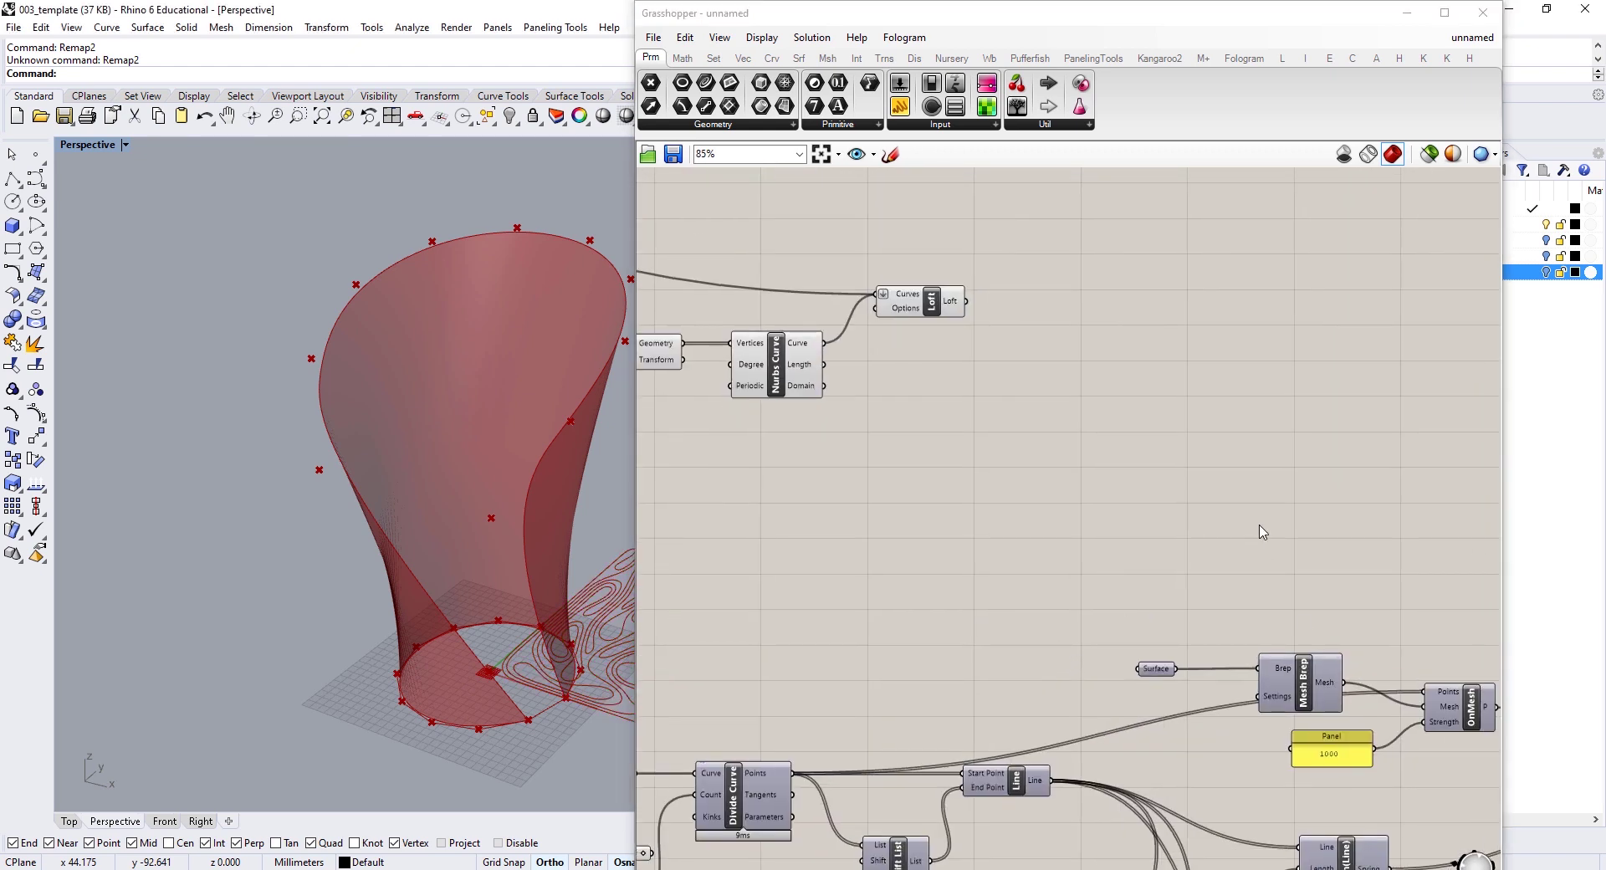
double_click(1058, 583)
type("map t")
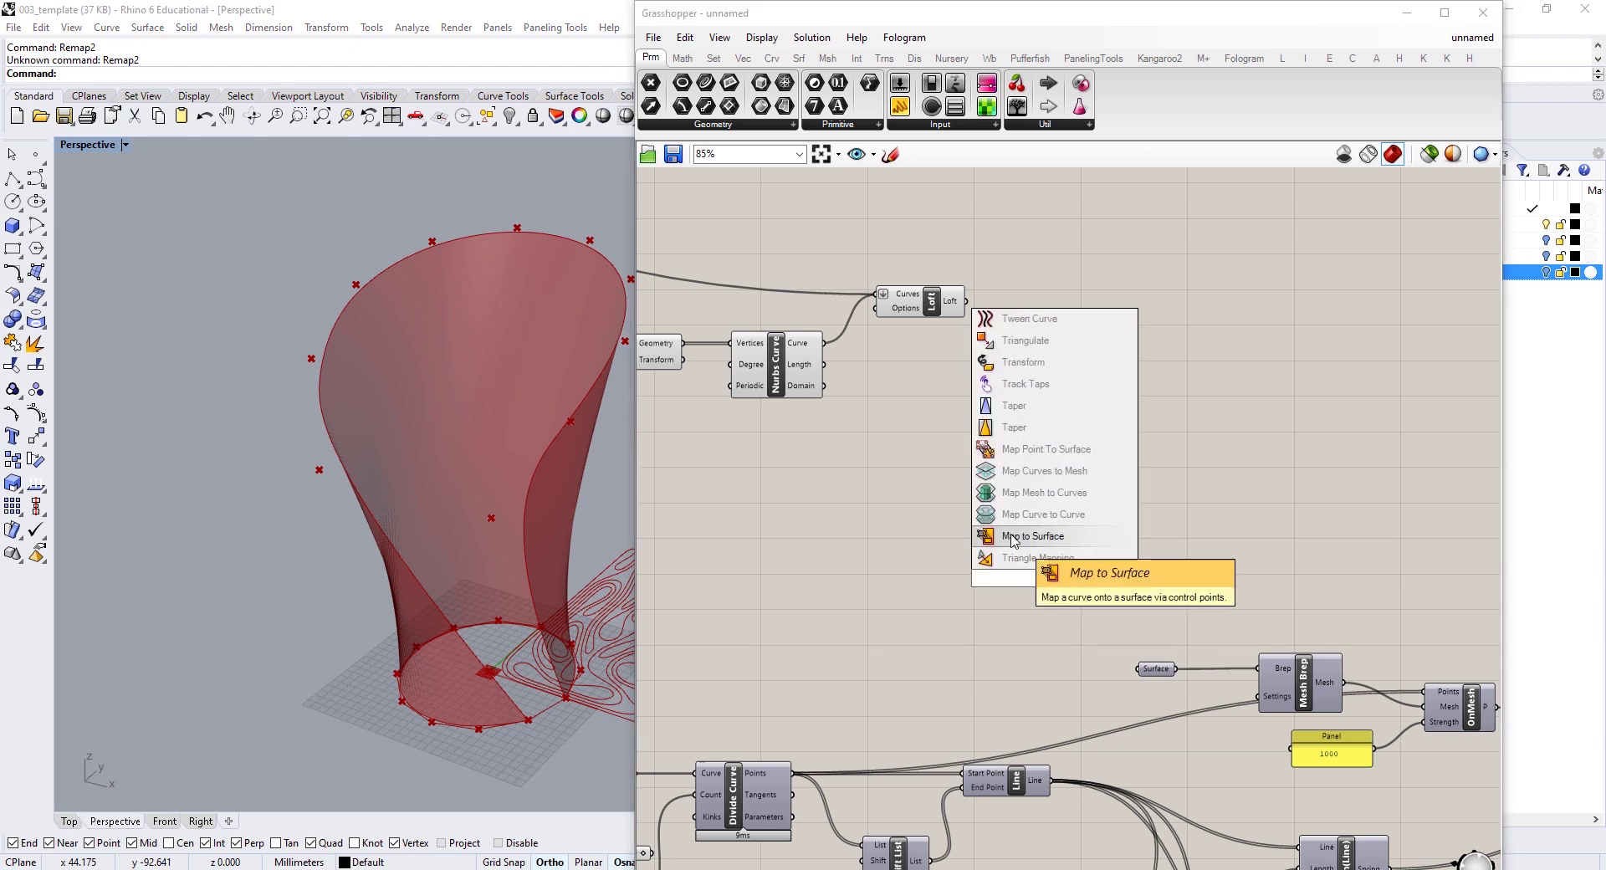
left_click(1014, 536)
left_click_drag(1058, 592, 1110, 555)
Step: Insert a Line parameter between the Line component and the Kangaroo goals, and wire the Line output into Map to Surface's Curve input
right_click_drag(1052, 752, 982, 568)
double_click(920, 540)
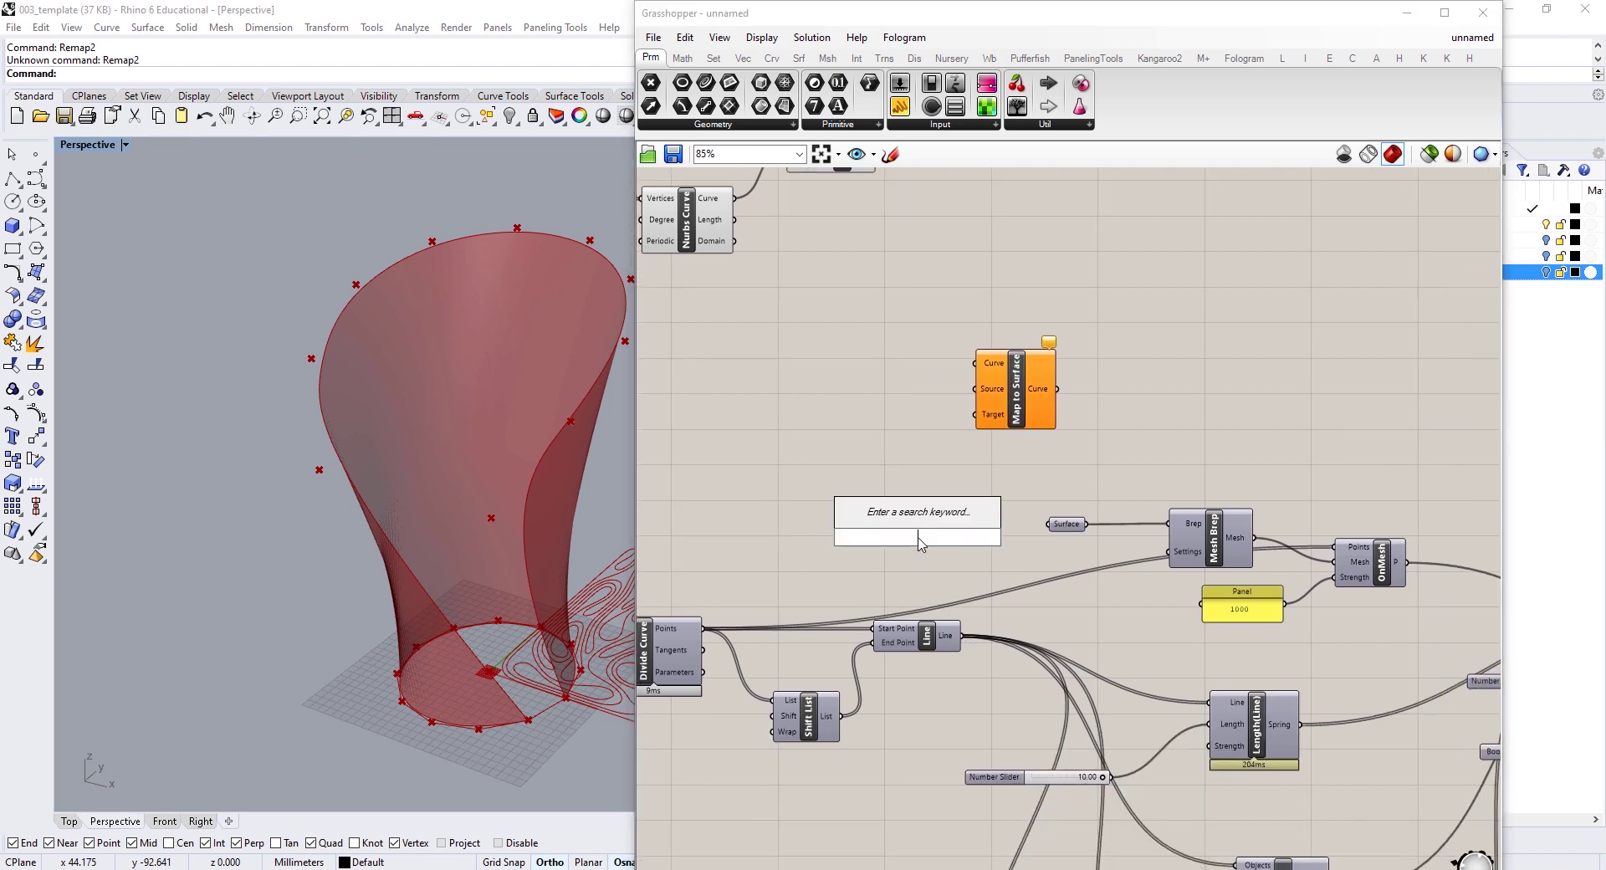
type("line")
key("Return")
left_click_drag(918, 535, 1058, 622)
mouse_move(966, 640)
left_mouse_down("ctrl+shift")
mouse_move(1092, 633)
mouse_move(937, 639)
mouse_move(939, 460)
mouse_move(973, 366)
left_mouse_up("ctrl+shift")
left_click_drag(1008, 388, 1040, 410)
Step: Shift the Divide Curve, Shift List and Line components with the length slider left, away from the new Line parameter
scroll(928, 628, "down", 2)
right_click_drag(1001, 544, 1136, 491)
left_click_drag(1089, 504, 661, 734)
left_click_drag(1064, 587, 836, 587)
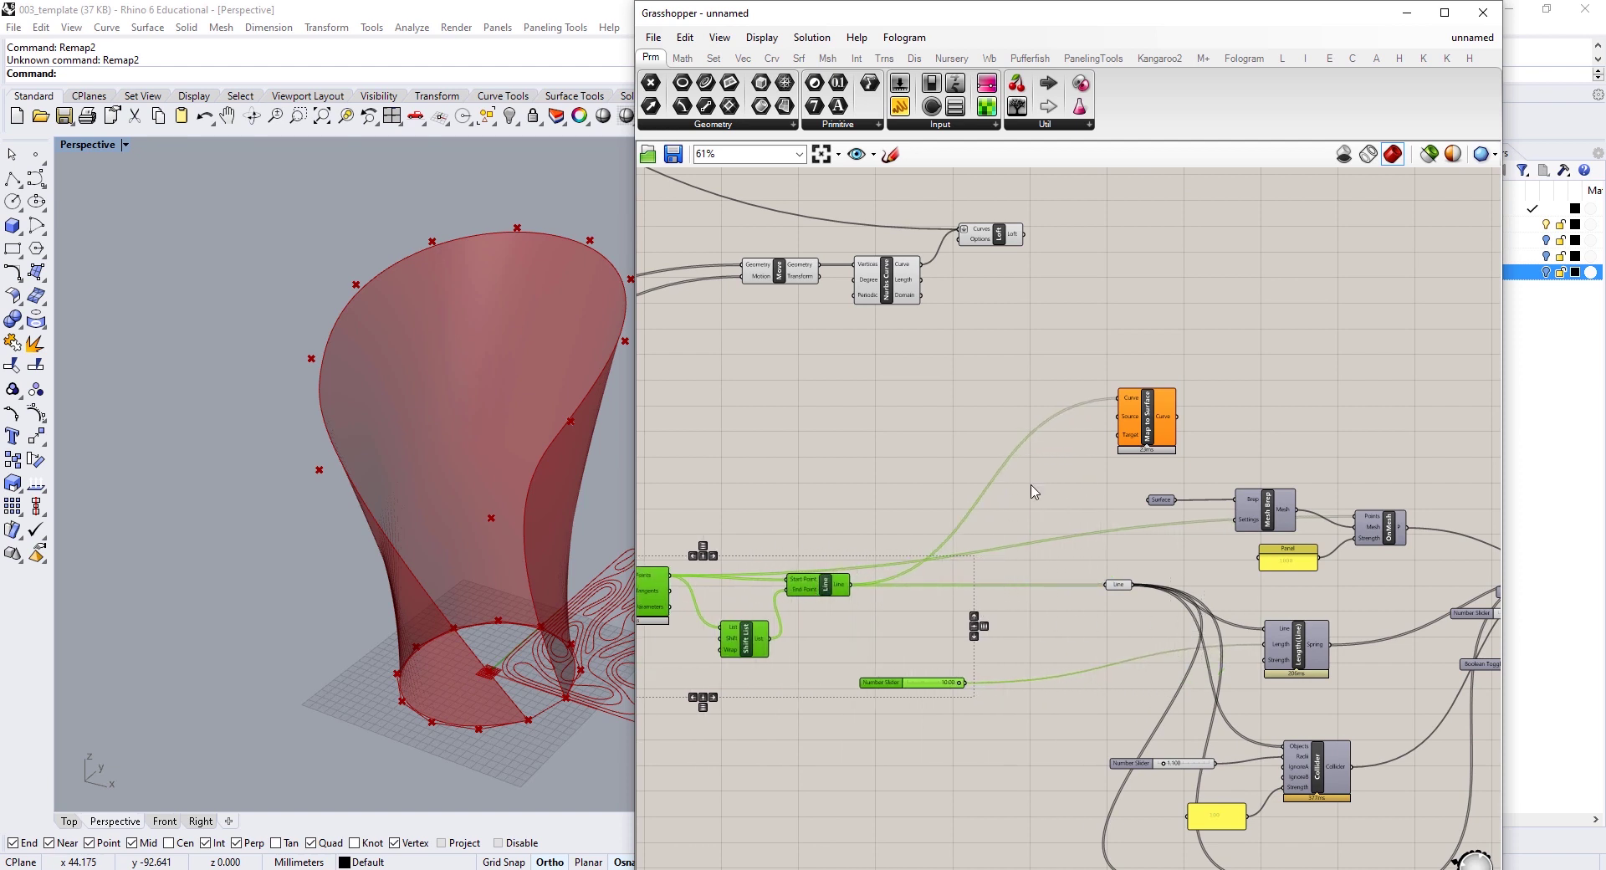
Step: Shift the Line and Surface parameters, Mesh Brep, Kangaroo goals and solver components further right to make room beside Map to Surface
right_click_drag(1201, 491, 941, 440)
scroll(942, 447, "down", 3)
left_click_drag(815, 425, 1242, 741)
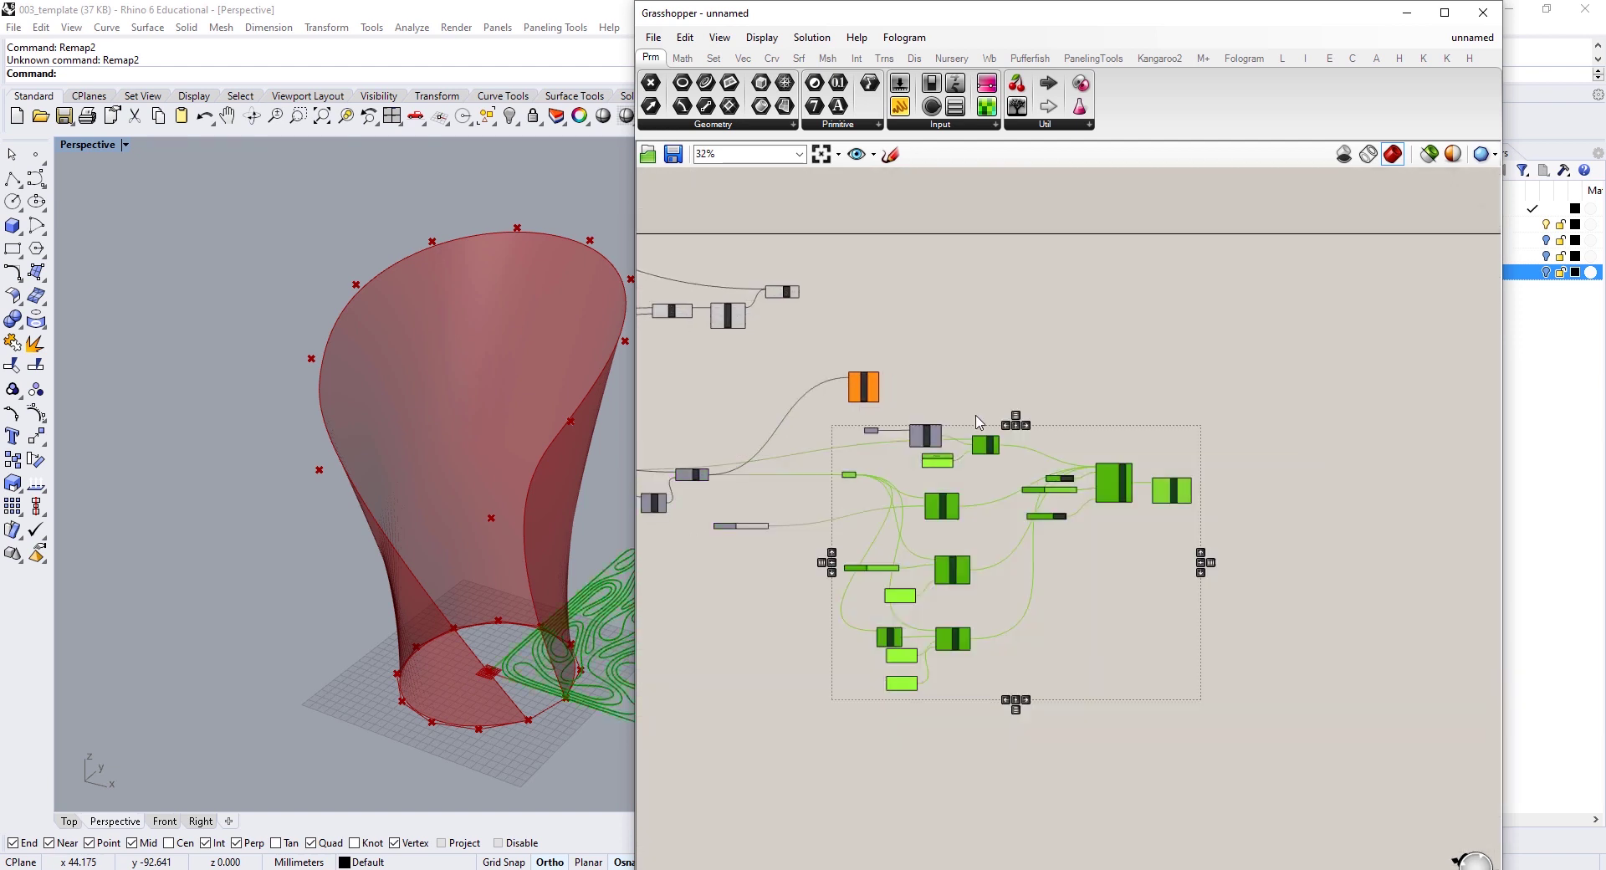
left_click_drag(930, 433, 958, 440, "shift")
left_click_drag(1112, 420, 826, 467, "shift")
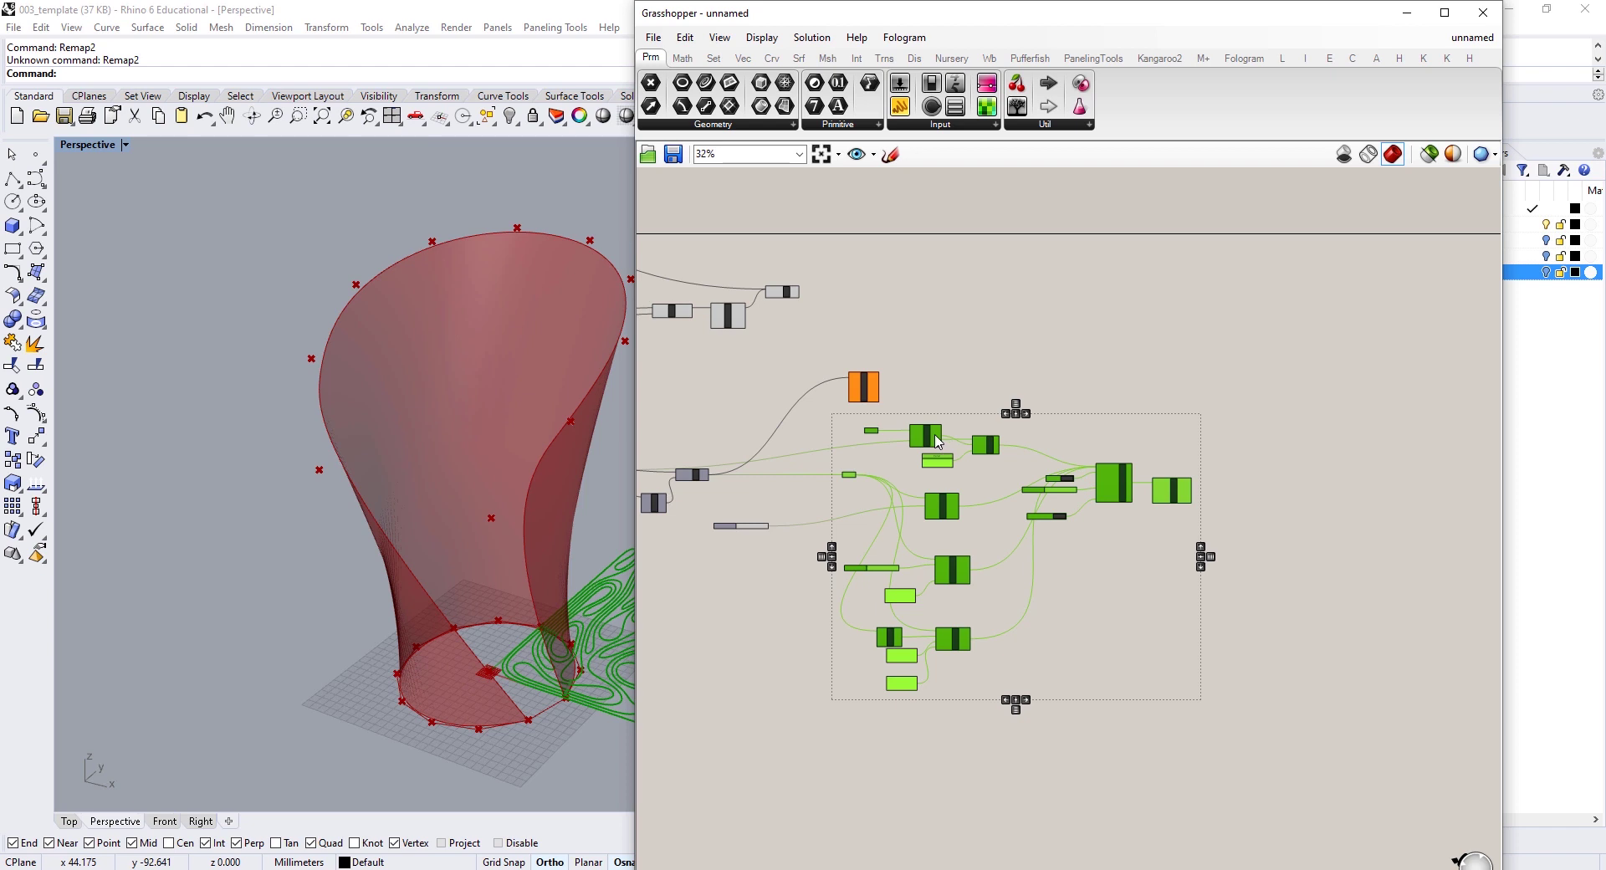
left_click_drag(935, 434, 1021, 435)
left_click(918, 397)
Step: Move the length slider in front of the Length(Line) goal and nudge the Line parameter slightly left
scroll(920, 402, "up", 6)
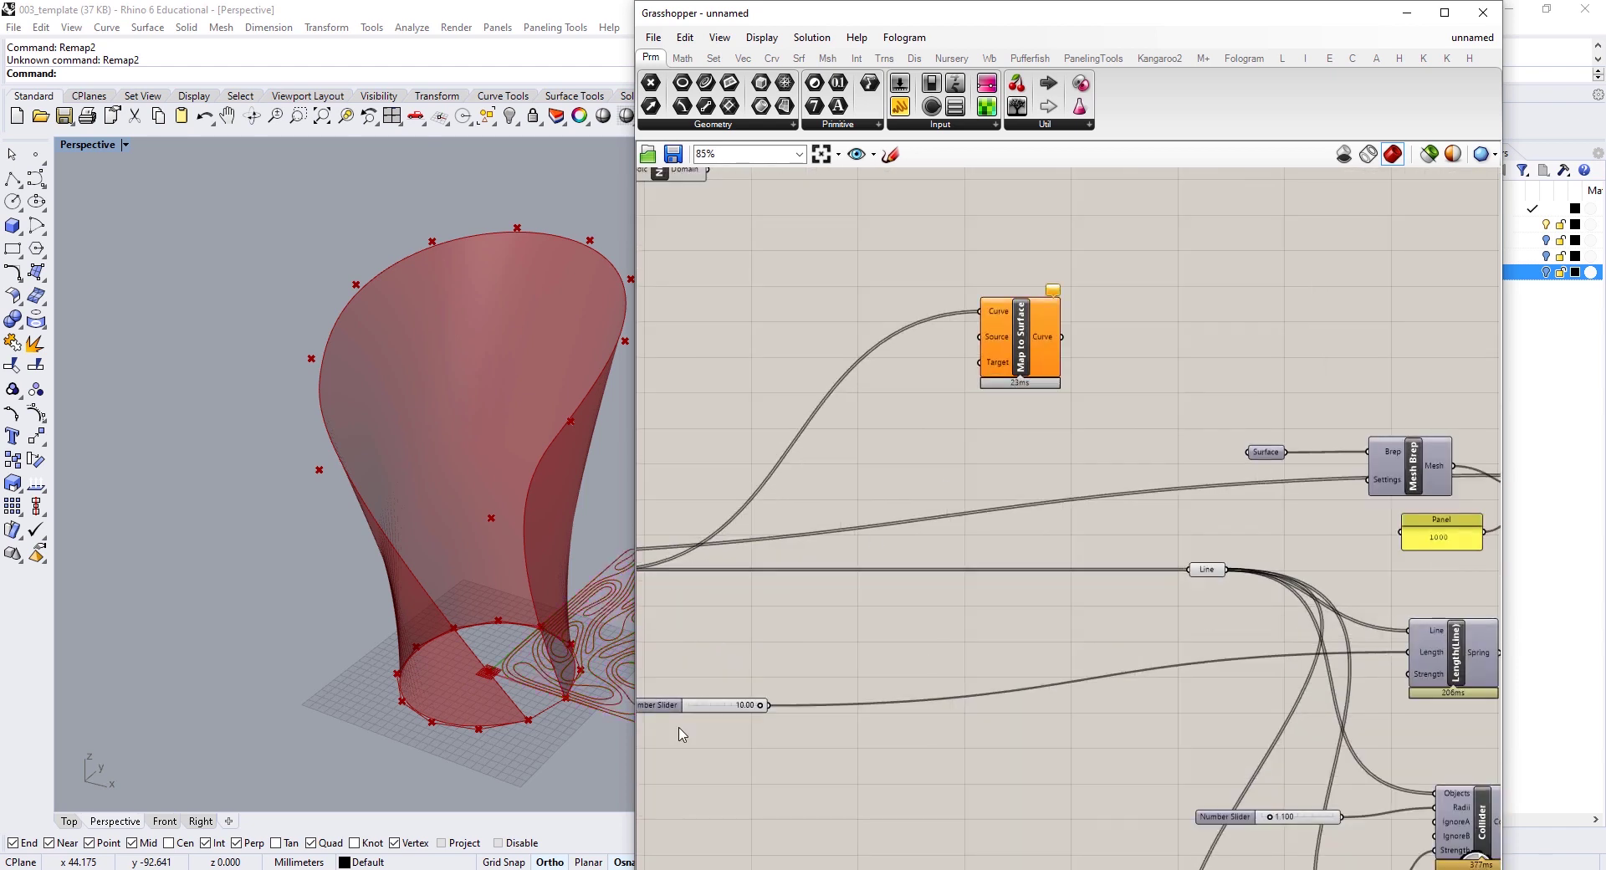
left_click_drag(821, 709, 1216, 660)
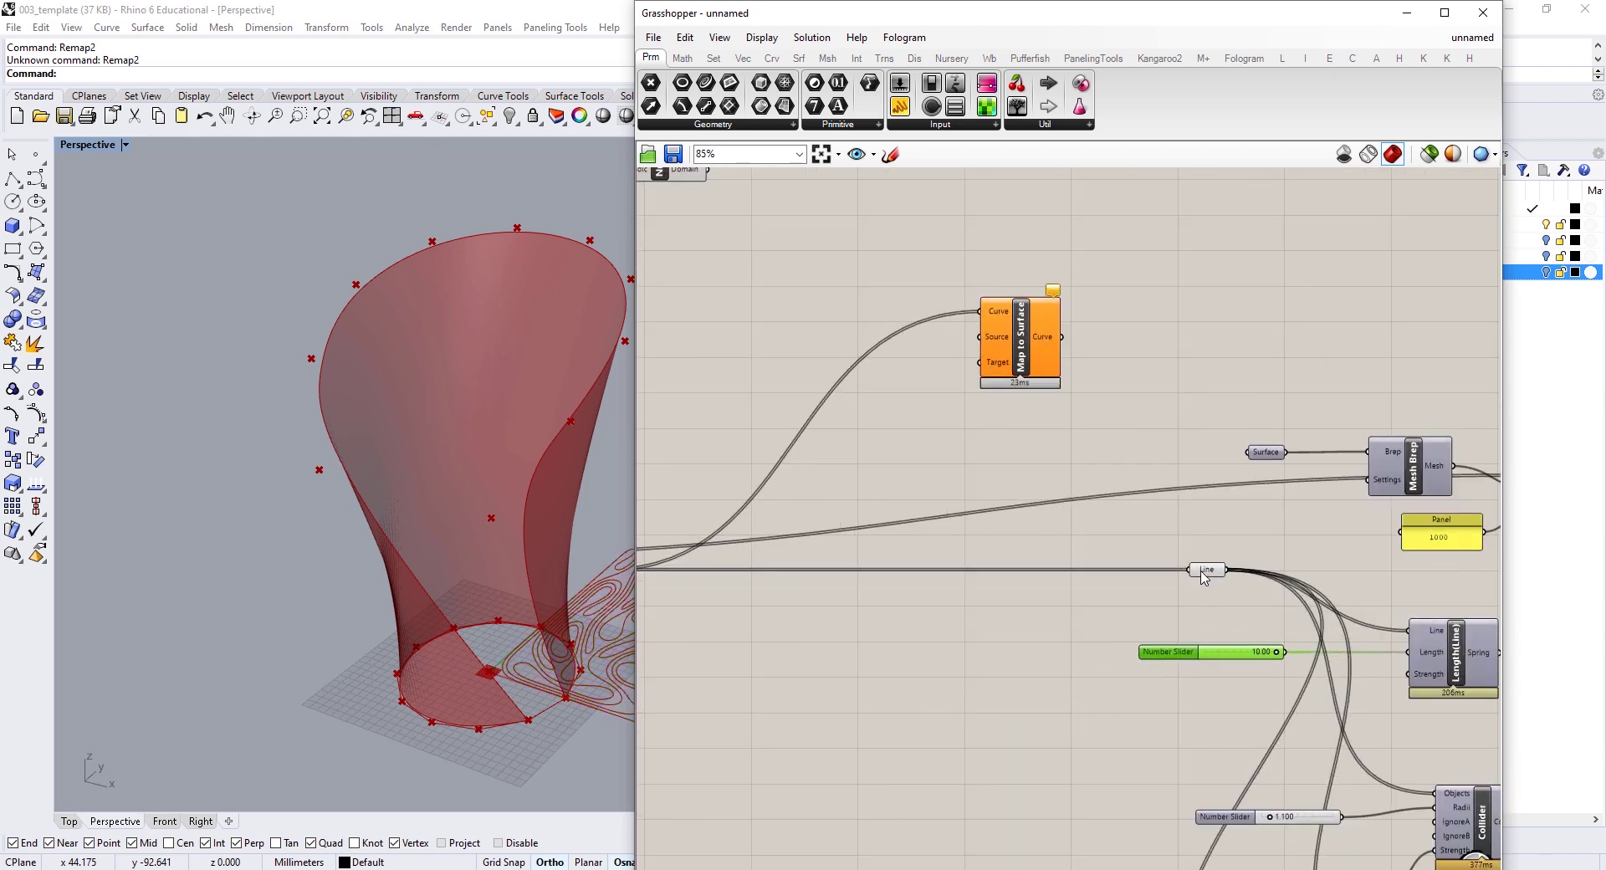
left_click_drag(1202, 577, 1154, 577)
Step: Move the Surface parameter below and left of Map to Surface, and wire it into the Source input
right_click_drag(852, 417, 1060, 608)
left_click(1033, 283)
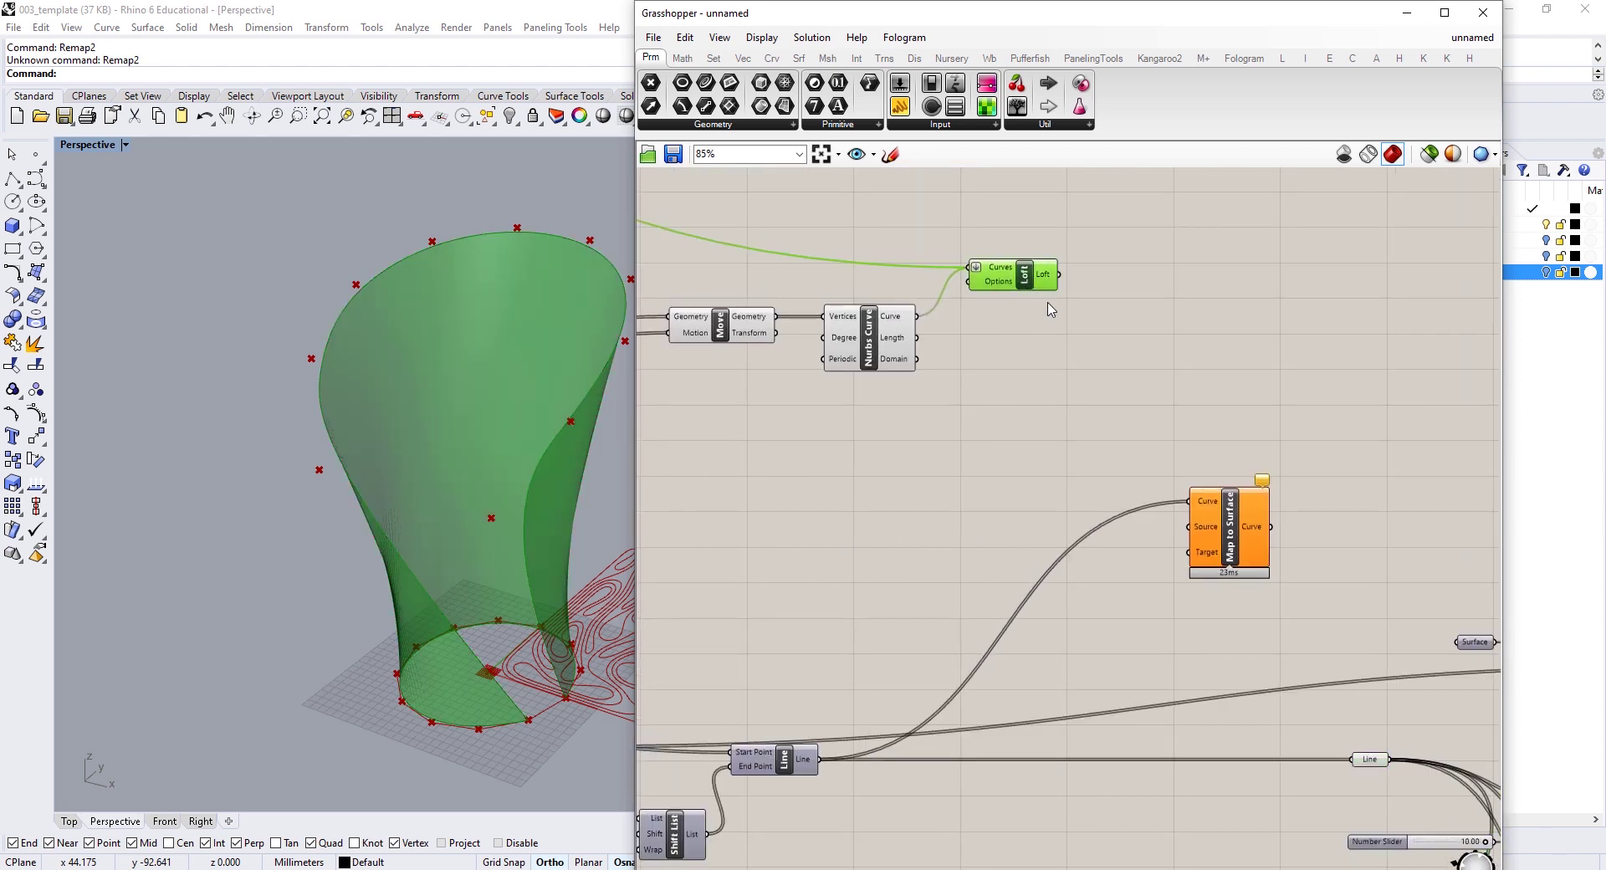
scroll(937, 686, "down", 1)
right_click_drag(713, 695, 976, 517)
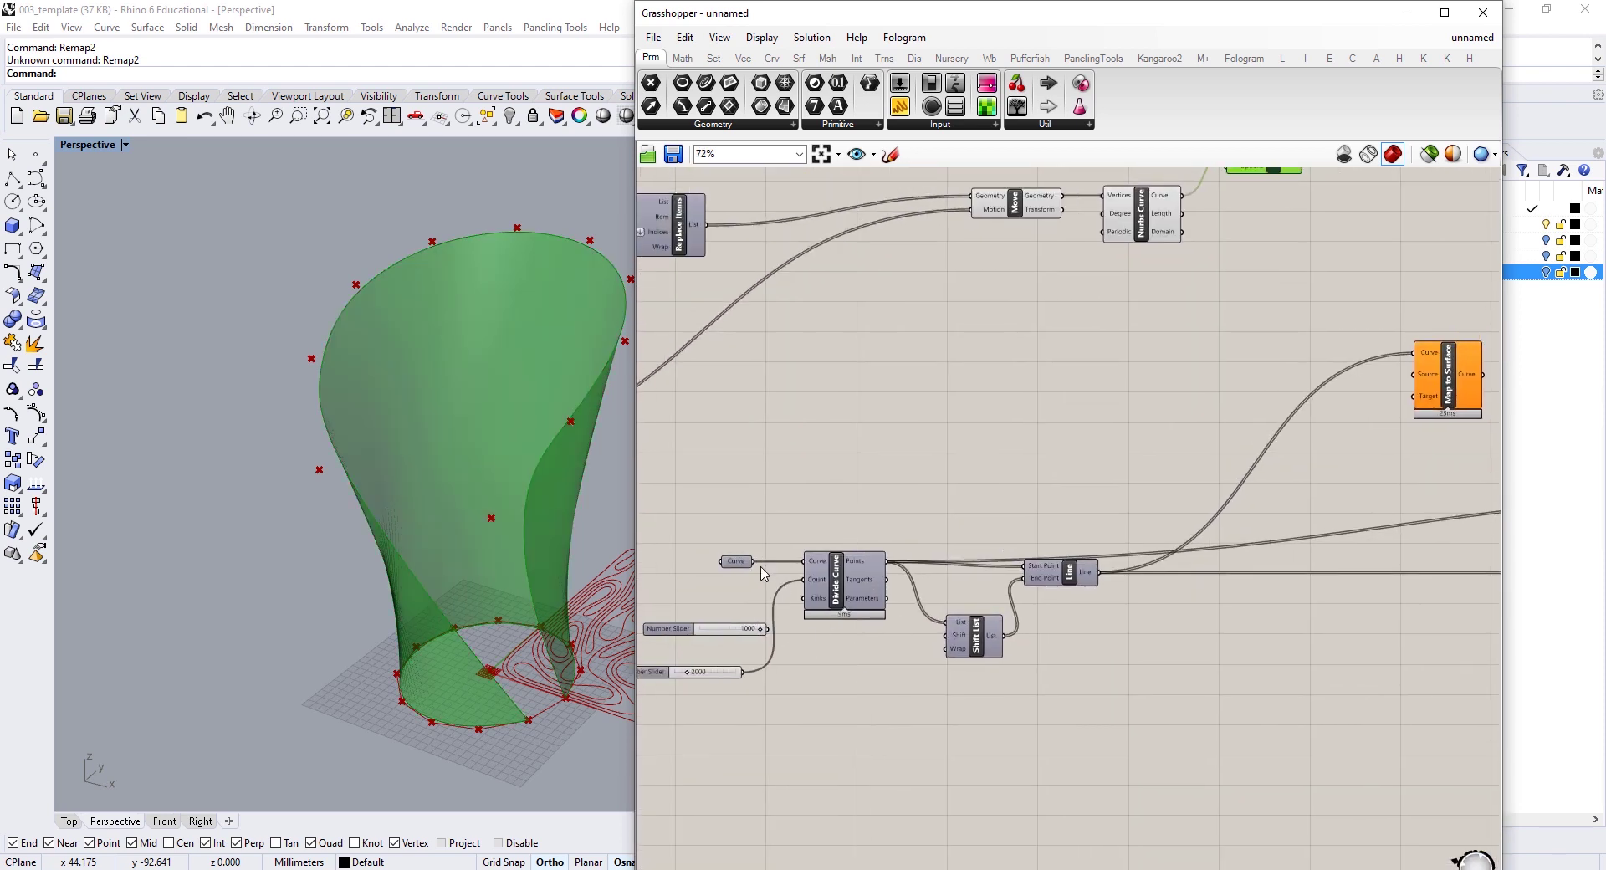
scroll(820, 642, "down", 2)
right_click_drag(1333, 652, 1190, 519)
scroll(1181, 490, "up", 2)
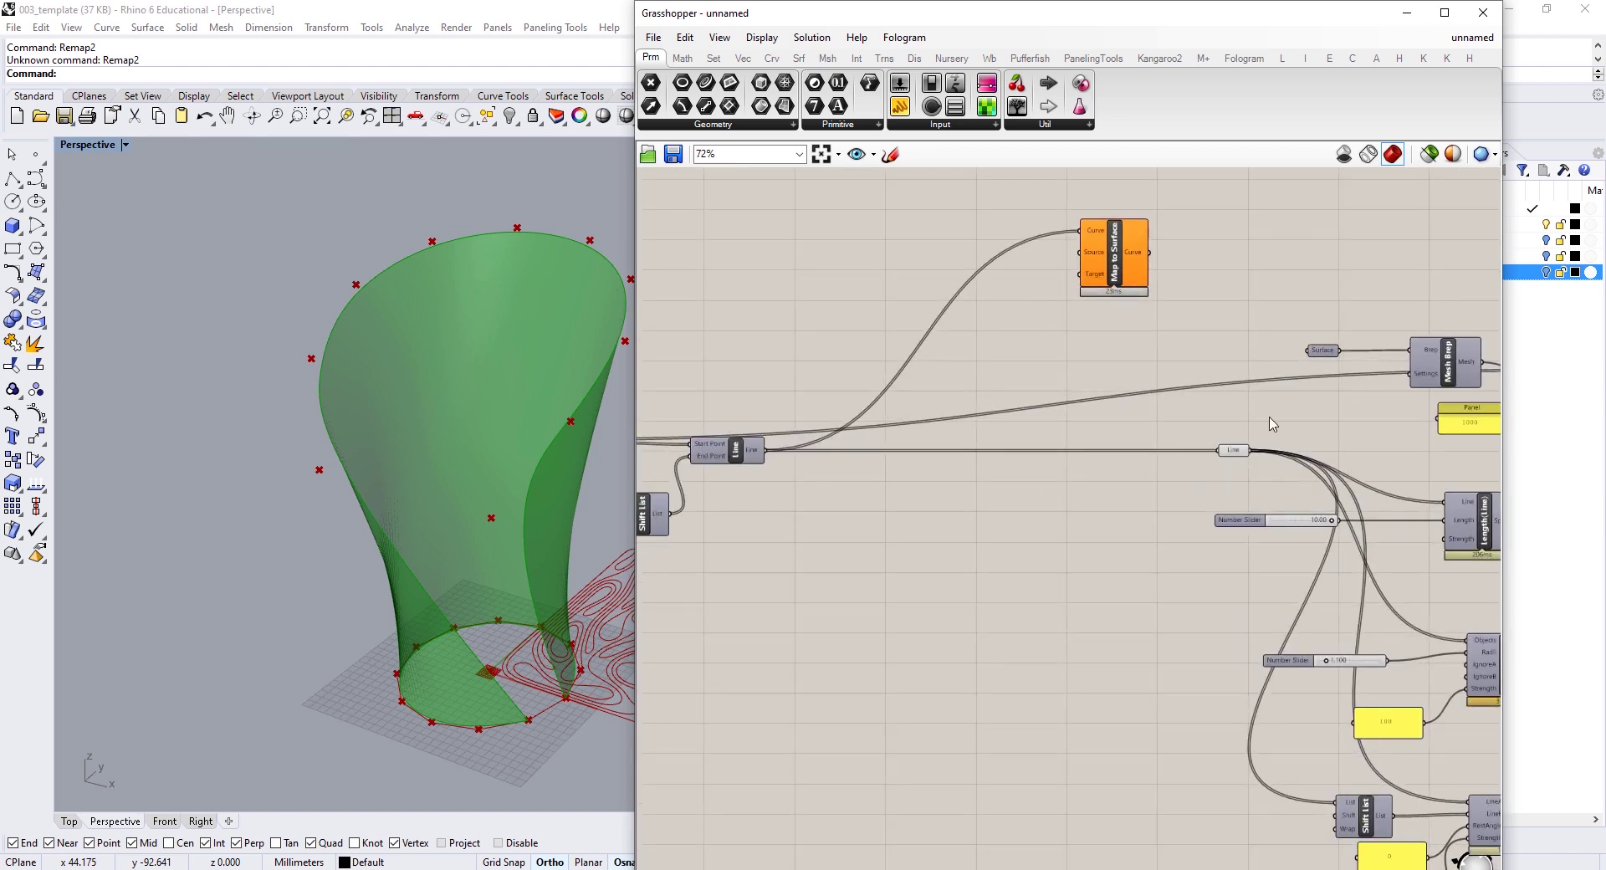
right_click_drag(1330, 359, 1288, 448)
left_click_drag(1292, 448, 1037, 349)
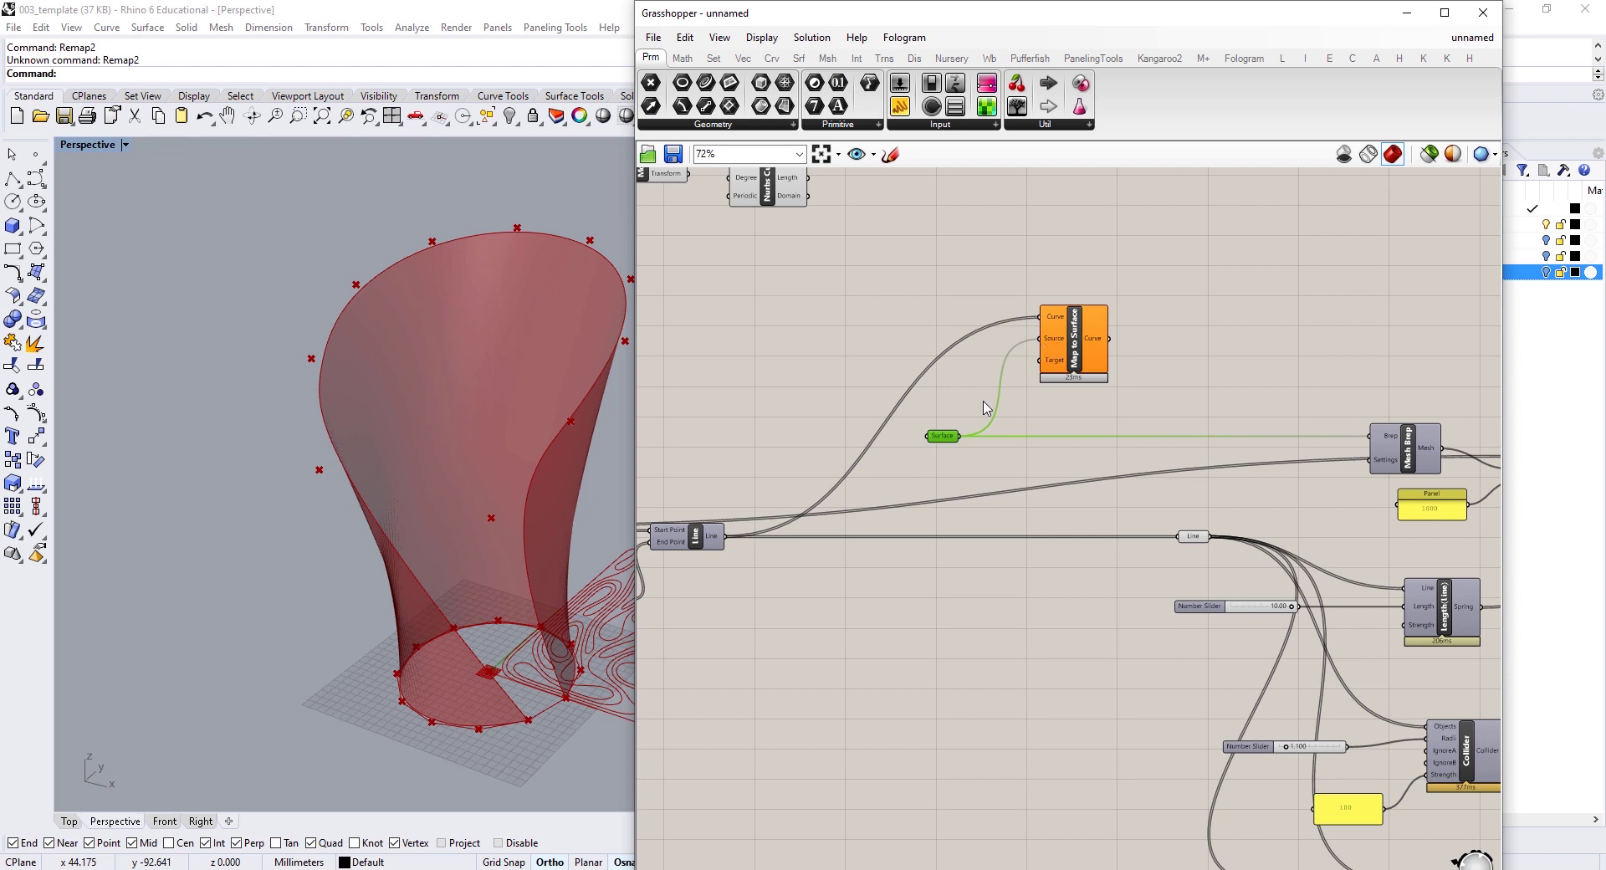
Step: Preview the Surface parameter briefly to check the flat source surface in the viewport, and hide it again
scroll(306, 451, "down", 6)
right_click(936, 435)
left_click(983, 468)
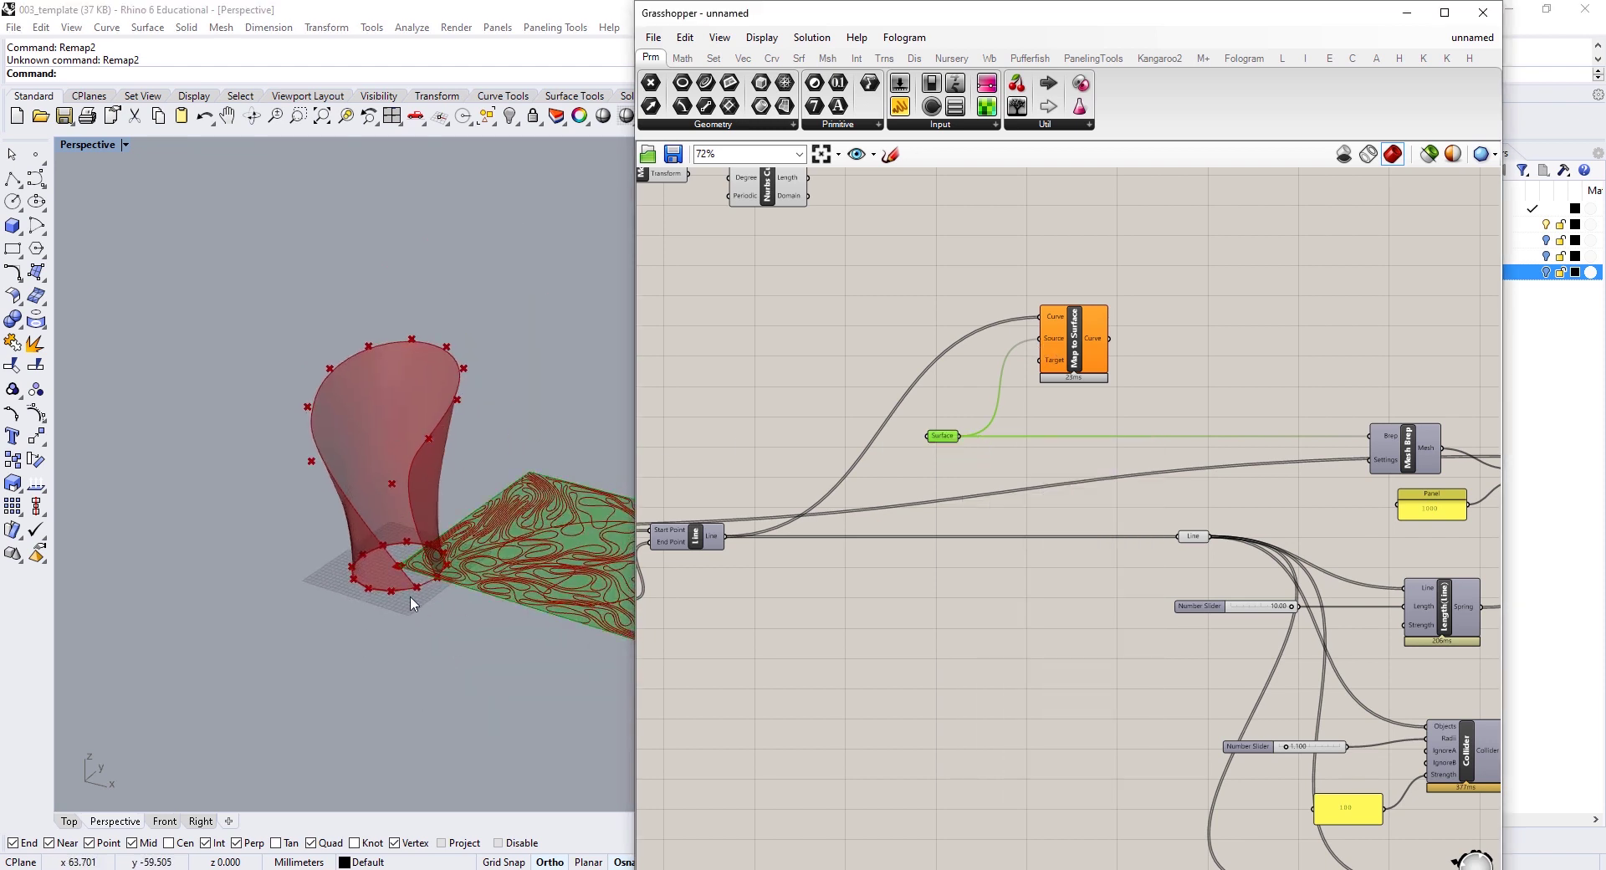
right_click(938, 435)
left_click(1006, 474)
scroll(1032, 390, "up", 3)
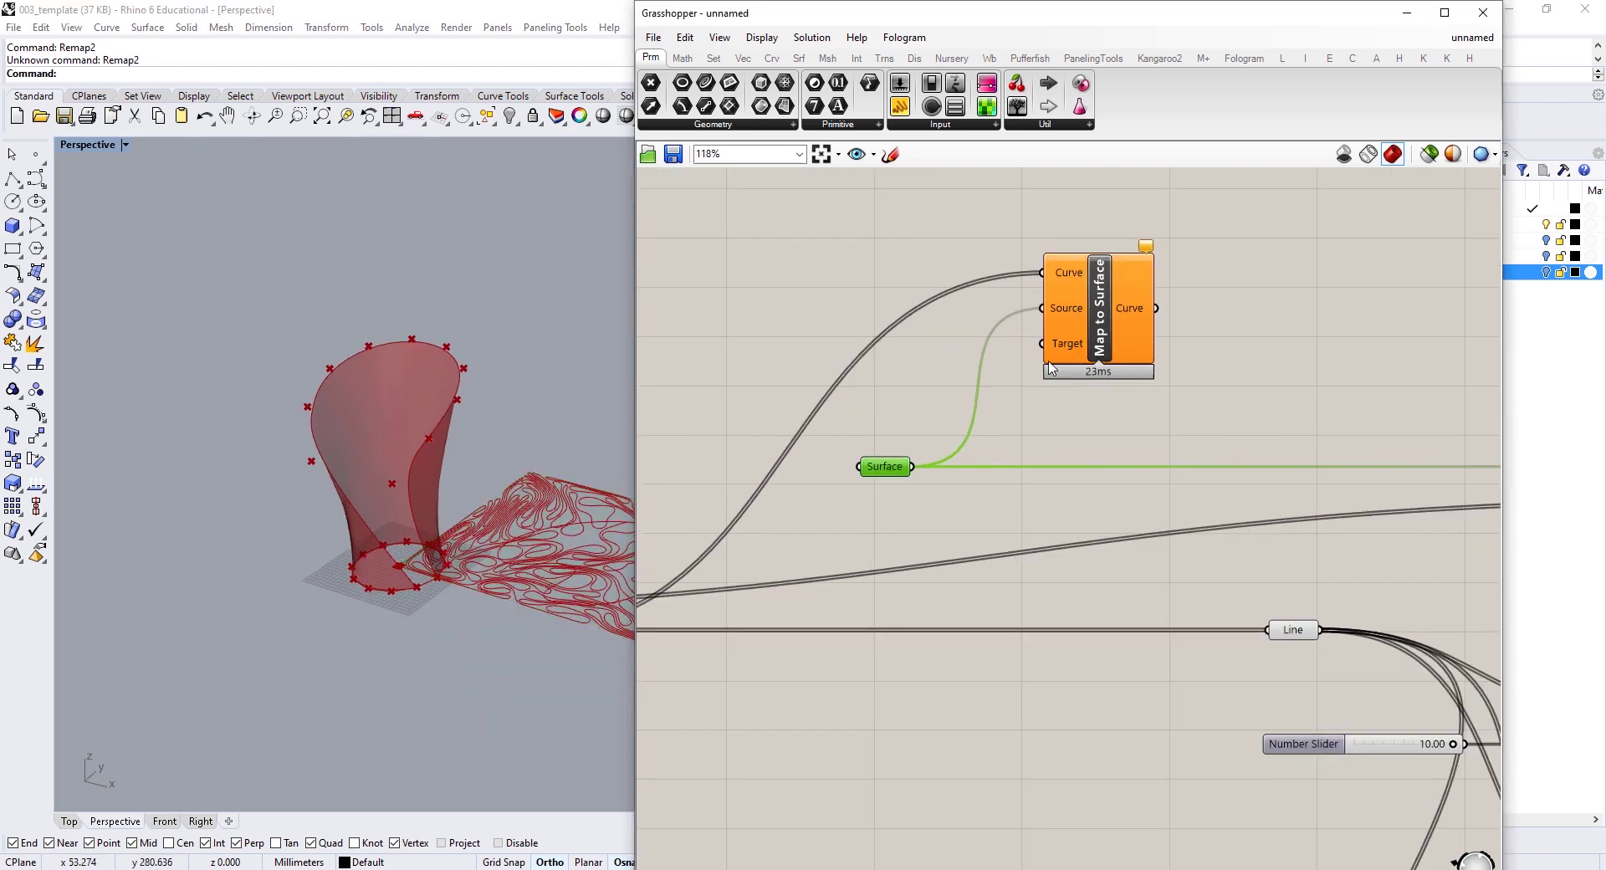
Step: Wire the Loft output into Map to Surface's Target input
scroll(1046, 368, "down", 2)
right_click_drag(1058, 342, 1114, 419)
left_click(696, 641)
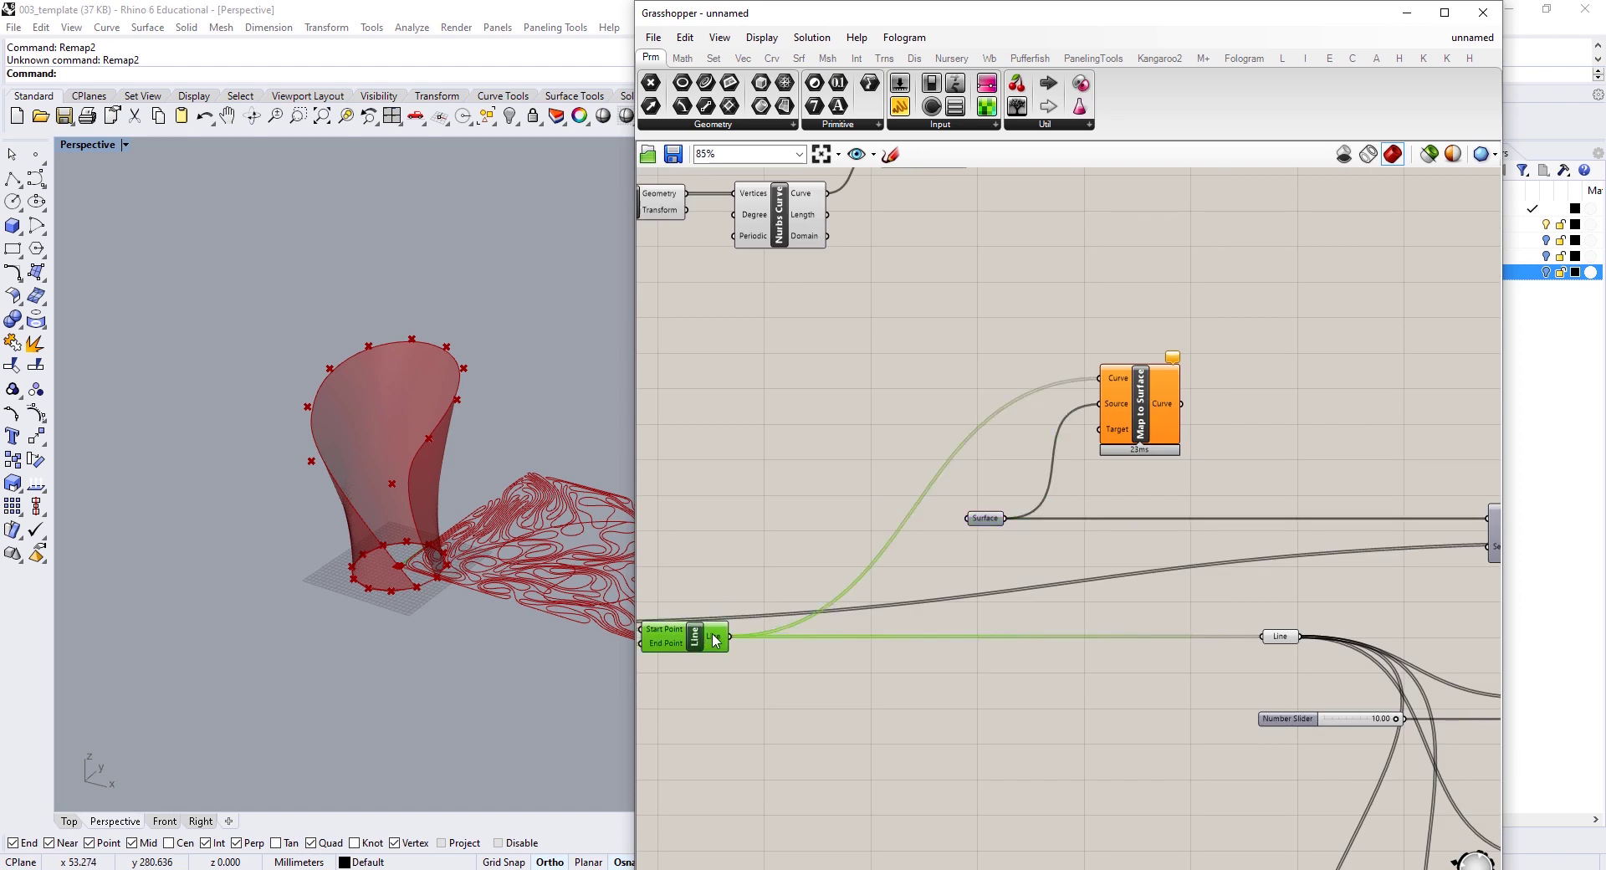
left_click(1430, 154)
left_click(1435, 157)
right_click_drag(1076, 299, 1076, 441)
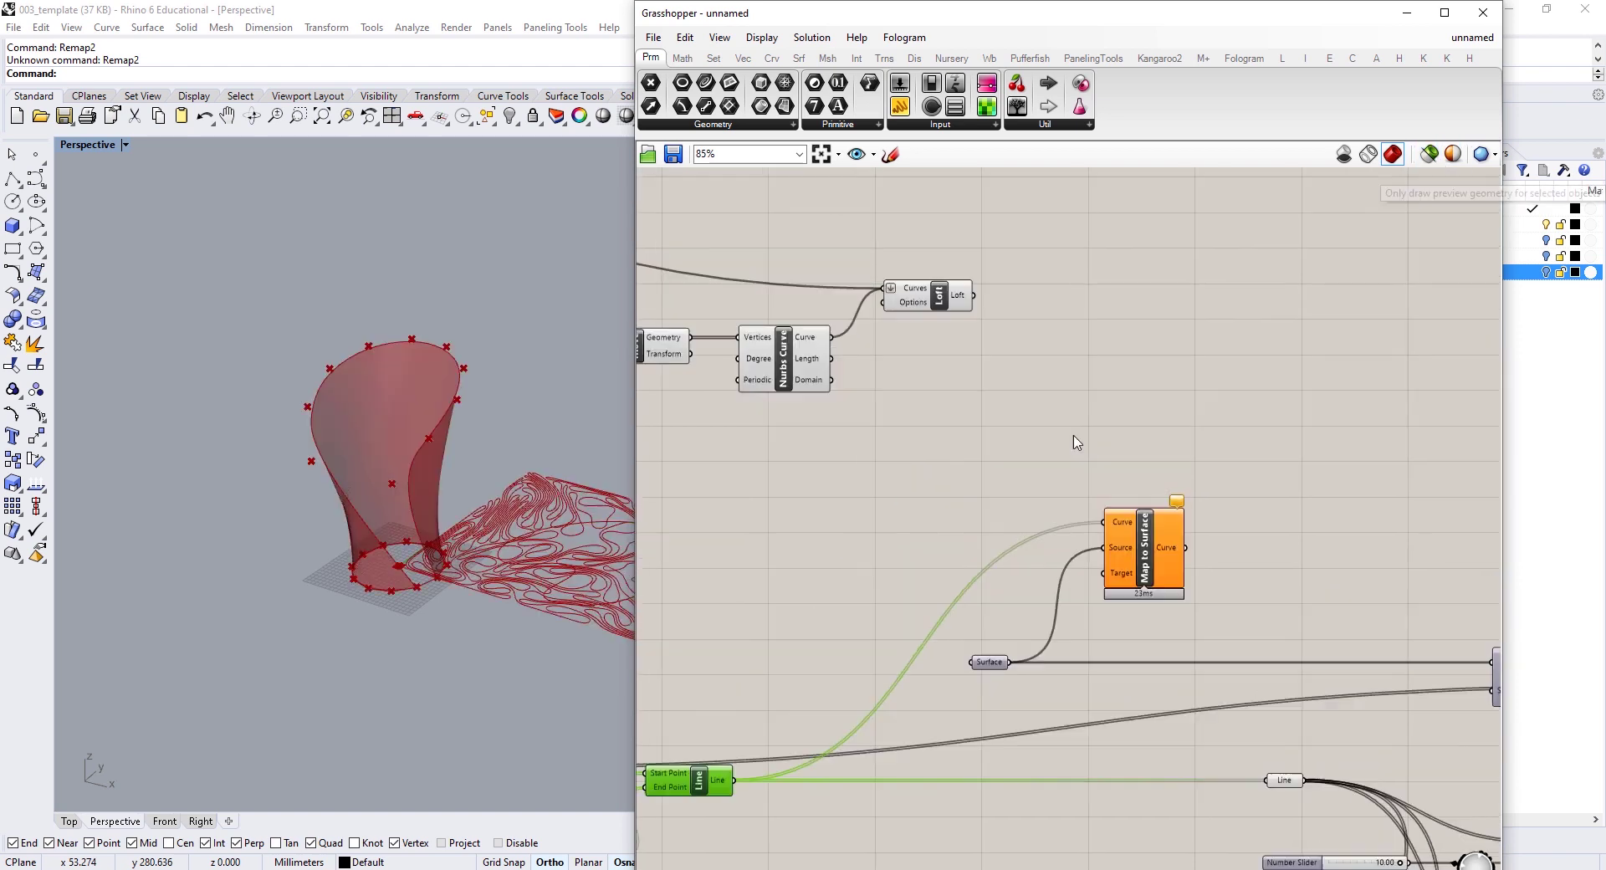
left_click_drag(968, 293, 1100, 572)
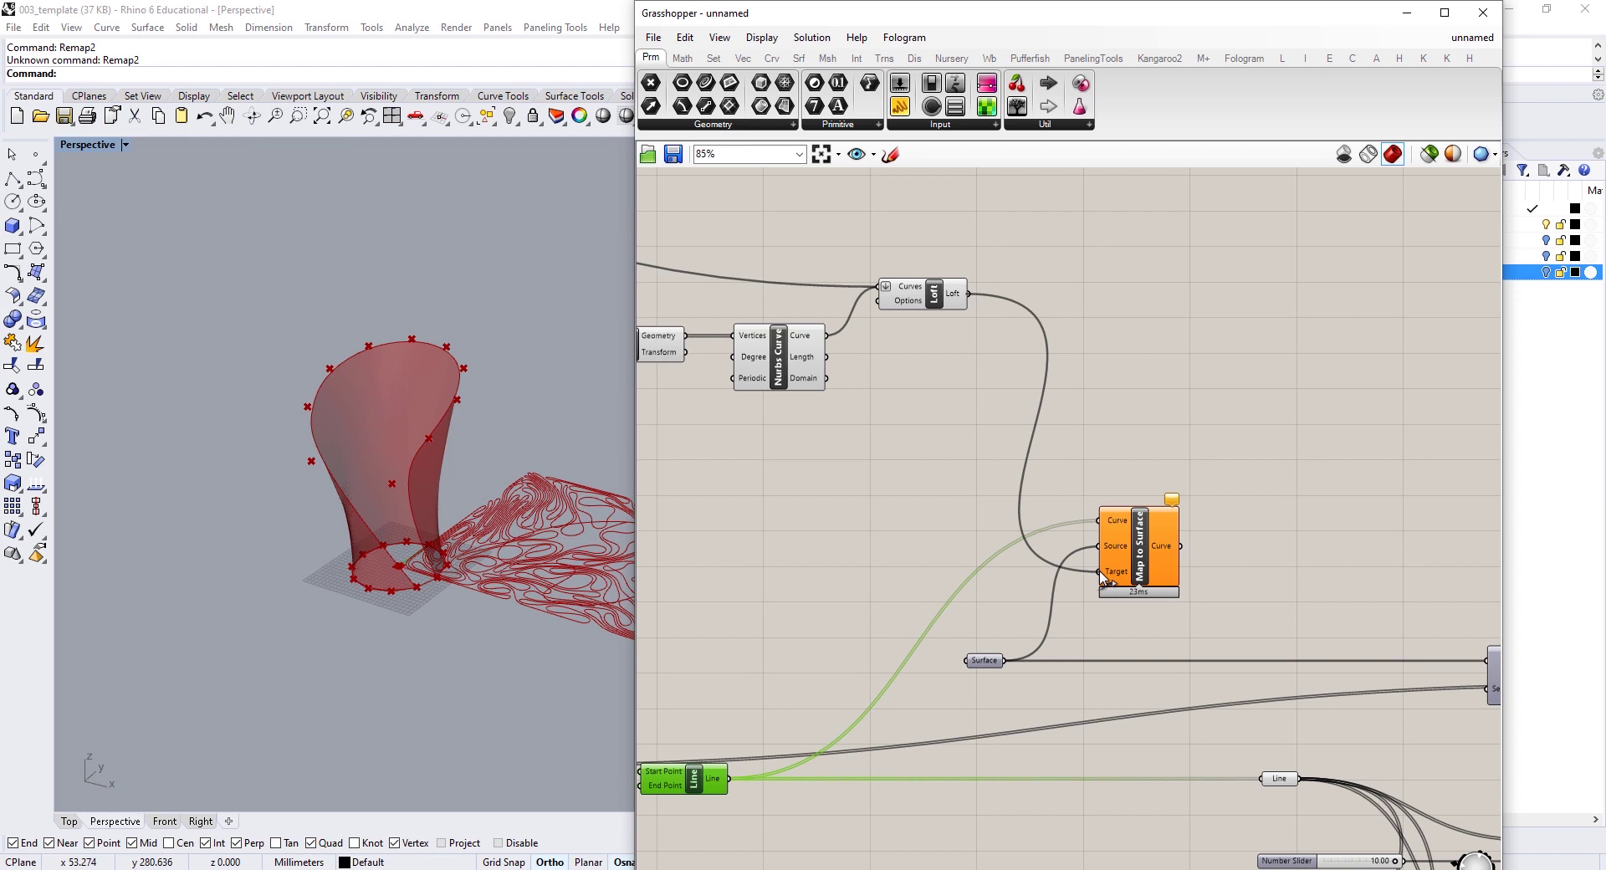
Step: Replace the Line parameter's input with the Curve output of Map to Surface
scroll(411, 478, "up", 6)
right_click_drag(412, 480, 380, 502)
right_click_drag(1221, 502, 1107, 380)
scroll(1104, 384, "down", 1)
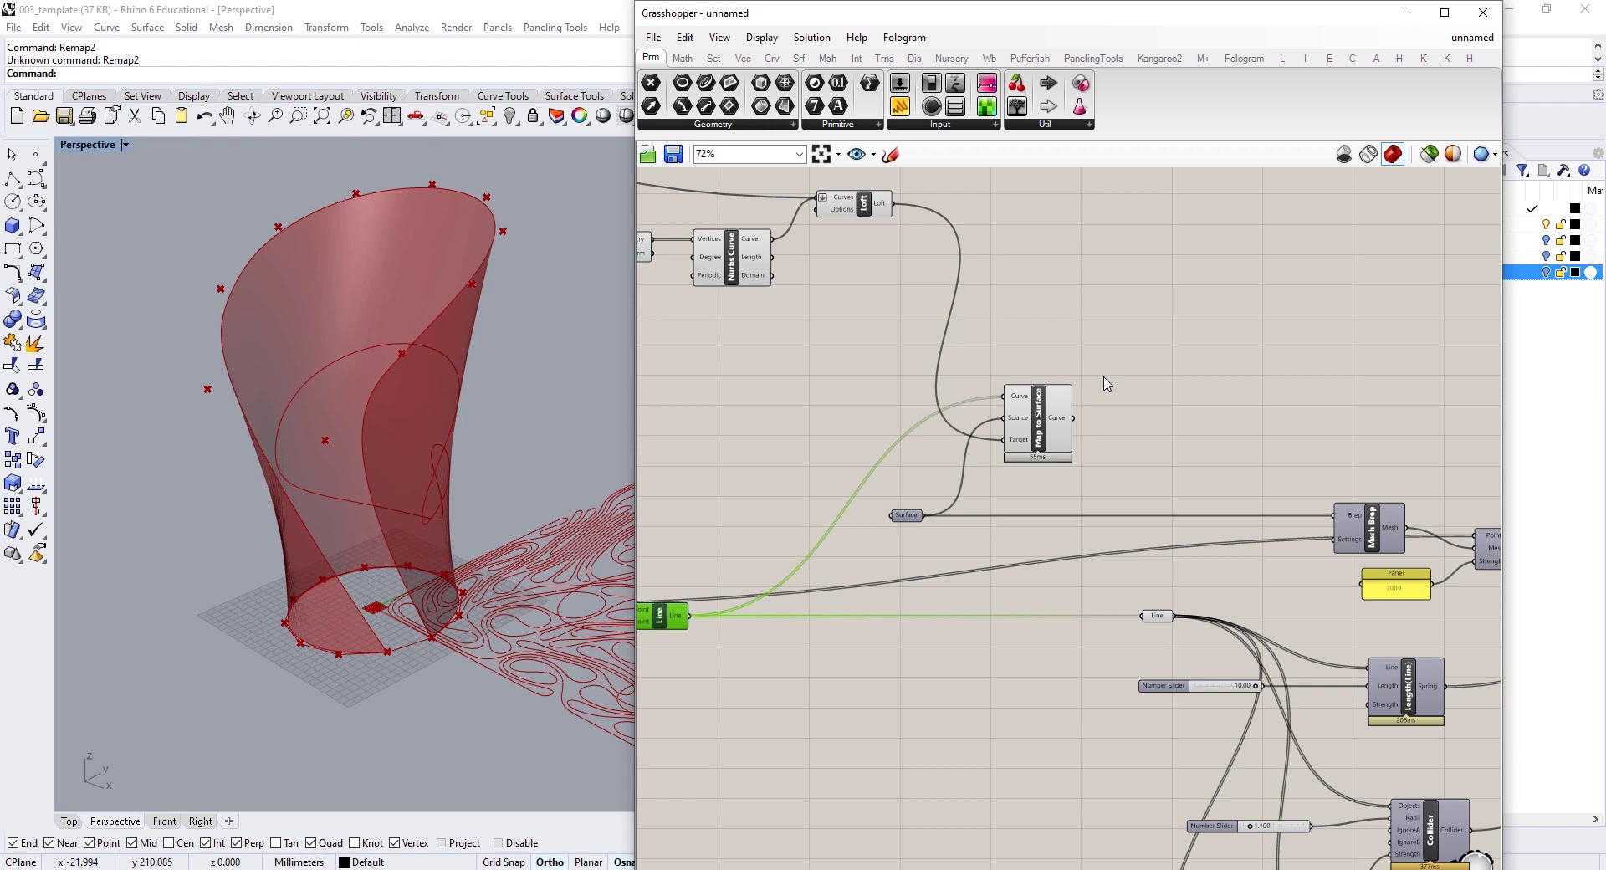
right_click_drag(1145, 439, 1021, 349)
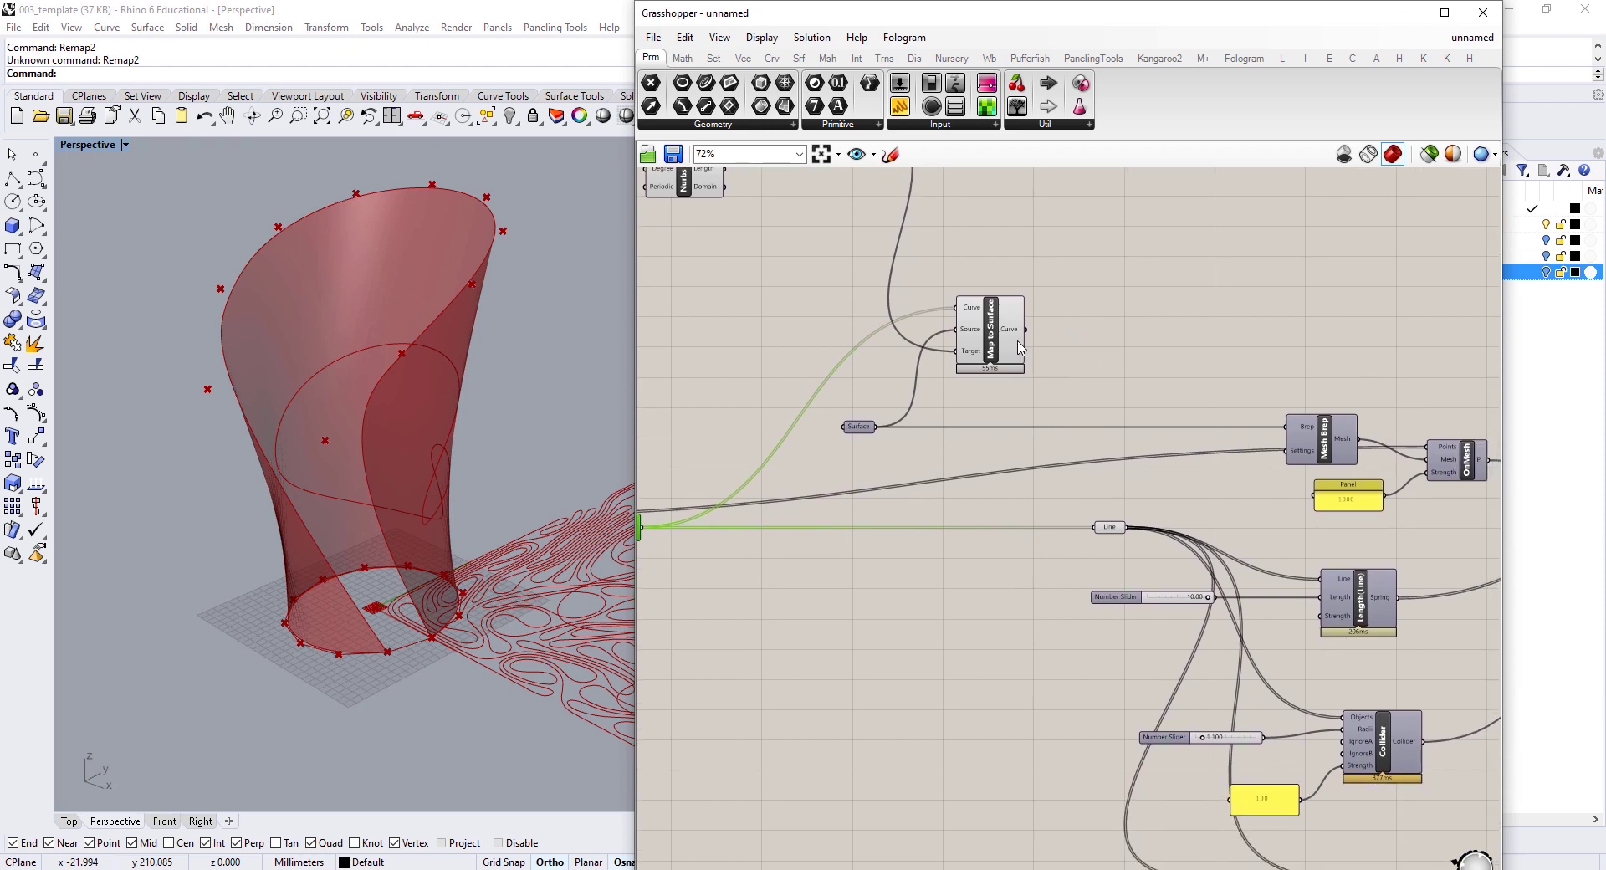
left_click(1108, 528)
left_click(1056, 444)
left_click_drag(1024, 329, 1097, 529)
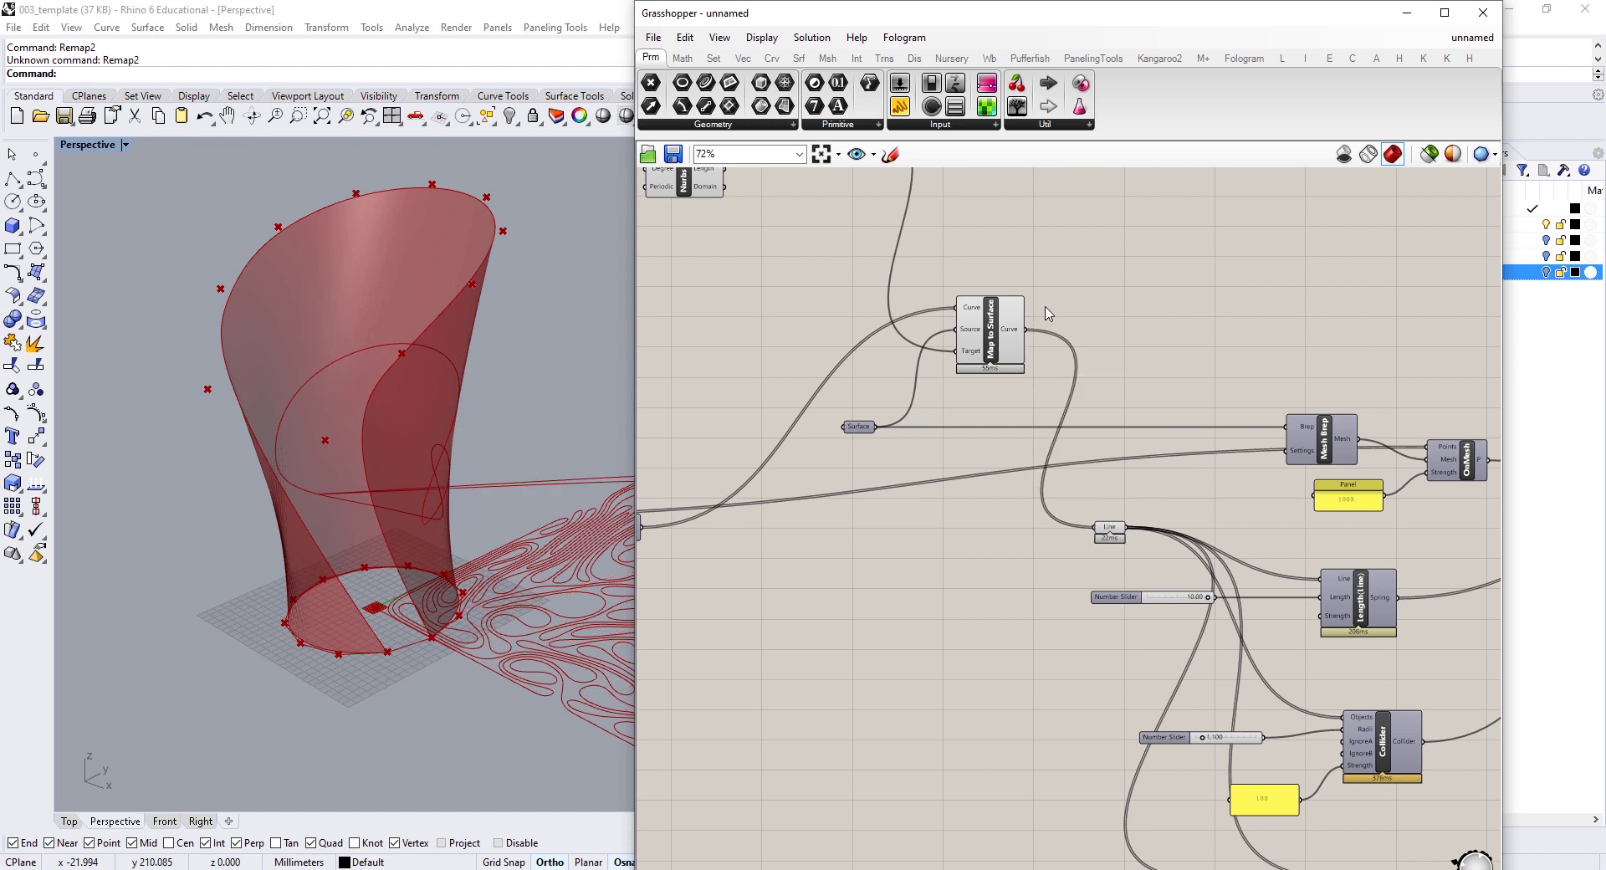
Step: Feed the Loft output into Mesh Brep's Brep input, and place the Surface parameter directly beside Map to Surface's Source input
left_click(992, 326)
right_click_drag(499, 445, 440, 505)
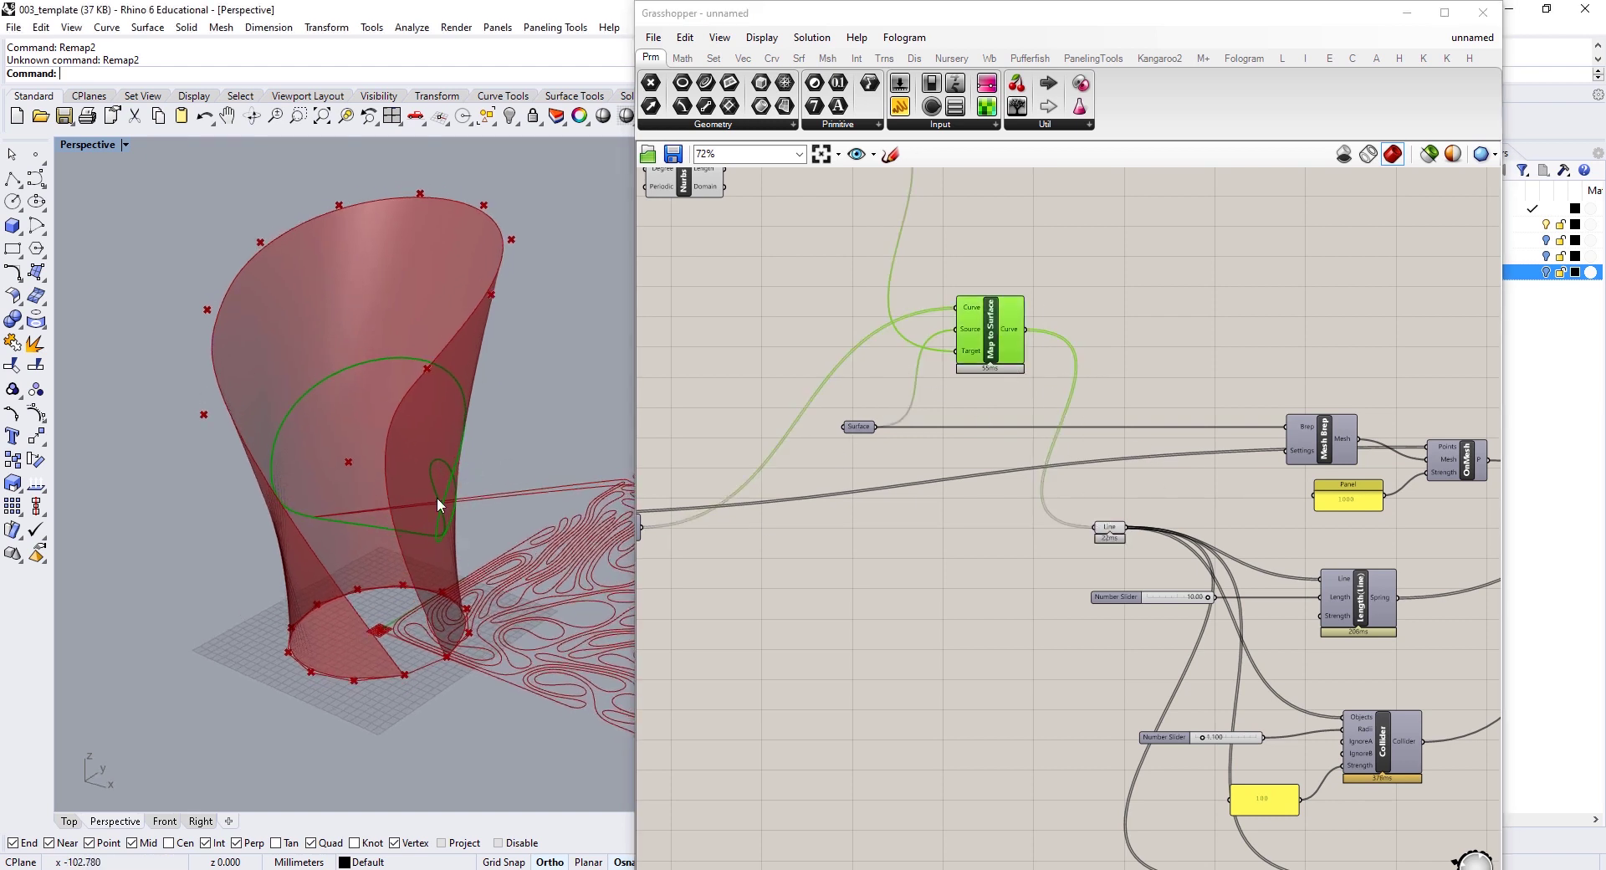
right_click_drag(1166, 387, 1096, 533)
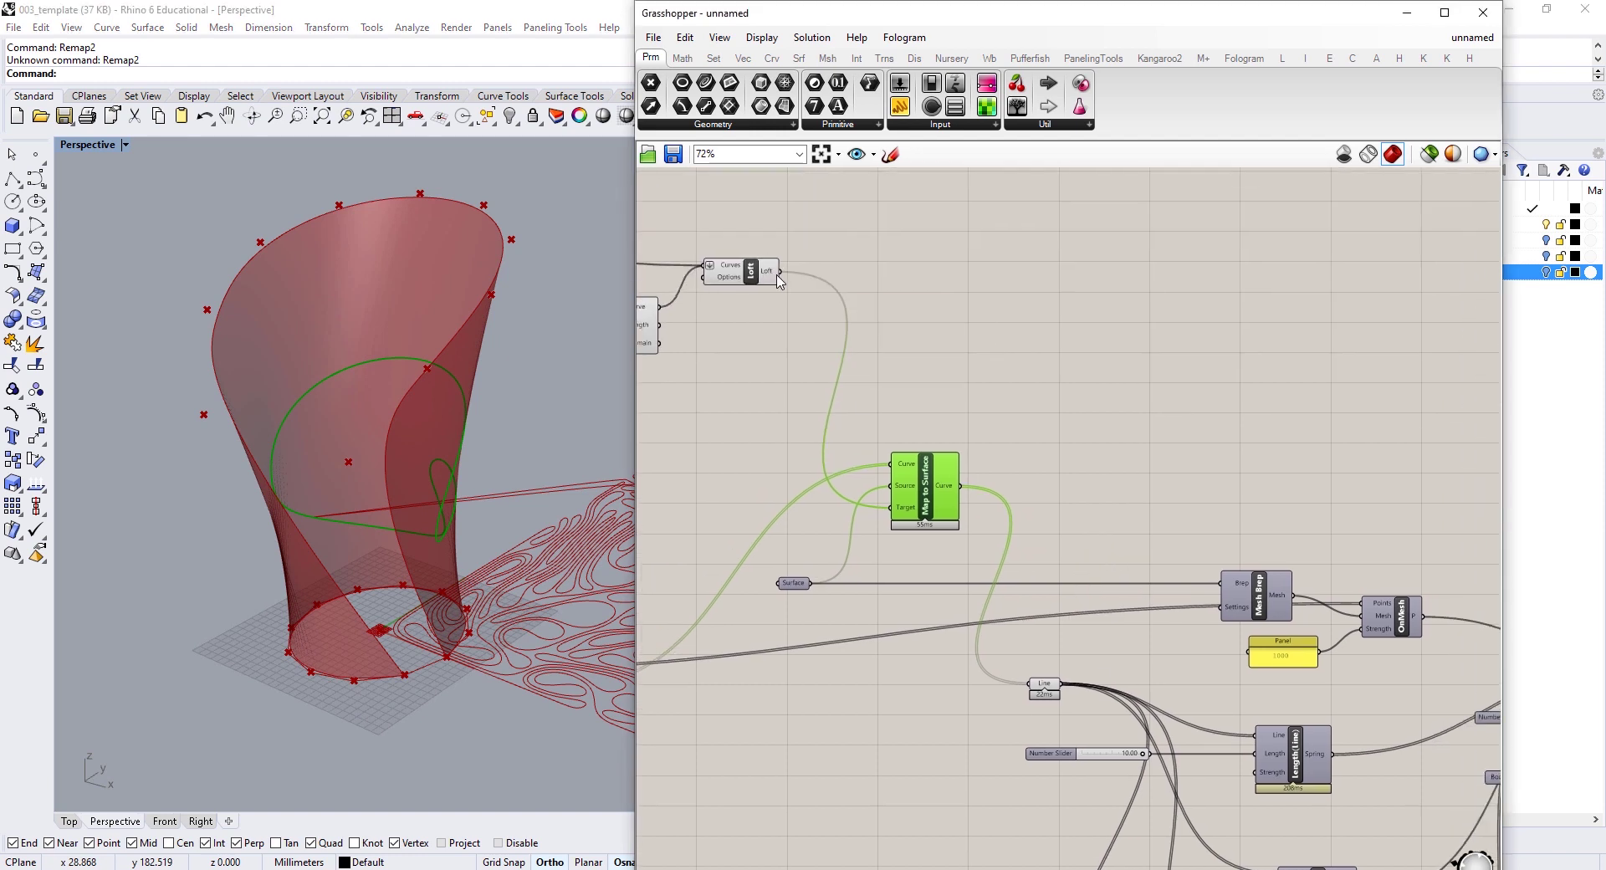
left_click_drag(861, 334, 1223, 583)
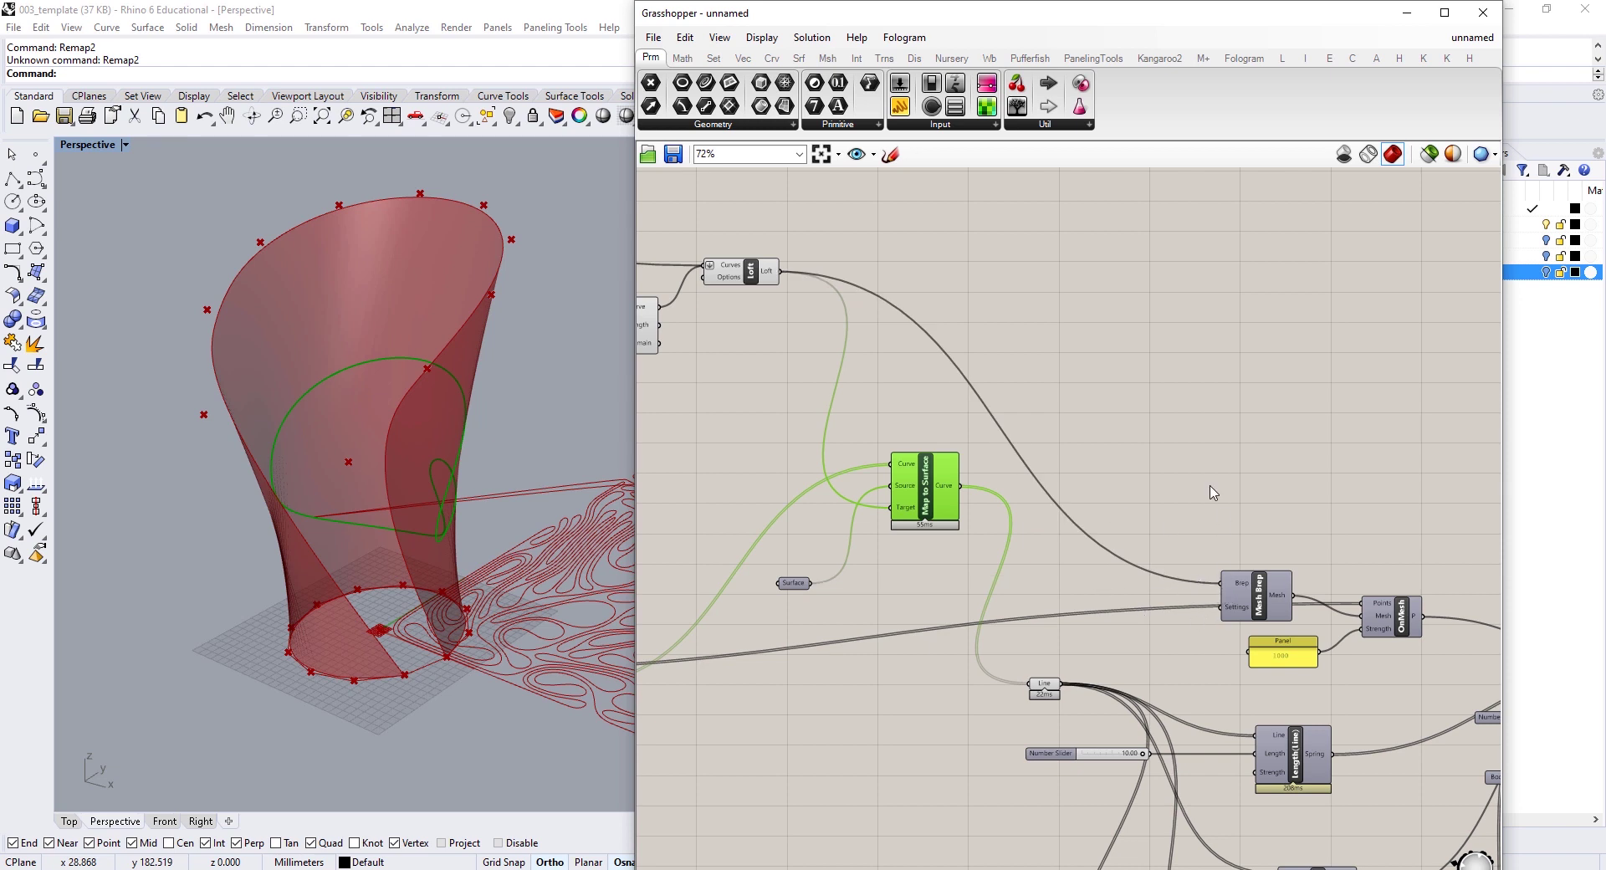
right_click_drag(925, 549, 1078, 530)
left_click_drag(950, 562, 919, 470)
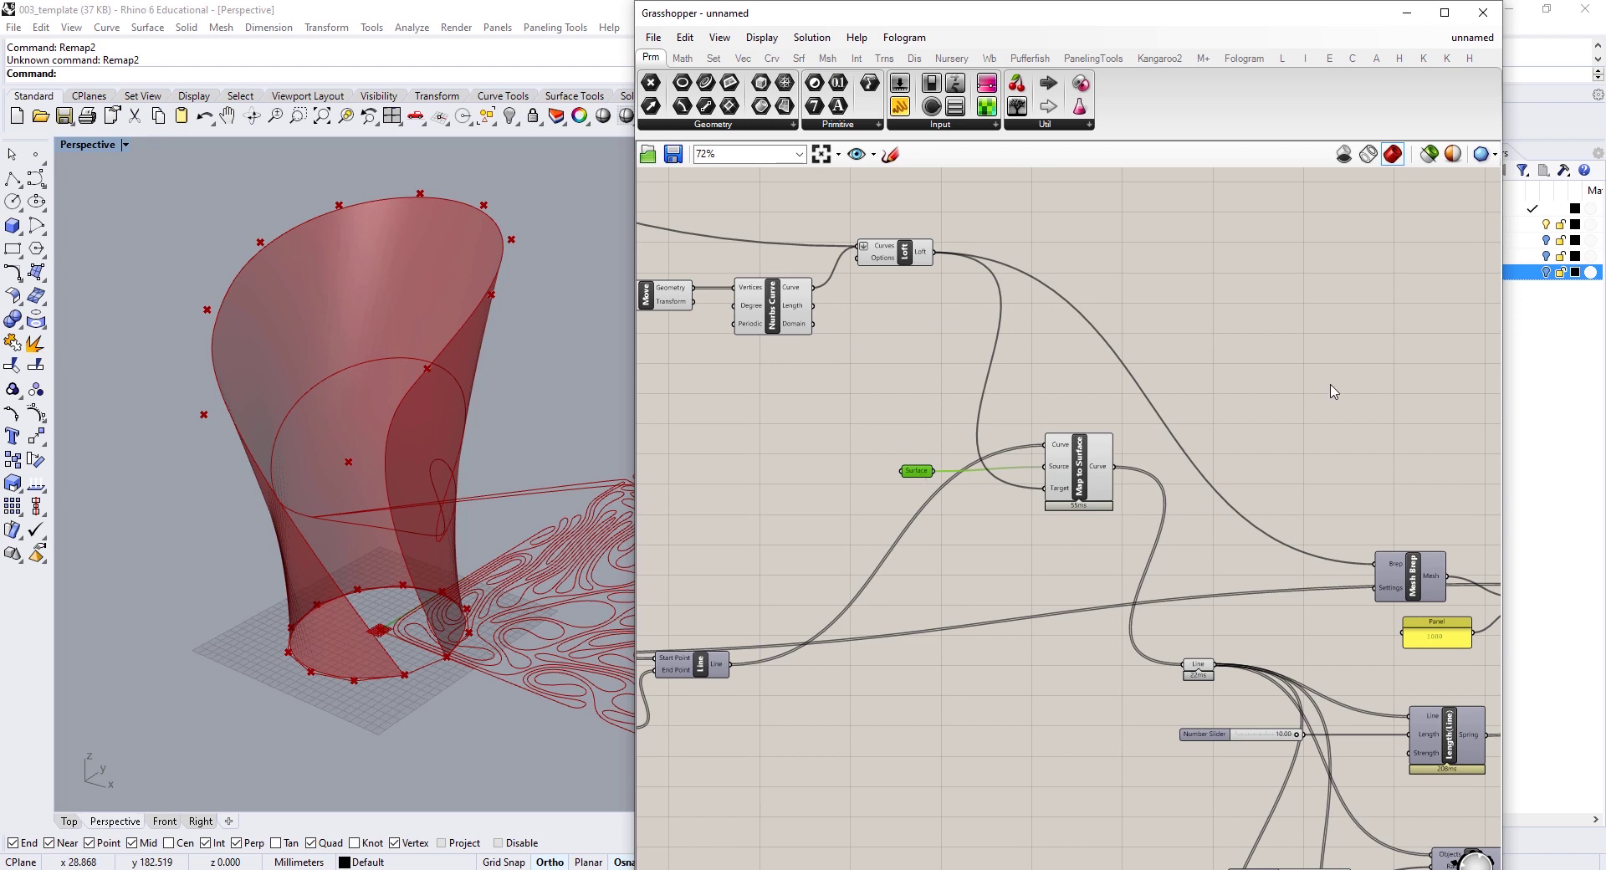
Step: Turn off the preview of the components upstream of the Loft, and reset the Bouncy Solver with its button
scroll(1112, 393, "down", 5)
left_click_drag(1254, 302, 636, 625)
scroll(1372, 468, "down", 3)
left_click_drag(733, 262, 1174, 496, "shift")
right_click(993, 309)
left_click(1045, 334)
right_click_drag(1416, 479, 1085, 447)
scroll(1171, 510, "up", 8)
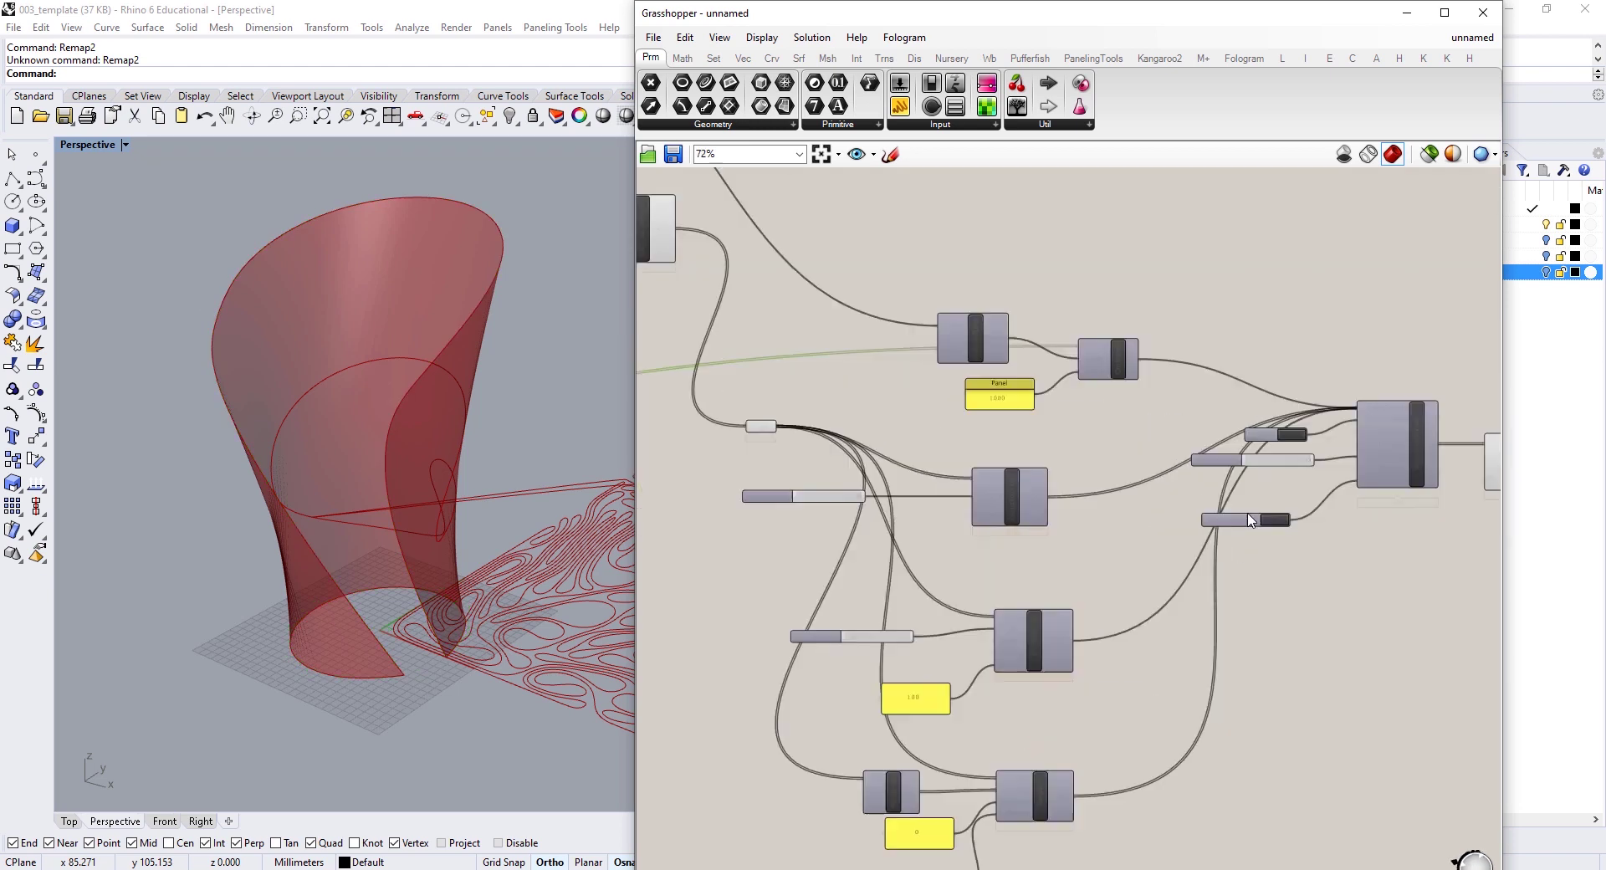
left_click(1304, 429)
scroll(502, 530, "up", 3)
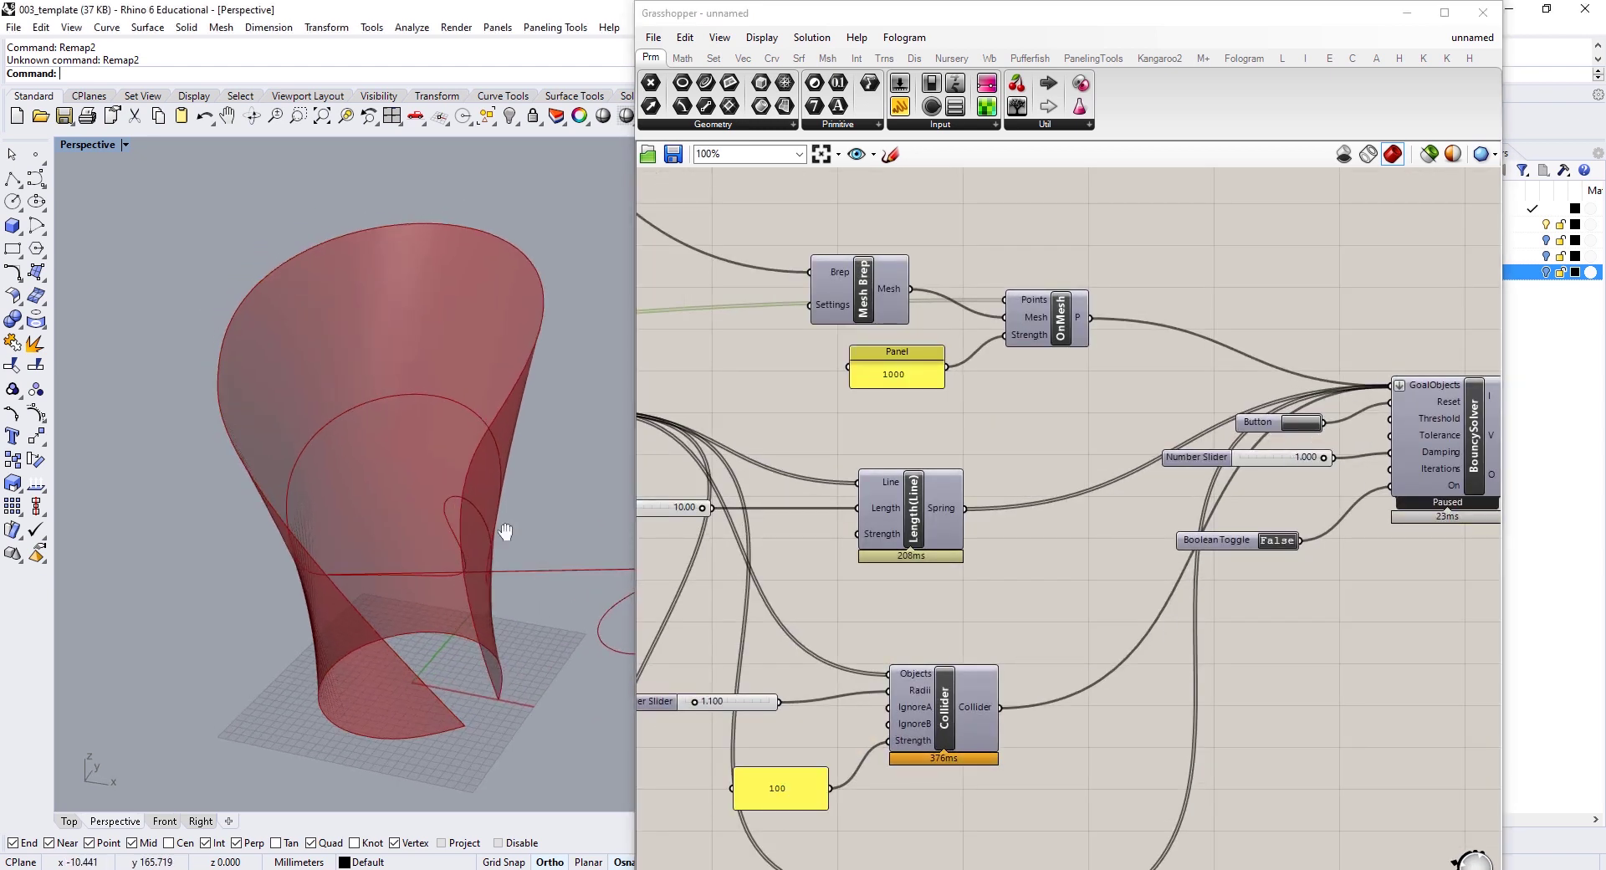
Step: Add an End Points component beside Map to Surface and wire the mapped Curve output into it
right_click_drag(1192, 511, 1323, 519)
scroll(1322, 519, "down", 4)
right_click_drag(964, 517, 1208, 509)
scroll(1208, 507, "up", 2)
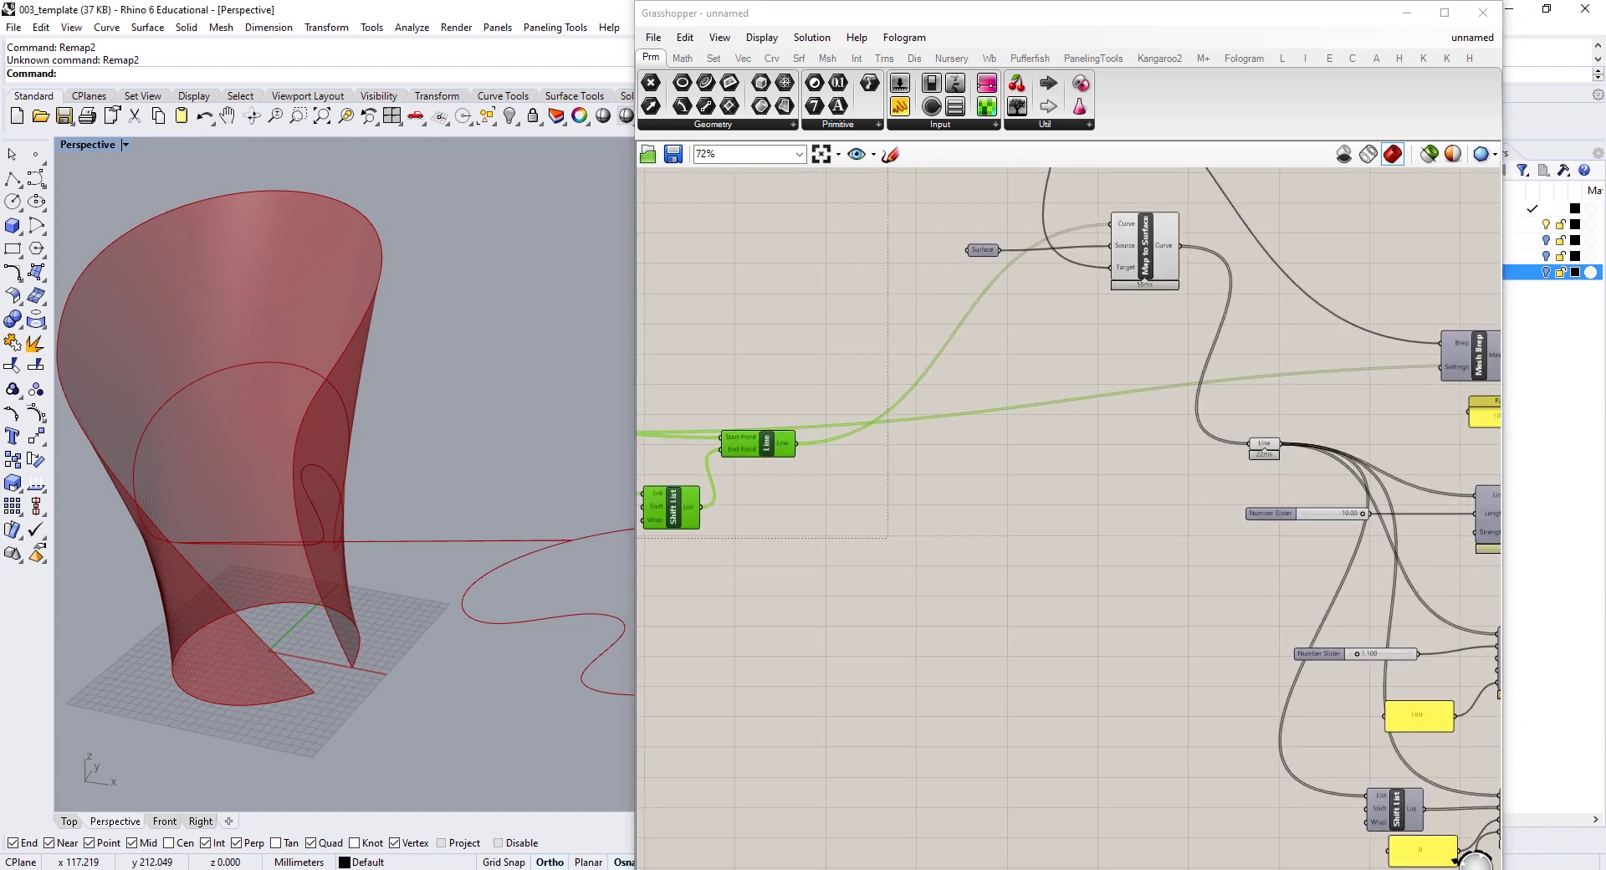
right_click_drag(1082, 446, 1149, 466)
scroll(1149, 466, "down", 2)
right_click_drag(979, 489, 761, 540)
scroll(1019, 499, "up", 2)
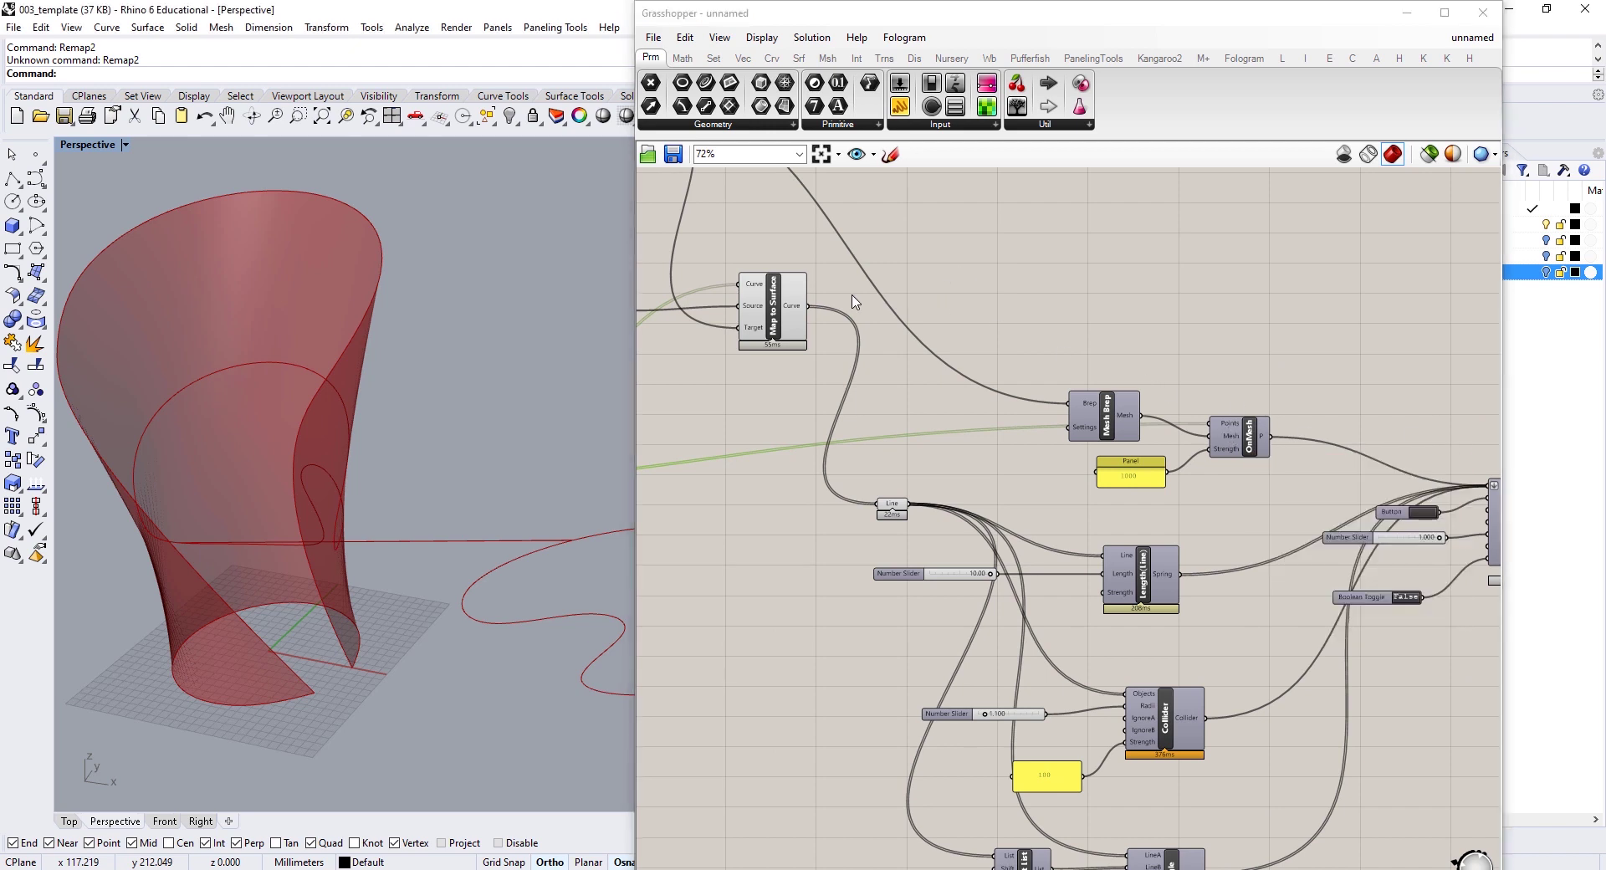
left_click(1003, 288)
double_click(967, 299)
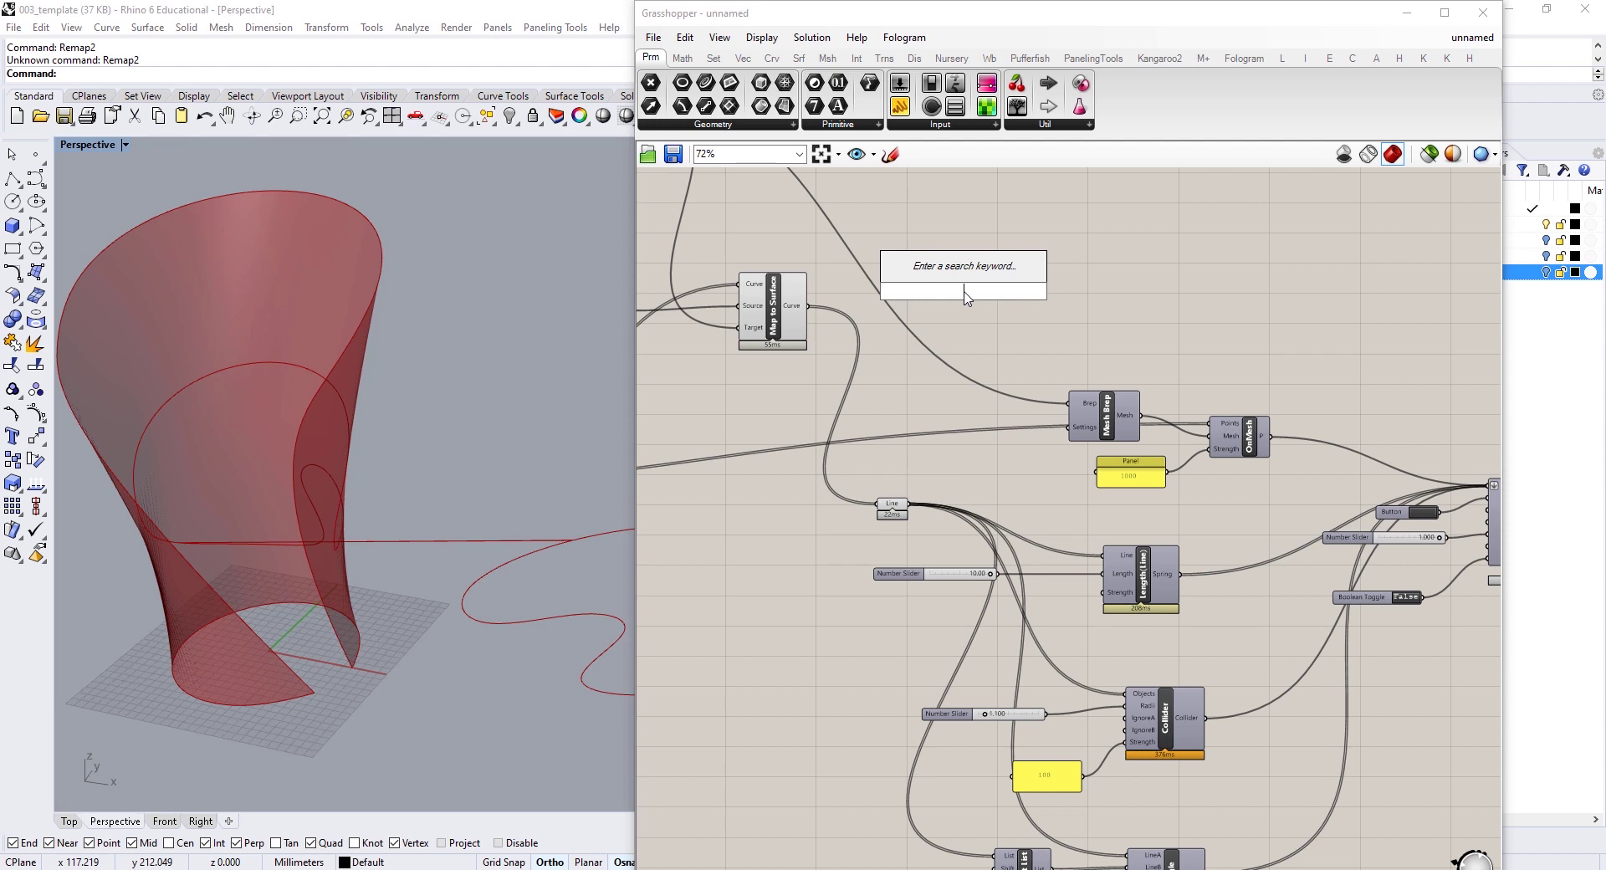
type("end")
left_click(938, 277)
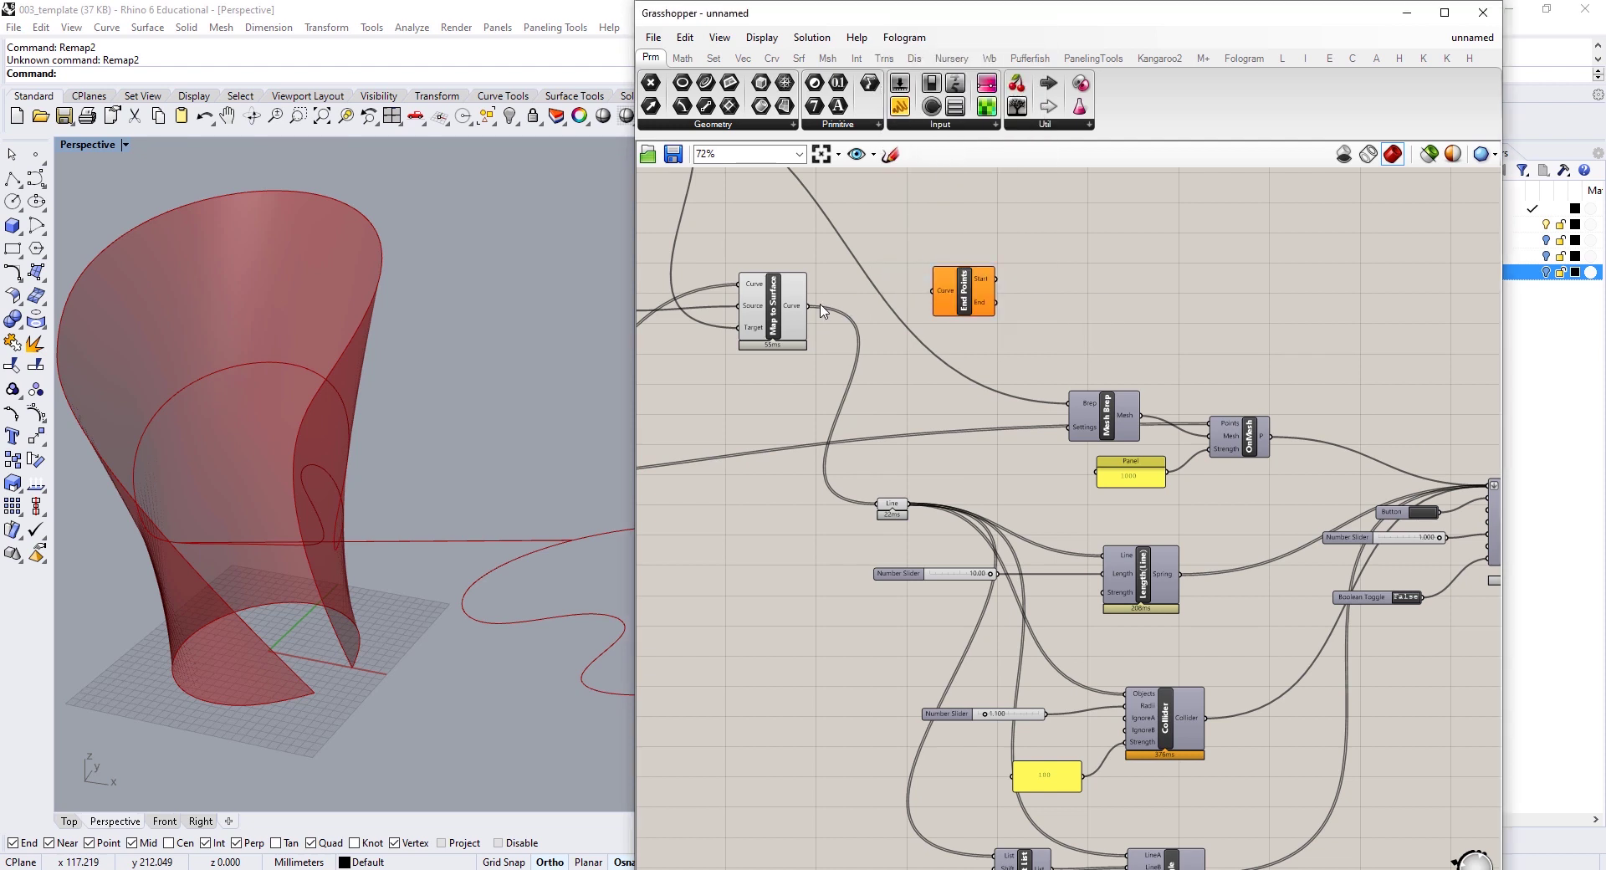
left_click_drag(936, 293, 917, 311)
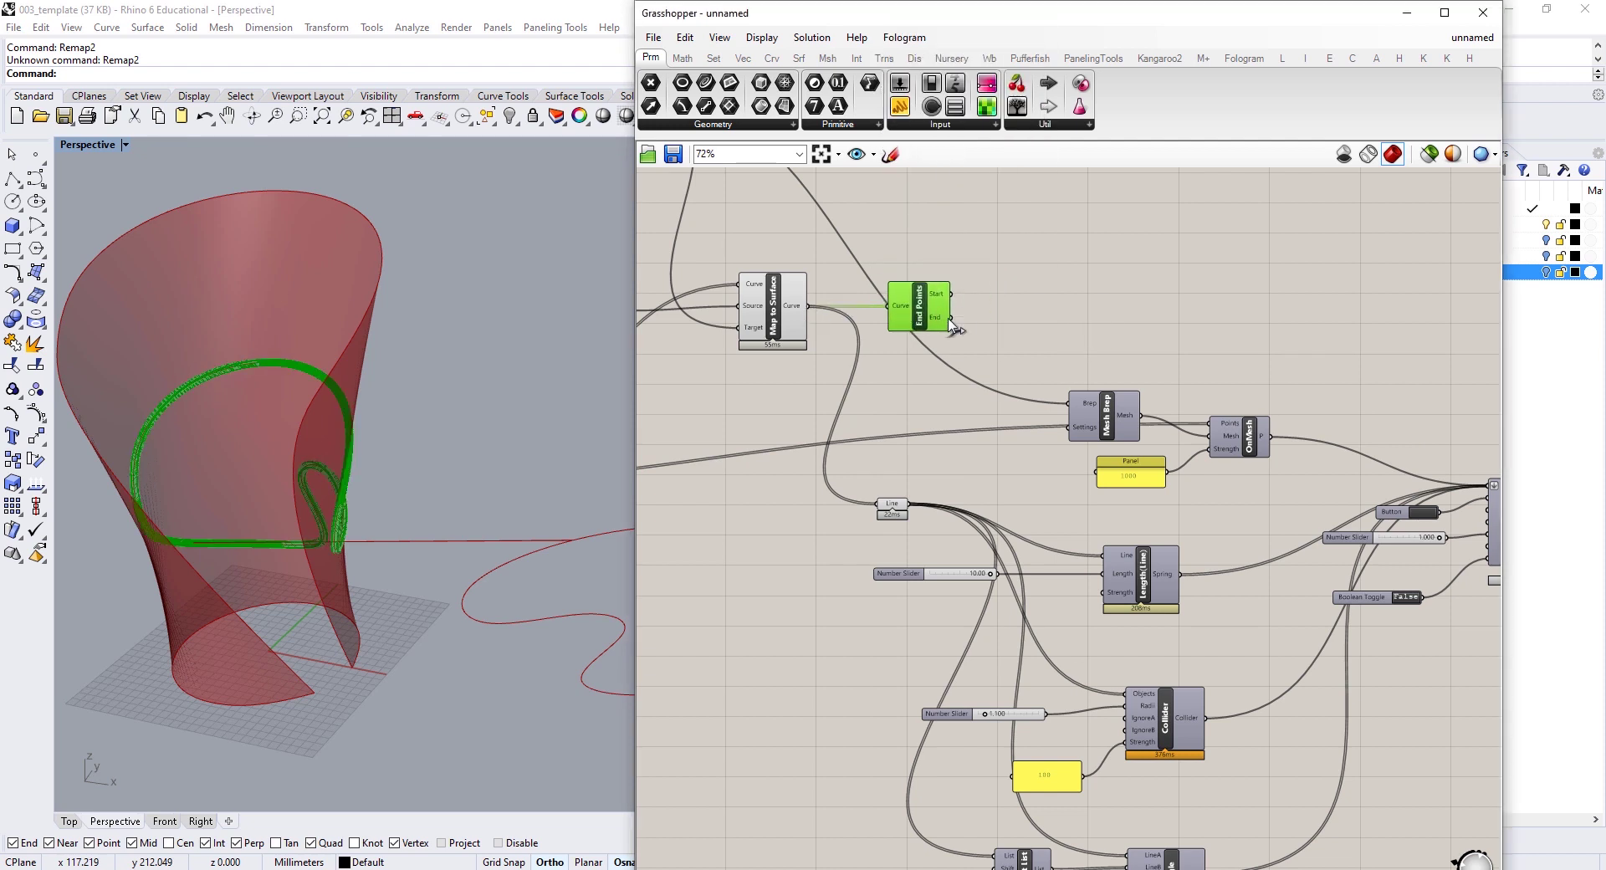
Step: Wire the End output of End Points into OnMesh's Points input, and turn off the End Points preview
right_click_drag(1366, 492, 1169, 447)
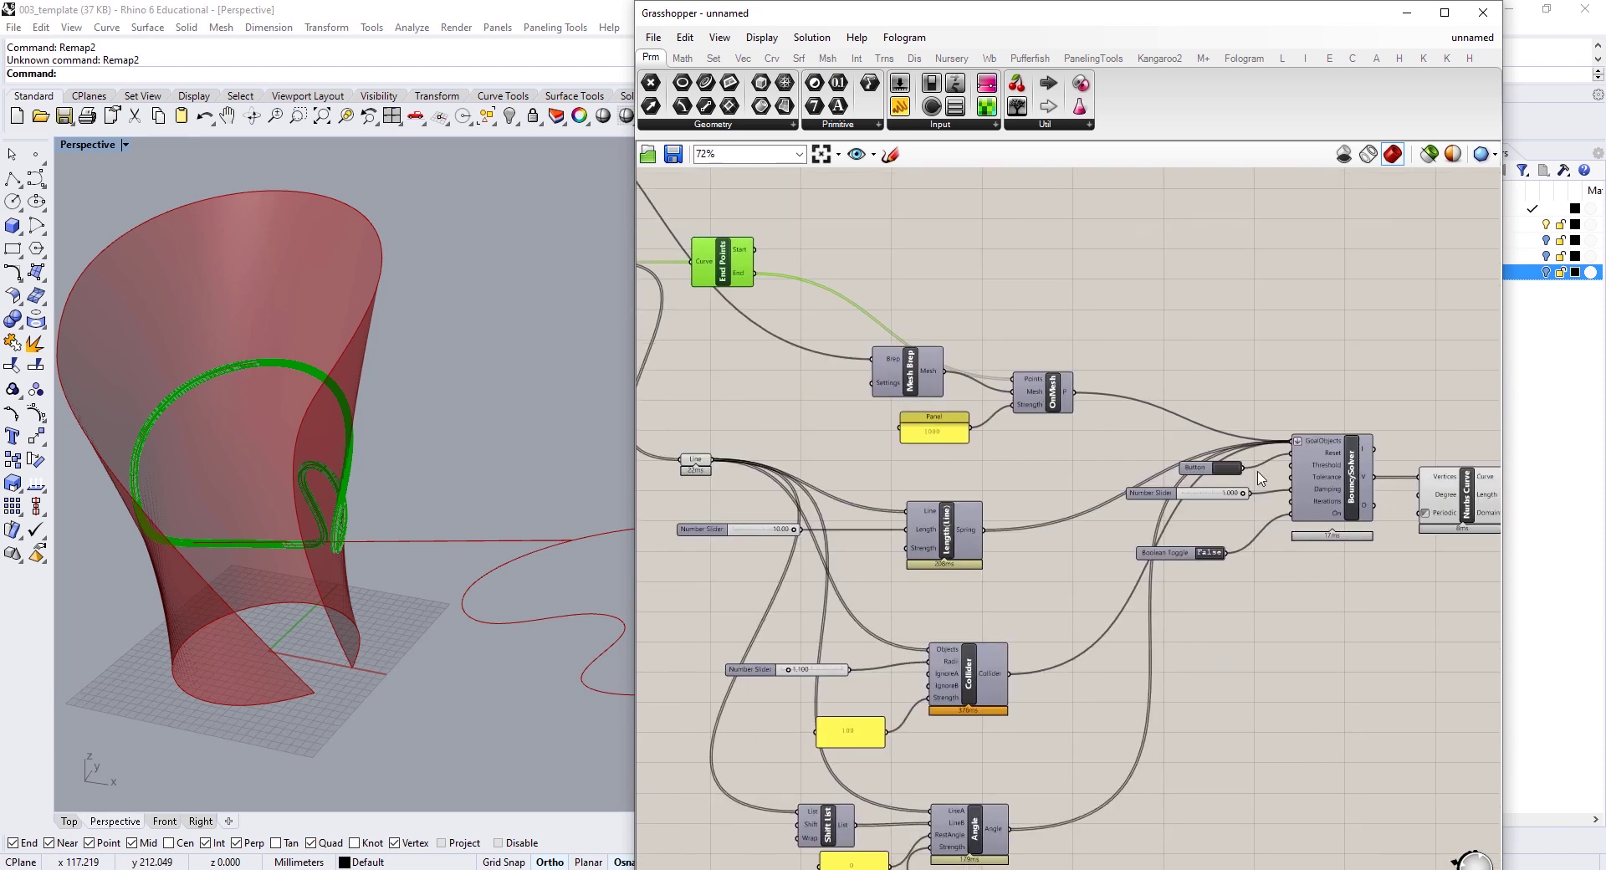
right_click_drag(899, 233, 1197, 469)
right_click(1032, 298)
left_click(1079, 326)
Step: Turn off the previews of Map to Surface and the Line parameter feeding the goals
scroll(1203, 347, "down", 1)
right_click_drag(875, 352, 901, 344)
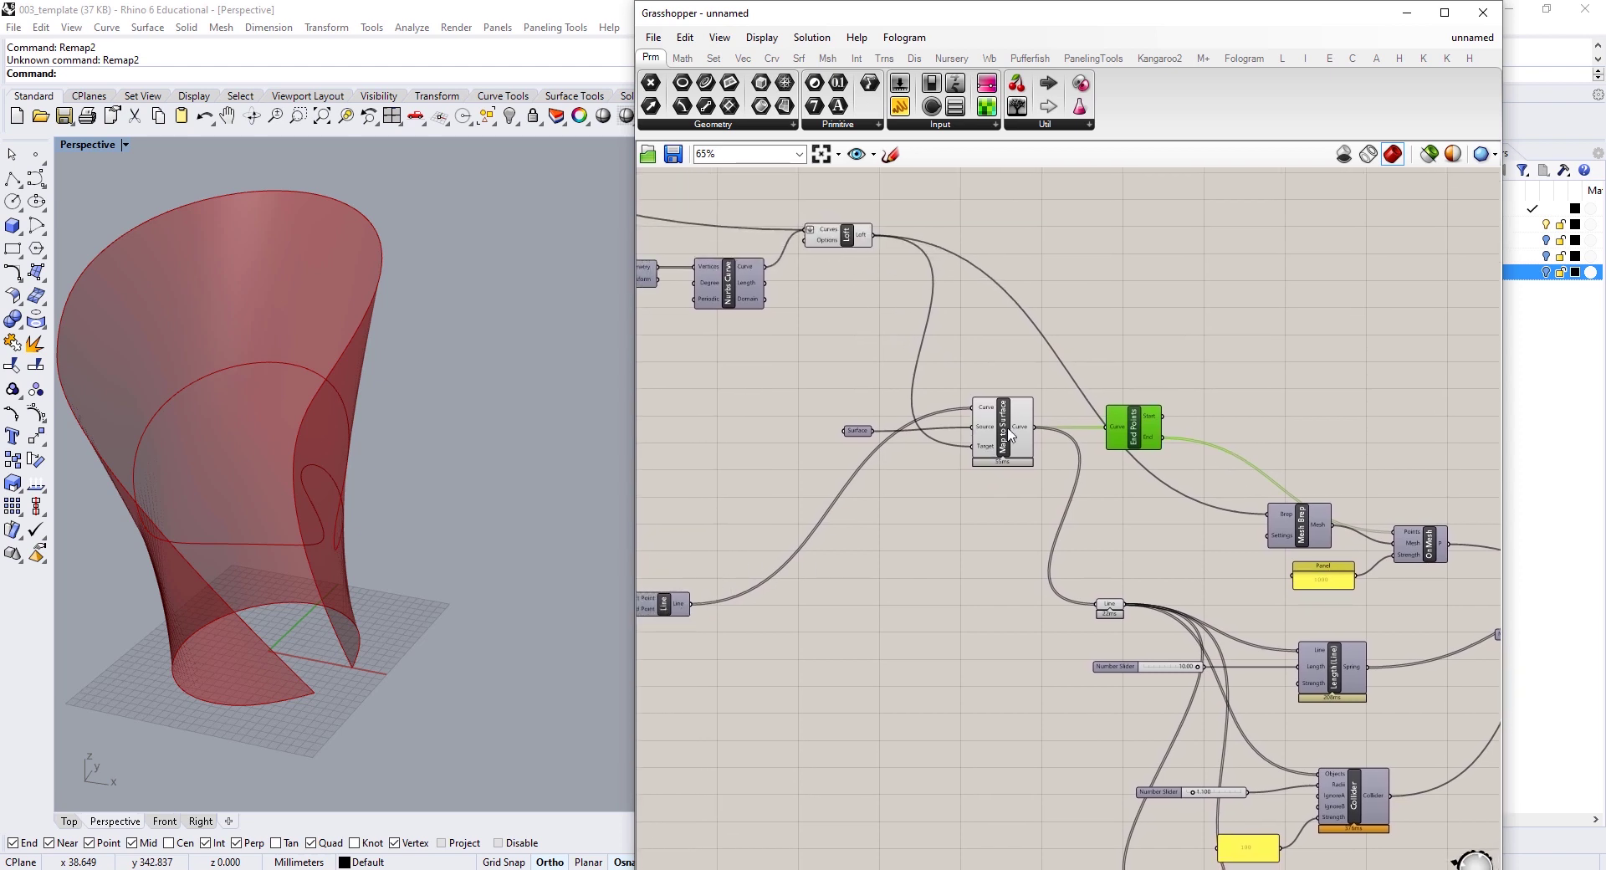
left_click_drag(839, 501, 799, 556)
left_click_drag(1086, 284, 962, 445)
middle_click(1090, 227)
left_click(1158, 261)
right_click_drag(1152, 484, 1131, 444)
right_click_drag(1274, 501, 1038, 373)
left_click(861, 440)
middle_click(920, 380)
left_click(961, 397)
Step: Run the growth simulation on the lofted surface with the Boolean Toggle at True, and pause it by setting the toggle to False
right_click_drag(1407, 481, 1144, 453)
scroll(1145, 459, "up", 2)
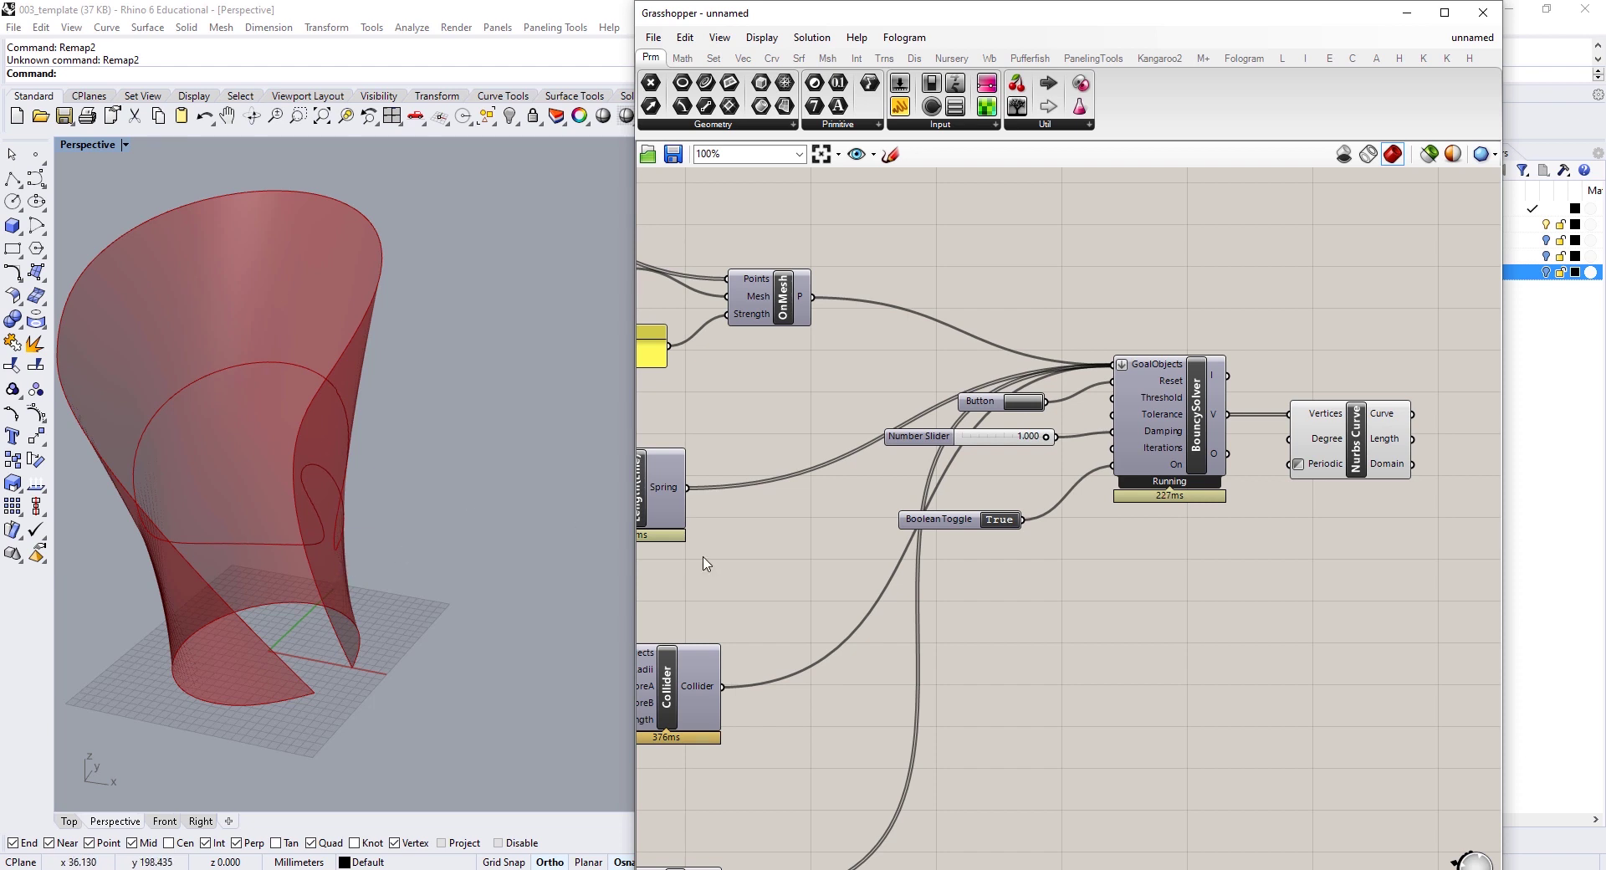
right_click_drag(472, 534, 471, 535, "shift")
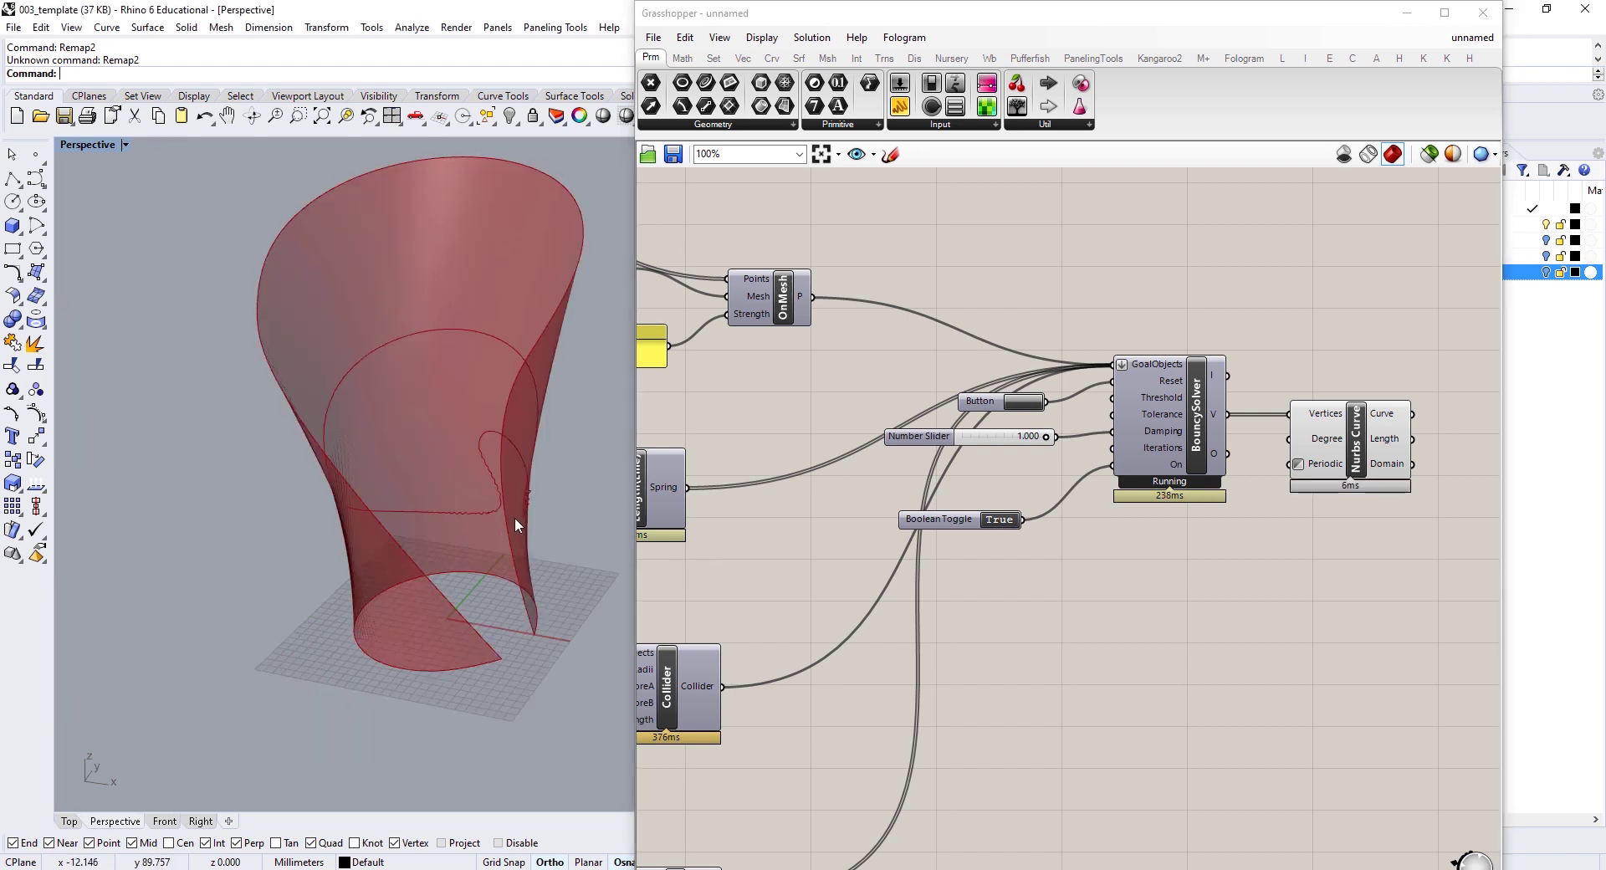
scroll(510, 480, "up", 2)
scroll(495, 574, "up", 2)
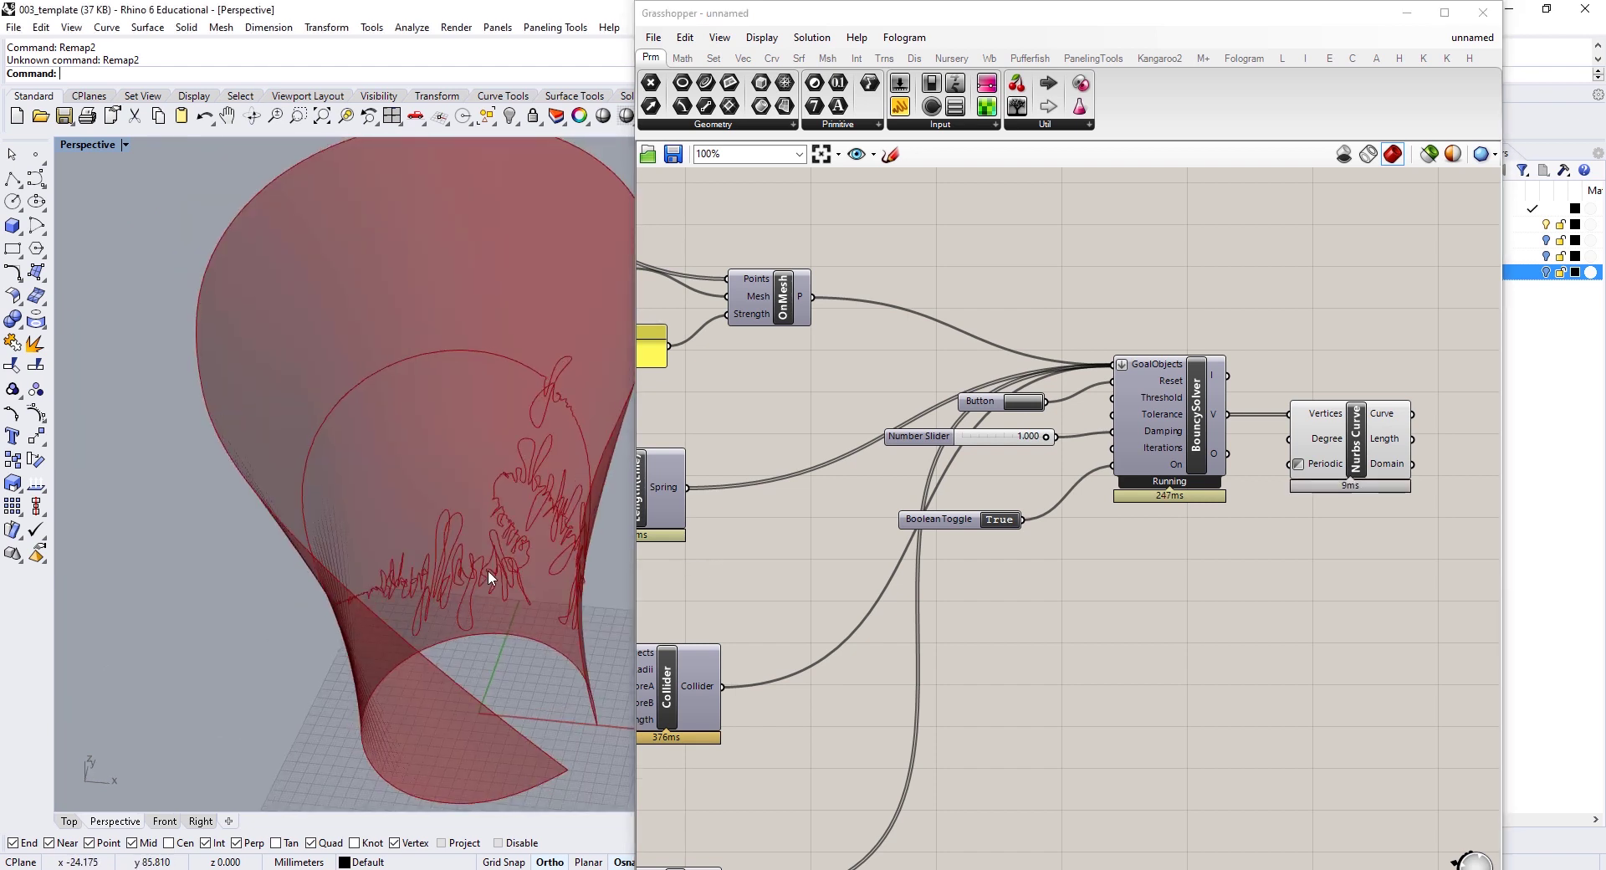
right_click_drag(535, 560, 505, 566)
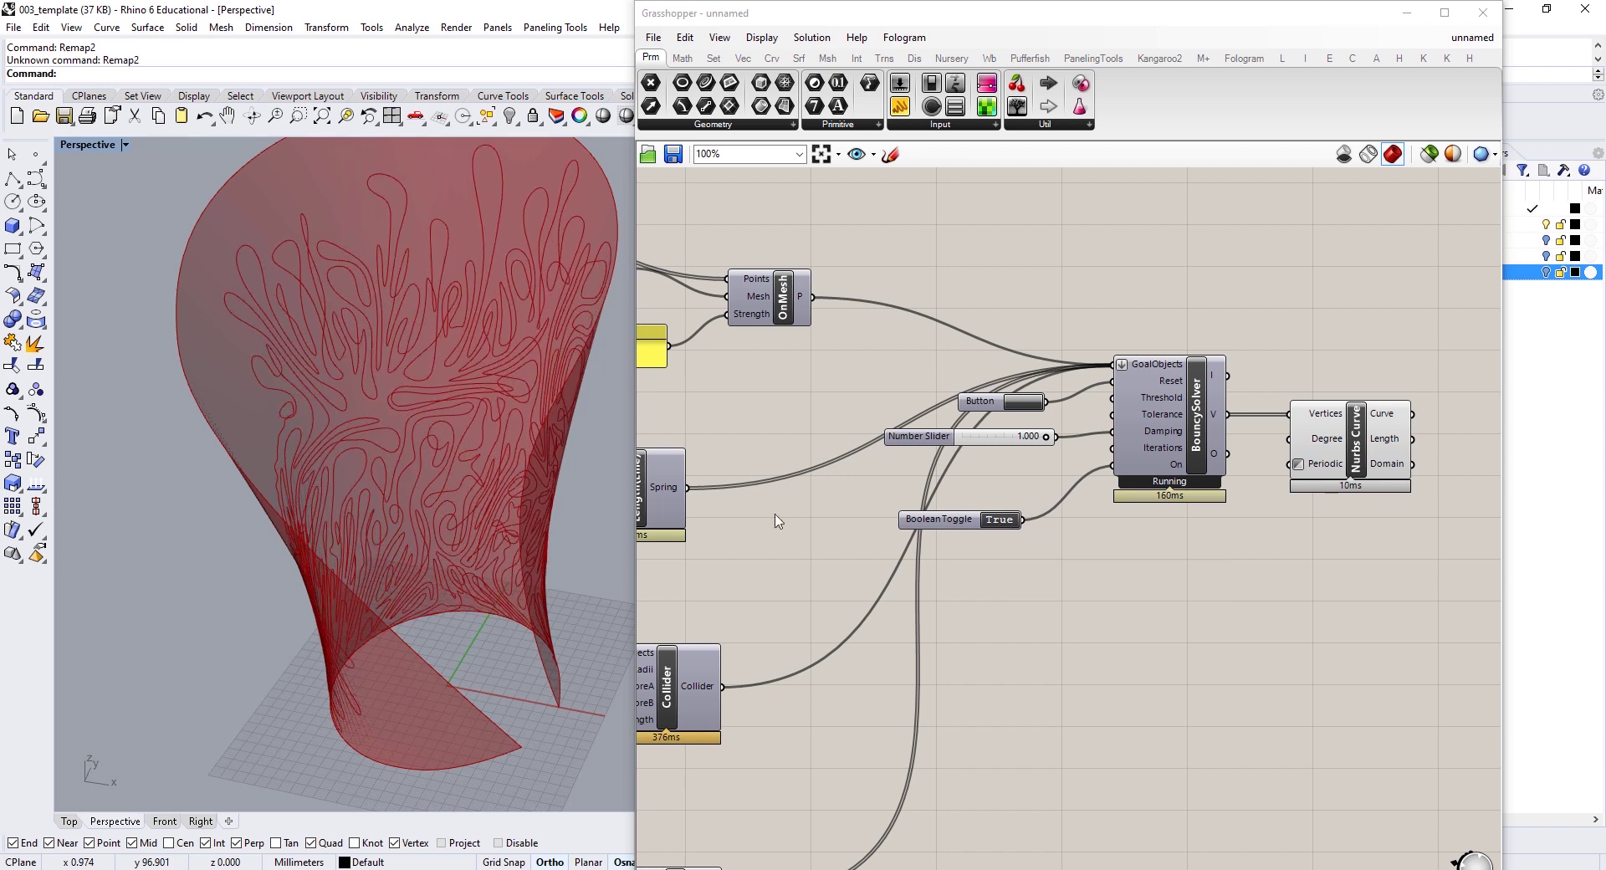
scroll(469, 472, "down", 2)
right_click_drag(443, 500, 403, 512)
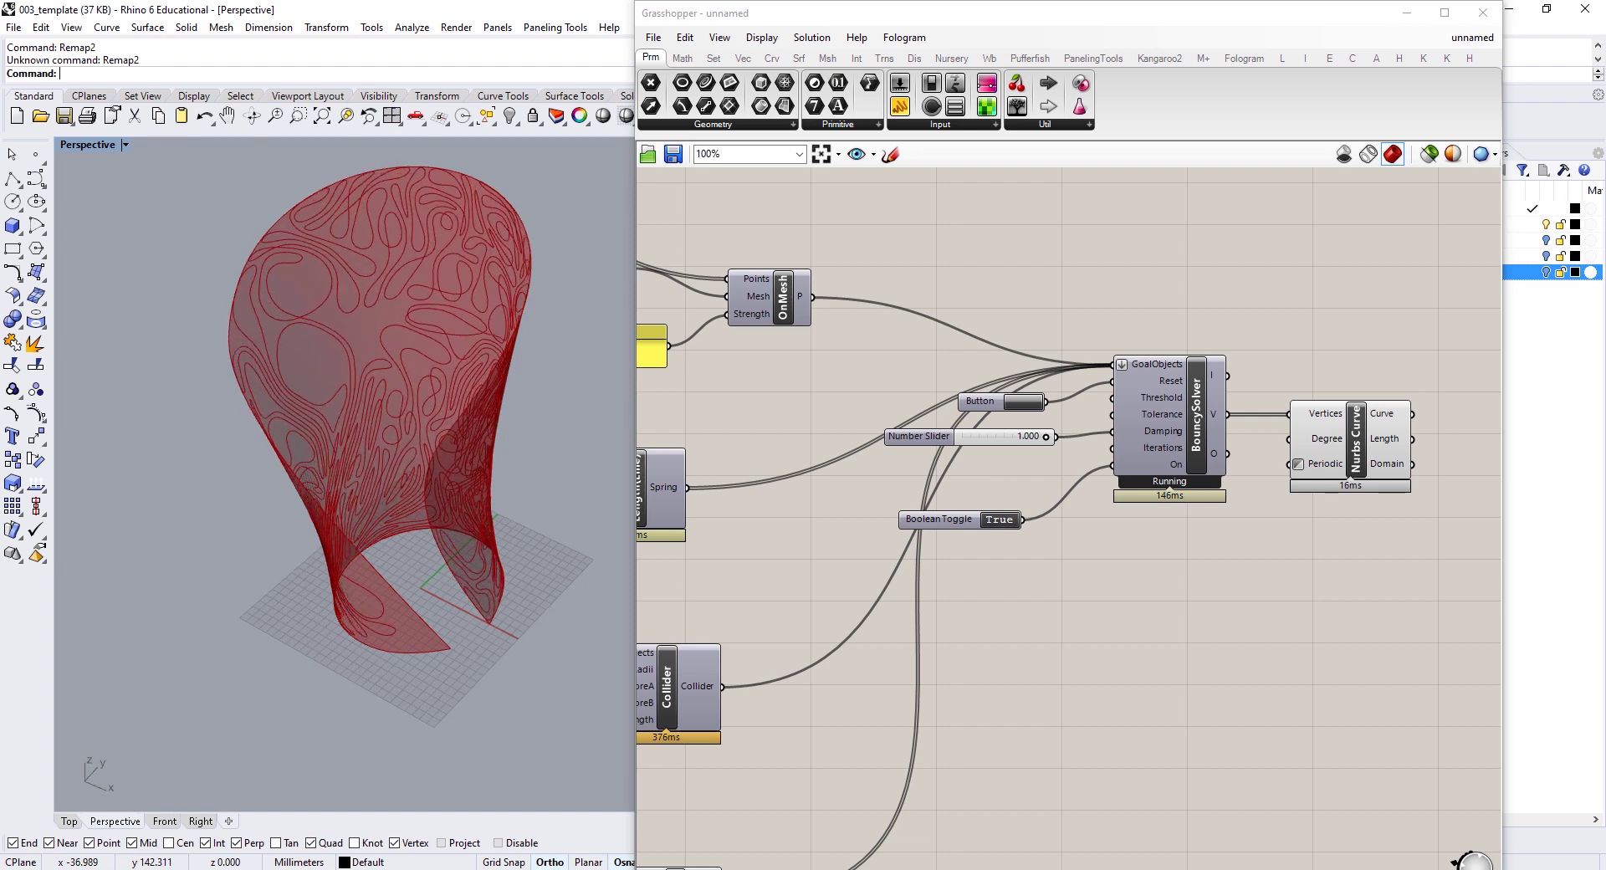
double_click(997, 524)
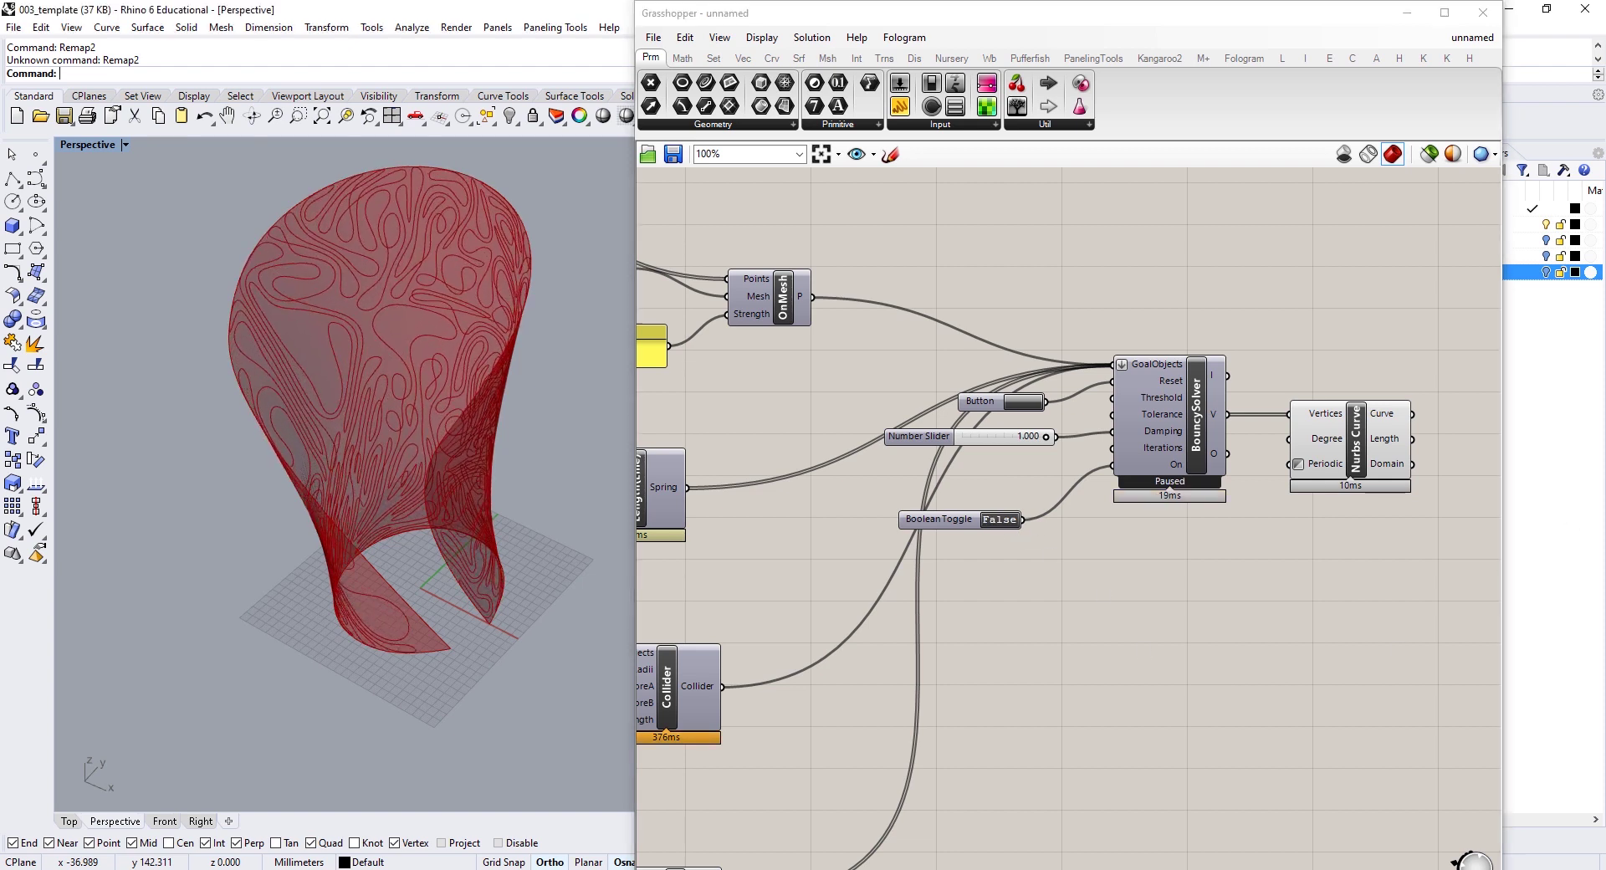
Step: Wire the Number Slider set to 500 into the Count input of Divide Curve in place of the 2000 slider
right_click_drag(1290, 499, 1477, 445)
scroll(1477, 445, "down", 3)
right_click_drag(694, 415, 1330, 460)
scroll(968, 448, "up", 4)
right_click_drag(968, 448, 1260, 436)
scroll(936, 523, "up", 2)
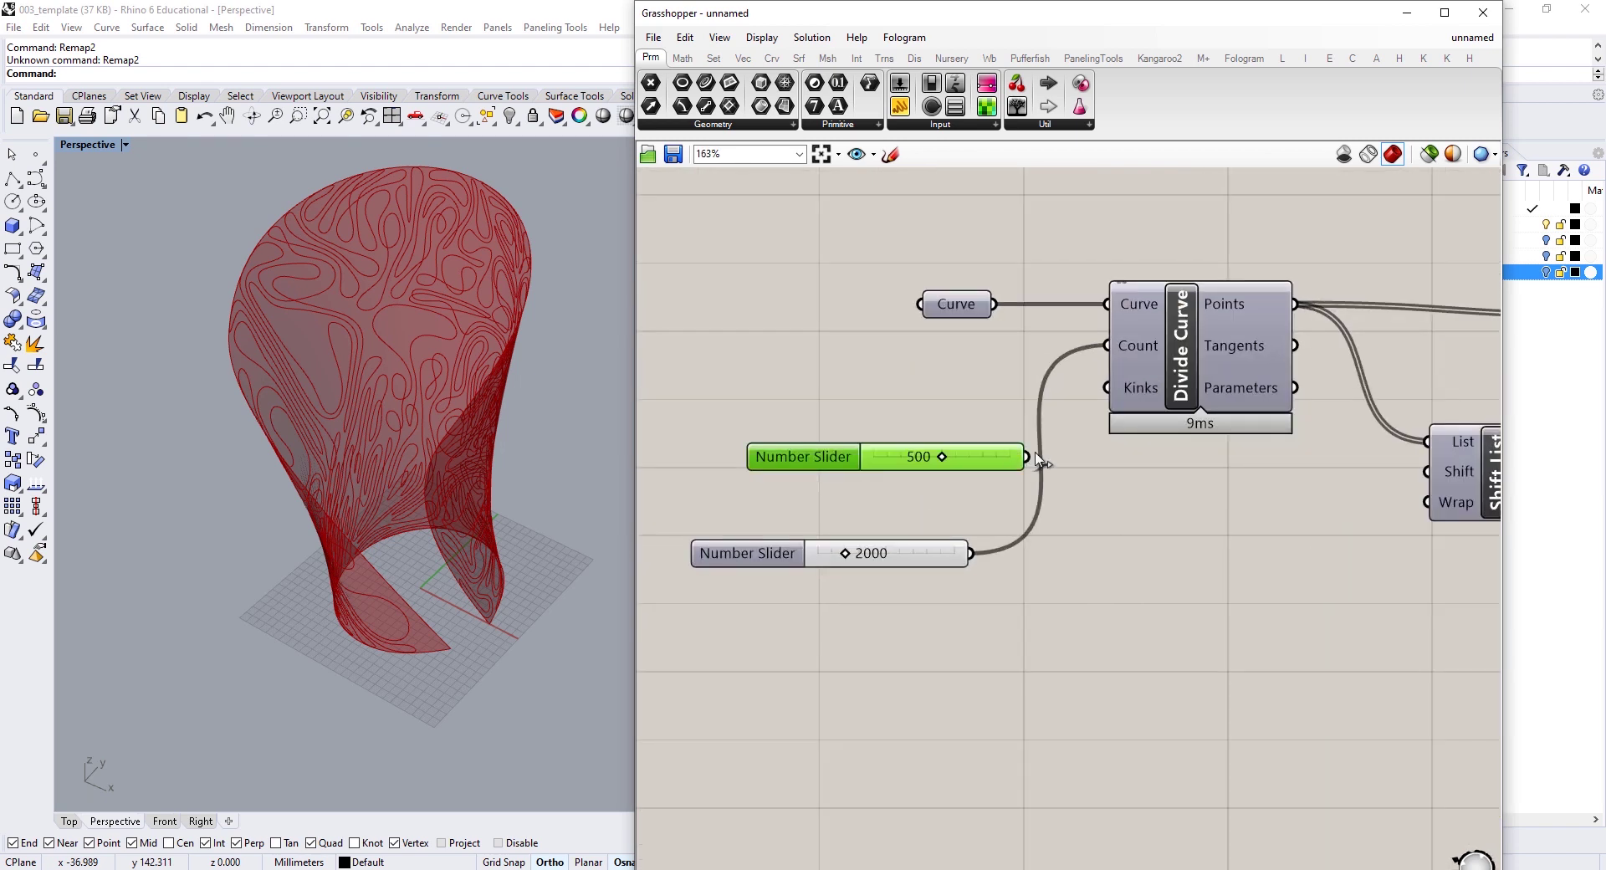
left_click_drag(1115, 349, 1115, 350)
Step: Reset the BouncySolver and run the growth simulation on the lofted surface with the Boolean Toggle at True
scroll(961, 411, "down", 6)
right_click_drag(1315, 444, 976, 436)
right_click_drag(1359, 422, 975, 385)
scroll(1360, 351, "up", 2)
right_click_drag(1362, 358, 1057, 359)
scroll(1062, 391, "up", 2)
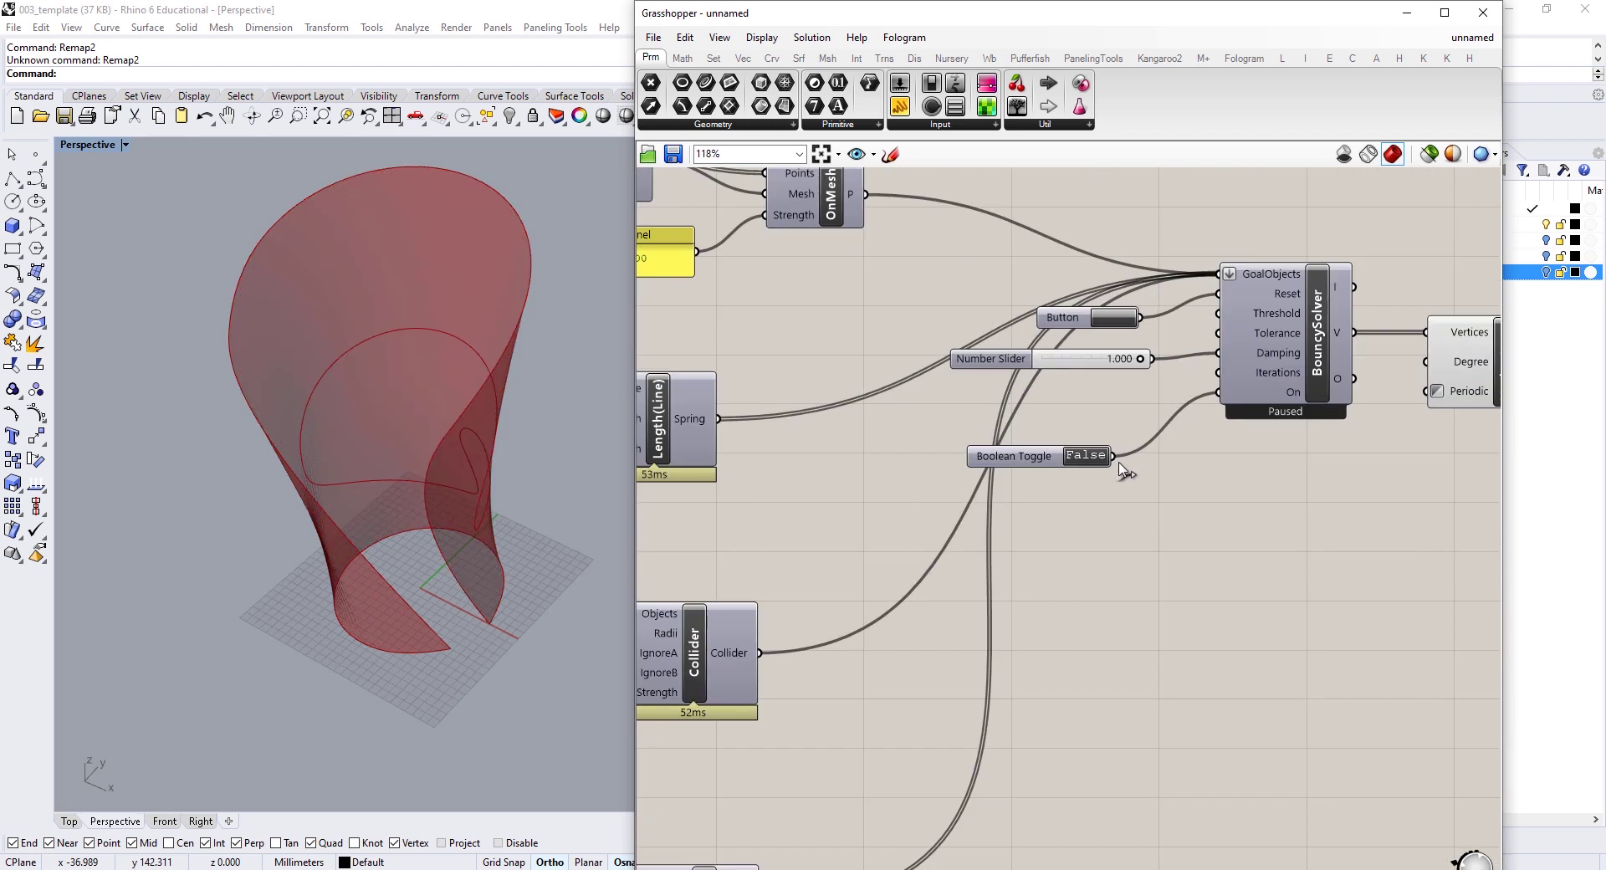
right_click_drag(417, 521, 544, 452)
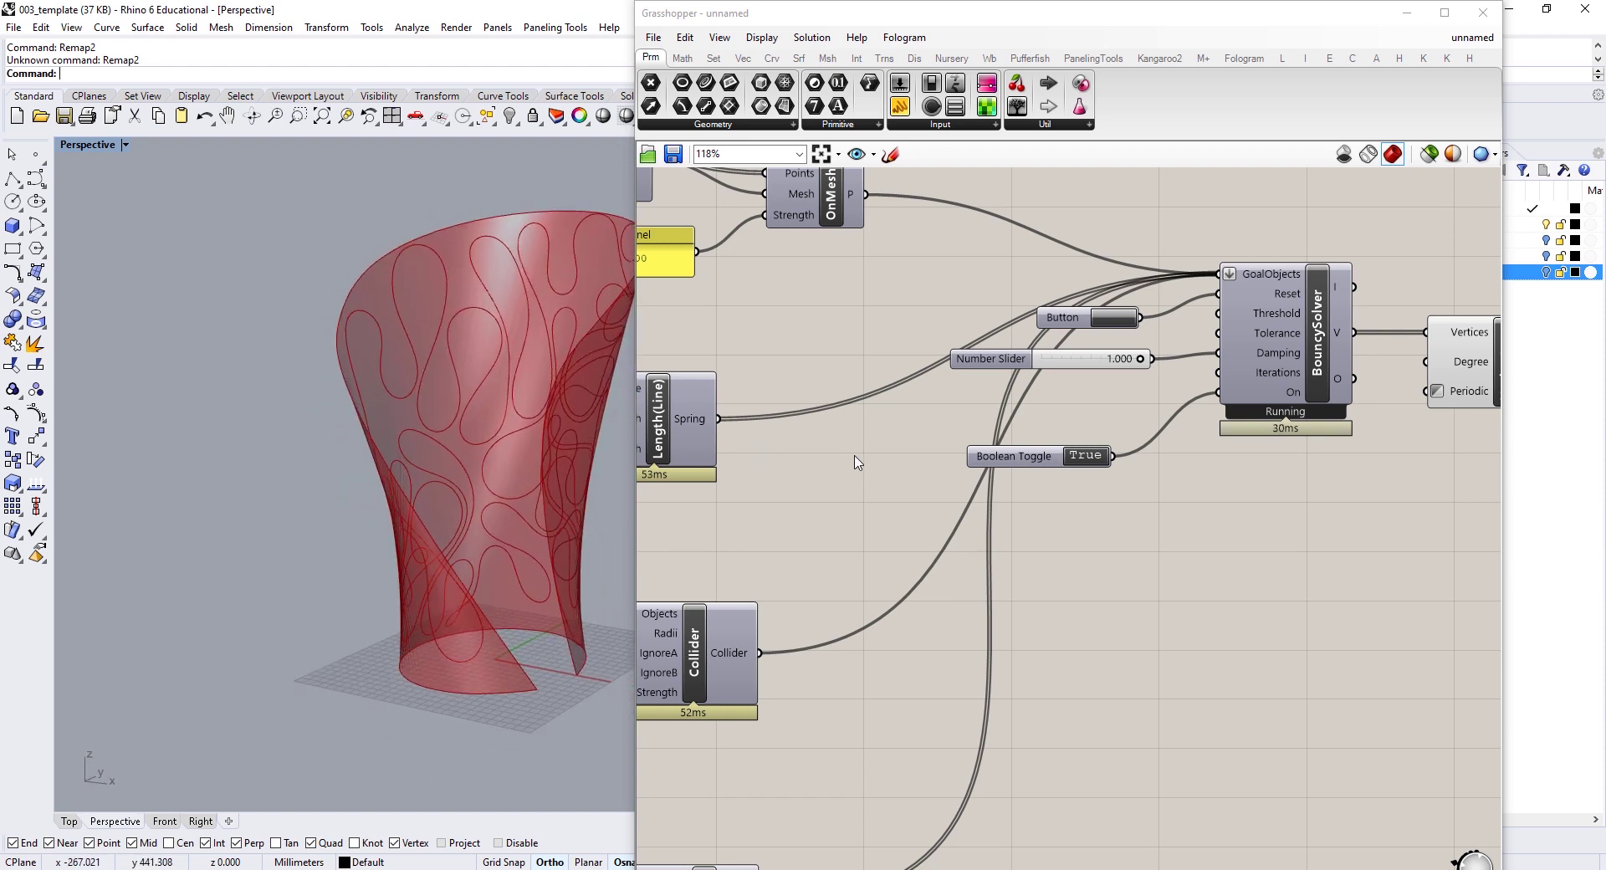
right_click_drag(449, 465, 615, 378)
Step: Turn on layer 02 under BaseCrvs and select its curve in the Perspective viewport
left_click_drag(1502, 497, 1353, 469)
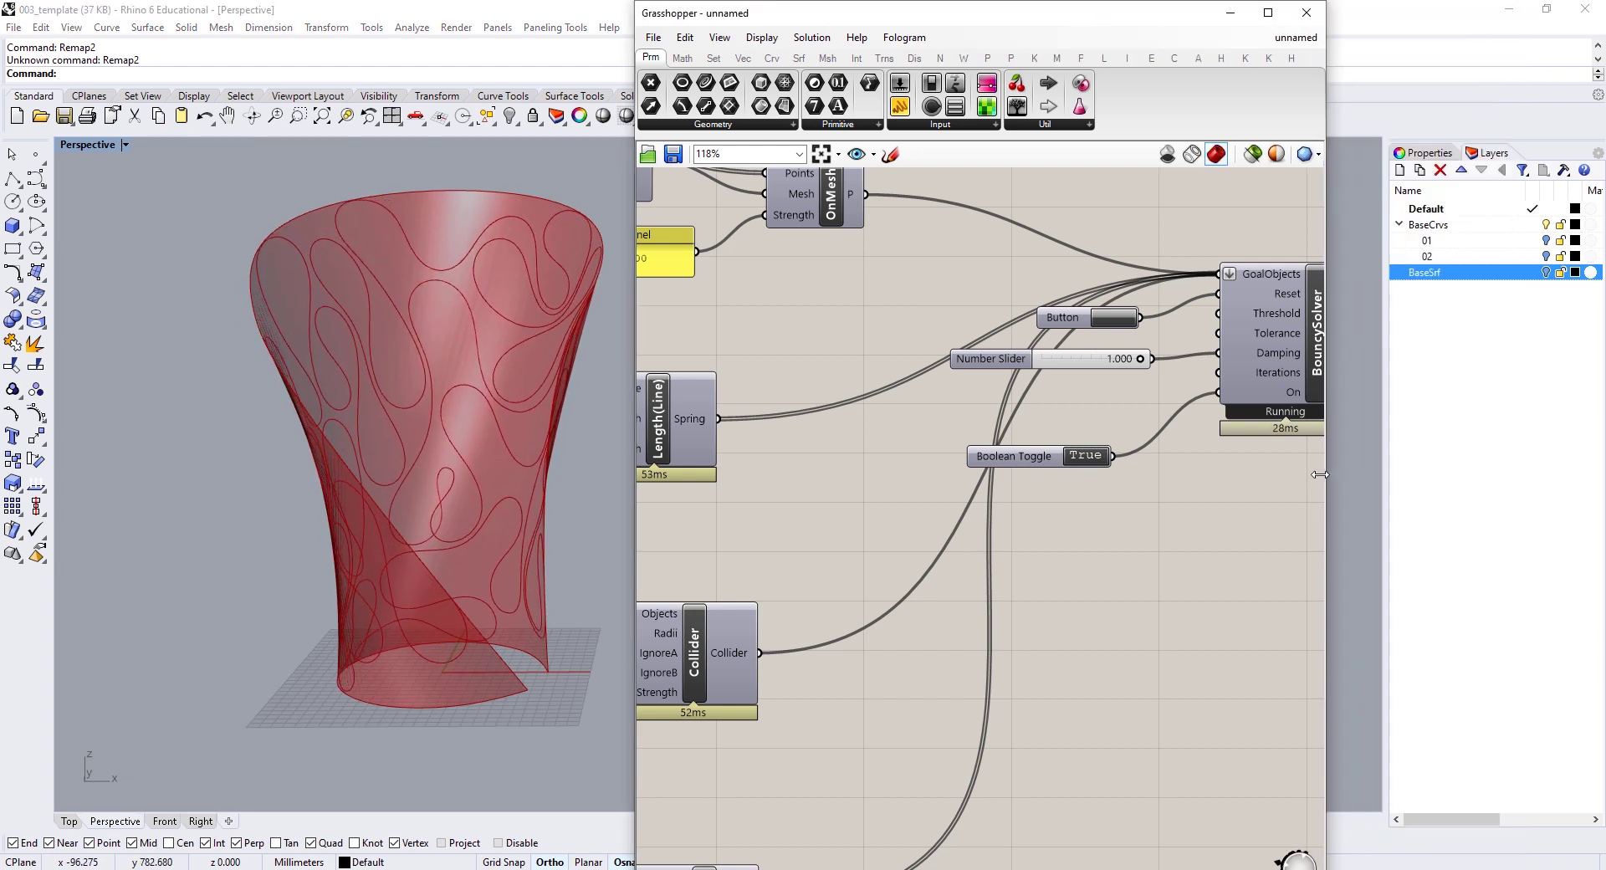
left_click(1545, 256)
right_click_drag(451, 535, 416, 584)
scroll(294, 459, "down", 3)
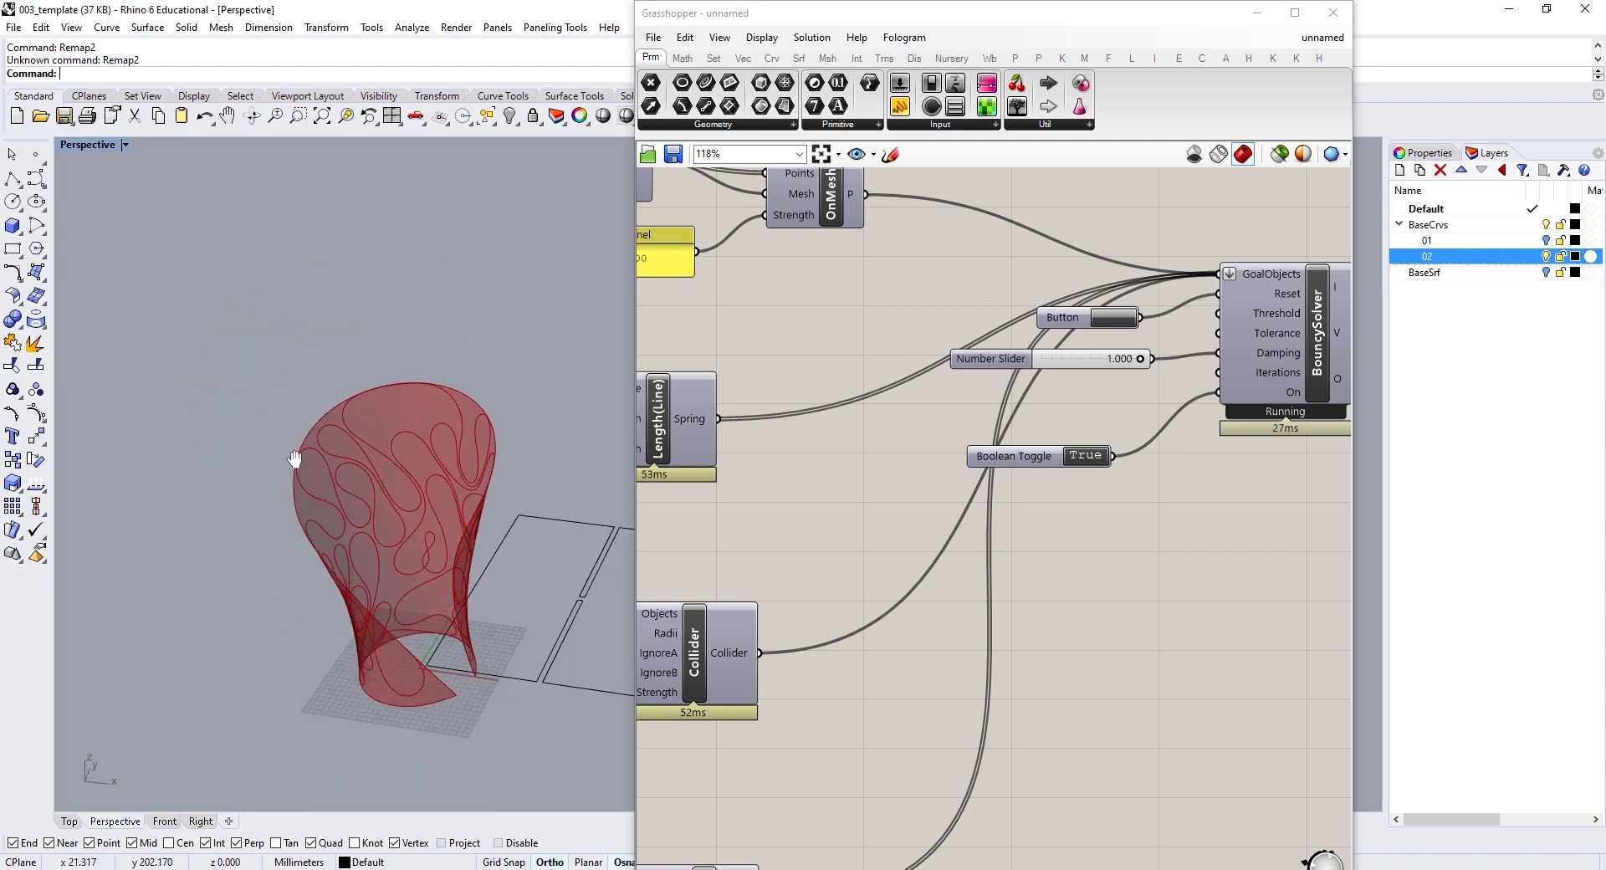
right_click_drag(294, 459, 426, 593)
left_click(427, 599)
Step: Assign the selected layer 02 curve to the Curve parameter feeding Divide Curve
left_click(782, 366)
scroll(782, 366, "down", 5)
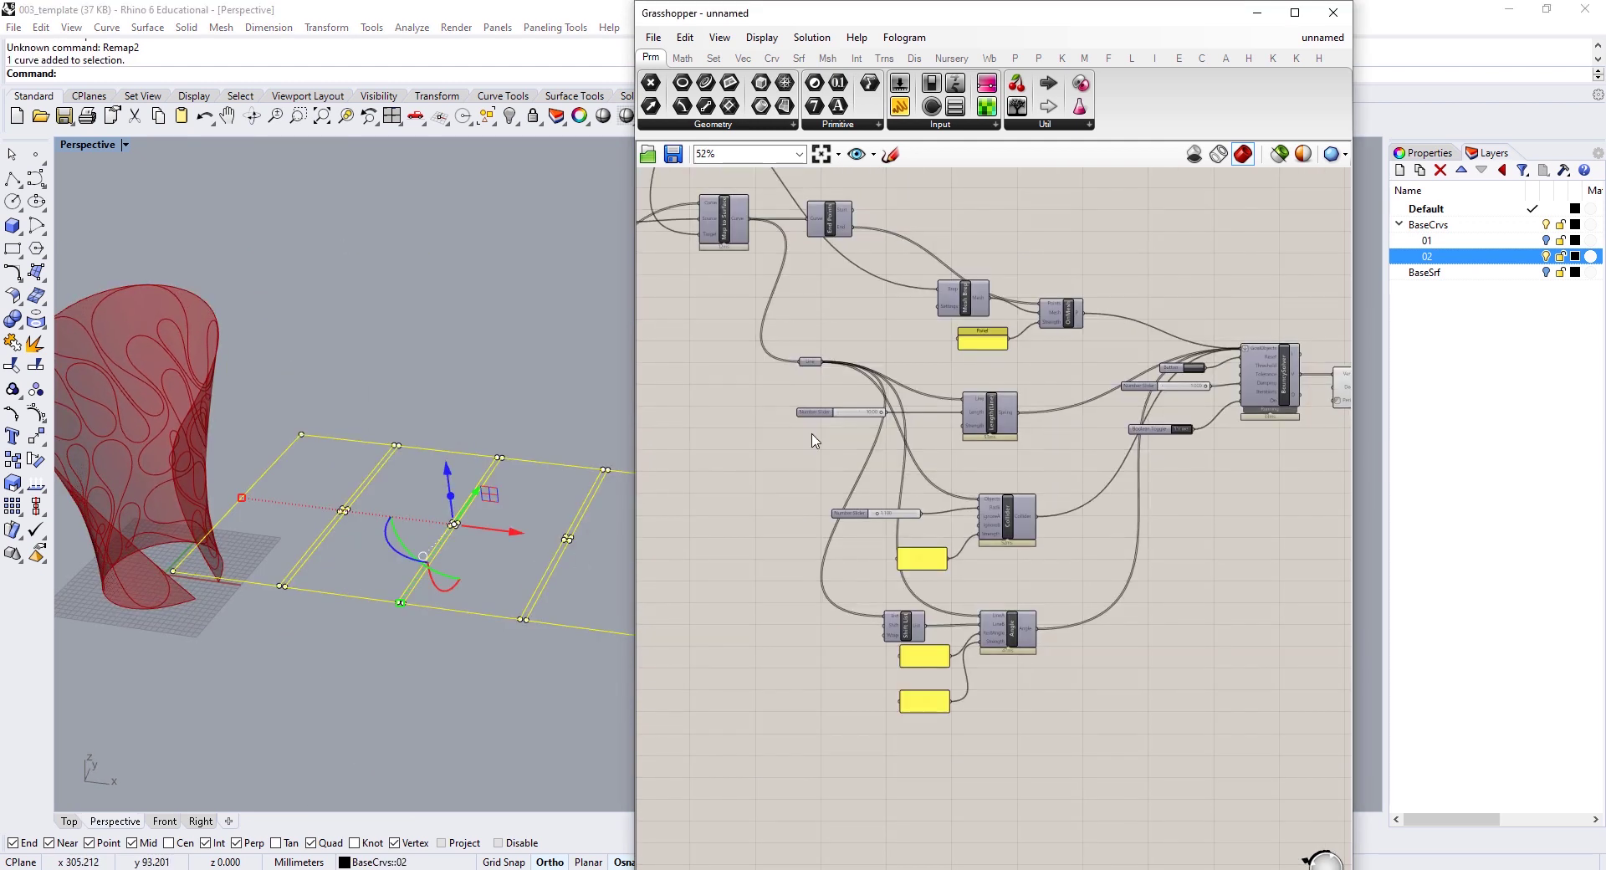
scroll(782, 366, "up", 4)
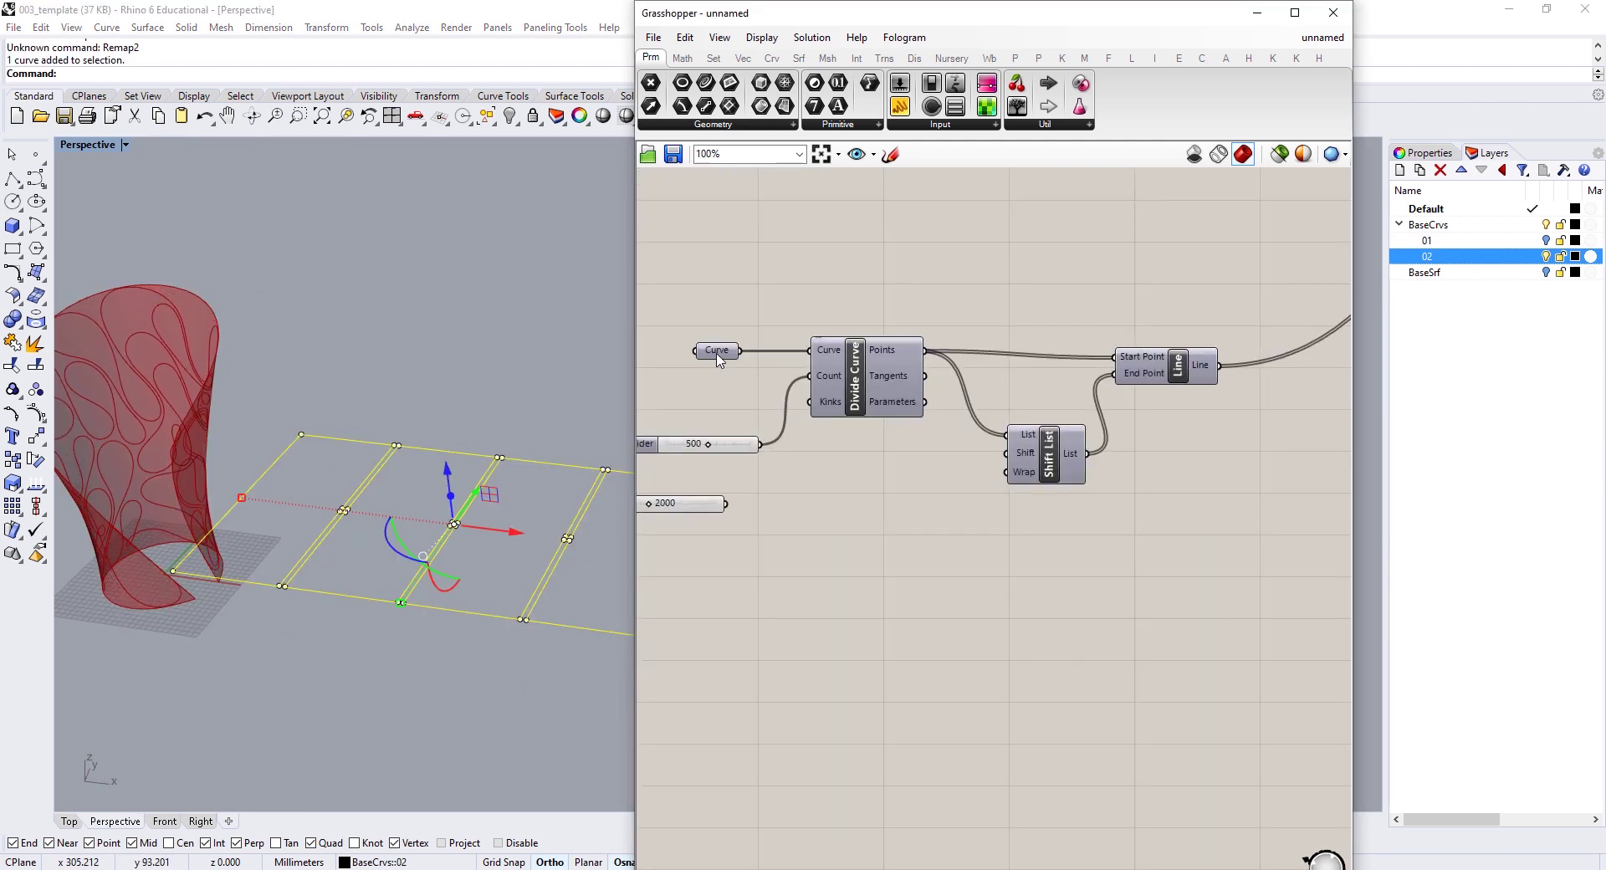
right_click(717, 358)
left_click(774, 580)
Step: Reset the BouncySolver so the simulation restarts from the newly assigned curve
scroll(954, 411, "down", 4)
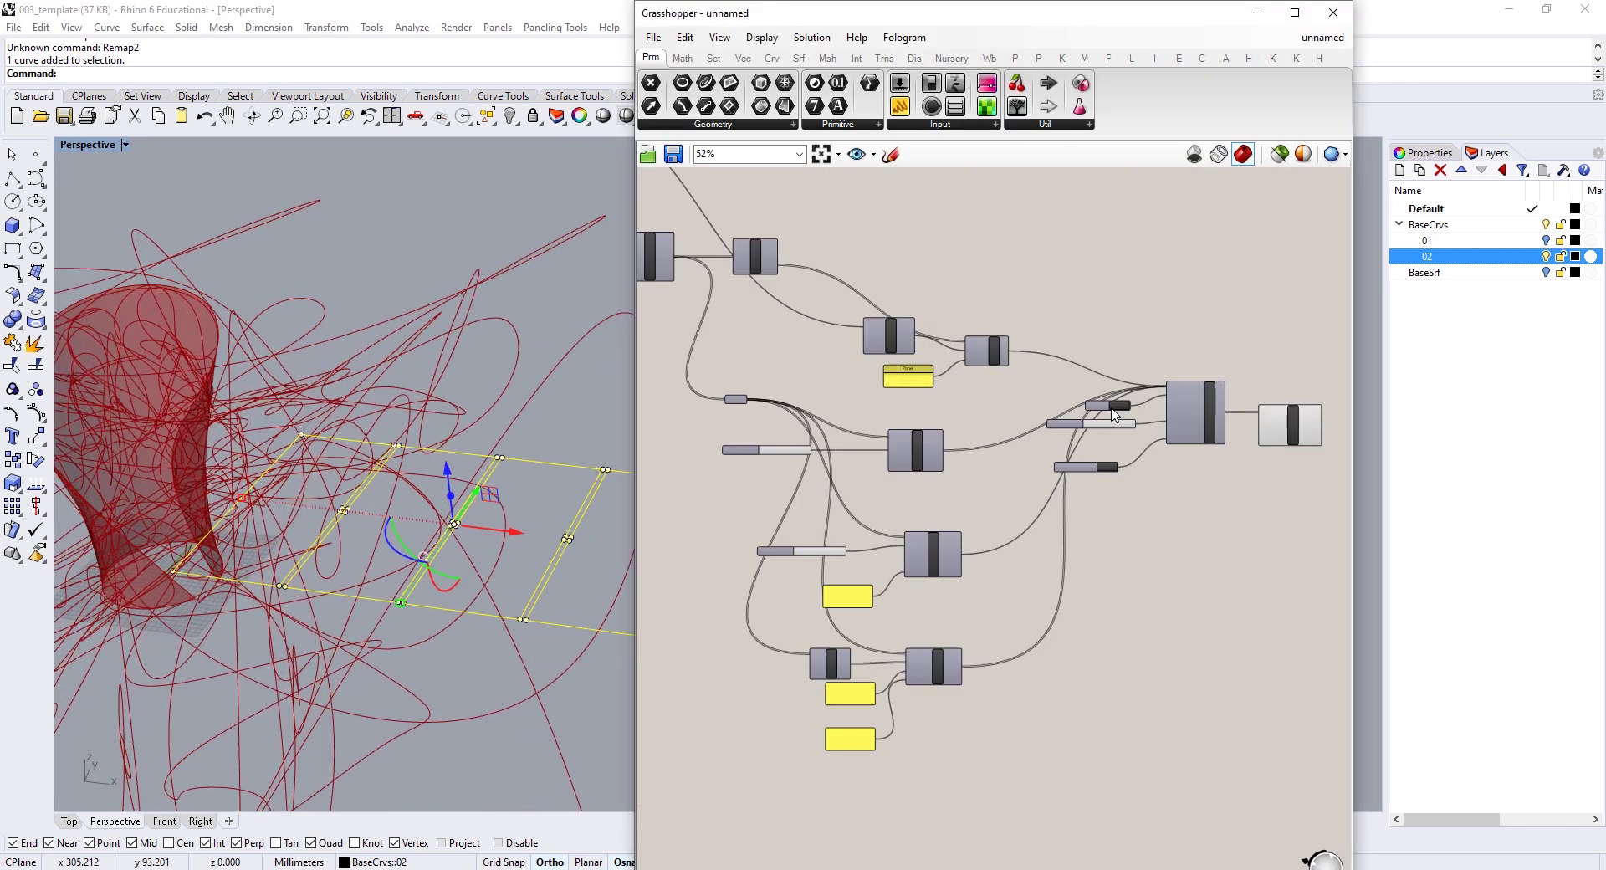
scroll(1111, 408, "up", 3)
left_click(1118, 405)
right_click_drag(288, 414, 414, 395, "shift")
scroll(501, 404, "up", 2)
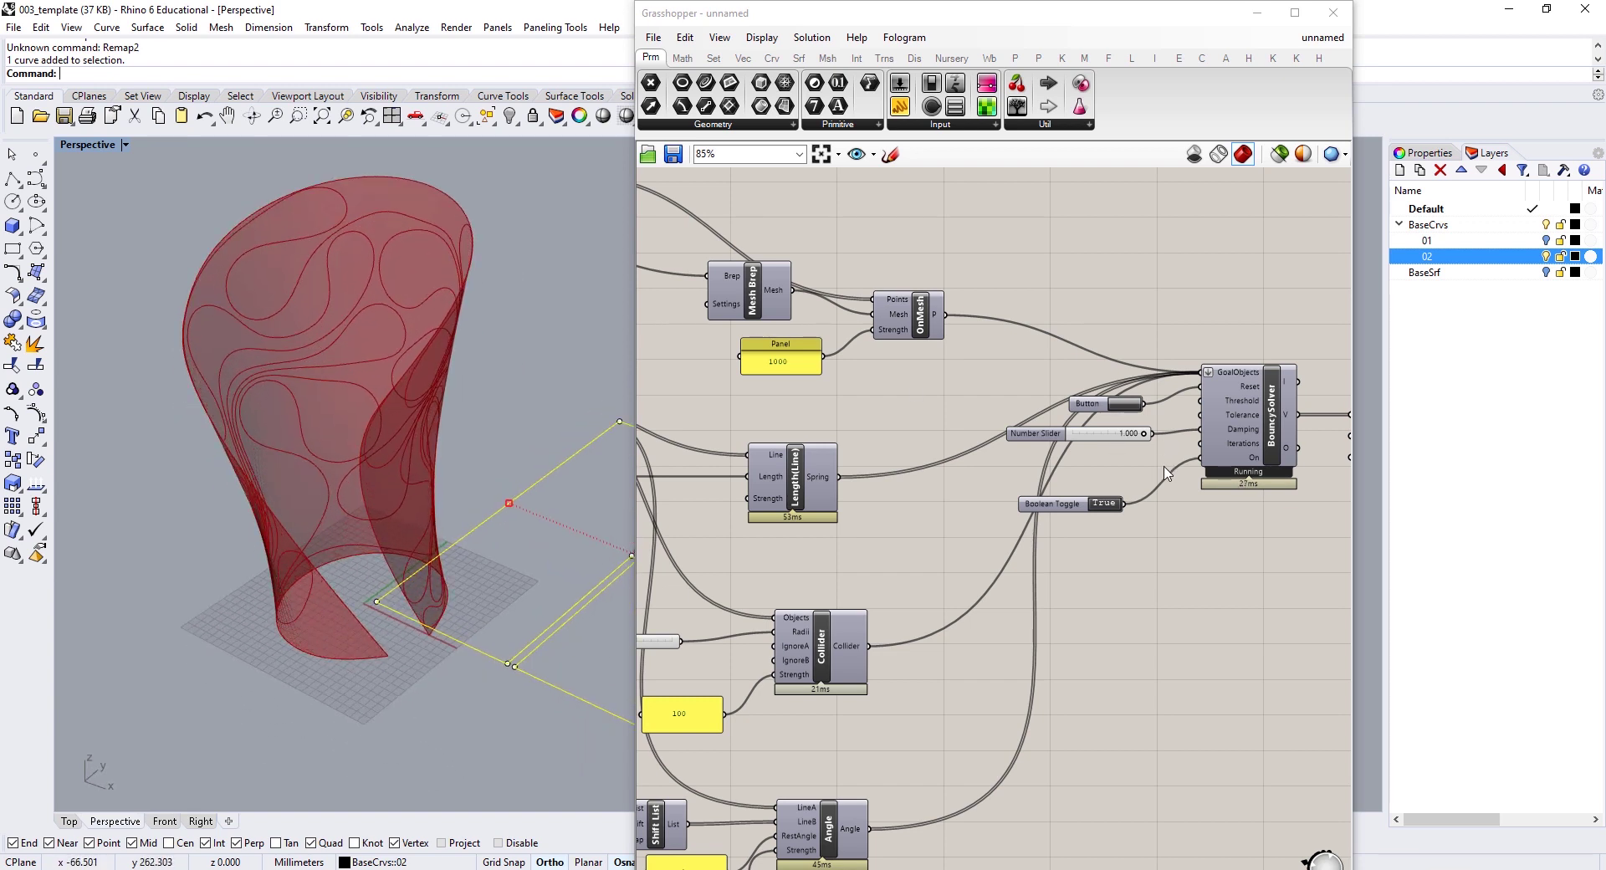
Step: Wire the Number Slider set to 2000 into the Count input of Divide Curve in place of the 500 slider
right_click_drag(1167, 473, 1083, 450)
right_click_drag(806, 427, 1232, 412)
scroll(1233, 413, "down", 3)
right_click_drag(761, 412, 1025, 424)
scroll(1026, 423, "up", 3)
scroll(761, 440, "up", 1)
right_click_drag(760, 441, 991, 442)
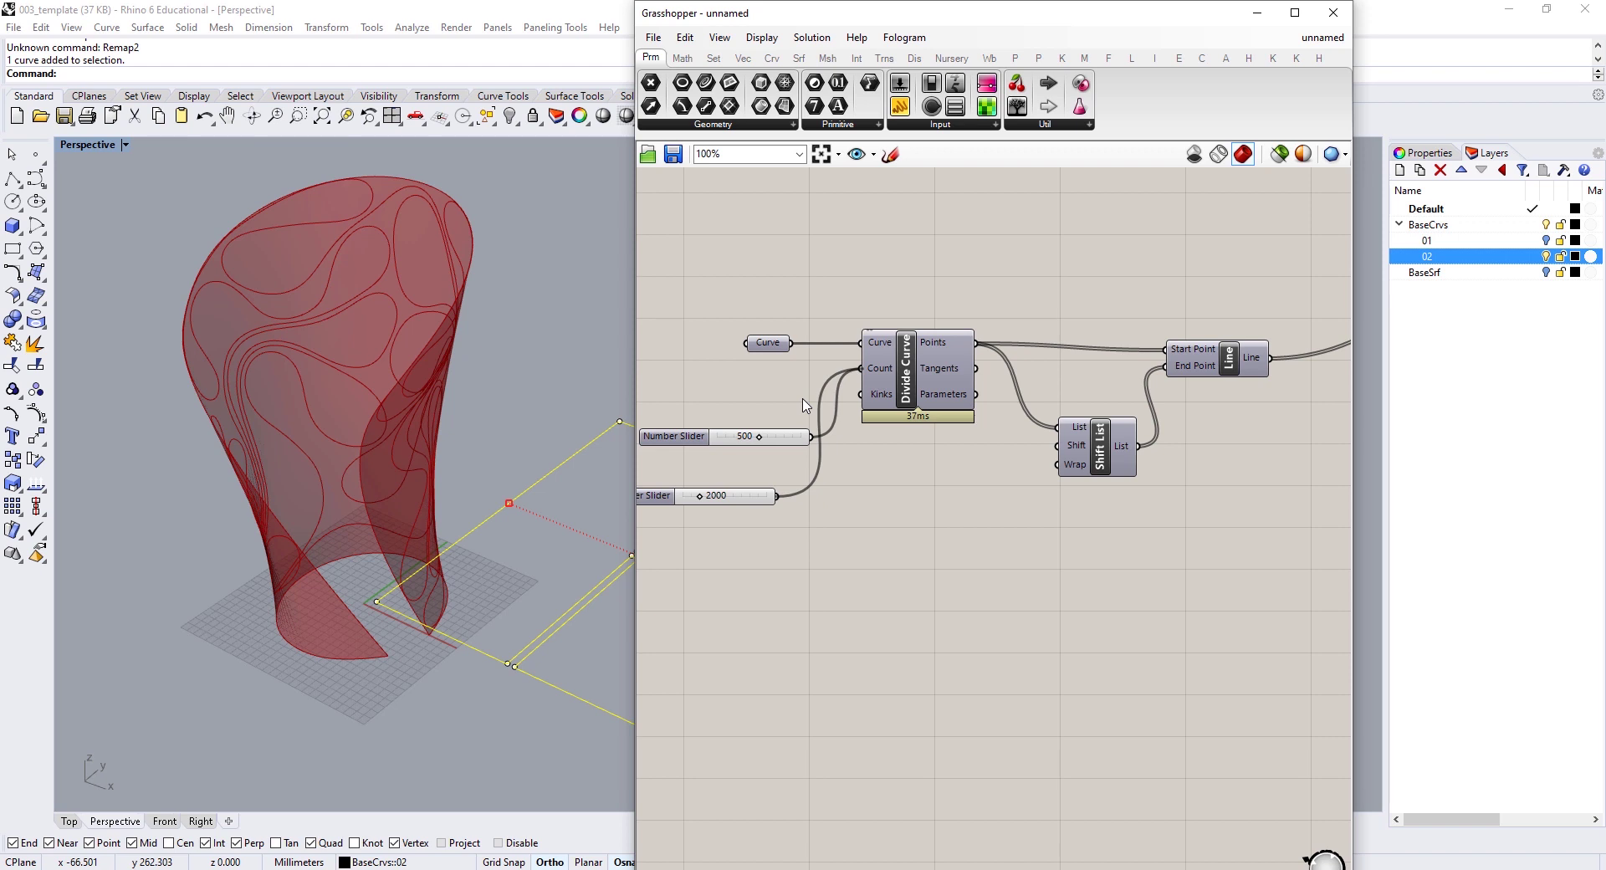
Step: Reset the BouncySolver and let the denser curve grow across the lofted surface, inspecting it from several sides
scroll(803, 406, "down", 5)
right_click_drag(1202, 408, 757, 398)
scroll(958, 365, "up", 5)
left_click(955, 364)
left_click(956, 363)
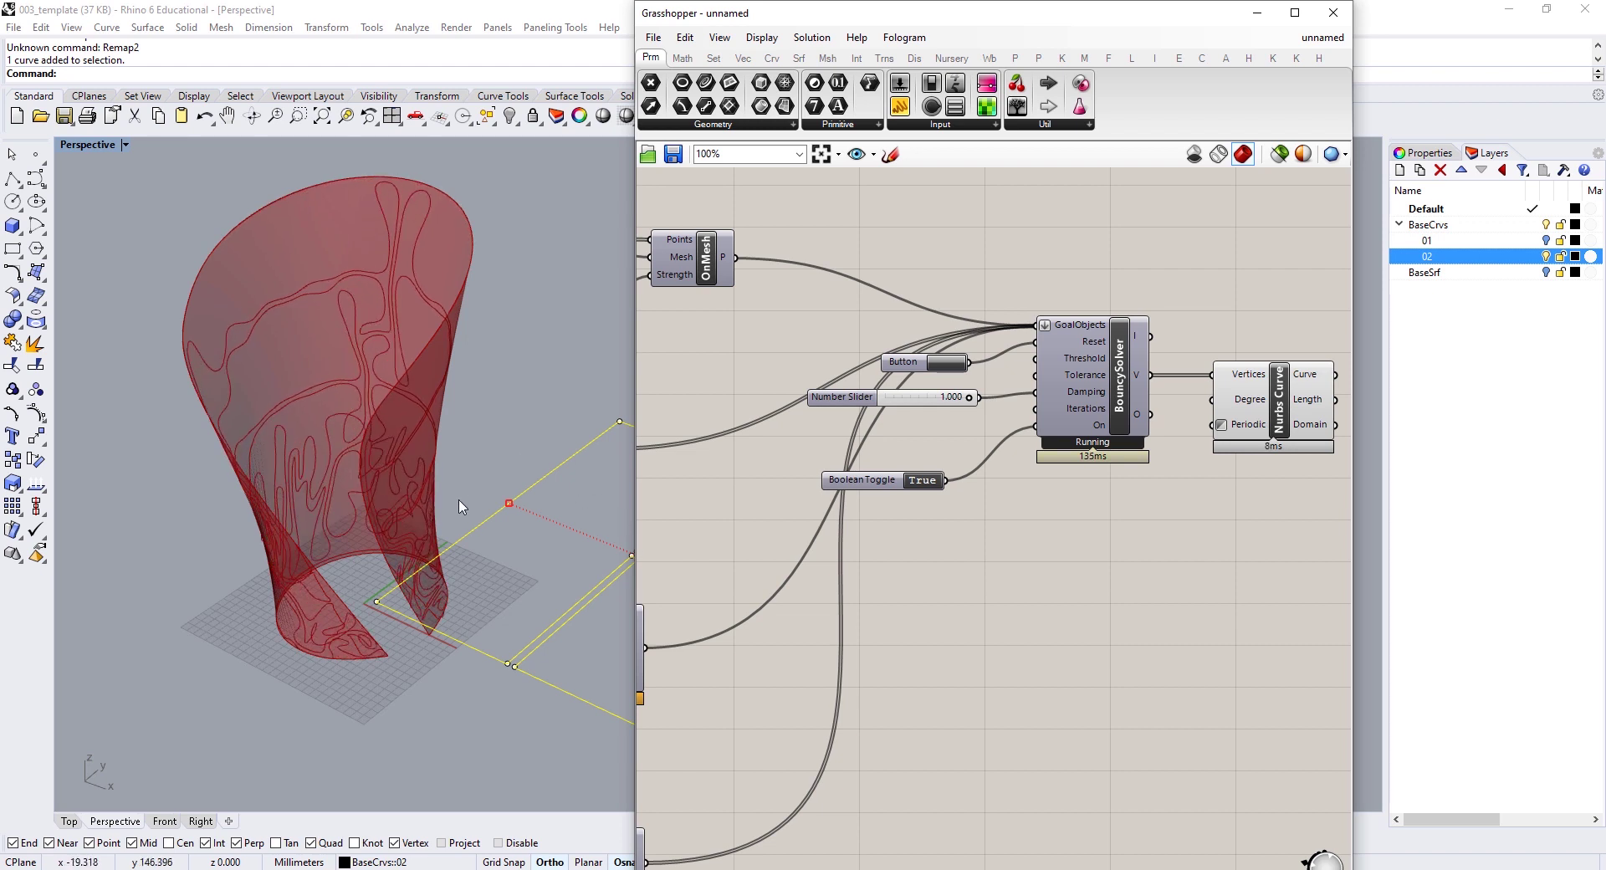
right_click_drag(527, 430, 552, 398)
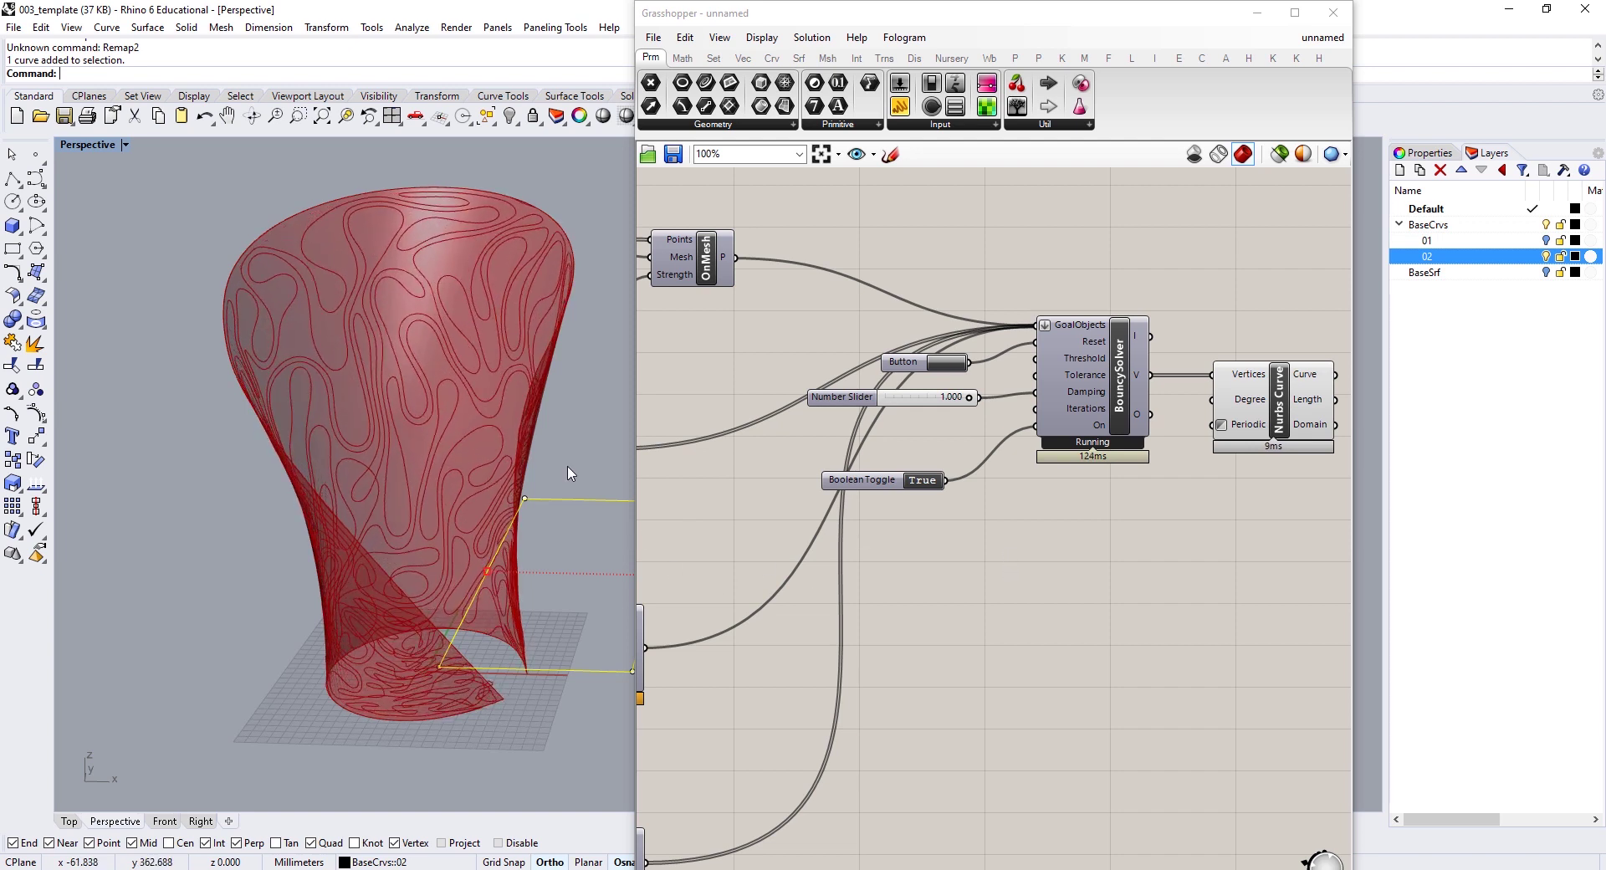
right_click_drag(462, 529, 384, 503)
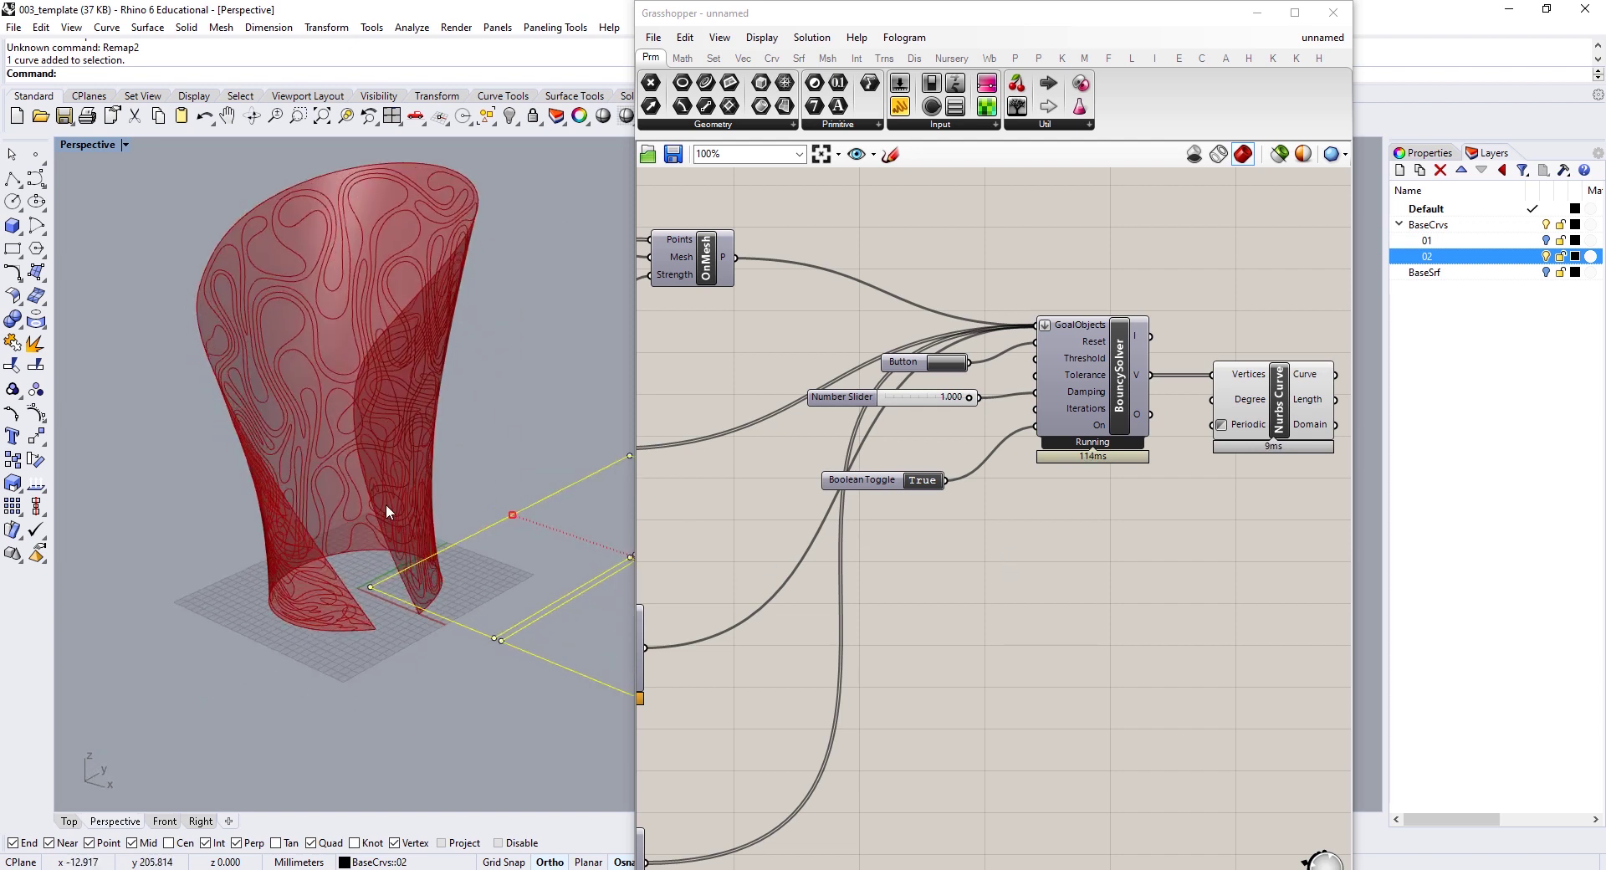
right_click_drag(371, 359, 499, 382)
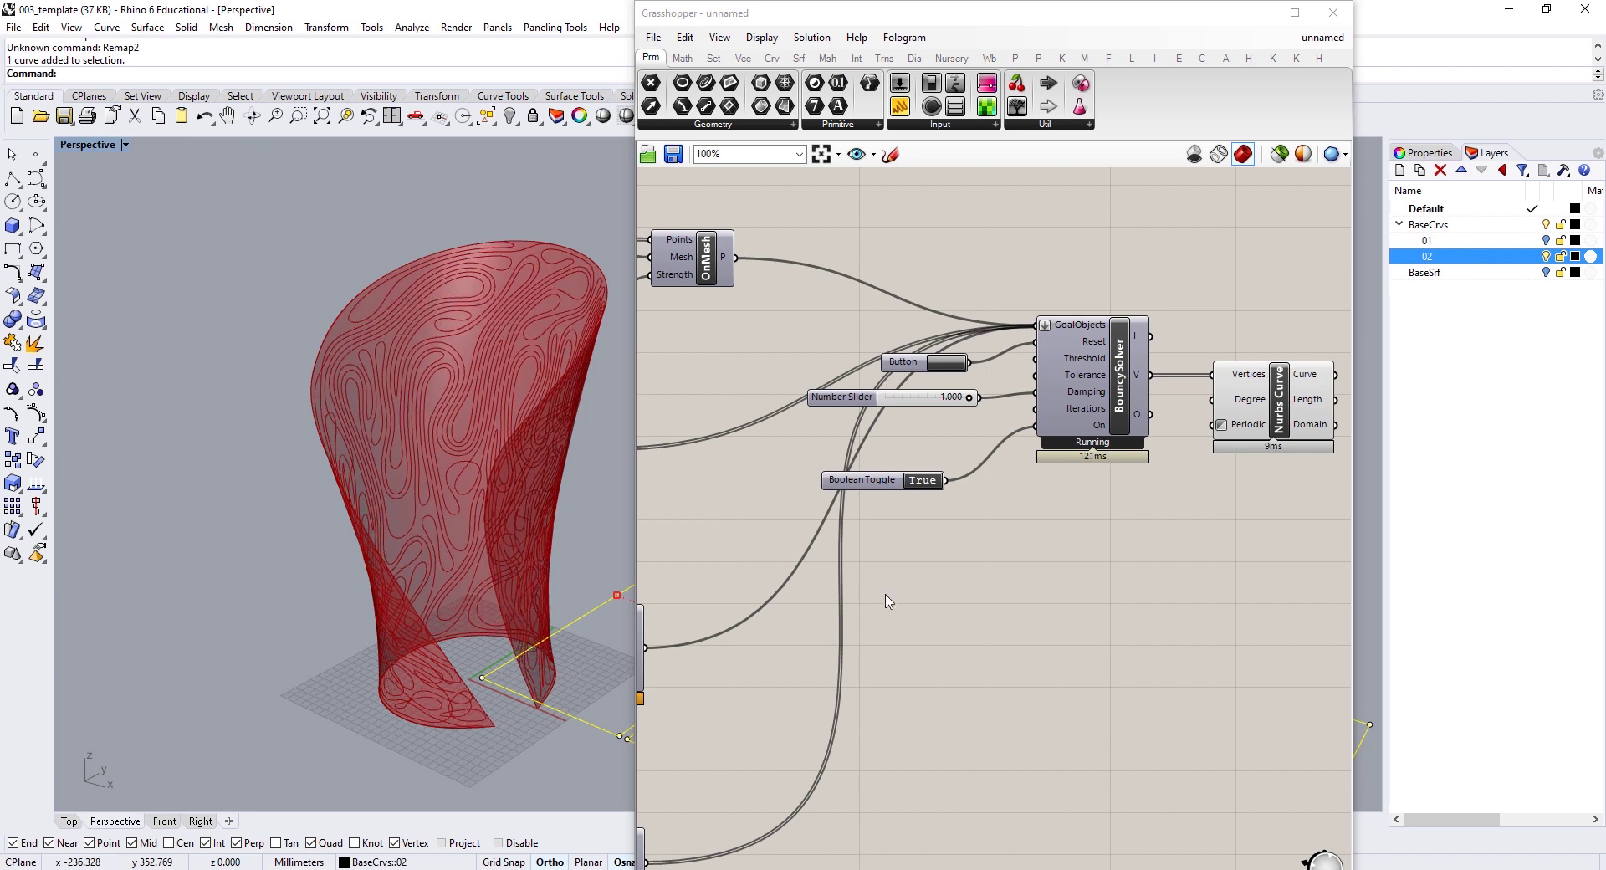
Step: Pause the simulation by setting the Boolean Toggle to False, and hide layer 02
right_click_drag(925, 578, 1121, 556)
scroll(1120, 556, "down", 4)
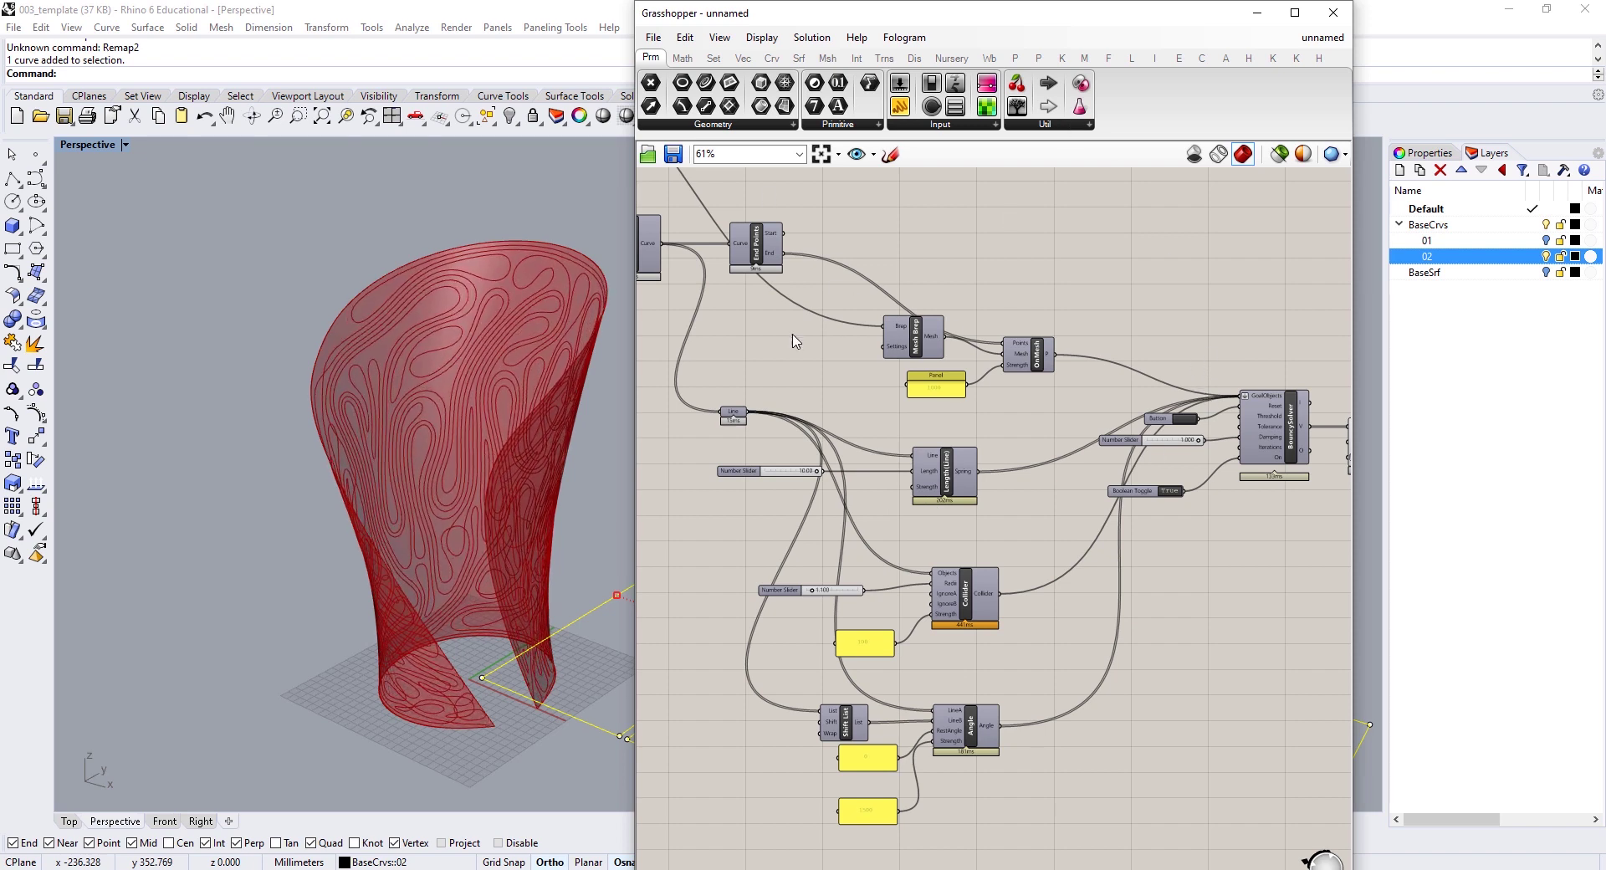
key("alt+Tab")
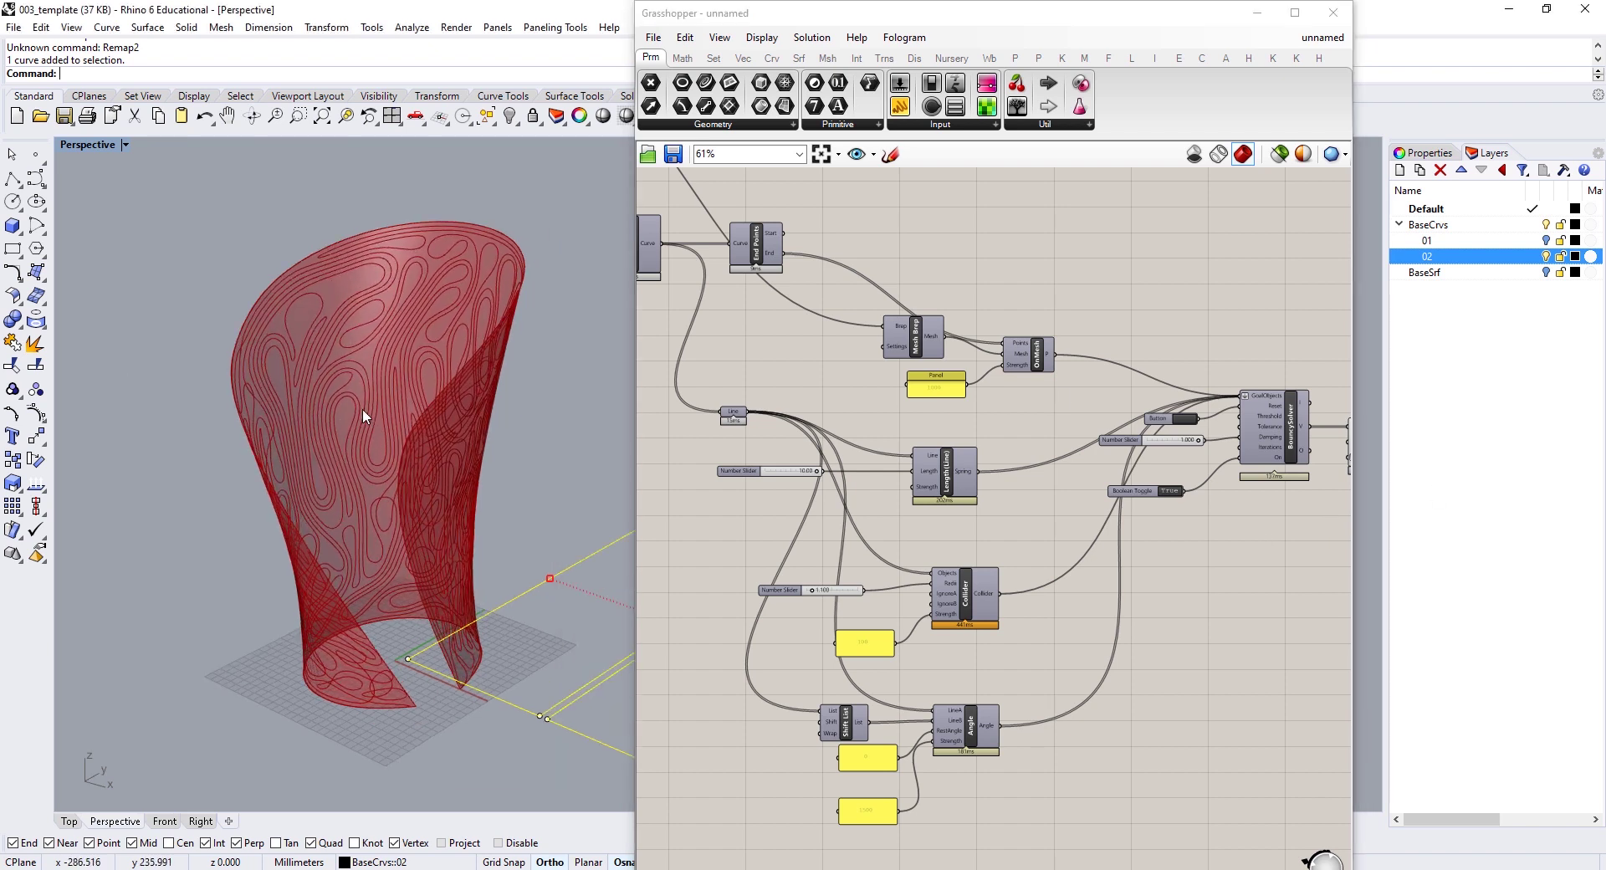
scroll(363, 408, "up", 2)
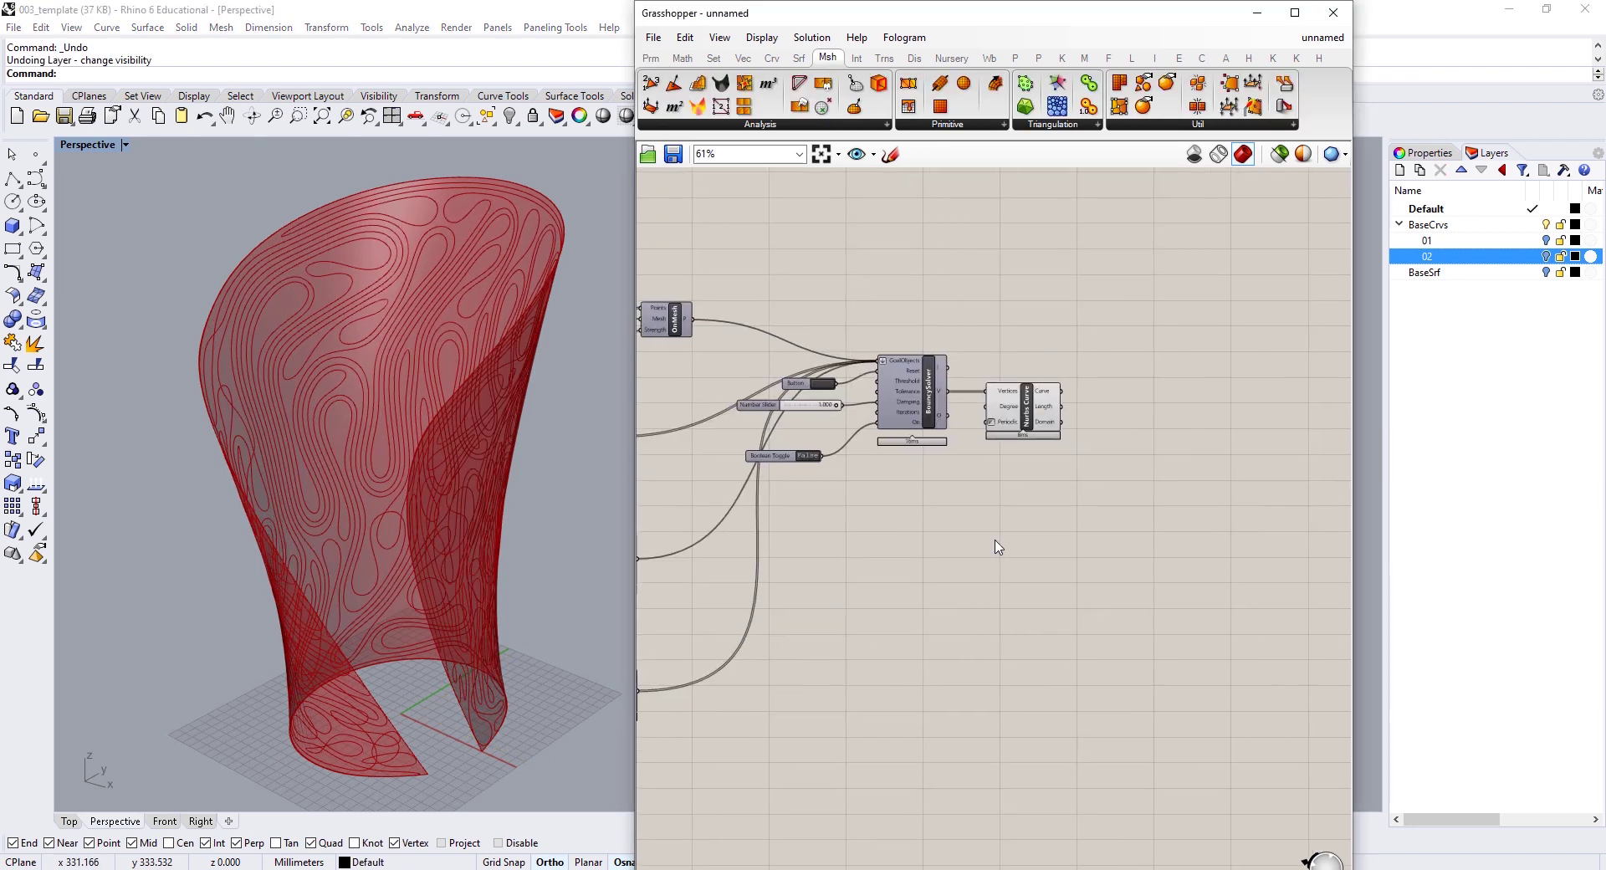
Step: Add a Mesh Pipe component and wire the Nurbs Curve's Curve output into its Curve input
scroll(1014, 446, "up", 5)
double_click(1091, 457)
type("mesh pip")
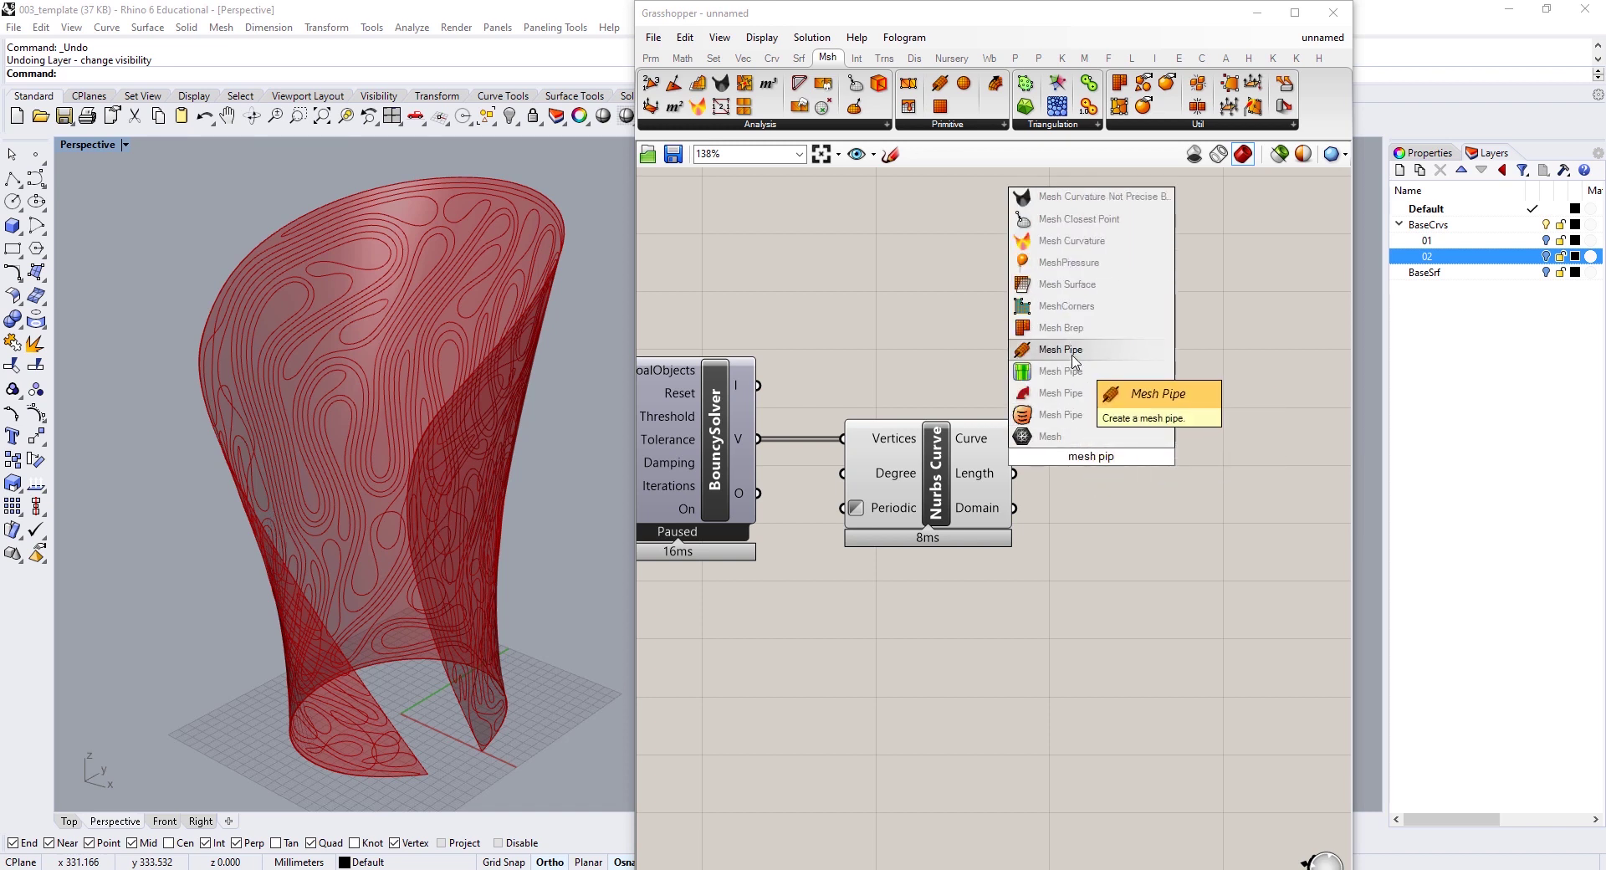
left_click(1061, 392)
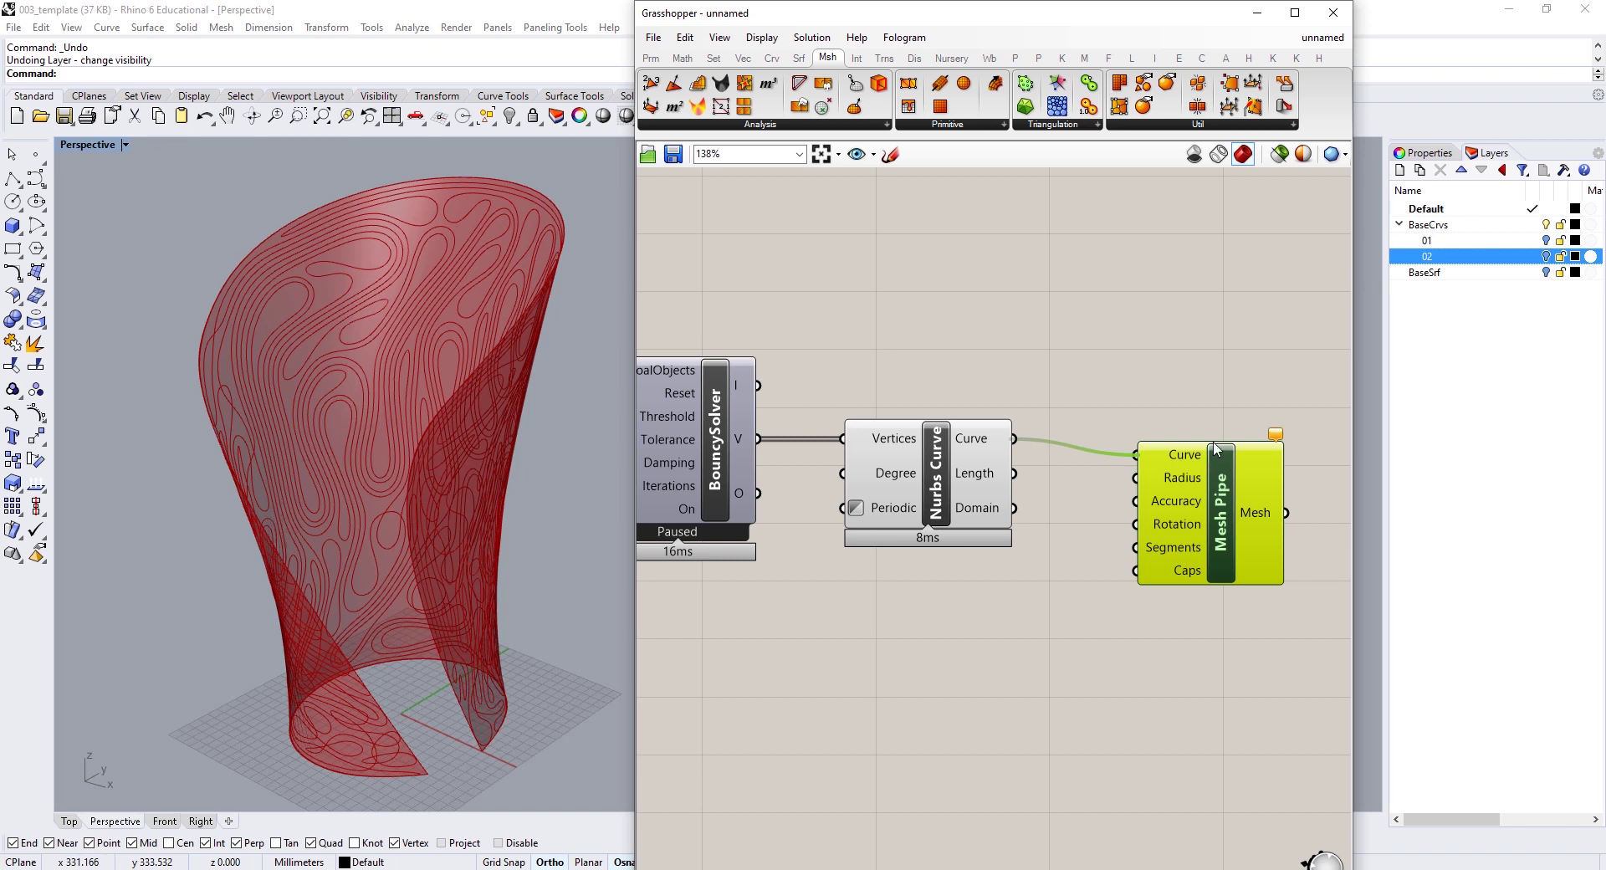
left_click(1046, 315)
scroll(1023, 499, "down", 3)
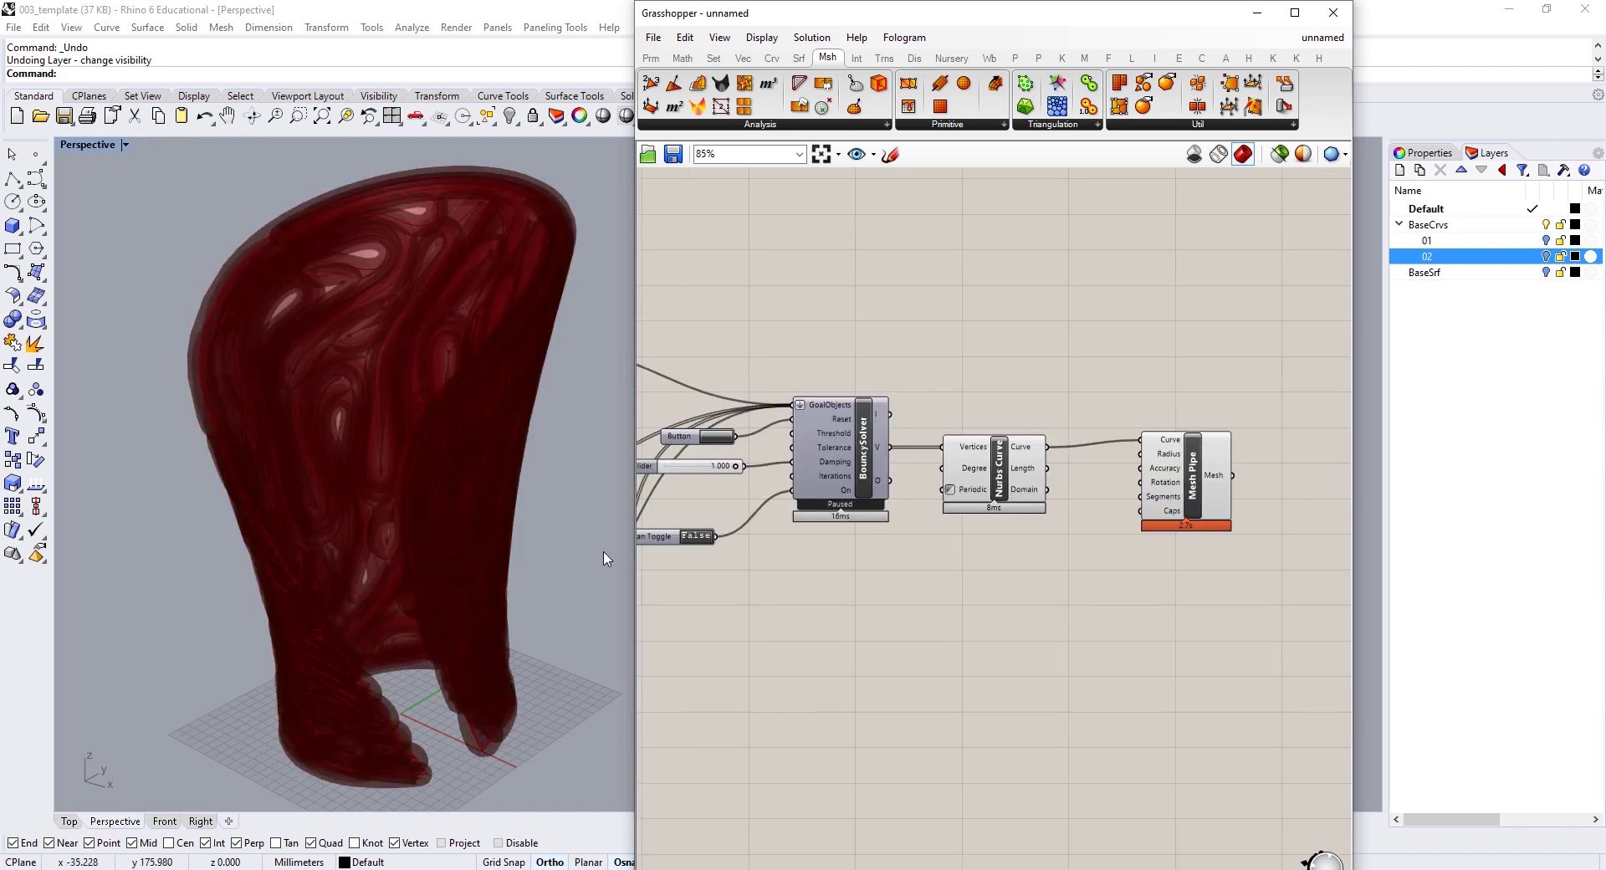
Step: Wire the Number Slider that drives the Collider's radius into the Radius input of Mesh Pipe
left_click_drag(638, 577, 411, 569)
scroll(624, 560, "up", 2)
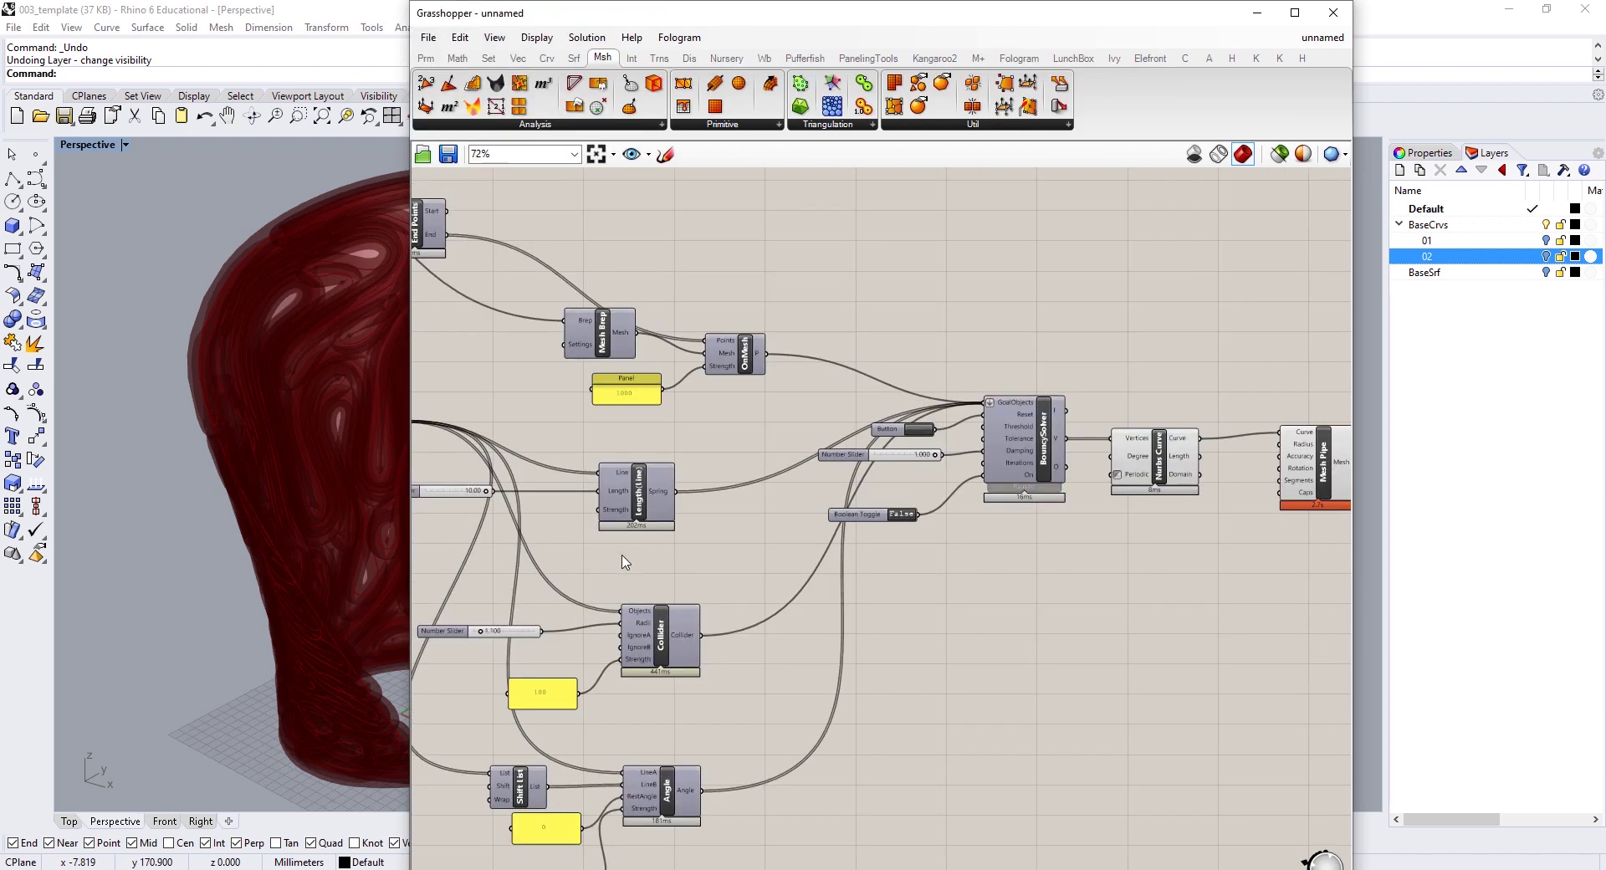
scroll(831, 598, "down", 3)
left_click_drag(539, 596, 1160, 441)
scroll(1065, 505, "up", 5)
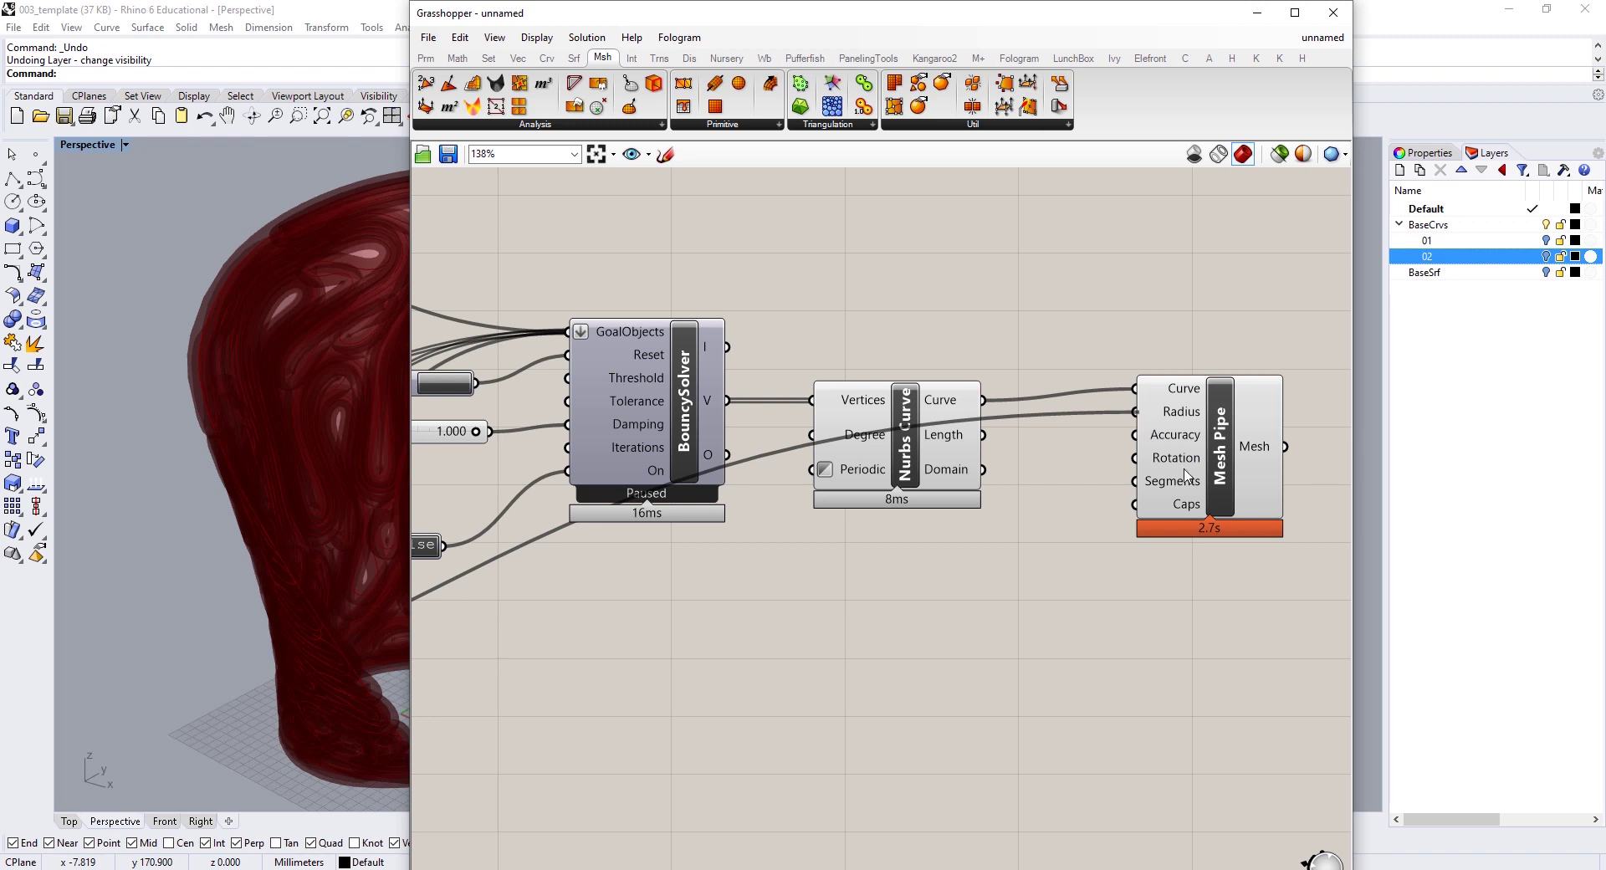
left_click_drag(407, 747, 689, 736)
Step: Add a Custom Preview component and wire the Mesh Pipe's Mesh output into its Geometry input
right_click_drag(1219, 463, 977, 458)
double_click(1220, 423)
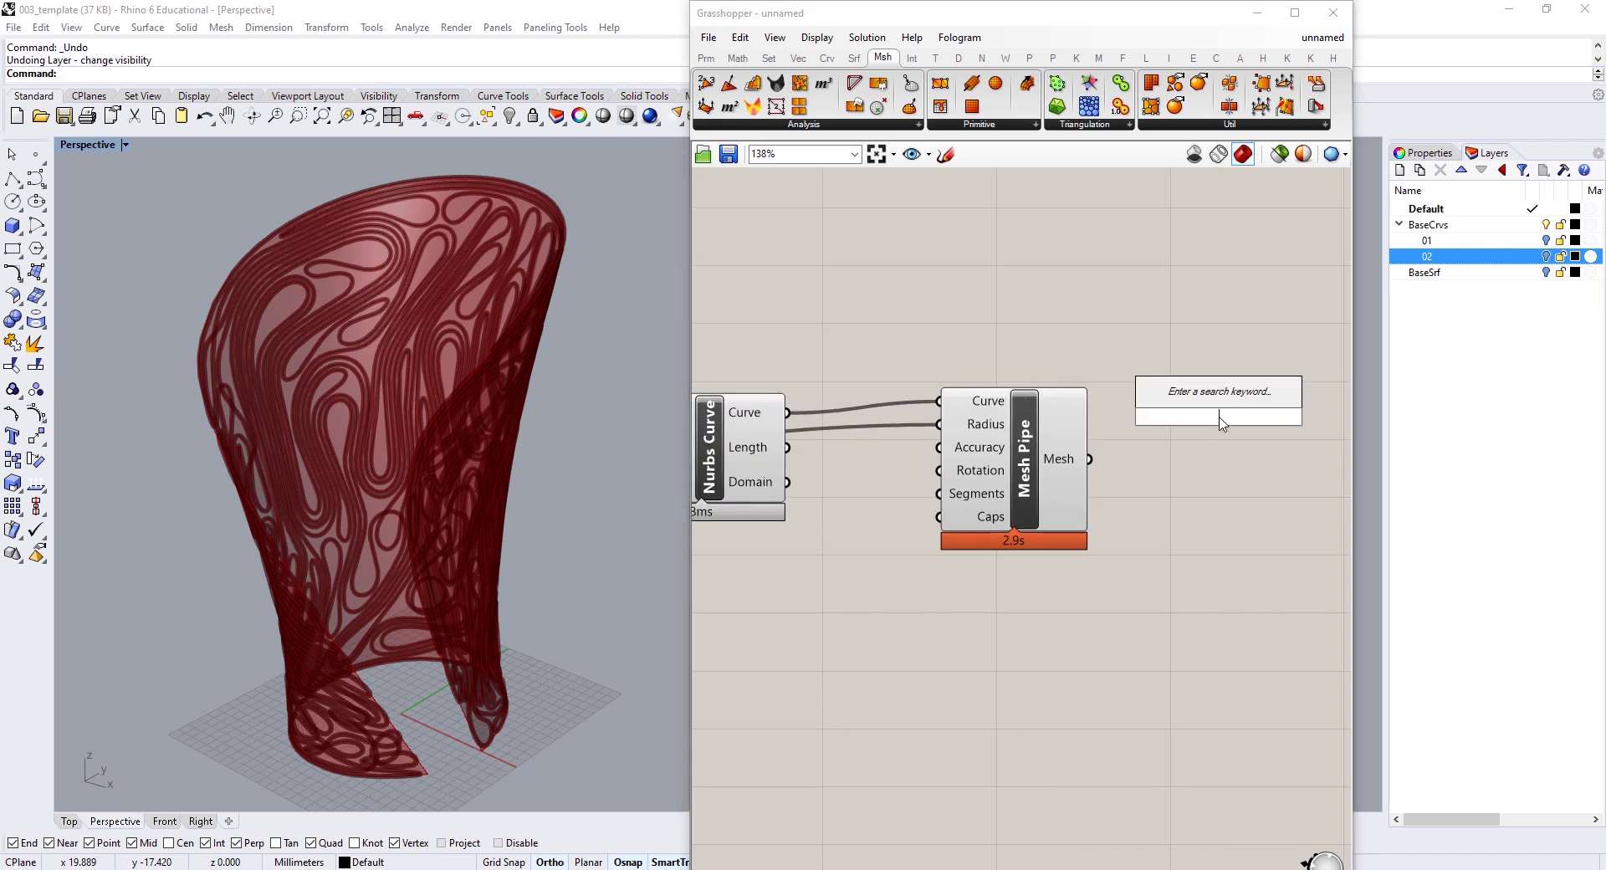
type("P")
left_click(1179, 400)
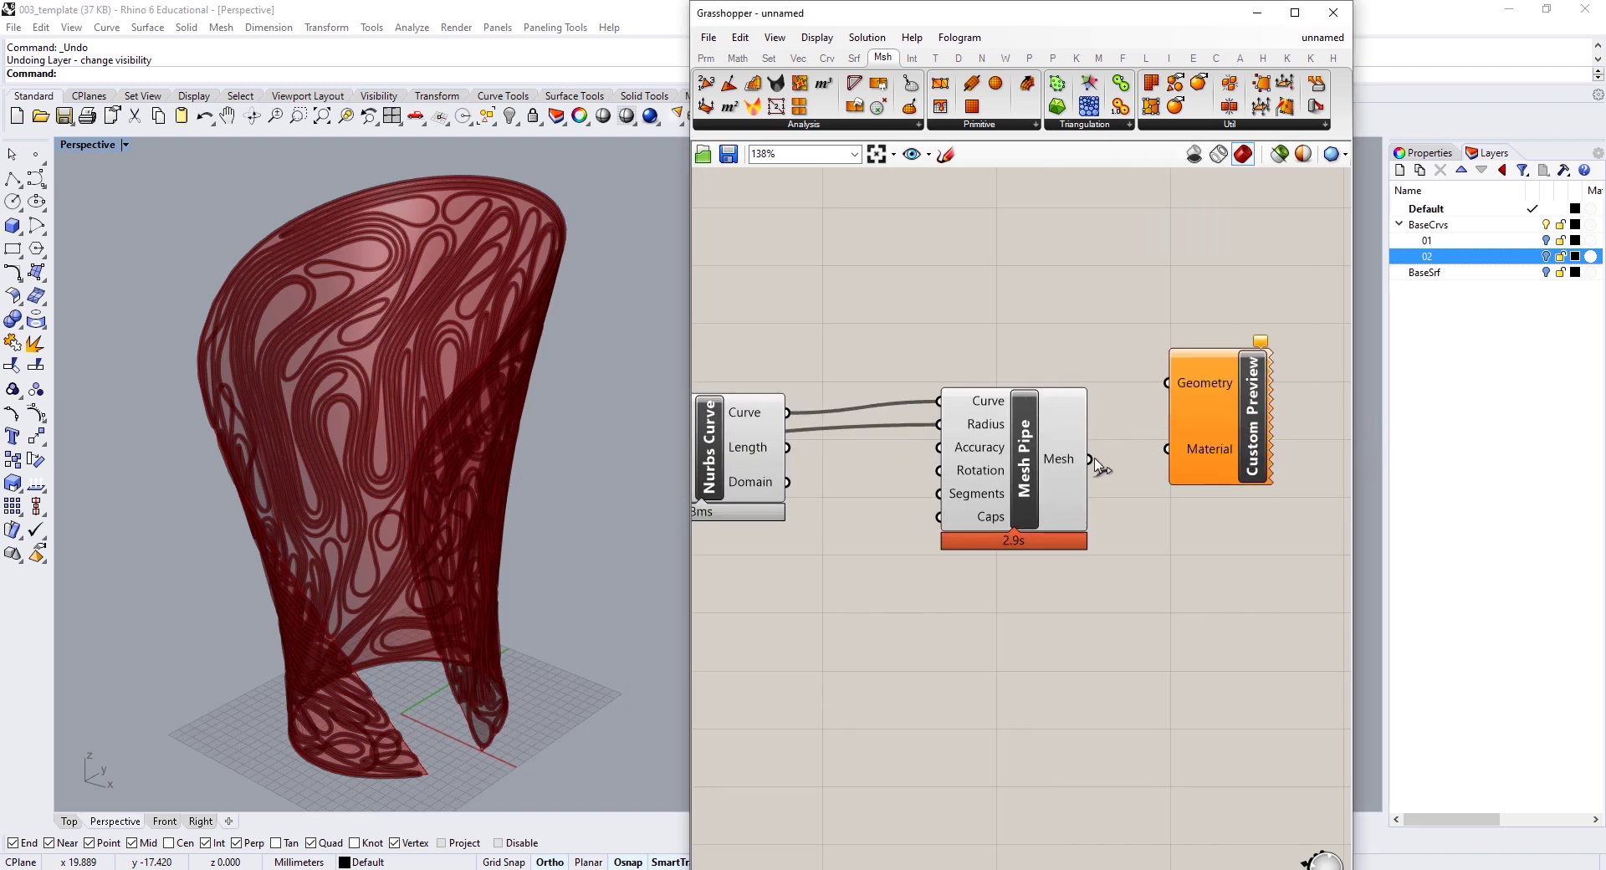
left_click_drag(1179, 389, 1216, 492)
Step: Add a Colour Swatch and wire it into the Material input of Custom Preview
double_click(1046, 661)
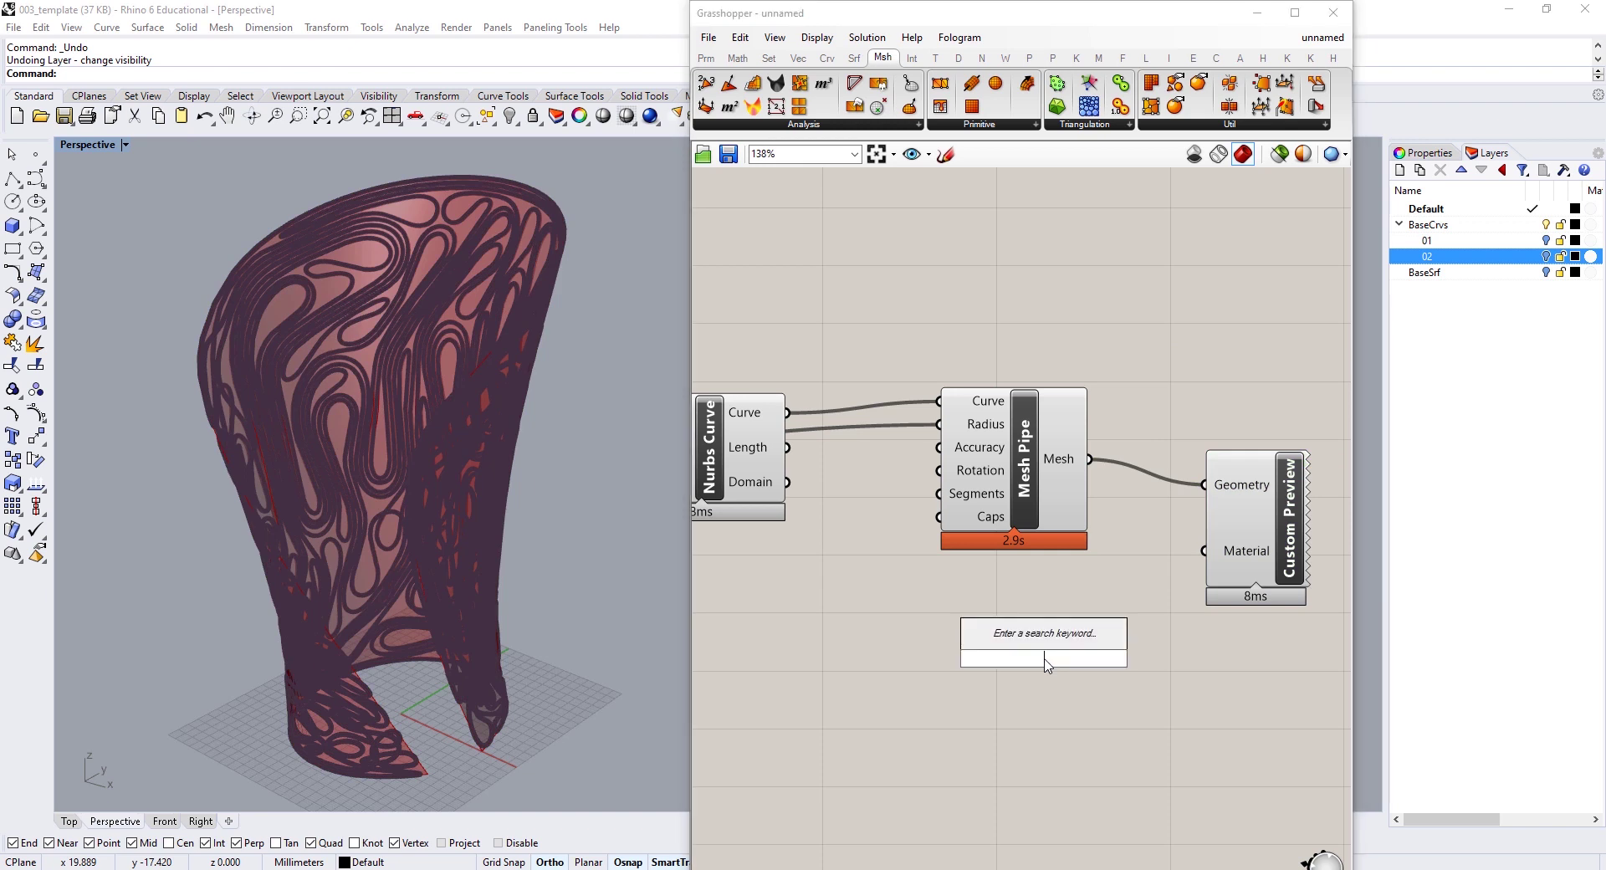
type("swat")
left_click(1036, 640)
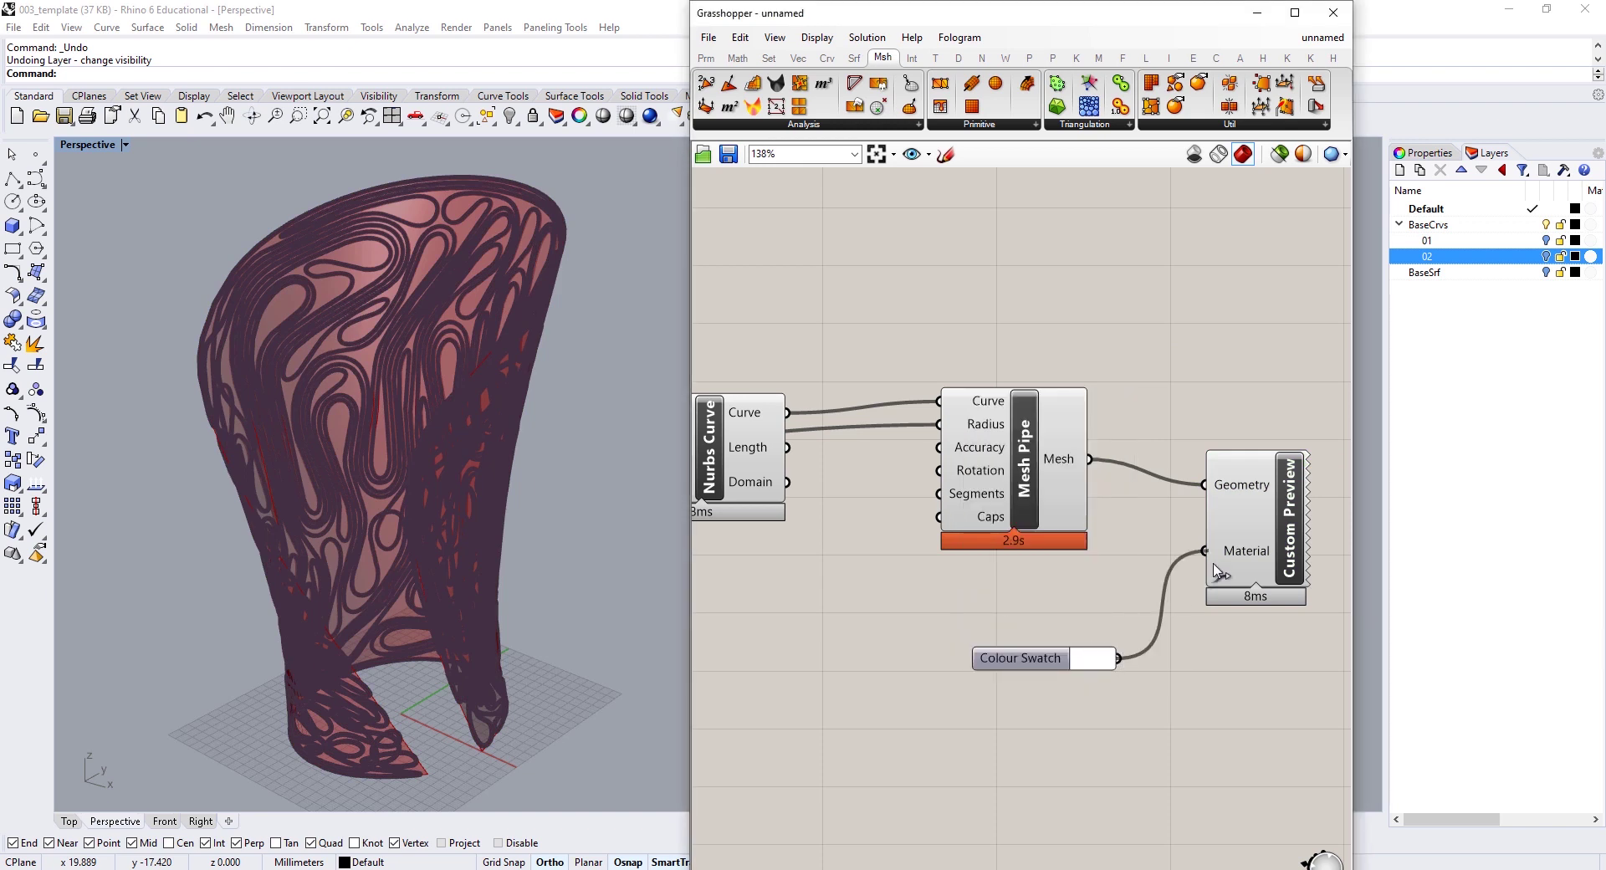
Step: Turn off the previews of the BouncySolver, Nurbs Curve and Mesh Pipe components
scroll(1126, 513, "down", 1)
scroll(1037, 386, "down", 3)
left_click_drag(1063, 316, 820, 475)
right_click(972, 309)
left_click(1003, 328)
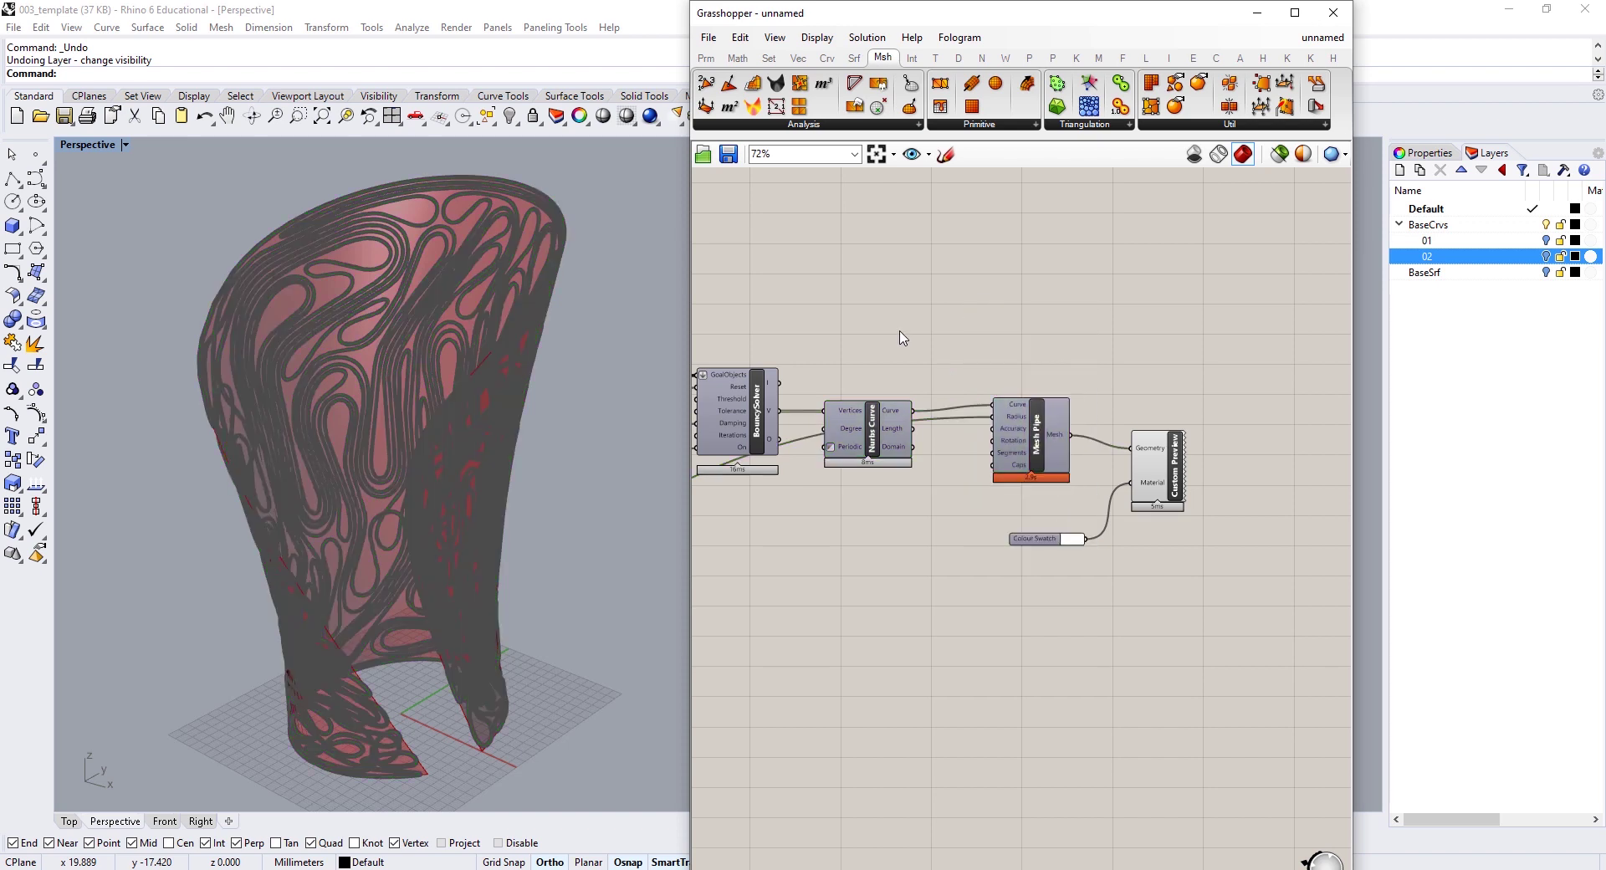
Step: Turn off the previews of the upstream components that still display the lofted surface
scroll(467, 360, "up", 5)
scroll(394, 333, "up", 2)
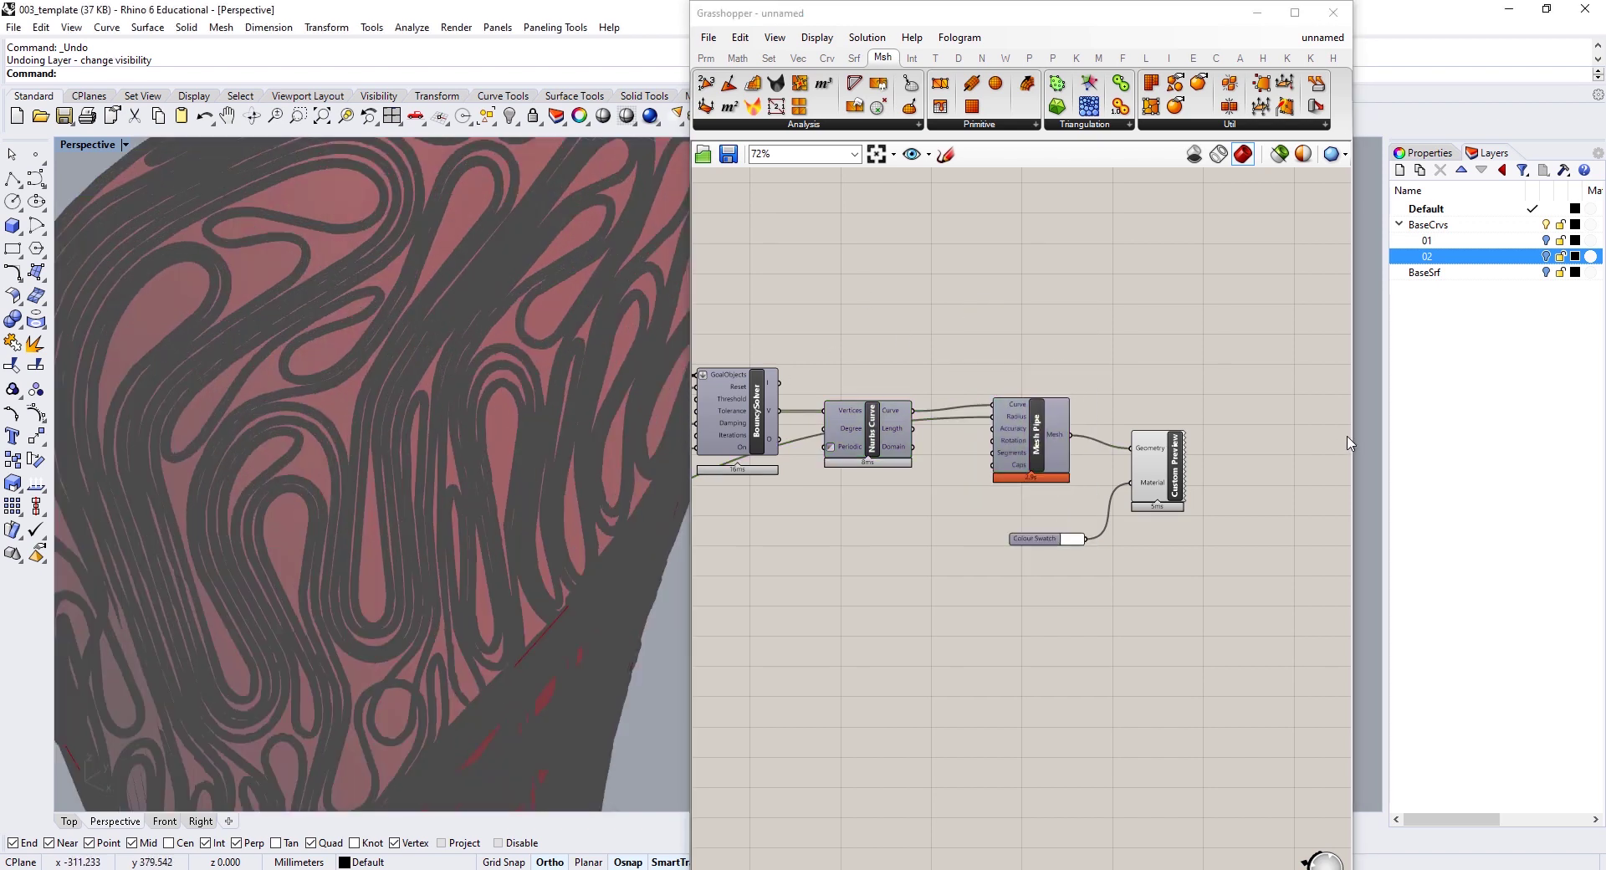
scroll(1305, 410, "down", 5)
left_click_drag(811, 480, 1105, 292)
right_click(1105, 293)
left_click(1138, 312)
scroll(376, 469, "down", 8)
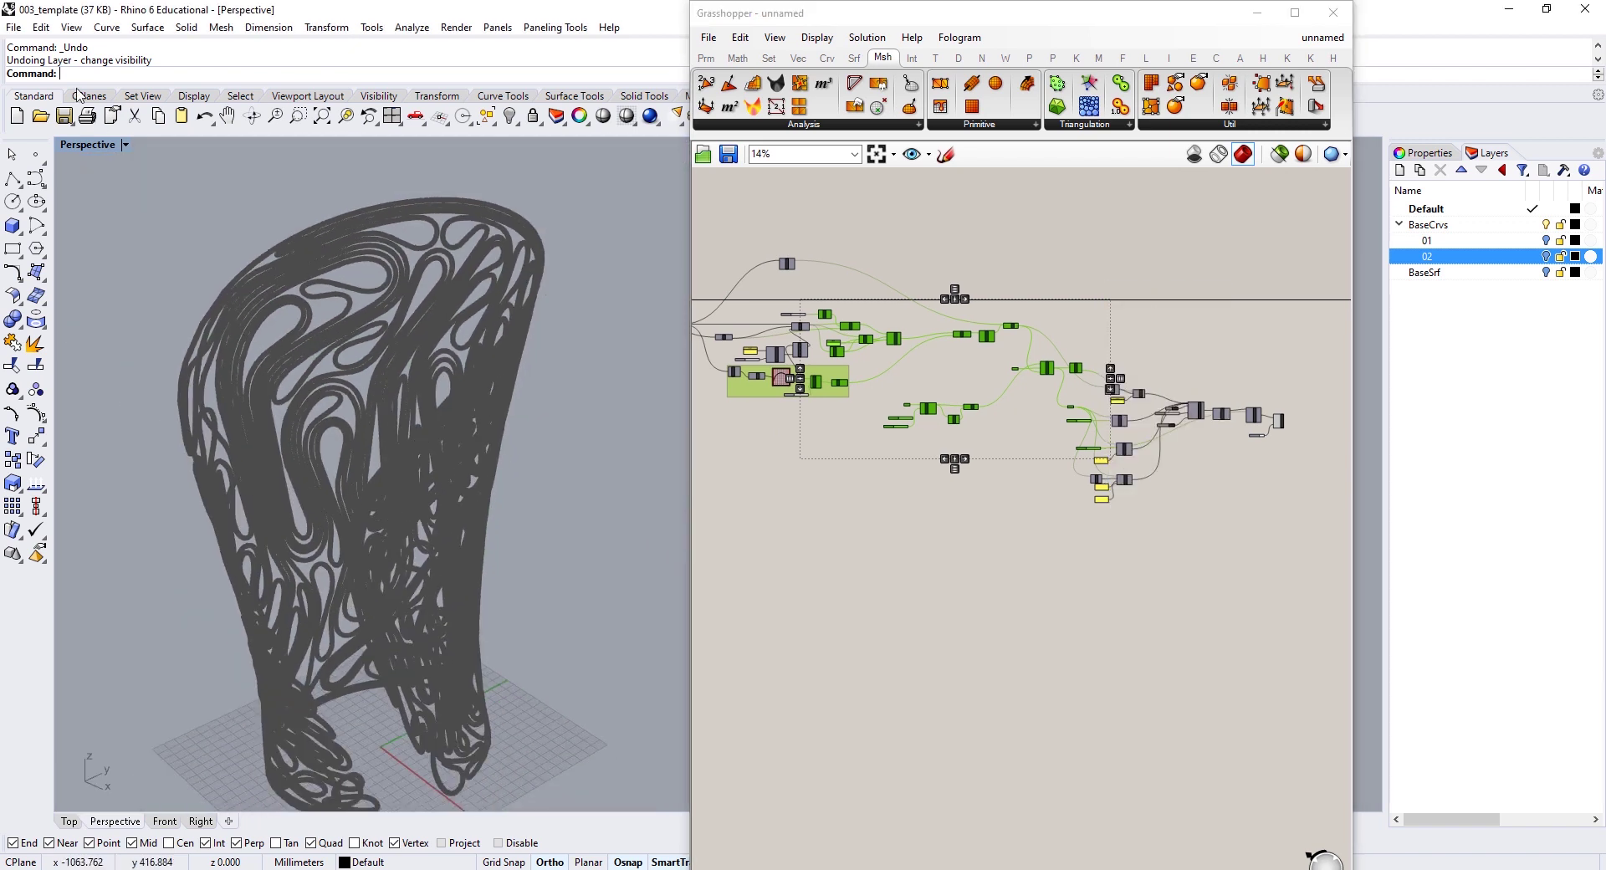
Step: Set the Perspective viewport's display mode to Rendered
left_click(71, 28)
left_click(108, 434)
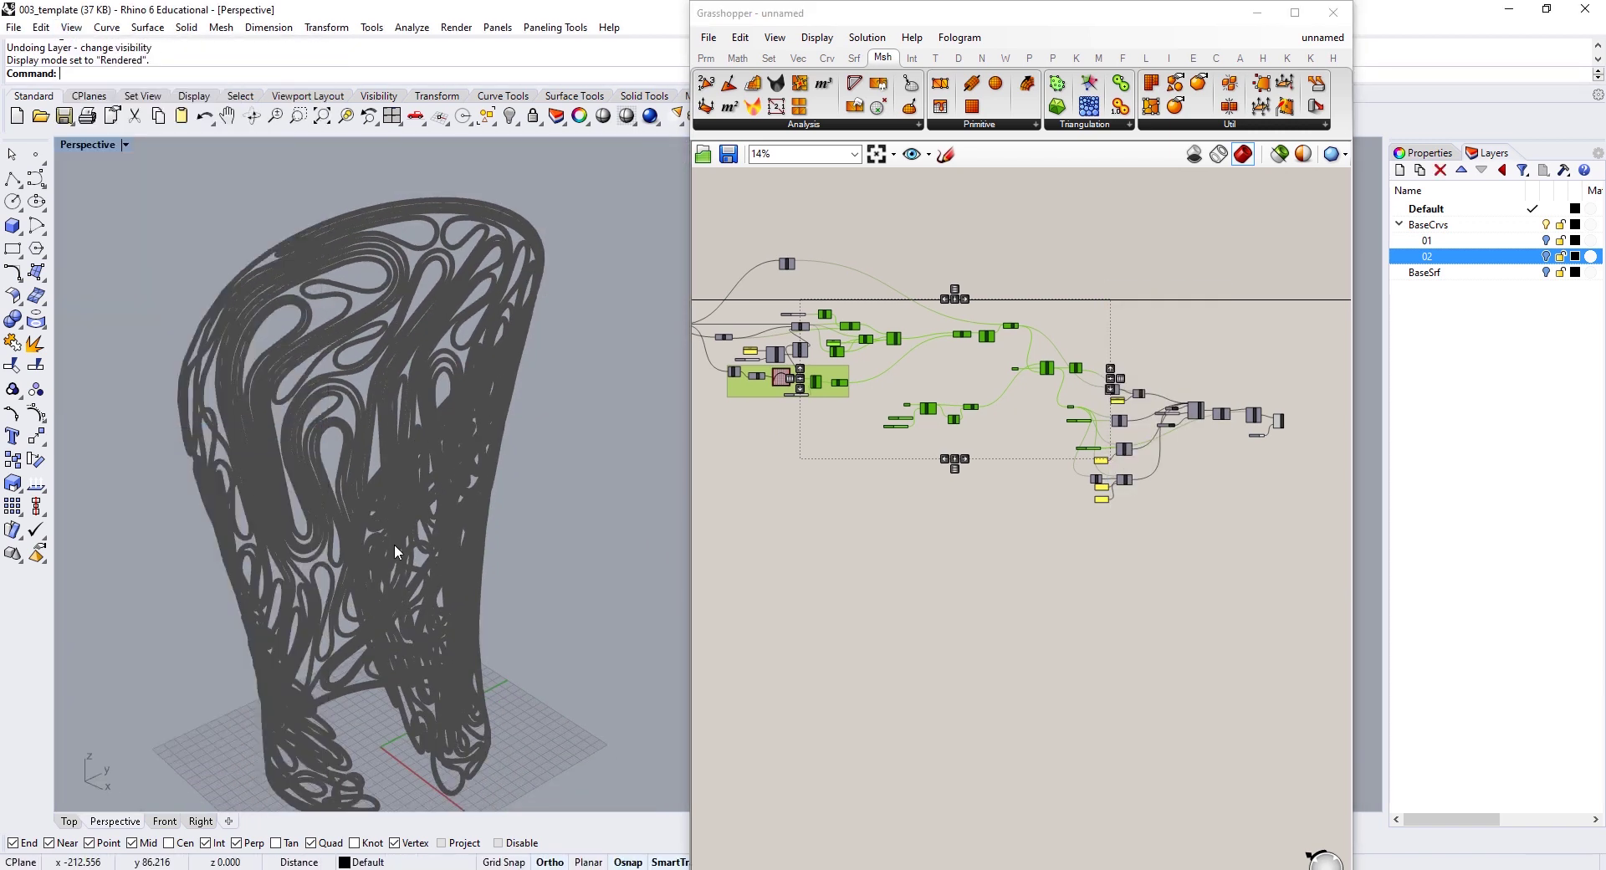
right_click_drag(663, 675, 412, 620)
Step: Move the Custom Preview component farther from Mesh Pipe to make room between them
scroll(943, 534, "up", 10)
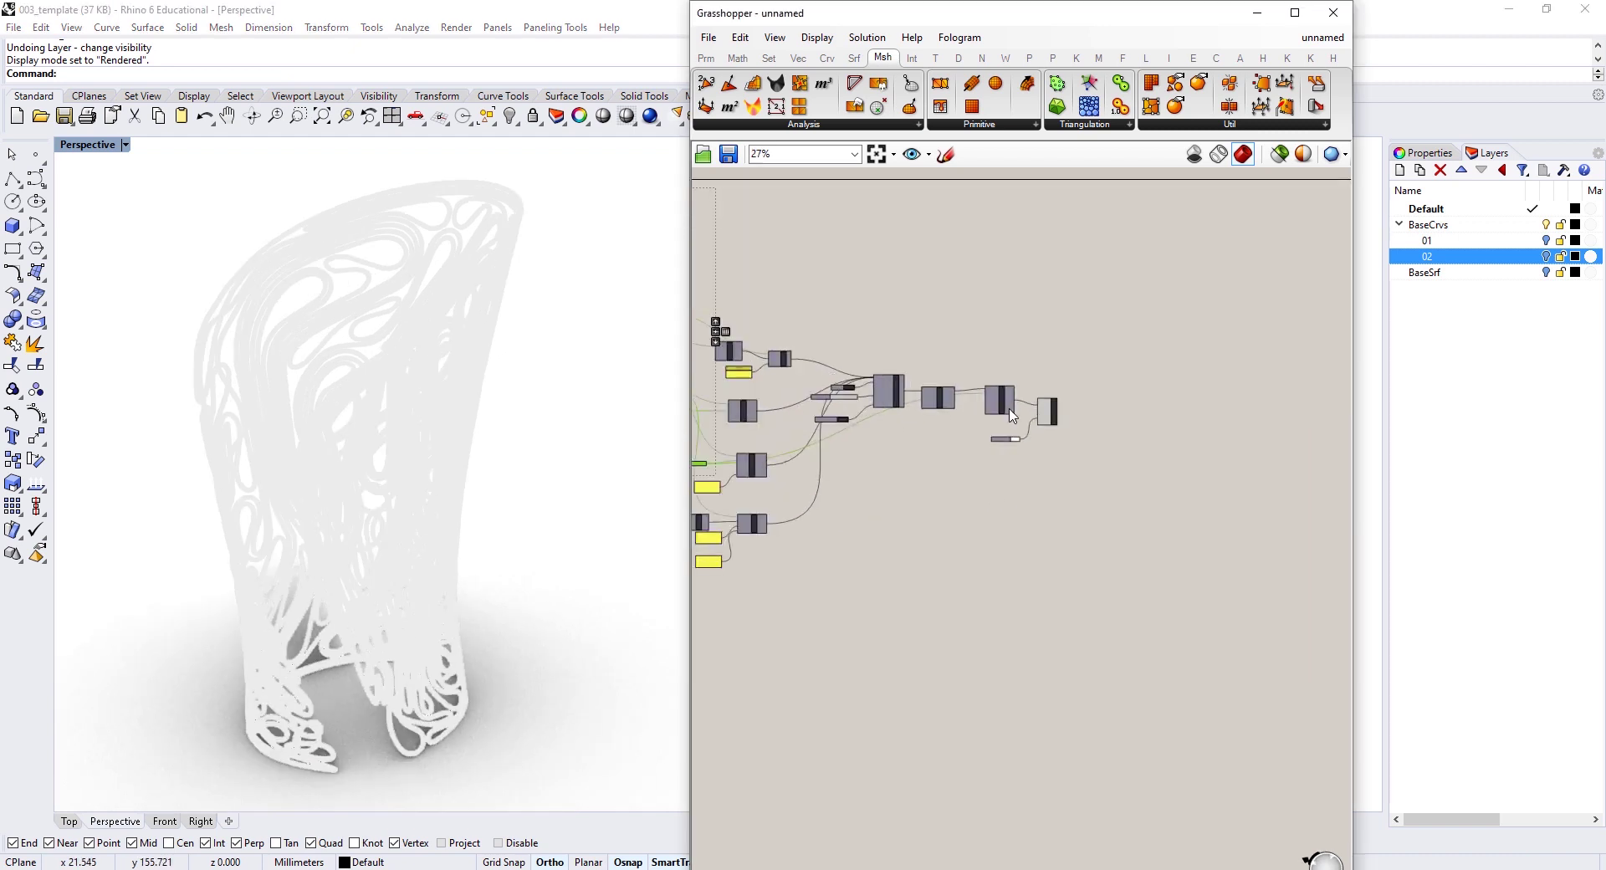
left_click_drag(1131, 381, 1254, 353)
right_click_drag(1207, 365, 918, 412)
left_click_drag(964, 422, 1144, 426)
Step: Add a Deconstruct Mesh component and wire the Mesh Pipe's Mesh output into it
left_click(857, 654)
double_click(859, 654)
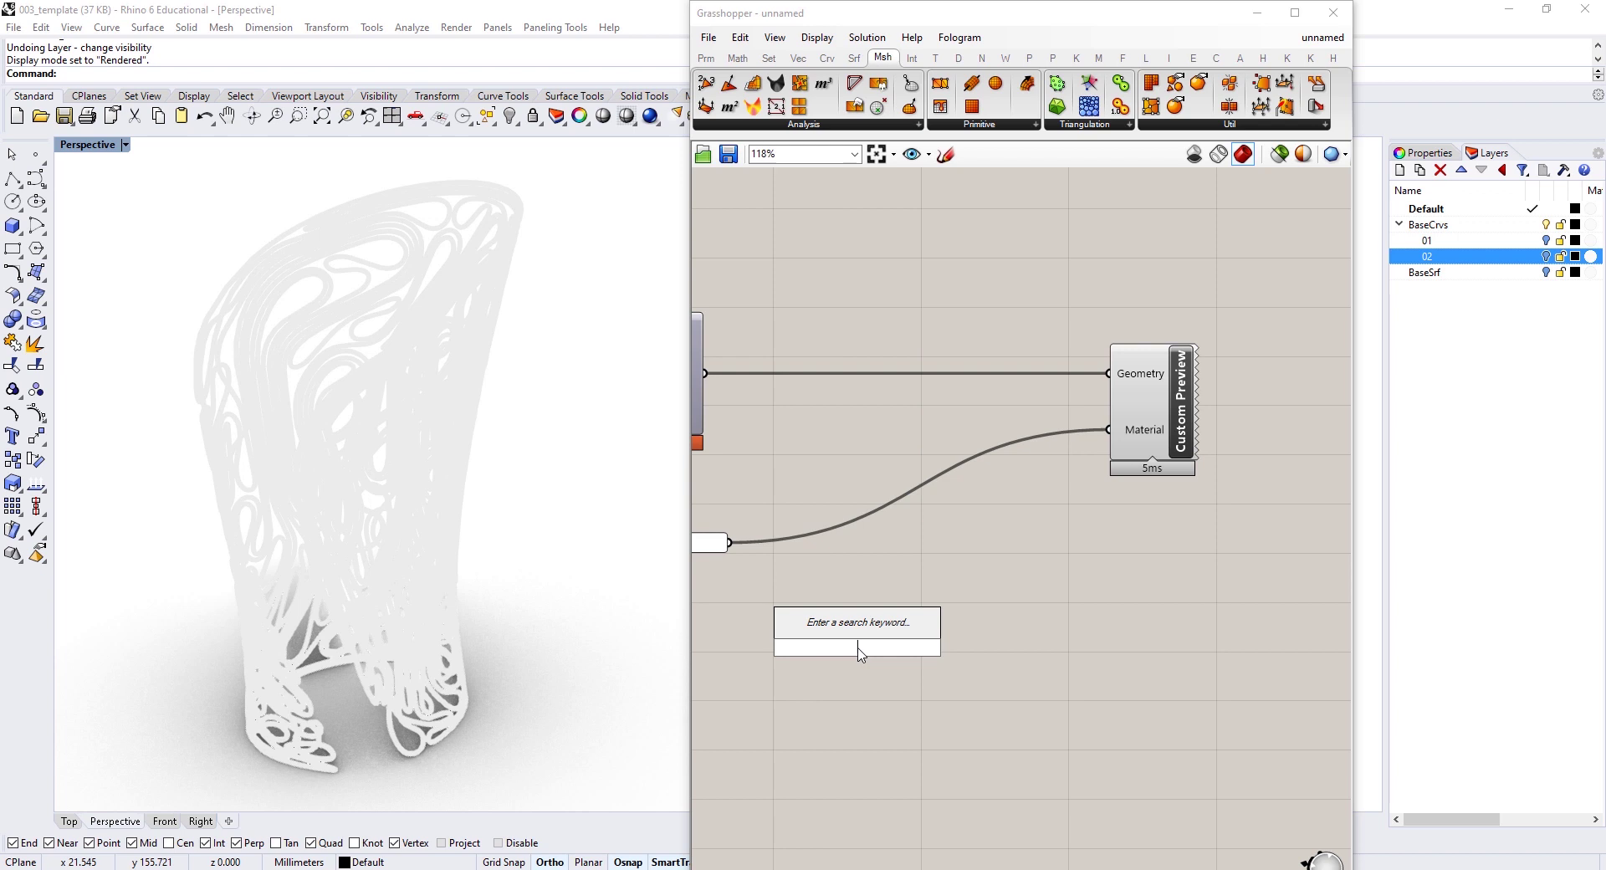
type("deconstruct")
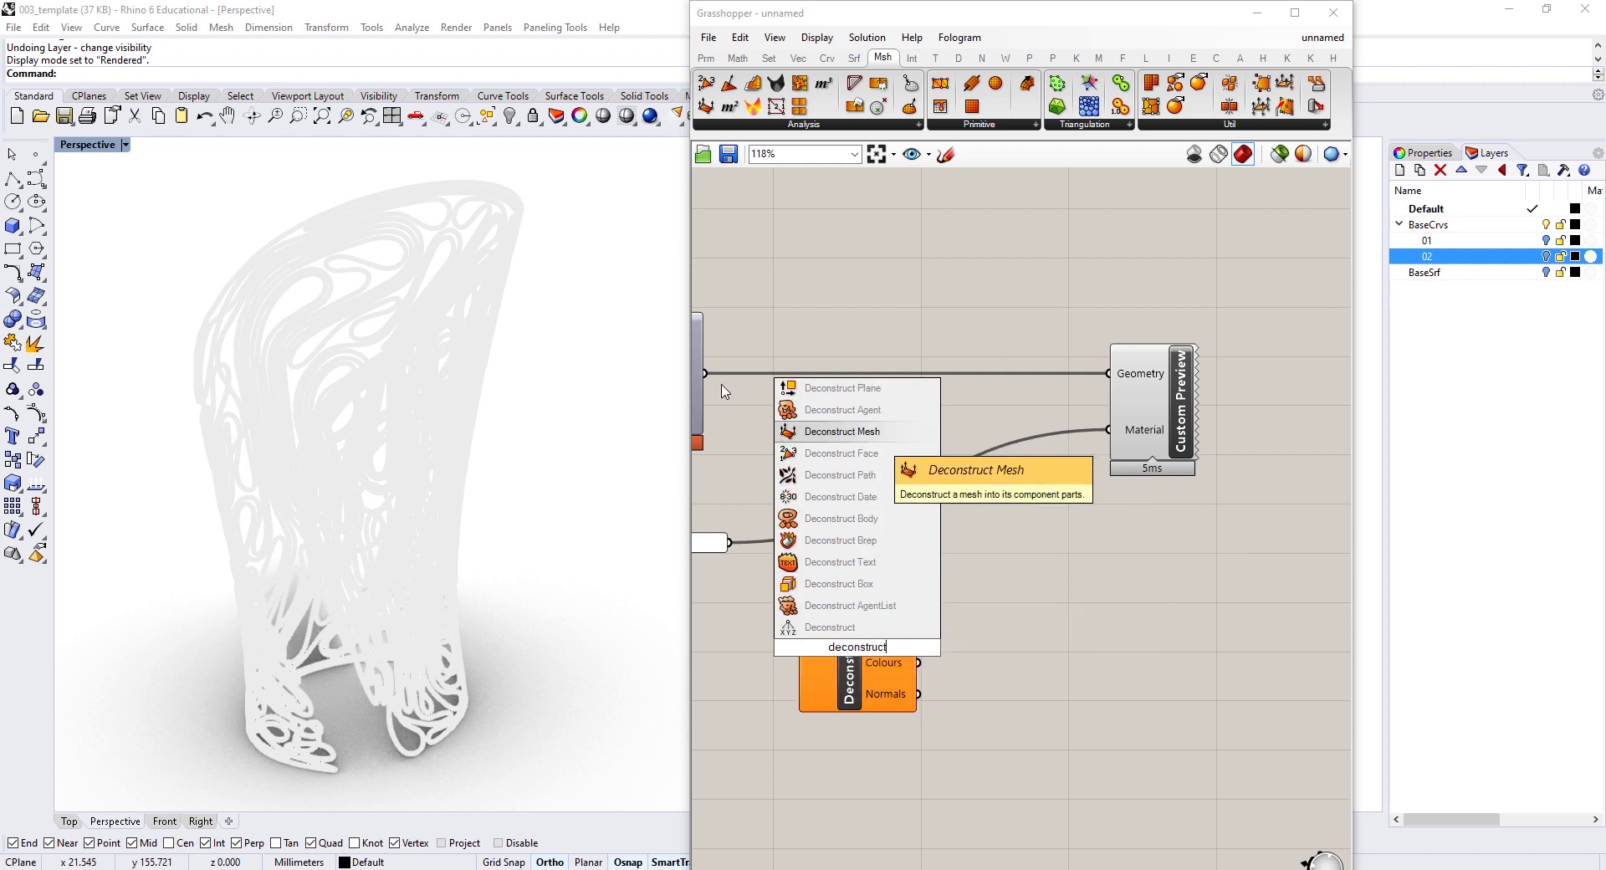
left_click(842, 430)
left_click_drag(837, 670, 824, 656)
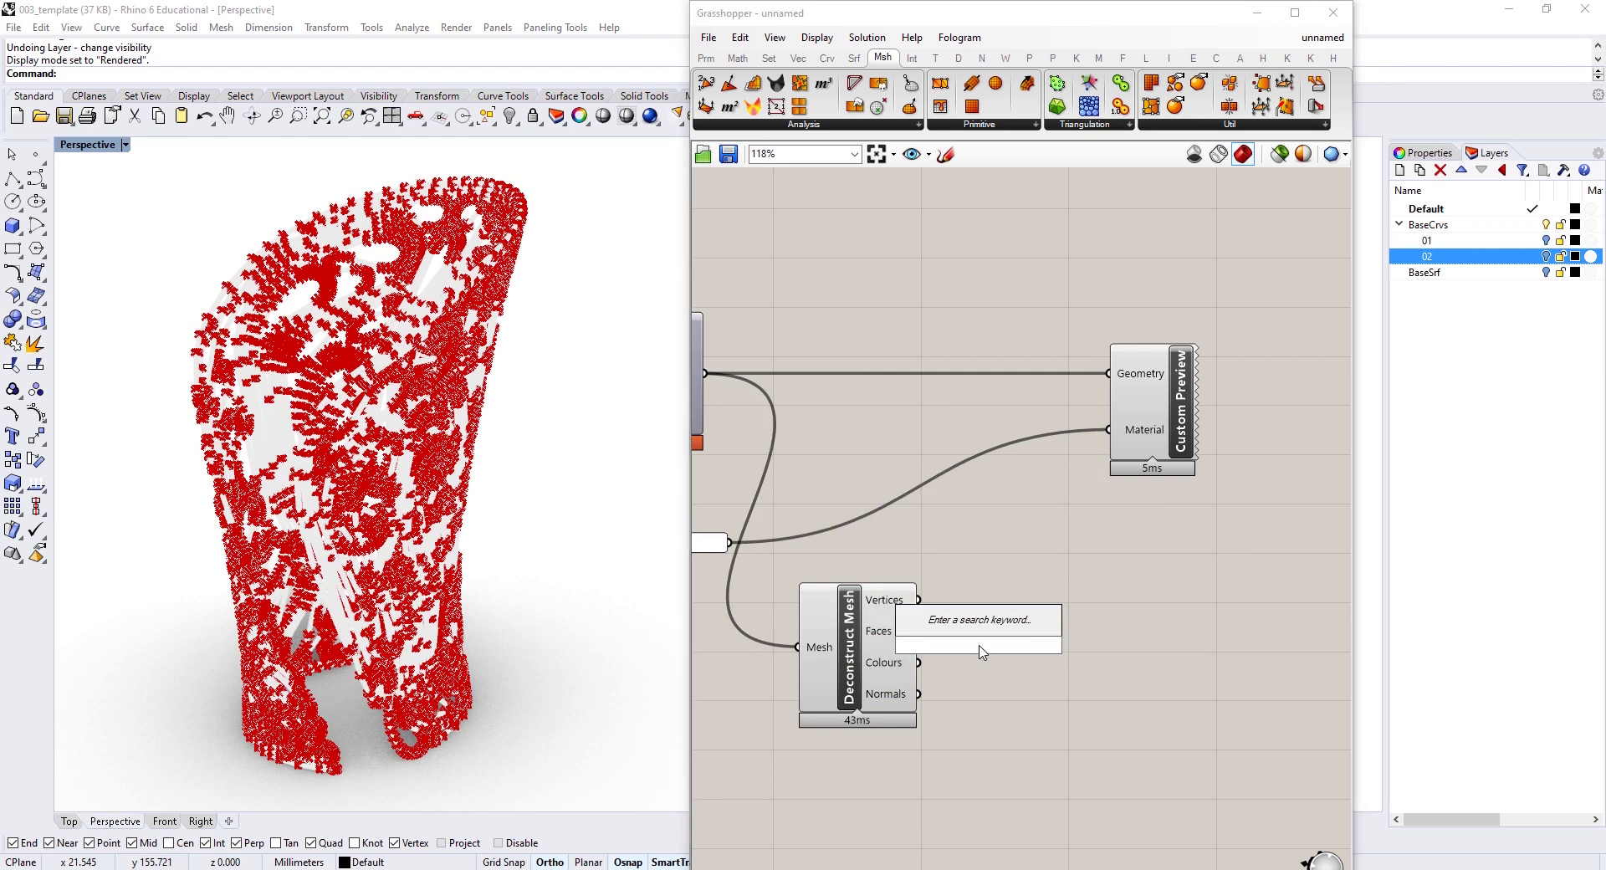
Step: Add a Construct Mesh component and wire Deconstruct Mesh's Vertices and Faces outputs into its matching inputs
type("constr")
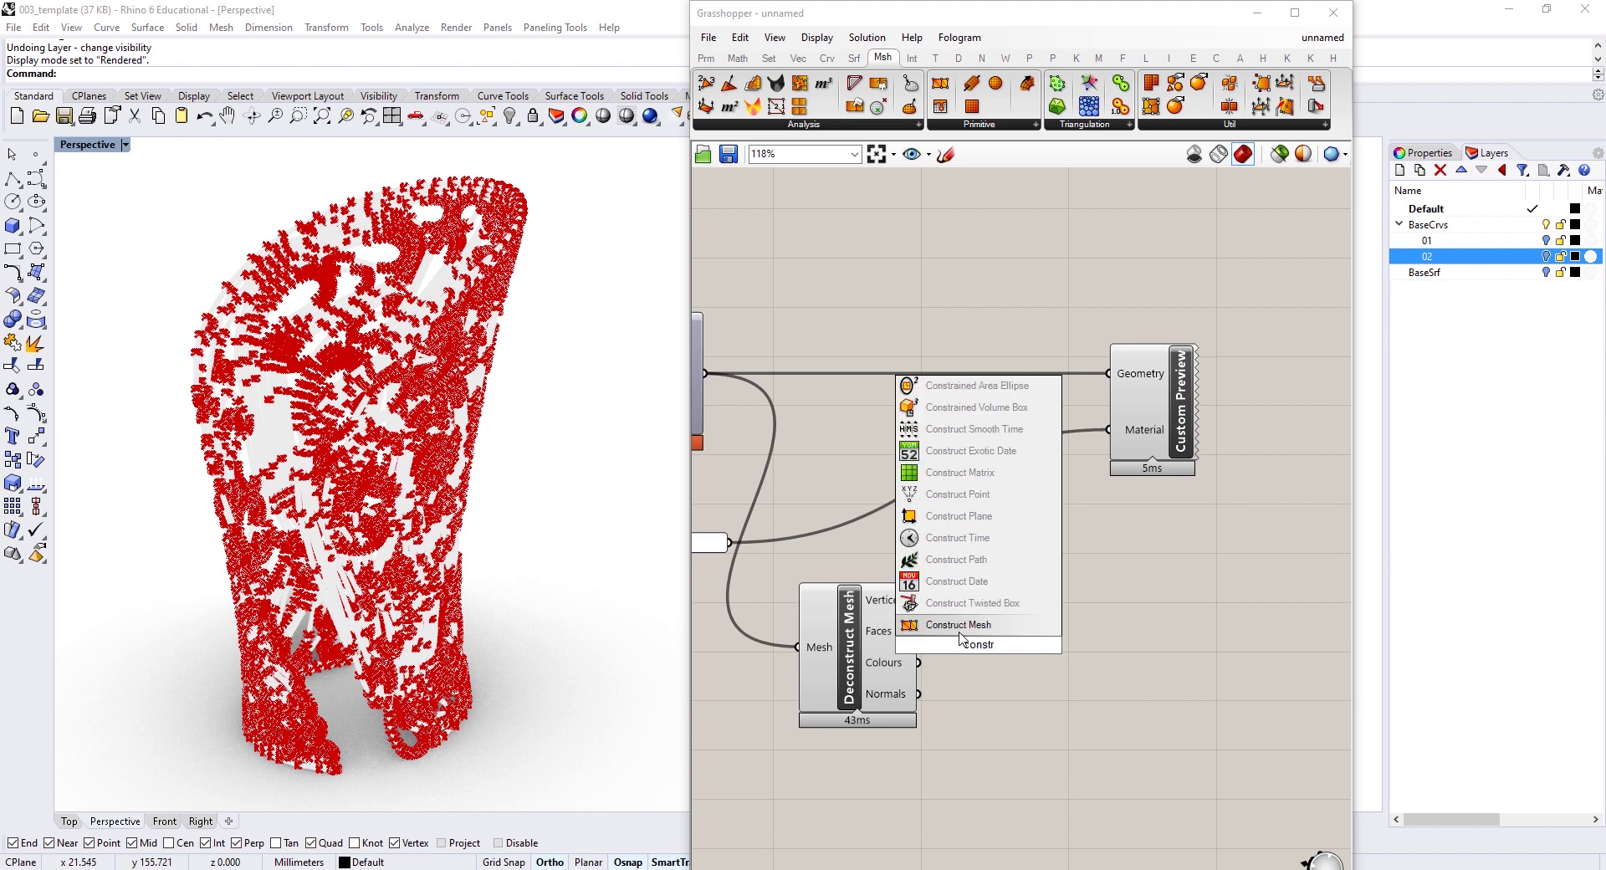
left_click(905, 623)
mouse_move(1006, 624)
left_mouse_down()
mouse_move(1068, 607)
mouse_move(992, 627)
left_mouse_up()
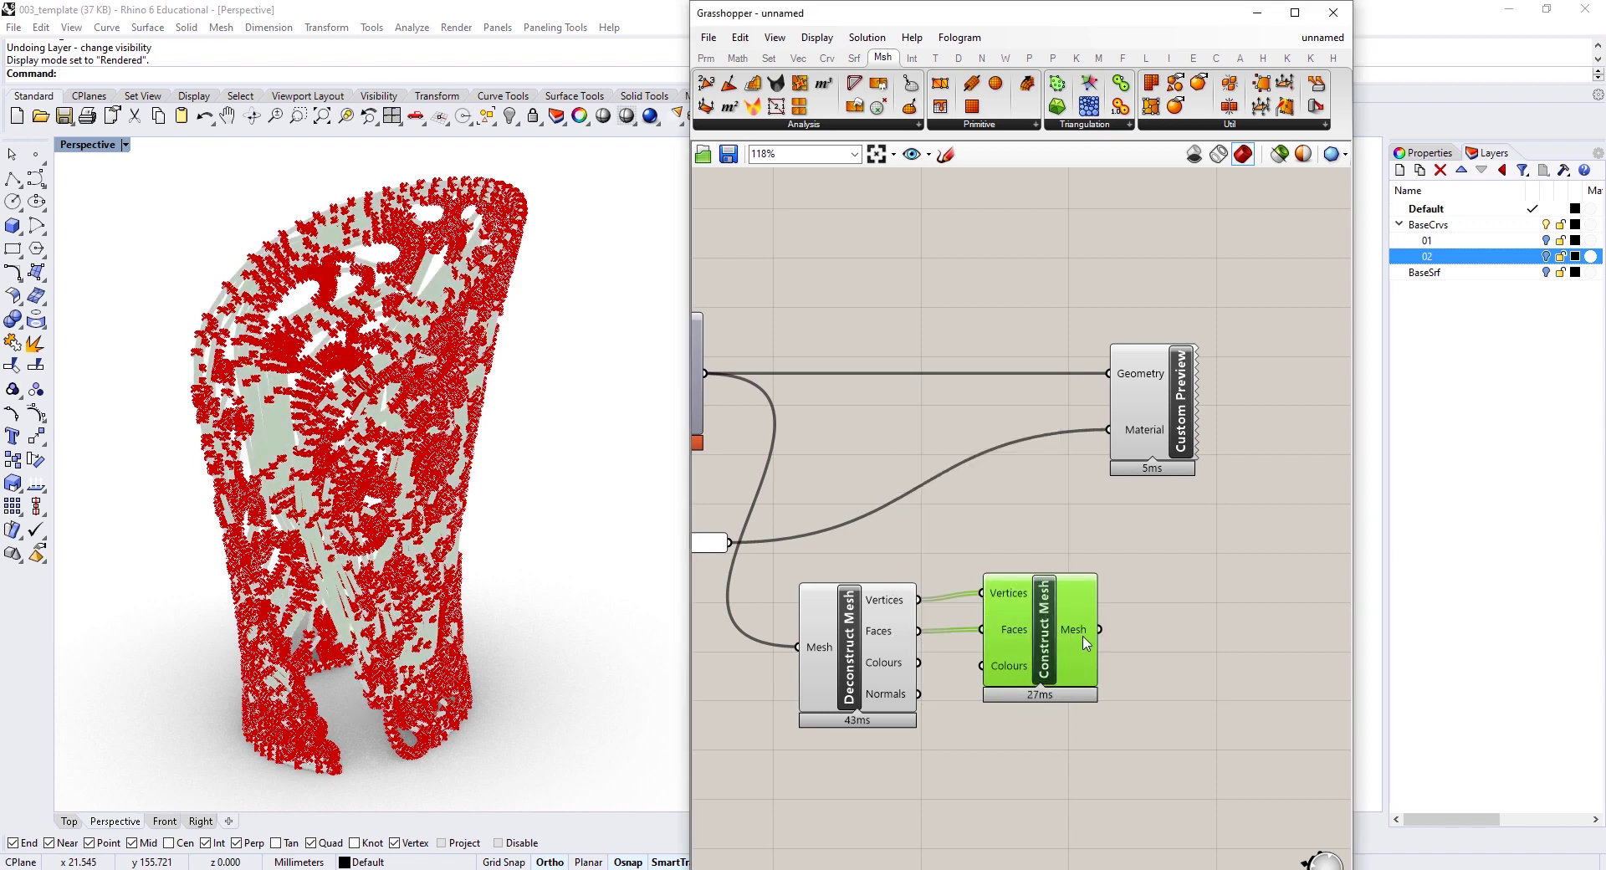
Step: Wire Construct Mesh's output into Custom Preview's Geometry input, and turn off the previews of both mesh components
left_click(1147, 417)
left_click(987, 540)
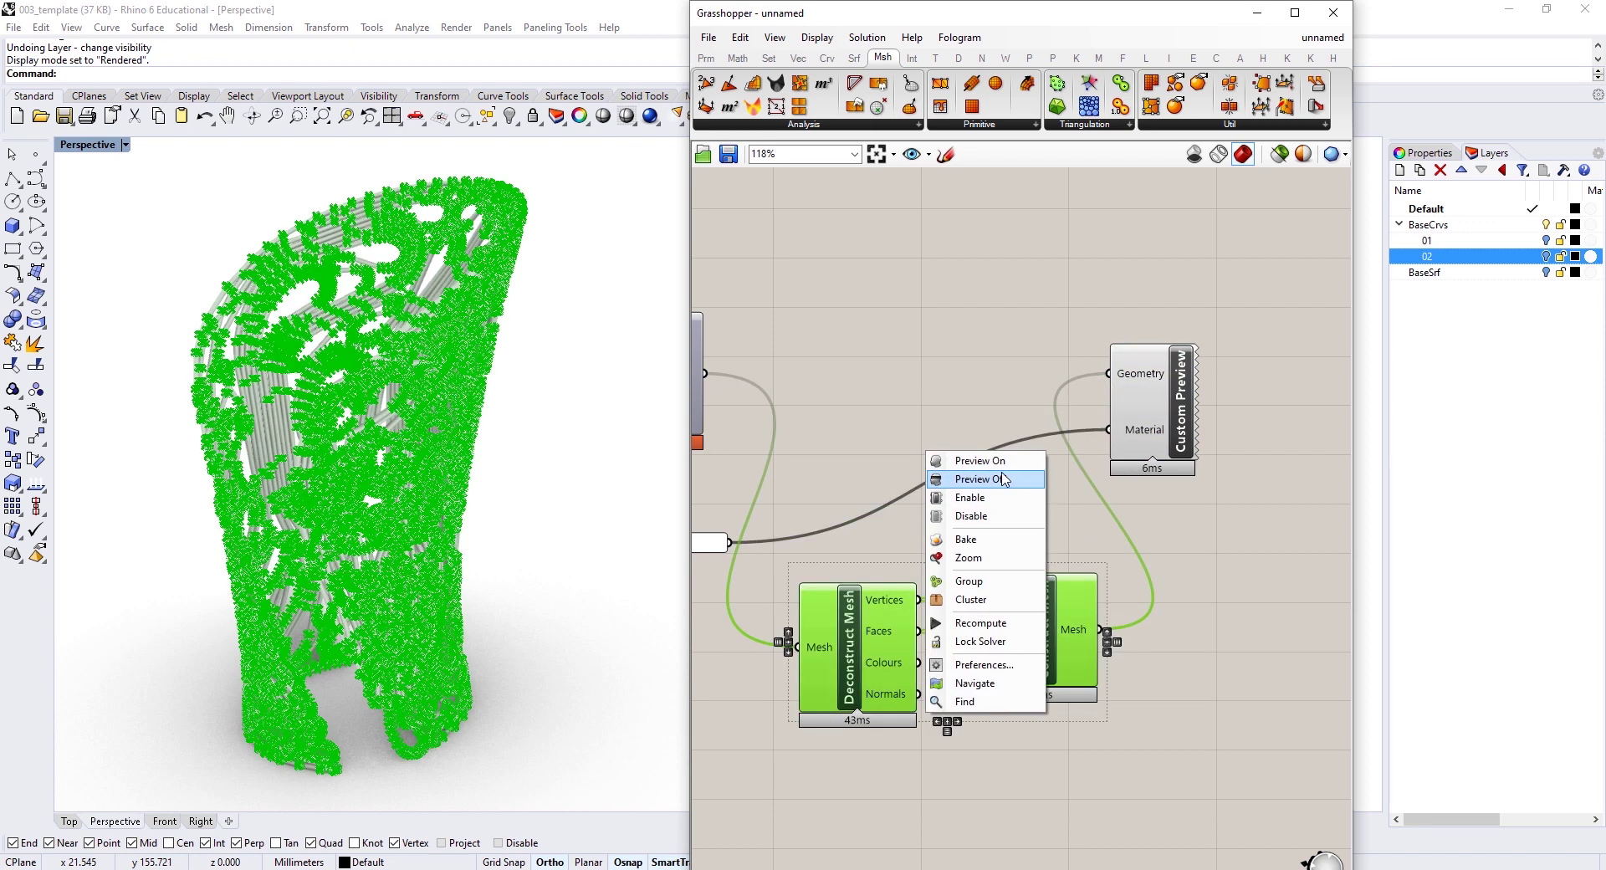
left_click(1002, 479)
Step: Arrange Deconstruct Mesh and Construct Mesh in line between Mesh Pipe and Custom Preview, and inspect the rendered pipes
left_click_drag(943, 628, 865, 656)
left_click_drag(888, 607, 873, 314)
left_click(1146, 413)
right_click_drag(519, 596, 603, 544)
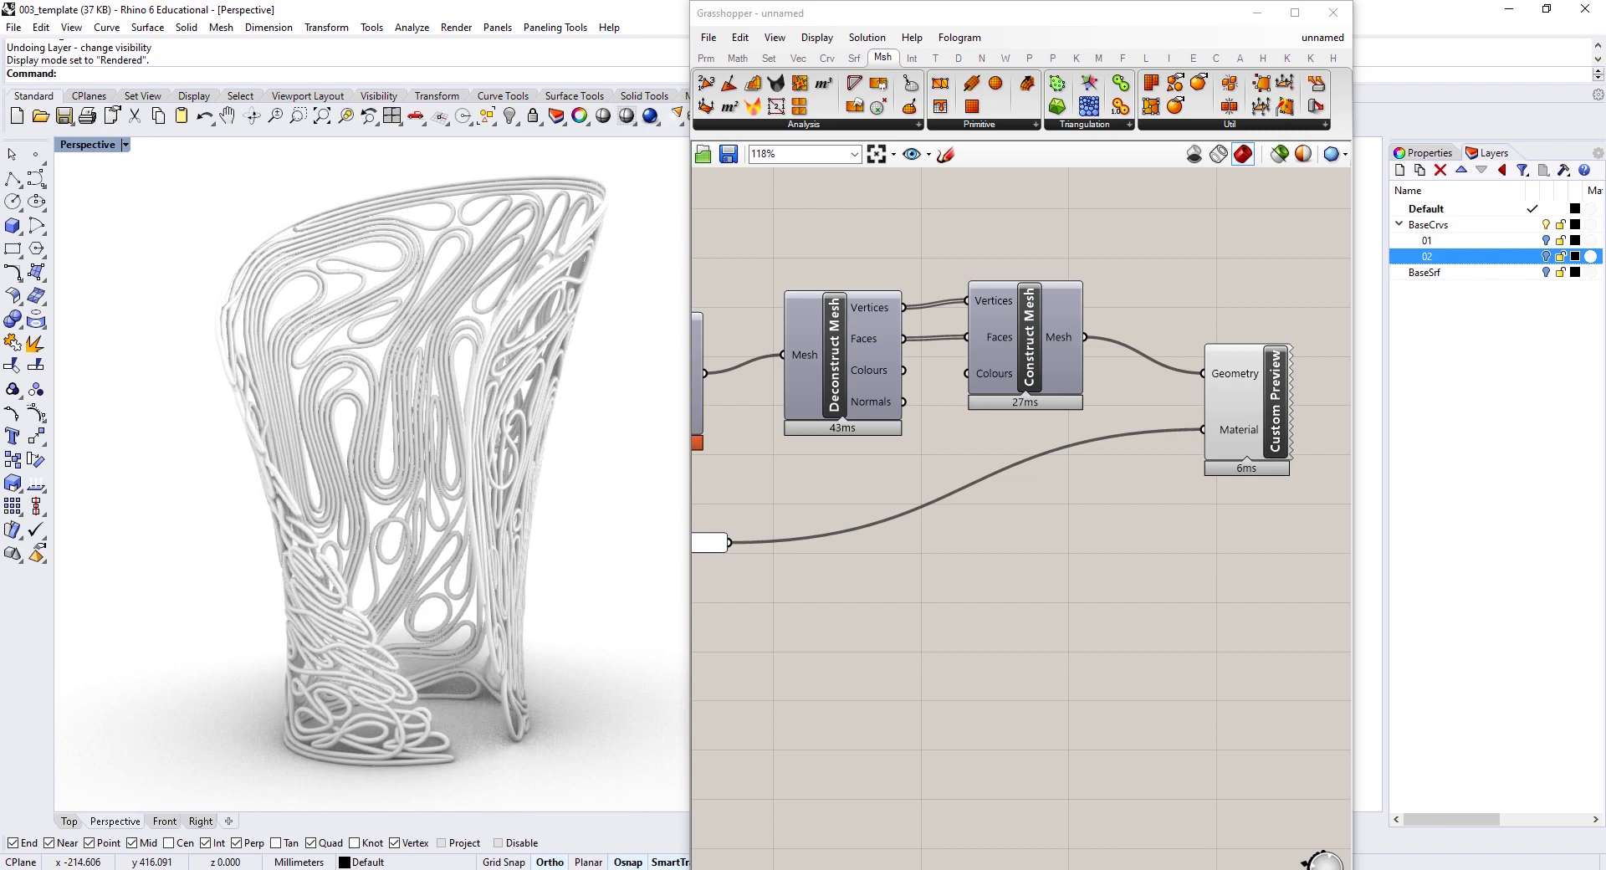